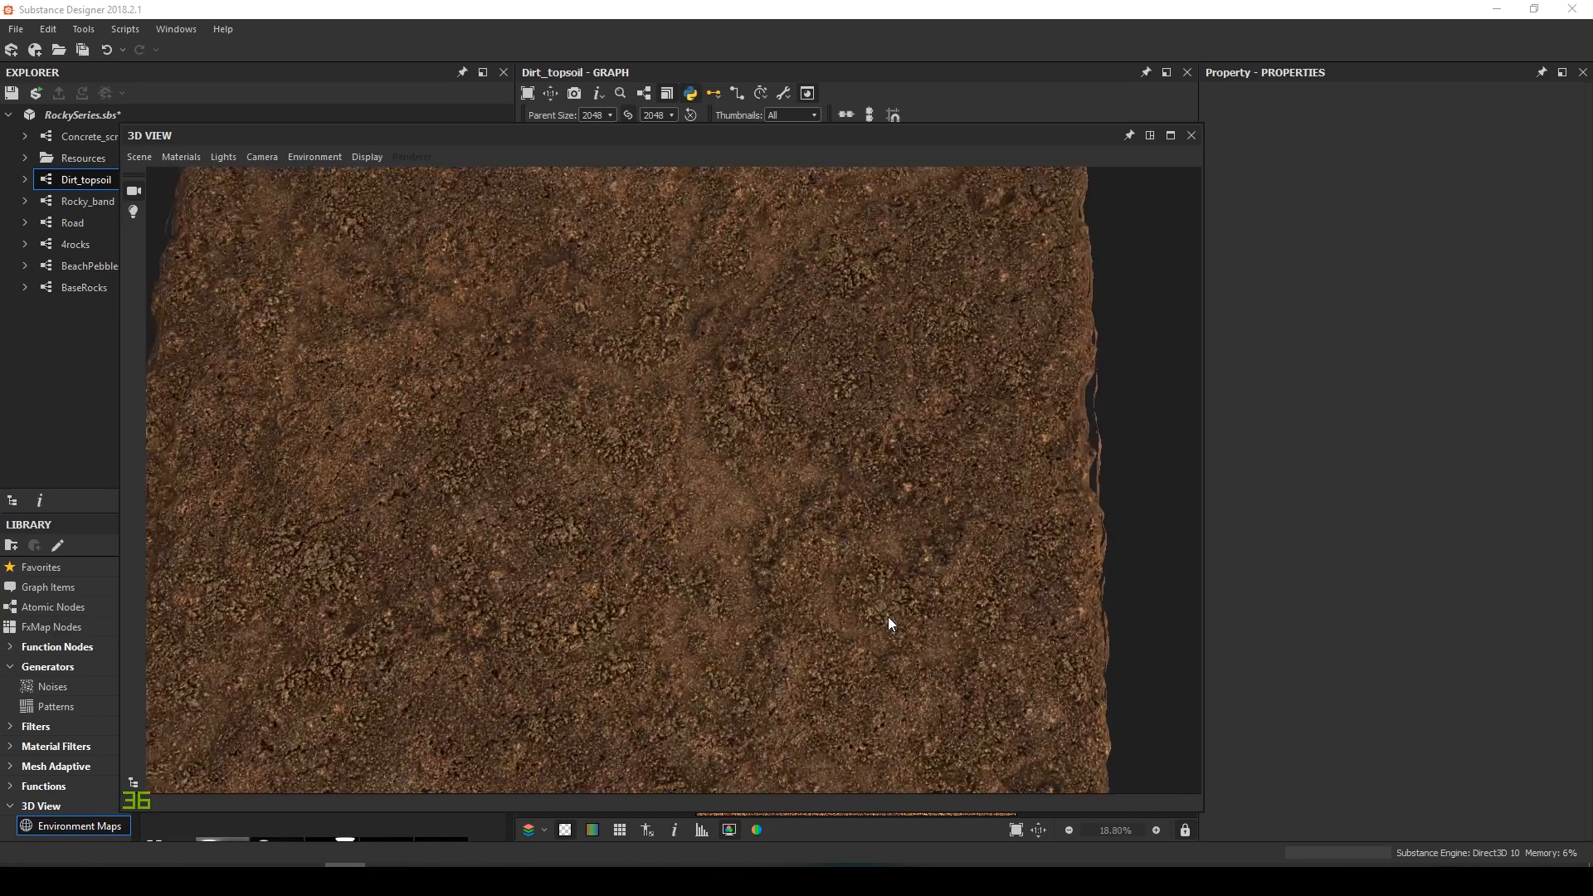
Inspect the dirt plane in the maximized 3D preview, then dock it back into the left column
{"action": "middle_click_drag", "start_coordinate": [777, 561], "coordinate": [794, 602]}
{"action": "scroll", "coordinate": [781, 603], "scroll_direction": "up", "scroll_amount": 3}
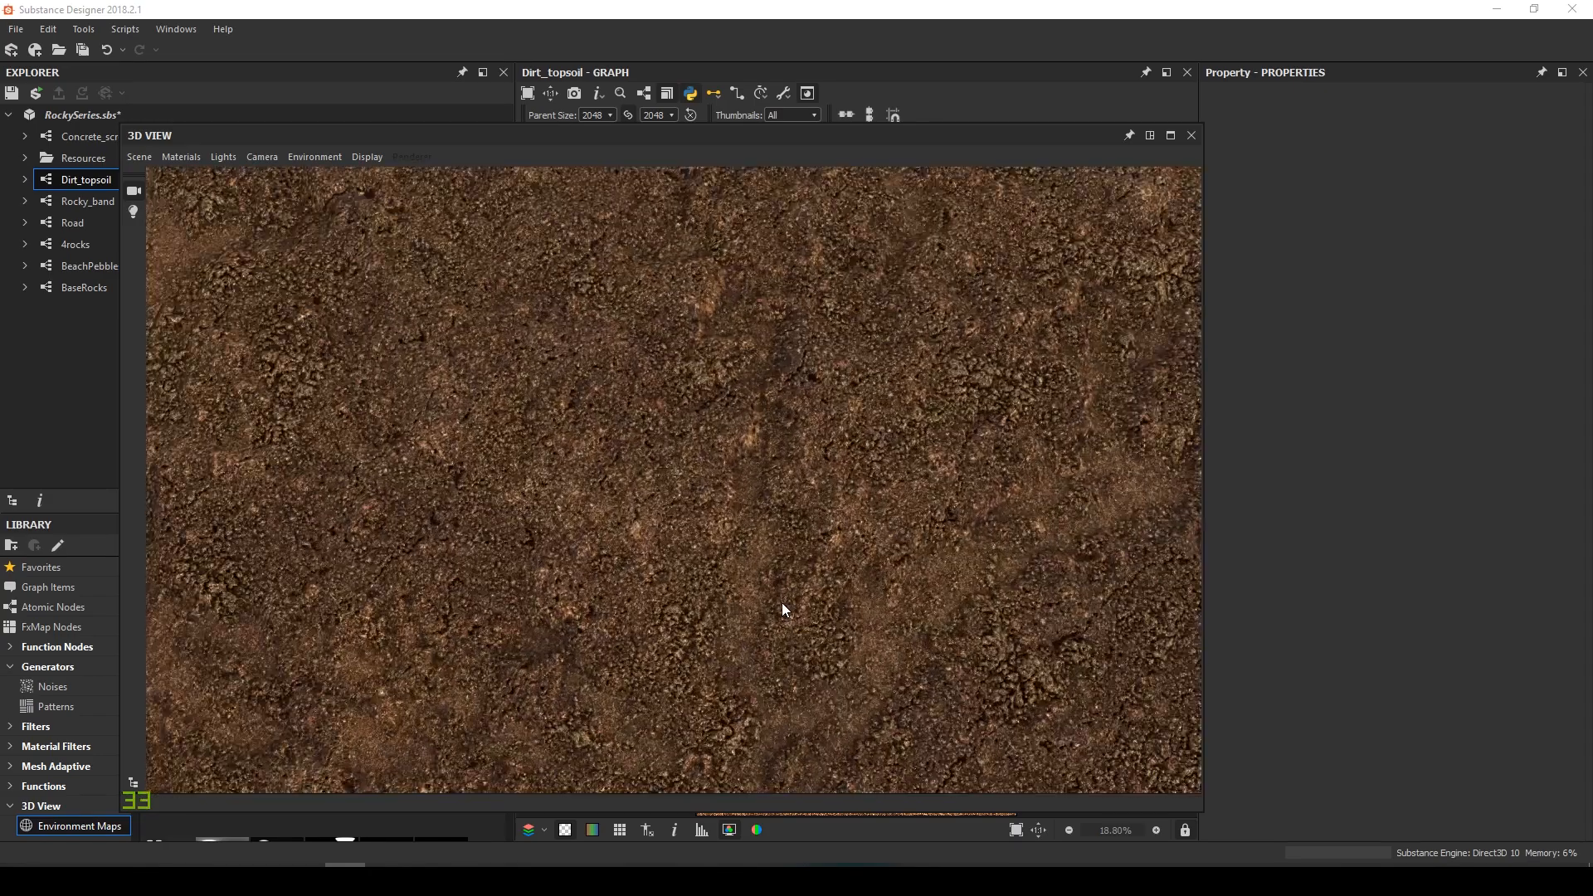
{"action": "scroll", "coordinate": [781, 603], "scroll_direction": "up", "scroll_amount": 2}
{"action": "scroll", "coordinate": [785, 600], "scroll_direction": "down", "scroll_amount": 5}
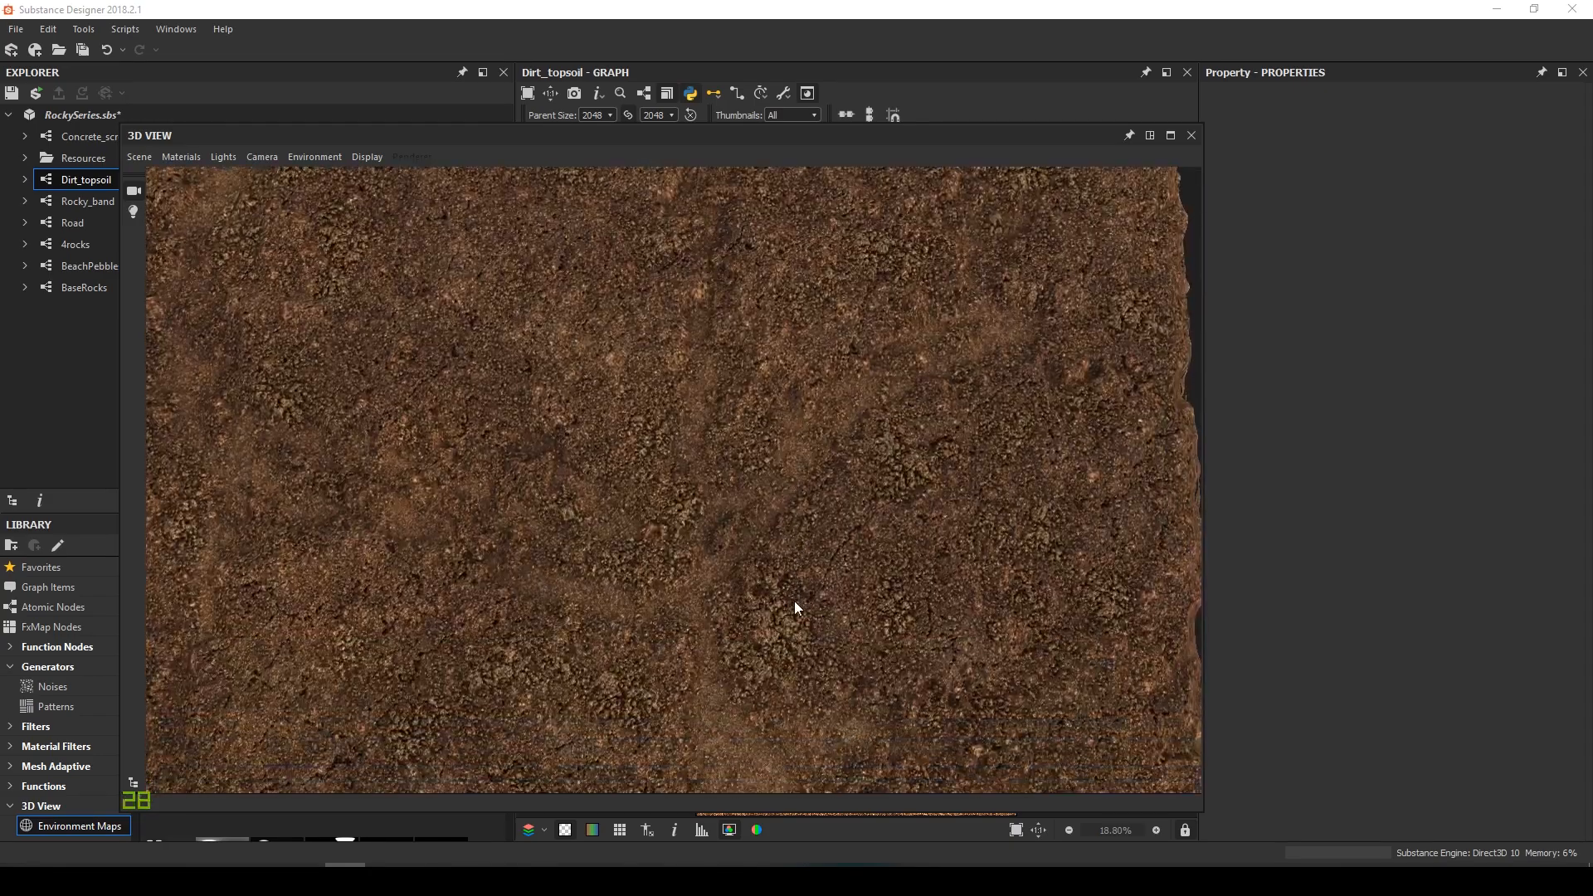
{"action": "left_click", "coordinate": [1149, 135]}
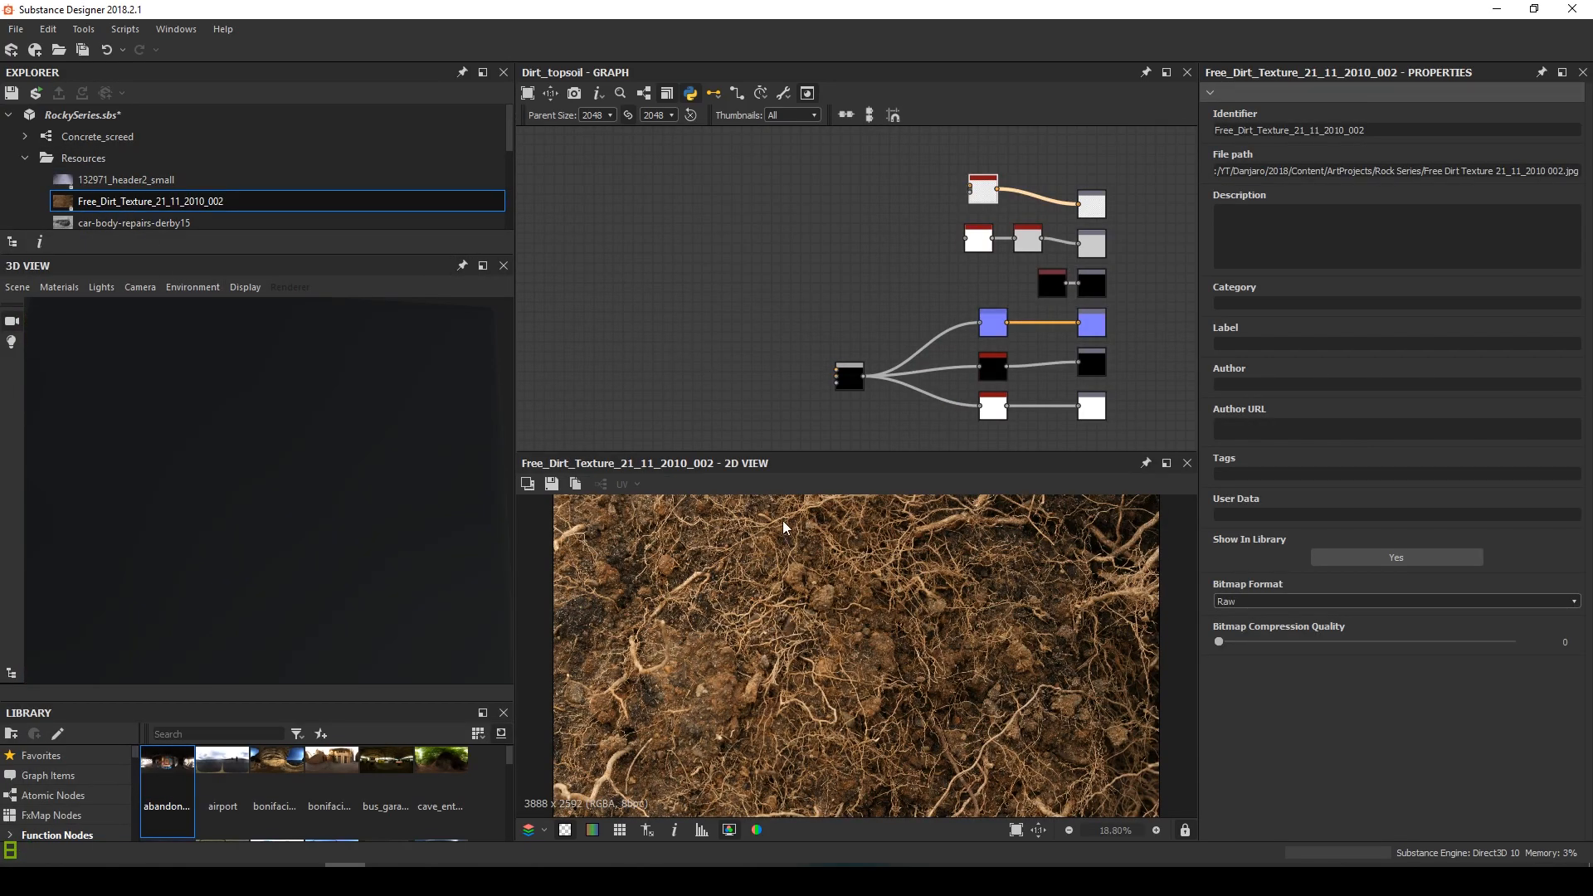
Zoom and pan the views to inspect the Free_Dirt_Texture_21_11_2010_002 reference photo and the graph
{"action": "scroll", "coordinate": [796, 342], "scroll_direction": "down", "scroll_amount": 2}
{"action": "middle_click_drag", "start_coordinate": [797, 342], "coordinate": [1145, 331]}
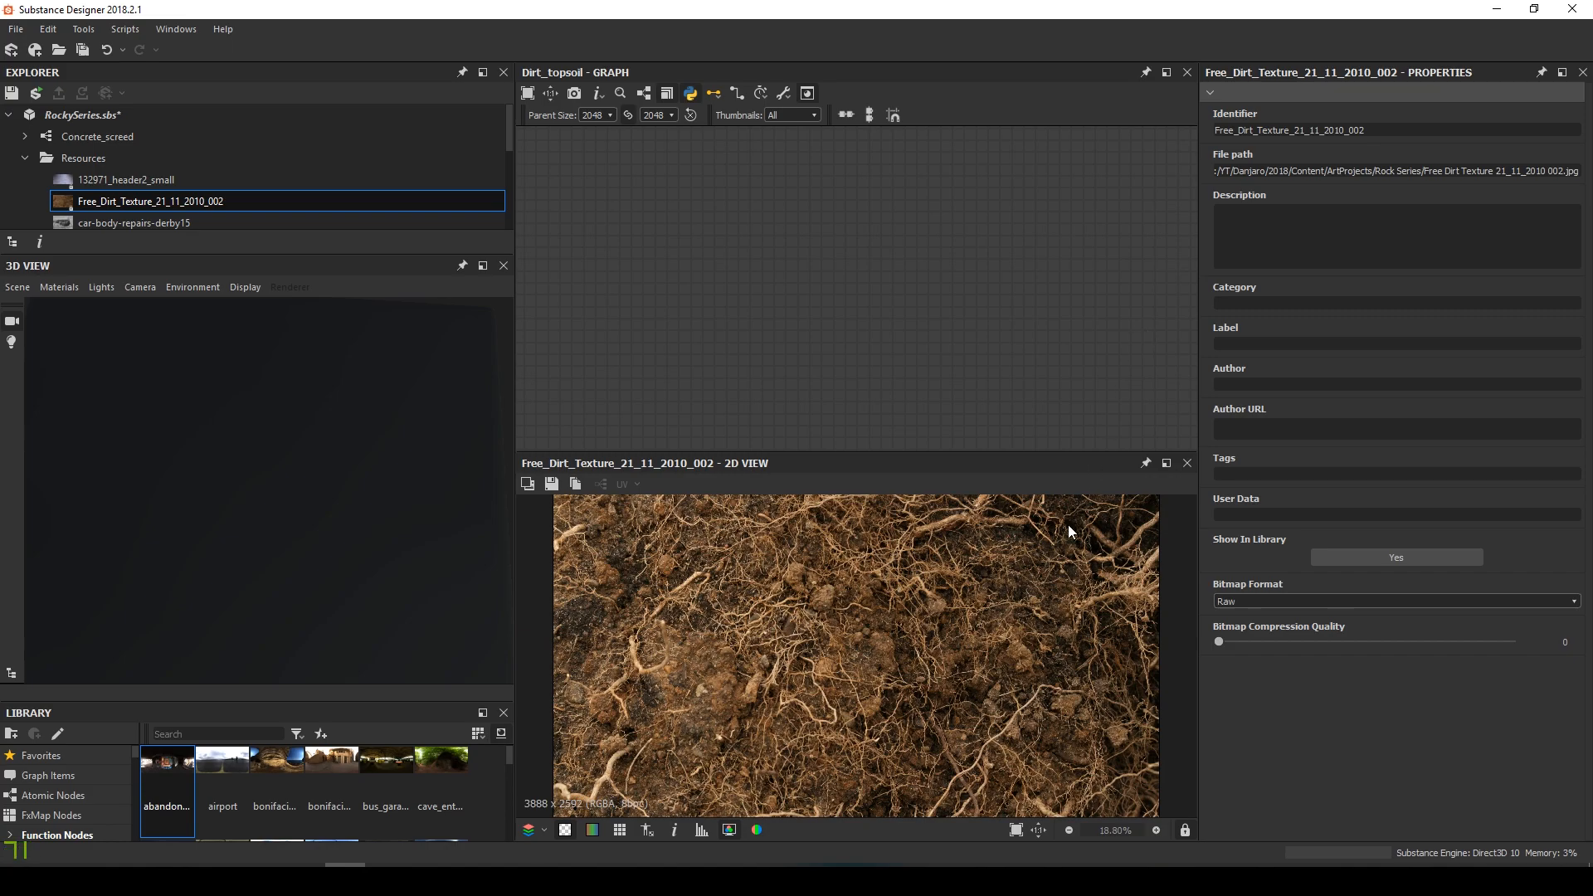
{"action": "scroll", "coordinate": [962, 647], "scroll_direction": "down", "scroll_amount": 4}
{"action": "scroll", "coordinate": [962, 647], "scroll_direction": "up", "scroll_amount": 3}
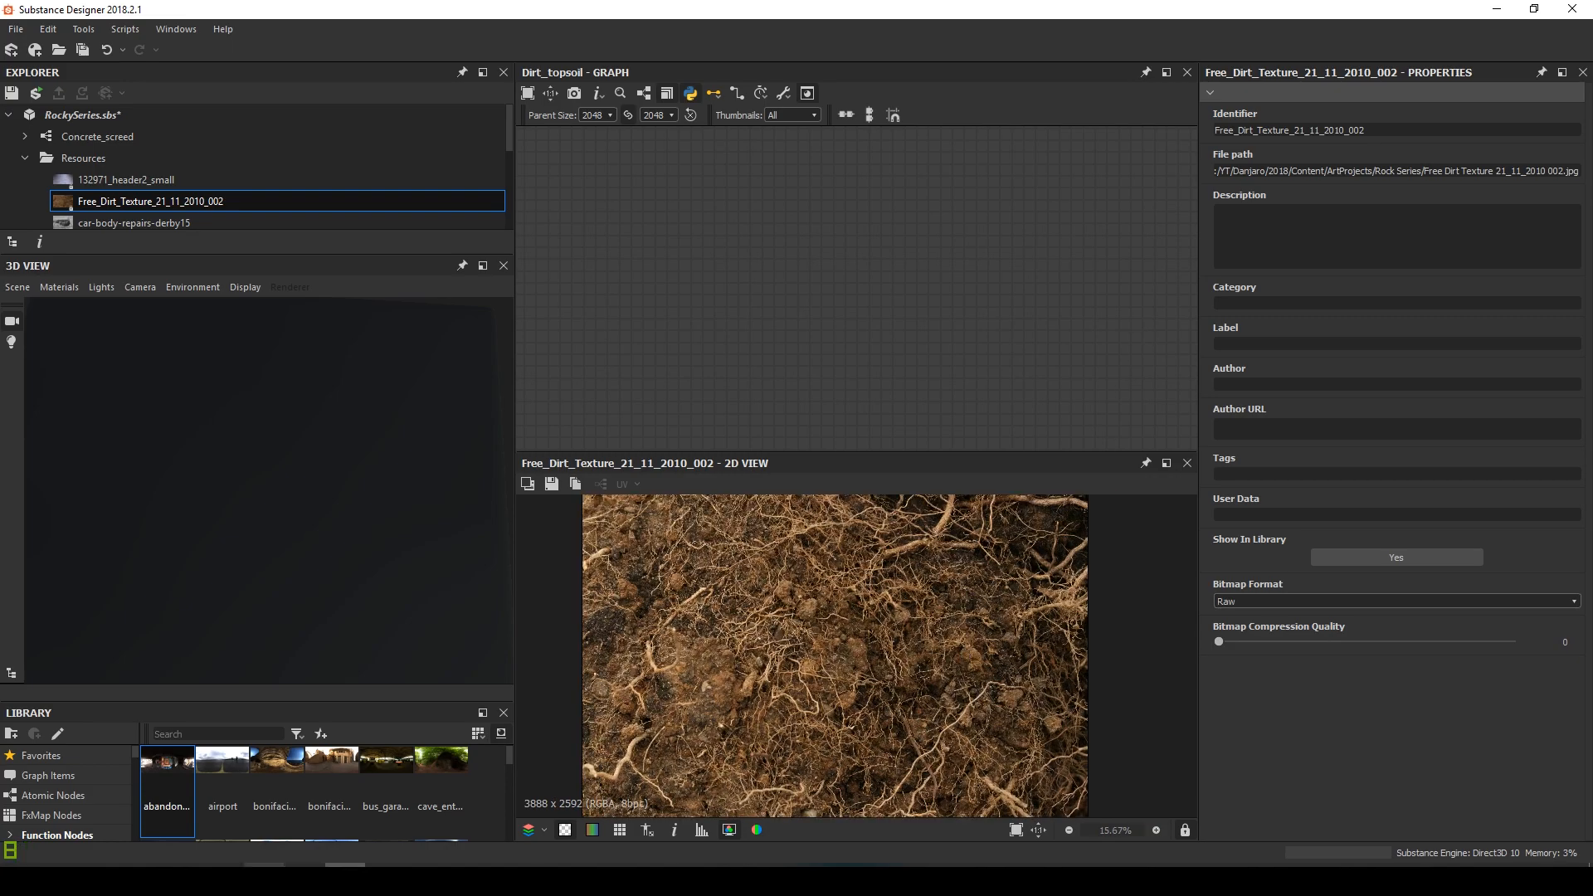
{"action": "scroll", "coordinate": [855, 645], "scroll_direction": "down", "scroll_amount": 1}
{"action": "scroll", "coordinate": [826, 670], "scroll_direction": "up", "scroll_amount": 3}
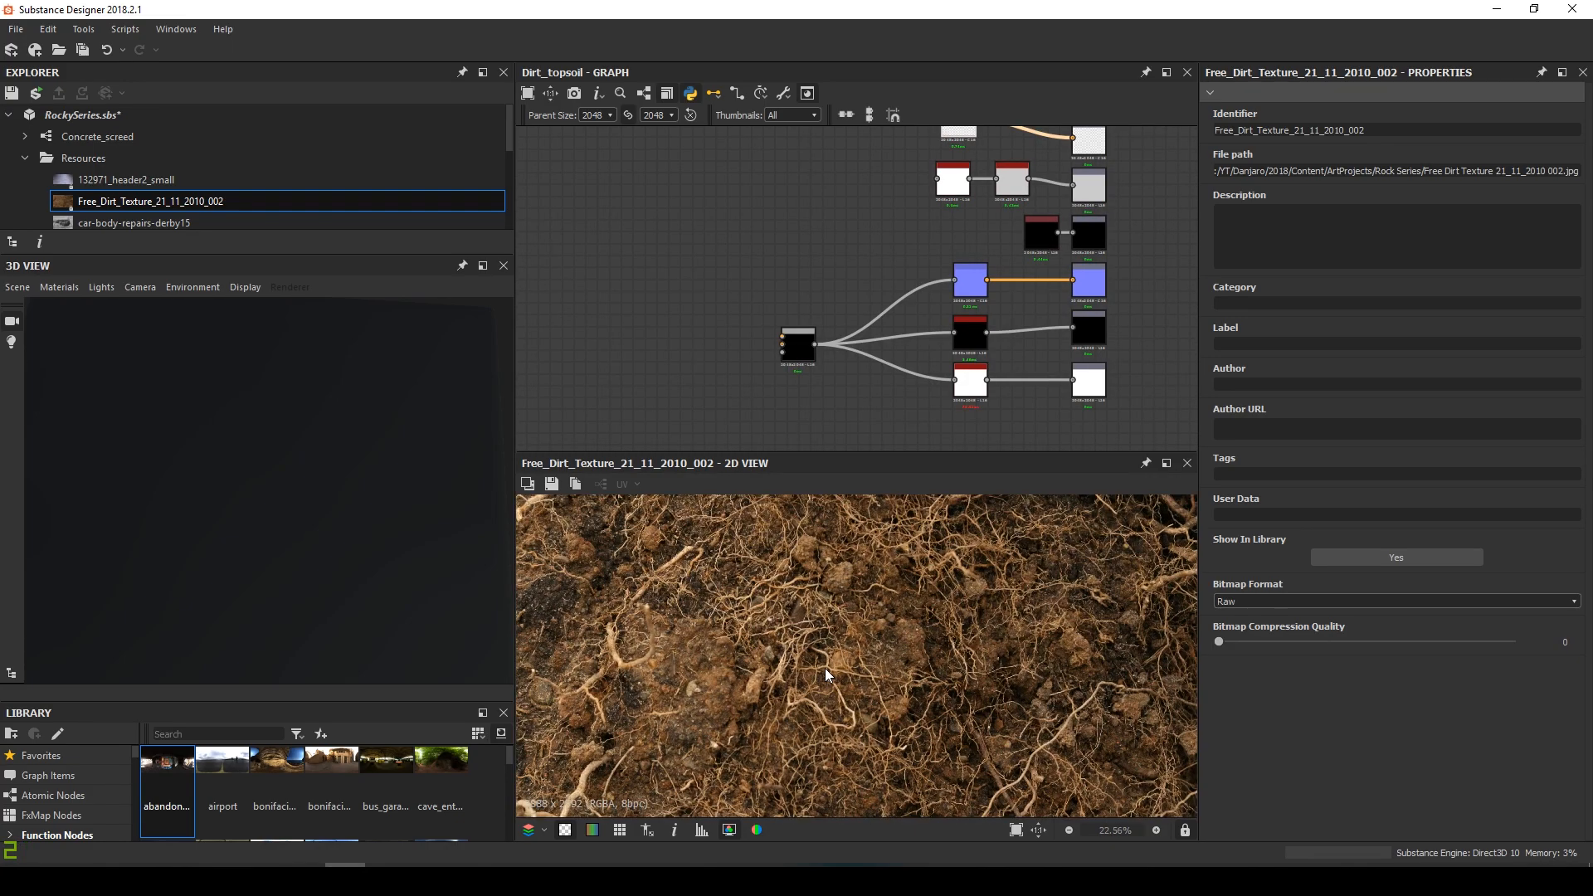
{"action": "scroll", "coordinate": [826, 670], "scroll_direction": "down", "scroll_amount": 3}
{"action": "scroll", "coordinate": [763, 346], "scroll_direction": "down", "scroll_amount": 2}
{"action": "middle_click_drag", "start_coordinate": [758, 346], "coordinate": [825, 320]}
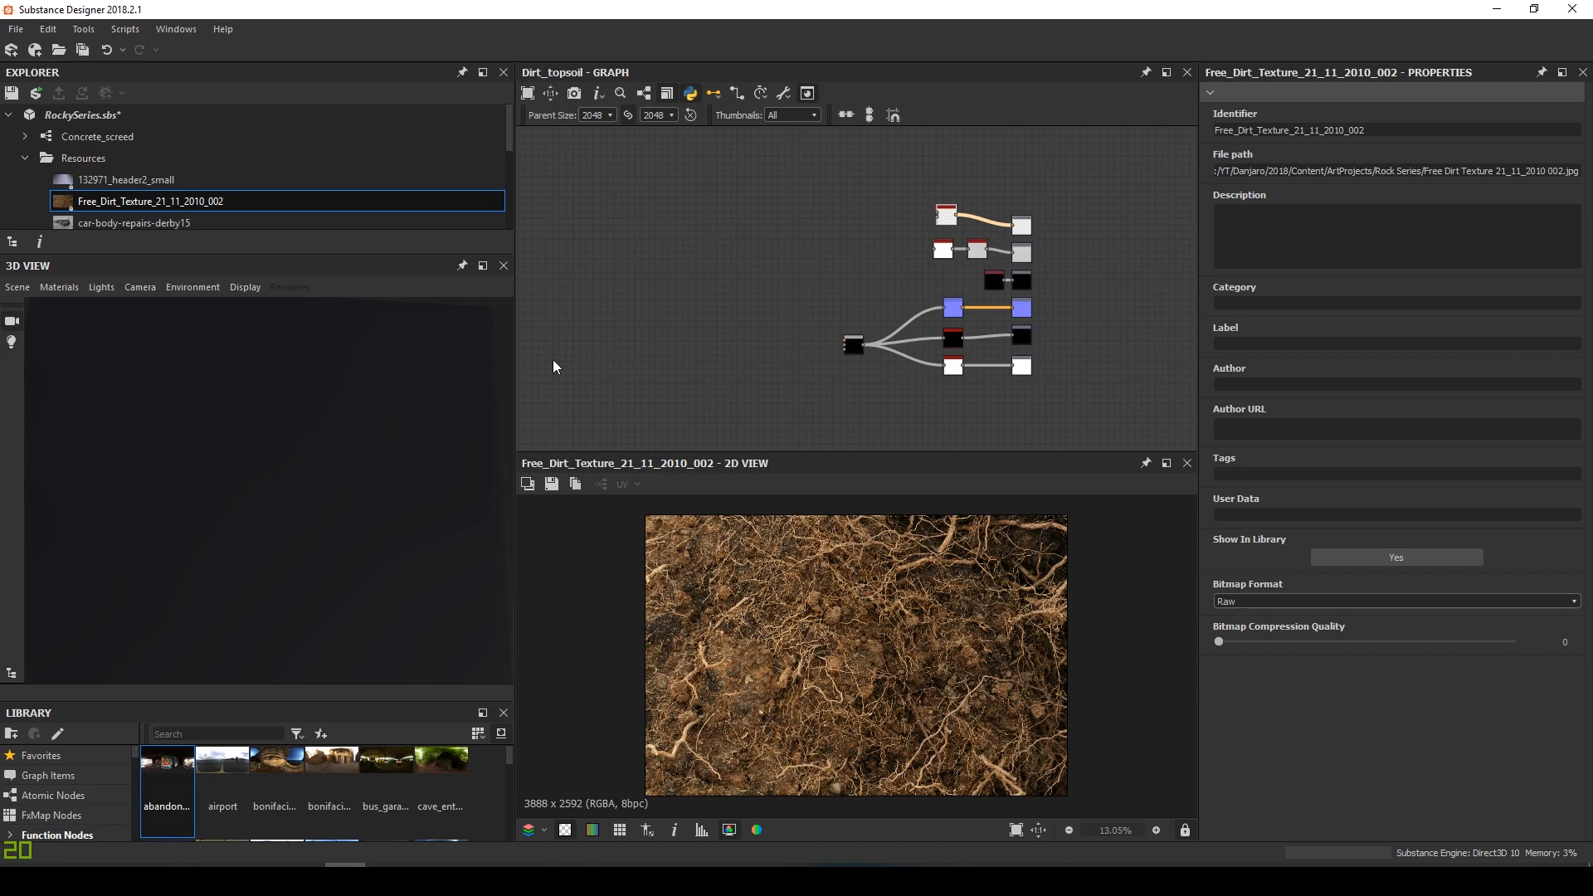
Show the graph outputs on the 3D preview cube and orbit to see its front and top
{"action": "right_click", "coordinate": [831, 381]}
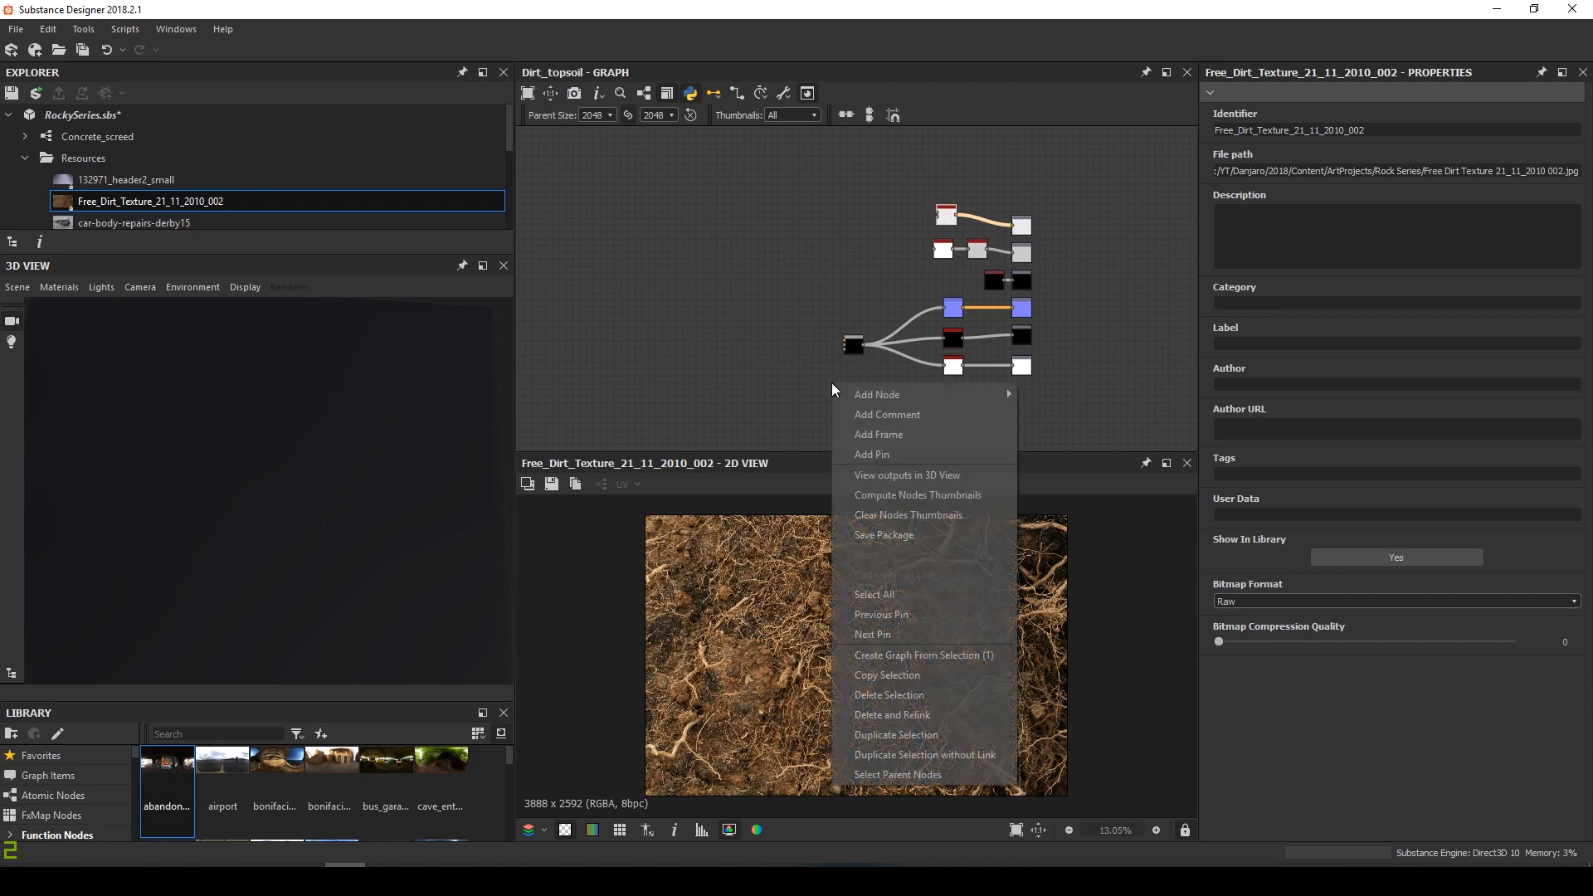
{"action": "left_click", "coordinate": [919, 476]}
{"action": "right_click_drag", "start_coordinate": [158, 354], "coordinate": [287, 495]}
{"action": "left_click_drag", "start_coordinate": [287, 494], "coordinate": [398, 519]}
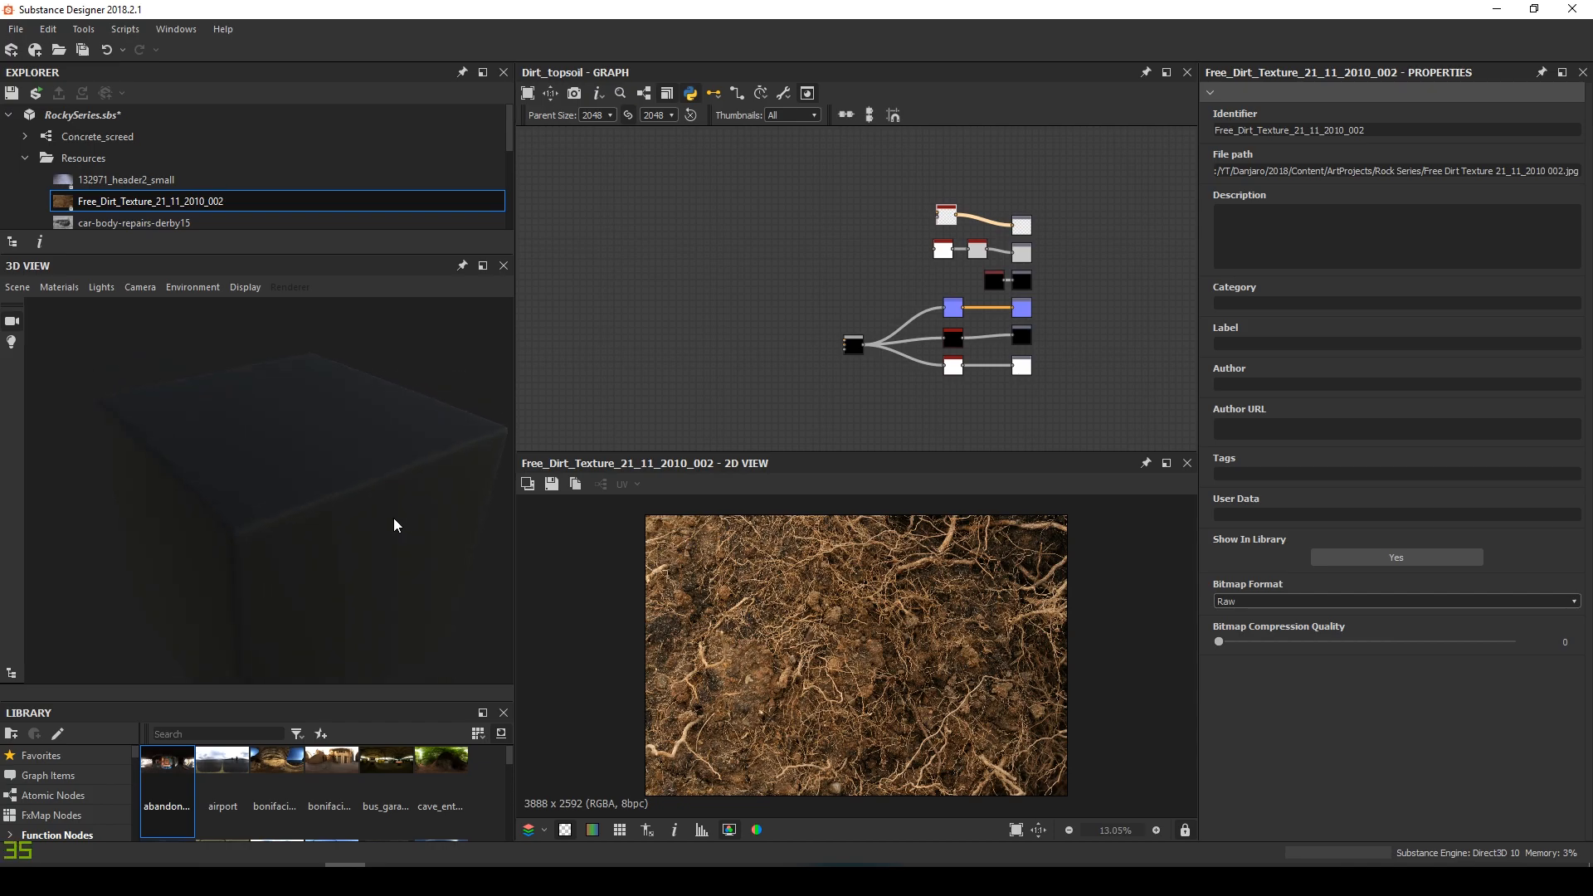
Edit the Default 3D preview material's settings
{"action": "left_click", "coordinate": [52, 287]}
{"action": "mouse_move", "coordinate": [117, 302]}
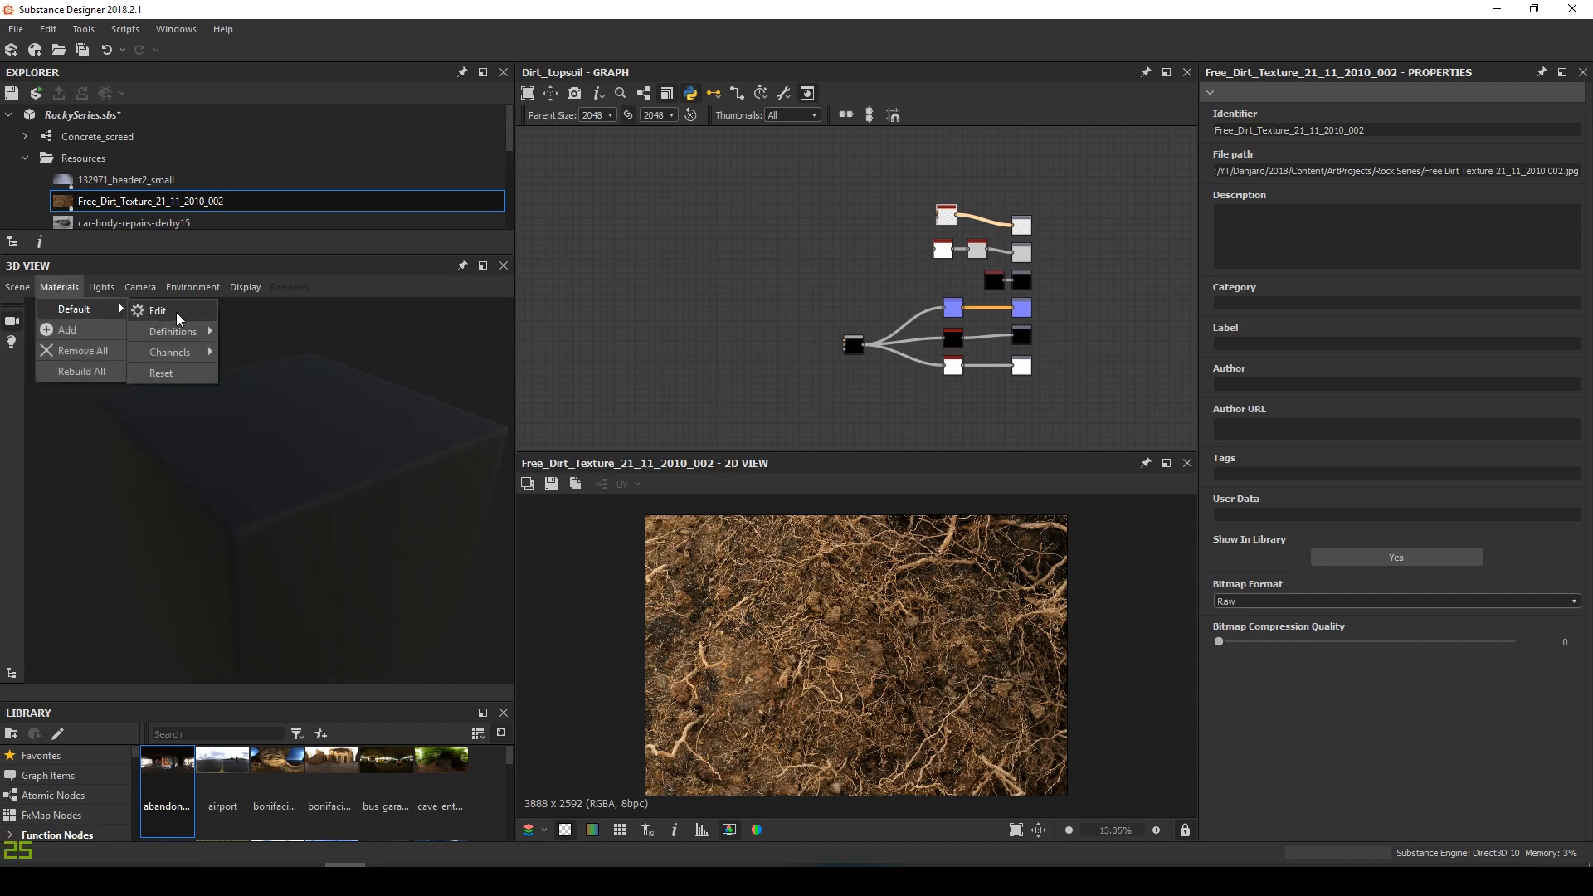
{"action": "mouse_move", "coordinate": [173, 331]}
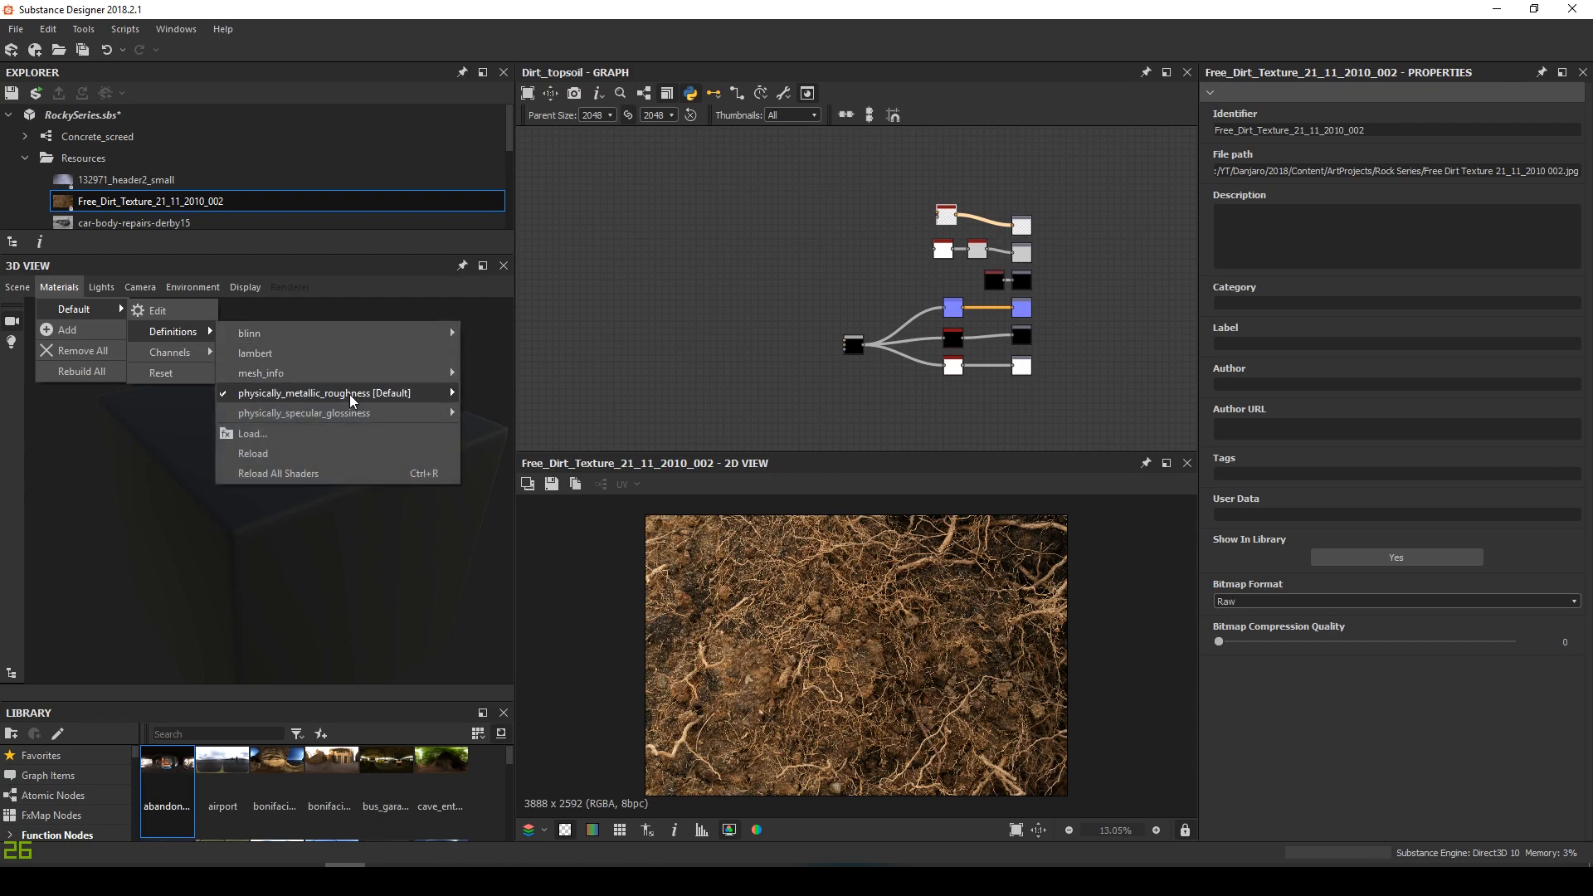
{"action": "mouse_move", "coordinate": [352, 400]}
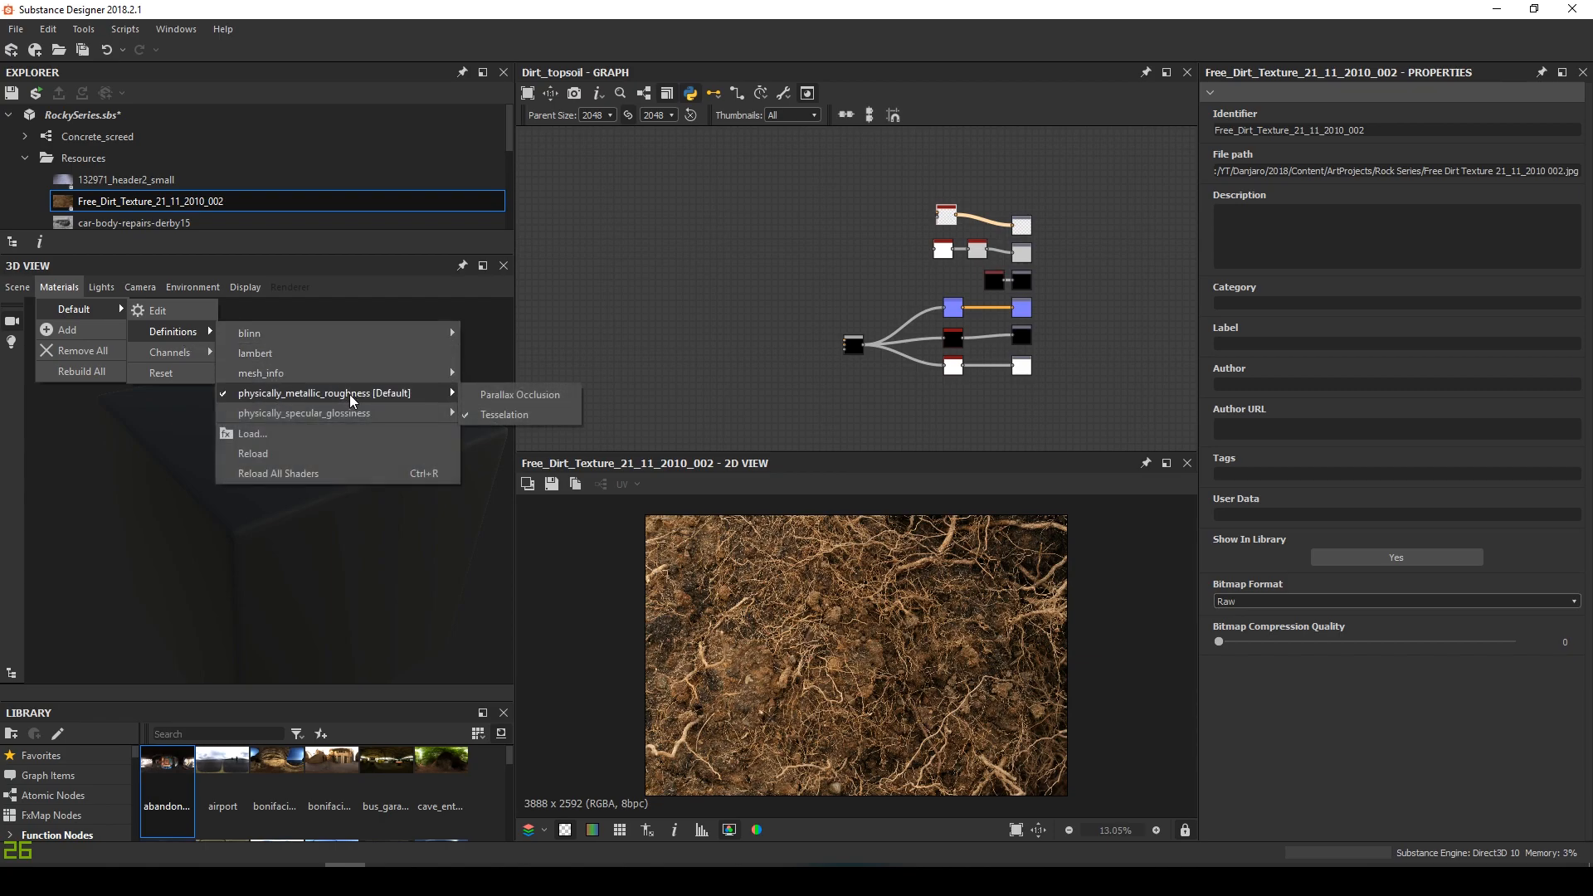
{"action": "left_click", "coordinate": [181, 315]}
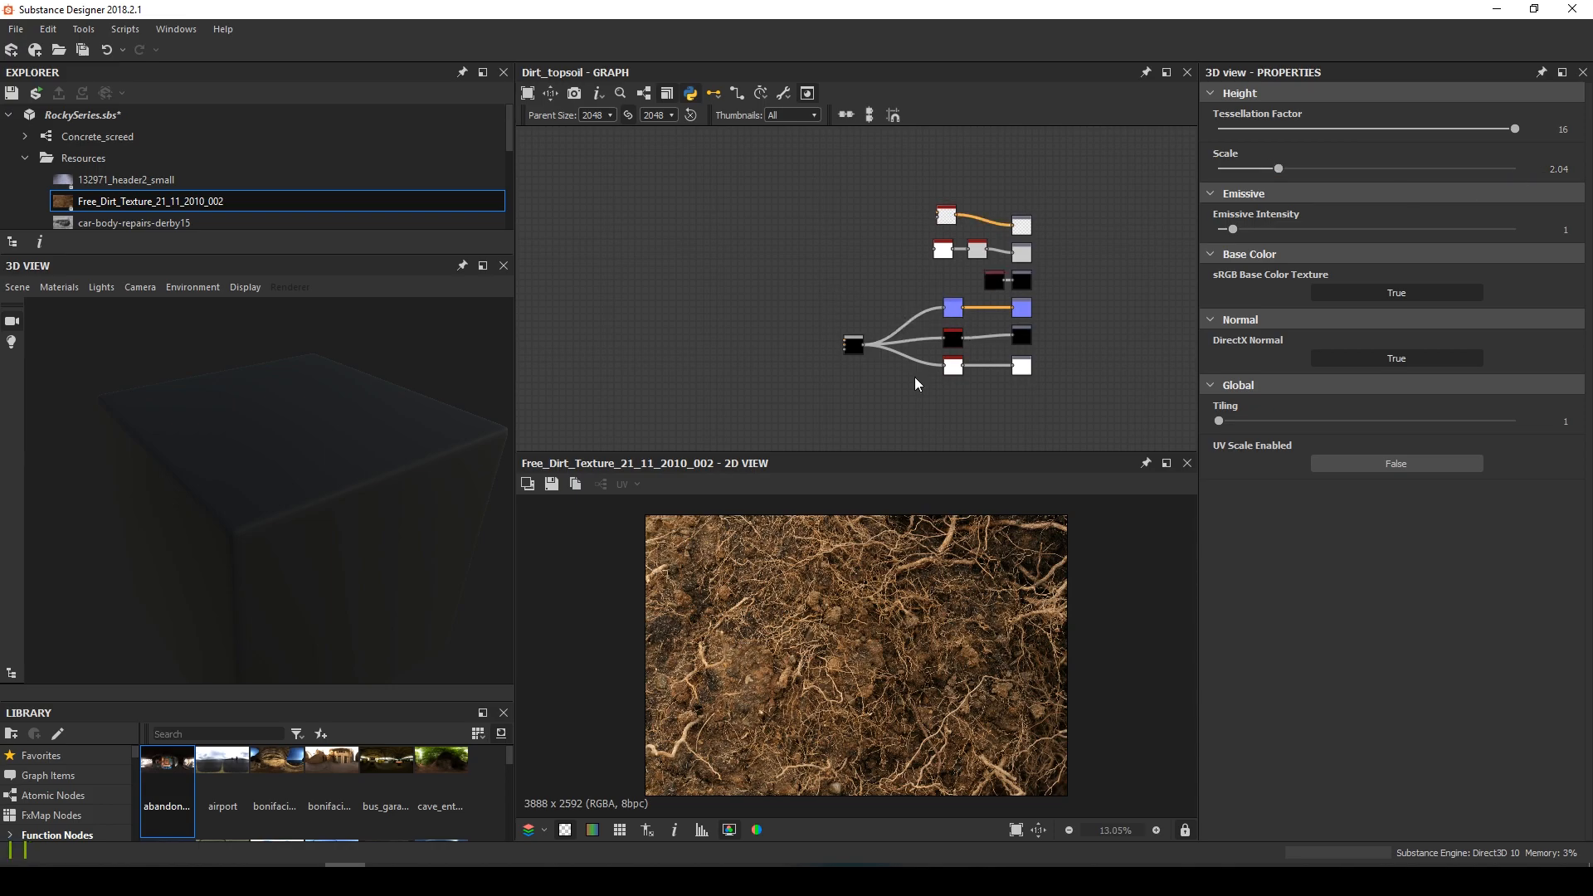
{"action": "scroll", "coordinate": [876, 667], "scroll_direction": "up", "scroll_amount": 4}
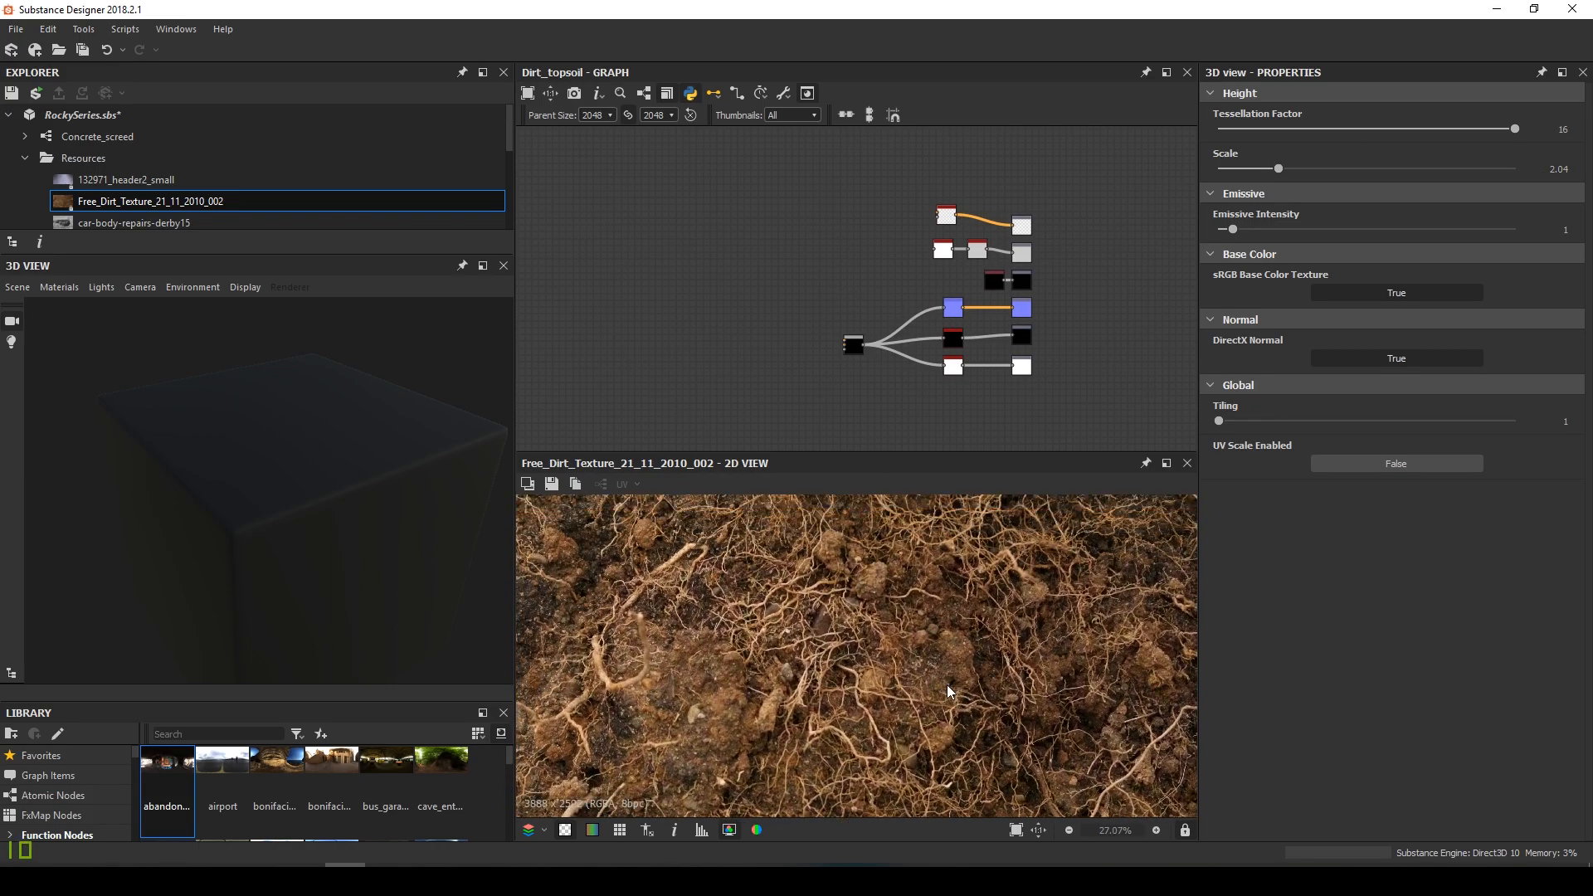
{"action": "middle_click_drag", "start_coordinate": [882, 580], "coordinate": [643, 551]}
{"action": "scroll", "coordinate": [854, 650], "scroll_direction": "down", "scroll_amount": 2}
{"action": "middle_click_drag", "start_coordinate": [986, 586], "coordinate": [979, 584]}
{"action": "scroll", "coordinate": [943, 620], "scroll_direction": "up", "scroll_amount": 2}
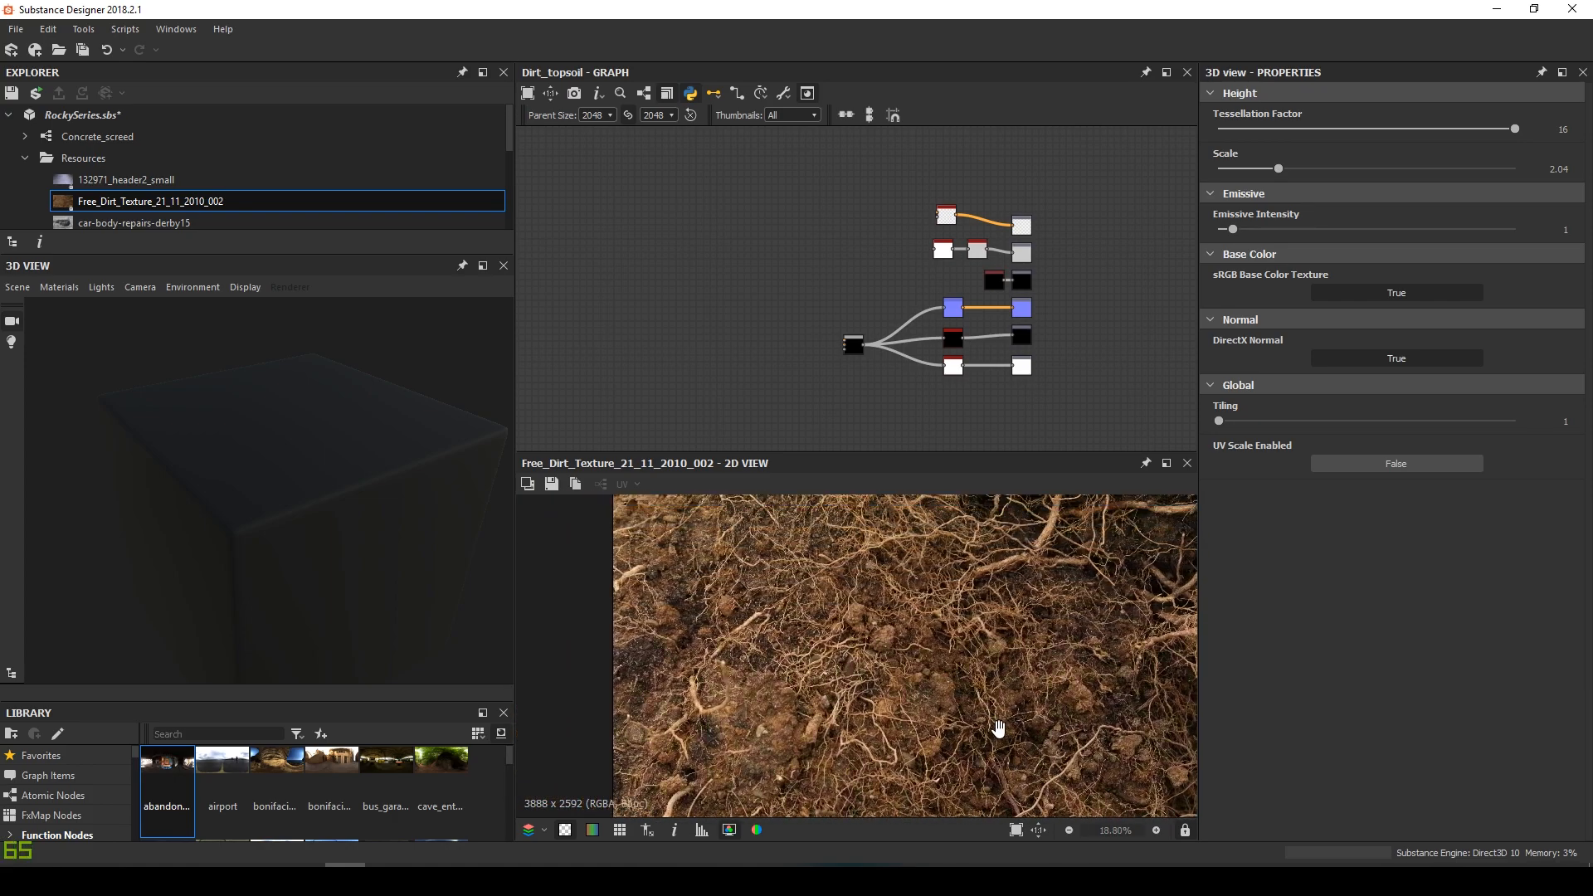
{"action": "scroll", "coordinate": [943, 620], "scroll_direction": "down", "scroll_amount": 1}
{"action": "middle_click_drag", "start_coordinate": [942, 621], "coordinate": [783, 496]}
{"action": "scroll", "coordinate": [826, 633], "scroll_direction": "down", "scroll_amount": 2}
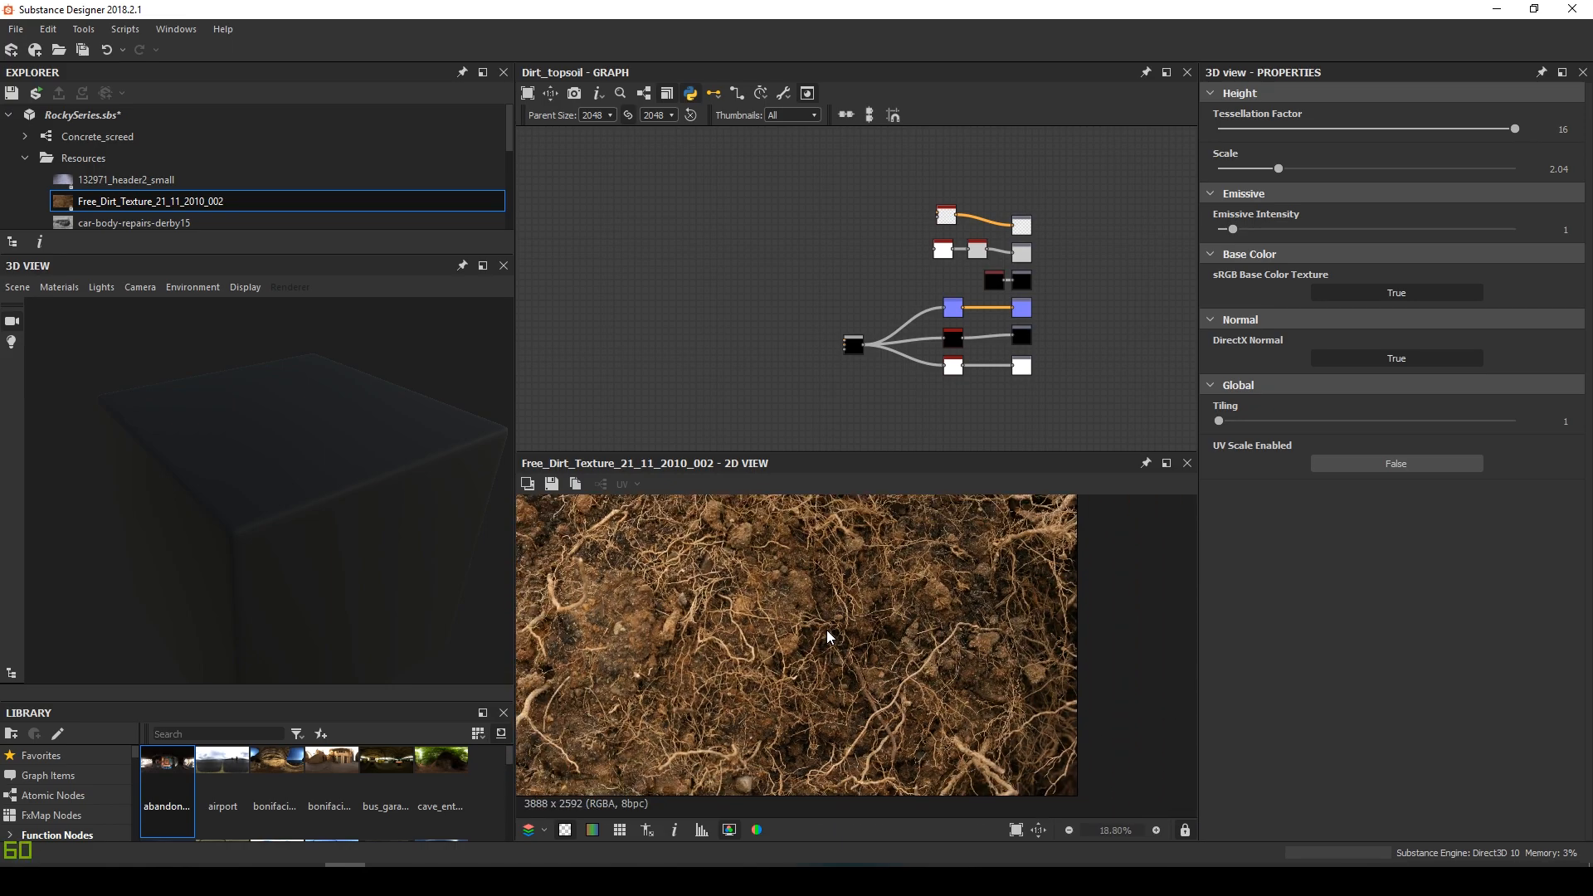
{"action": "middle_click_drag", "start_coordinate": [850, 629], "coordinate": [947, 646]}
{"action": "scroll", "coordinate": [843, 626], "scroll_direction": "up", "scroll_amount": 1}
{"action": "middle_click_drag", "start_coordinate": [842, 626], "coordinate": [903, 640]}
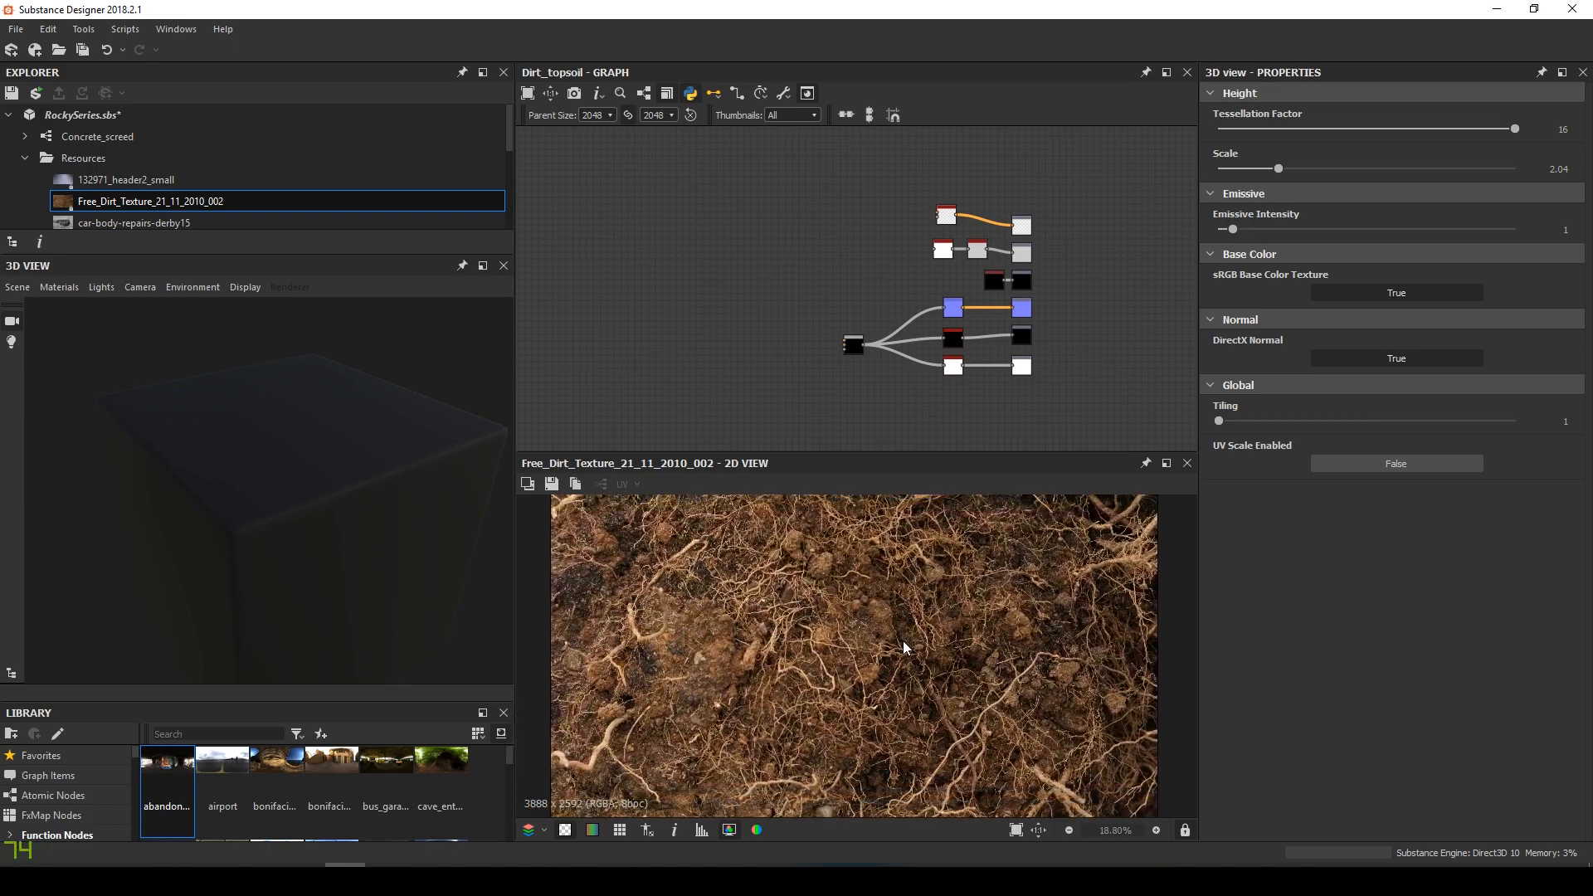
{"action": "scroll", "coordinate": [903, 641], "scroll_direction": "down", "scroll_amount": 3}
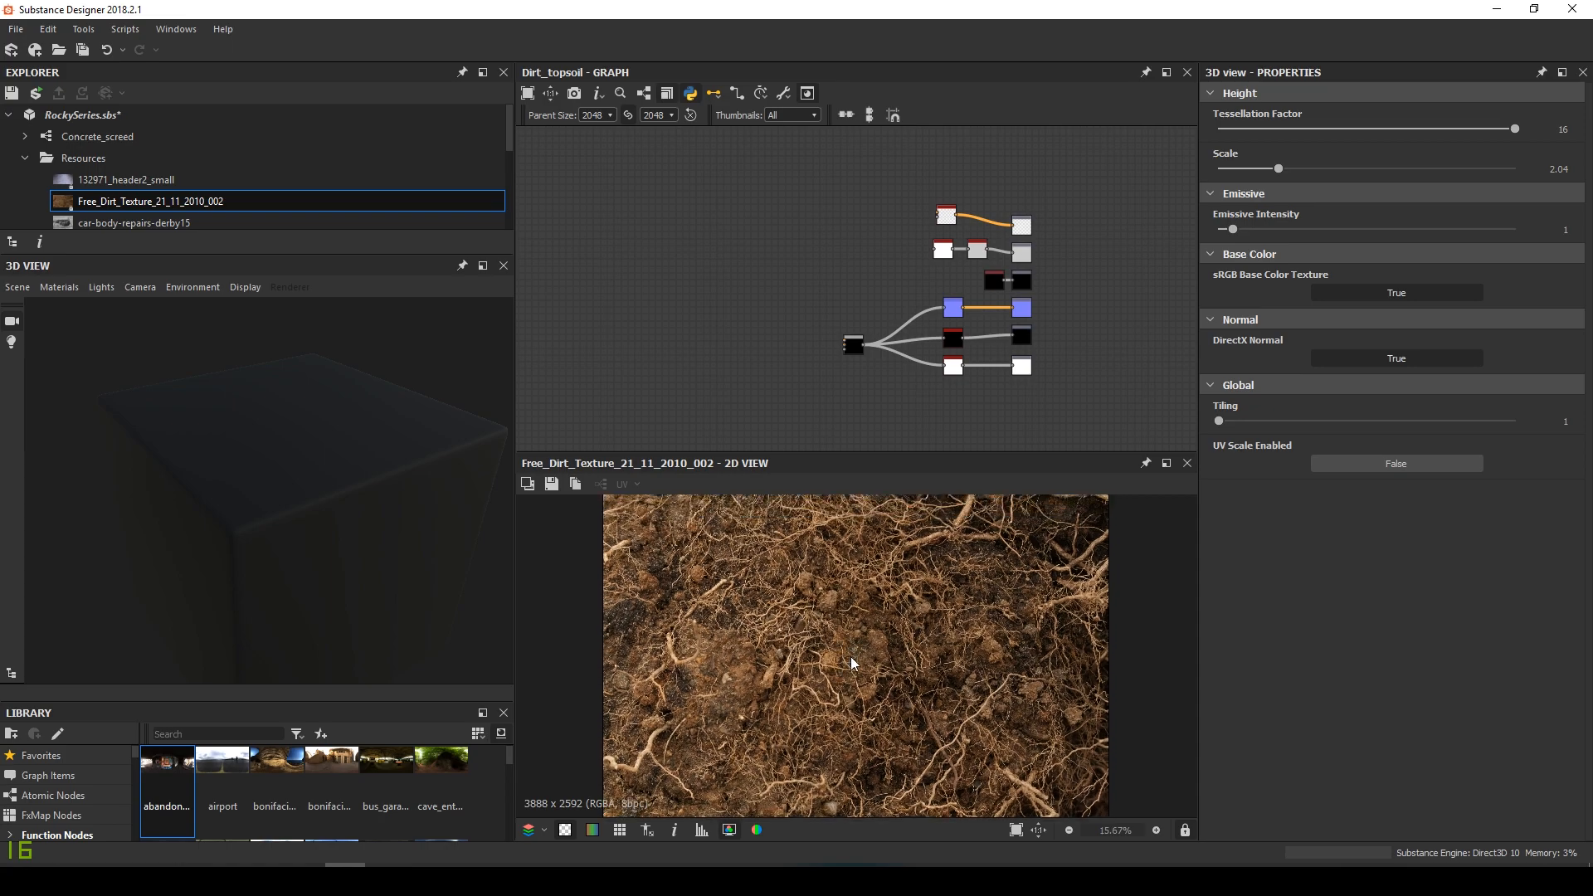
{"action": "scroll", "coordinate": [896, 701], "scroll_direction": "up", "scroll_amount": 1}
{"action": "mouse_move", "coordinate": [893, 655]}
{"action": "middle_mouse_down"}
{"action": "mouse_move", "coordinate": [896, 701]}
{"action": "mouse_move", "coordinate": [953, 651]}
{"action": "mouse_move", "coordinate": [863, 657]}
{"action": "middle_mouse_up"}
{"action": "scroll", "coordinate": [921, 663], "scroll_direction": "up", "scroll_amount": 1}
{"action": "scroll", "coordinate": [865, 661], "scroll_direction": "down", "scroll_amount": 2}
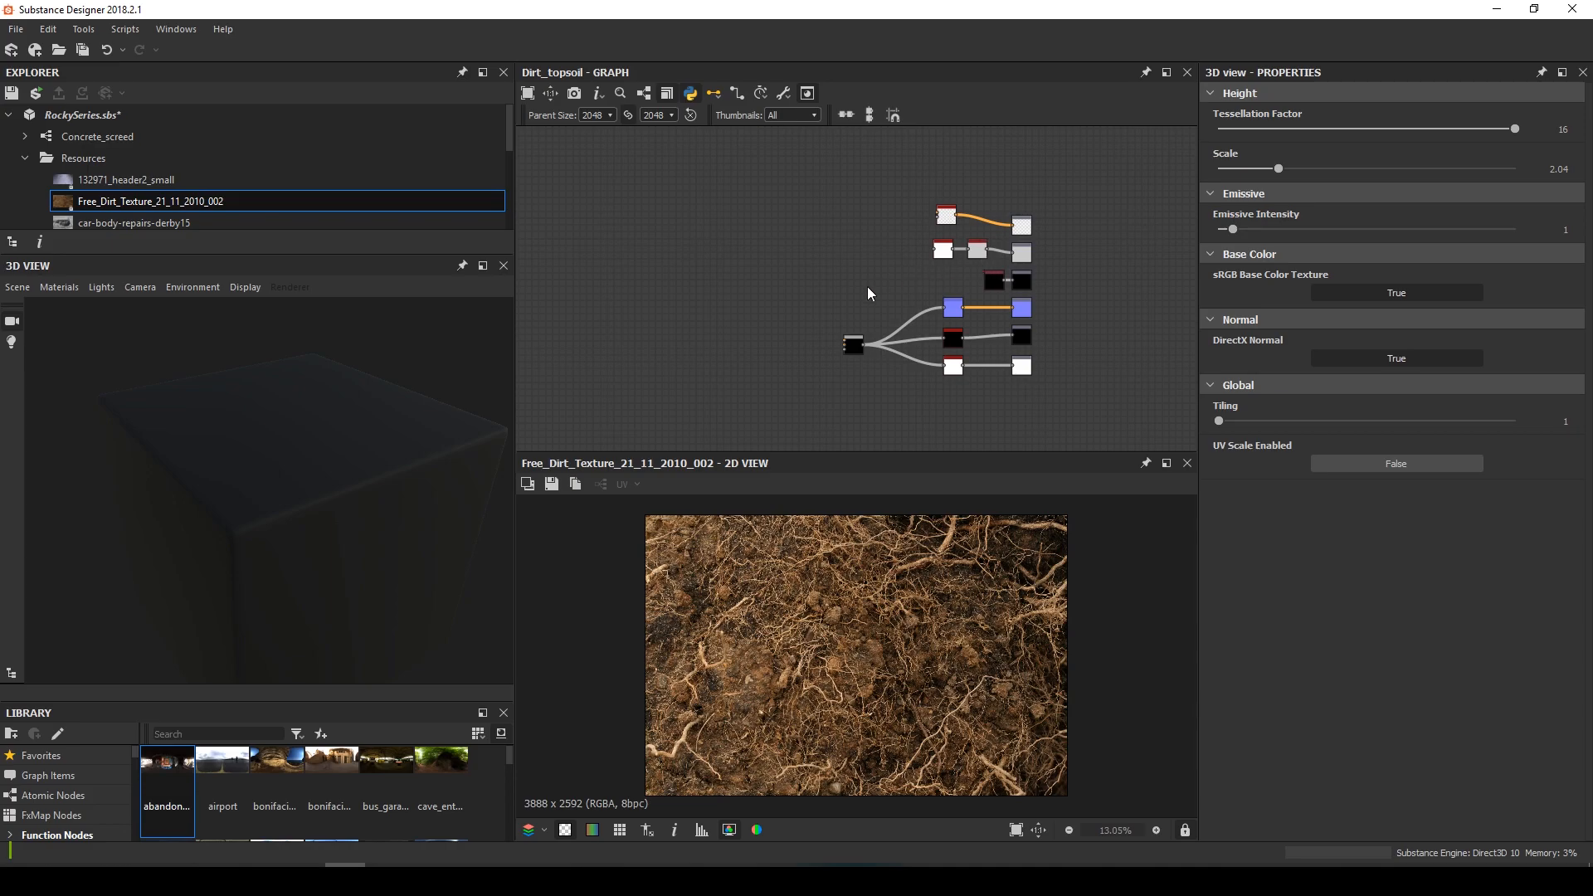
{"action": "middle_click_drag", "start_coordinate": [842, 296], "coordinate": [957, 300]}
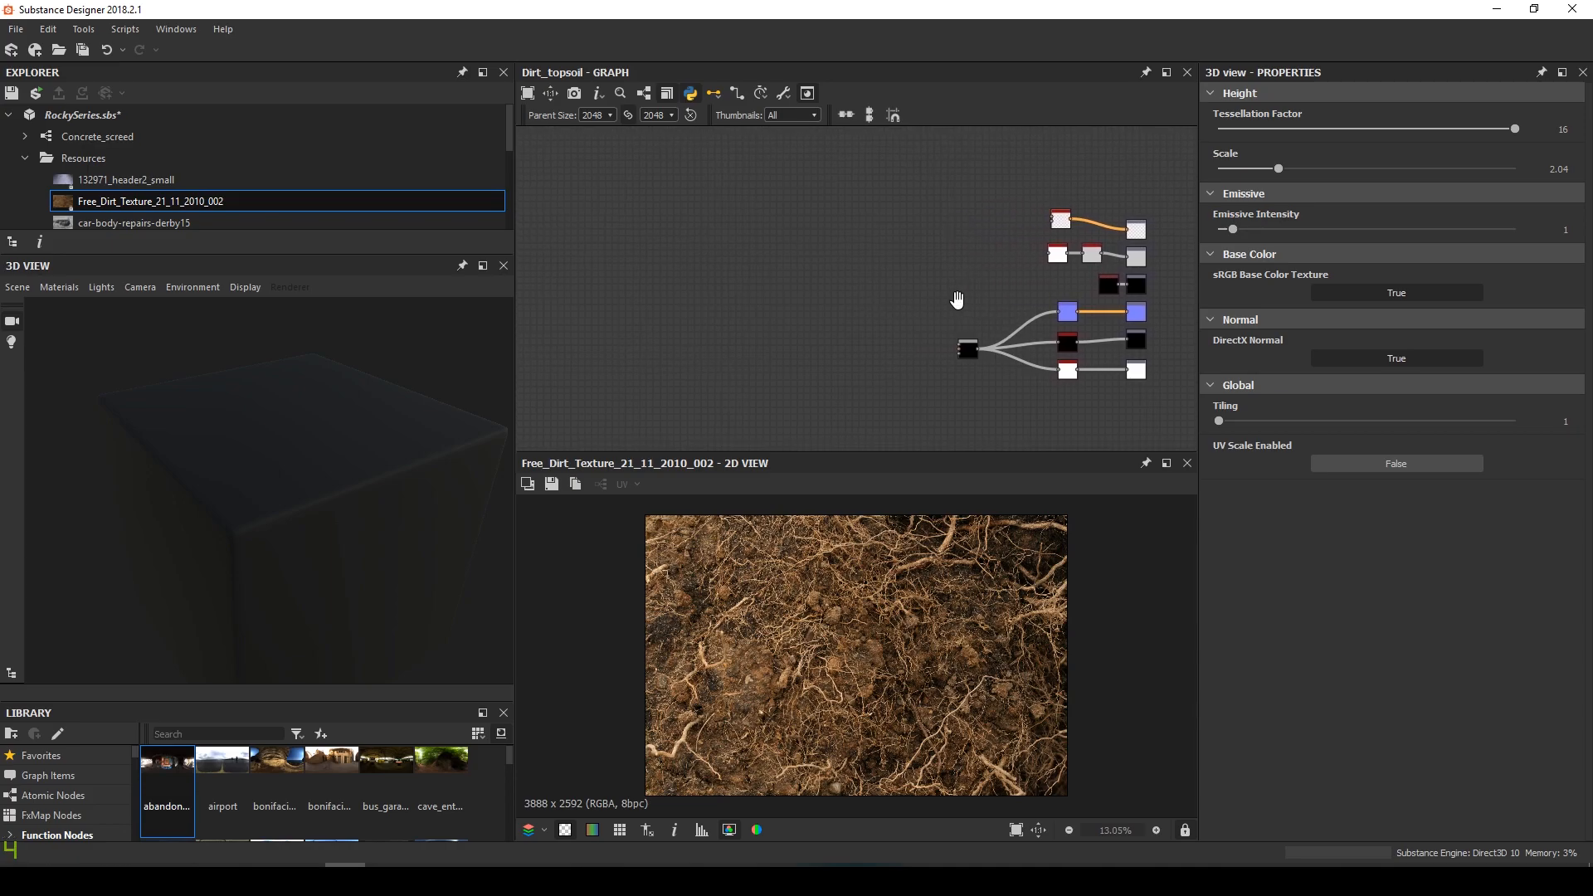
Add Moisture Noise and Fractal Sum 1 nodes in an empty area of the graph
{"action": "middle_click_drag", "start_coordinate": [837, 365], "coordinate": [880, 353]}
{"action": "key", "text": "space"}
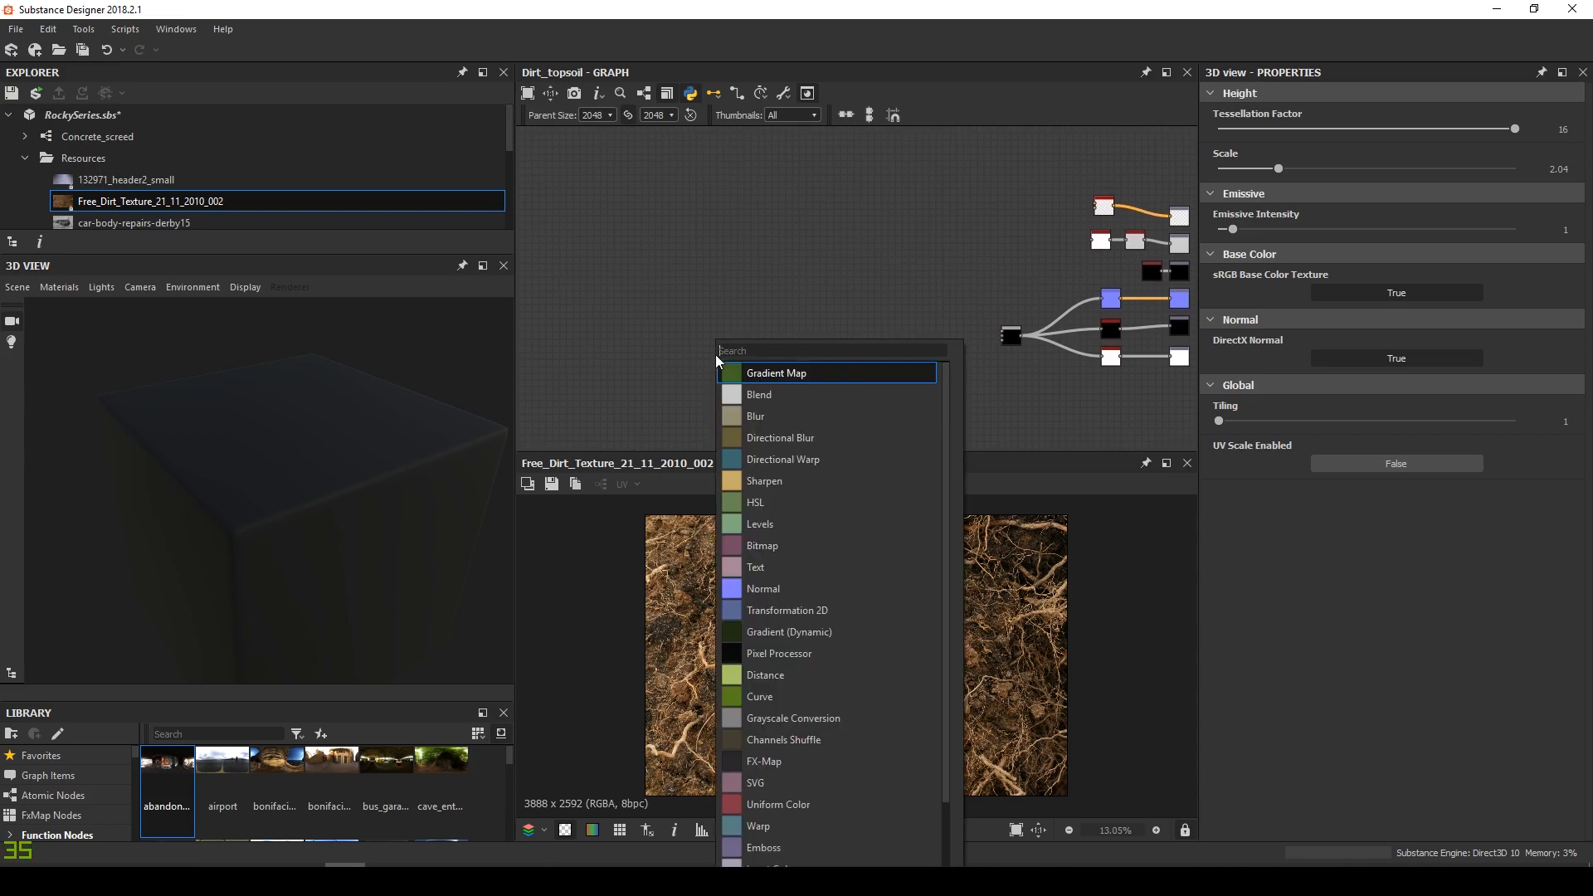
{"action": "type", "text": "mois"}
{"action": "key", "text": "Return"}
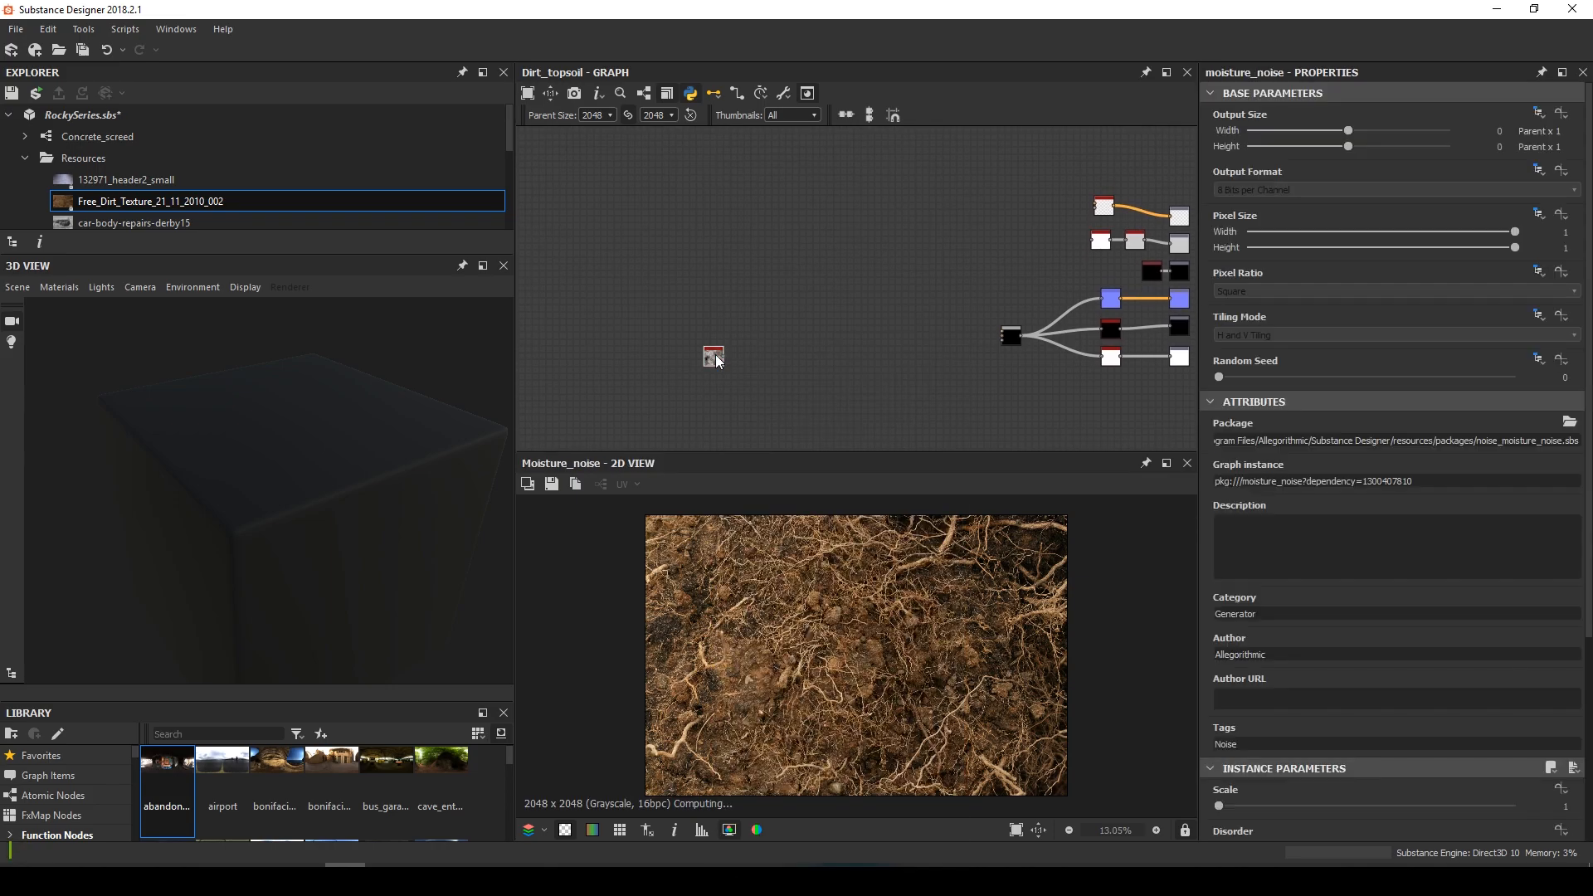
{"action": "key", "text": "space"}
{"action": "type", "text": "fractal"}
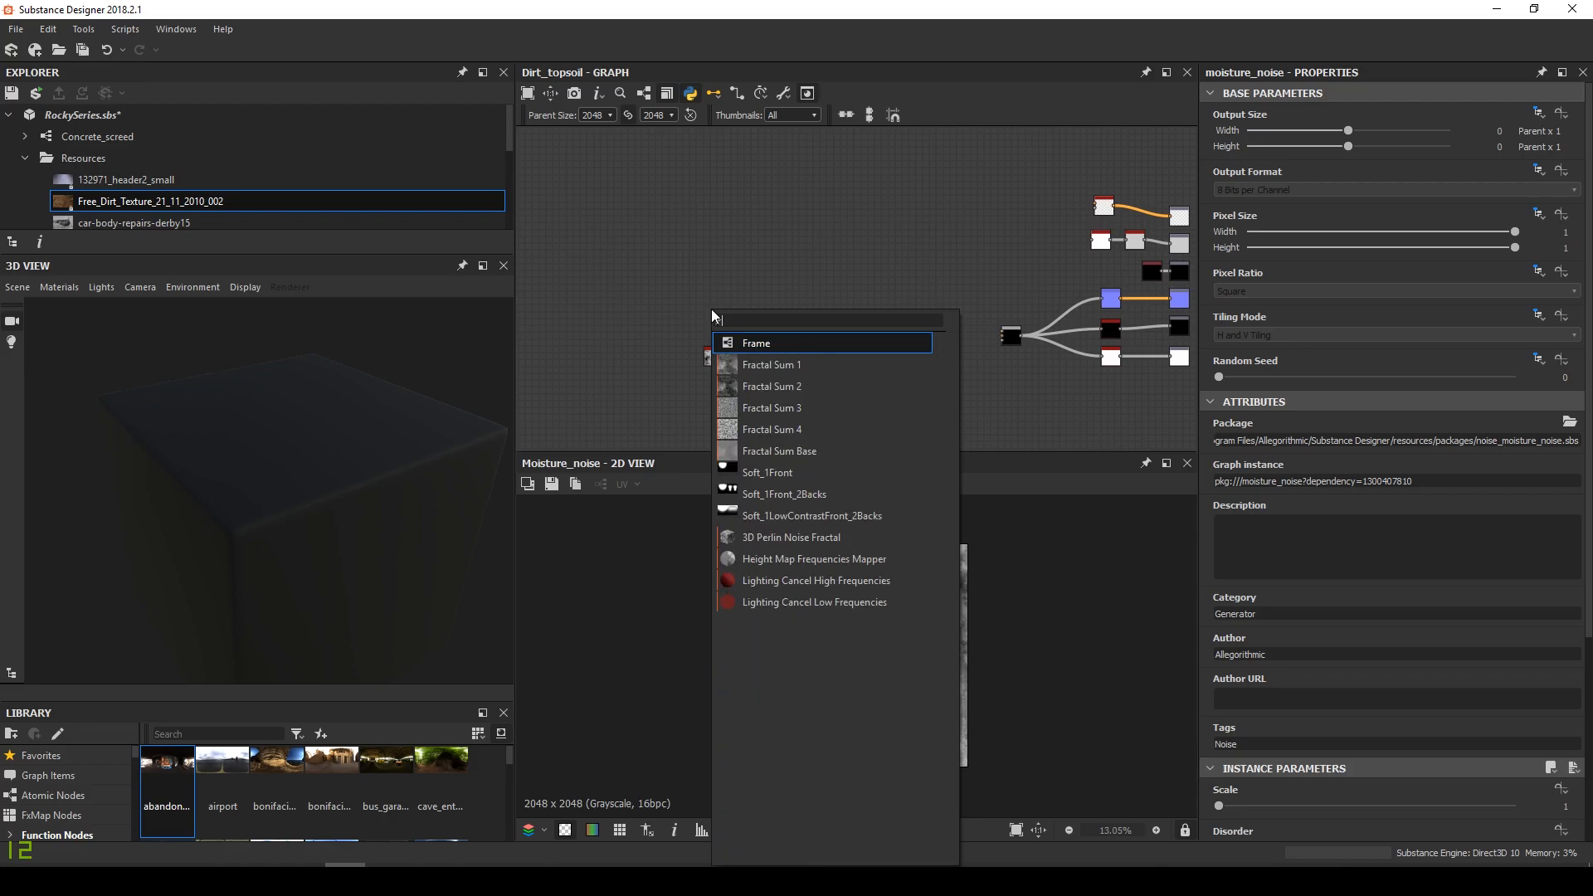
{"action": "key", "text": "Down"}
{"action": "key", "text": "Return"}
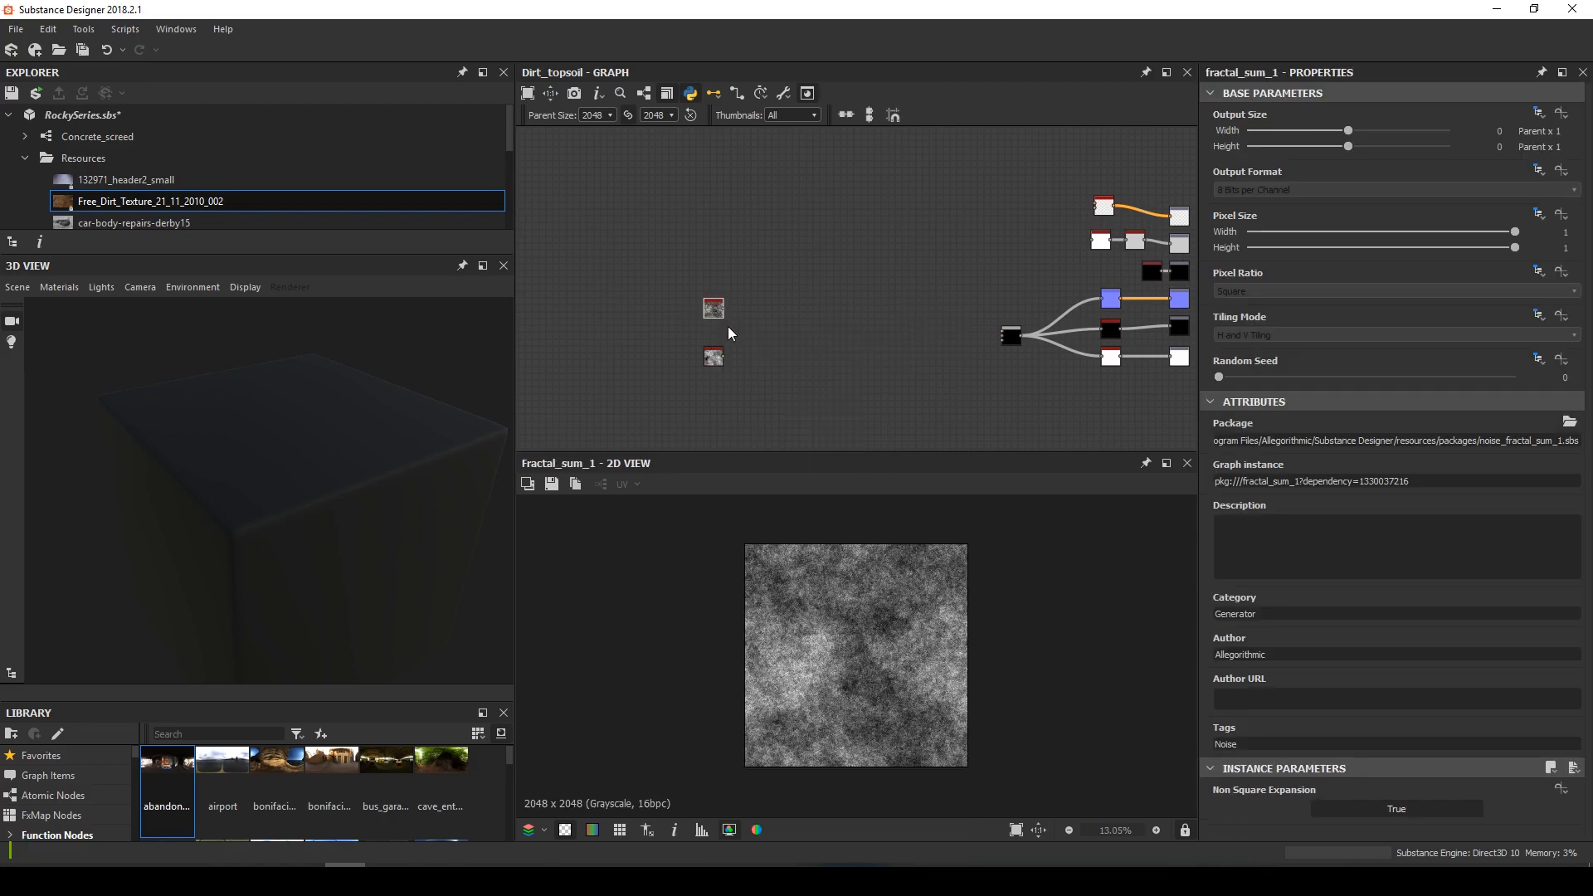
Inspect the Moisture Noise node, then insert a Blend node
{"action": "scroll", "coordinate": [714, 365], "scroll_direction": "up", "scroll_amount": 3}
{"action": "left_click", "coordinate": [714, 366]}
{"action": "scroll", "coordinate": [1375, 695], "scroll_direction": "down", "scroll_amount": 3}
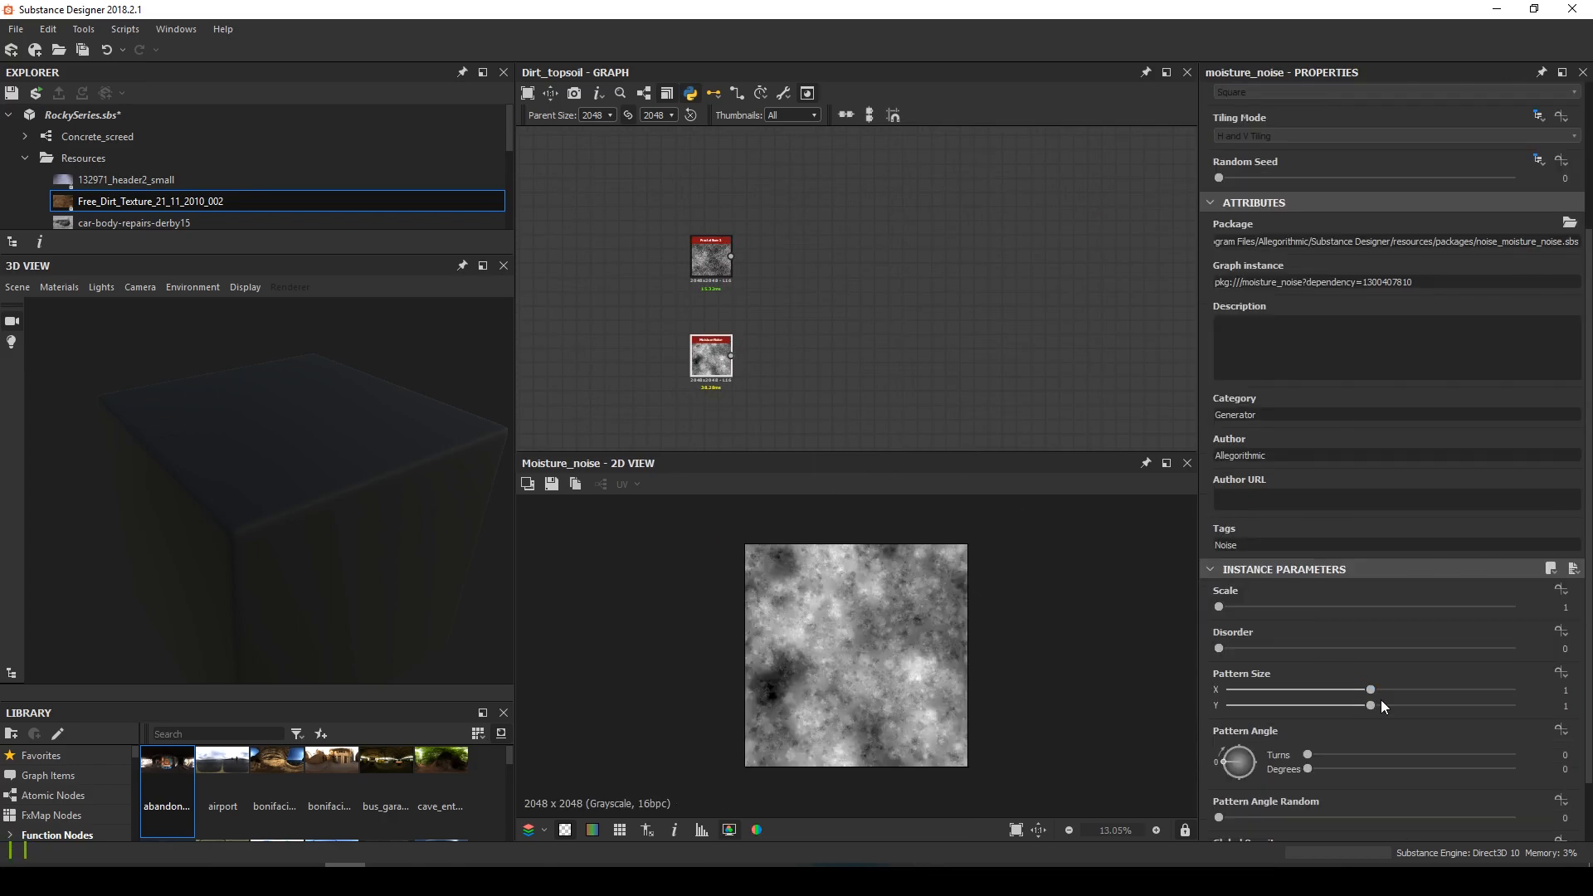
{"action": "scroll", "coordinate": [1331, 833], "scroll_direction": "down", "scroll_amount": 1}
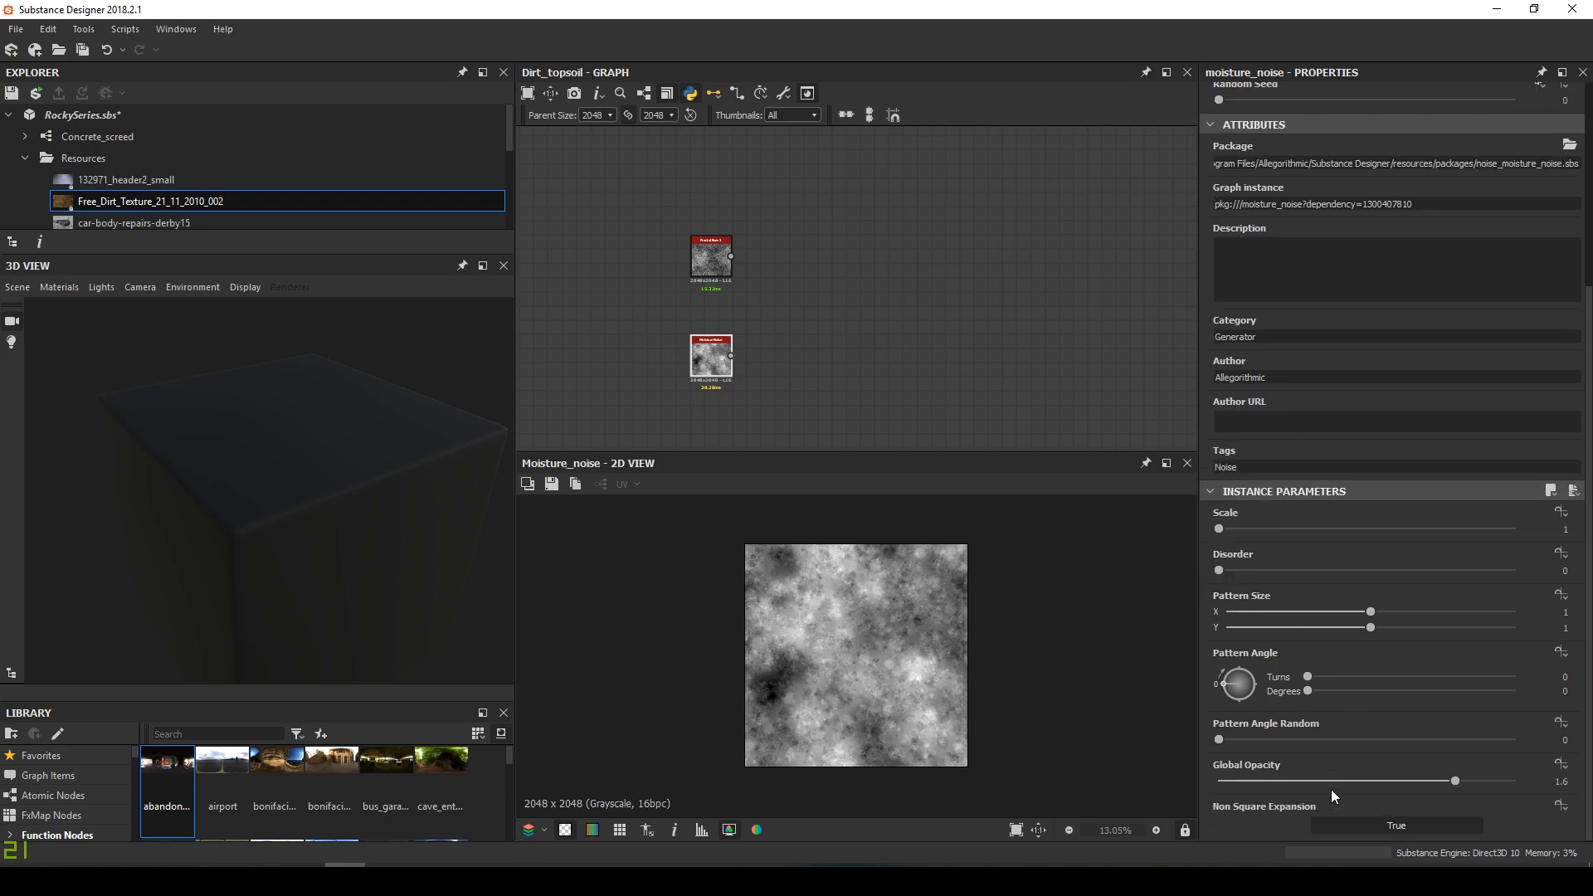
{"action": "scroll", "coordinate": [1330, 789], "scroll_direction": "up", "scroll_amount": 2}
{"action": "key", "text": "space"}
{"action": "type", "text": "bl"}
{"action": "key", "text": "Return"}
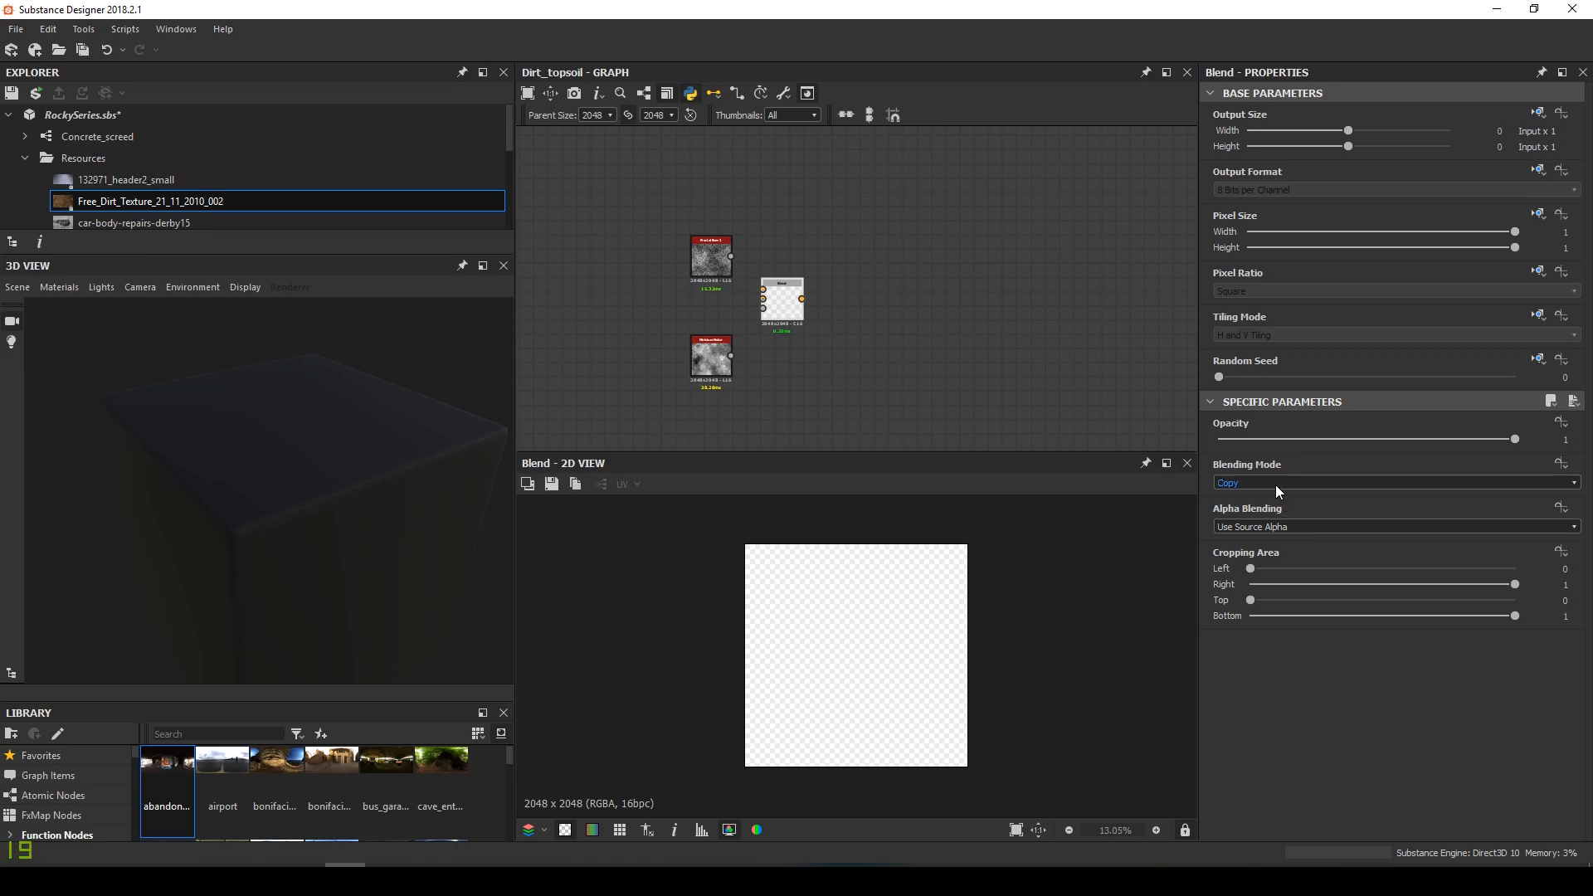
Set the Blend to Overlay and wire the two noises into its inputs
{"action": "left_click", "coordinate": [1276, 485]}
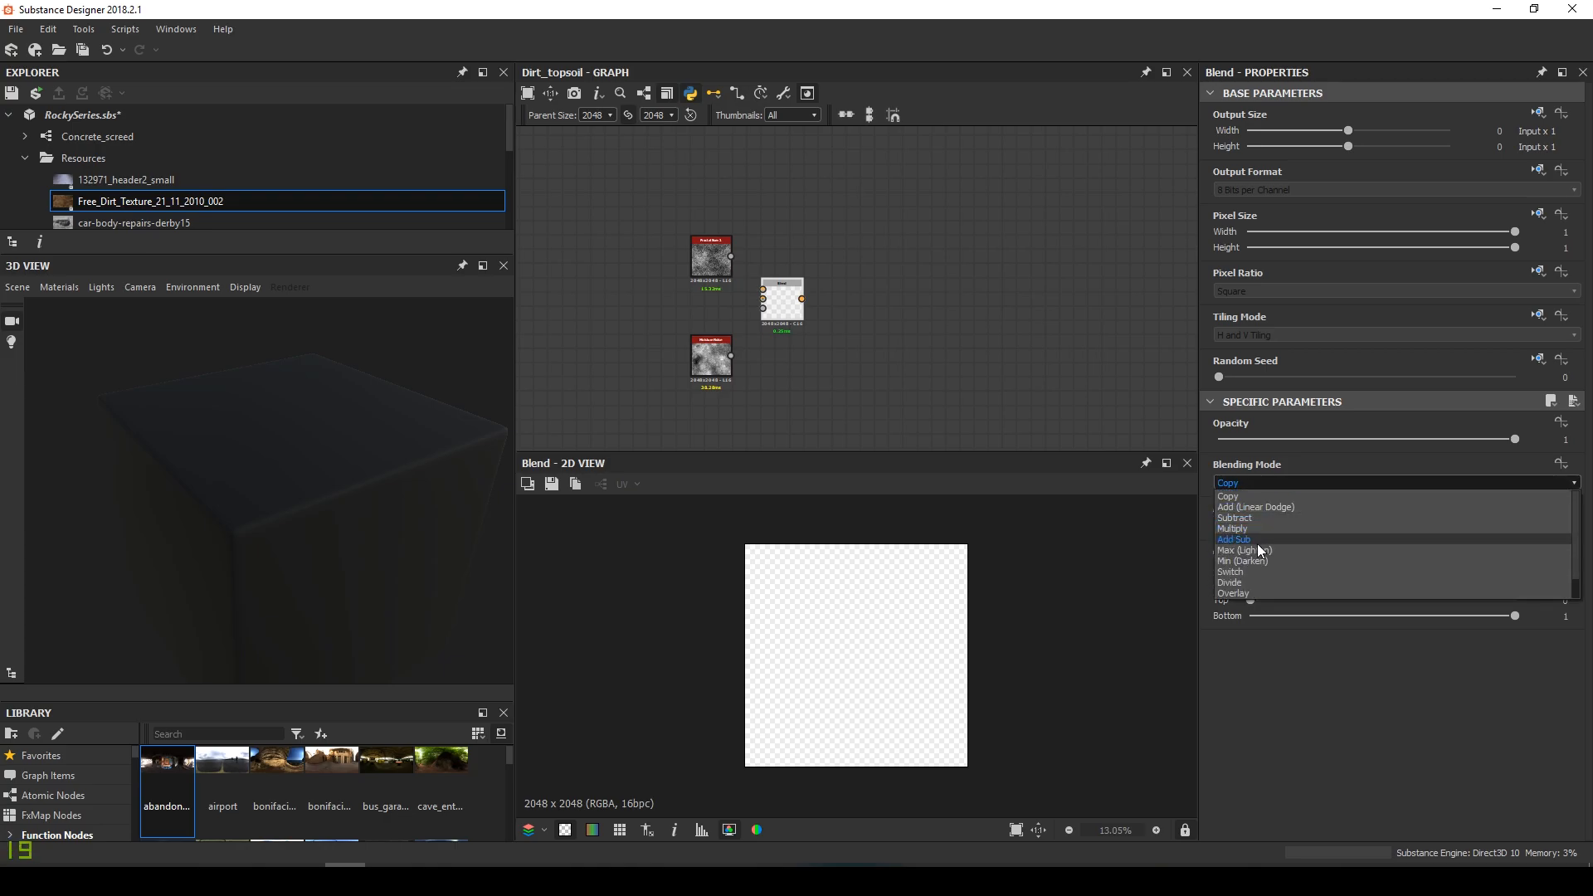
{"action": "left_click", "coordinate": [1251, 592]}
{"action": "left_click_drag", "start_coordinate": [734, 257], "coordinate": [763, 300]}
{"action": "left_click_drag", "start_coordinate": [734, 373], "coordinate": [828, 311]}
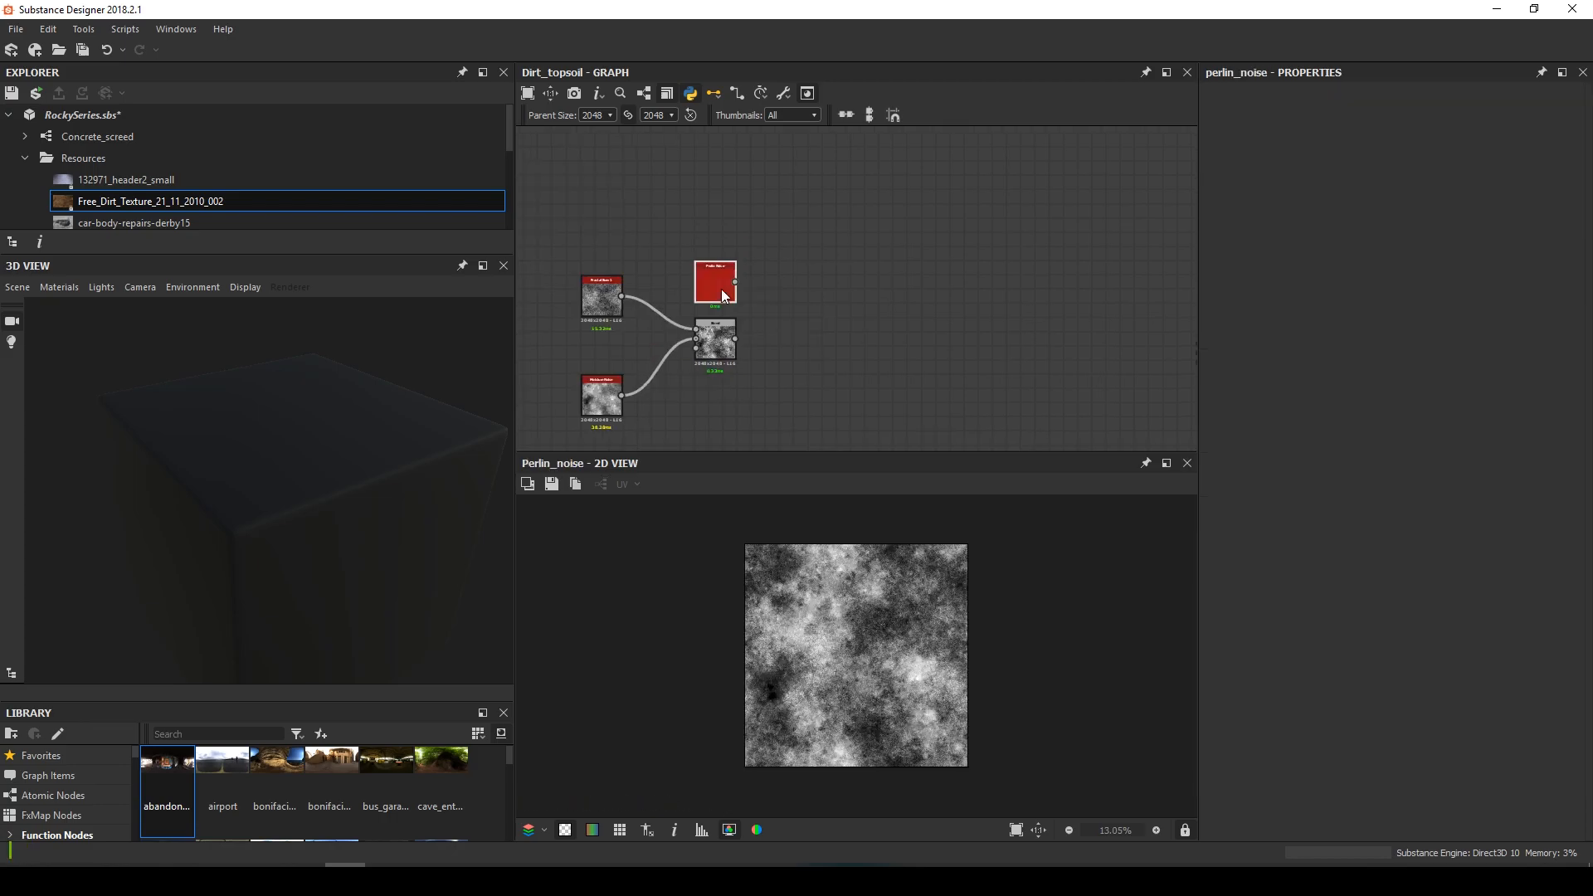
Add a second Overlay Blend layering Perlin Noise over the first blend
{"action": "left_click_drag", "start_coordinate": [720, 288], "coordinate": [620, 233]}
{"action": "key", "text": "space"}
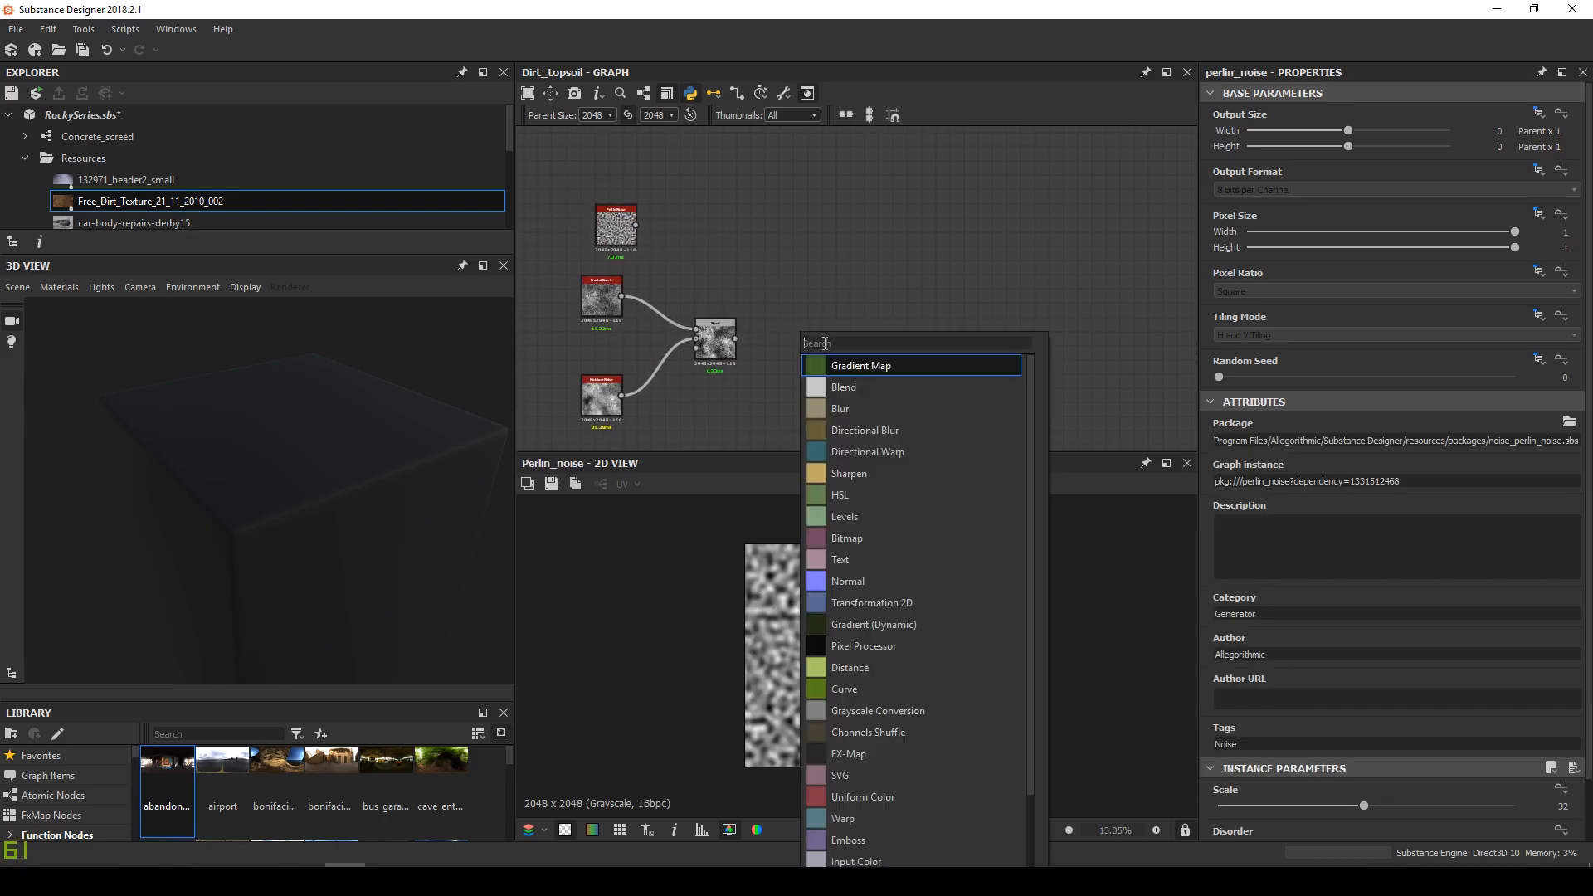
{"action": "left_click", "coordinate": [860, 387]}
{"action": "left_click_drag", "start_coordinate": [763, 301], "coordinate": [823, 355]}
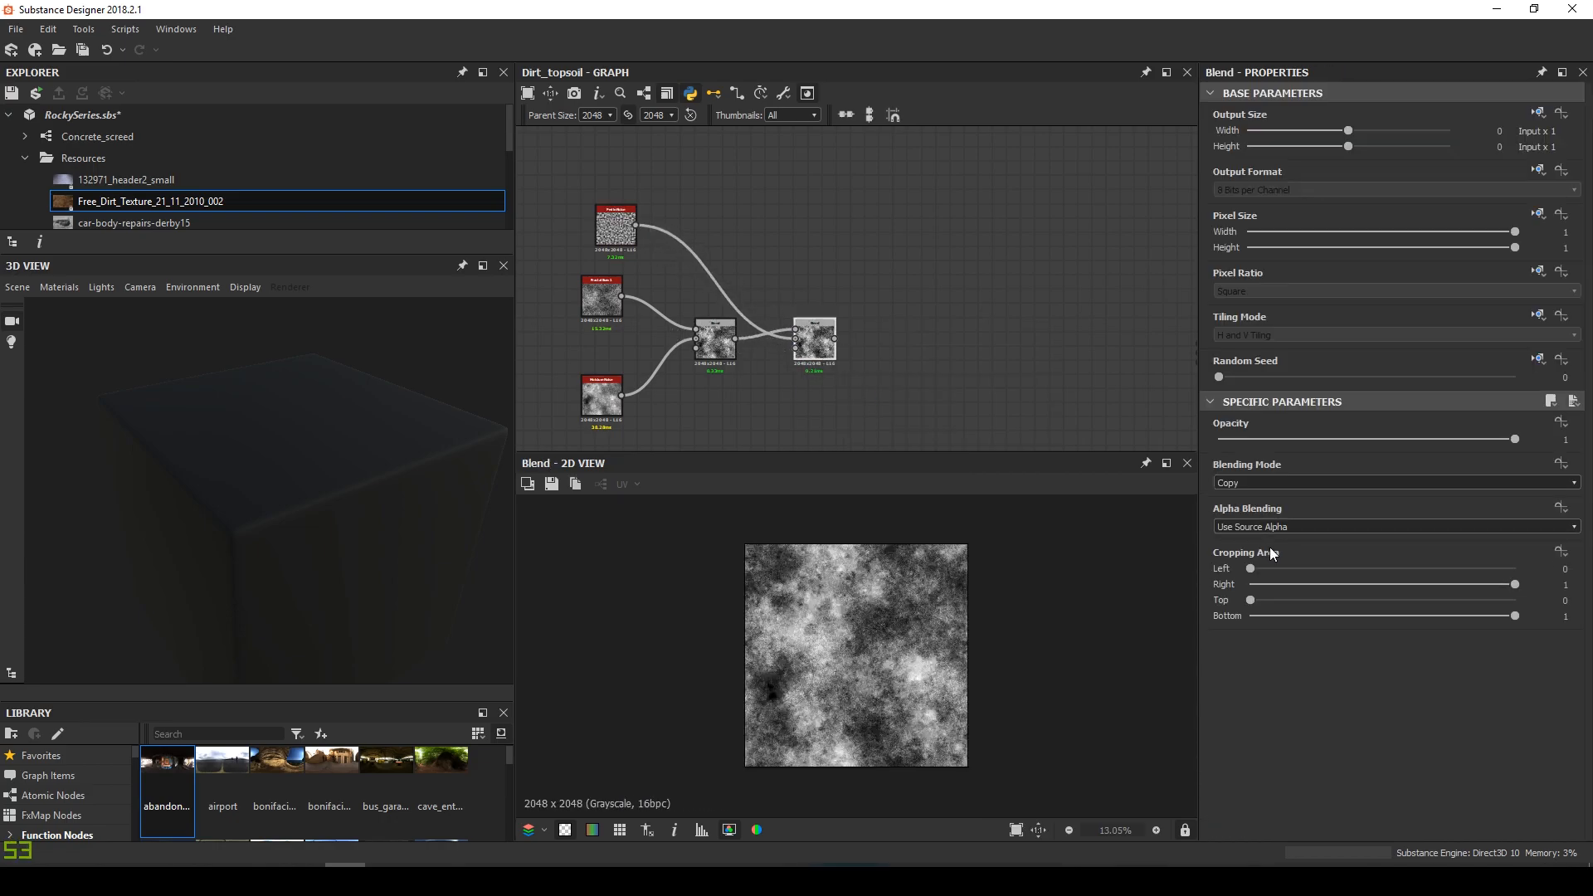
{"action": "left_click", "coordinate": [1281, 484]}
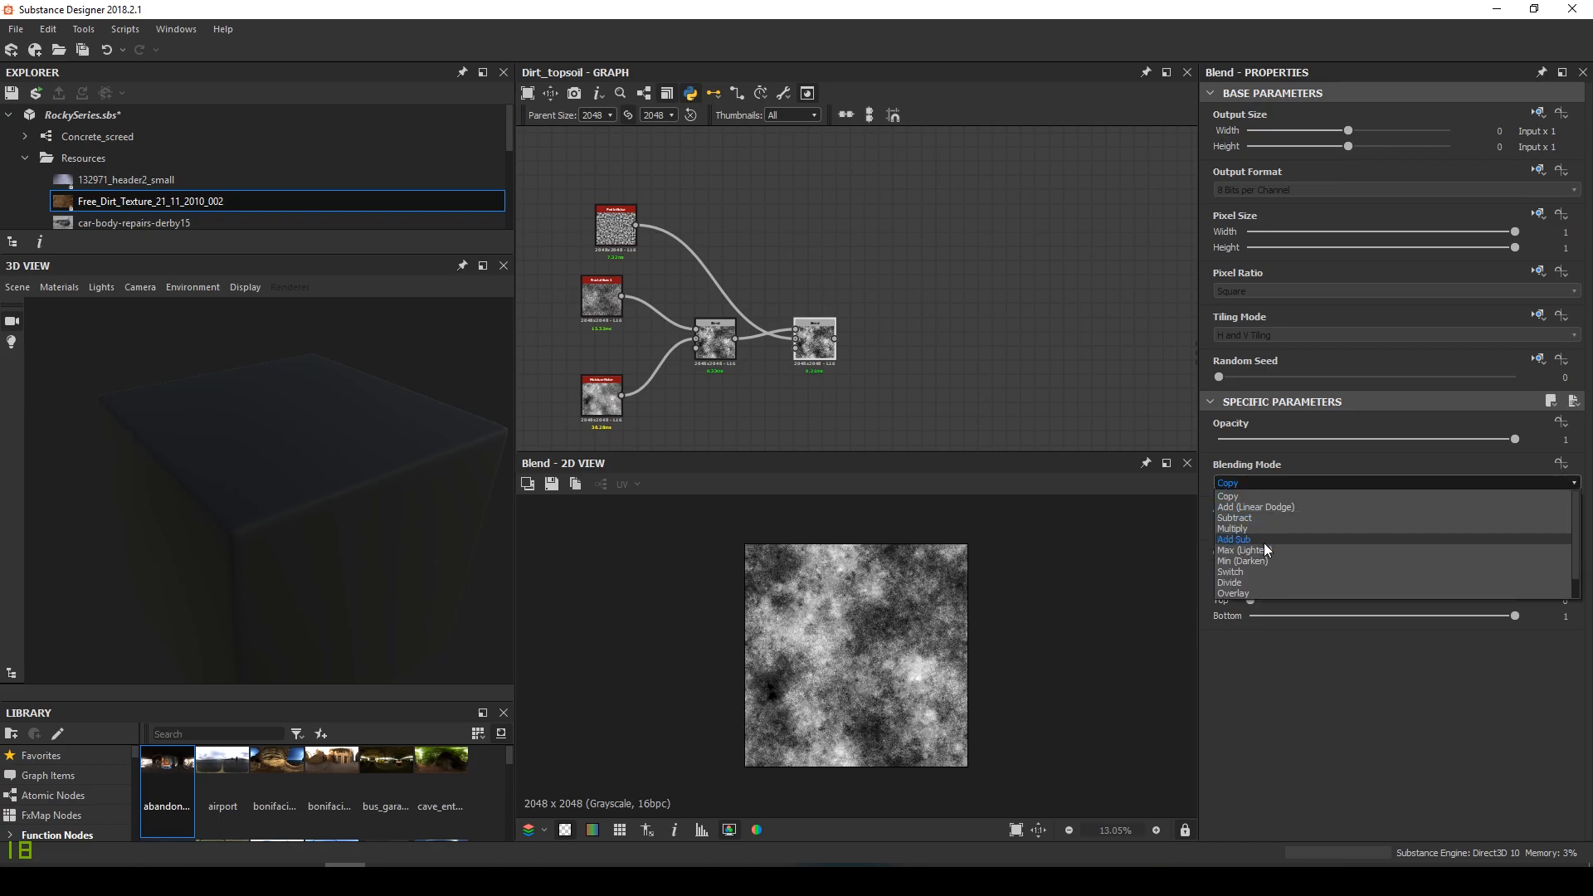
{"action": "left_click", "coordinate": [1251, 593]}
Drag the Blend output toward the next Blend node's top input
{"action": "middle_click_drag", "start_coordinate": [708, 287], "coordinate": [833, 322]}
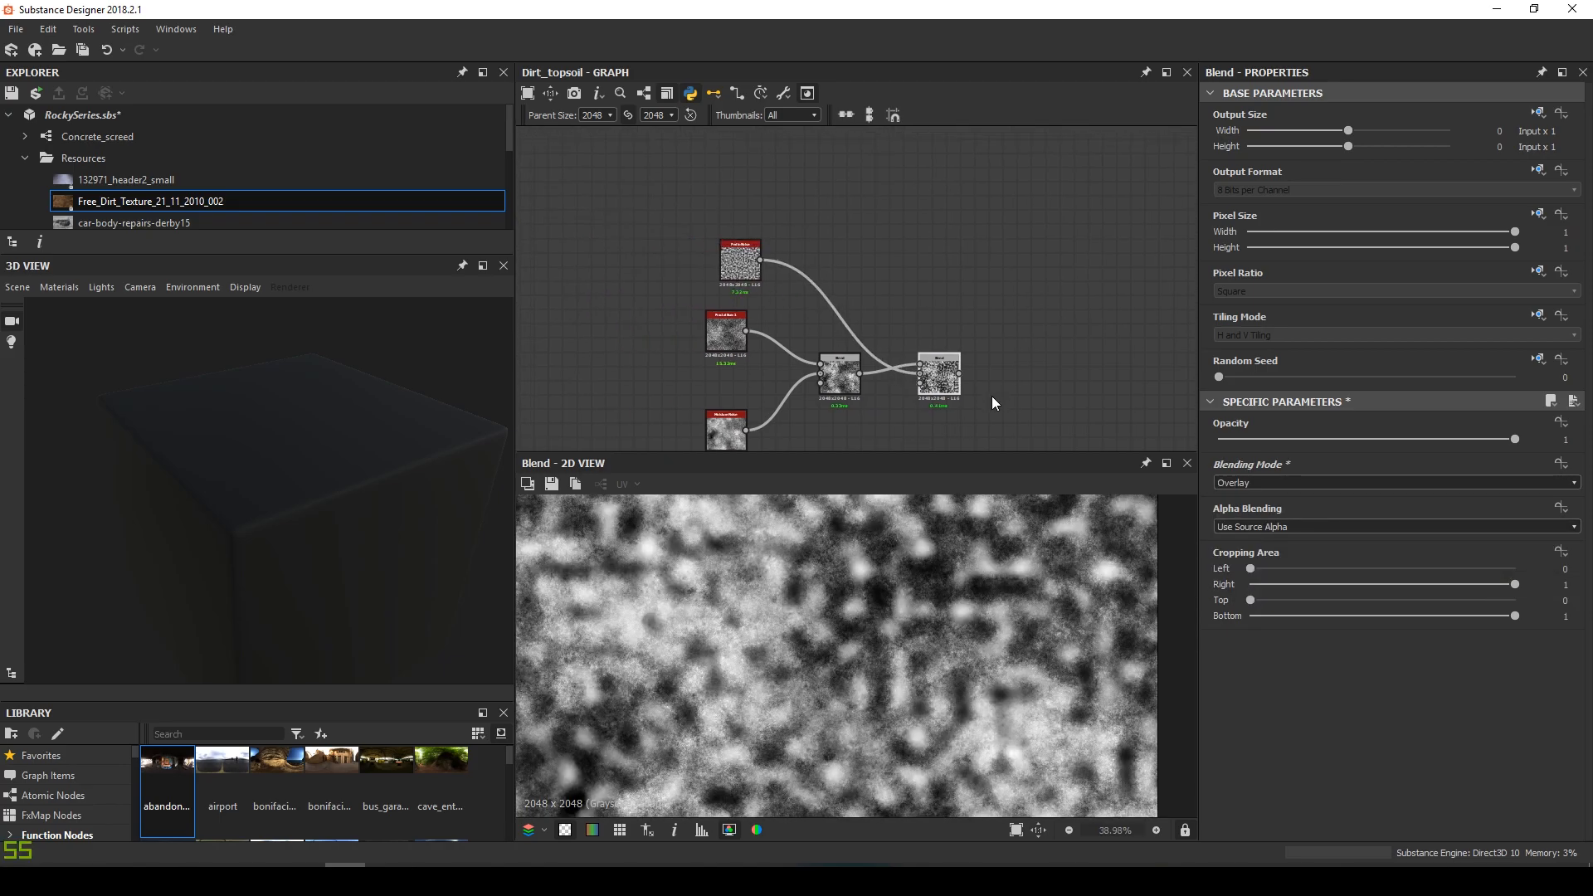
{"action": "scroll", "coordinate": [869, 716], "scroll_direction": "down", "scroll_amount": 4}
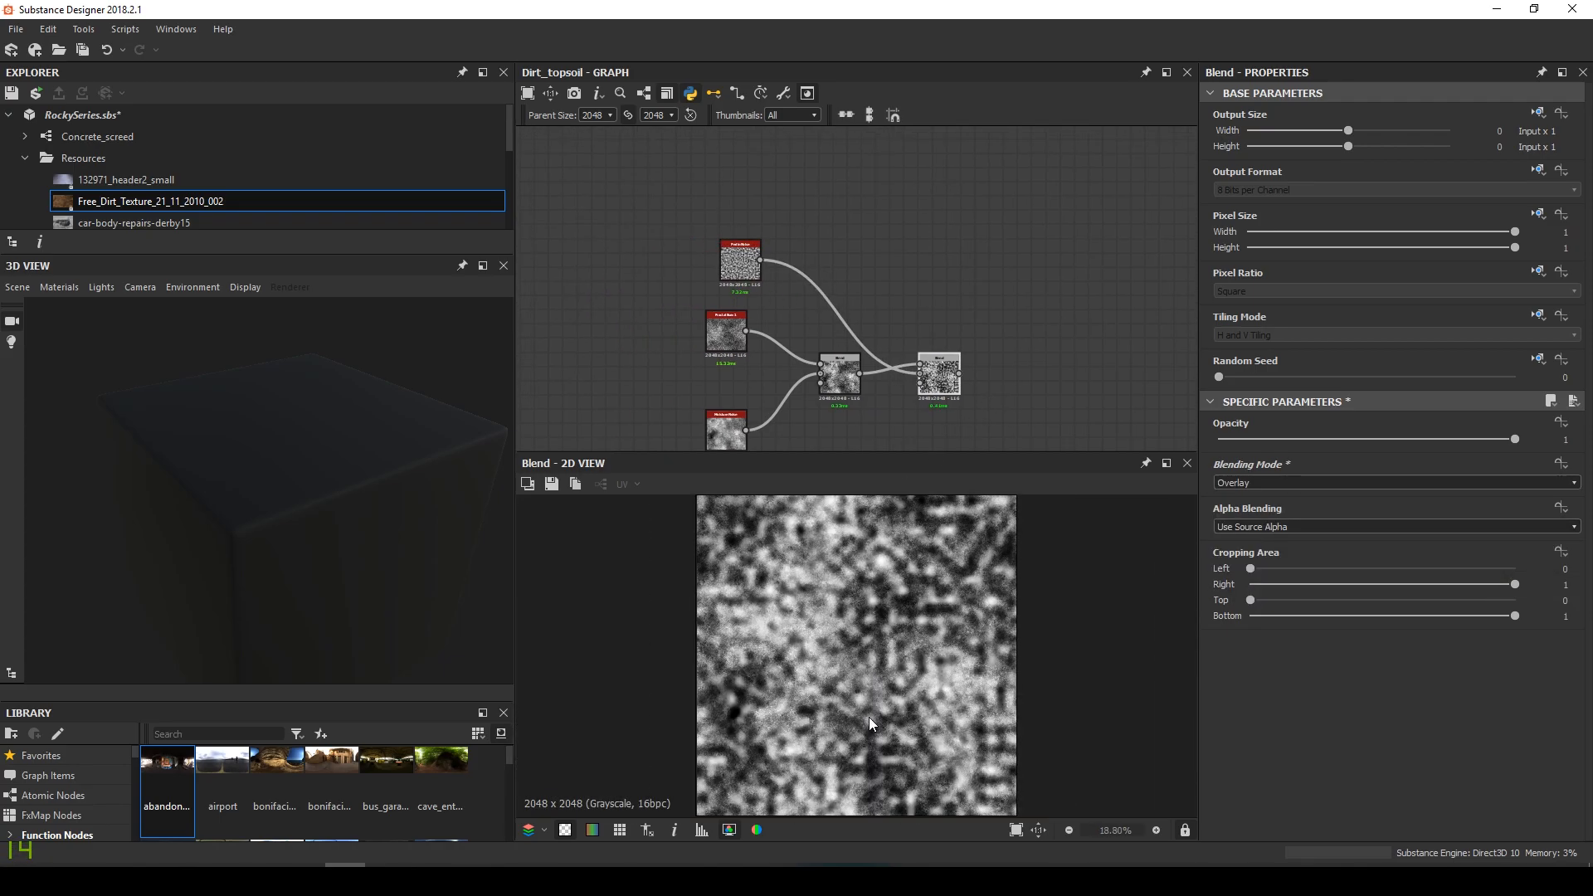
{"action": "left_click", "coordinate": [960, 374]}
{"action": "scroll", "coordinate": [986, 371], "scroll_direction": "down", "scroll_amount": 2}
{"action": "middle_click_drag", "start_coordinate": [1020, 365], "coordinate": [628, 357]}
Connect to the right Blend's top input and lower the Perlin Noise Scale to 15
{"action": "left_click", "coordinate": [838, 372]}
{"action": "double_click", "coordinate": [838, 373]}
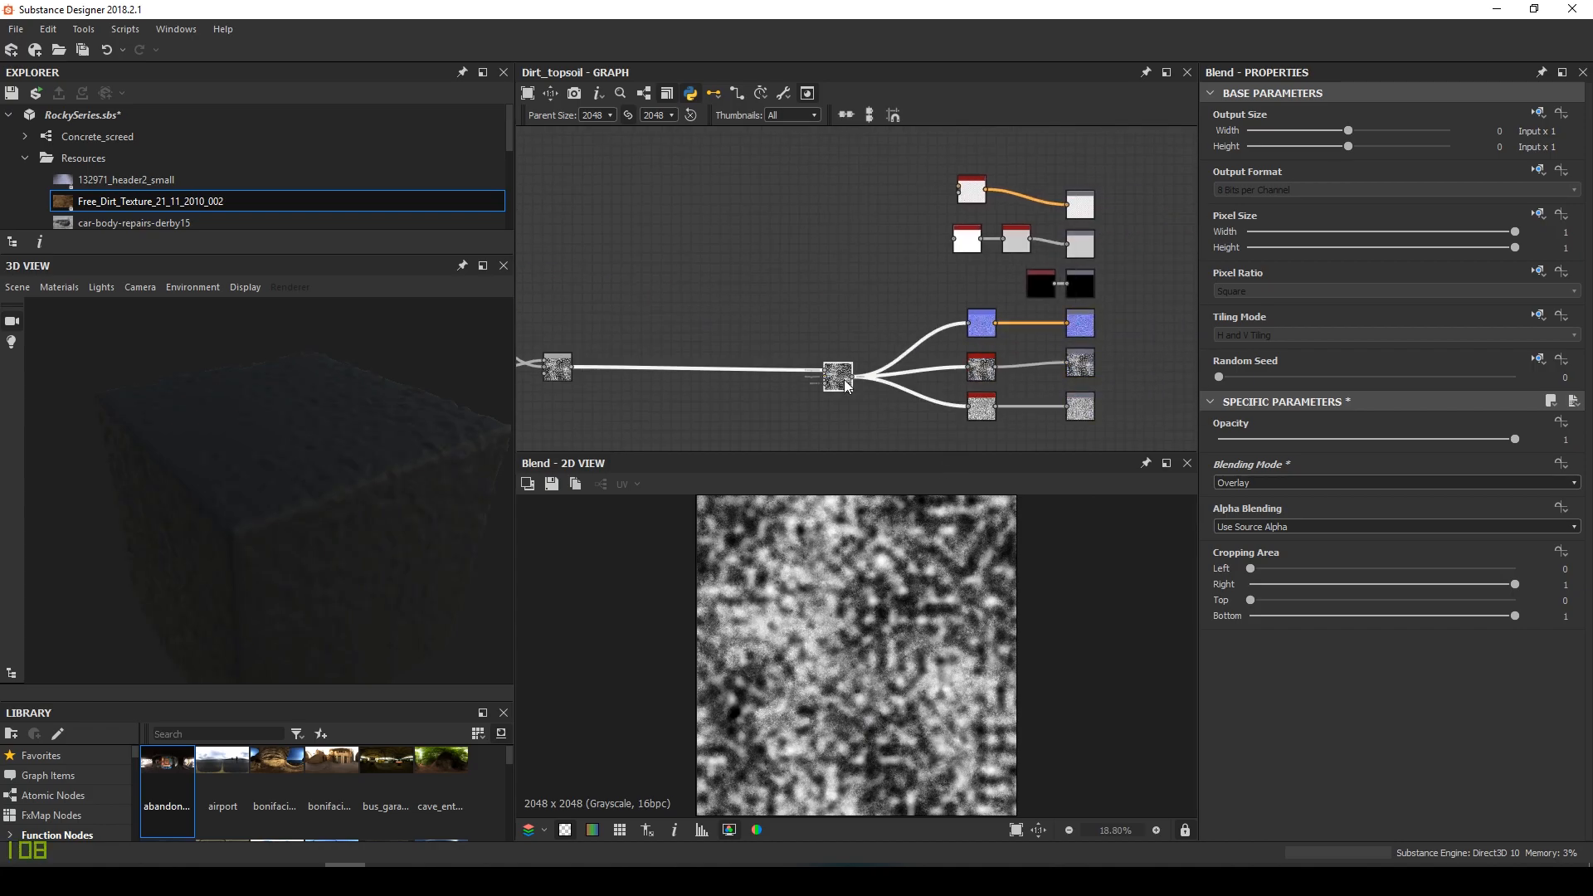
{"action": "left_click_drag", "start_coordinate": [370, 490], "coordinate": [320, 481]}
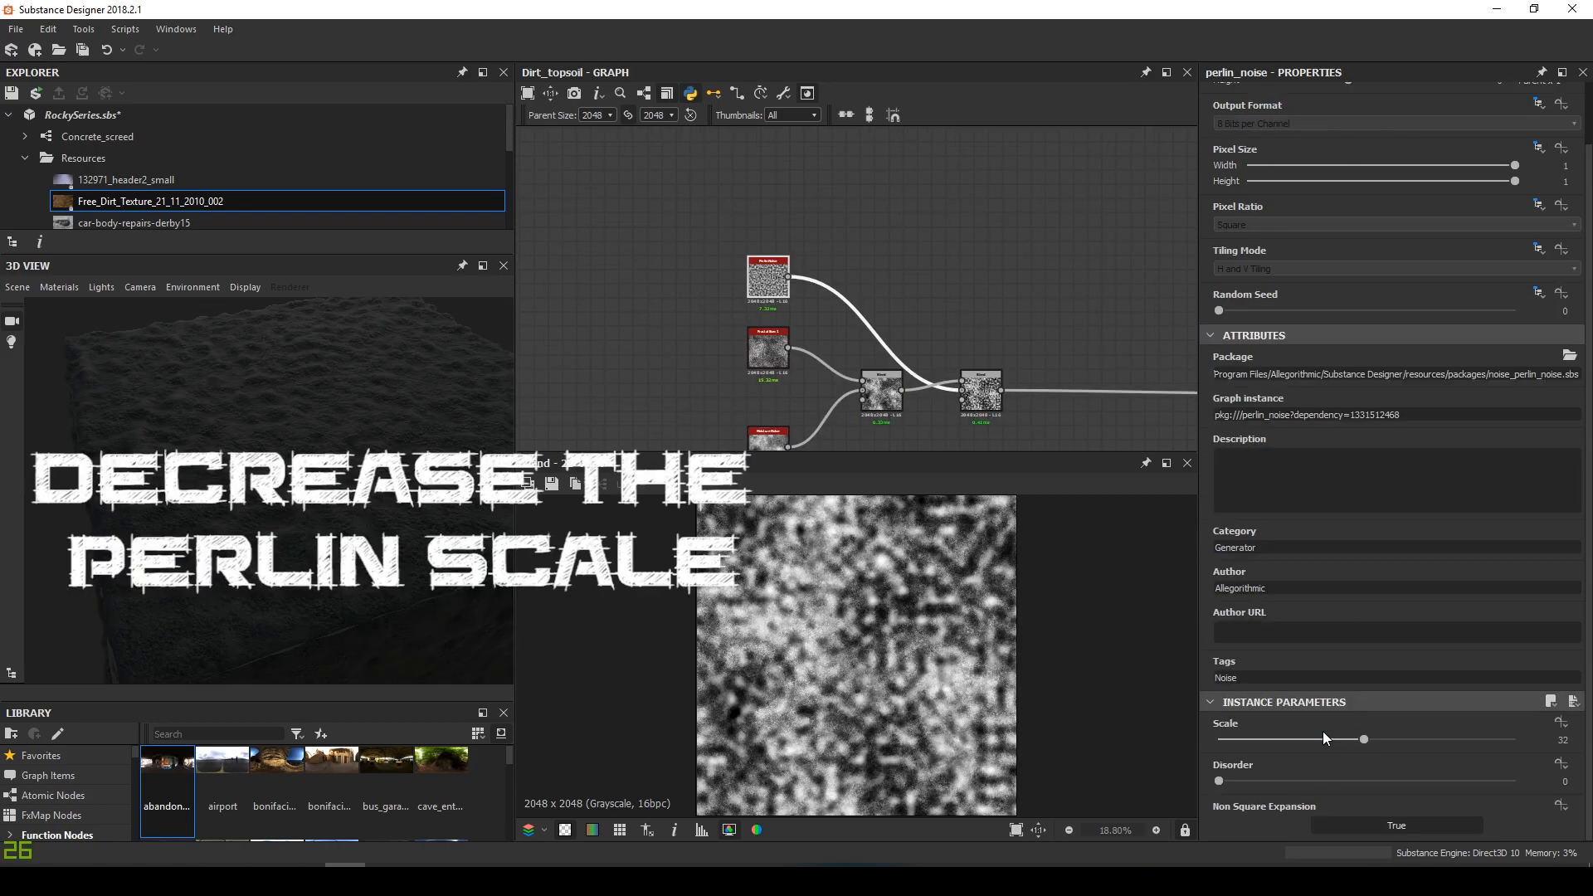
{"action": "left_click_drag", "start_coordinate": [1322, 733], "coordinate": [1284, 749]}
Widen the 3D preview panel and orbit the cube to see its top
{"action": "left_click_drag", "start_coordinate": [313, 524], "coordinate": [320, 484]}
{"action": "left_click_drag", "start_coordinate": [524, 420], "coordinate": [536, 420]}
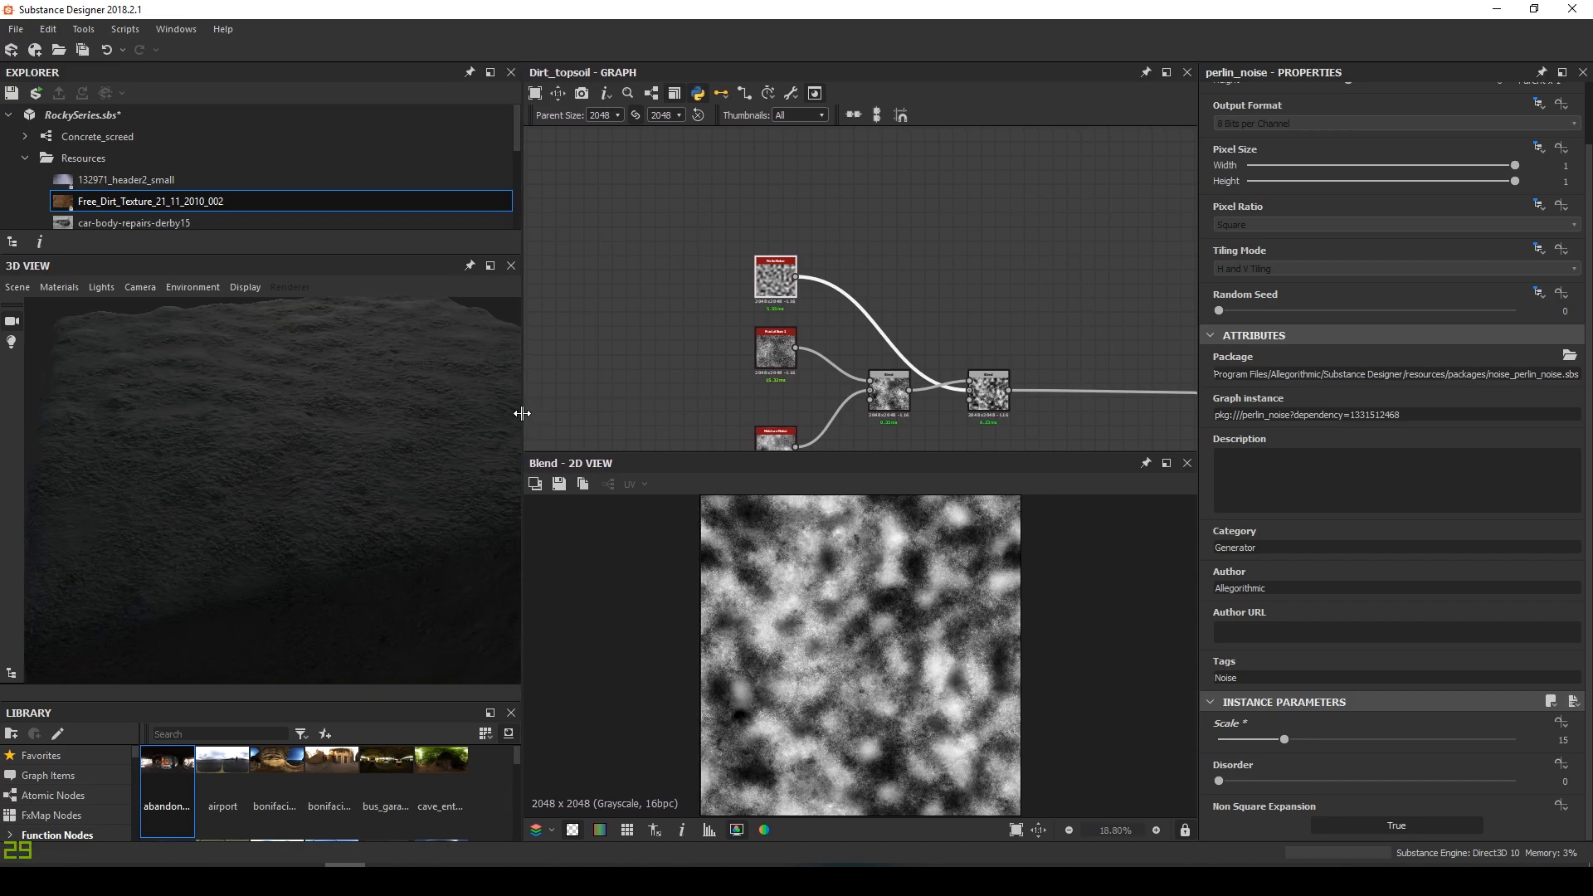
{"action": "left_click_drag", "start_coordinate": [435, 426], "coordinate": [382, 484]}
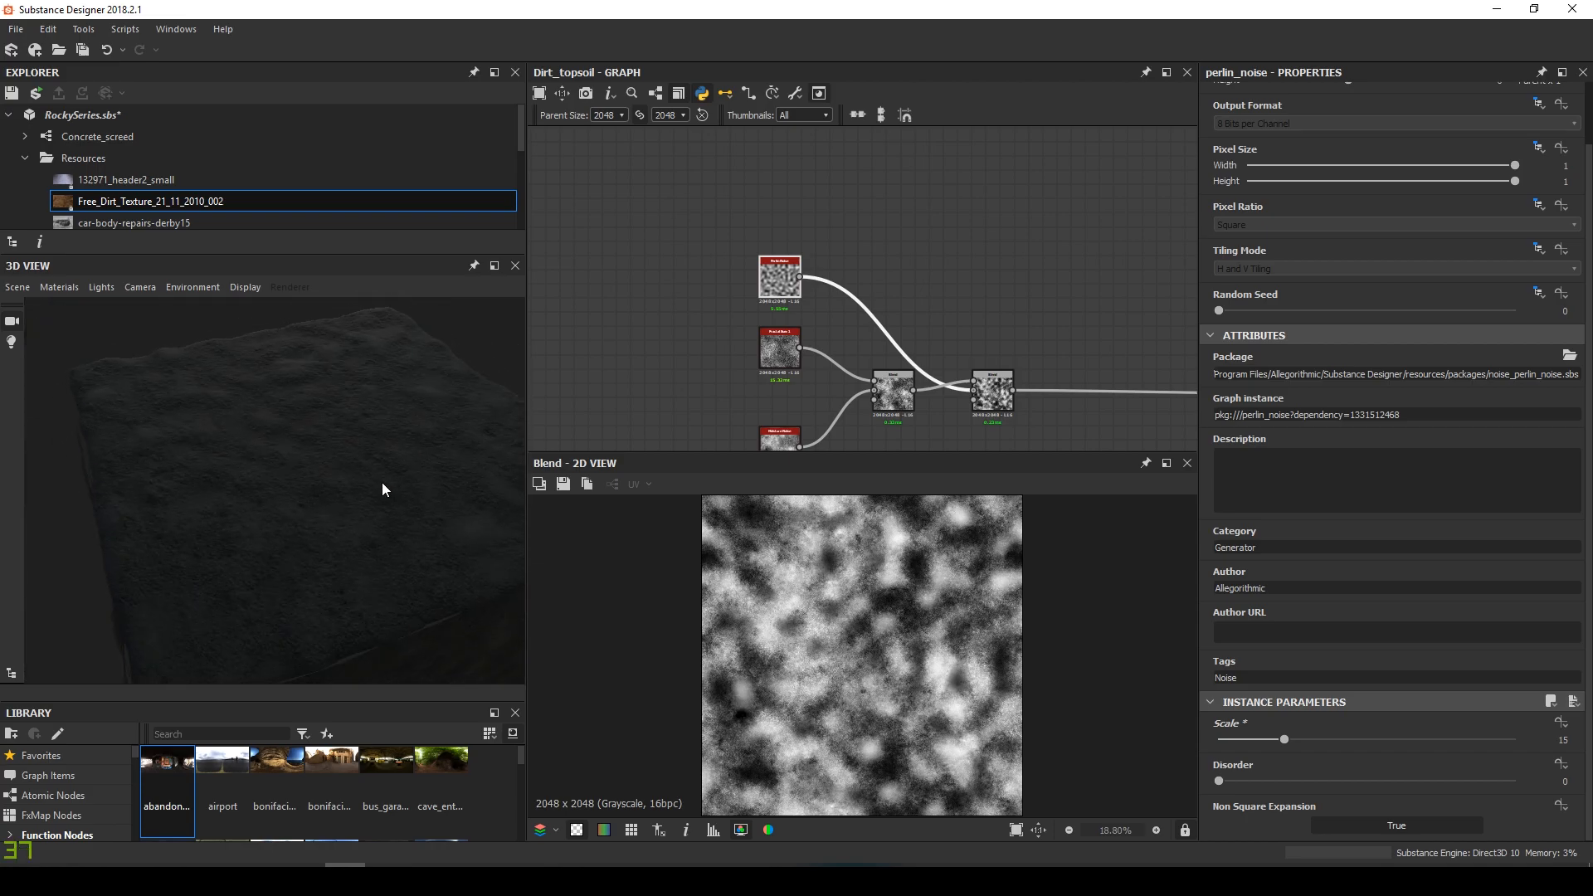
{"action": "scroll", "coordinate": [880, 522], "scroll_direction": "down", "scroll_amount": 1}
{"action": "scroll", "coordinate": [1042, 413], "scroll_direction": "down", "scroll_amount": 1}
{"action": "middle_click_drag", "start_coordinate": [1041, 413], "coordinate": [846, 343]}
{"action": "key", "text": "space"}
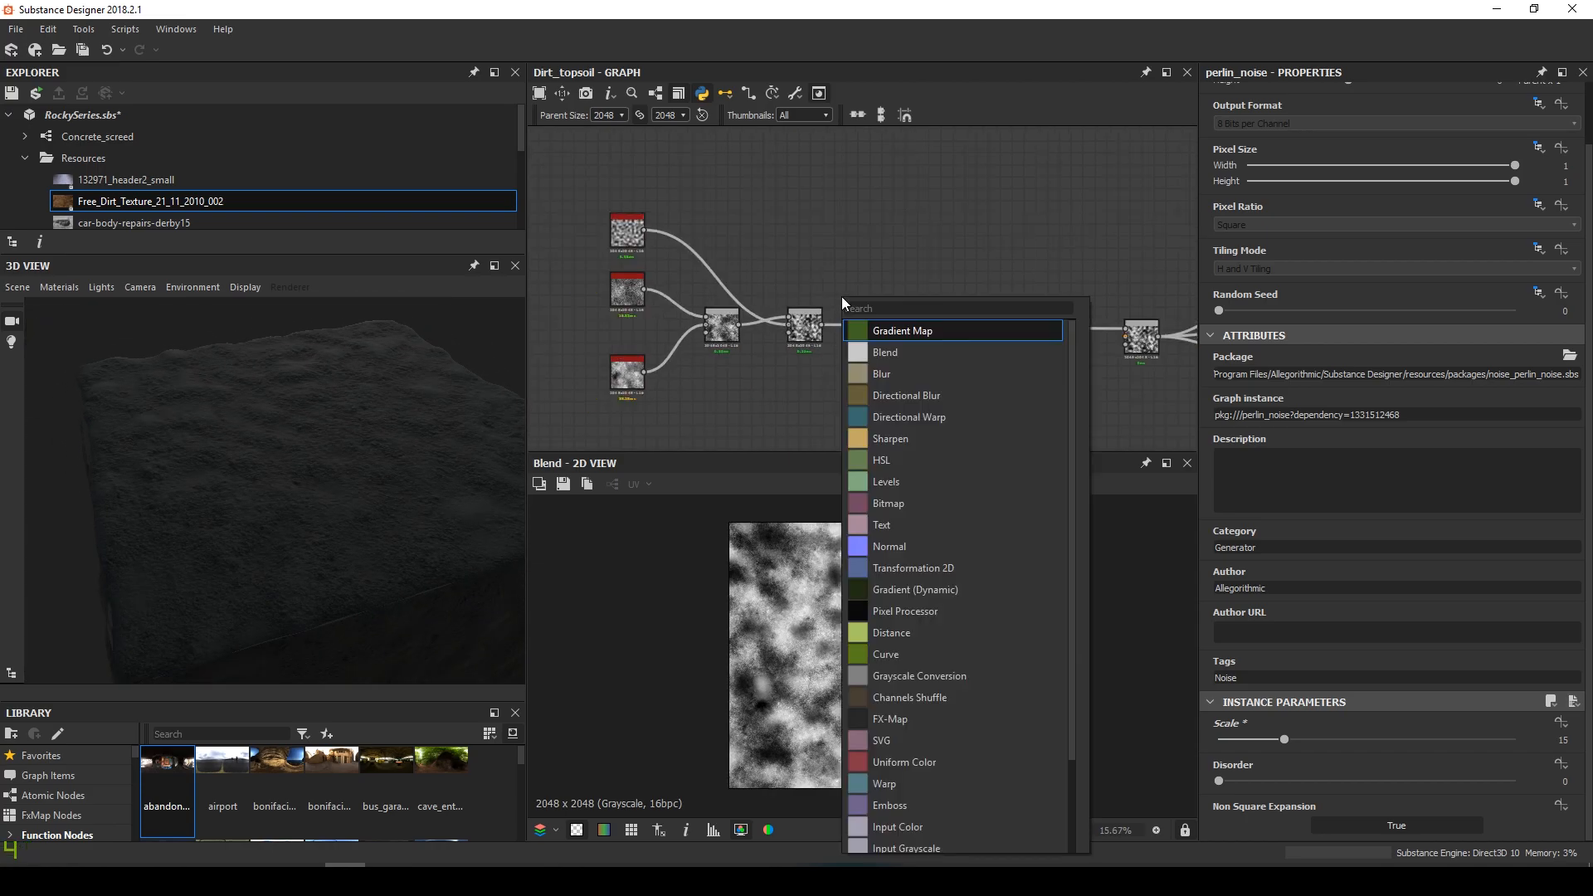
Add a Height Blend node fed by the Blend output into Height Bottom
{"action": "type", "text": "he"}
{"action": "key", "text": "Return"}
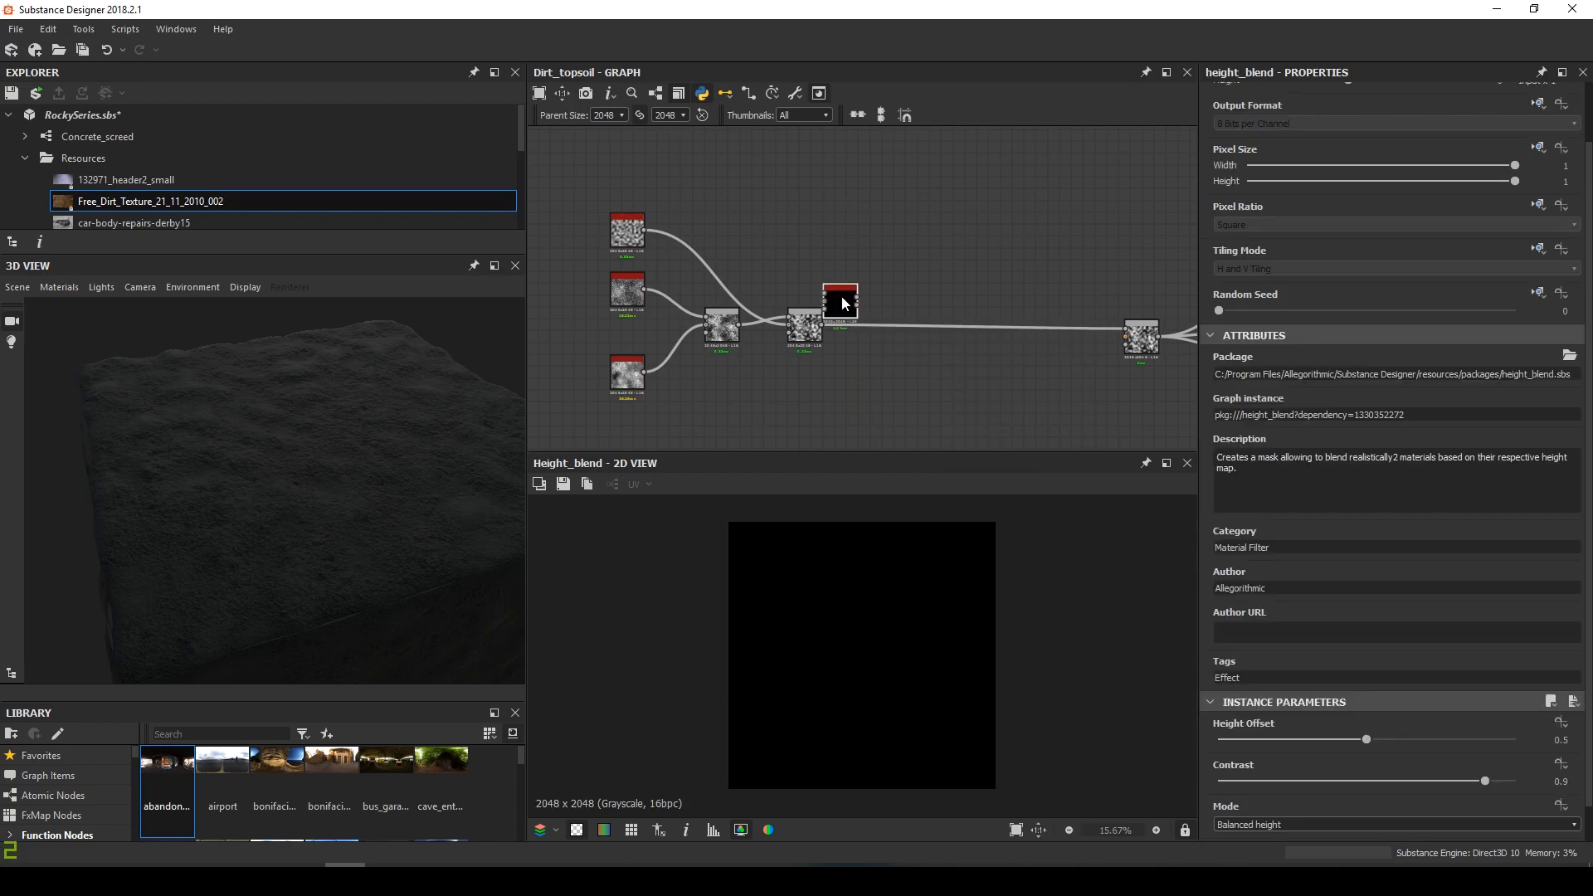
{"action": "scroll", "coordinate": [874, 307], "scroll_direction": "up", "scroll_amount": 3}
{"action": "left_click_drag", "start_coordinate": [784, 334], "coordinate": [940, 301]}
{"action": "middle_click_drag", "start_coordinate": [813, 250], "coordinate": [645, 268]}
{"action": "left_click_drag", "start_coordinate": [767, 317], "coordinate": [786, 297]}
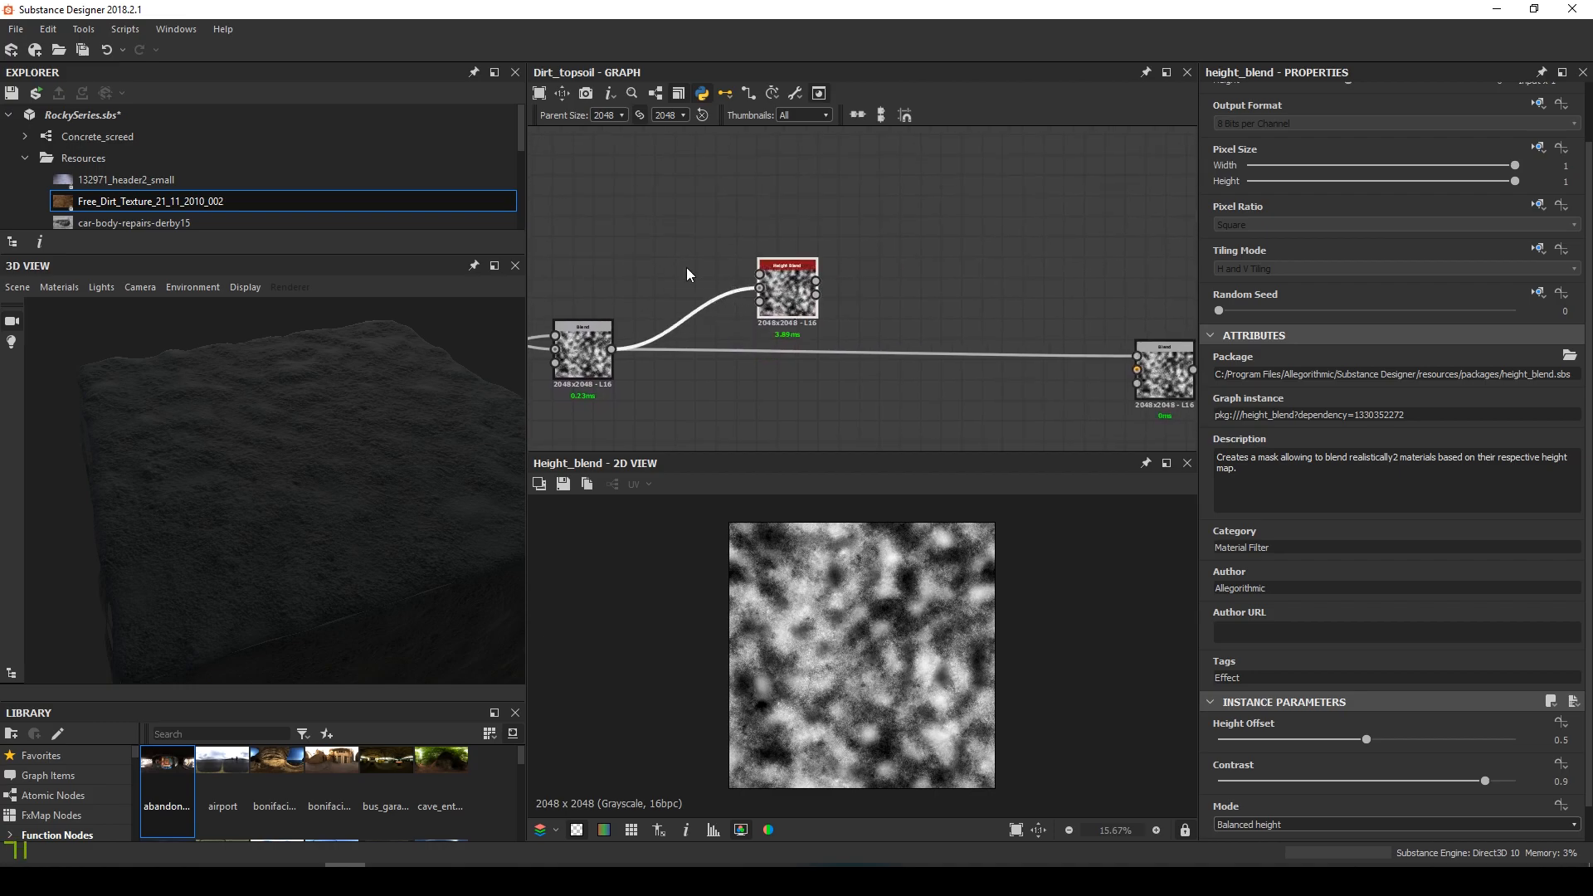
{"action": "middle_click_drag", "start_coordinate": [606, 238], "coordinate": [689, 274]}
{"action": "left_click", "coordinate": [689, 274]}
Add a Transformation 2D from the Blend and route Height Blend into the right Blend
{"action": "key", "text": "space"}
{"action": "left_click", "coordinate": [774, 544]}
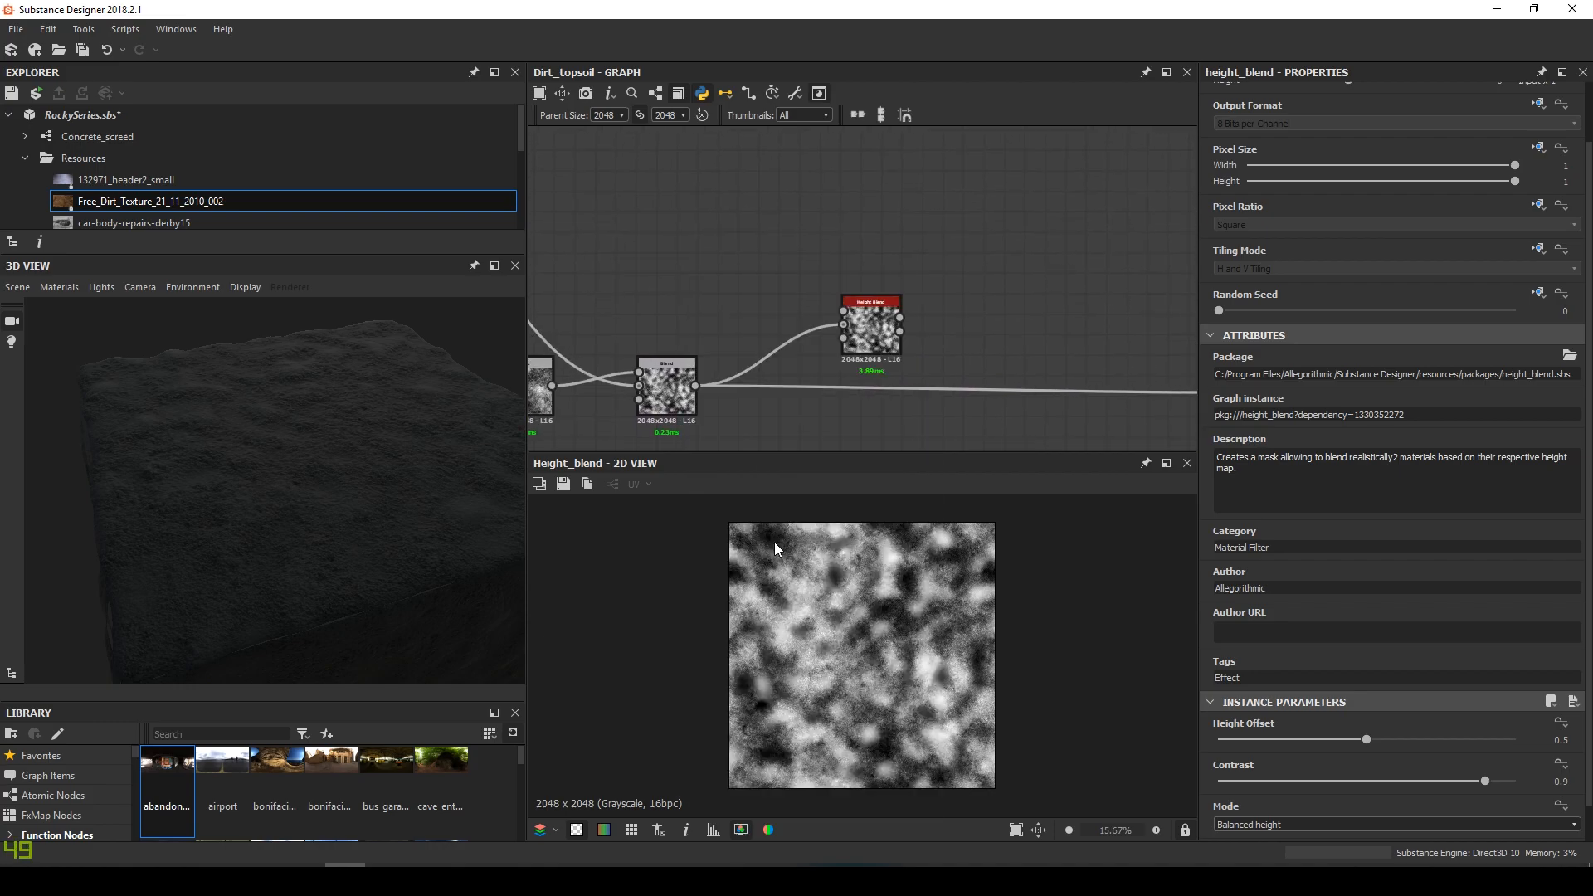
{"action": "left_click_drag", "start_coordinate": [696, 385], "coordinate": [843, 310]}
{"action": "double_click", "coordinate": [870, 332]}
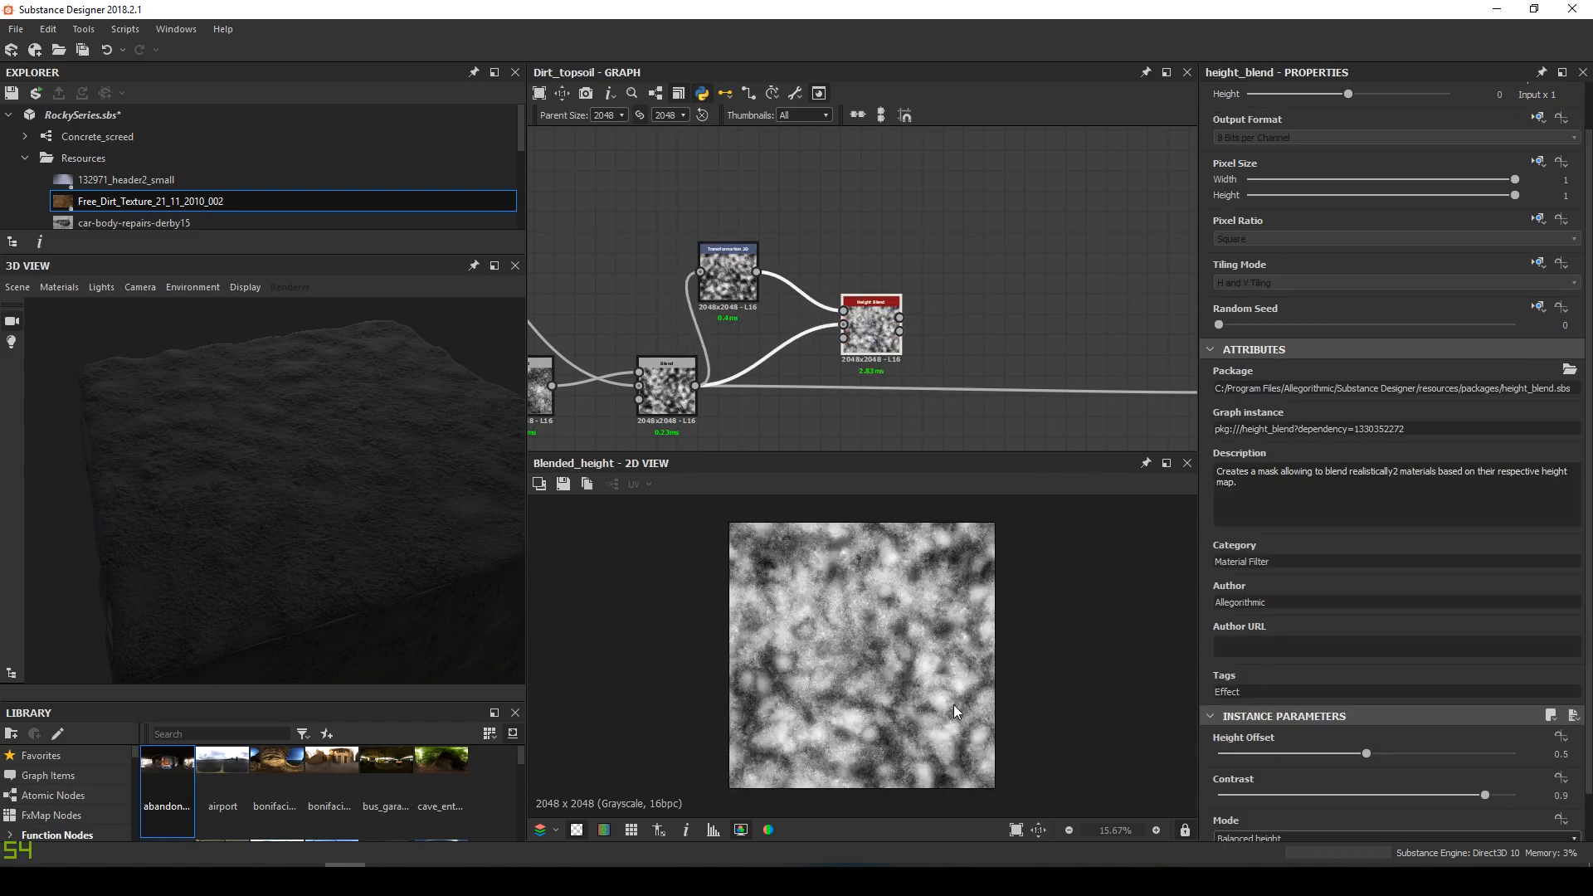
{"action": "scroll", "coordinate": [946, 693], "scroll_direction": "up", "scroll_amount": 2}
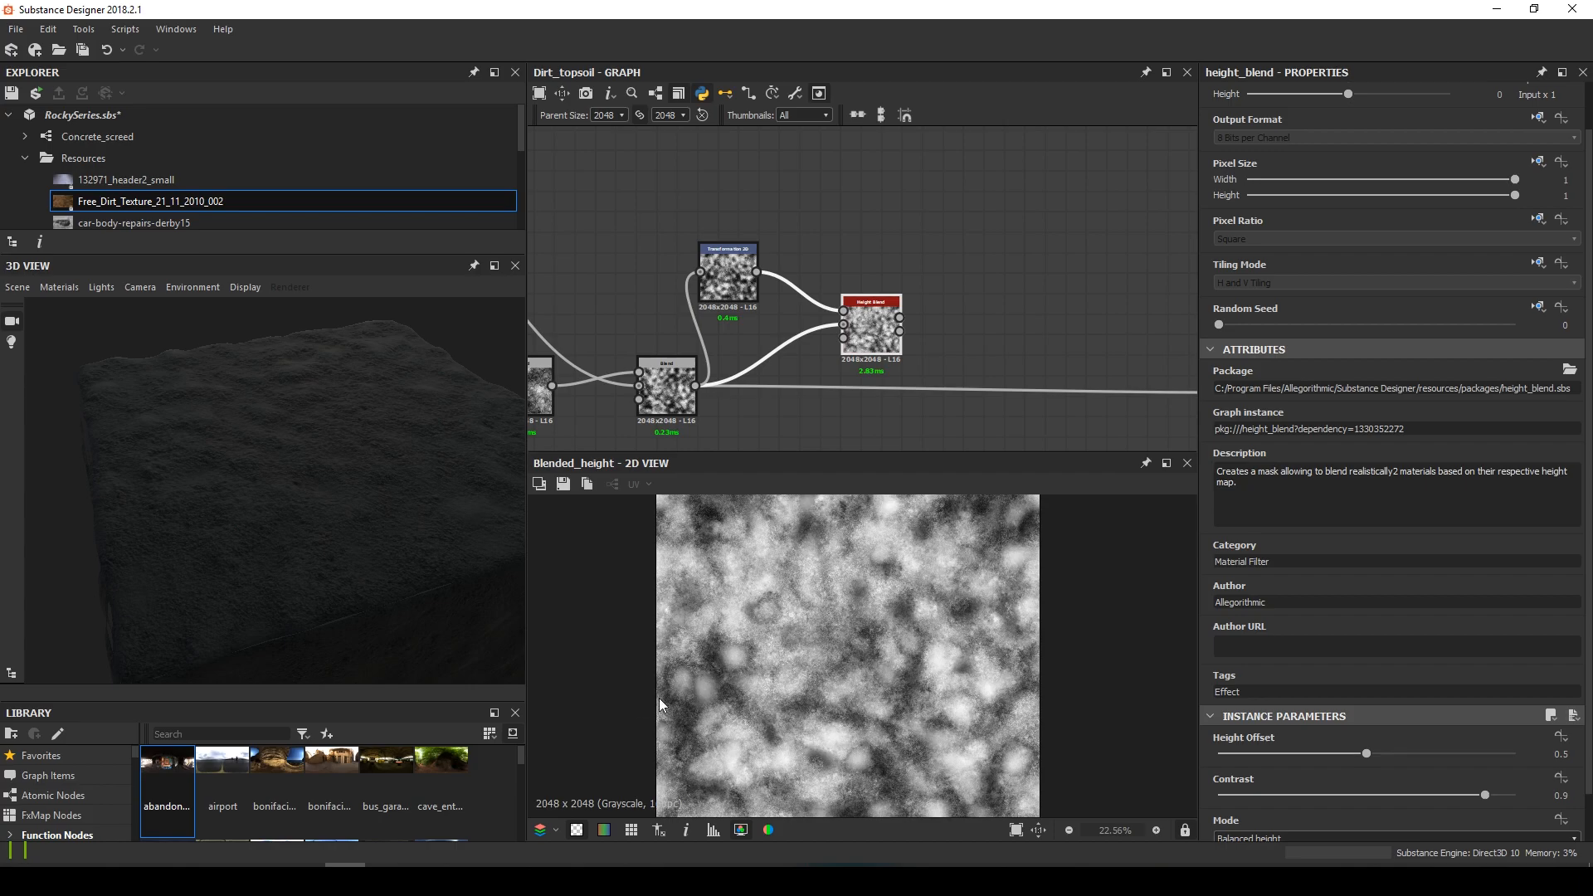
{"action": "scroll", "coordinate": [842, 366], "scroll_direction": "down", "scroll_amount": 1}
{"action": "middle_click_drag", "start_coordinate": [863, 356], "coordinate": [675, 341]}
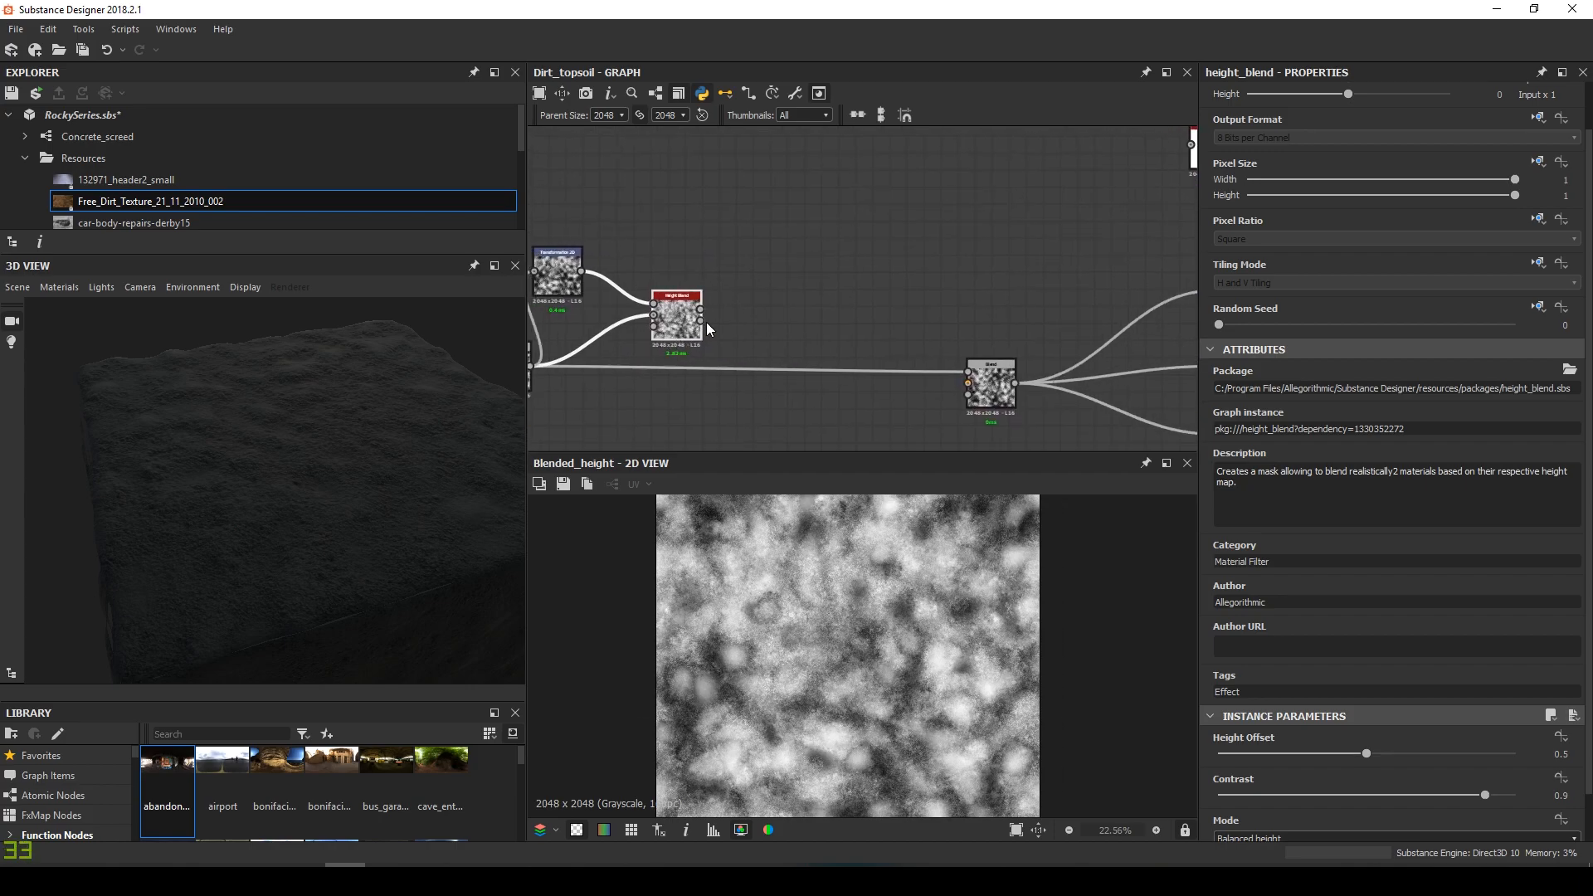
{"action": "left_click_drag", "start_coordinate": [701, 309], "coordinate": [968, 373]}
{"action": "middle_click_drag", "start_coordinate": [666, 335], "coordinate": [833, 364]}
Move the seven nodes left of the Blend further left to make room
{"action": "scroll", "coordinate": [834, 365], "scroll_direction": "down", "scroll_amount": 4}
{"action": "left_click_drag", "start_coordinate": [609, 285], "coordinate": [865, 429]}
{"action": "left_click_drag", "start_coordinate": [830, 353], "coordinate": [614, 345]}
{"action": "scroll", "coordinate": [619, 350], "scroll_direction": "up", "scroll_amount": 5}
{"action": "middle_click_drag", "start_coordinate": [627, 349], "coordinate": [728, 319]}
{"action": "scroll", "coordinate": [729, 319], "scroll_direction": "up", "scroll_amount": 1}
Insert a Slope Blur Grayscale after Height Blend, with the Blend feeding its slope input
{"action": "key", "text": "space"}
{"action": "type", "text": "slo"}
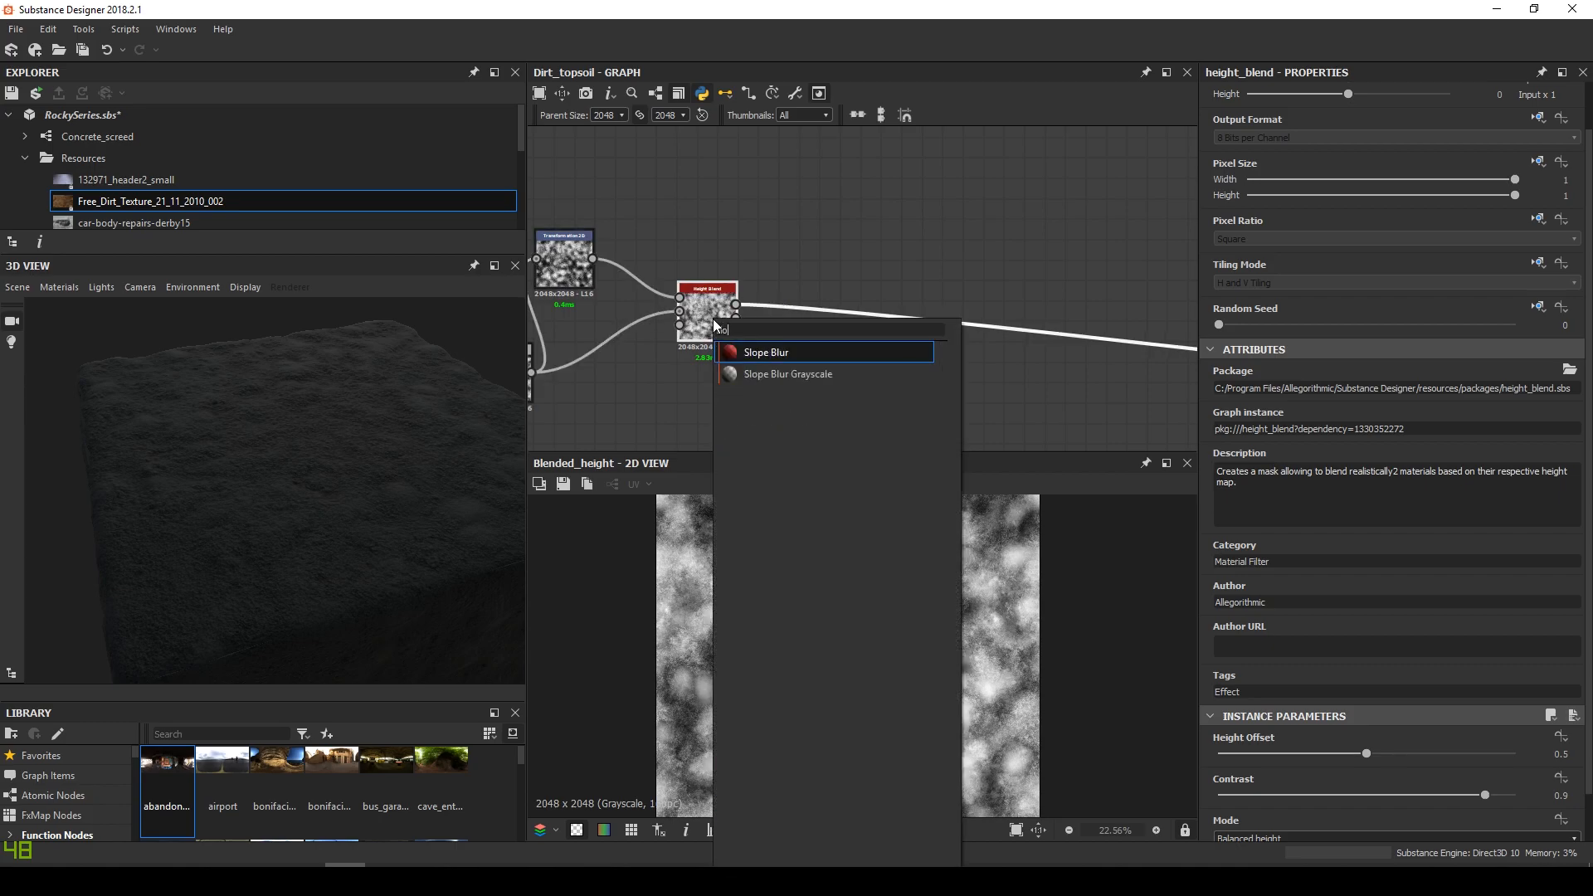
{"action": "key", "text": "Down"}
{"action": "key", "text": "Return"}
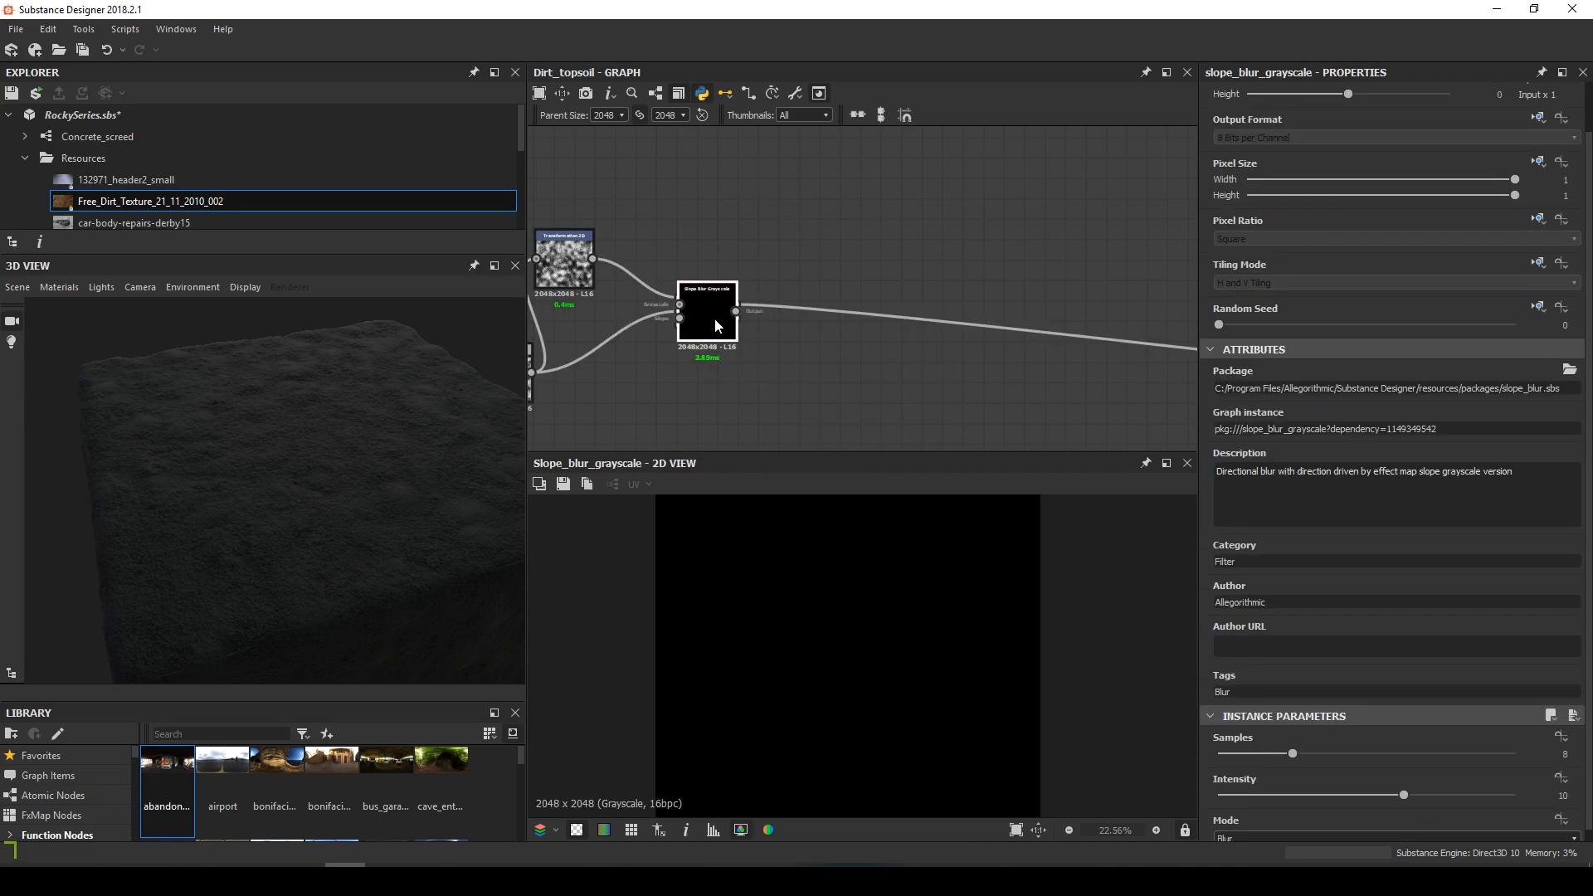
{"action": "left_click_drag", "start_coordinate": [735, 305], "coordinate": [847, 320], "text": "shift"}
{"action": "scroll", "coordinate": [813, 324], "scroll_direction": "up", "scroll_amount": 2}
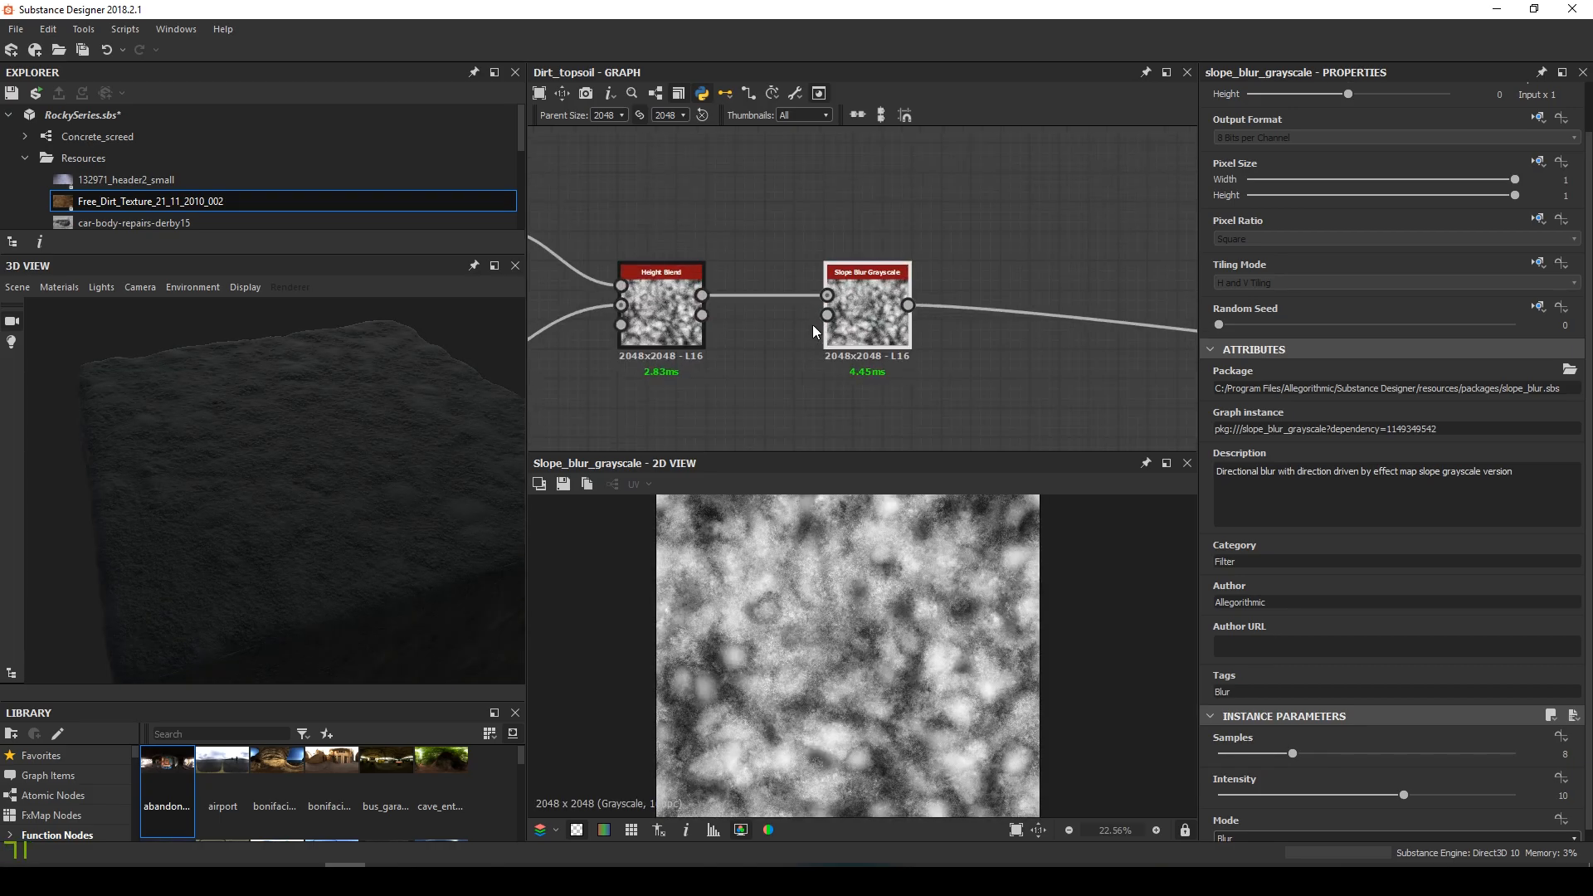
{"action": "scroll", "coordinate": [824, 287], "scroll_direction": "up", "scroll_amount": 3}
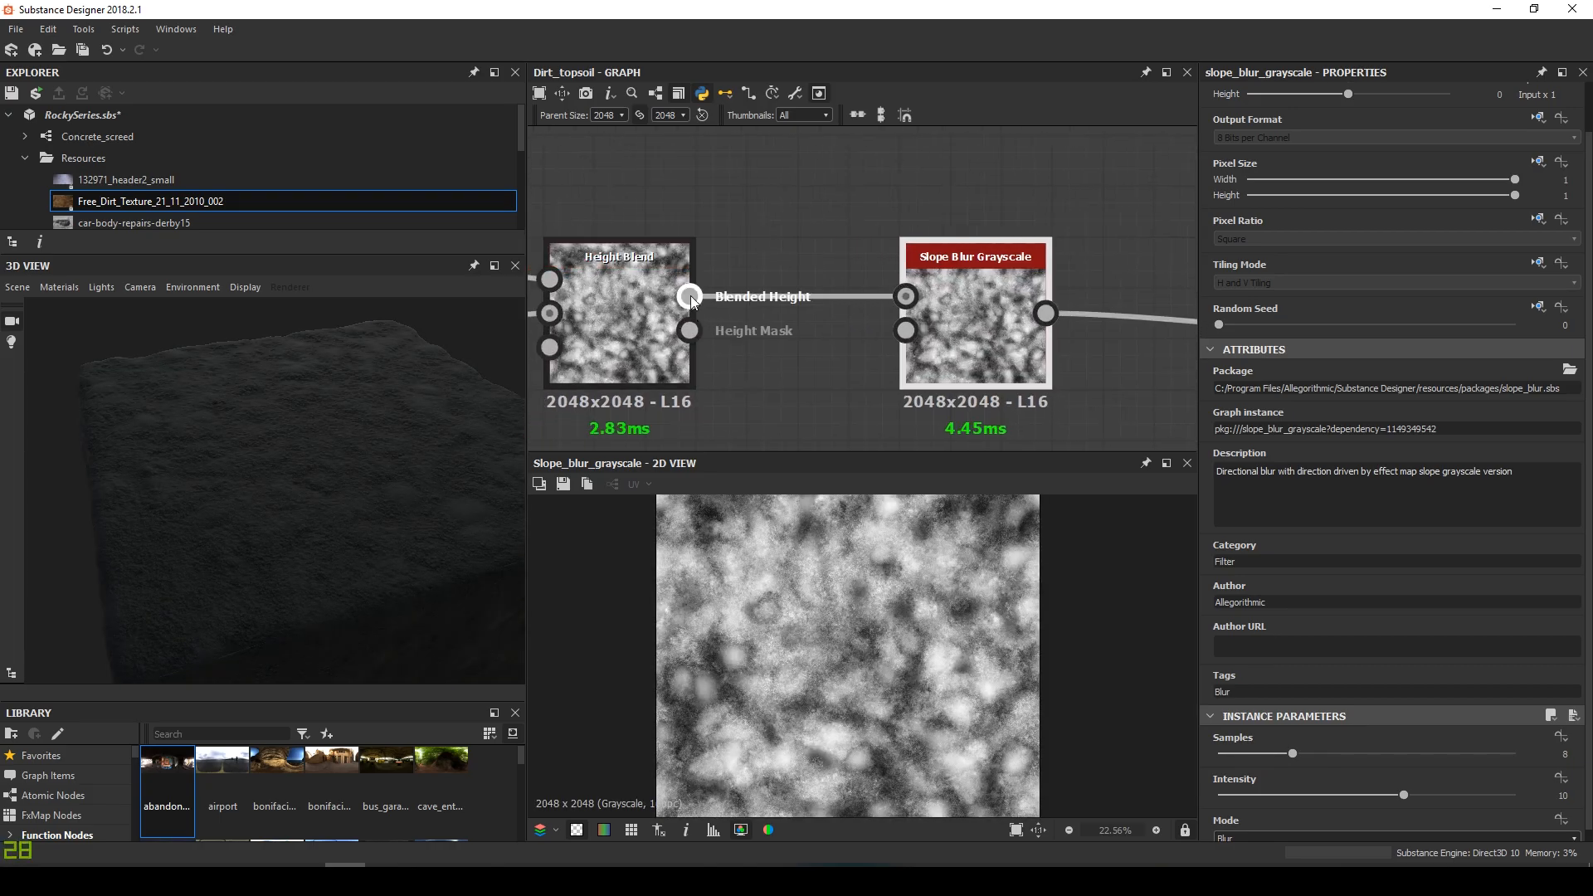
{"action": "scroll", "coordinate": [821, 336], "scroll_direction": "down", "scroll_amount": 3}
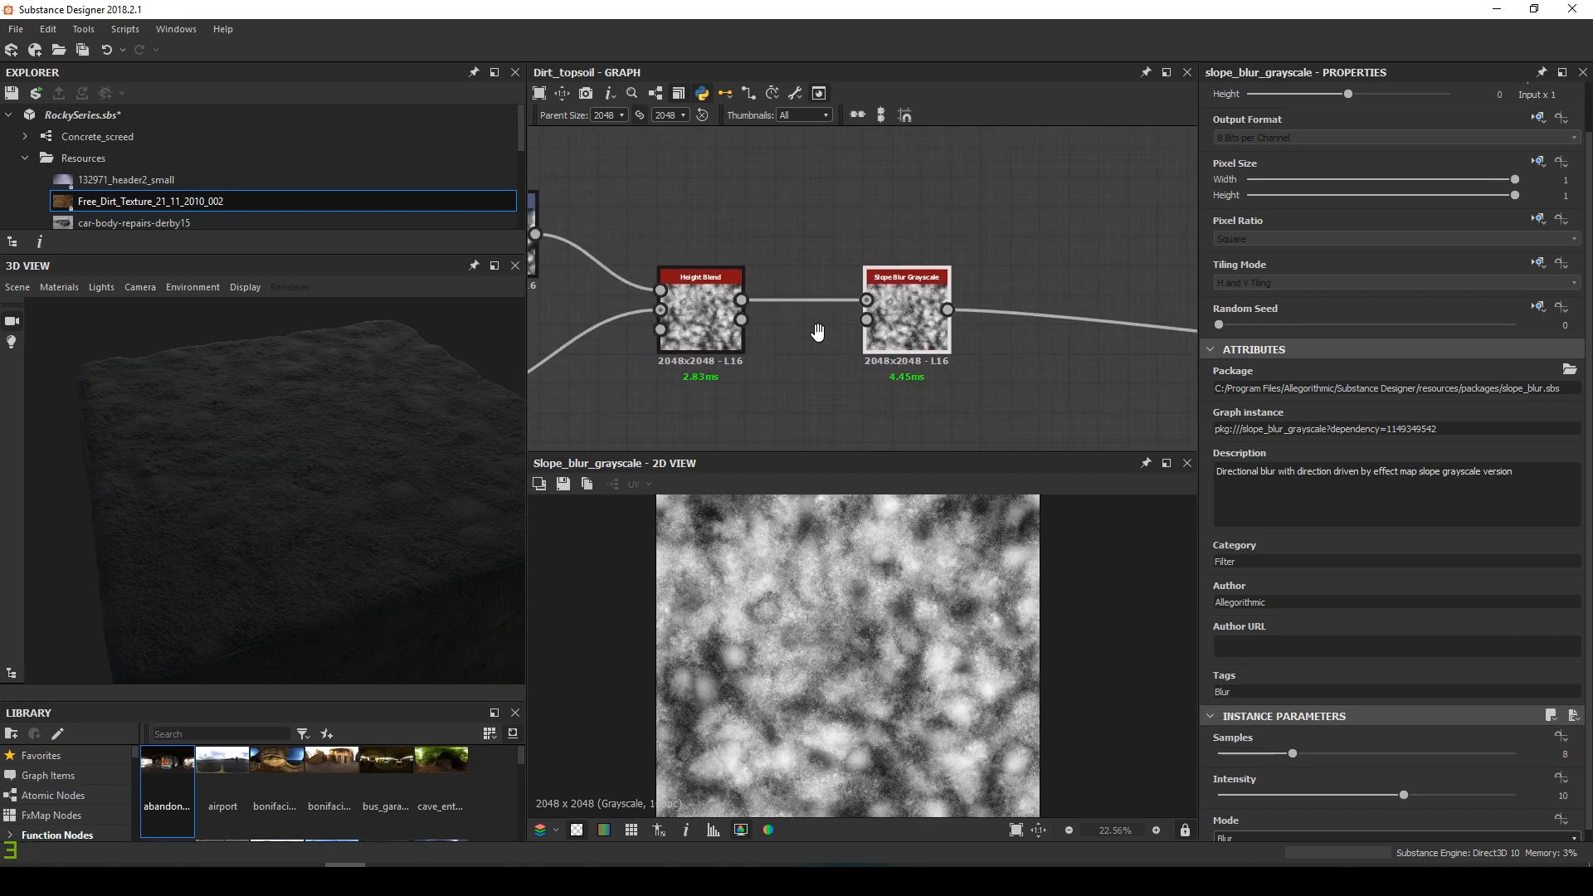
{"action": "scroll", "coordinate": [829, 344], "scroll_direction": "down", "scroll_amount": 2}
{"action": "left_click_drag", "start_coordinate": [633, 319], "coordinate": [927, 272]}
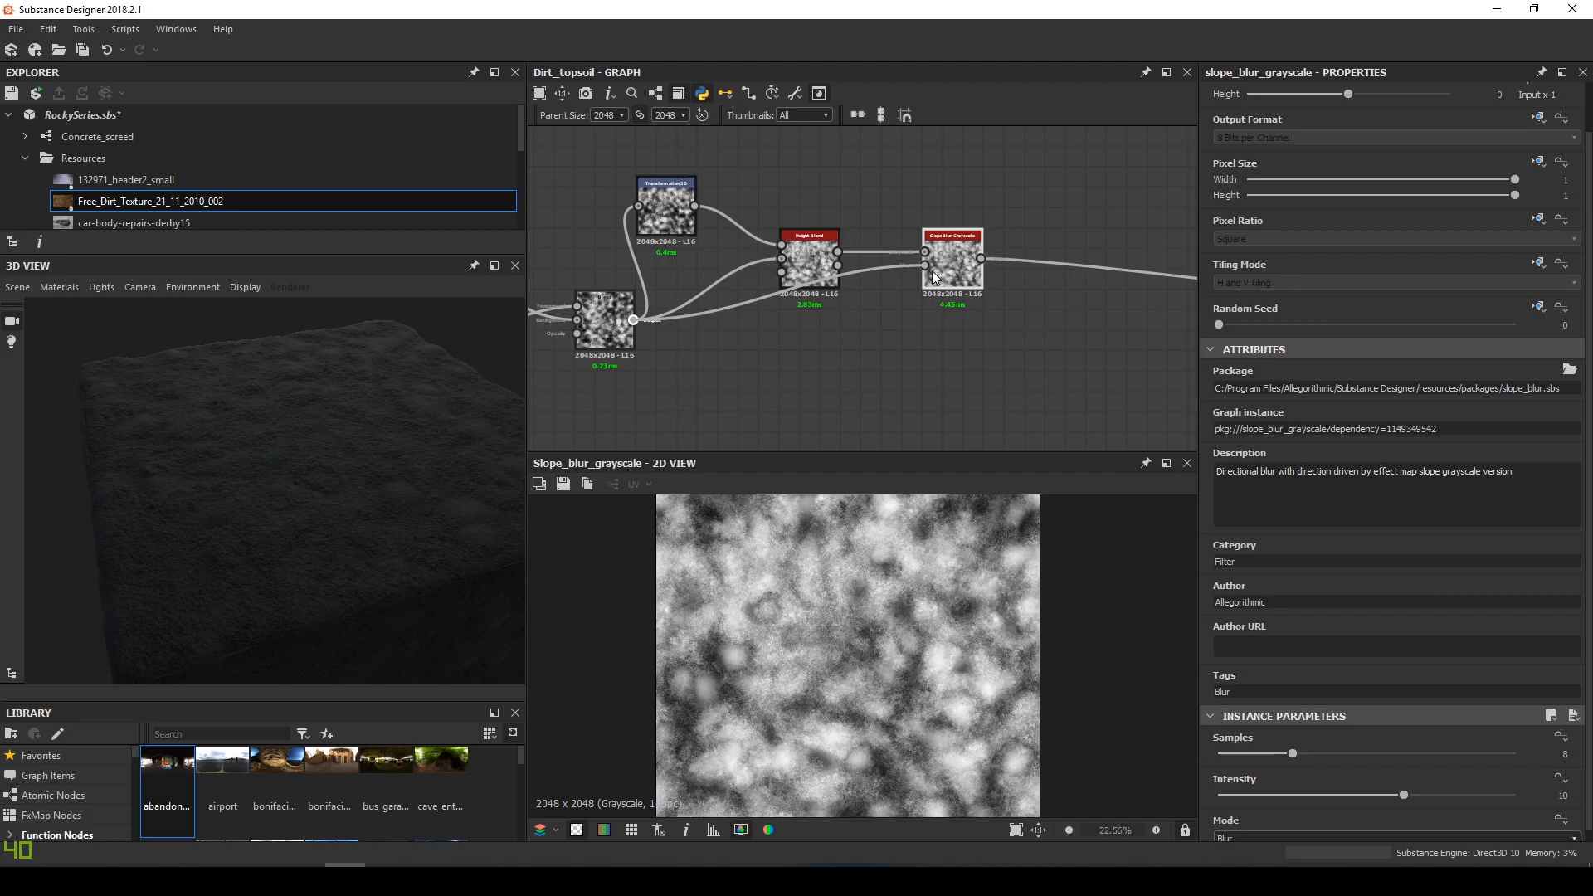
Set Slope Blur Samples to 32, Intensity to 0.1 and Mode to Min
{"action": "left_click", "coordinate": [1516, 754]}
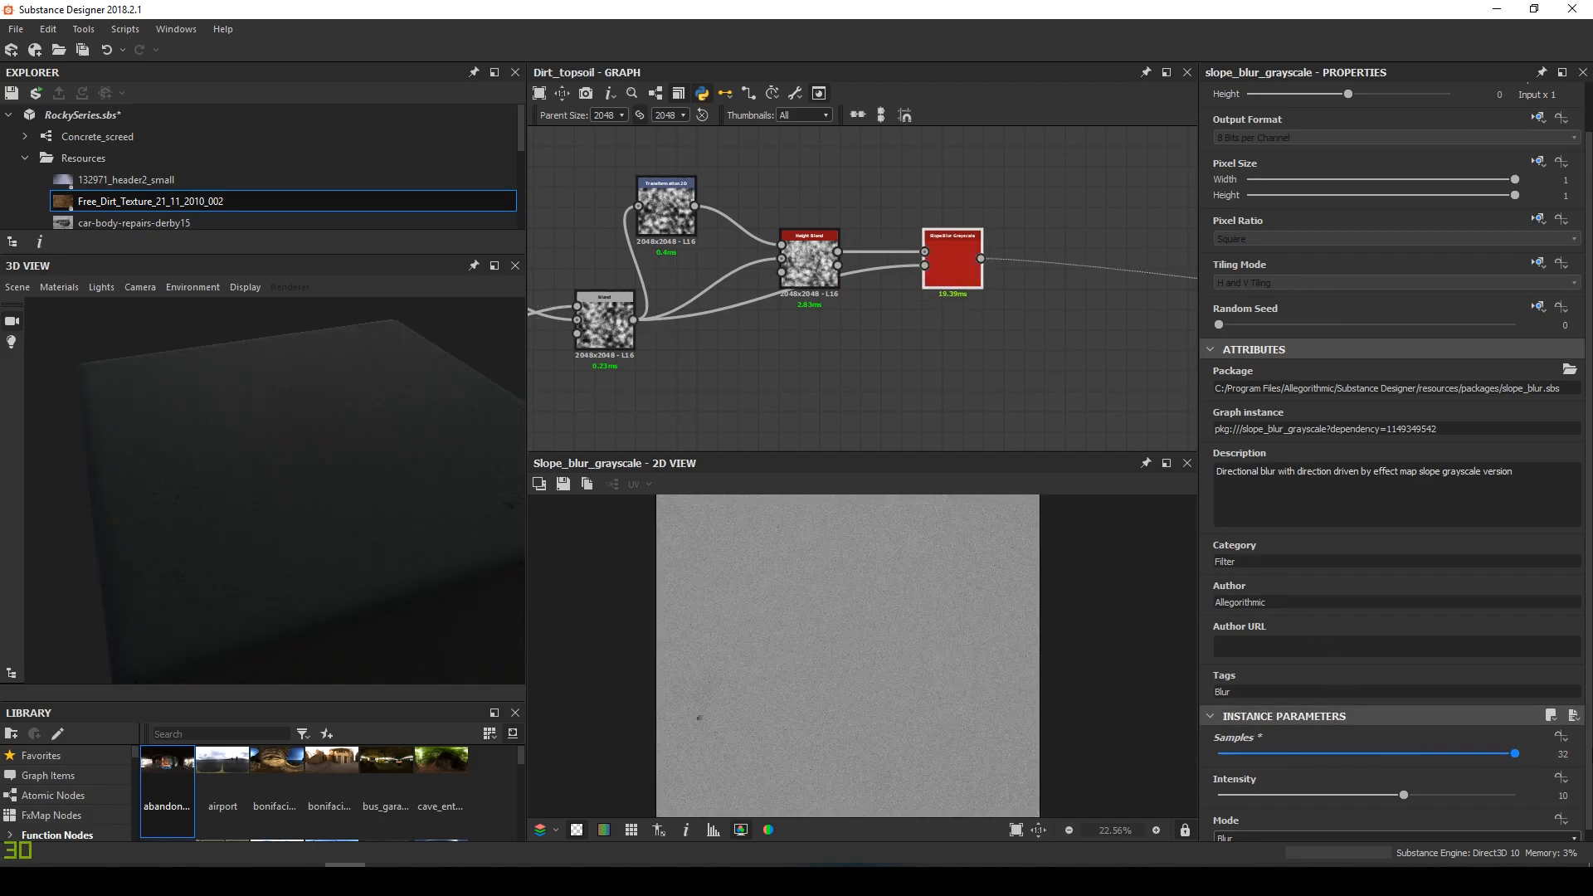
{"action": "left_click_drag", "start_coordinate": [1554, 794], "coordinate": [1588, 794]}
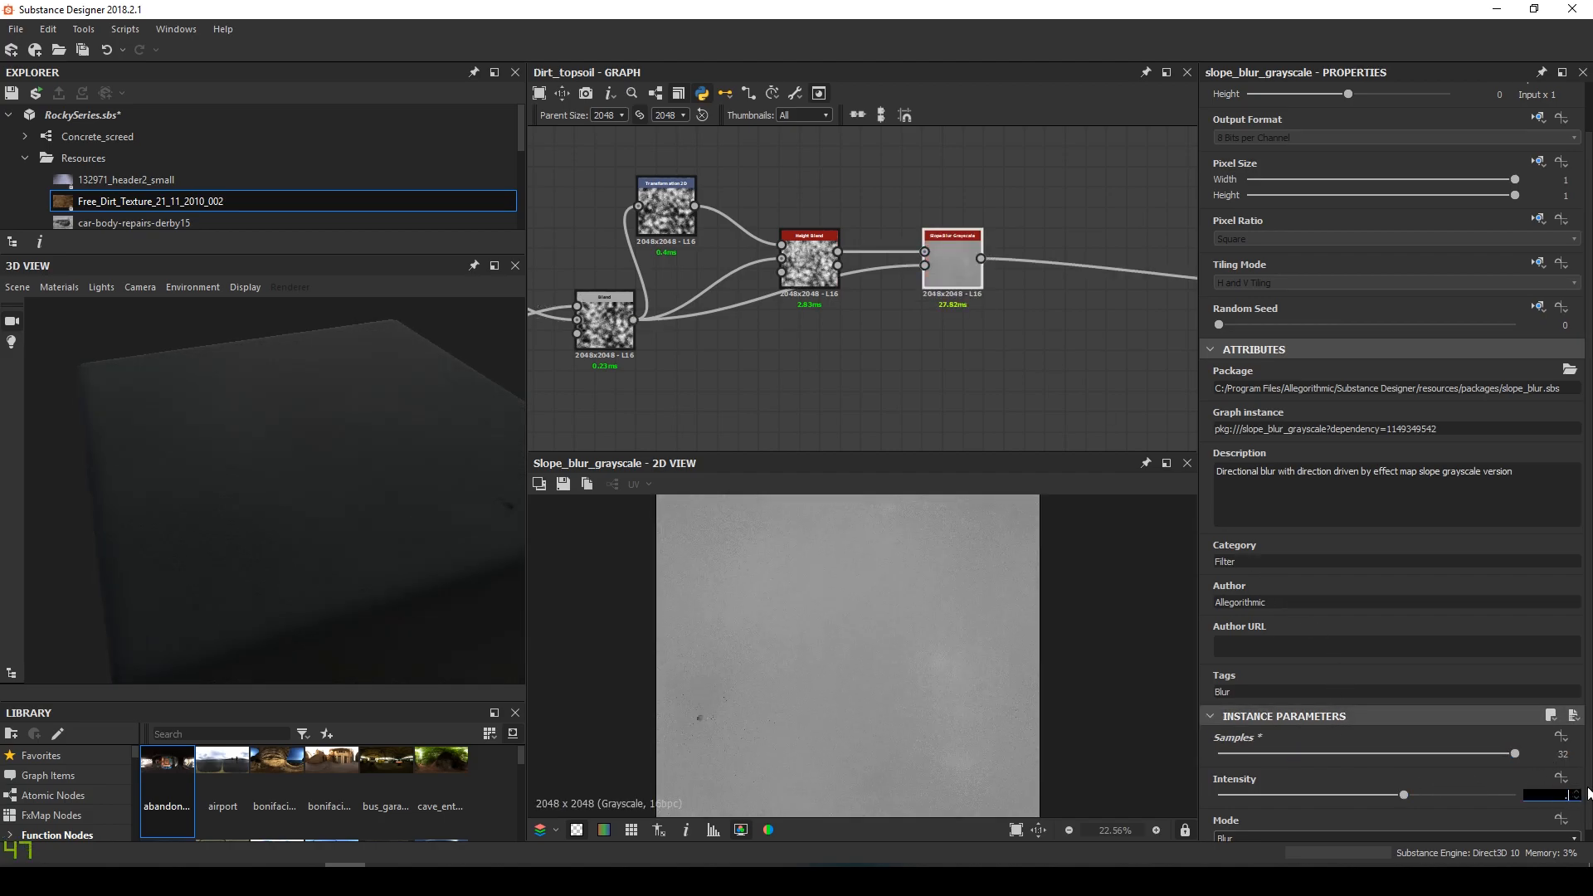
{"action": "key", "text": "Return"}
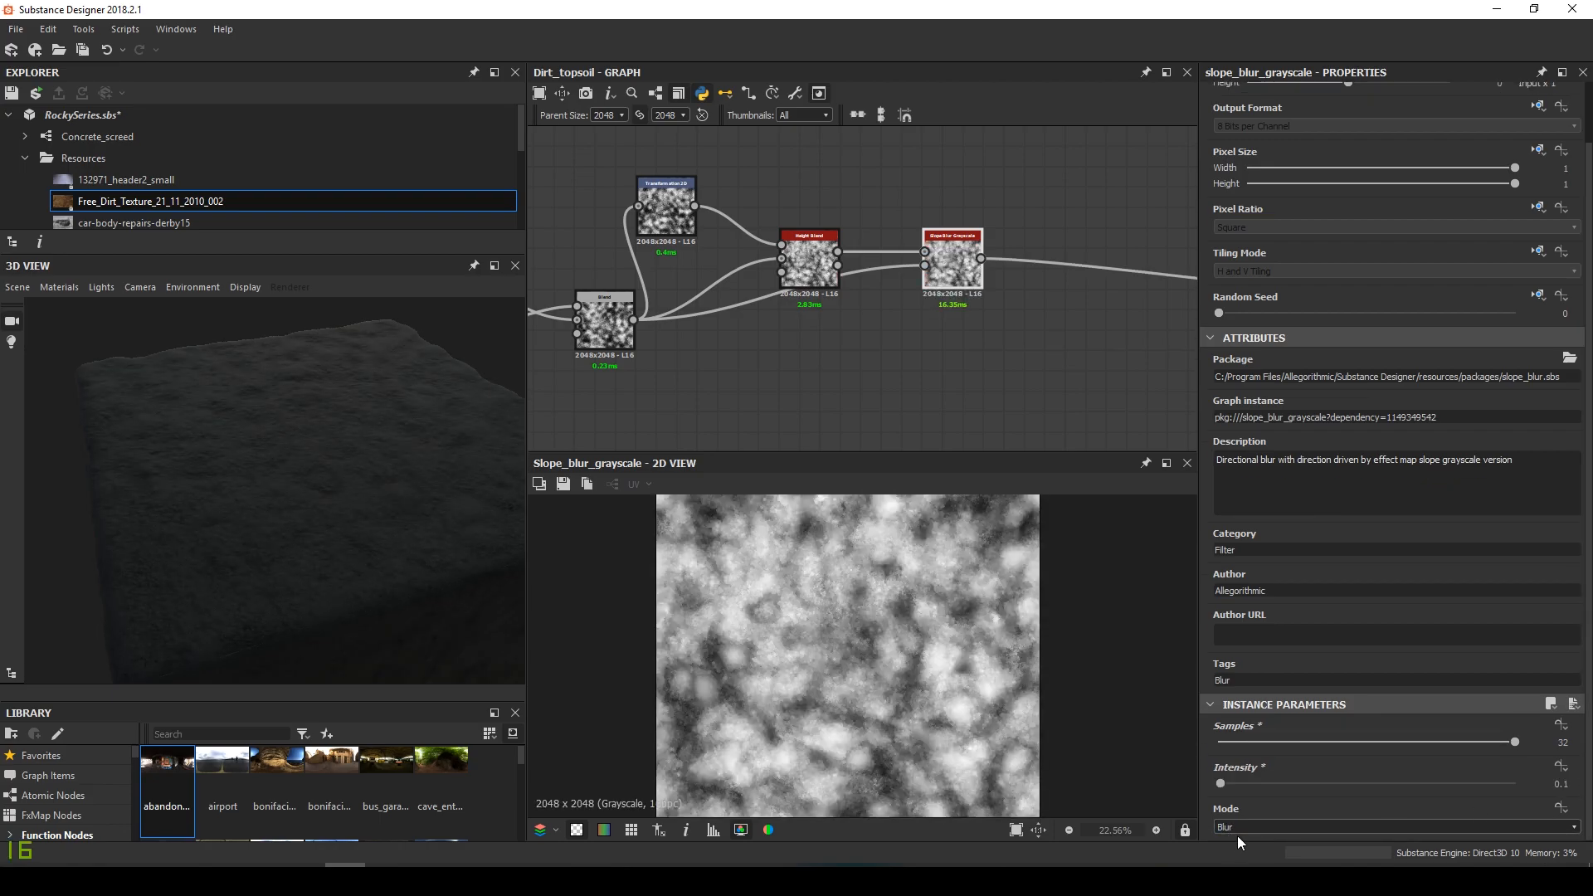
{"action": "left_click", "coordinate": [1240, 827]}
{"action": "left_click", "coordinate": [1246, 853]}
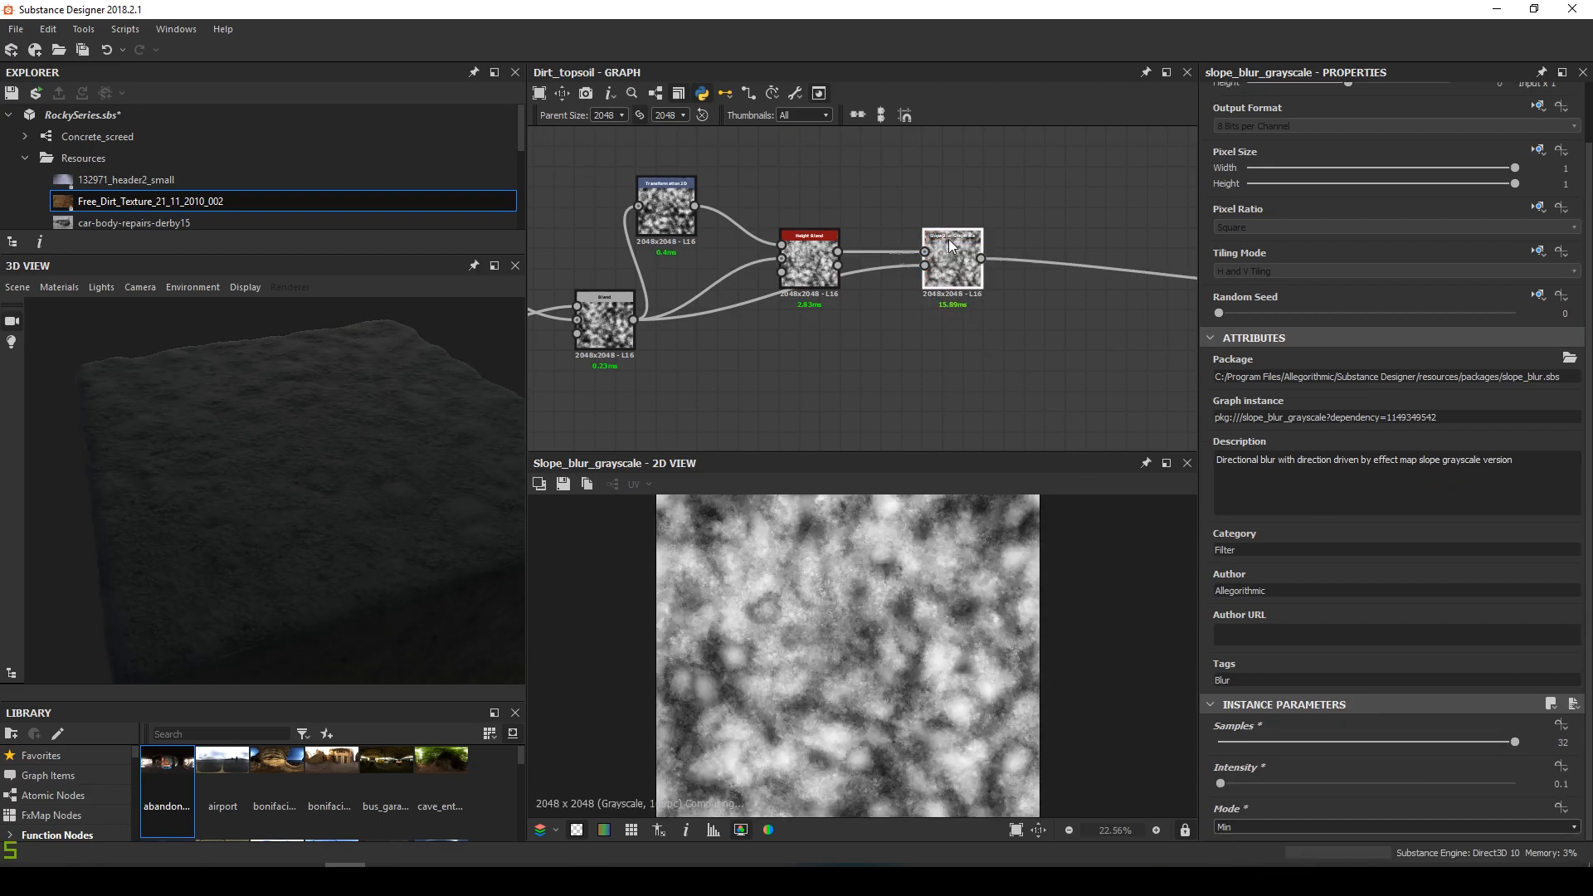
{"action": "scroll", "coordinate": [895, 699], "scroll_direction": "up", "scroll_amount": 10}
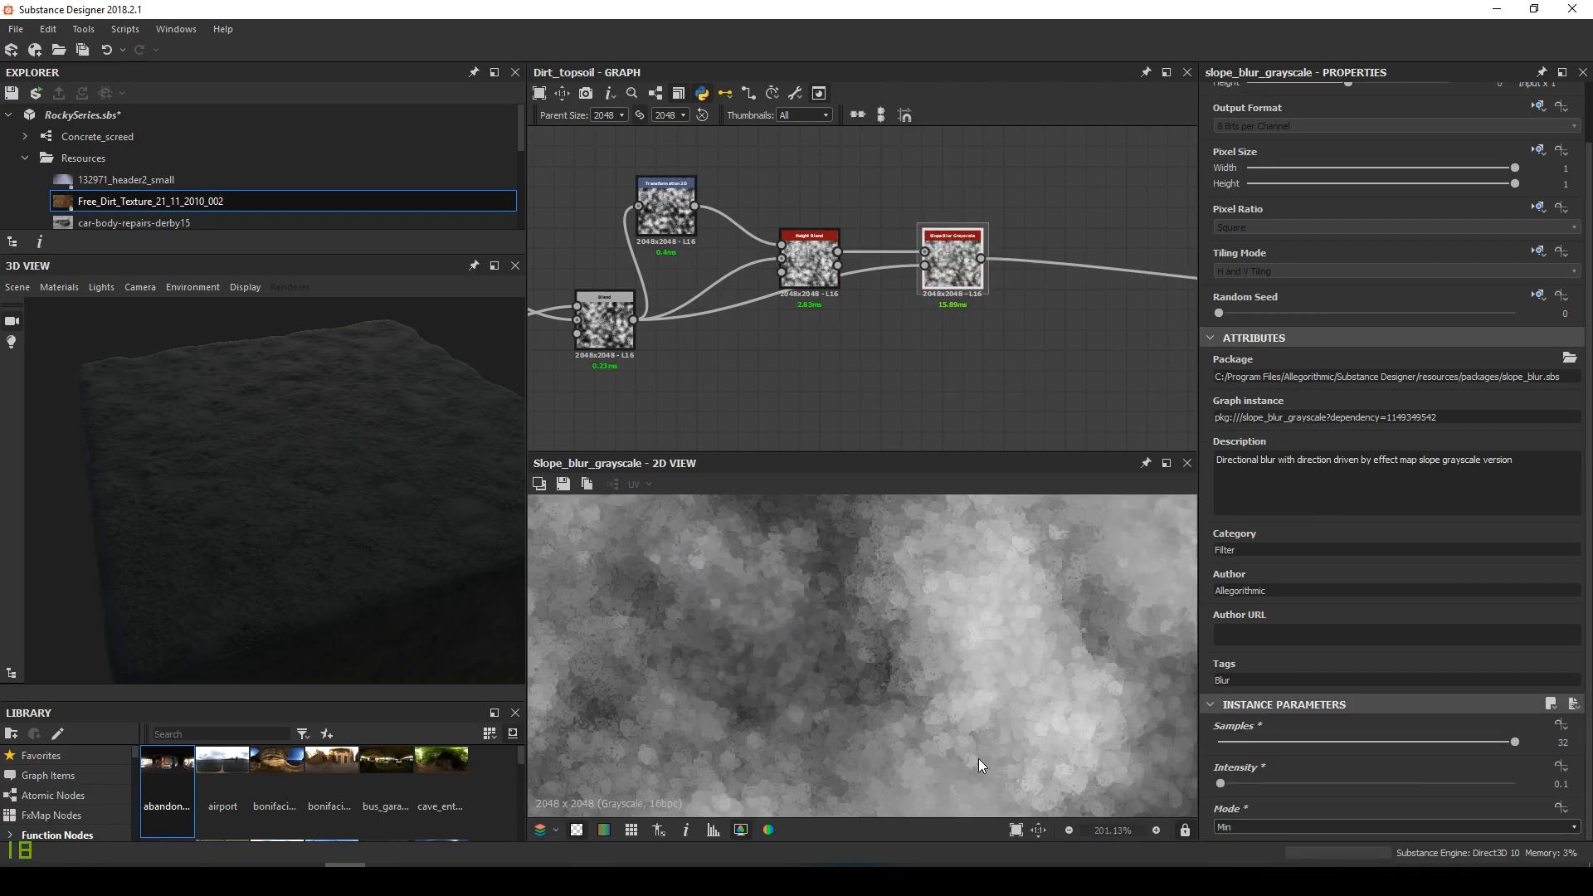
{"action": "scroll", "coordinate": [876, 614], "scroll_direction": "down", "scroll_amount": 3}
{"action": "scroll", "coordinate": [1023, 323], "scroll_direction": "down", "scroll_amount": 3}
{"action": "middle_click_drag", "start_coordinate": [1023, 324], "coordinate": [774, 357]}
Add a Directional Warp driven by the noise, with Warp Angle 123 and Intensity 5
{"action": "key", "text": "space"}
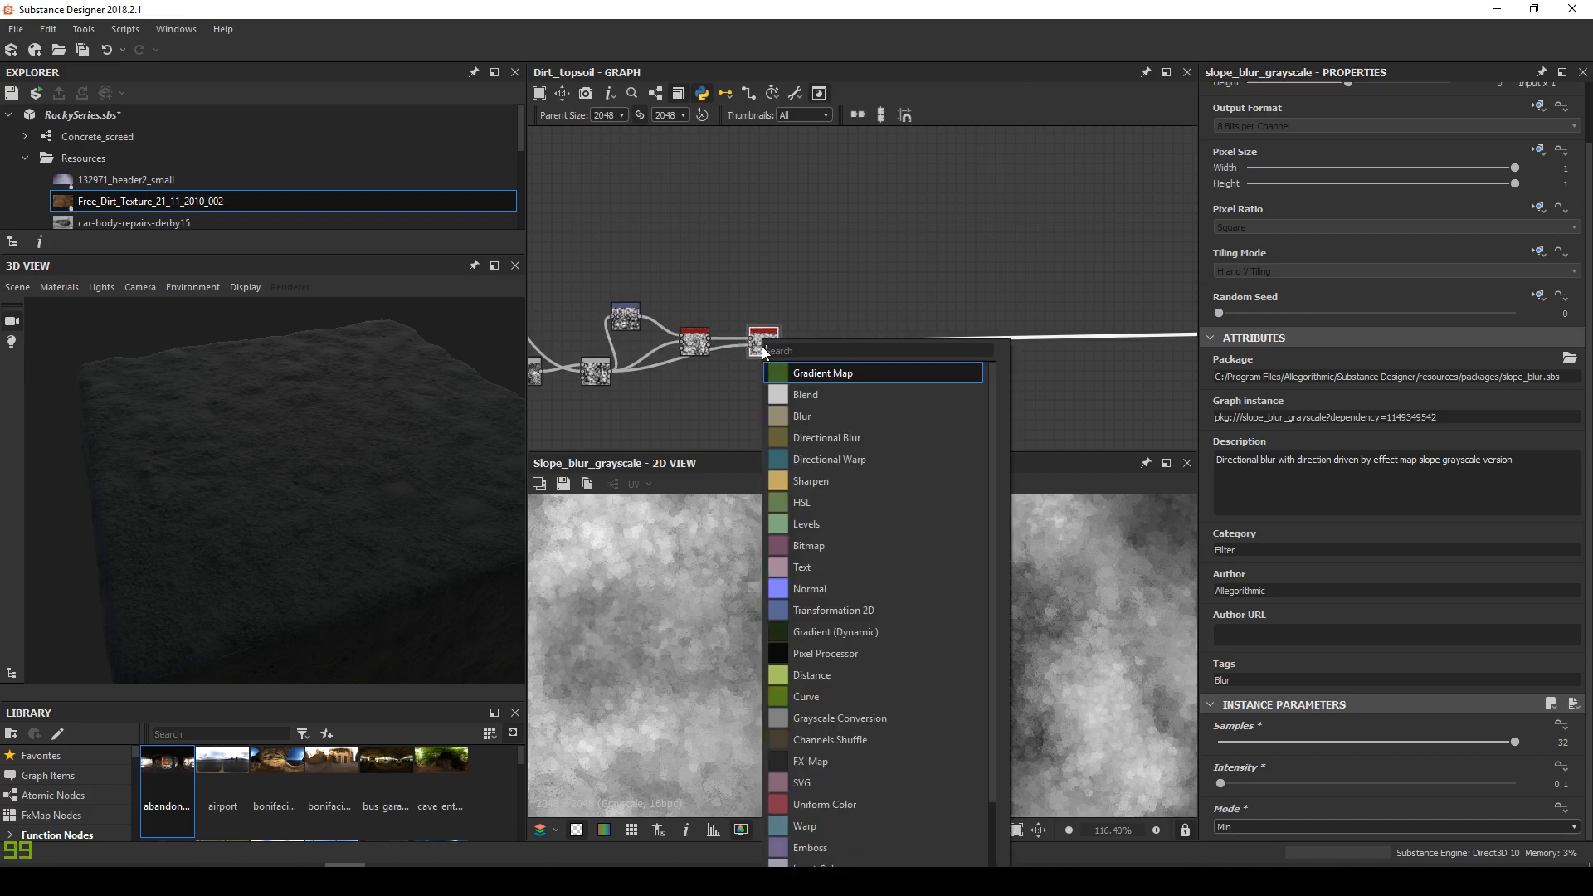
{"action": "type", "text": "dire"}
{"action": "key", "text": "Down"}
{"action": "key", "text": "Return"}
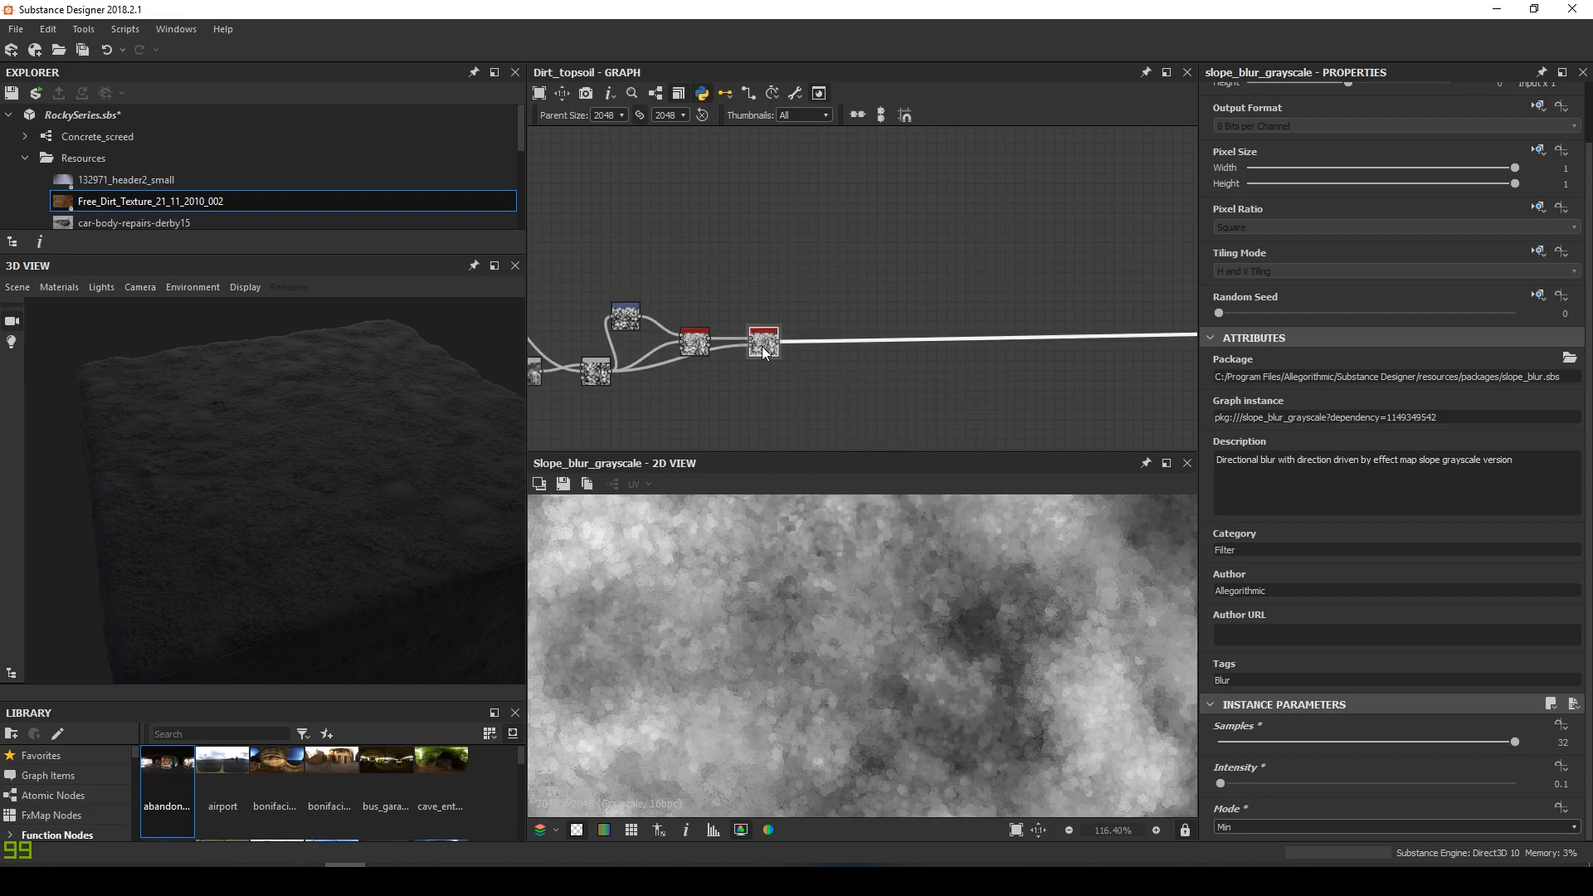
{"action": "scroll", "coordinate": [647, 235], "scroll_direction": "up", "scroll_amount": 4}
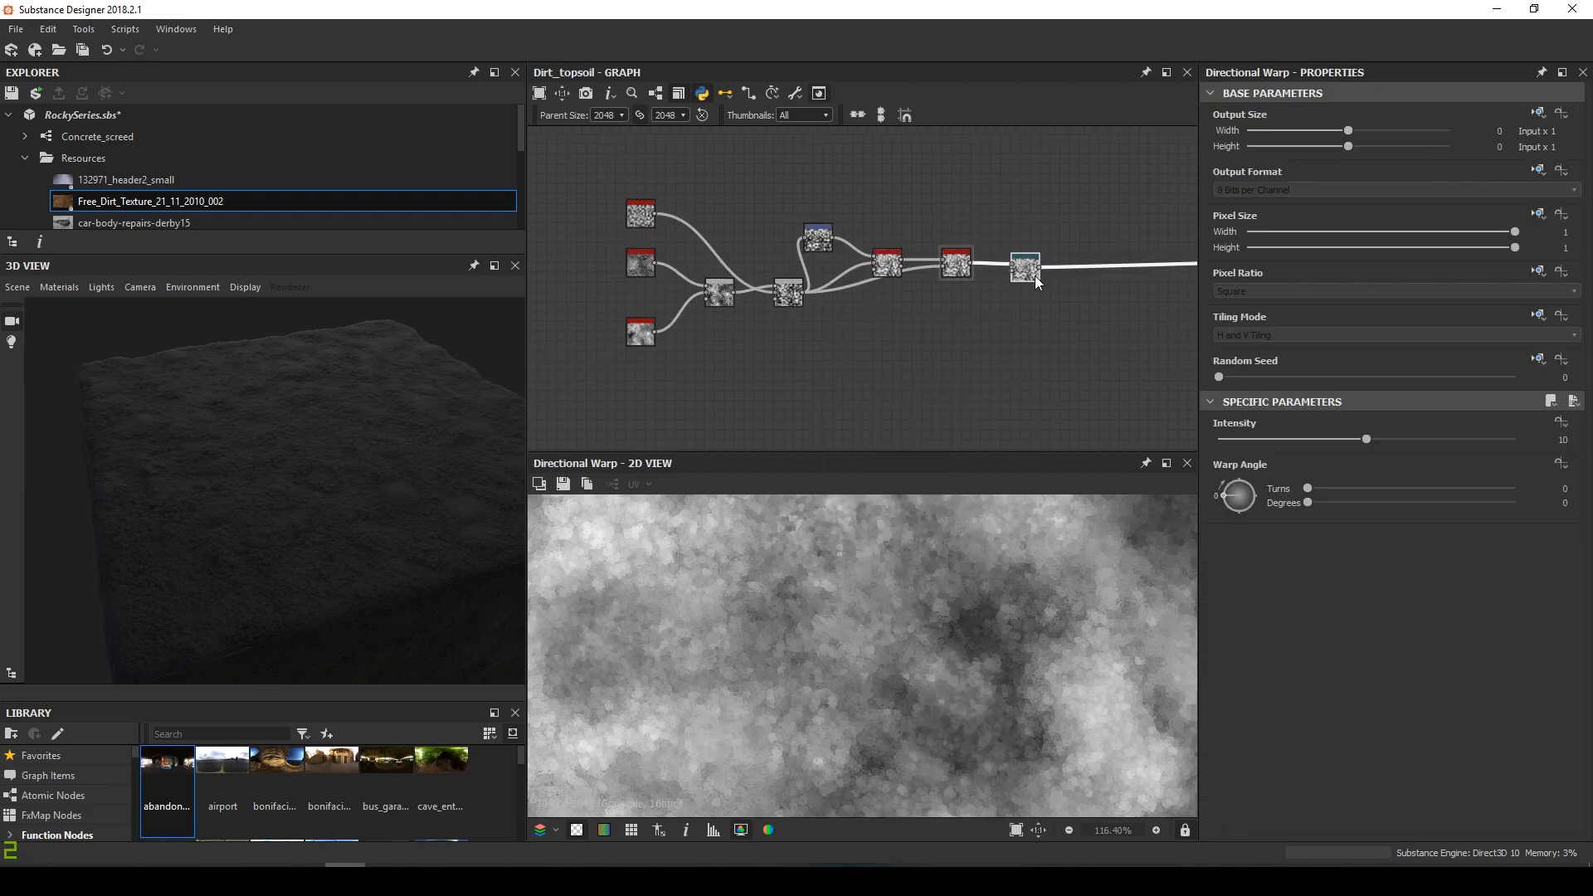
{"action": "left_click", "coordinate": [554, 208]}
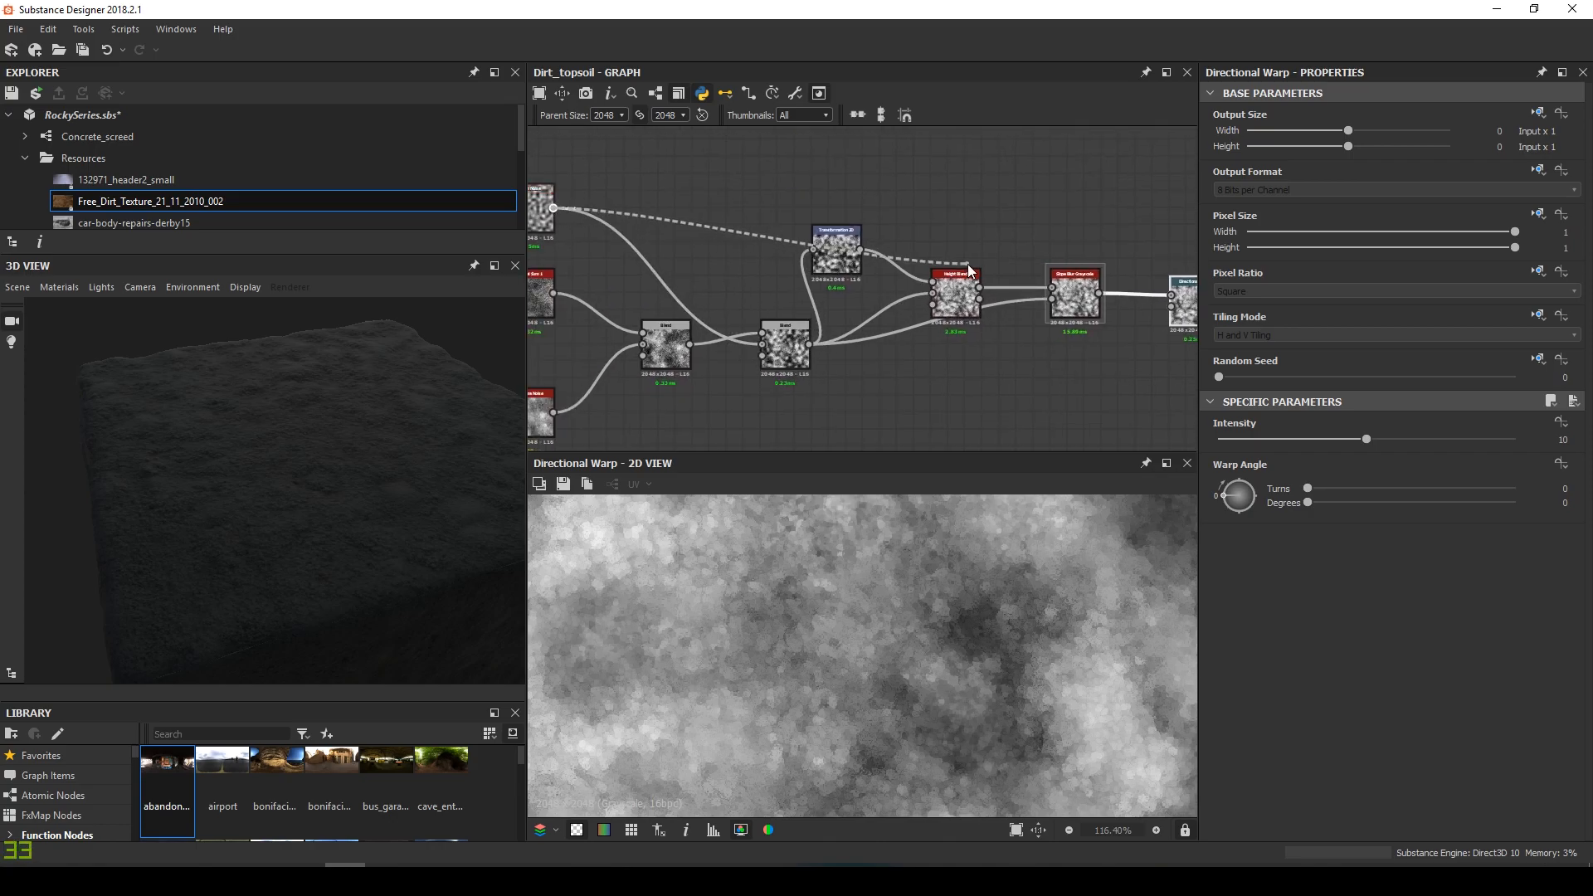
{"action": "middle_click_drag", "start_coordinate": [966, 264], "coordinate": [665, 282]}
{"action": "left_click", "coordinate": [870, 324]}
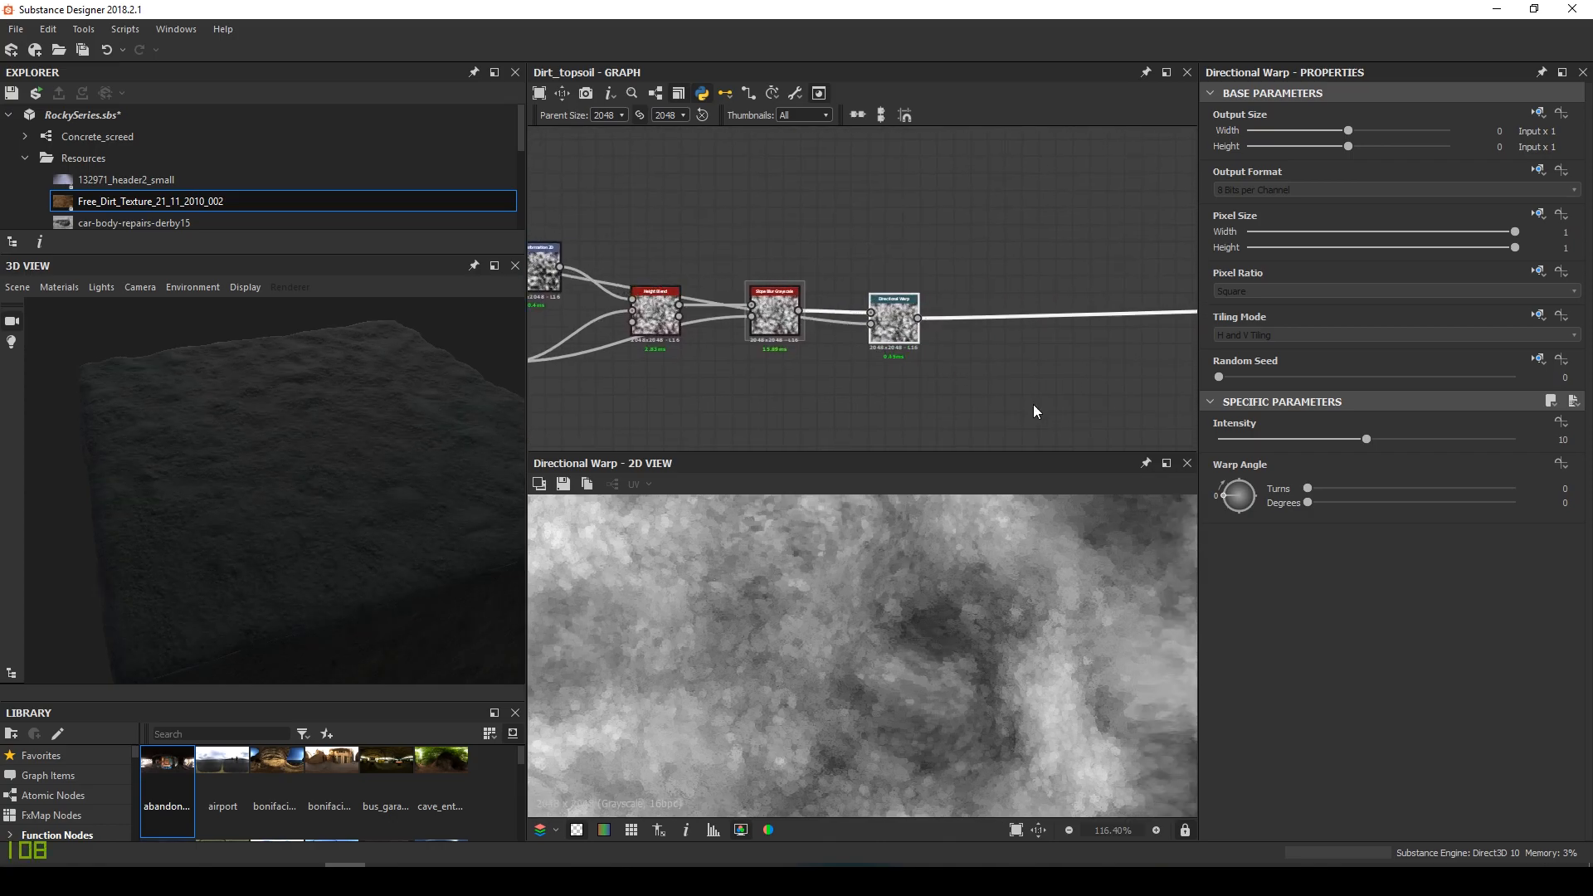
{"action": "left_click_drag", "start_coordinate": [1248, 508], "coordinate": [1247, 482]}
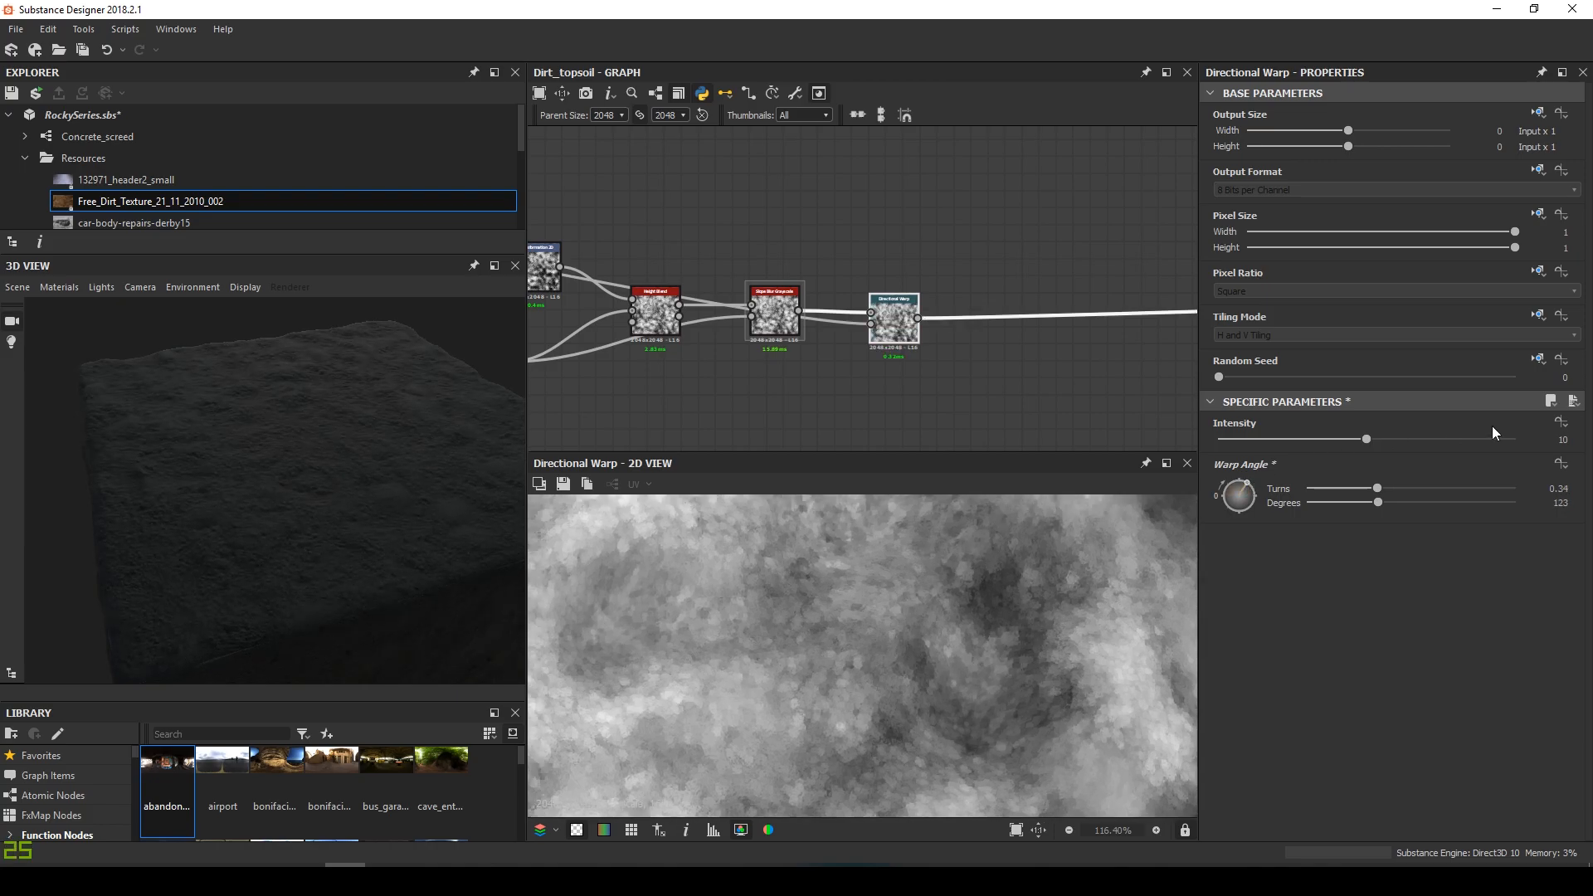
{"action": "key", "text": "Return"}
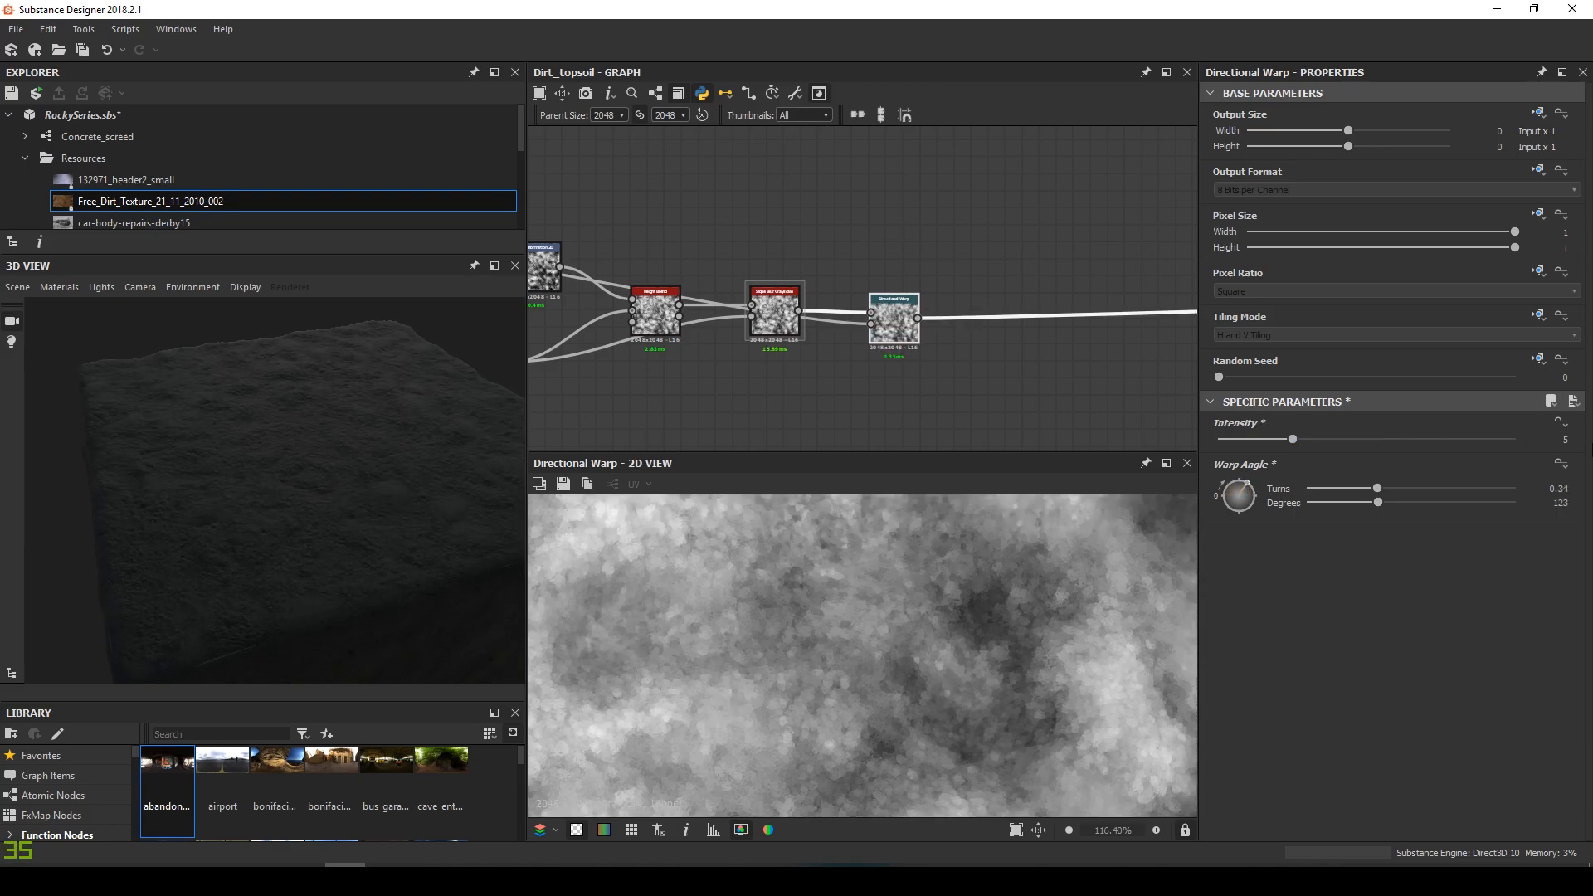
Move the nine-node chain down and left, then try a Uniform Color fill colour
{"action": "scroll", "coordinate": [979, 651], "scroll_direction": "down", "scroll_amount": 1}
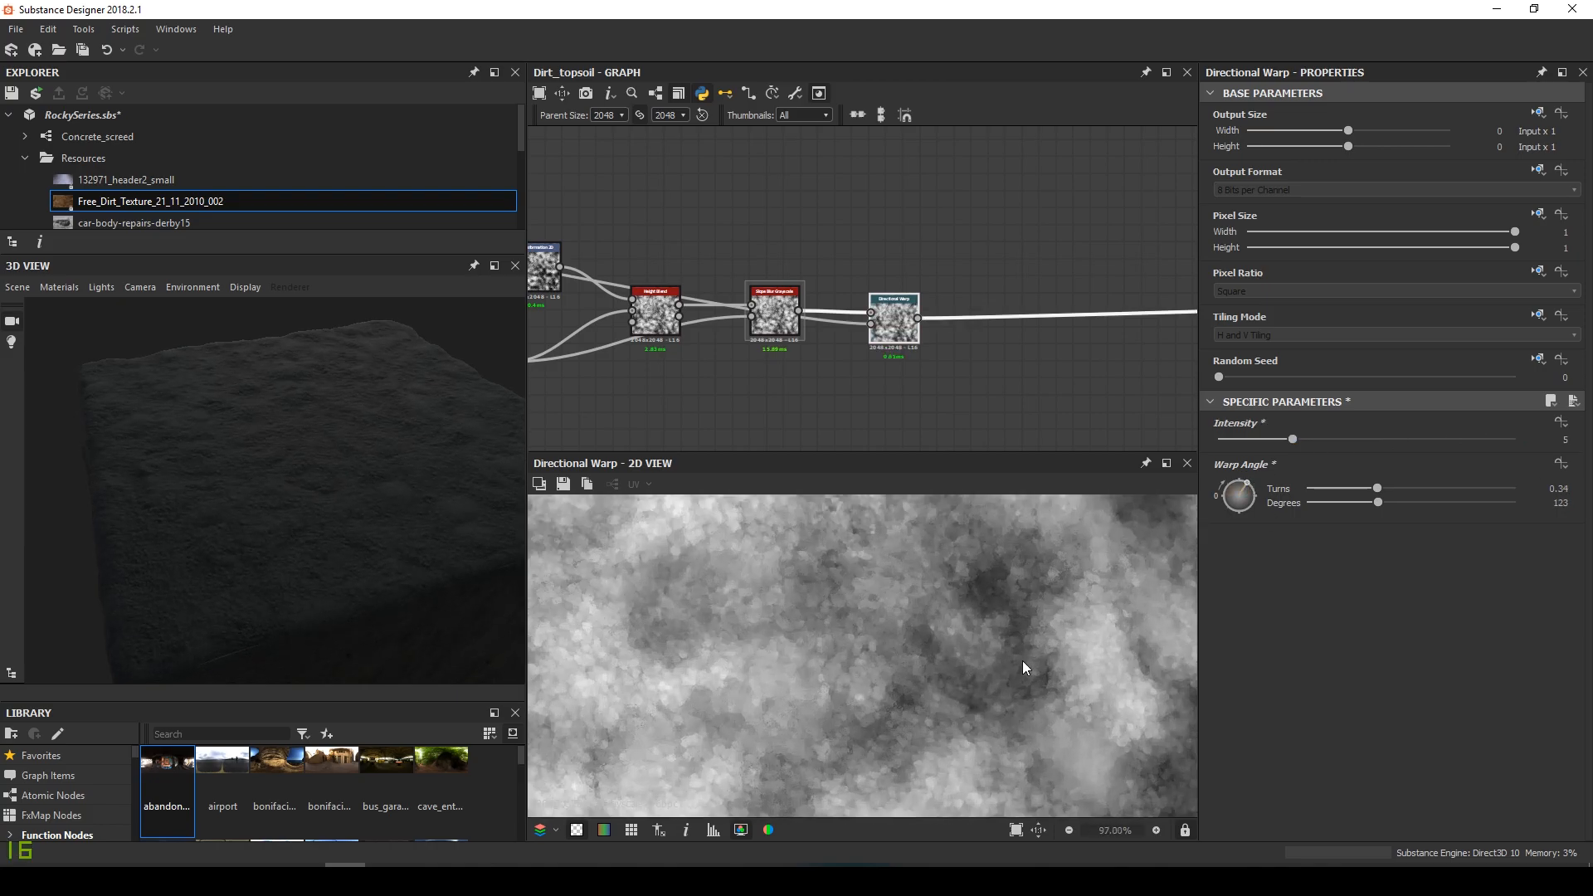
{"action": "scroll", "coordinate": [913, 651], "scroll_direction": "down", "scroll_amount": 3}
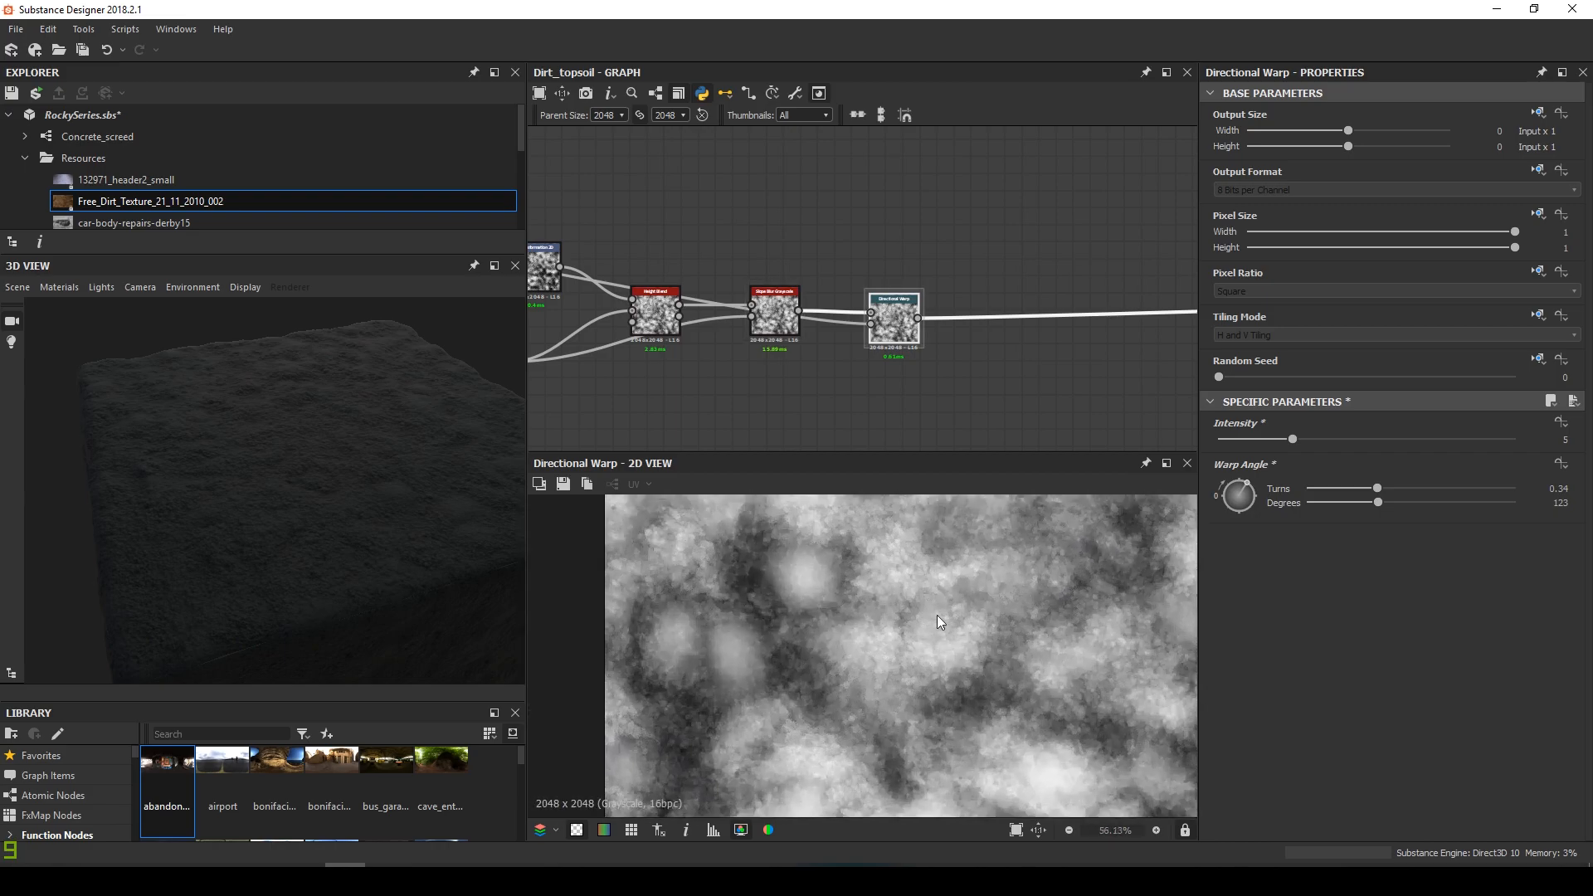
{"action": "scroll", "coordinate": [796, 318], "scroll_direction": "down", "scroll_amount": 5}
{"action": "middle_click_drag", "start_coordinate": [797, 317], "coordinate": [904, 238]}
{"action": "left_click_drag", "start_coordinate": [629, 175], "coordinate": [1052, 390]}
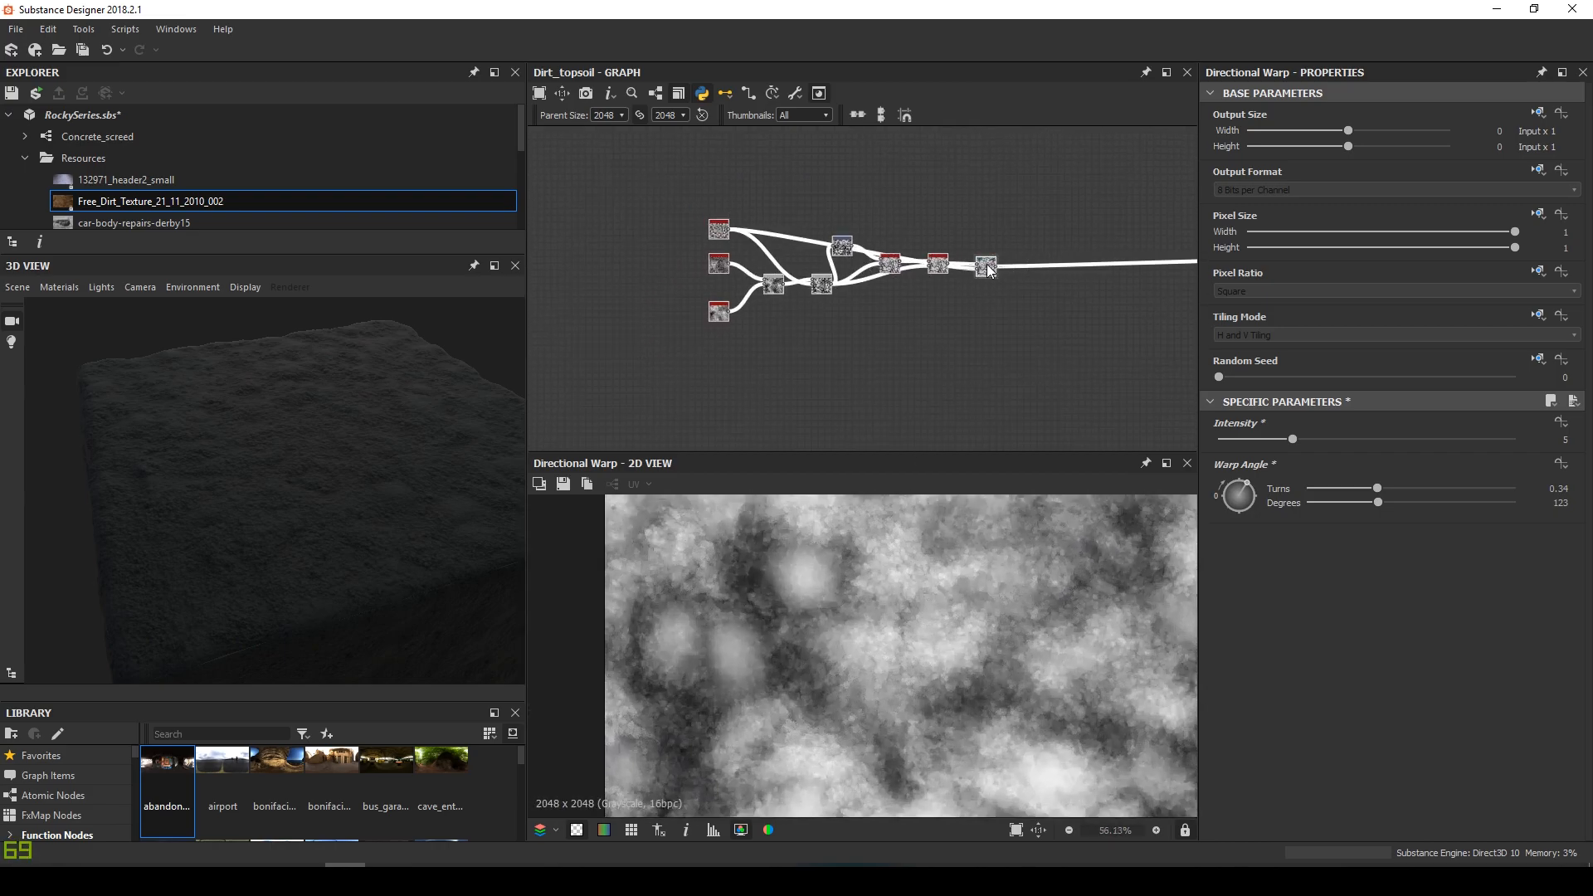
{"action": "left_click_drag", "start_coordinate": [987, 264], "coordinate": [827, 360]}
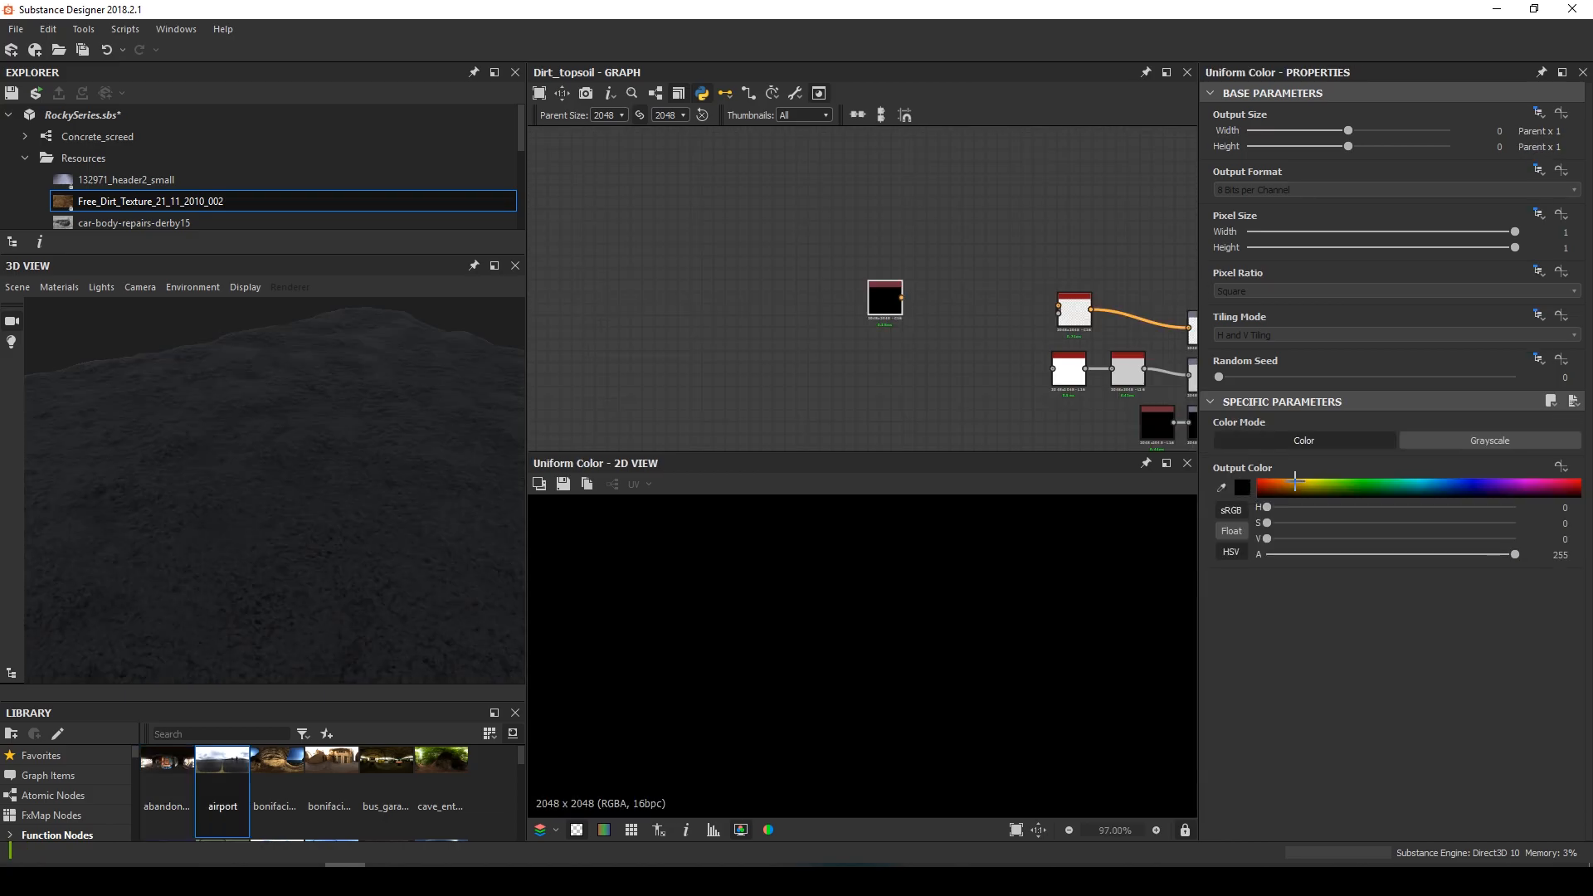
{"action": "left_click_drag", "start_coordinate": [1292, 481], "coordinate": [1413, 488]}
Set the Uniform Color to grayscale with a grey level of 124
{"action": "left_click", "coordinate": [1448, 442]}
{"action": "left_click_drag", "start_coordinate": [901, 297], "coordinate": [758, 294]}
{"action": "left_click", "coordinate": [1312, 441]}
{"action": "left_click", "coordinate": [890, 307]}
Orbit the 3D view down onto the surface and preview the Directional Warp output
{"action": "left_click_drag", "start_coordinate": [212, 501], "coordinate": [472, 555]}
{"action": "scroll", "coordinate": [672, 290], "scroll_direction": "down", "scroll_amount": 2}
{"action": "scroll", "coordinate": [672, 290], "scroll_direction": "down", "scroll_amount": 1}
{"action": "middle_click_drag", "start_coordinate": [696, 303], "coordinate": [1089, 223]}
{"action": "middle_click_drag", "start_coordinate": [1034, 272], "coordinate": [1138, 223]}
{"action": "middle_click_drag", "start_coordinate": [828, 330], "coordinate": [976, 275]}
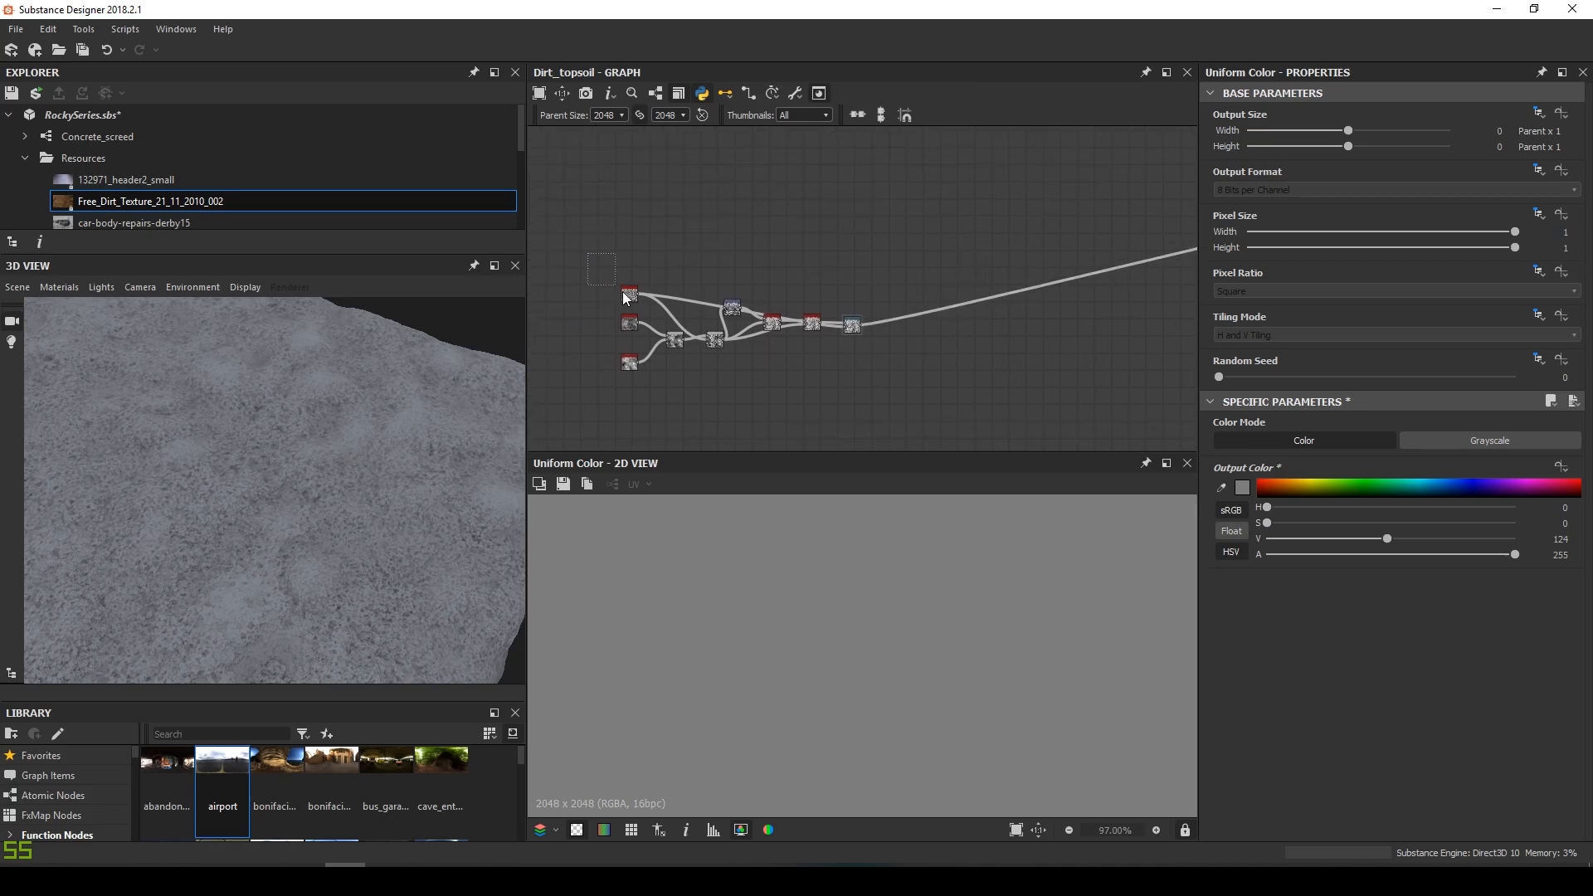
{"action": "double_click", "coordinate": [853, 330]}
{"action": "scroll", "coordinate": [853, 330], "scroll_direction": "up", "scroll_amount": 2}
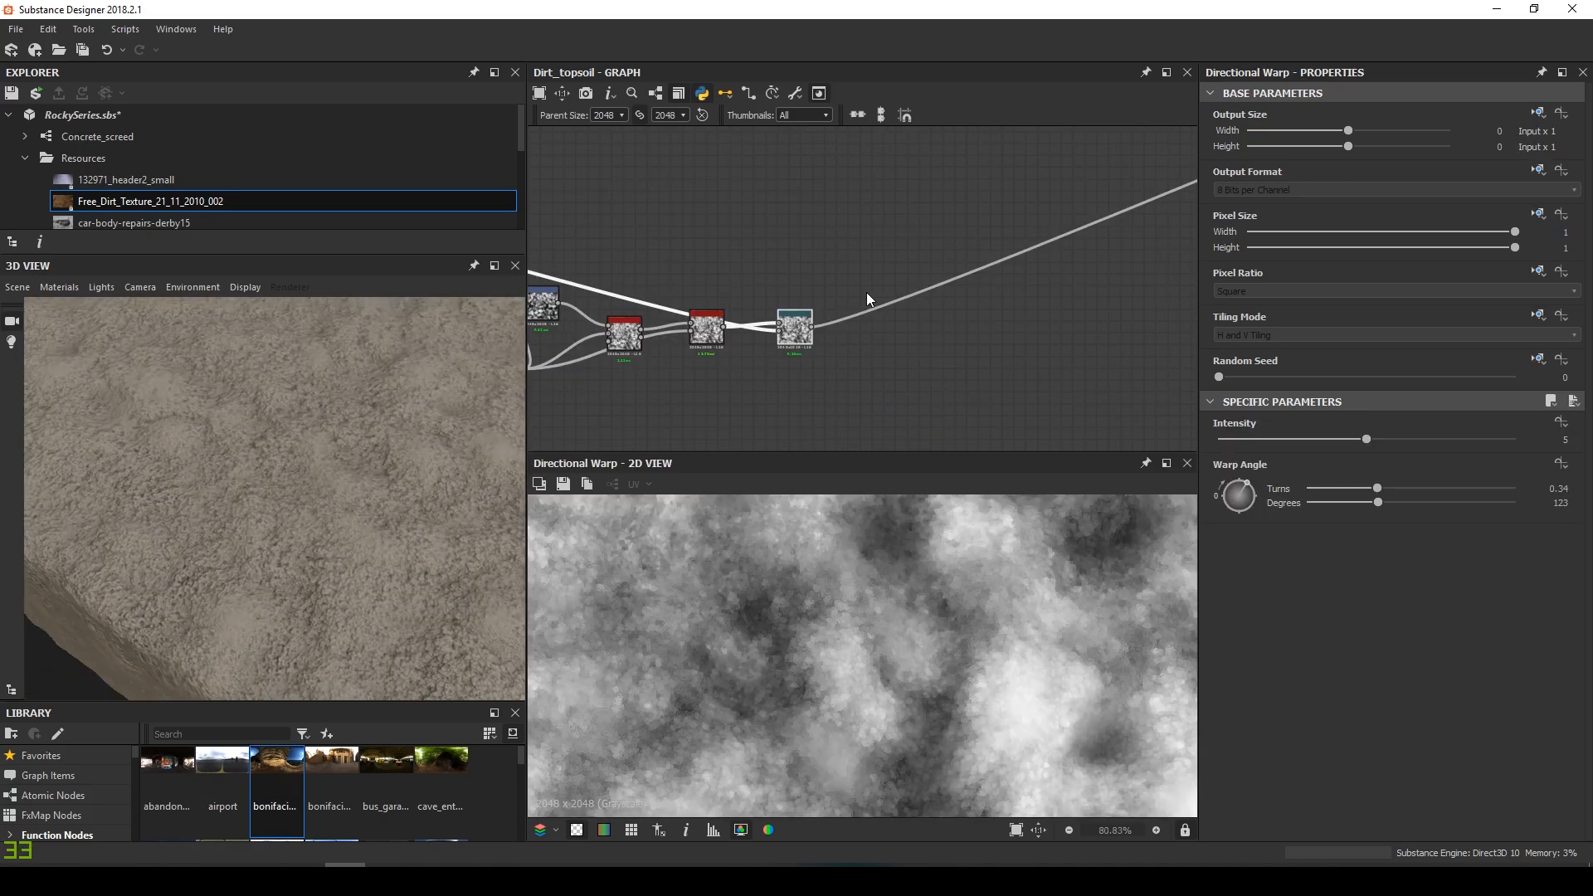
{"action": "middle_click_drag", "start_coordinate": [862, 293], "coordinate": [814, 349]}
Add a Distance node and set its Maximum Distance to 256
{"action": "key", "text": "space"}
{"action": "type", "text": "dist"}
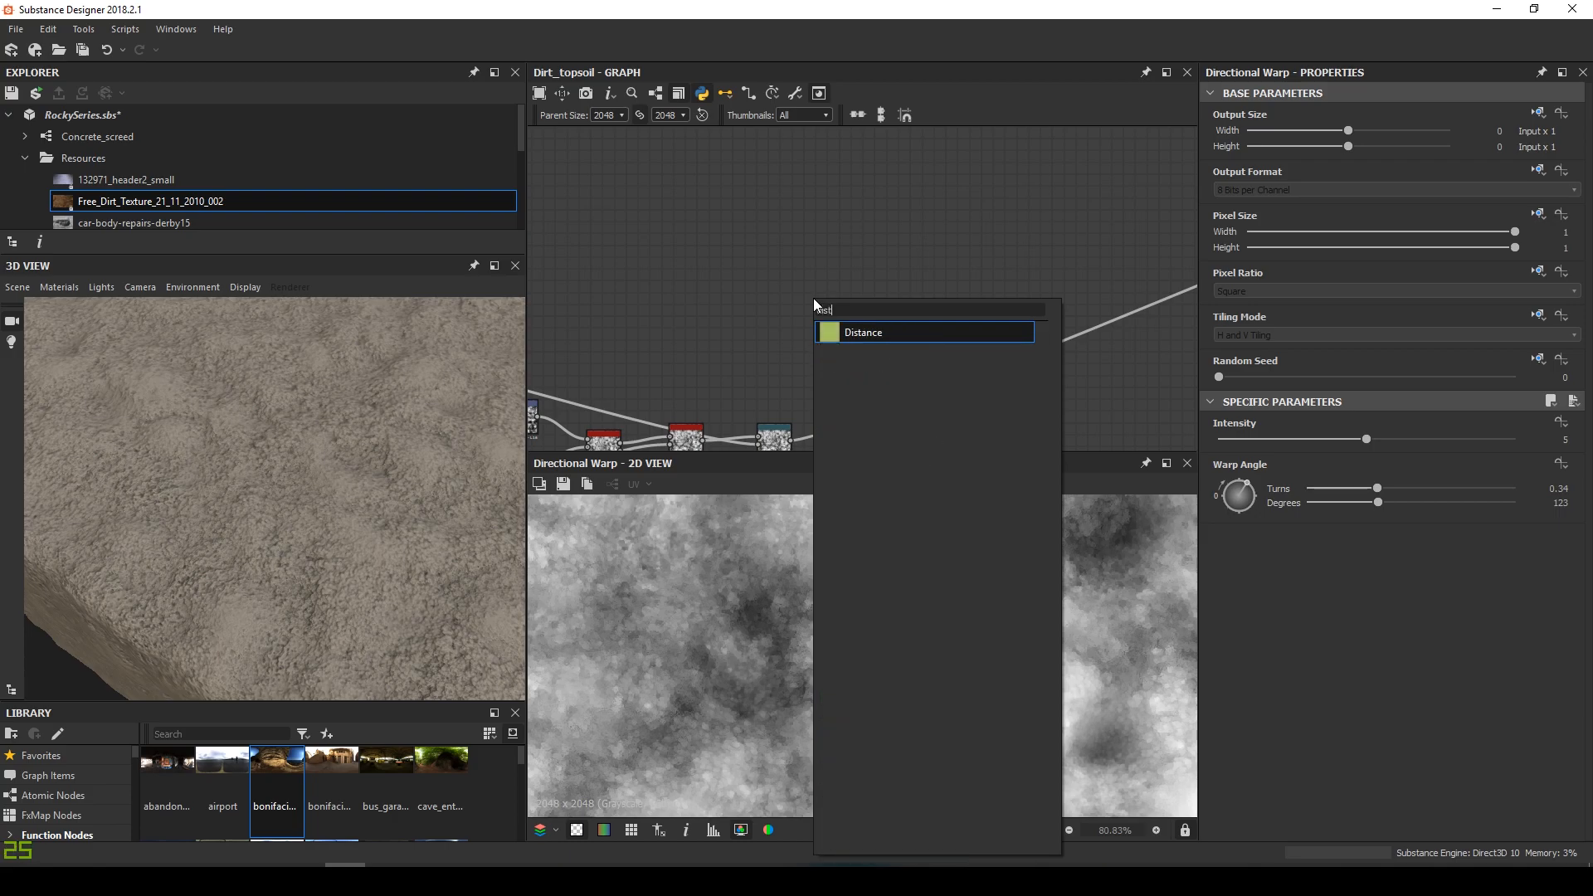
{"action": "key", "text": "Return"}
{"action": "left_click_drag", "start_coordinate": [815, 305], "coordinate": [878, 284]}
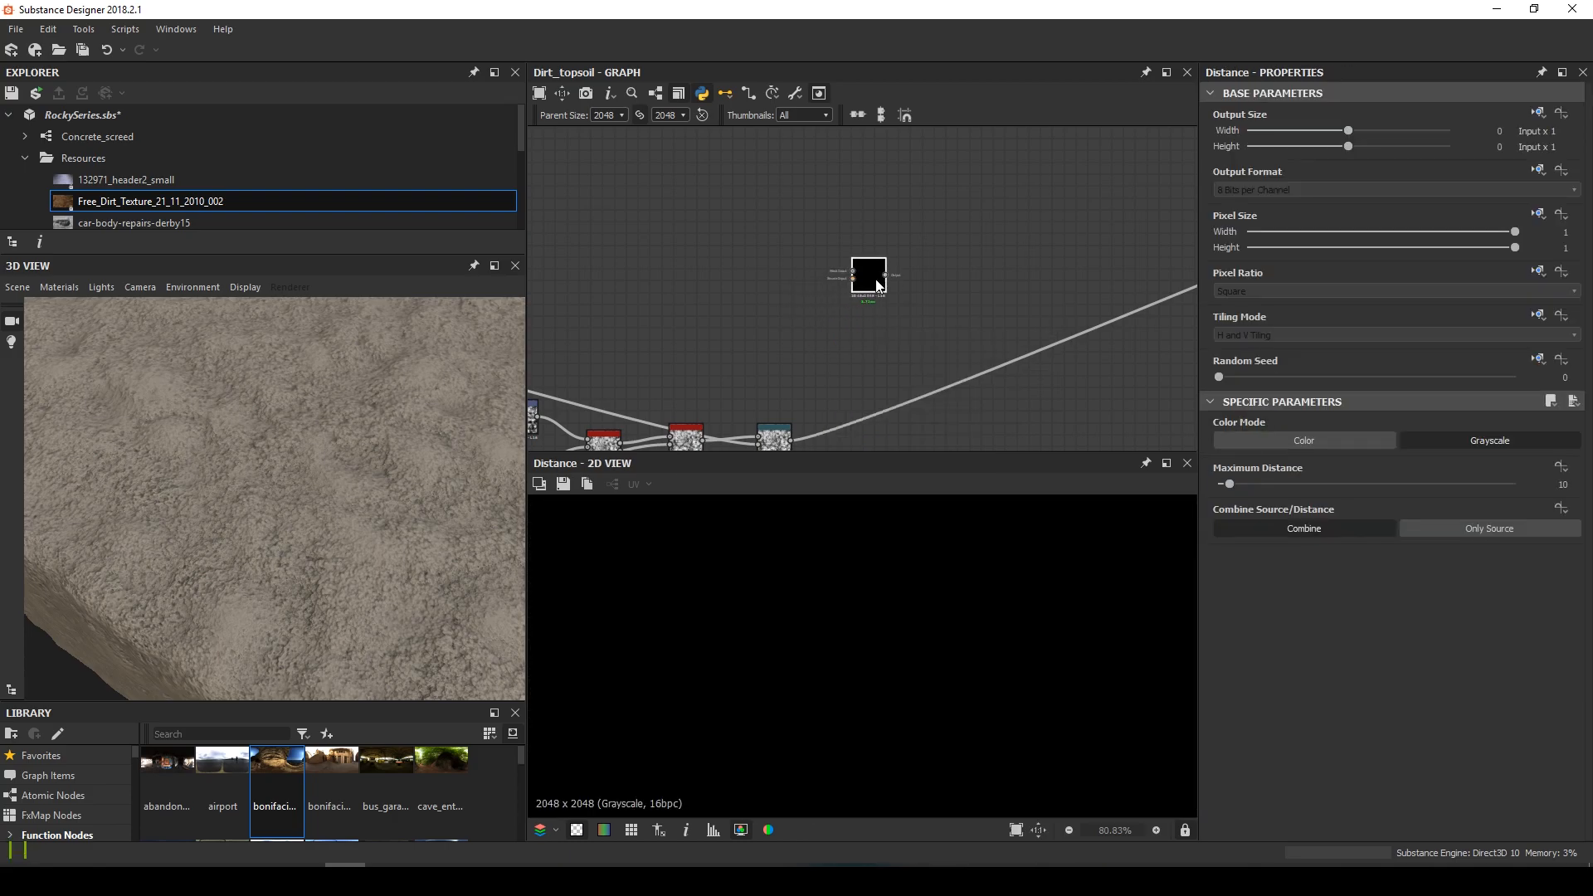
{"action": "middle_click_drag", "start_coordinate": [859, 350], "coordinate": [846, 340]}
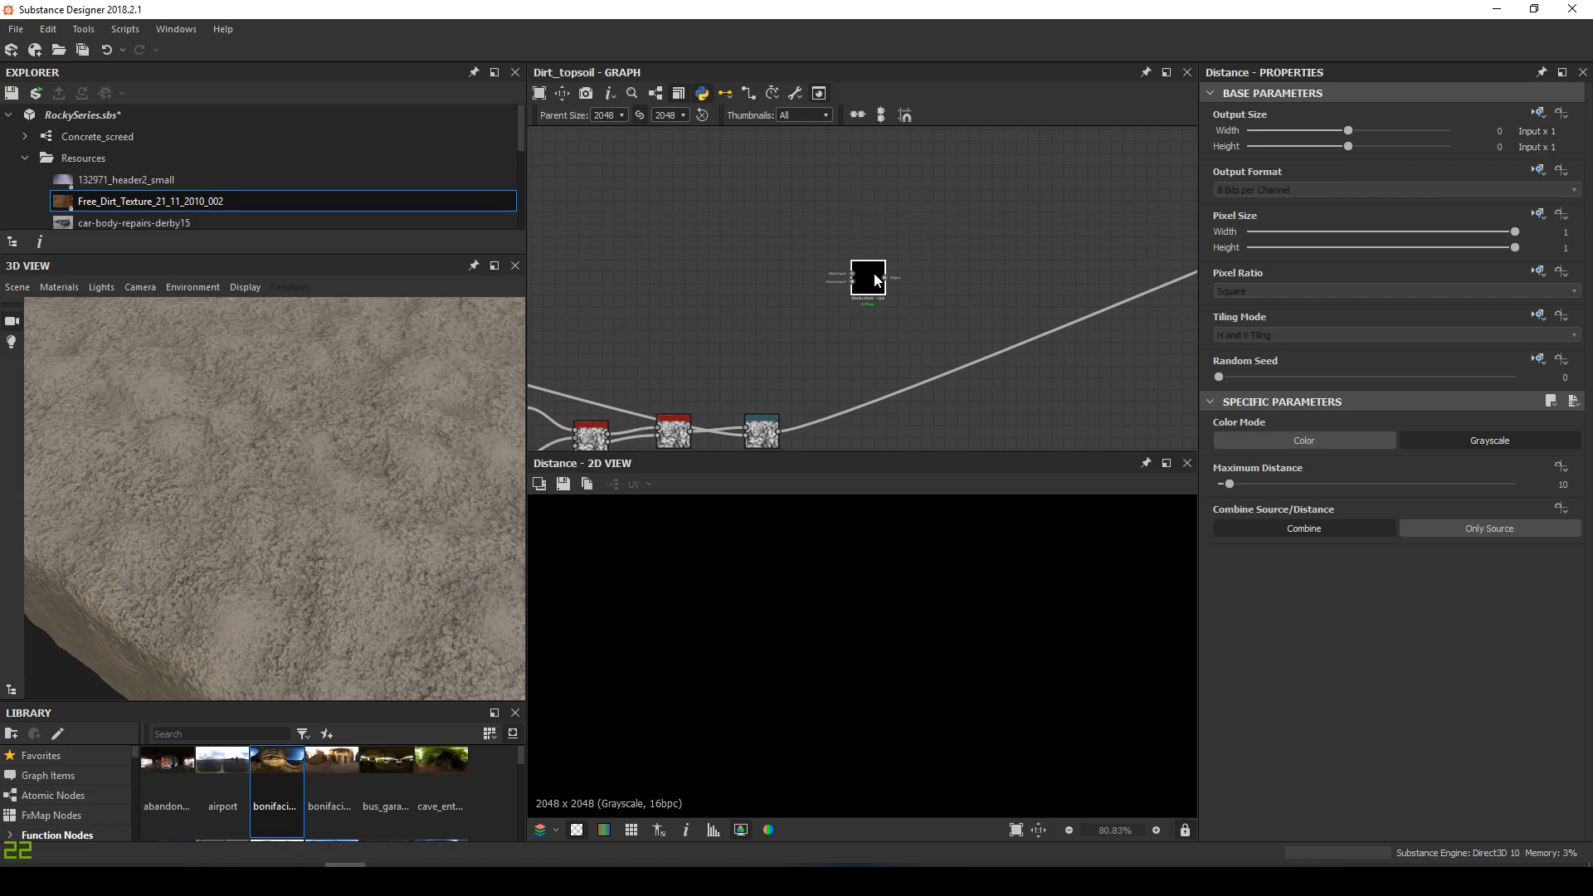
{"action": "left_click_drag", "start_coordinate": [1229, 486], "coordinate": [1515, 485]}
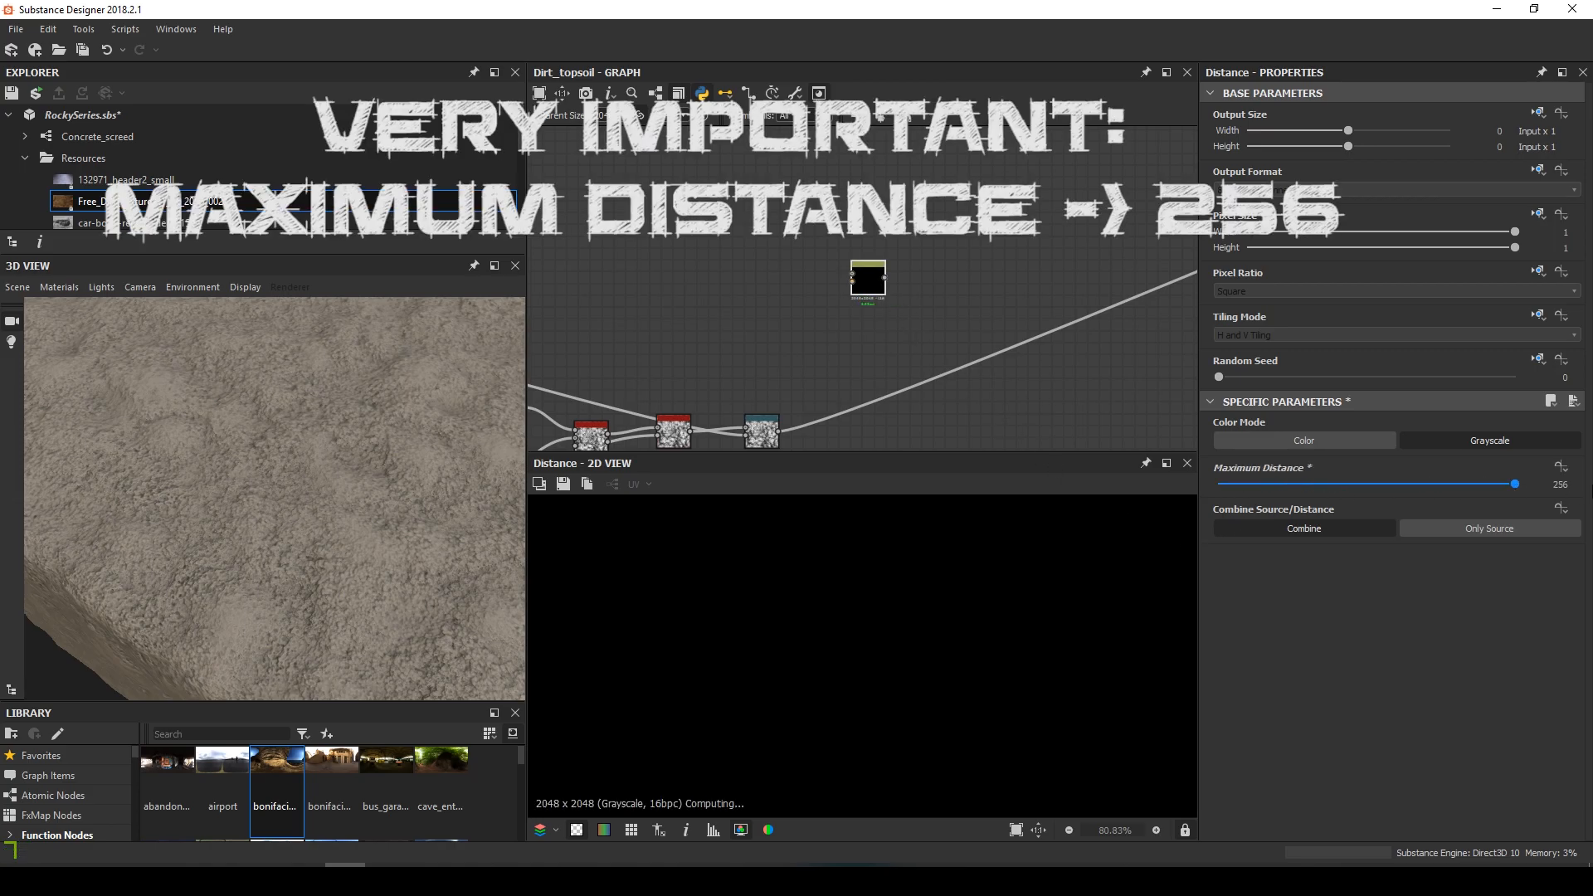
{"action": "scroll", "coordinate": [934, 565], "scroll_direction": "down", "scroll_amount": 5}
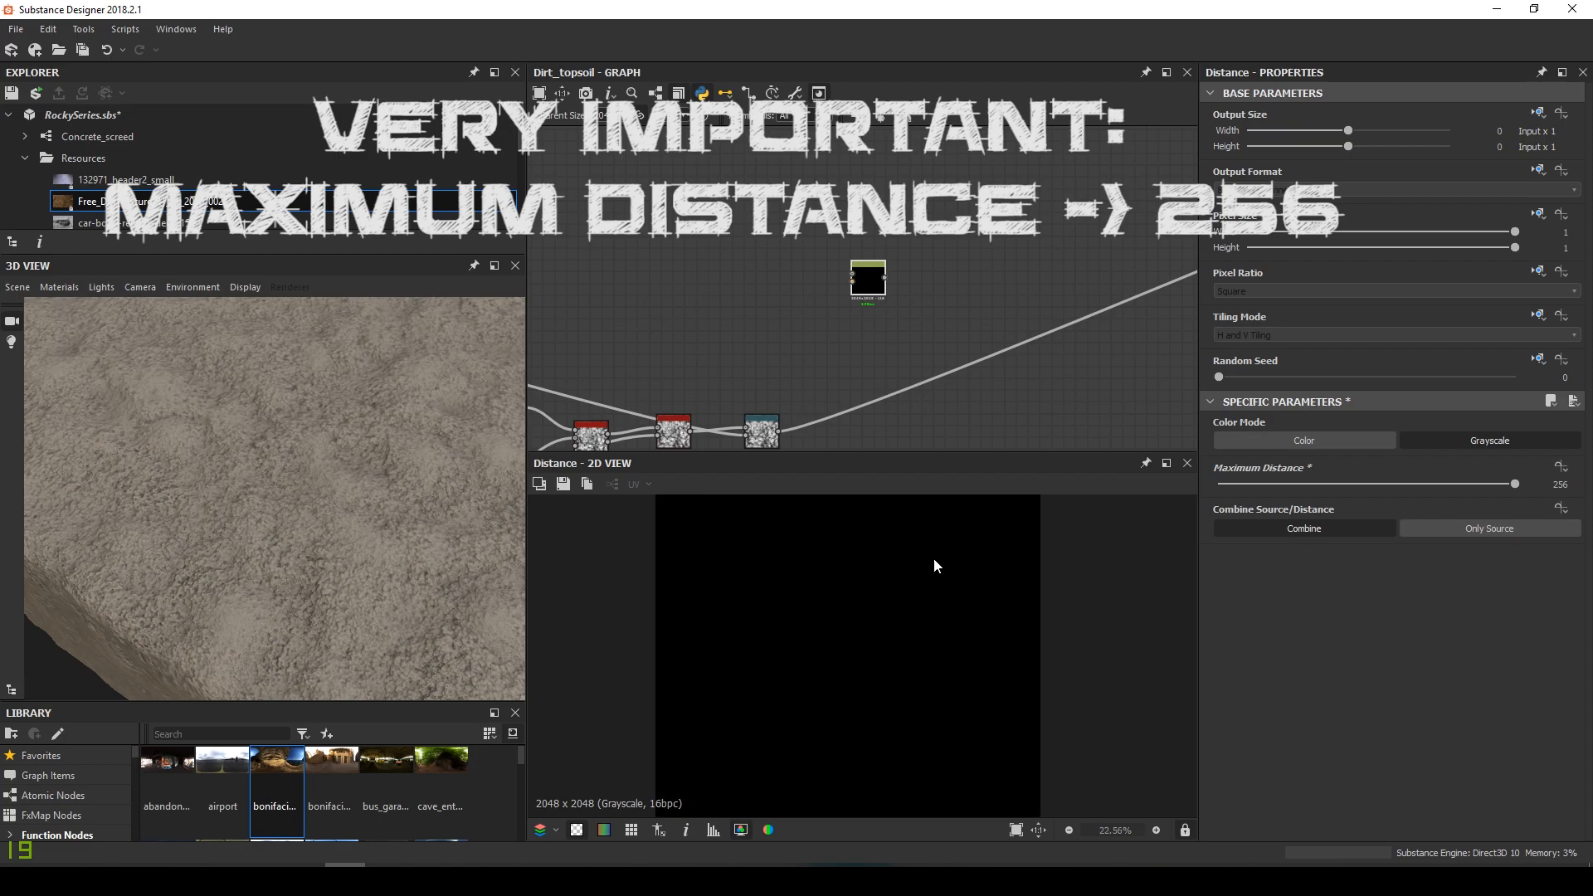
{"action": "middle_click_drag", "start_coordinate": [832, 358], "coordinate": [787, 349]}
Add a Histogram Scan (Position 0.6, Contrast 0.3) and wire it into Distance's Mask Input
{"action": "key", "text": "space"}
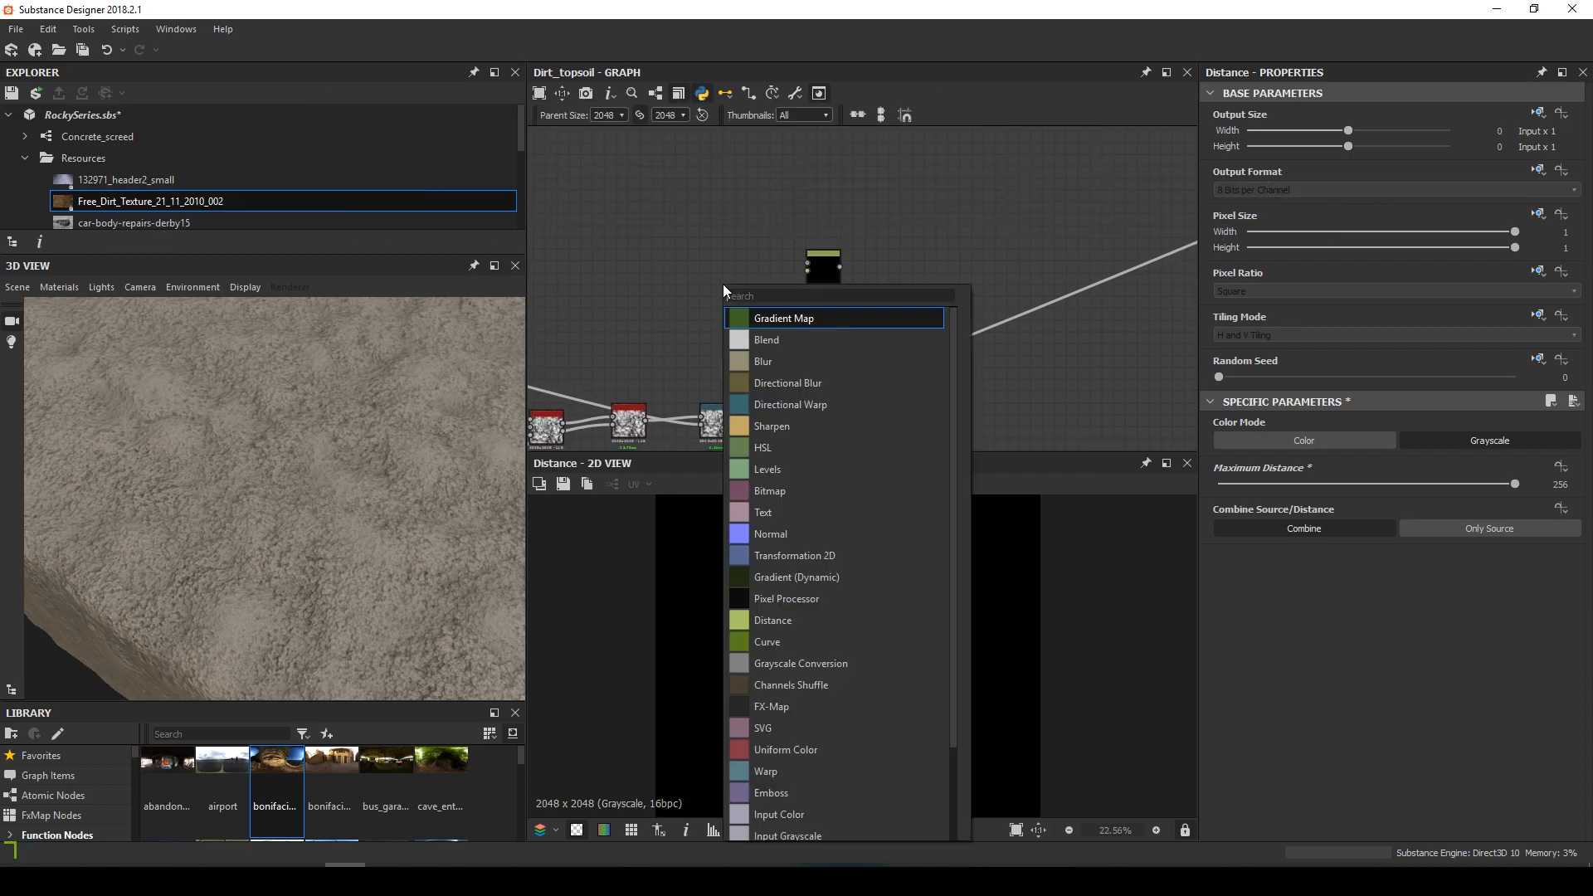
{"action": "type", "text": "hs"}
{"action": "key", "text": "Down"}
{"action": "key", "text": "Return"}
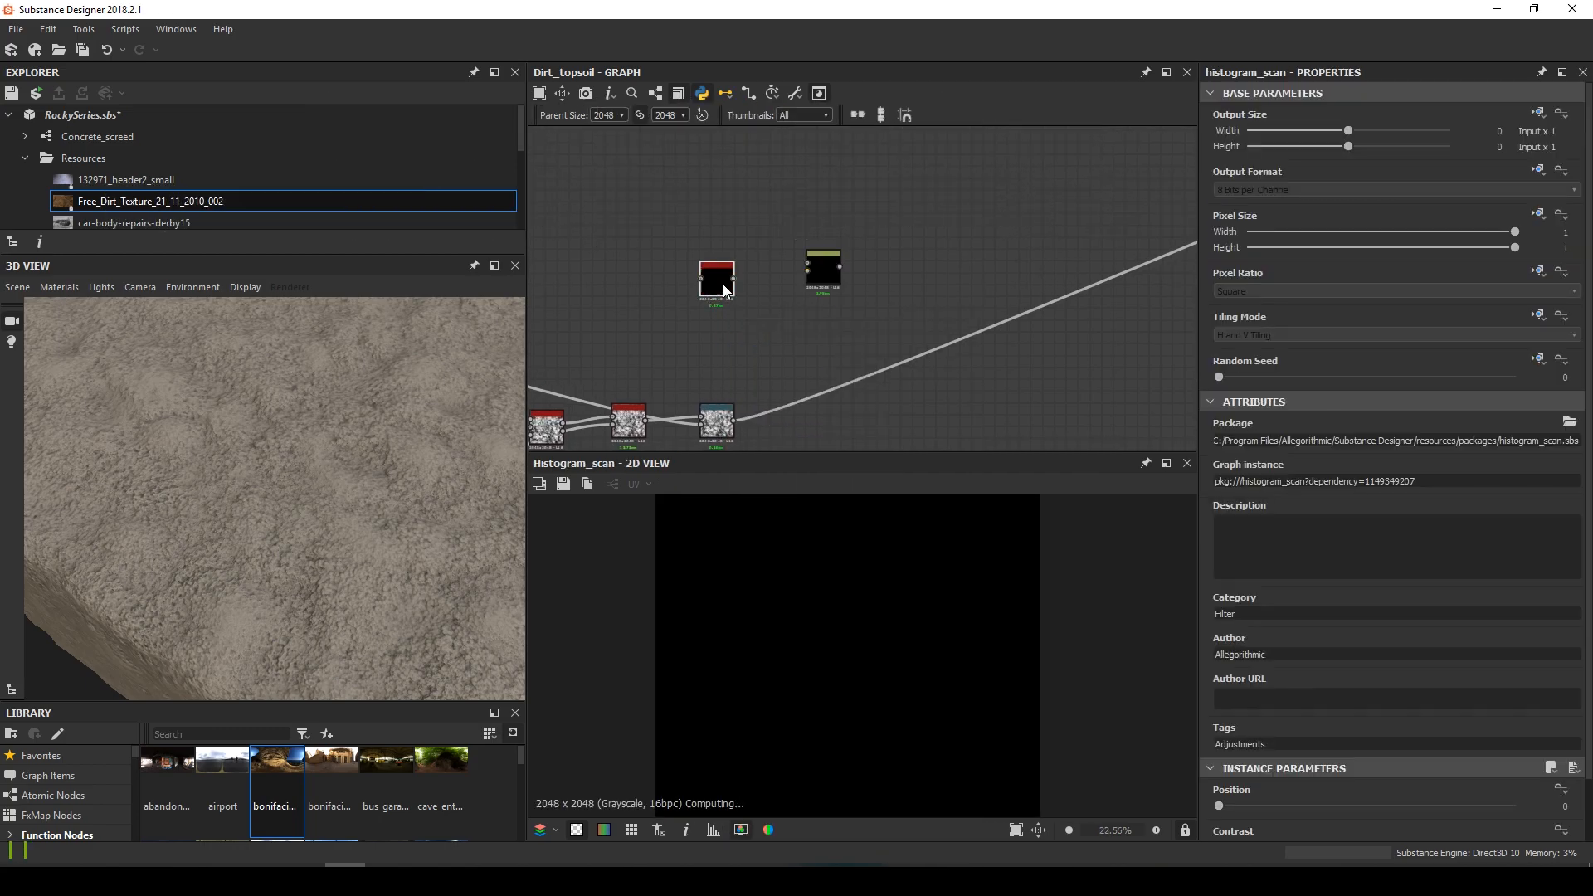
{"action": "left_click_drag", "start_coordinate": [815, 278], "coordinate": [851, 279]}
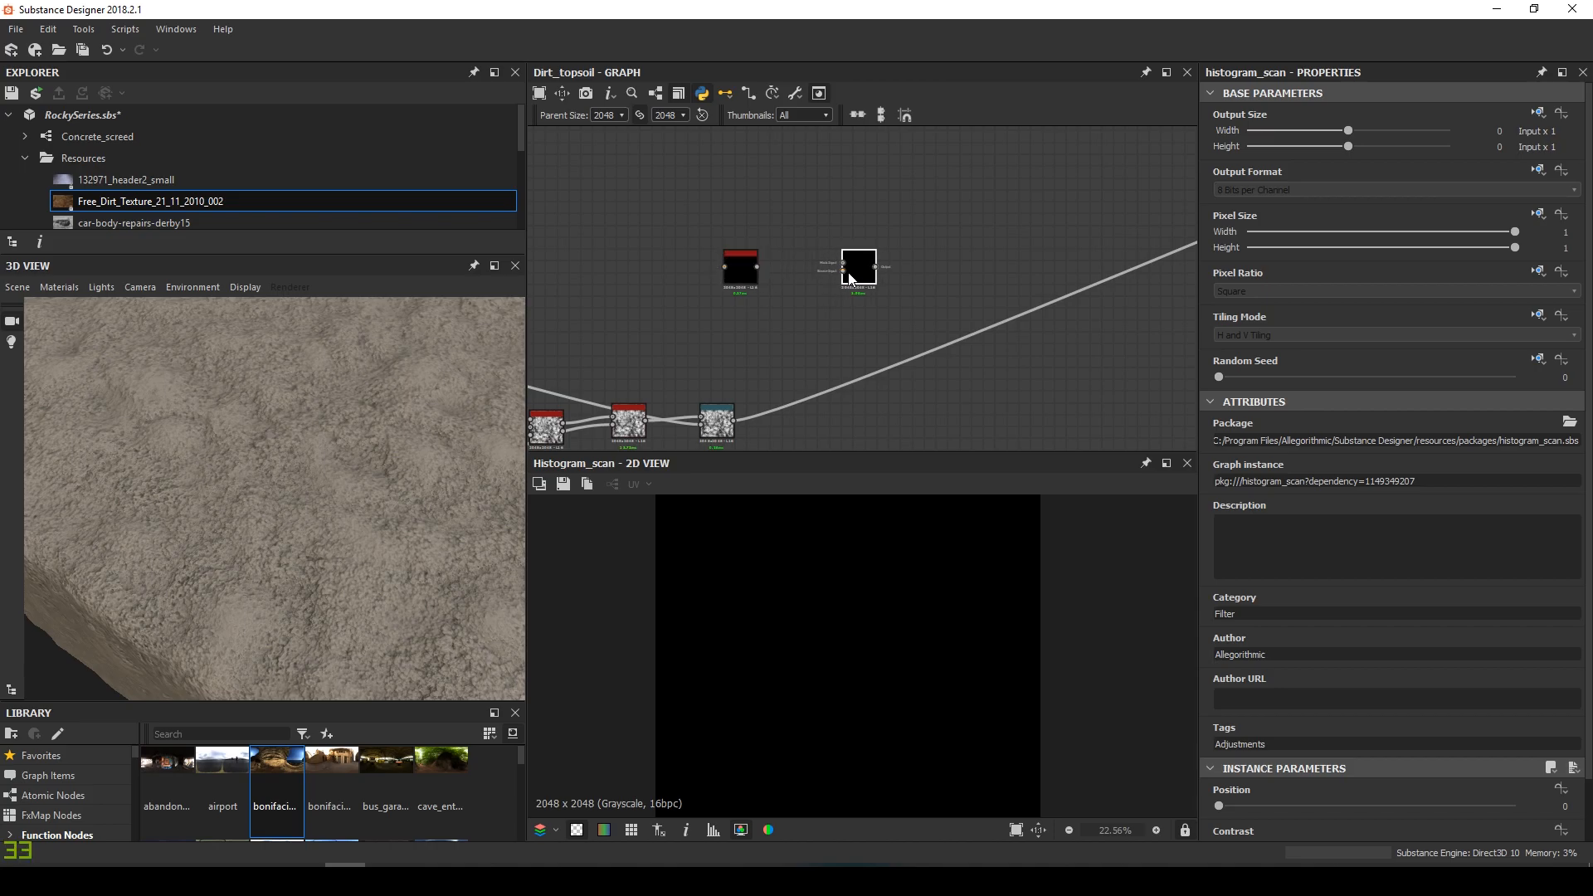
{"action": "left_click_drag", "start_coordinate": [752, 285], "coordinate": [774, 282]}
{"action": "scroll", "coordinate": [1415, 758], "scroll_direction": "down", "scroll_amount": 1}
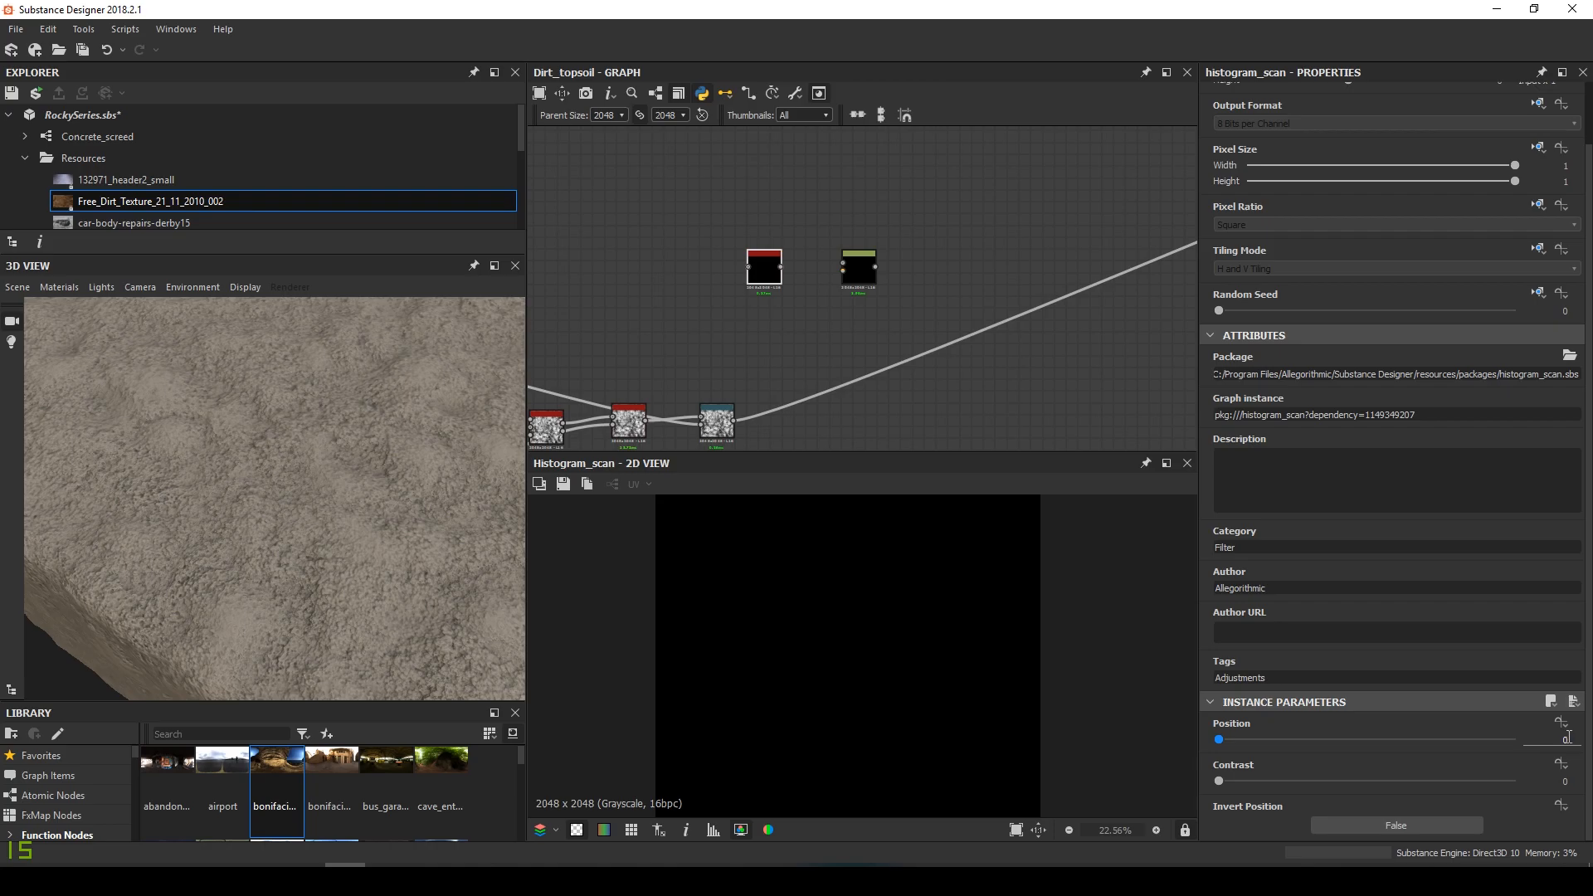
{"action": "key", "text": "Tab"}
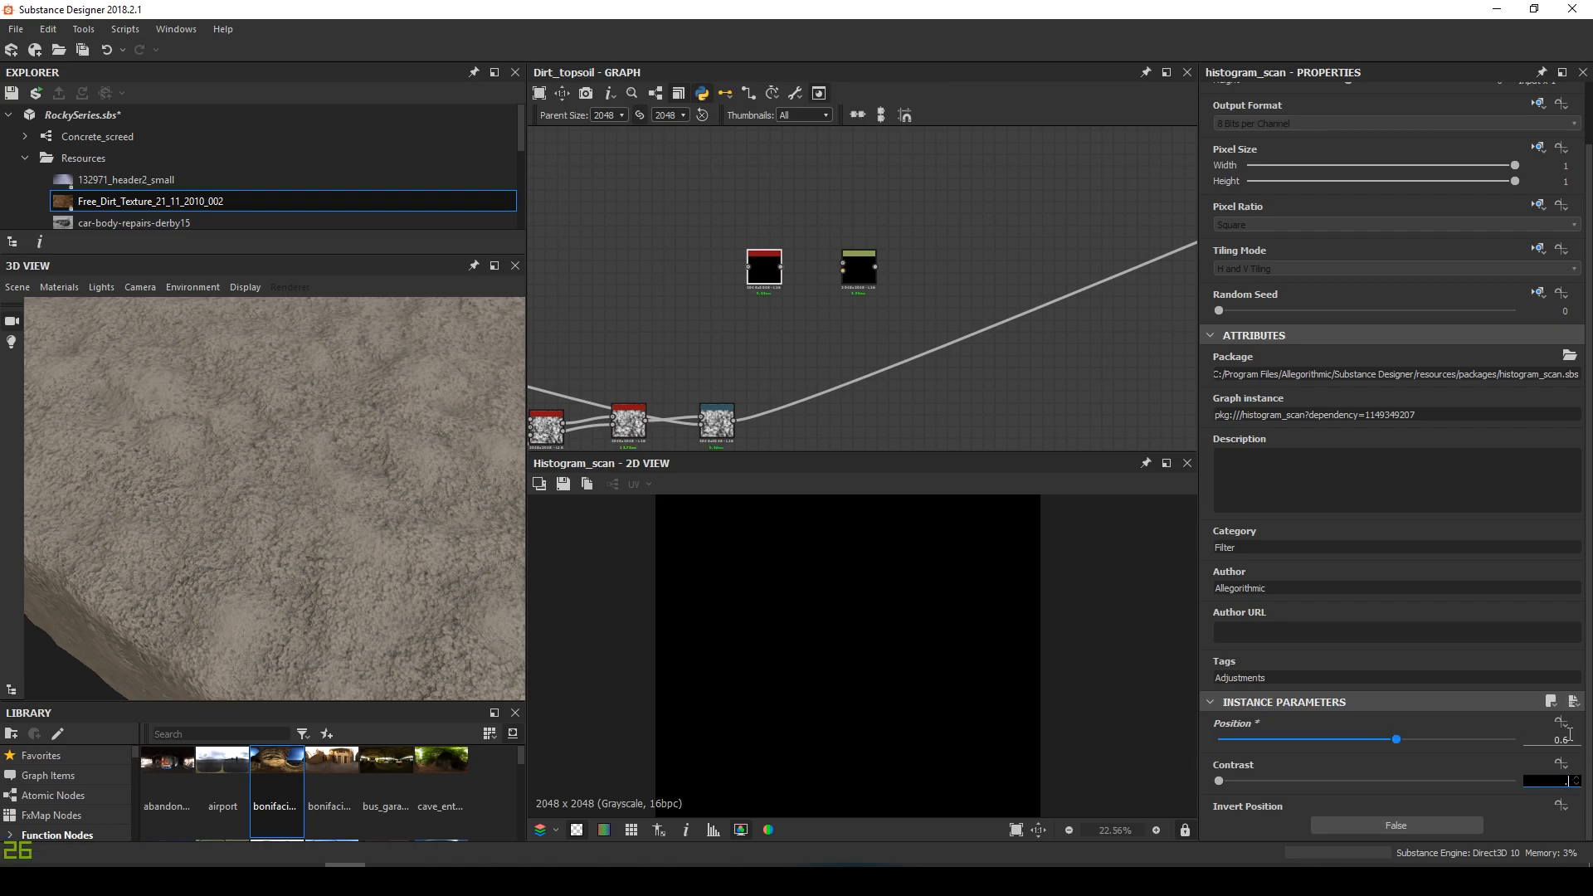
{"action": "left_click_drag", "start_coordinate": [734, 425], "coordinate": [843, 266]}
Connect the Directional Warp output to the Distance node's Source Input
{"action": "scroll", "coordinate": [846, 262], "scroll_direction": "up", "scroll_amount": 10}
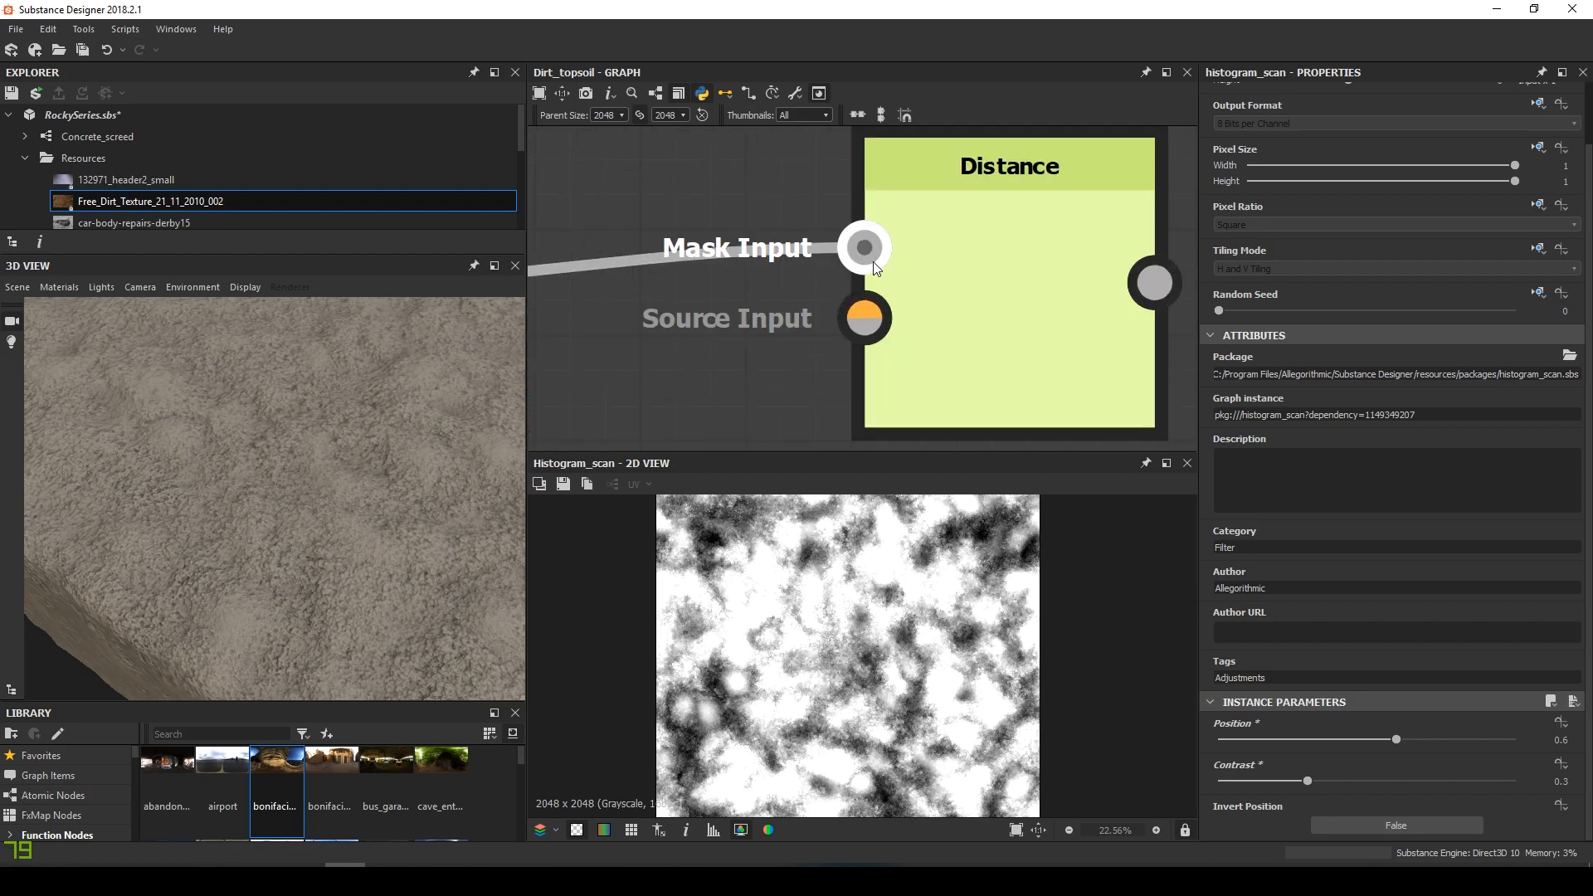
{"action": "scroll", "coordinate": [870, 259], "scroll_direction": "down", "scroll_amount": 4}
{"action": "middle_click_drag", "start_coordinate": [816, 310], "coordinate": [963, 293]}
{"action": "scroll", "coordinate": [962, 295], "scroll_direction": "down", "scroll_amount": 5}
{"action": "middle_click_drag", "start_coordinate": [868, 337], "coordinate": [779, 228]}
{"action": "middle_click_drag", "start_coordinate": [762, 368], "coordinate": [783, 417]}
{"action": "left_click", "coordinate": [617, 421]}
{"action": "left_click", "coordinate": [843, 293]}
{"action": "scroll", "coordinate": [843, 294], "scroll_direction": "down", "scroll_amount": 3}
{"action": "scroll", "coordinate": [843, 290], "scroll_direction": "down", "scroll_amount": 1}
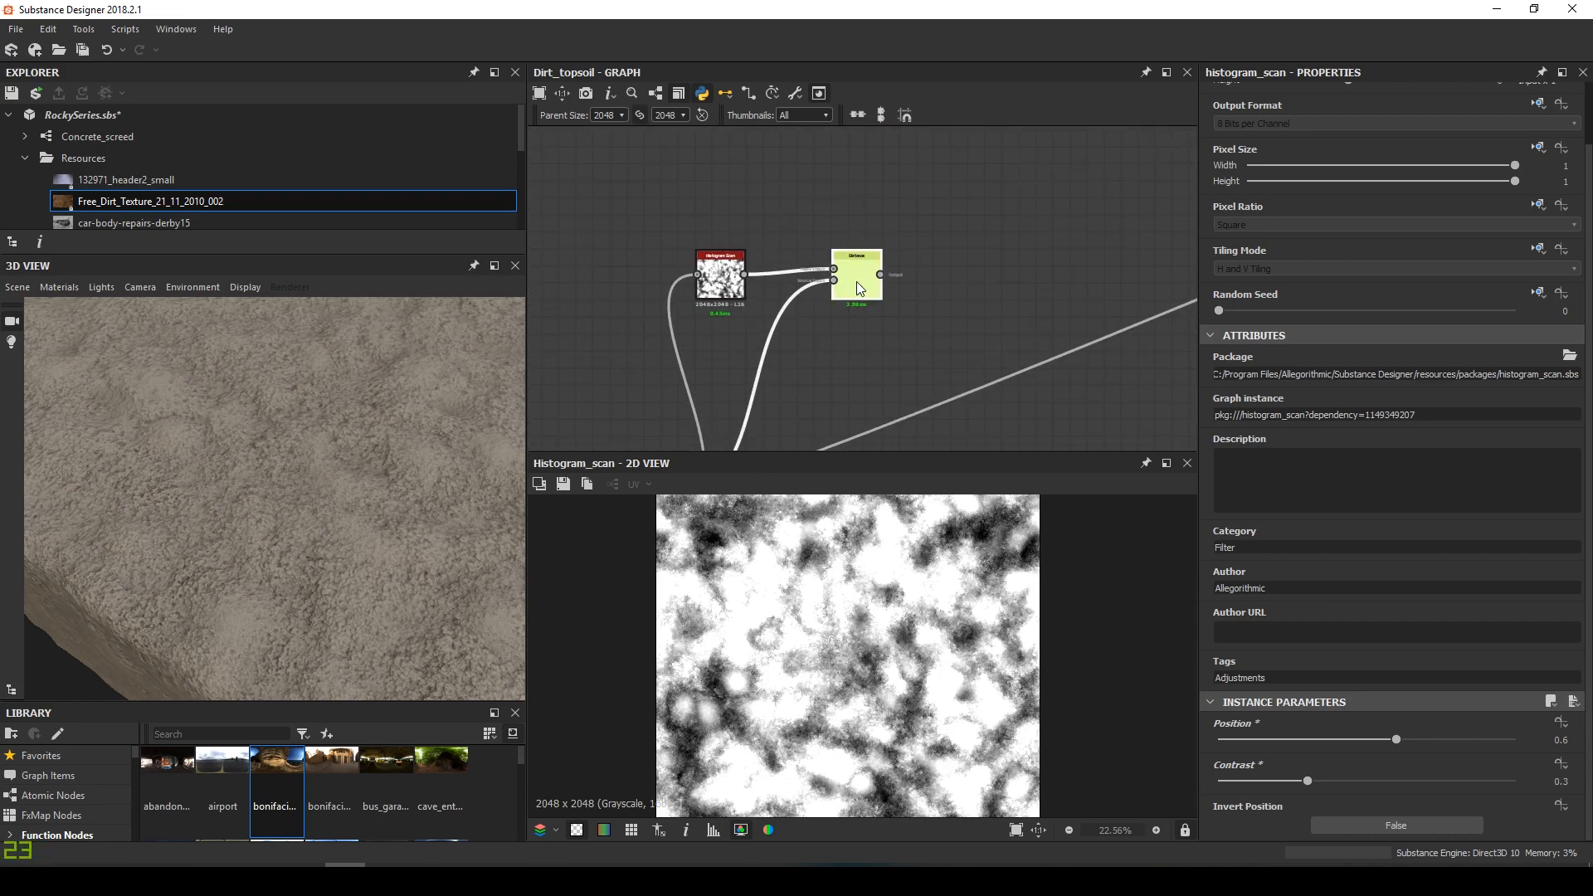
Preview the Distance result, inspect the distance map, and reselect the Distance node
{"action": "double_click", "coordinate": [856, 282]}
{"action": "scroll", "coordinate": [898, 645], "scroll_direction": "up", "scroll_amount": 8}
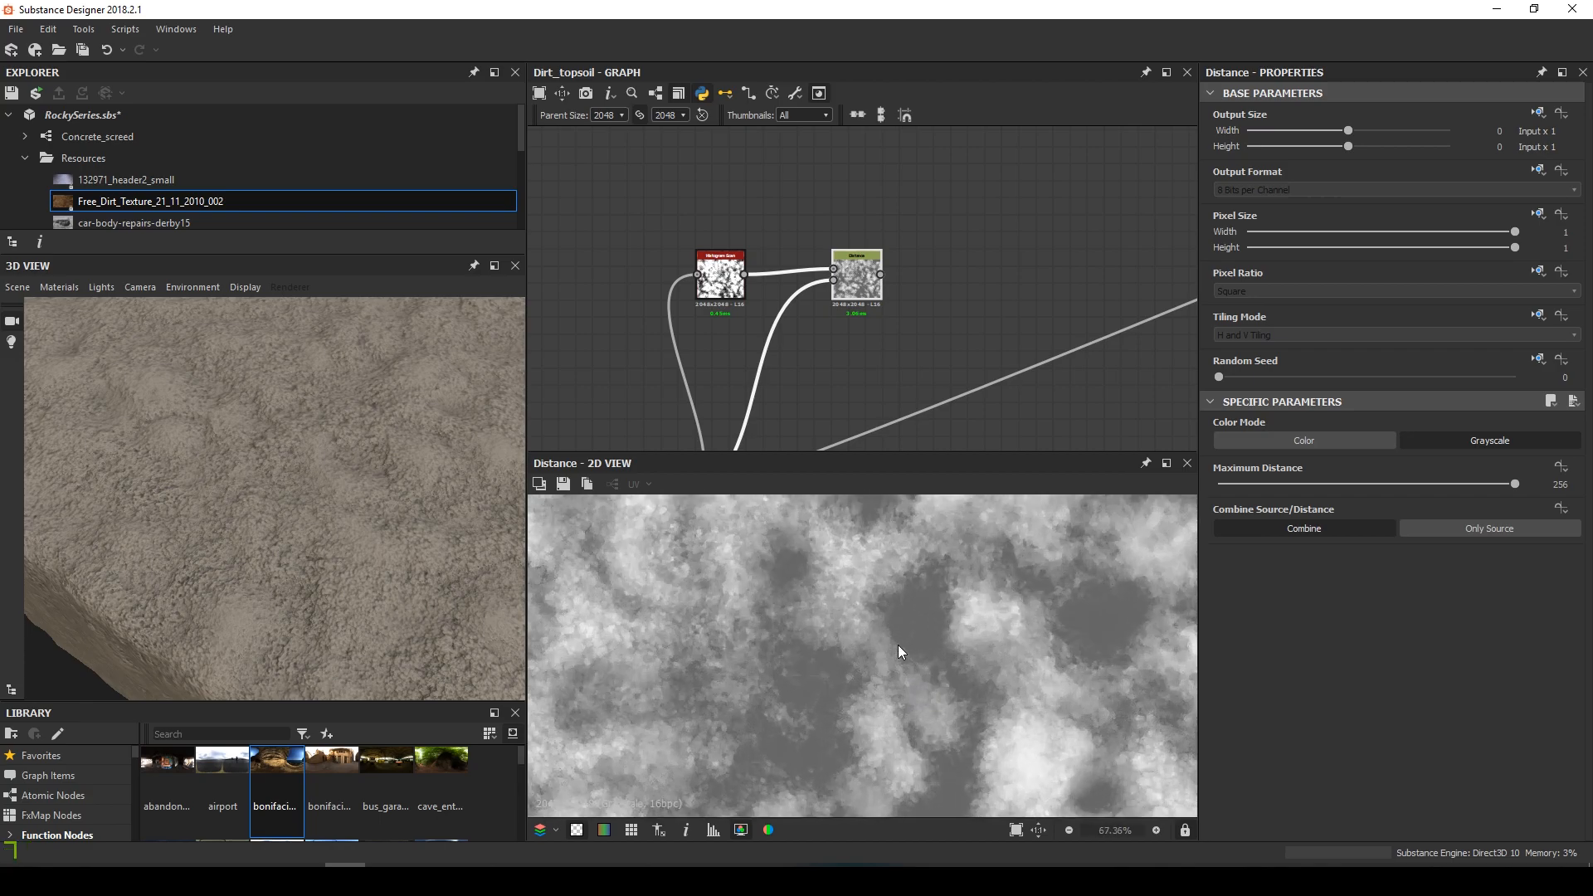
{"action": "scroll", "coordinate": [773, 669], "scroll_direction": "down", "scroll_amount": 2}
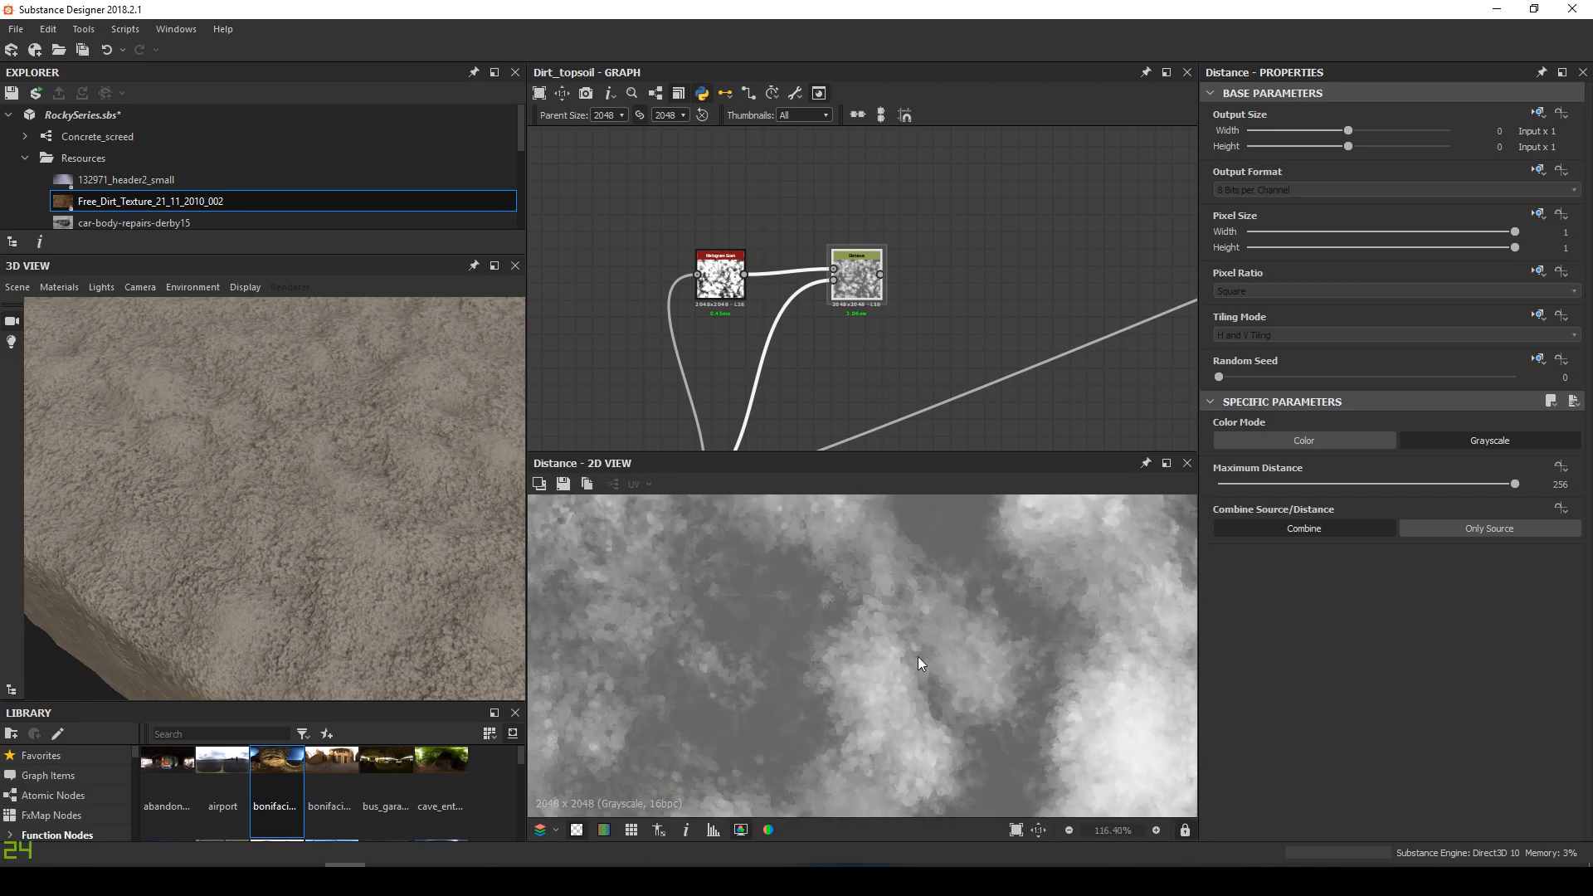
{"action": "middle_click_drag", "start_coordinate": [917, 655], "coordinate": [822, 715]}
{"action": "scroll", "coordinate": [854, 621], "scroll_direction": "up", "scroll_amount": 3}
{"action": "middle_click_drag", "start_coordinate": [943, 640], "coordinate": [670, 670]}
{"action": "scroll", "coordinate": [1030, 642], "scroll_direction": "down", "scroll_amount": 3}
{"action": "middle_click_drag", "start_coordinate": [1027, 641], "coordinate": [904, 642]}
{"action": "middle_click_drag", "start_coordinate": [907, 302], "coordinate": [759, 384]}
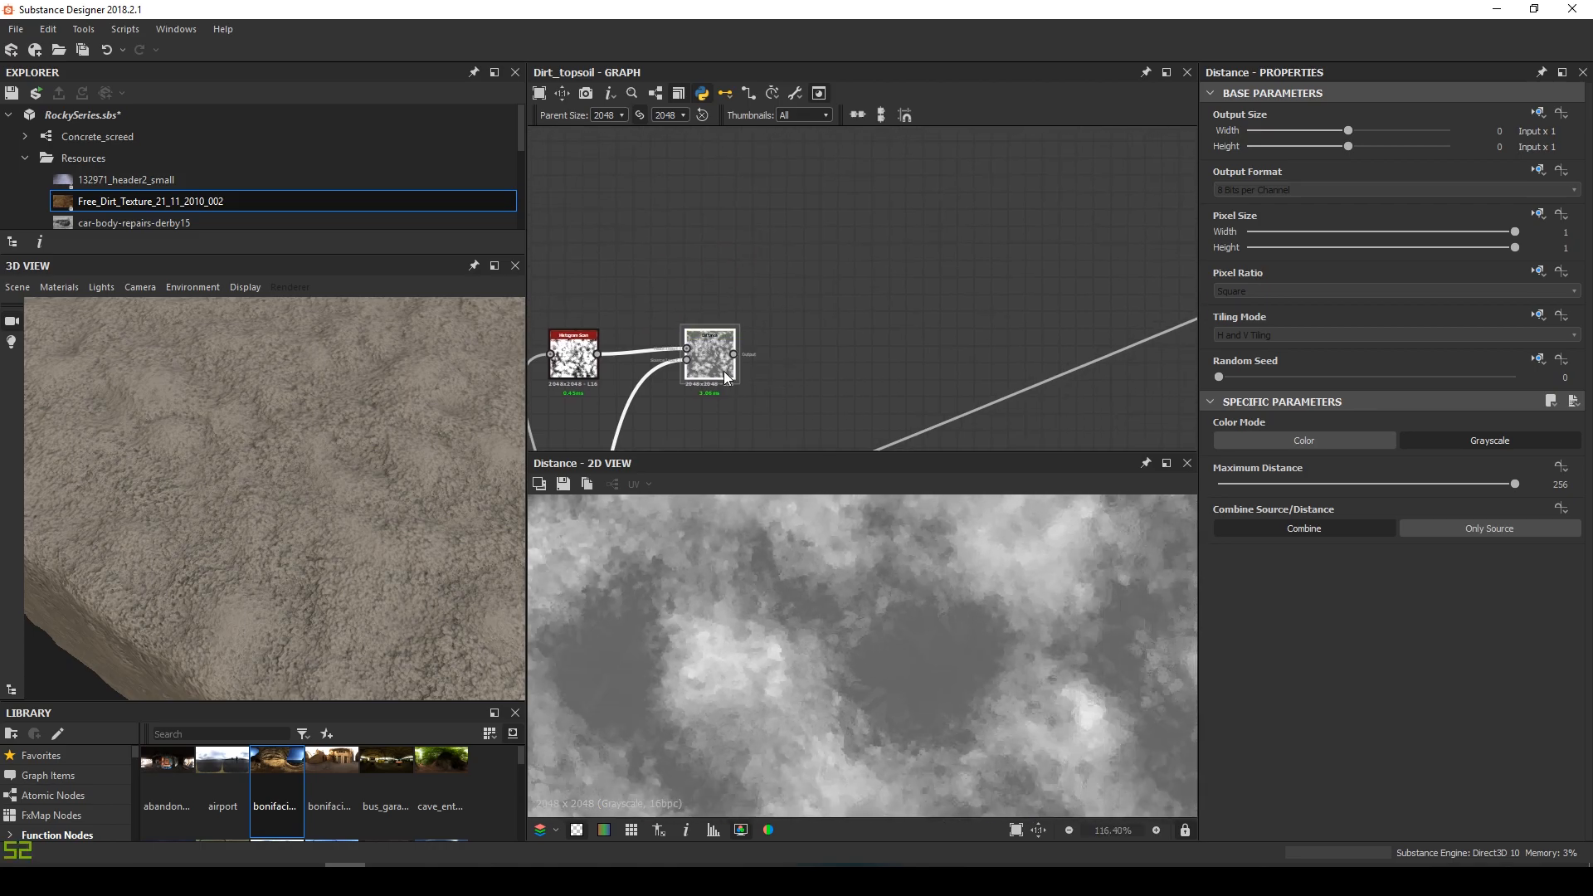
{"action": "key", "text": "space"}
{"action": "key", "text": "Escape"}
{"action": "scroll", "coordinate": [921, 650], "scroll_direction": "up", "scroll_amount": 4}
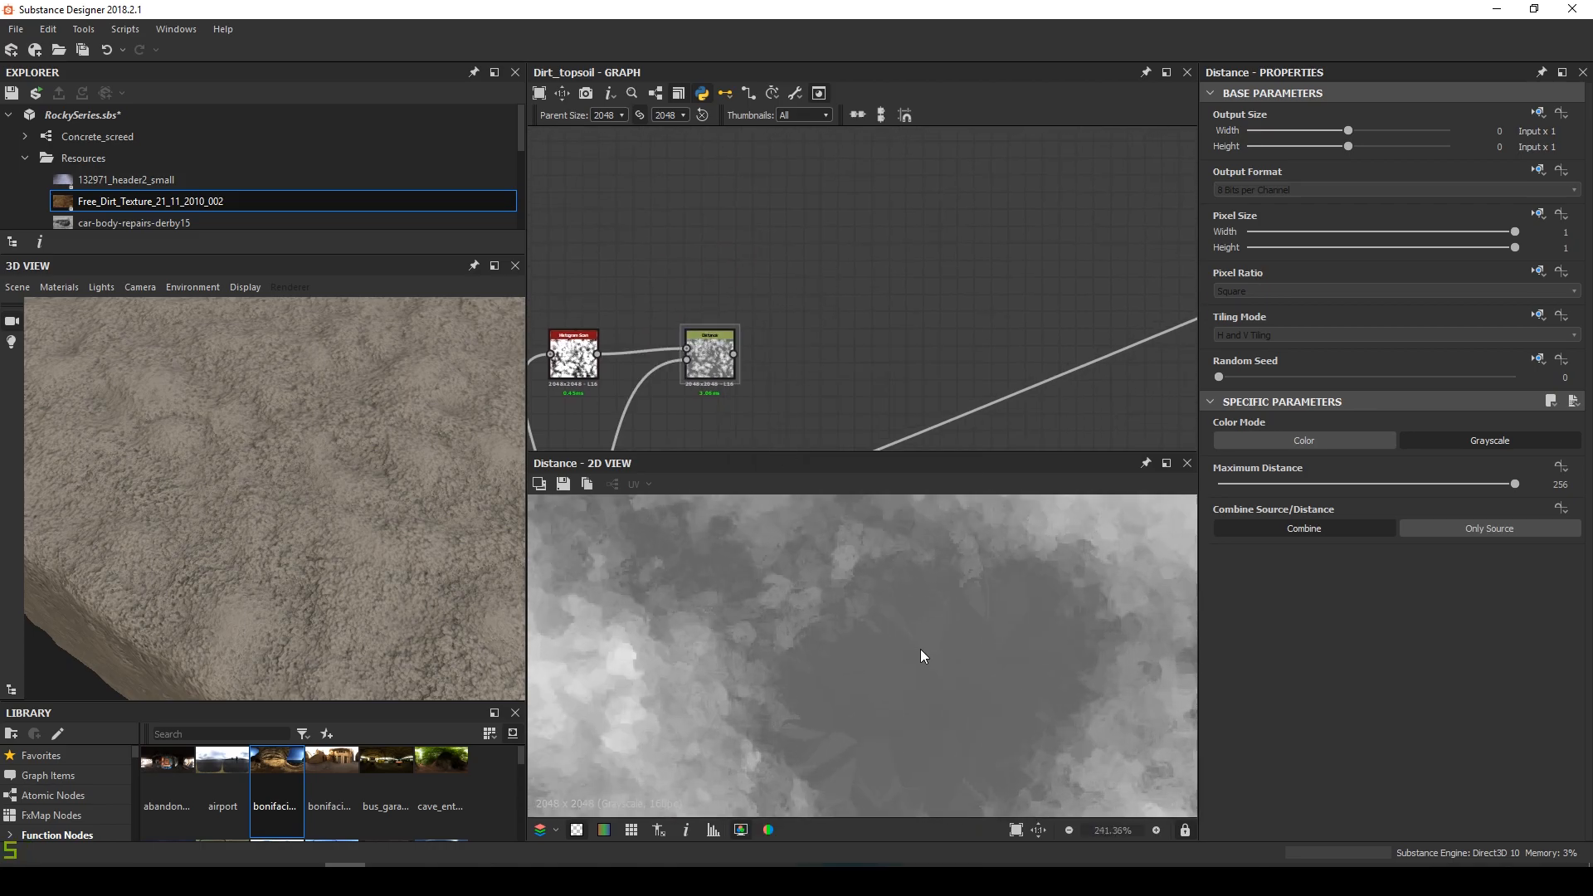
{"action": "left_click", "coordinate": [719, 357]}
Insert an Edge Detect node after Distance via the 'edg' search
{"action": "key", "text": "space"}
{"action": "type", "text": "edg"}
{"action": "key", "text": "Return"}
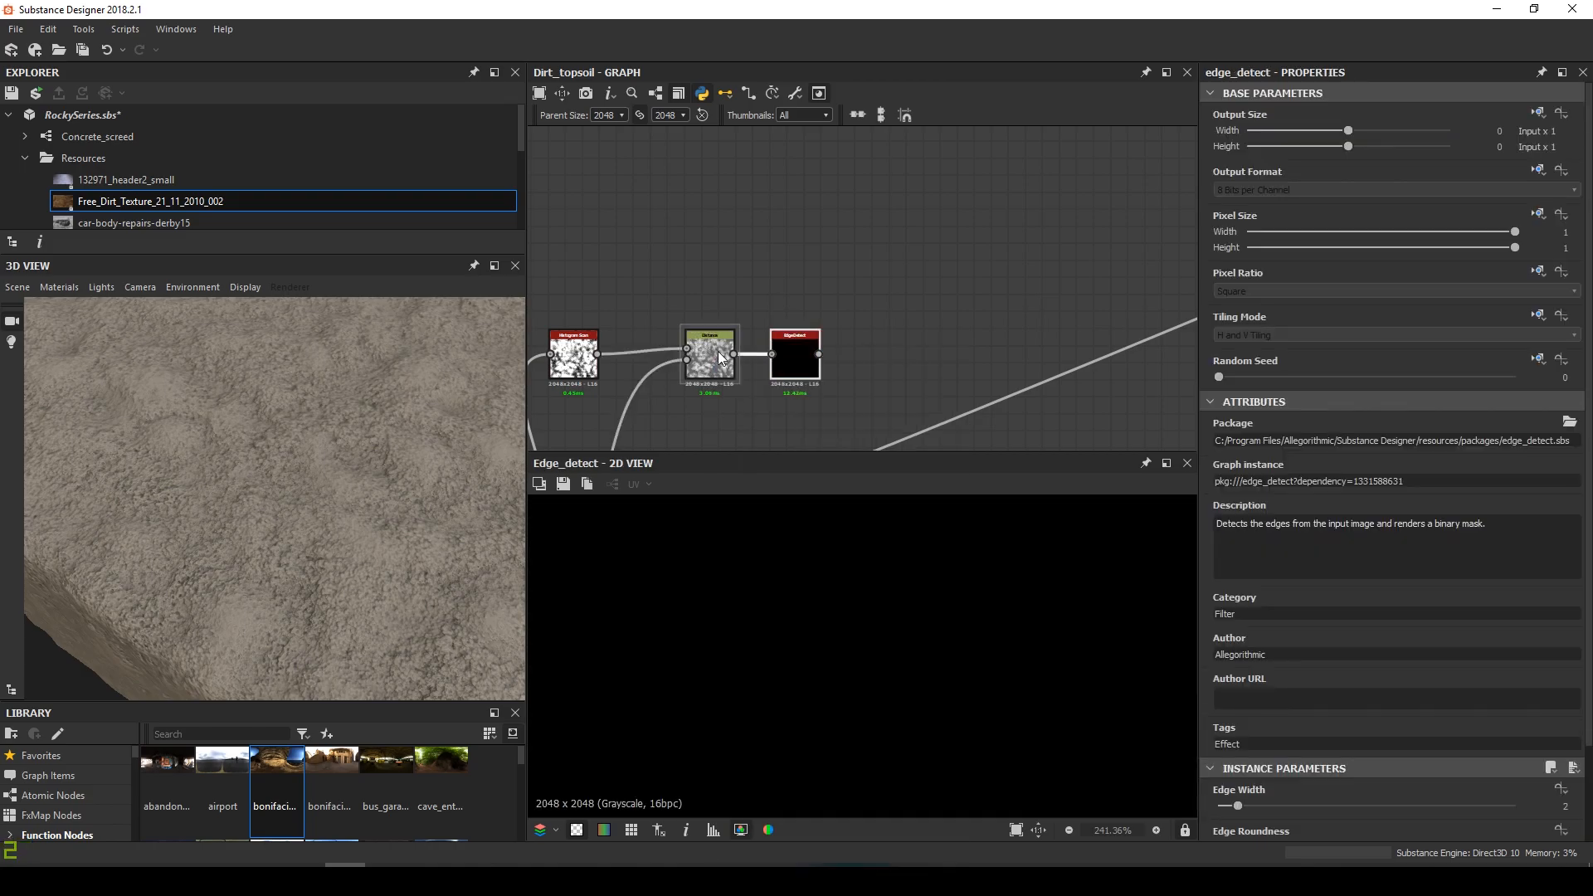
{"action": "scroll", "coordinate": [1362, 734], "scroll_direction": "down", "scroll_amount": 2}
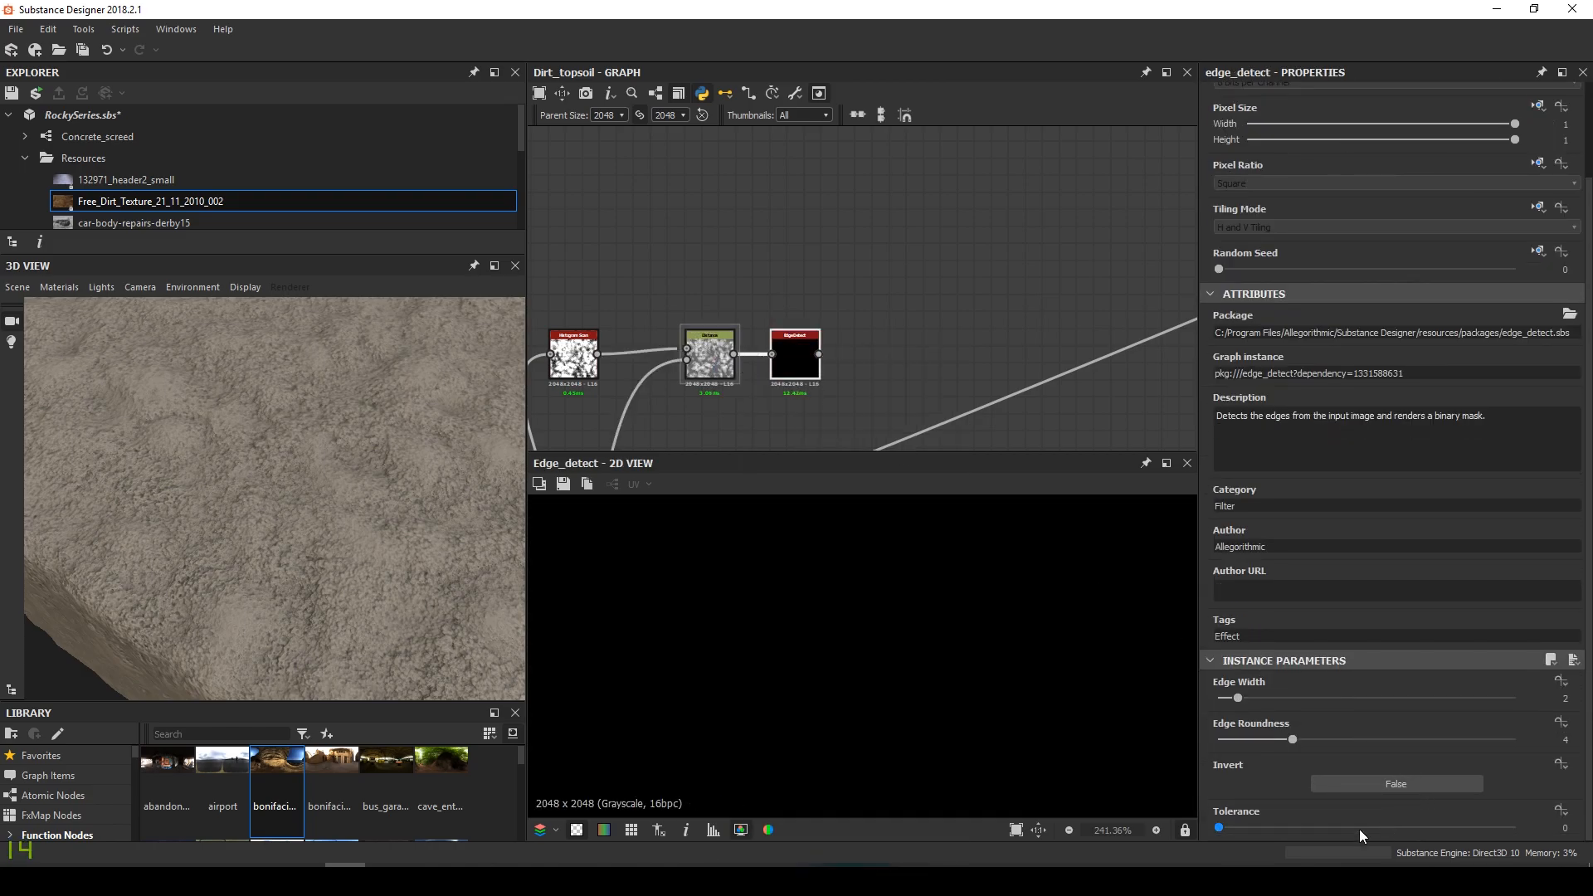
Set Edge Detect Tolerance to 1, Edge Width to 1 and Edge Roundness to 0
{"action": "left_click_drag", "start_coordinate": [1269, 826], "coordinate": [1525, 823]}
{"action": "scroll", "coordinate": [1019, 676], "scroll_direction": "down", "scroll_amount": 4}
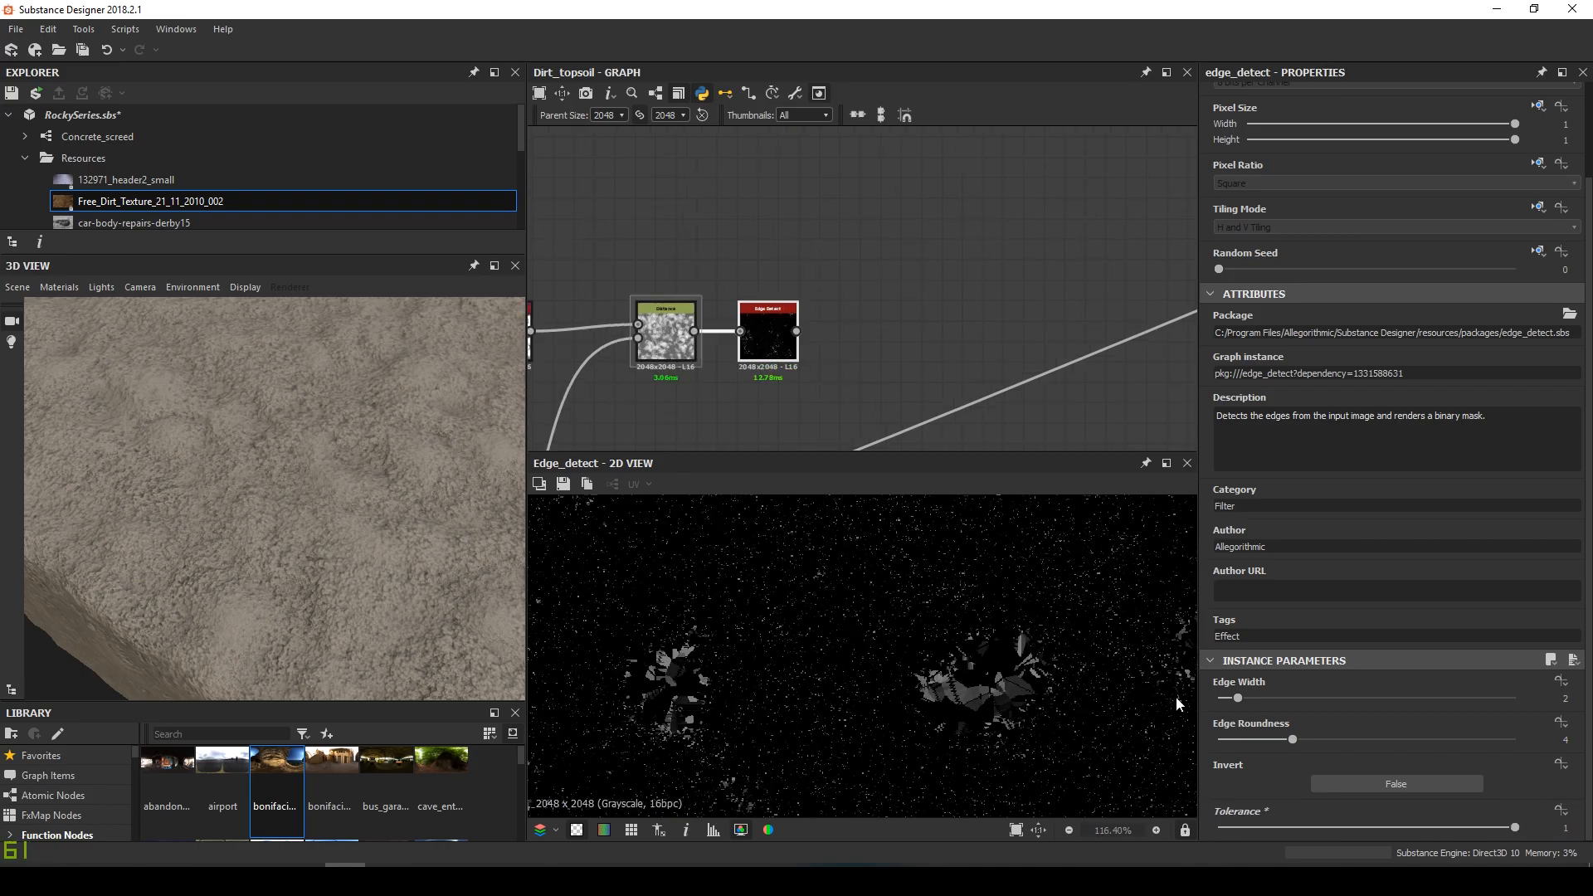
{"action": "left_click_drag", "start_coordinate": [1243, 701], "coordinate": [1207, 707]}
{"action": "left_click_drag", "start_coordinate": [1292, 739], "coordinate": [1194, 742]}
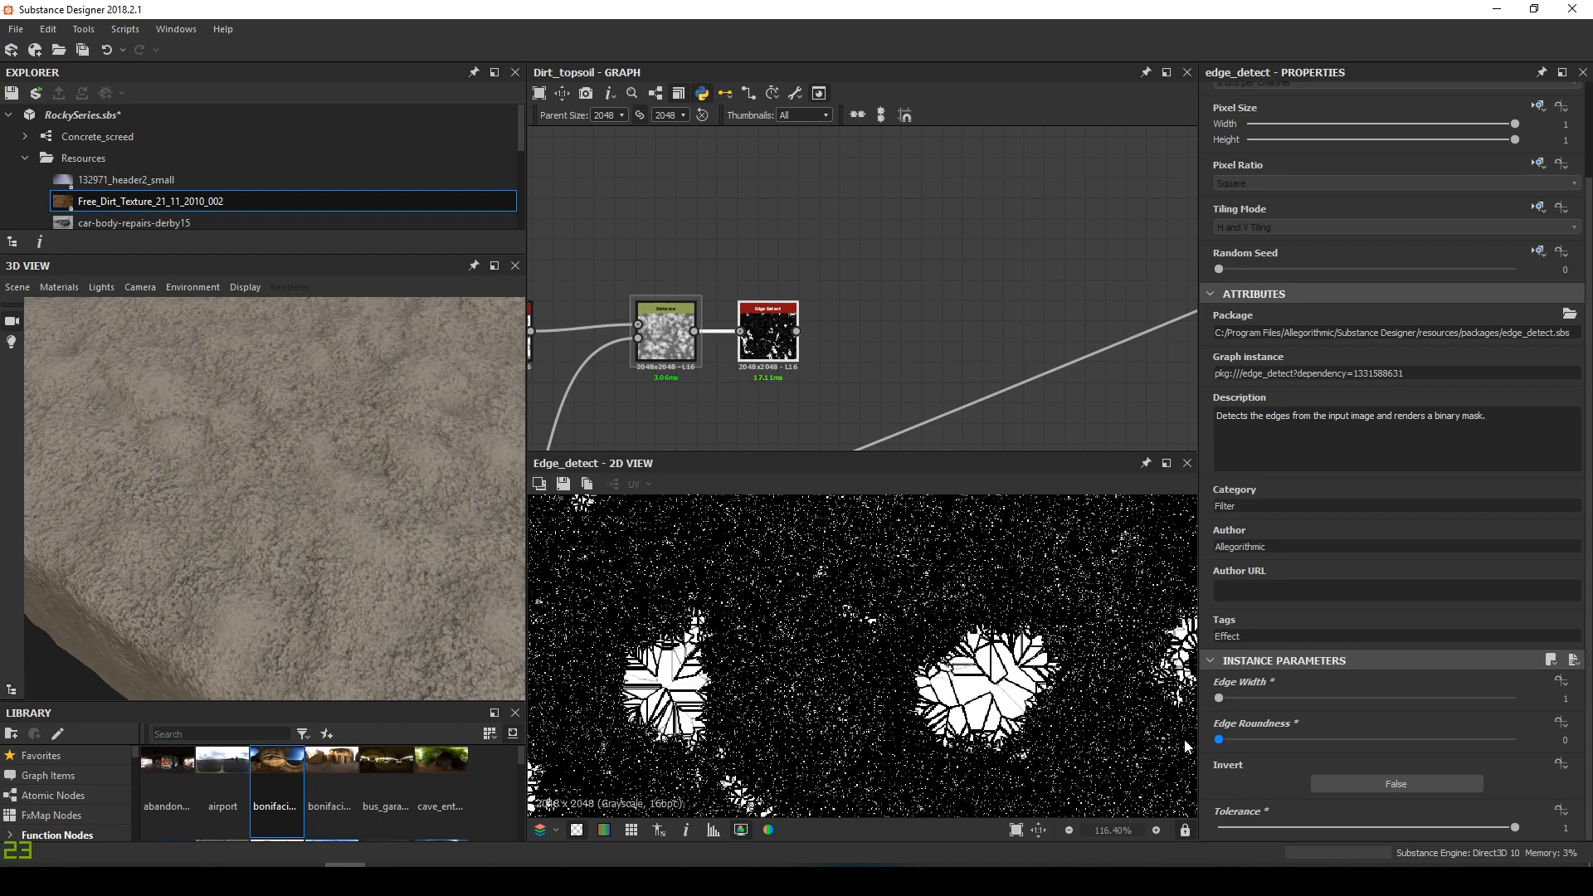
{"action": "scroll", "coordinate": [756, 674], "scroll_direction": "down", "scroll_amount": 4}
{"action": "scroll", "coordinate": [756, 674], "scroll_direction": "up", "scroll_amount": 3}
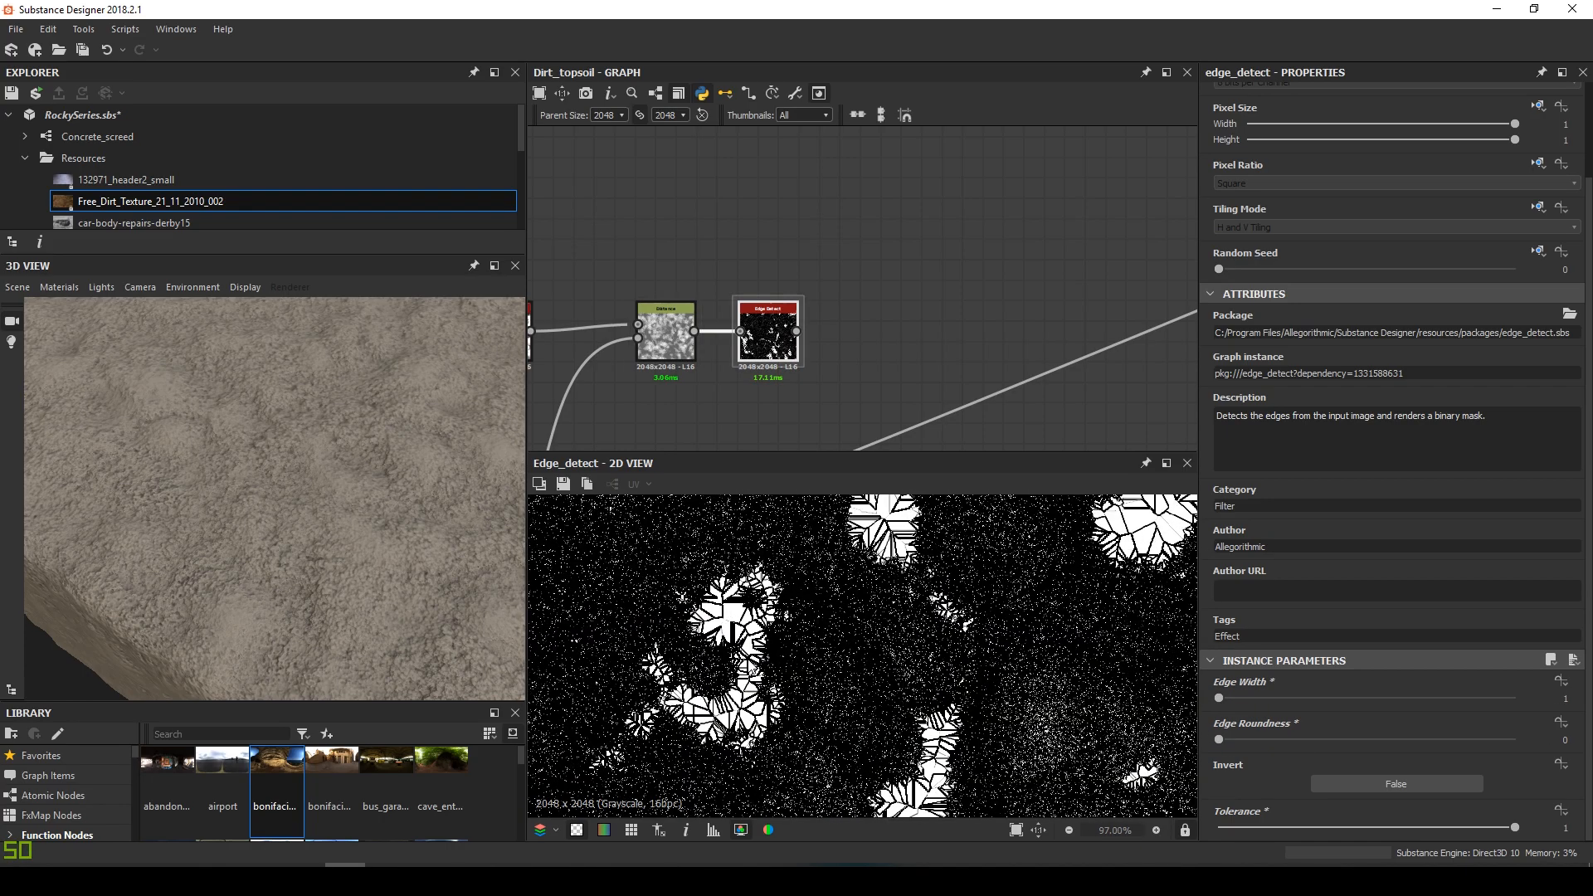
{"action": "scroll", "coordinate": [756, 674], "scroll_direction": "down", "scroll_amount": 4}
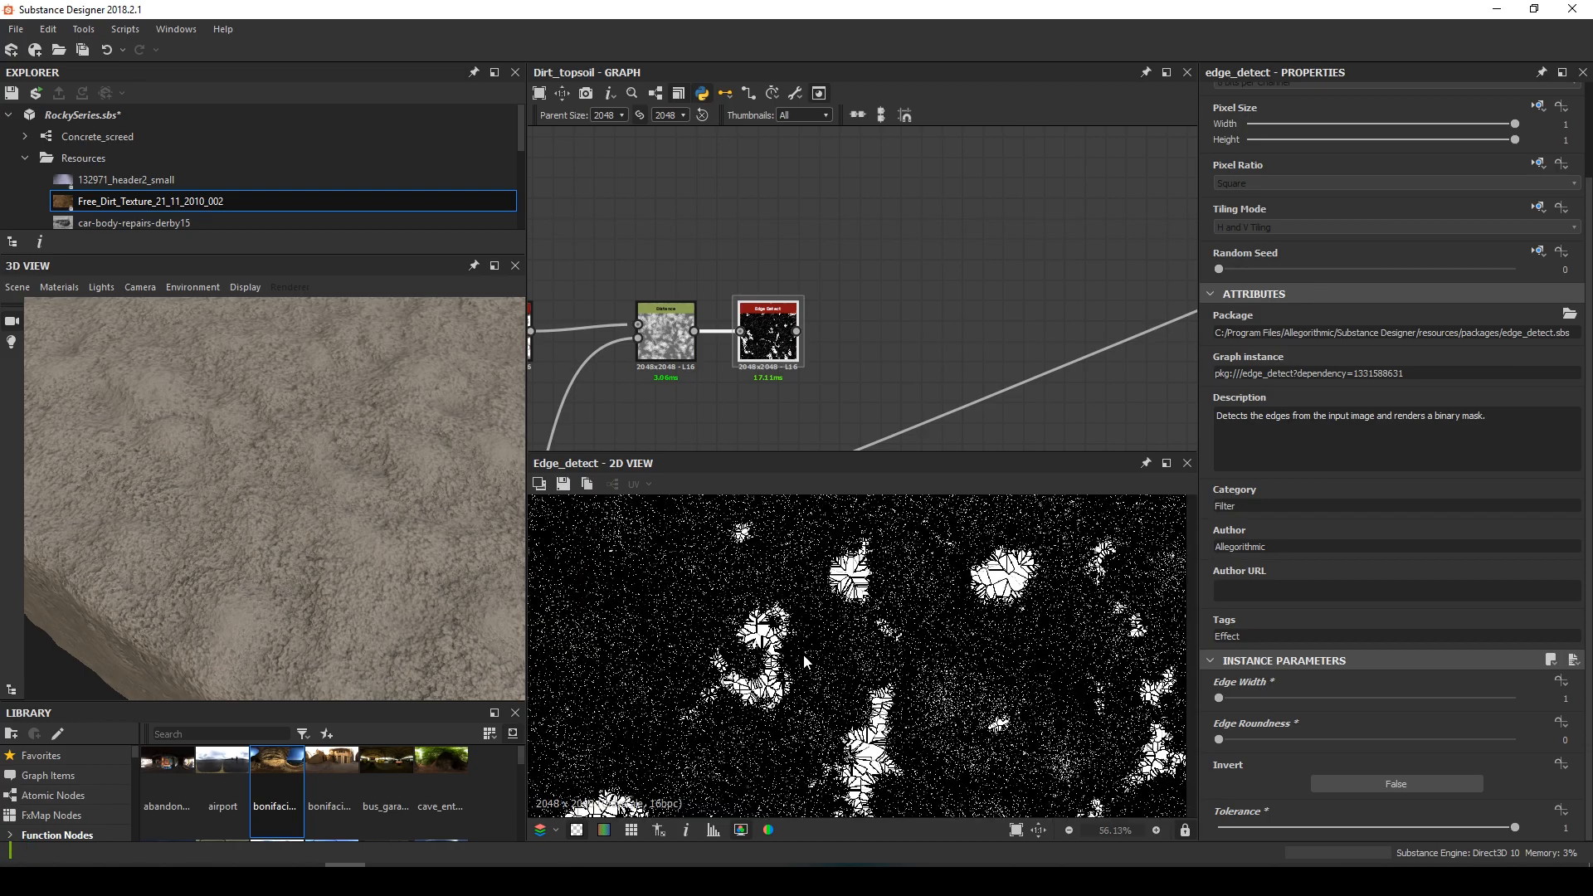
{"action": "scroll", "coordinate": [753, 628], "scroll_direction": "up", "scroll_amount": 3}
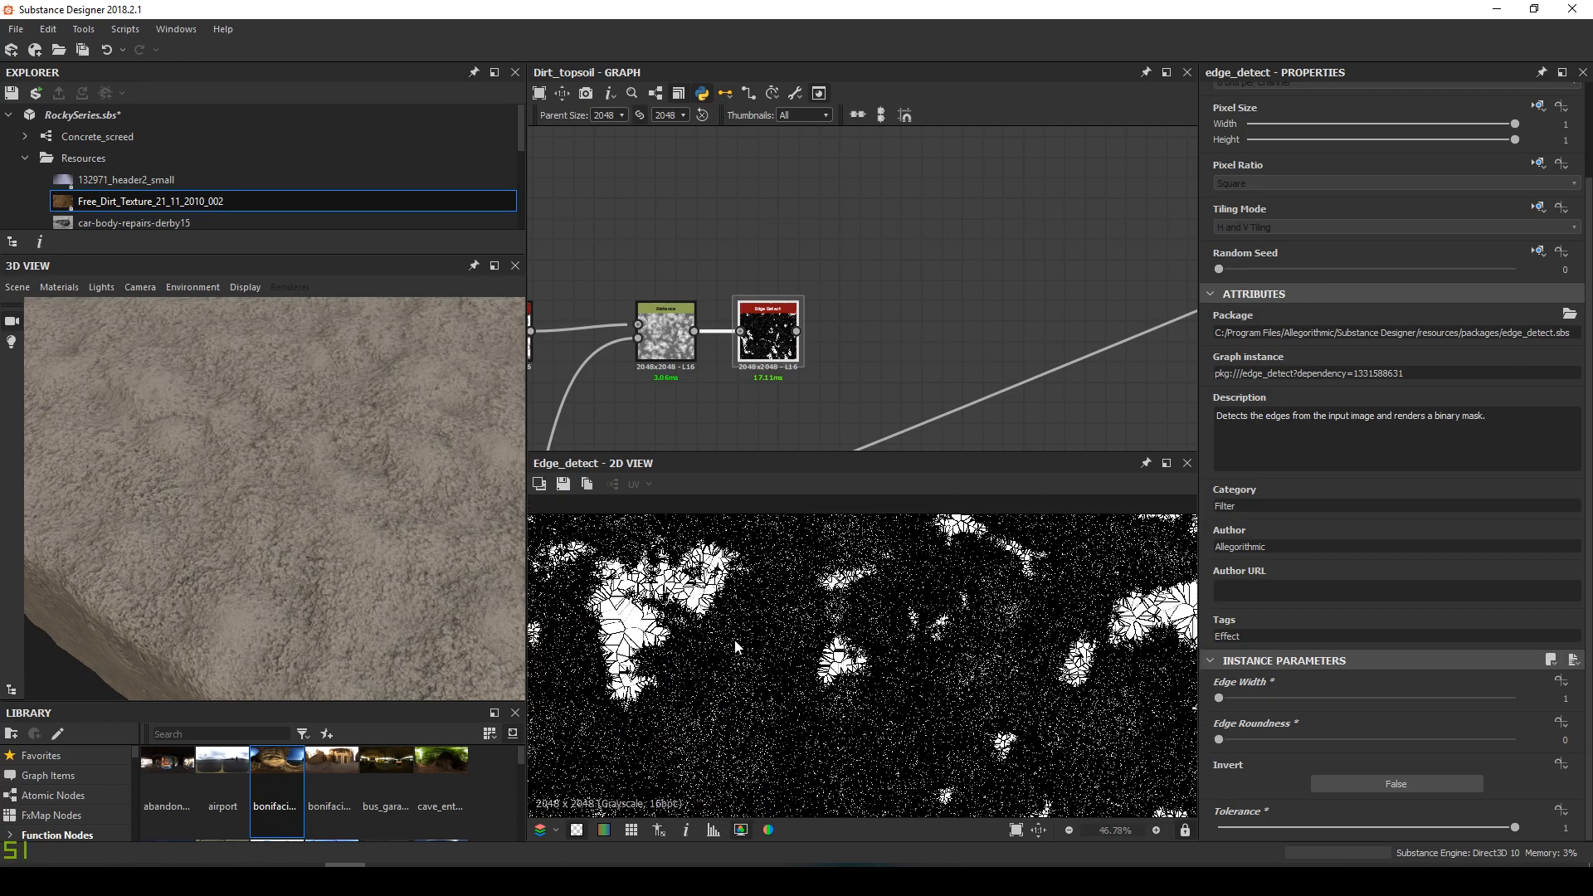
{"action": "scroll", "coordinate": [601, 712], "scroll_direction": "down", "scroll_amount": 6}
{"action": "scroll", "coordinate": [974, 615], "scroll_direction": "up", "scroll_amount": 4}
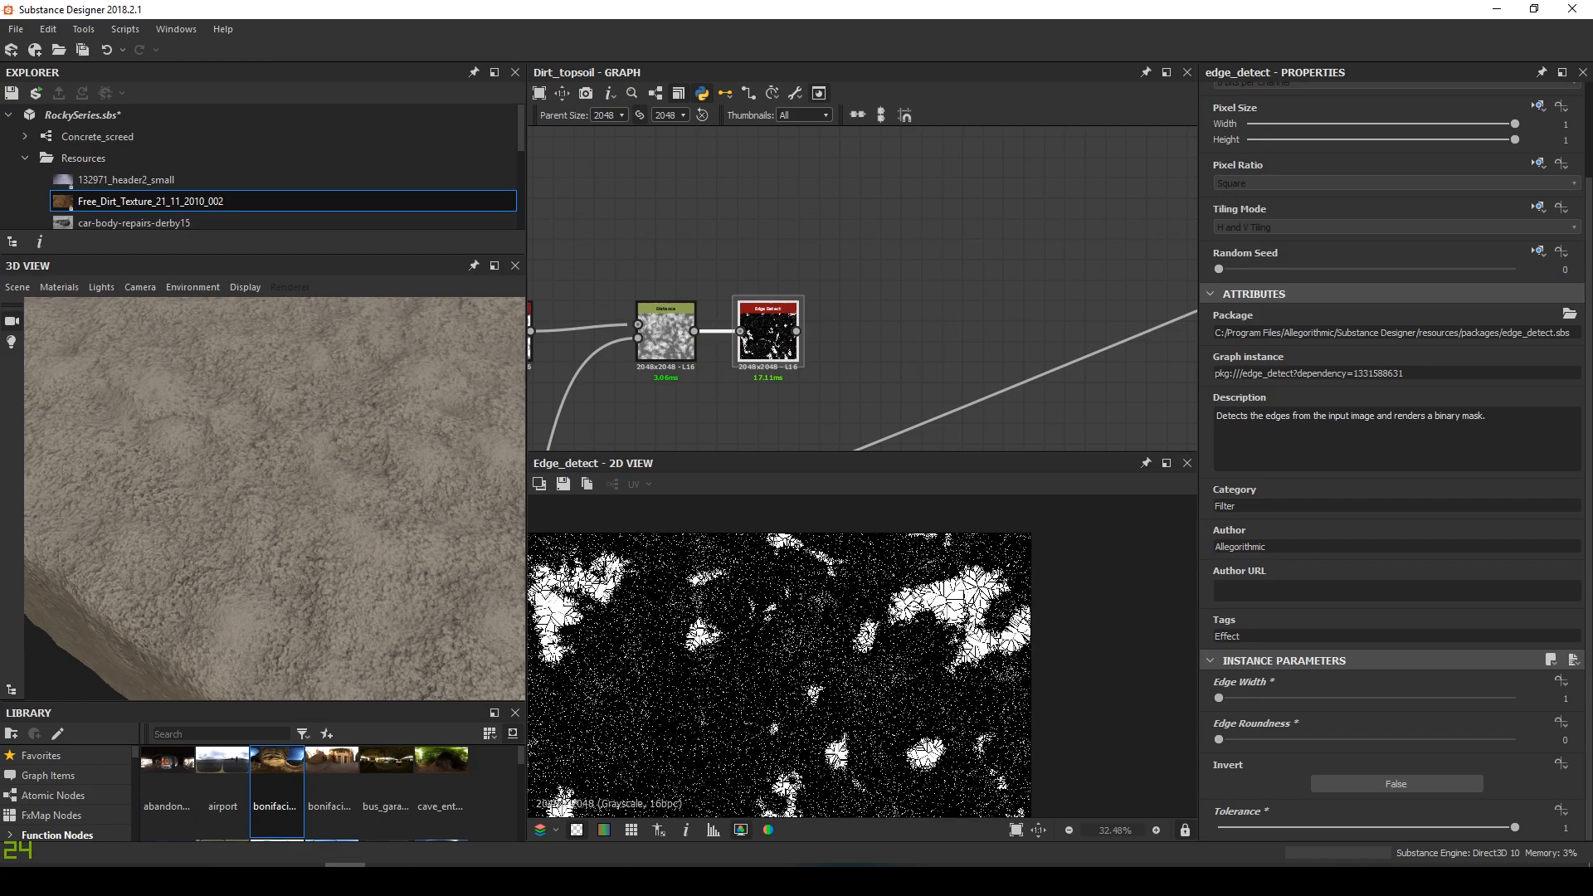
{"action": "key", "text": "space"}
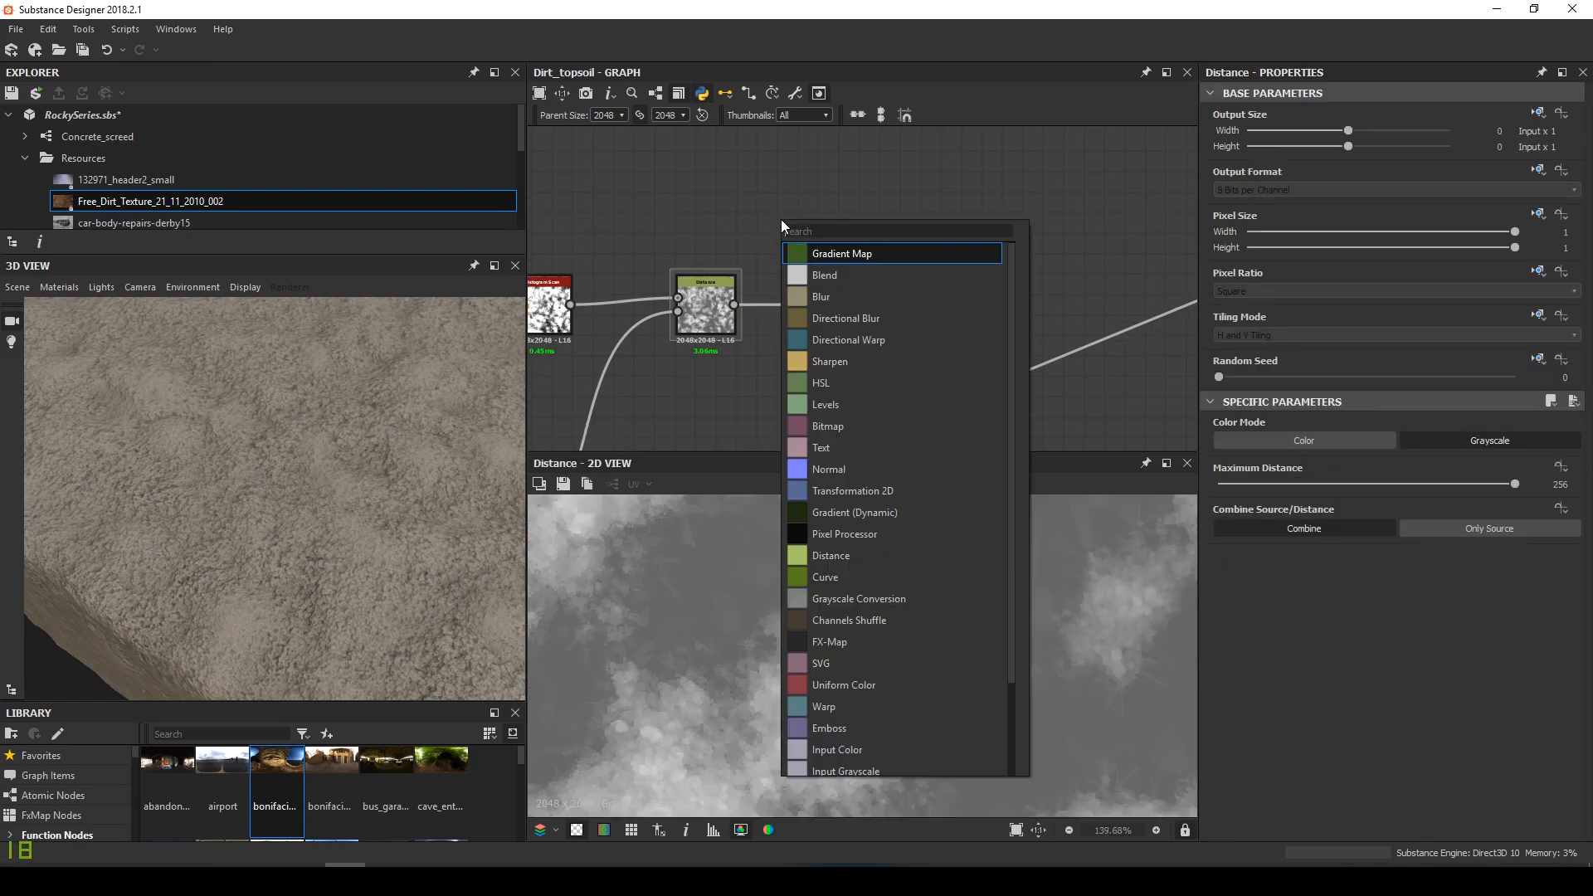
Add a Quantize Grayscale node, wire it into Edge Detect, and preview the edges
{"action": "type", "text": "quan"}
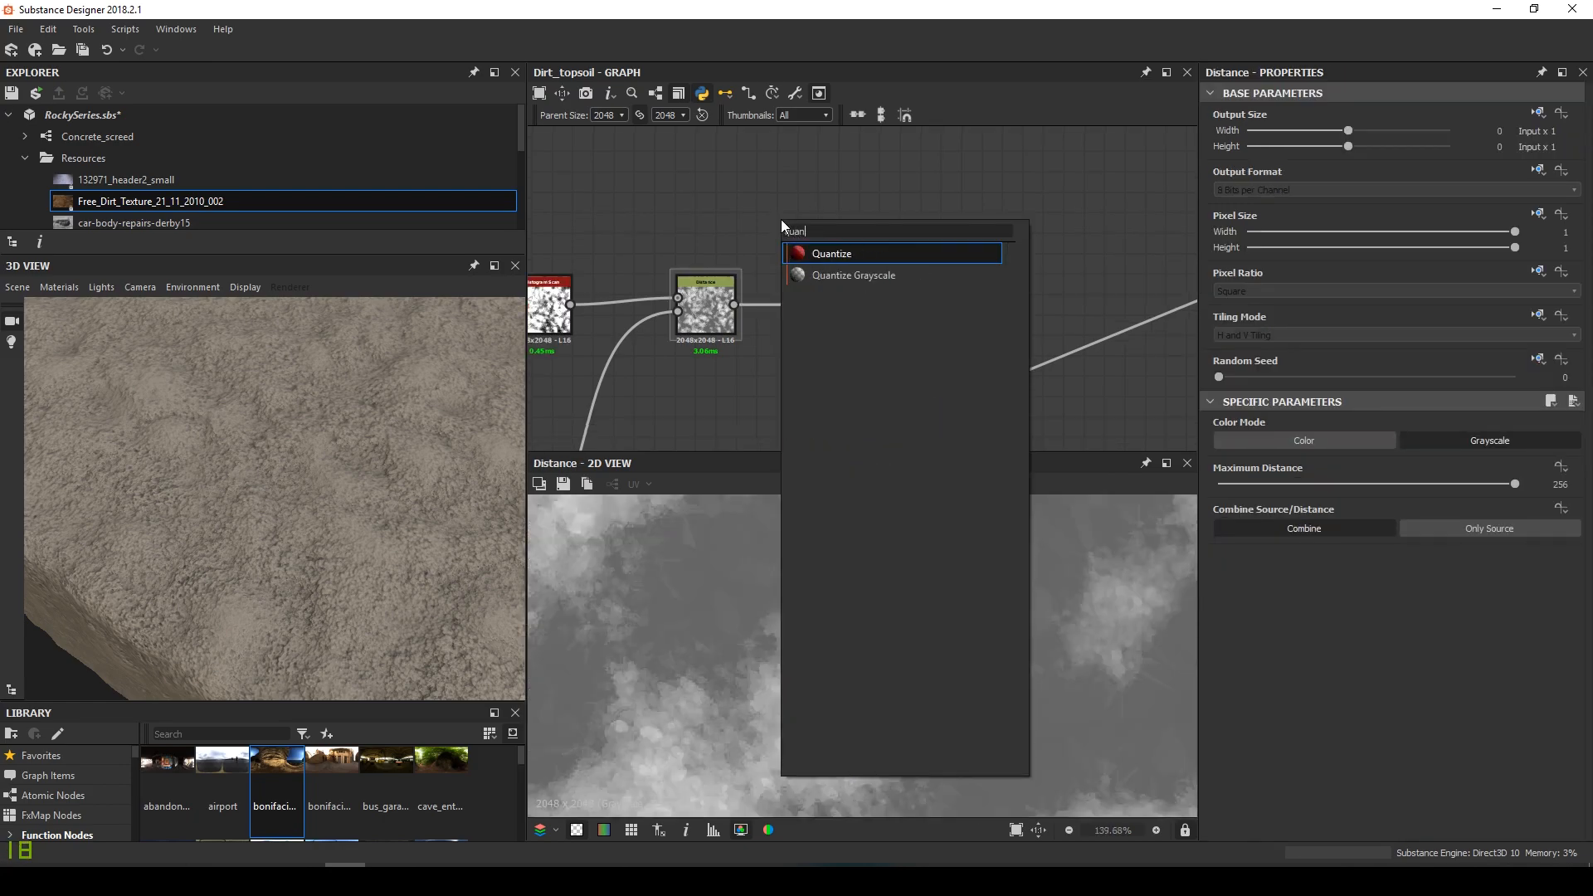
{"action": "key", "text": "Down"}
{"action": "key", "text": "Return"}
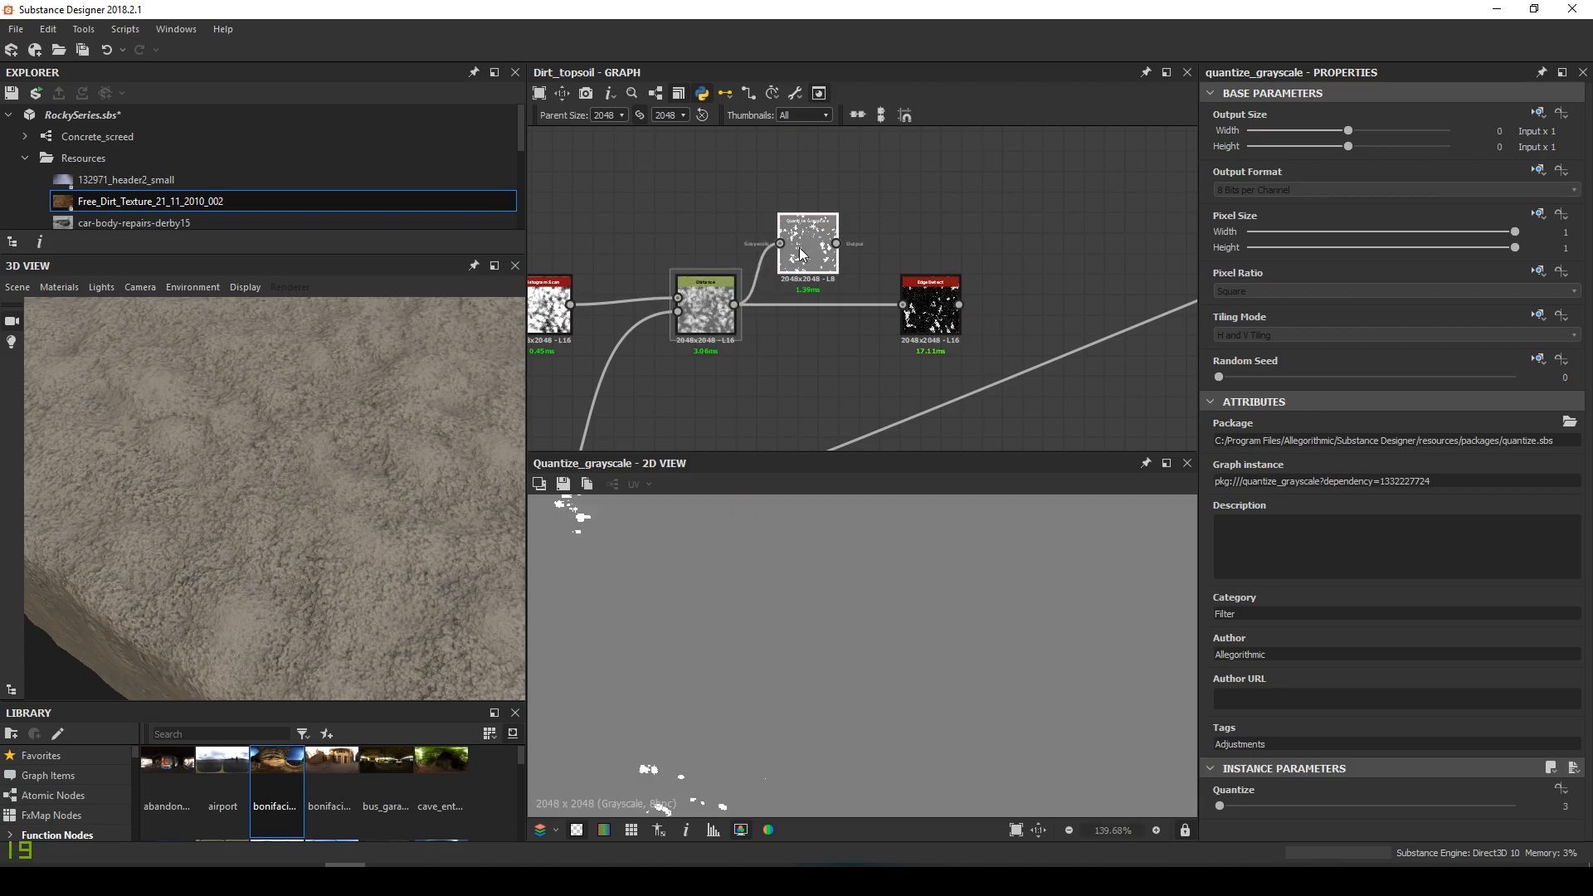
{"action": "scroll", "coordinate": [957, 655], "scroll_direction": "down", "scroll_amount": 4}
{"action": "mouse_move", "coordinate": [1223, 805]}
{"action": "left_mouse_down"}
{"action": "mouse_move", "coordinate": [1244, 805]}
{"action": "mouse_move", "coordinate": [1226, 813]}
{"action": "left_mouse_up"}
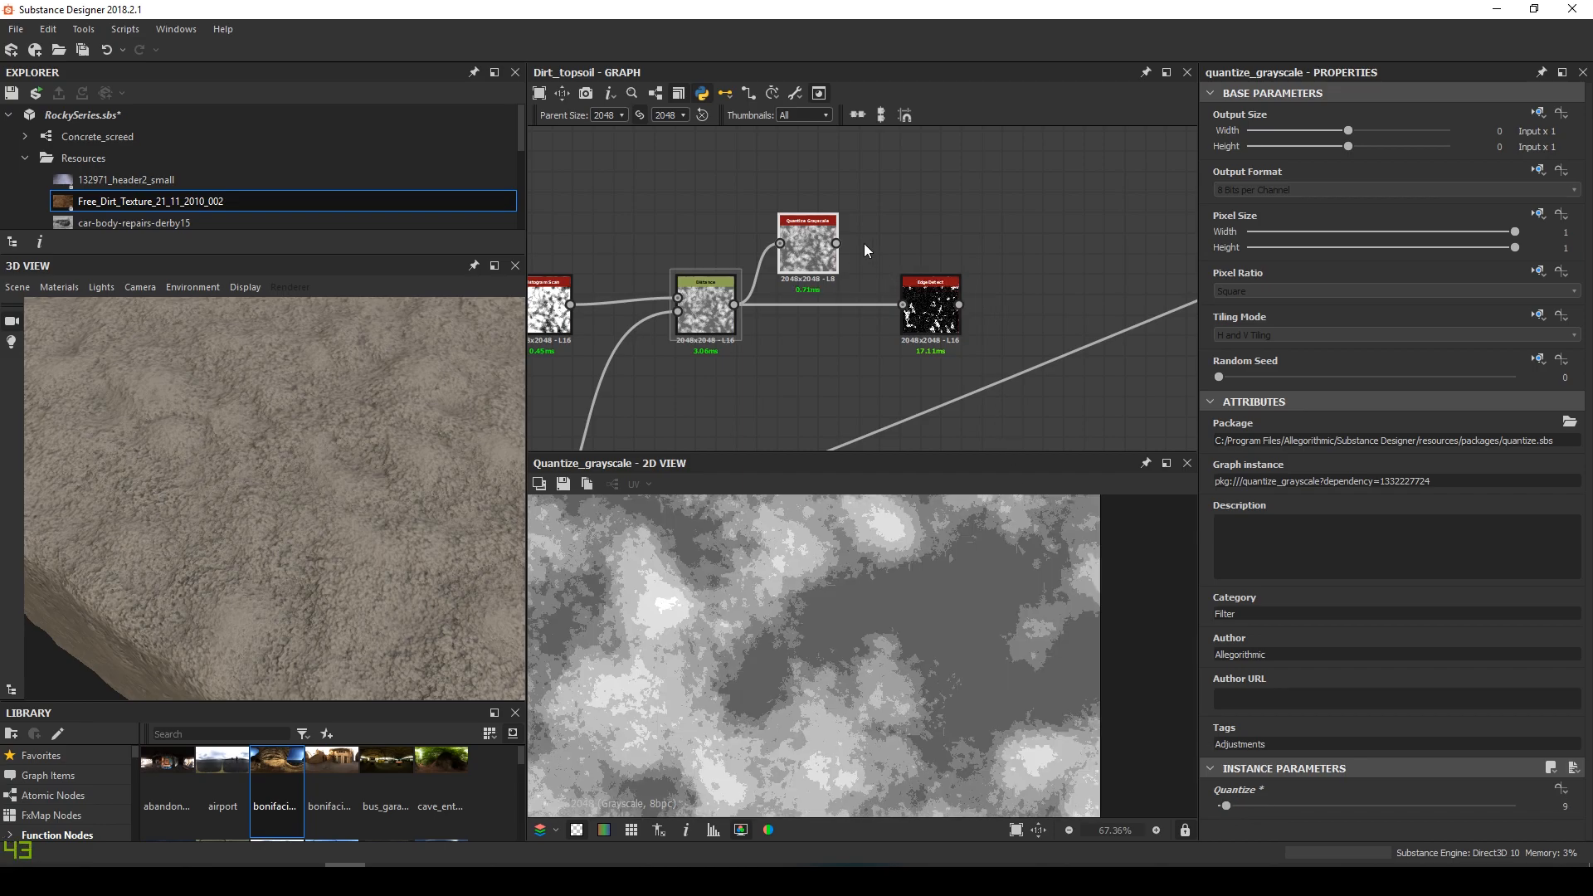
{"action": "left_click_drag", "start_coordinate": [836, 243], "coordinate": [934, 315]}
{"action": "double_click", "coordinate": [934, 317]}
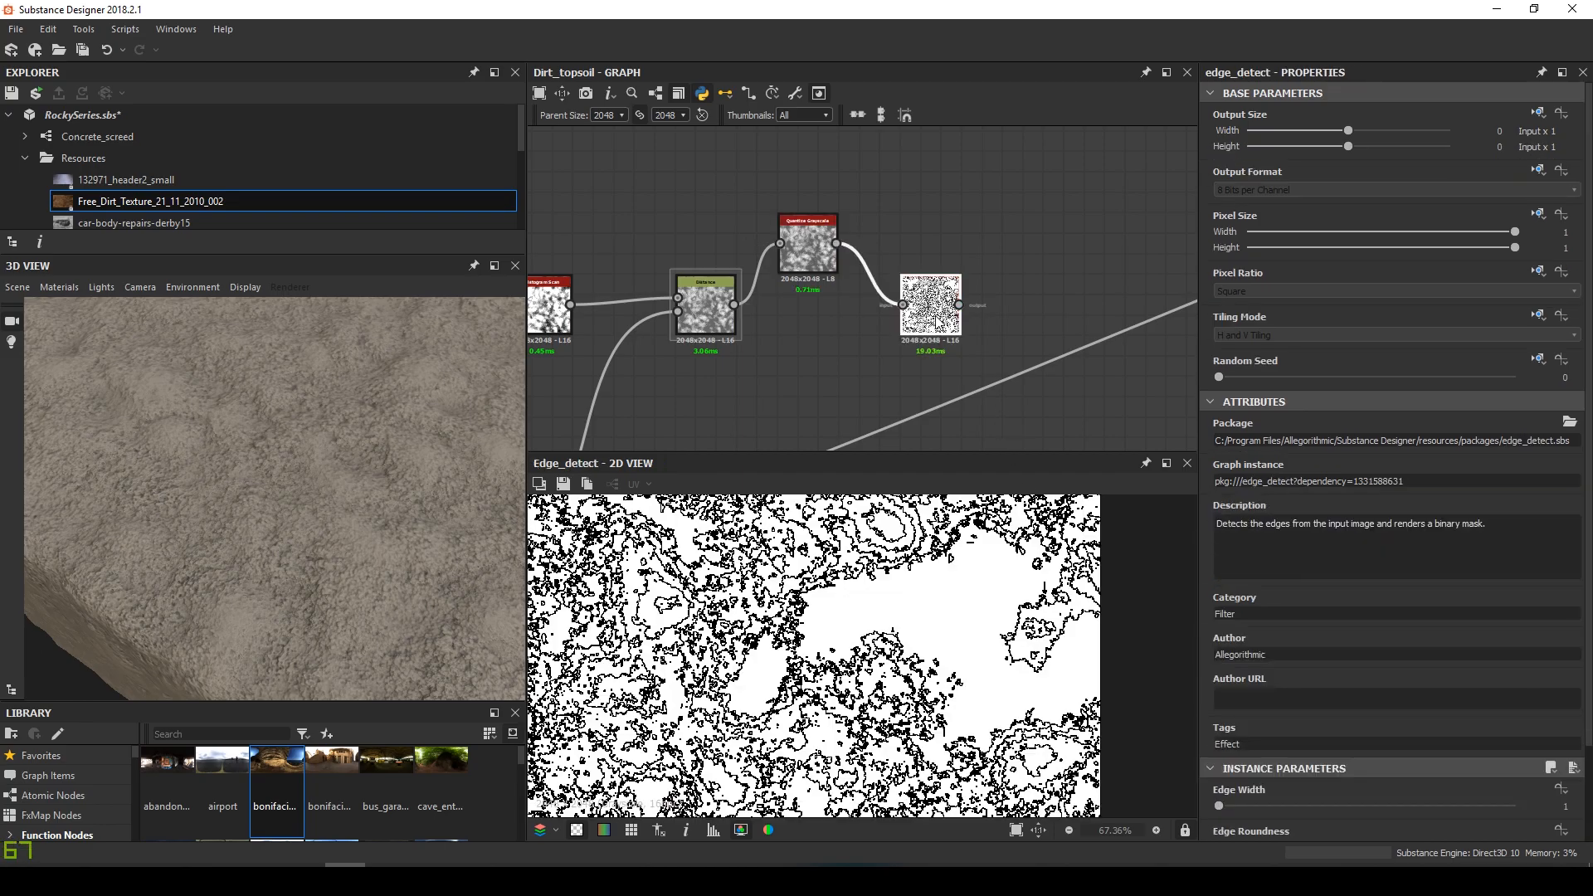
Tune the Quantize Grayscale levels while checking the edges, settling on 204
{"action": "left_click", "coordinate": [809, 235]}
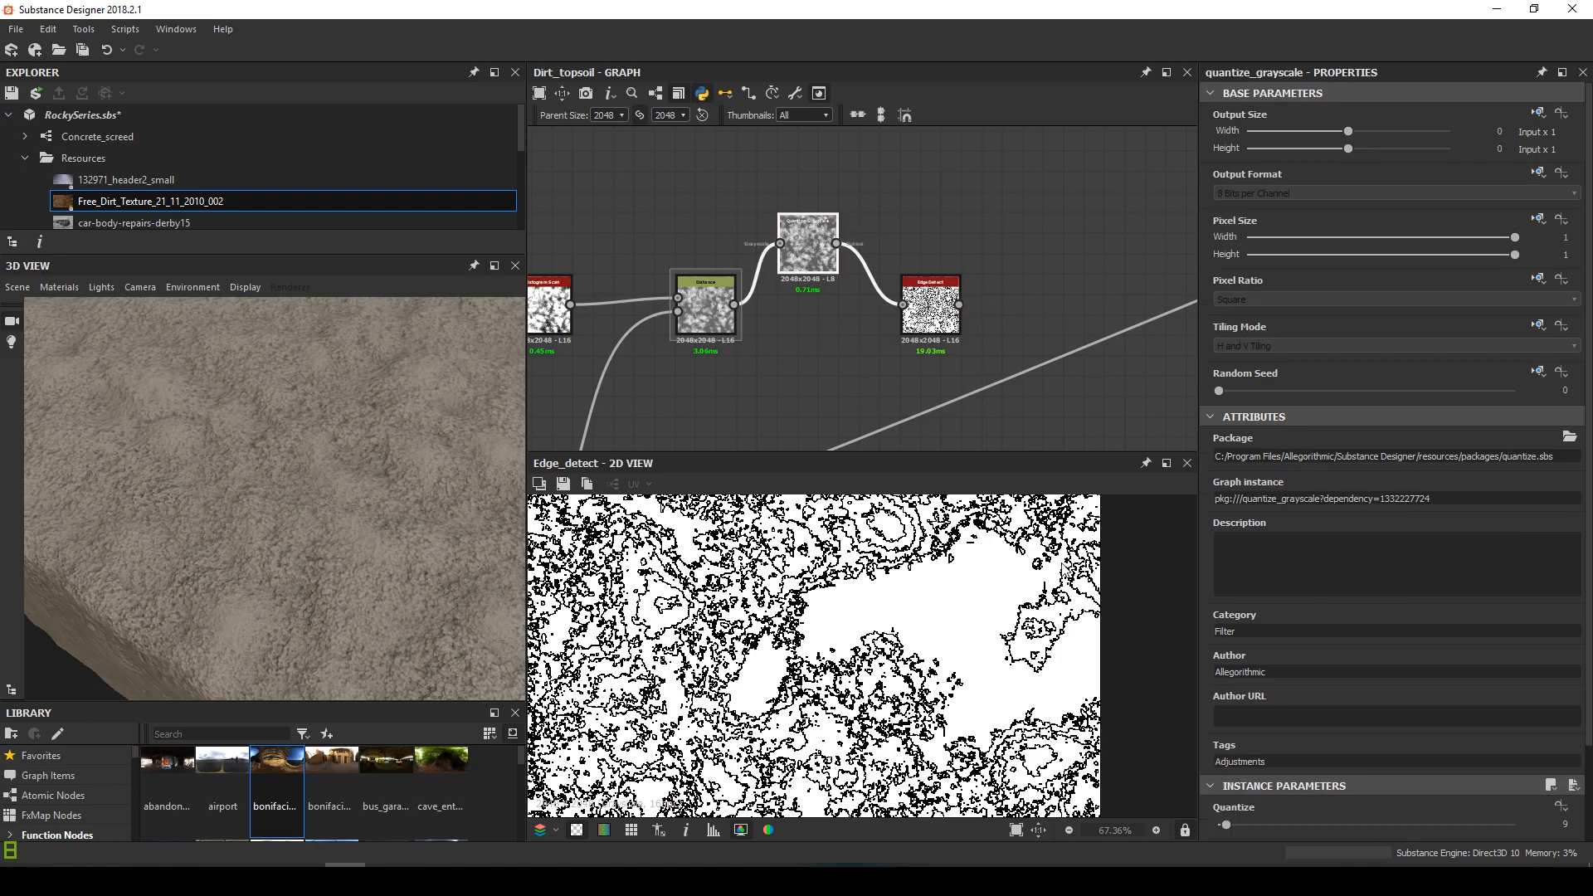
{"action": "scroll", "coordinate": [855, 642], "scroll_direction": "up", "scroll_amount": 3}
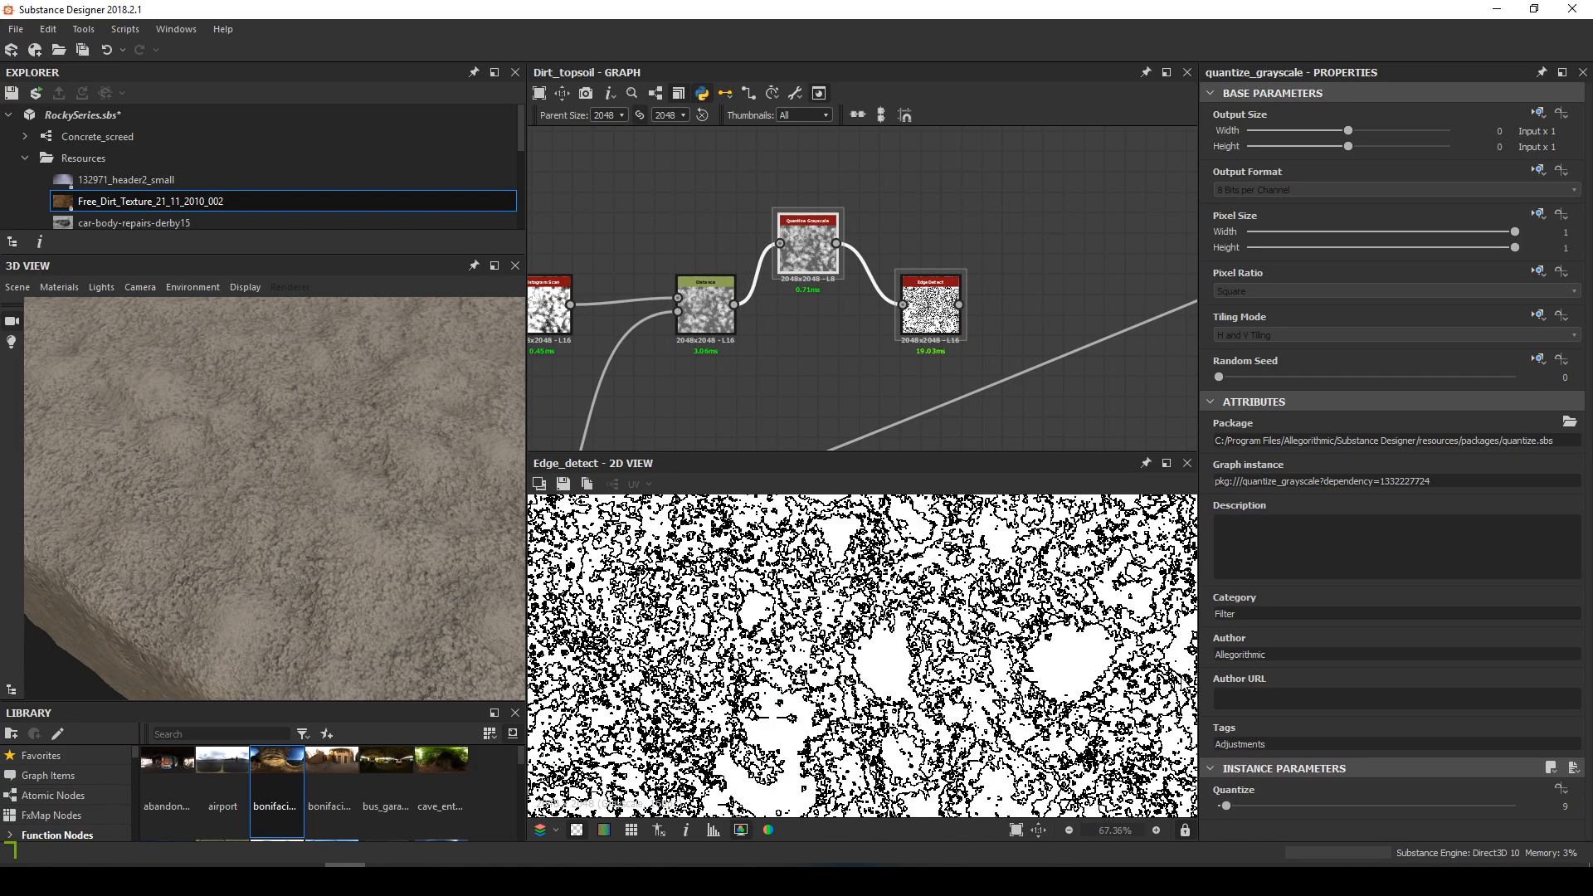
{"action": "left_click_drag", "start_coordinate": [1228, 808], "coordinate": [1534, 822]}
{"action": "middle_click_drag", "start_coordinate": [771, 763], "coordinate": [884, 559]}
{"action": "scroll", "coordinate": [716, 682], "scroll_direction": "up", "scroll_amount": 2}
{"action": "scroll", "coordinate": [716, 682], "scroll_direction": "up", "scroll_amount": 3}
{"action": "scroll", "coordinate": [716, 682], "scroll_direction": "down", "scroll_amount": 2}
{"action": "left_click_drag", "start_coordinate": [1385, 801], "coordinate": [1587, 821]}
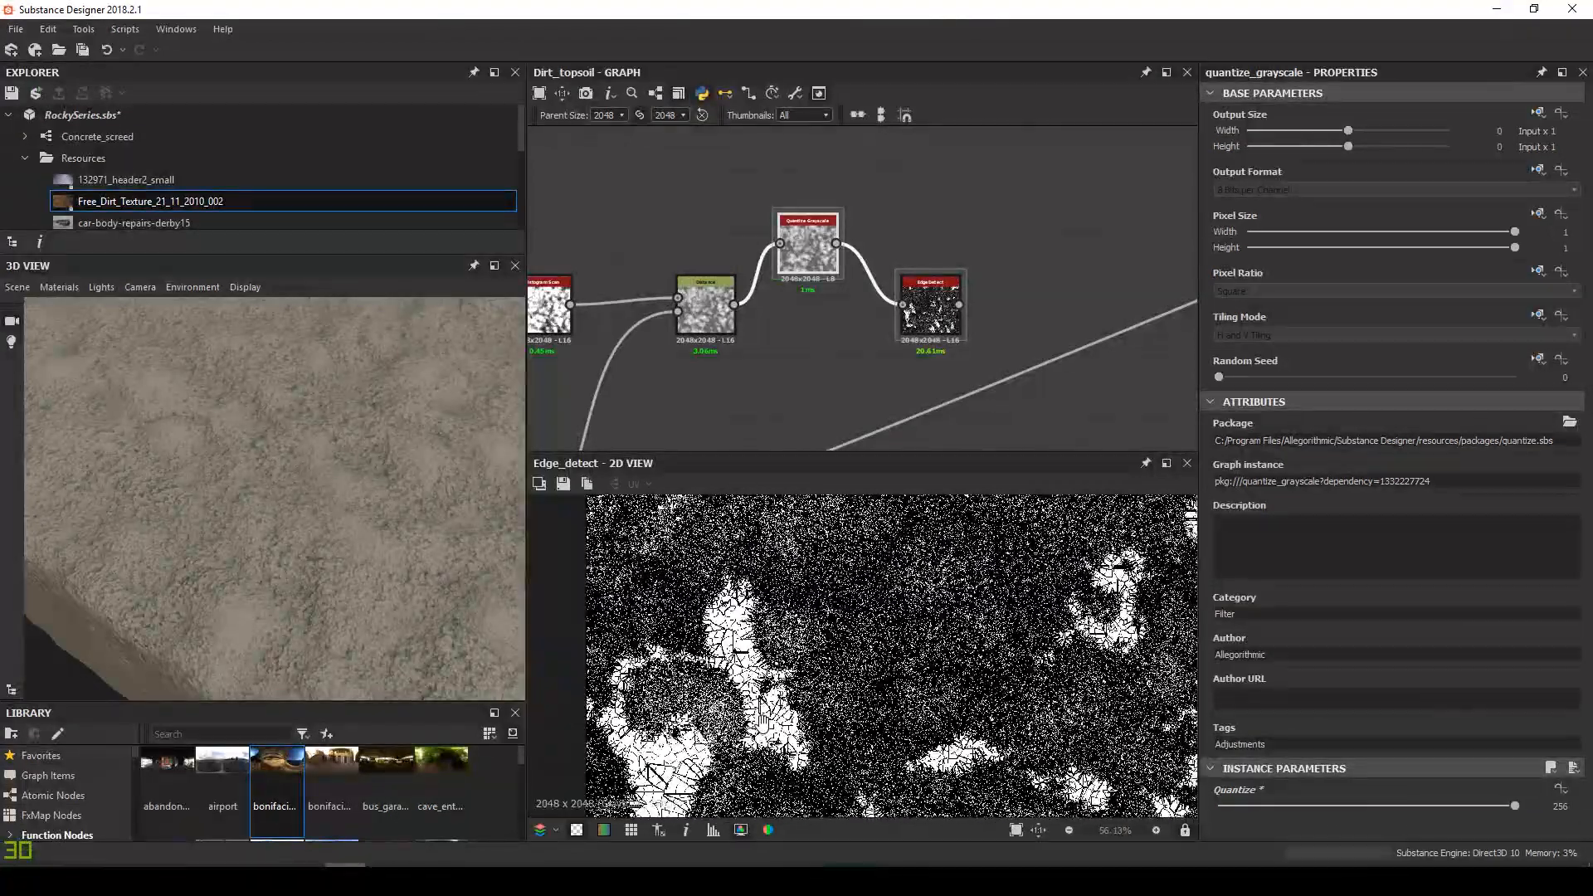
{"action": "scroll", "coordinate": [996, 581], "scroll_direction": "up", "scroll_amount": 2}
{"action": "scroll", "coordinate": [995, 581], "scroll_direction": "down", "scroll_amount": 2}
{"action": "middle_click_drag", "start_coordinate": [1037, 506], "coordinate": [938, 651]}
{"action": "scroll", "coordinate": [936, 651], "scroll_direction": "up", "scroll_amount": 3}
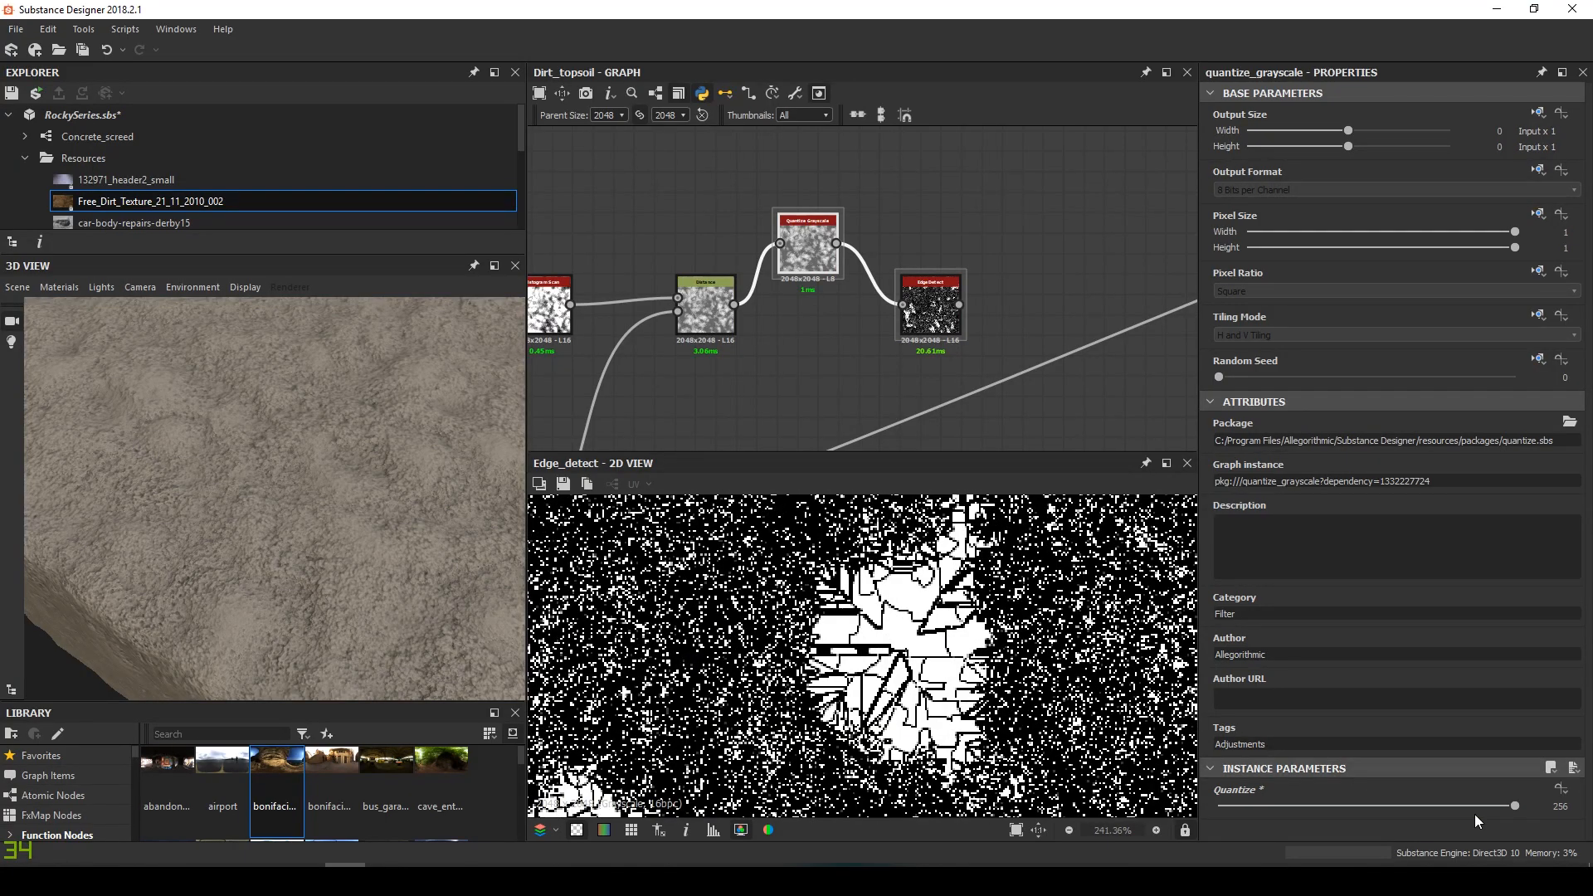
{"action": "left_click_drag", "start_coordinate": [1515, 806], "coordinate": [1454, 805]}
{"action": "scroll", "coordinate": [774, 334], "scroll_direction": "up", "scroll_amount": 1}
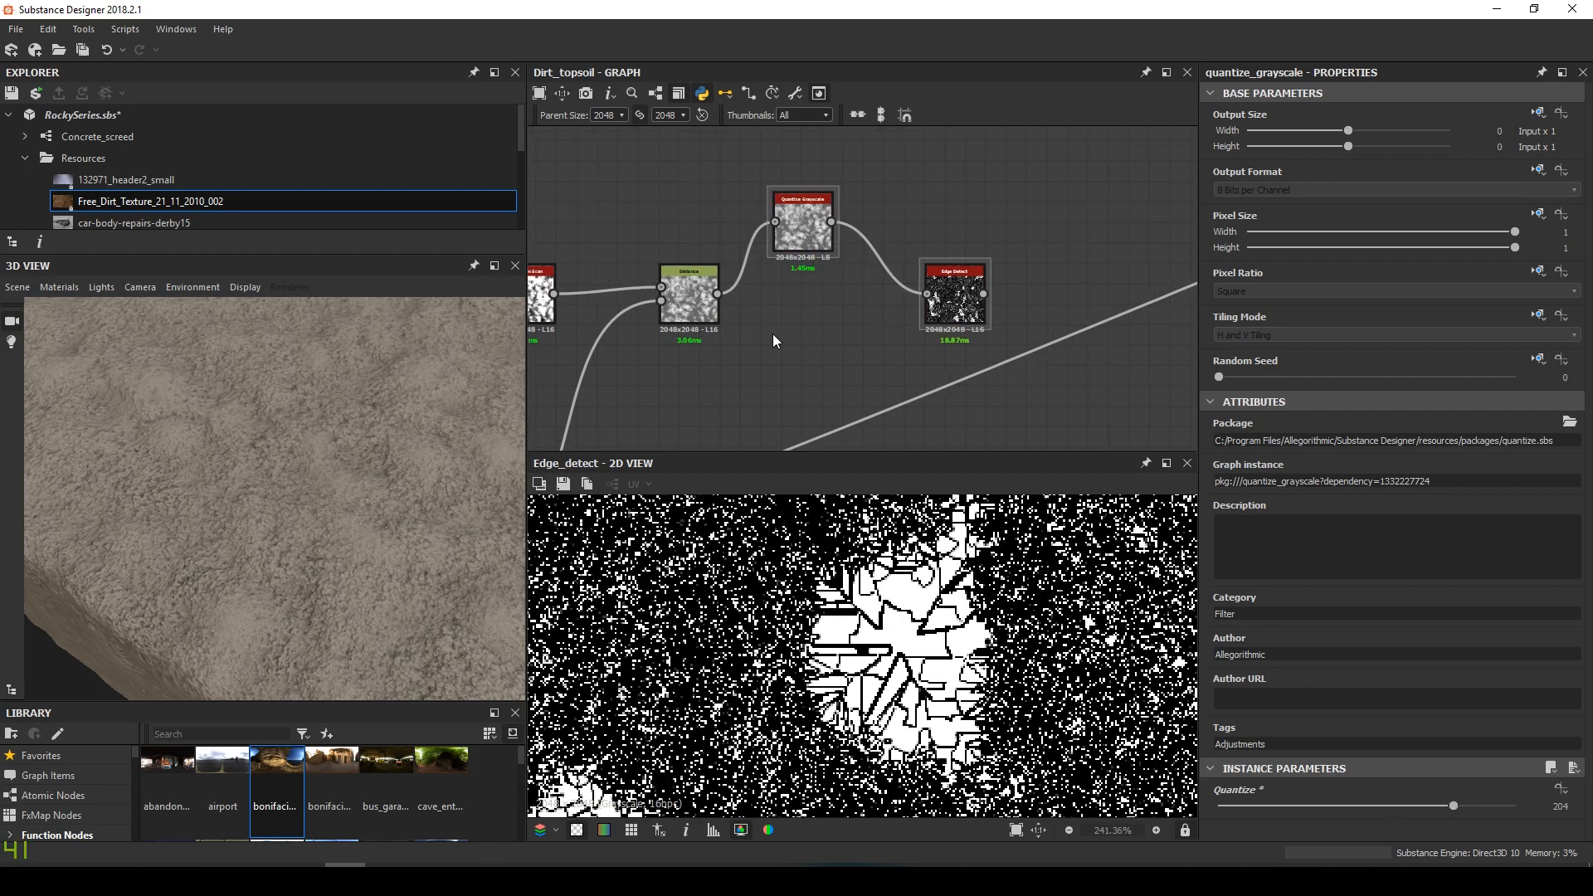
Add a Vector Morph Grayscale fed by Distance and route it into Edge Detect
{"action": "key", "text": "space"}
{"action": "type", "text": "ve"}
{"action": "key", "text": "Down"}
{"action": "key", "text": "Return"}
{"action": "left_click_drag", "start_coordinate": [774, 332], "coordinate": [814, 335]}
{"action": "left_click_drag", "start_coordinate": [719, 294], "coordinate": [783, 329]}
{"action": "scroll", "coordinate": [784, 334], "scroll_direction": "up", "scroll_amount": 2}
{"action": "scroll", "coordinate": [788, 342], "scroll_direction": "up", "scroll_amount": 2}
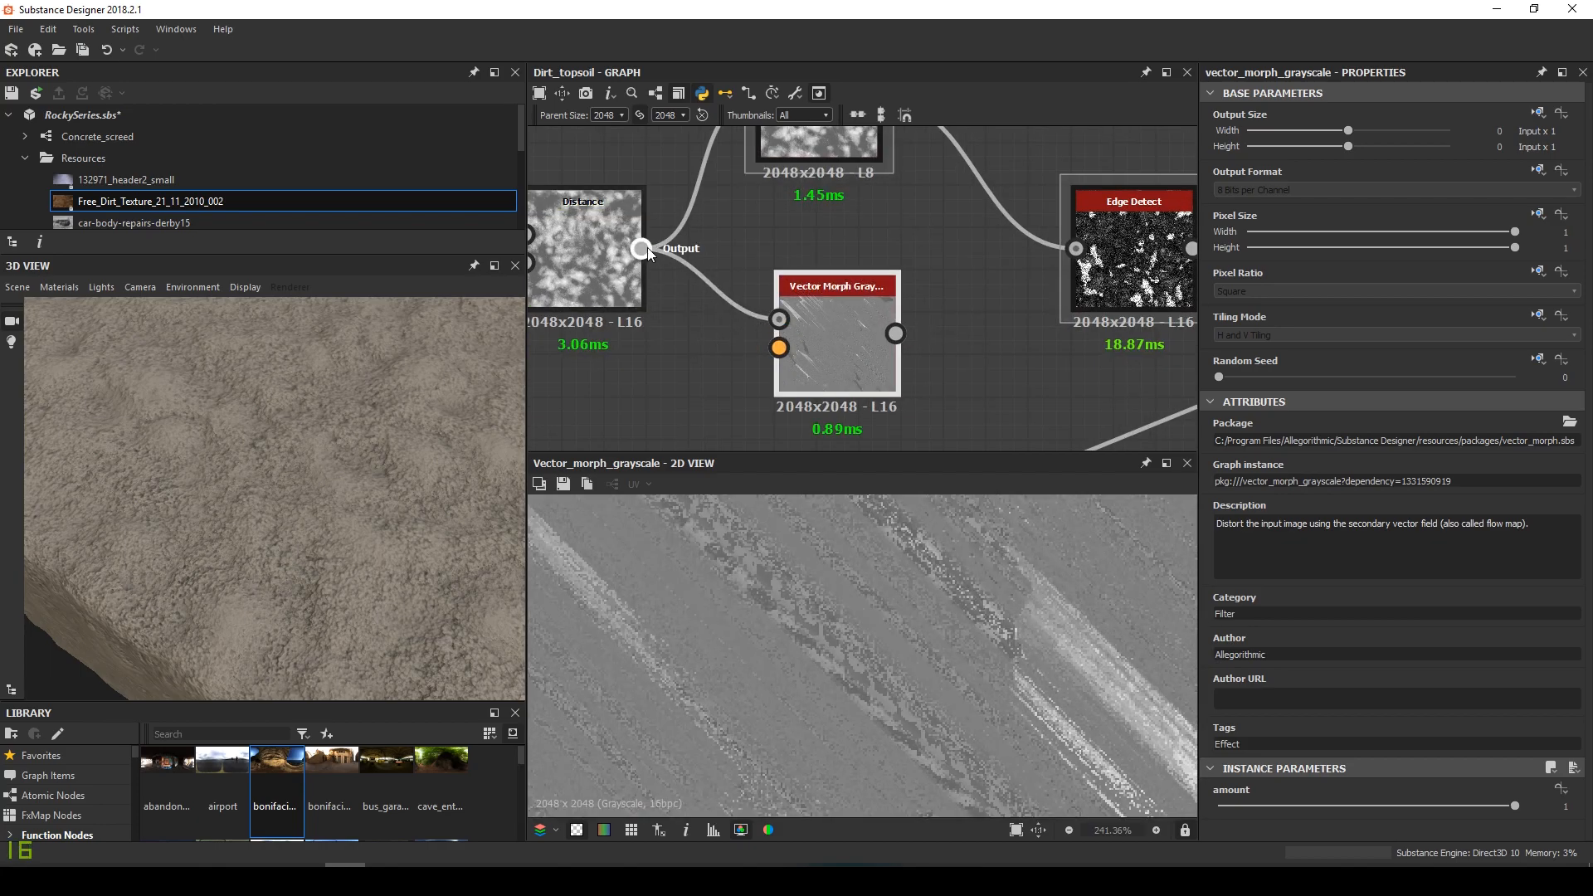
{"action": "scroll", "coordinate": [763, 361], "scroll_direction": "down", "scroll_amount": 4}
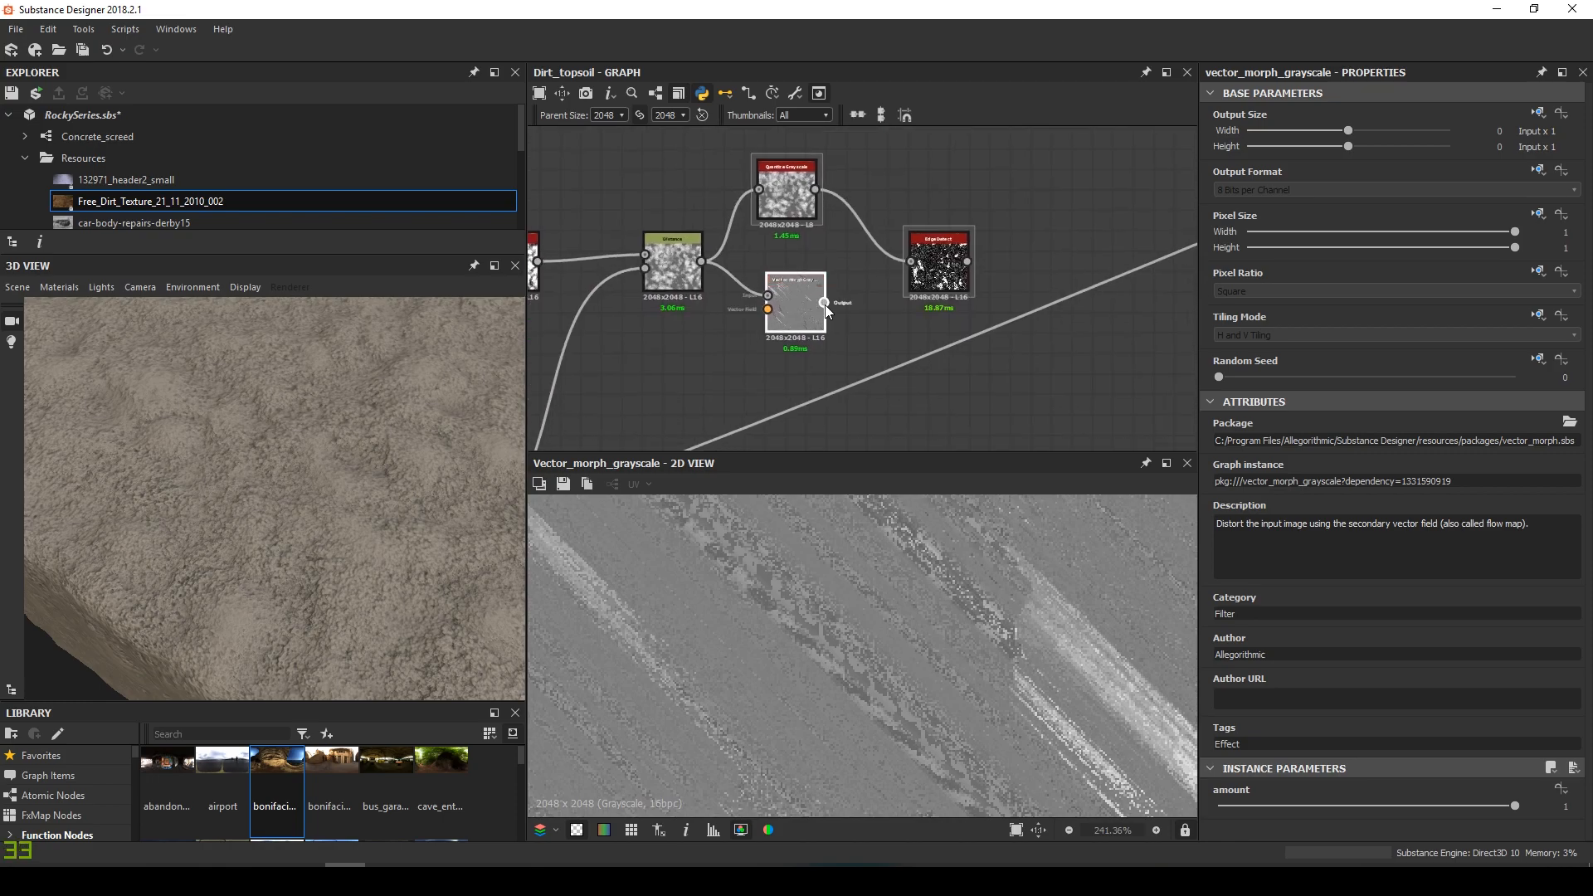
{"action": "left_click_drag", "start_coordinate": [929, 276], "coordinate": [927, 277]}
{"action": "left_click_drag", "start_coordinate": [797, 318], "coordinate": [817, 316]}
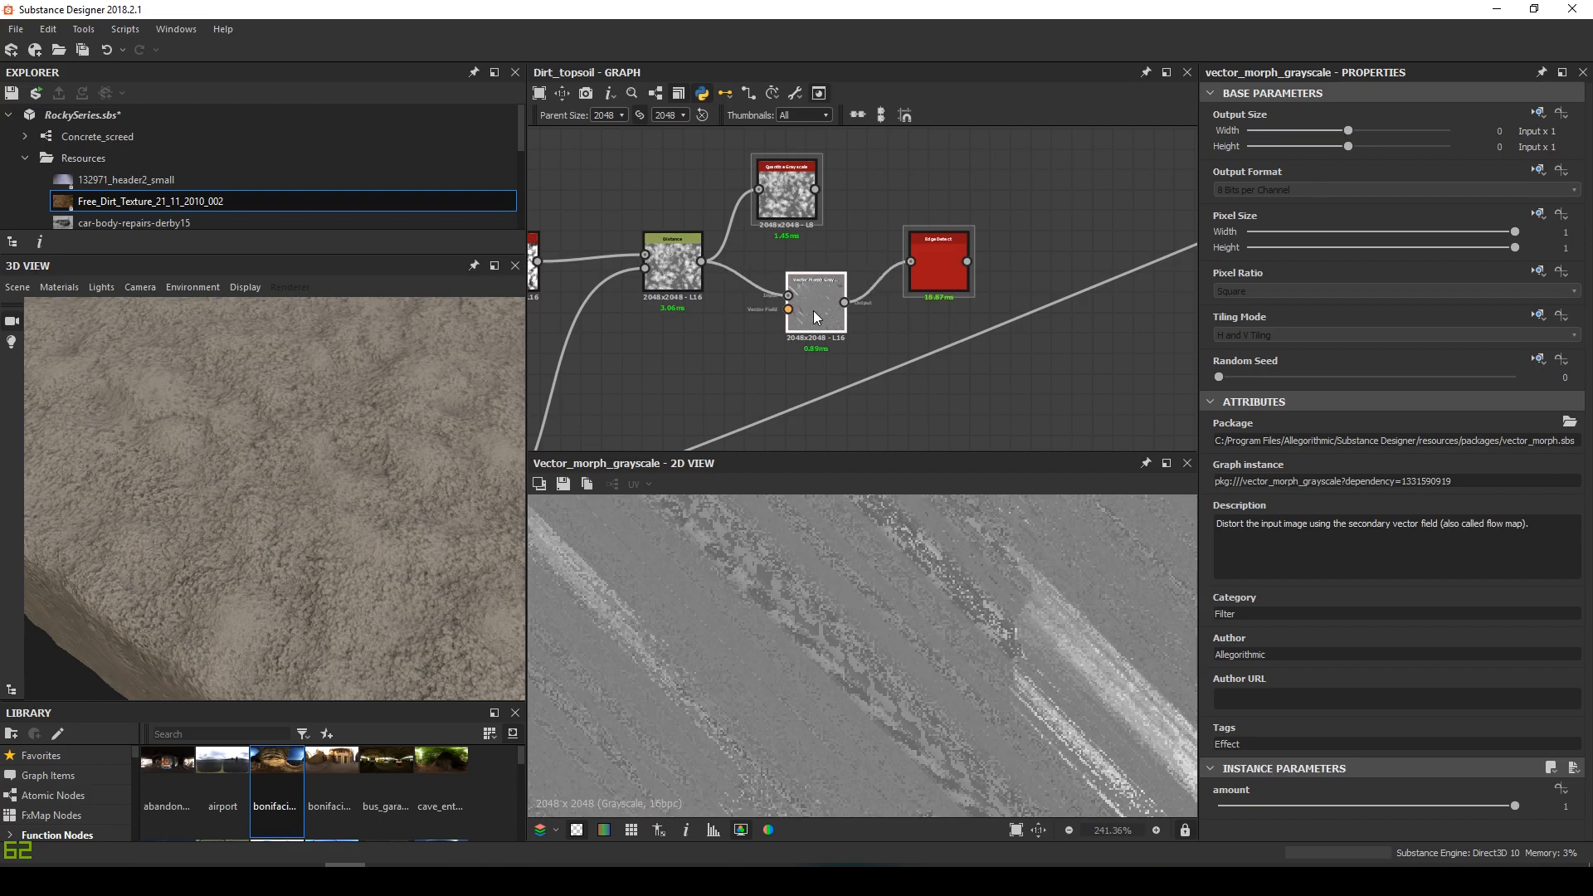
{"action": "scroll", "coordinate": [751, 313], "scroll_direction": "down", "scroll_amount": 2}
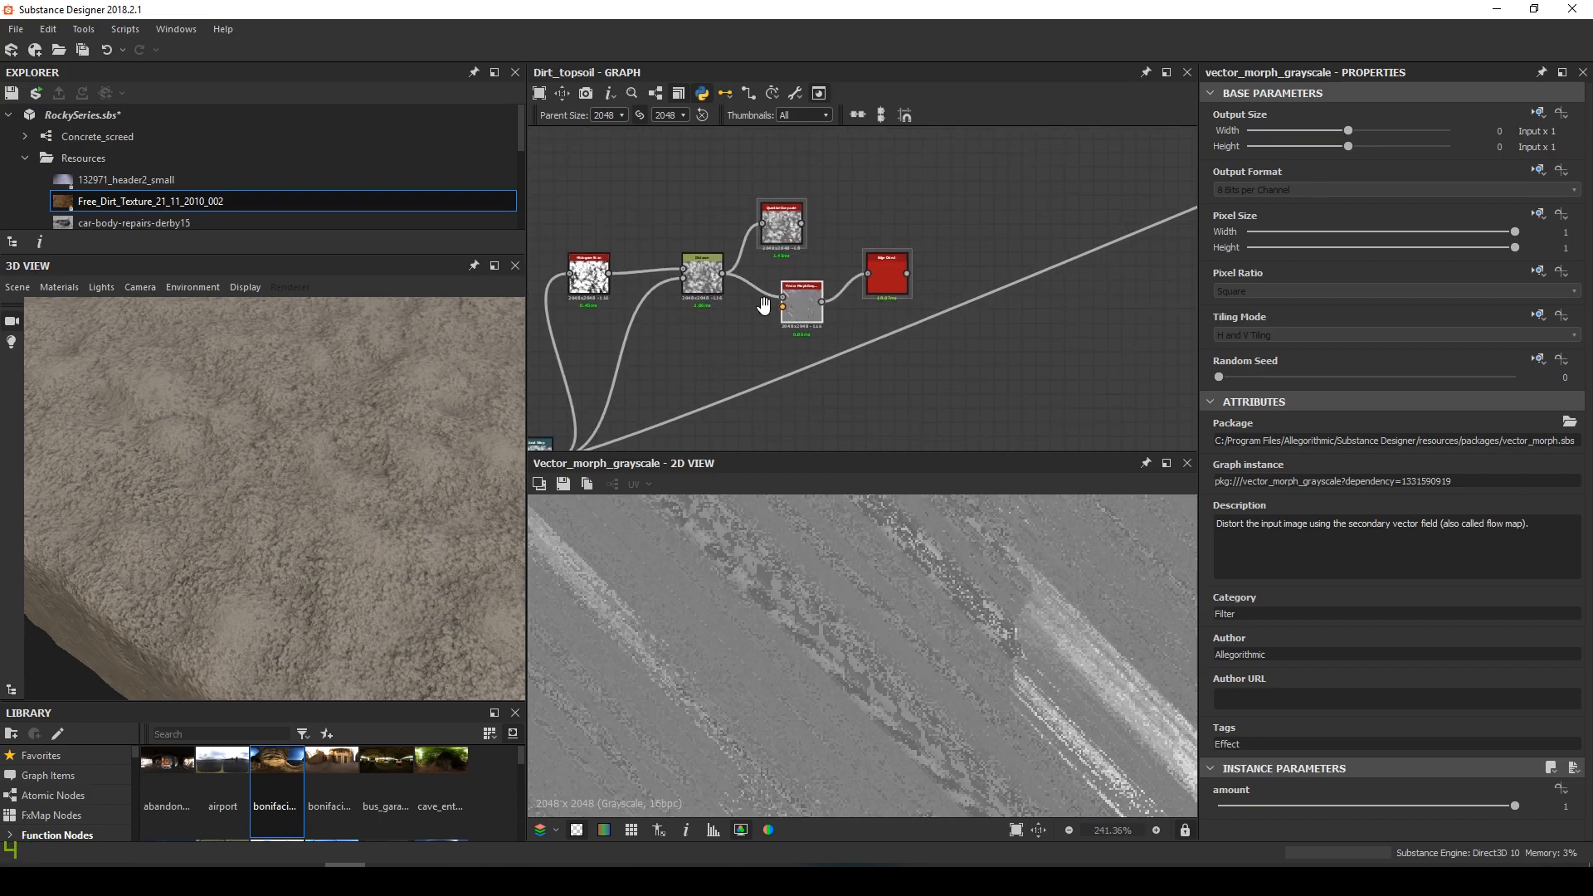
Add a Normal node with Intensity 3
{"action": "middle_click_drag", "start_coordinate": [752, 313], "coordinate": [798, 264]}
{"action": "left_click", "coordinate": [745, 292]}
{"action": "key", "text": "space"}
{"action": "type", "text": "nor"}
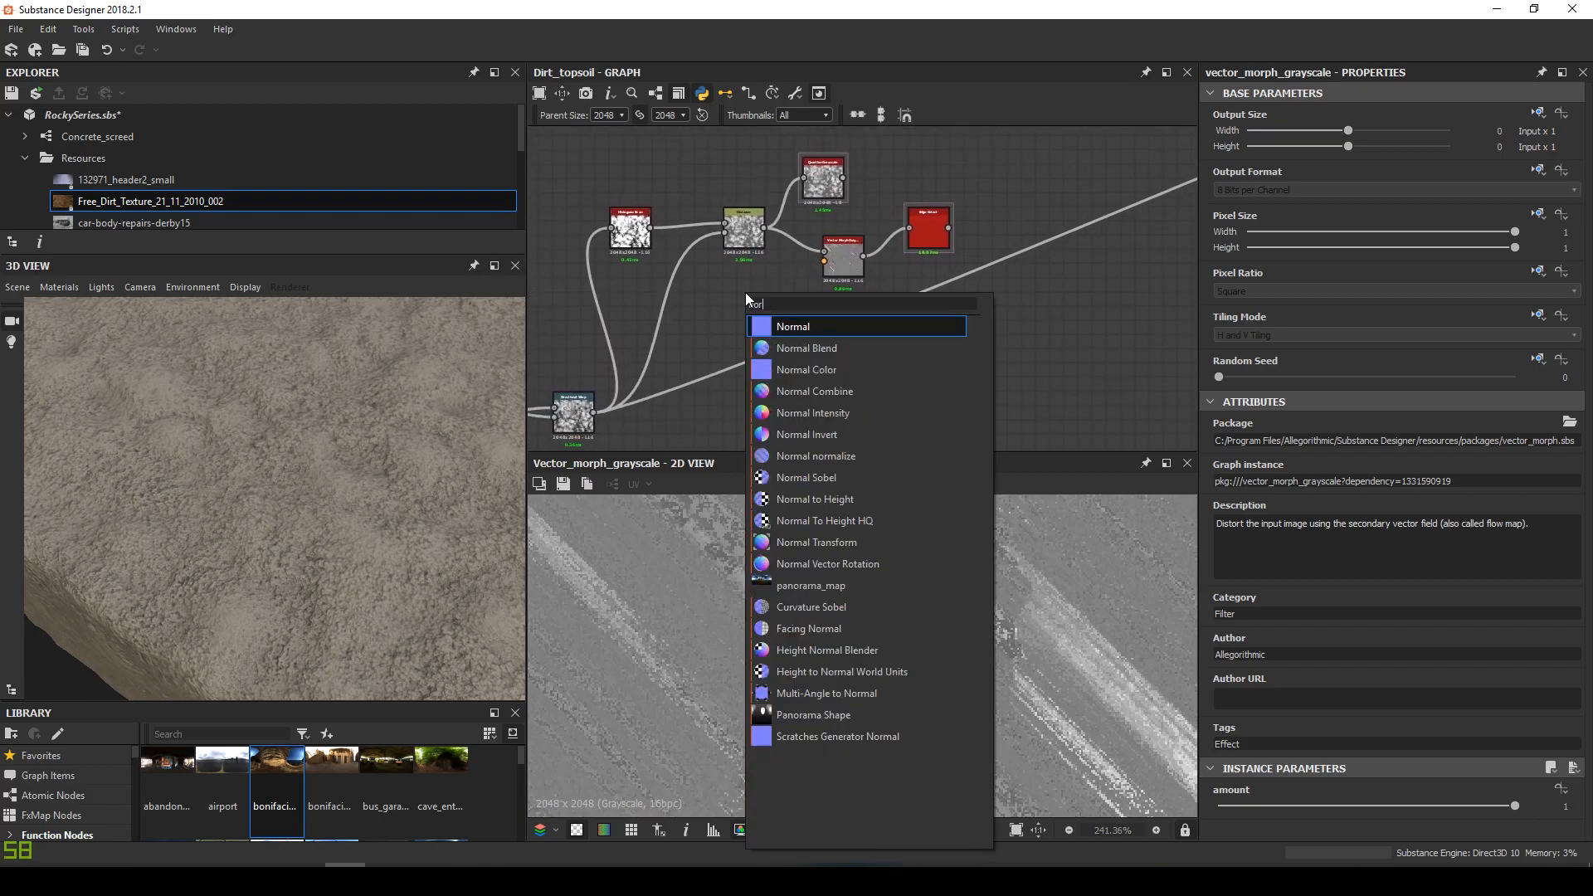
{"action": "key", "text": "Return"}
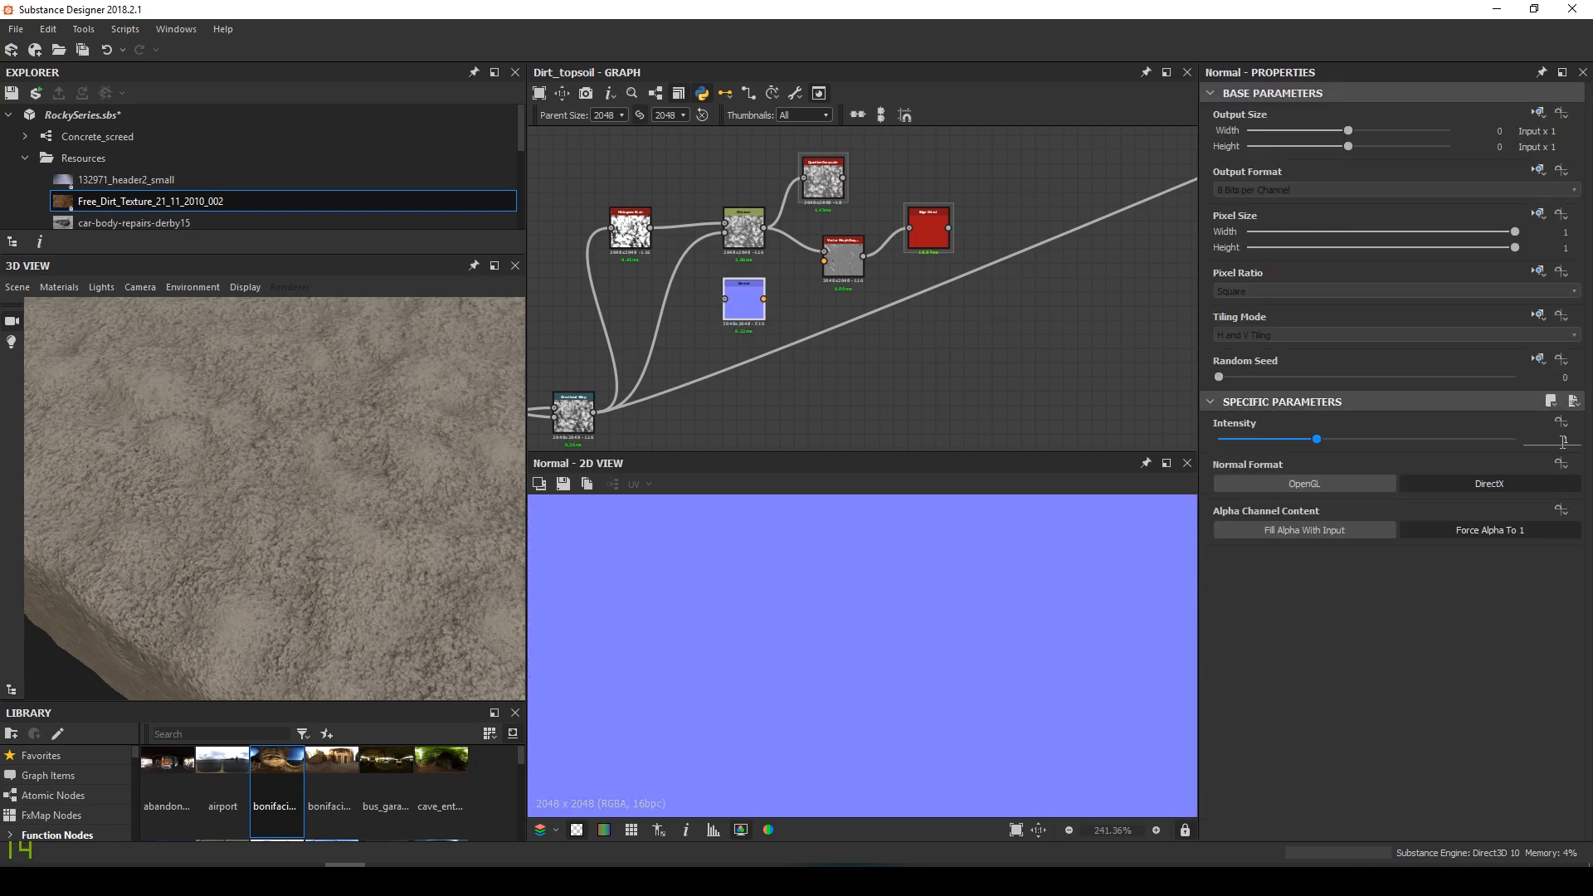
{"action": "type", "text": "3"}
{"action": "key", "text": "Return"}
{"action": "left_click_drag", "start_coordinate": [753, 310], "coordinate": [846, 246]}
Wire the Blend node's output into the Normal node
{"action": "scroll", "coordinate": [771, 309], "scroll_direction": "up", "scroll_amount": 2}
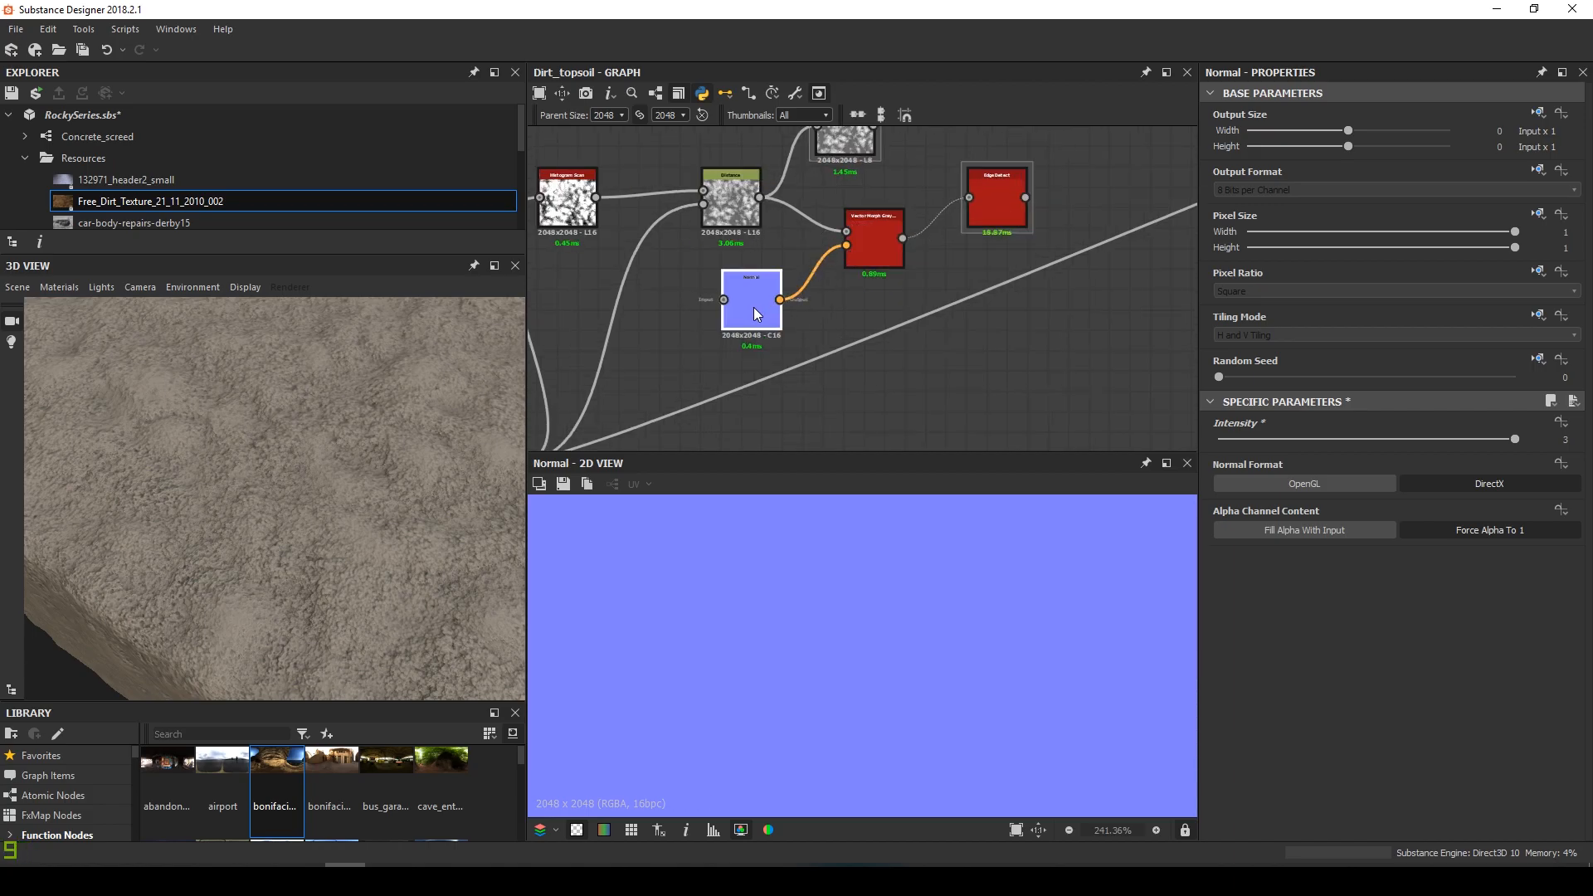
{"action": "scroll", "coordinate": [768, 292], "scroll_direction": "down", "scroll_amount": 2}
{"action": "middle_click_drag", "start_coordinate": [768, 290], "coordinate": [798, 266]}
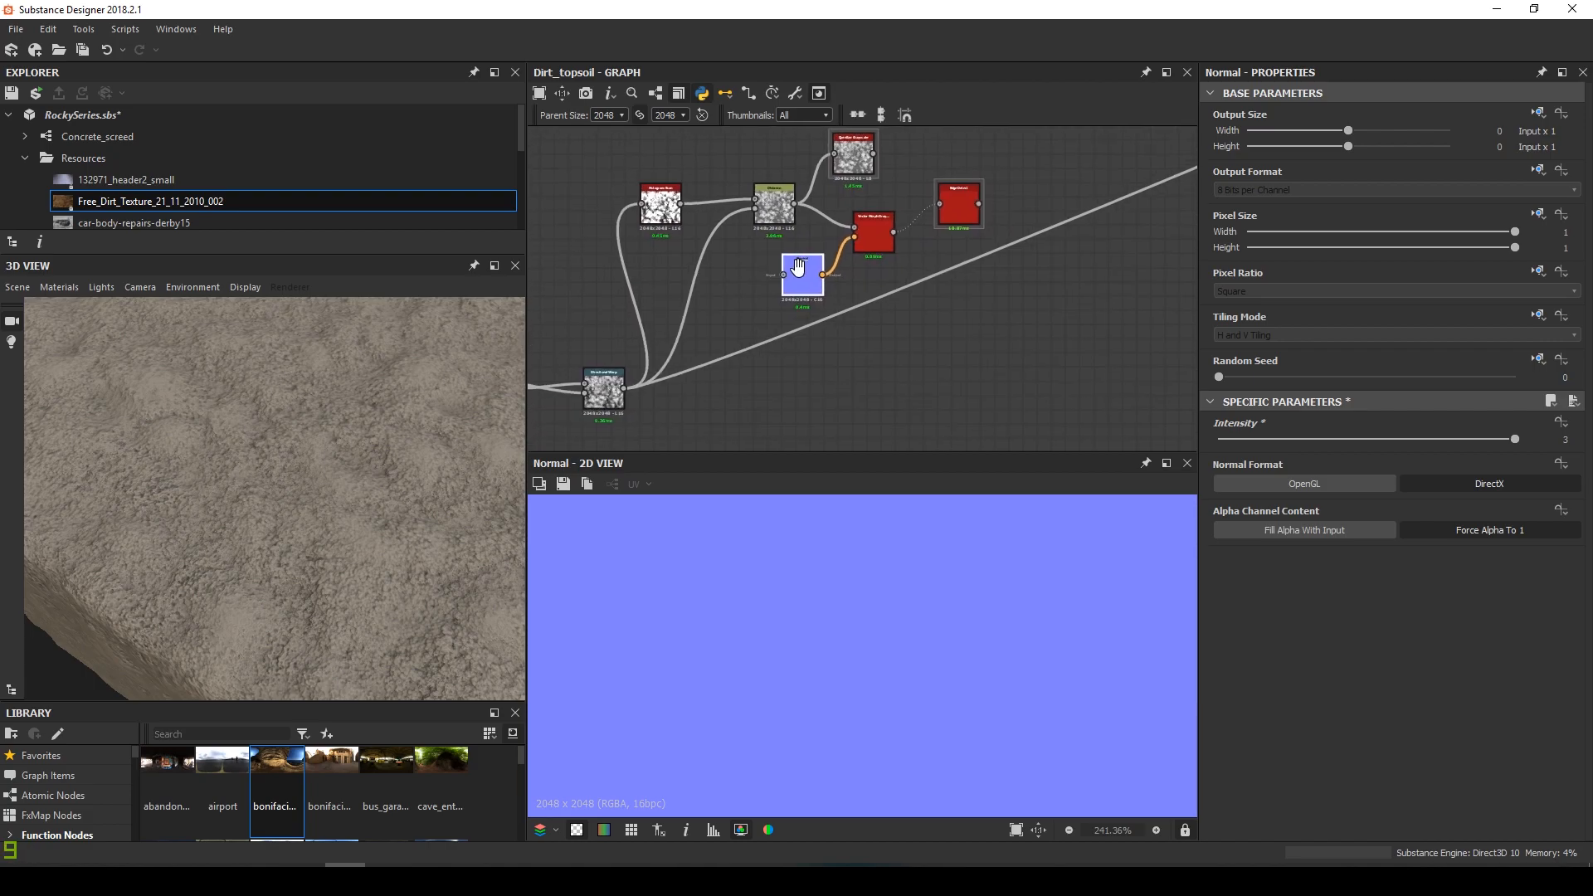
{"action": "scroll", "coordinate": [764, 282], "scroll_direction": "down", "scroll_amount": 3}
{"action": "middle_click_drag", "start_coordinate": [705, 308], "coordinate": [900, 356]}
{"action": "scroll", "coordinate": [652, 398], "scroll_direction": "up", "scroll_amount": 7}
{"action": "scroll", "coordinate": [828, 353], "scroll_direction": "up", "scroll_amount": 4}
{"action": "scroll", "coordinate": [787, 314], "scroll_direction": "up", "scroll_amount": 4}
{"action": "middle_click_drag", "start_coordinate": [771, 321], "coordinate": [888, 401]}
{"action": "scroll", "coordinate": [906, 340], "scroll_direction": "down", "scroll_amount": 2}
{"action": "left_click_drag", "start_coordinate": [910, 338], "coordinate": [1052, 208]}
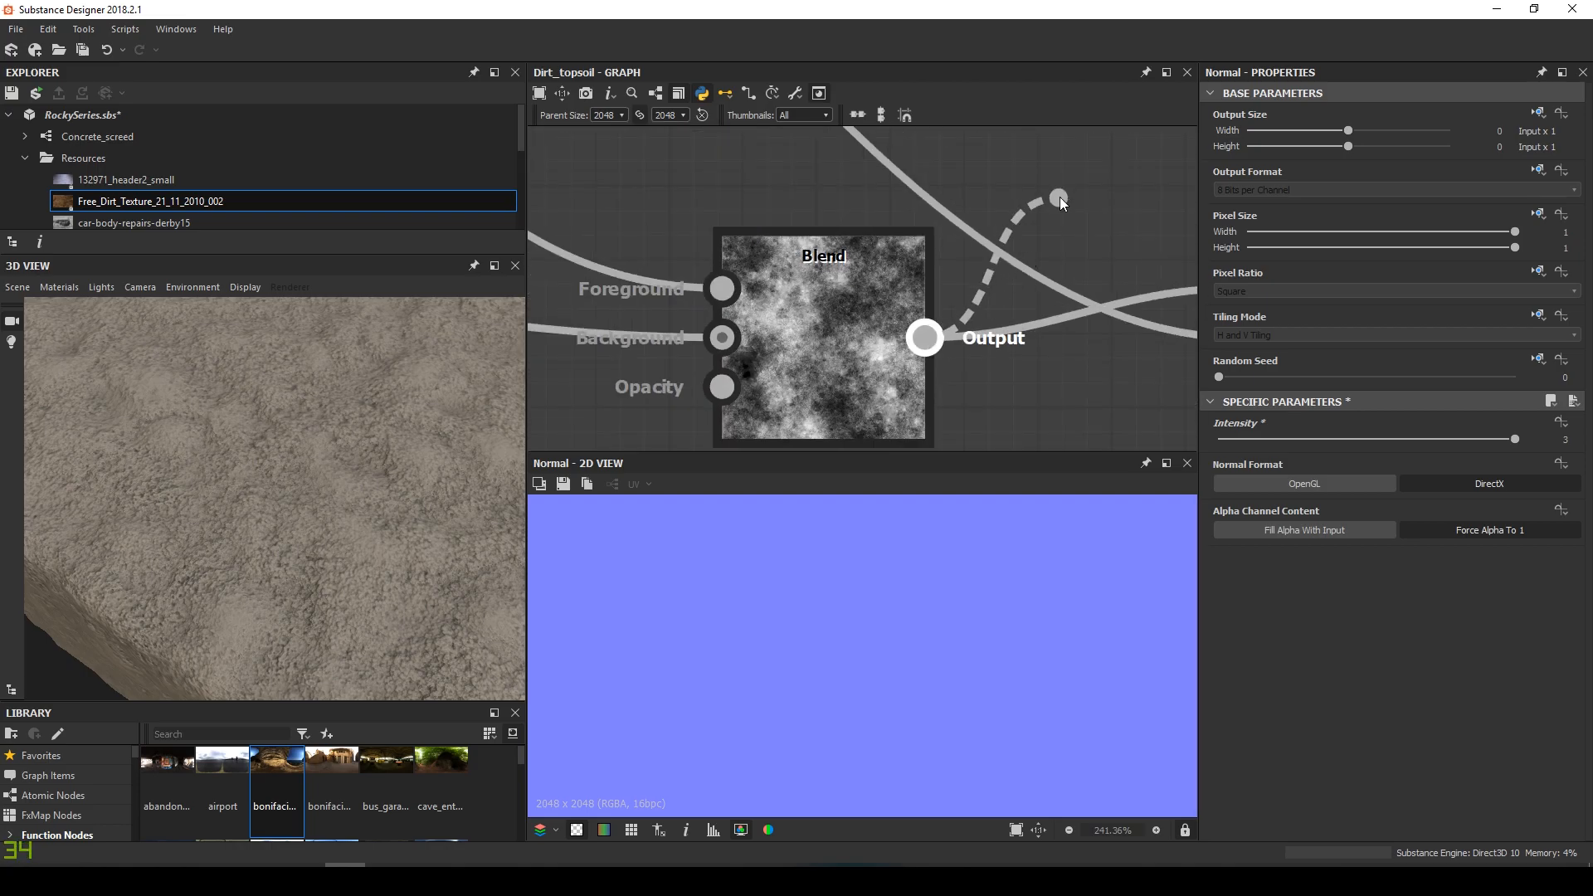
{"action": "scroll", "coordinate": [1052, 209], "scroll_direction": "down", "scroll_amount": 6}
{"action": "middle_click_drag", "start_coordinate": [1052, 209], "coordinate": [718, 368]}
{"action": "middle_click_drag", "start_coordinate": [896, 316], "coordinate": [651, 336]}
{"action": "scroll", "coordinate": [1178, 272], "scroll_direction": "down", "scroll_amount": 2}
{"action": "middle_click_drag", "start_coordinate": [1178, 272], "coordinate": [937, 269]}
{"action": "scroll", "coordinate": [1070, 231], "scroll_direction": "down", "scroll_amount": 1}
{"action": "middle_click_drag", "start_coordinate": [1070, 231], "coordinate": [769, 326]}
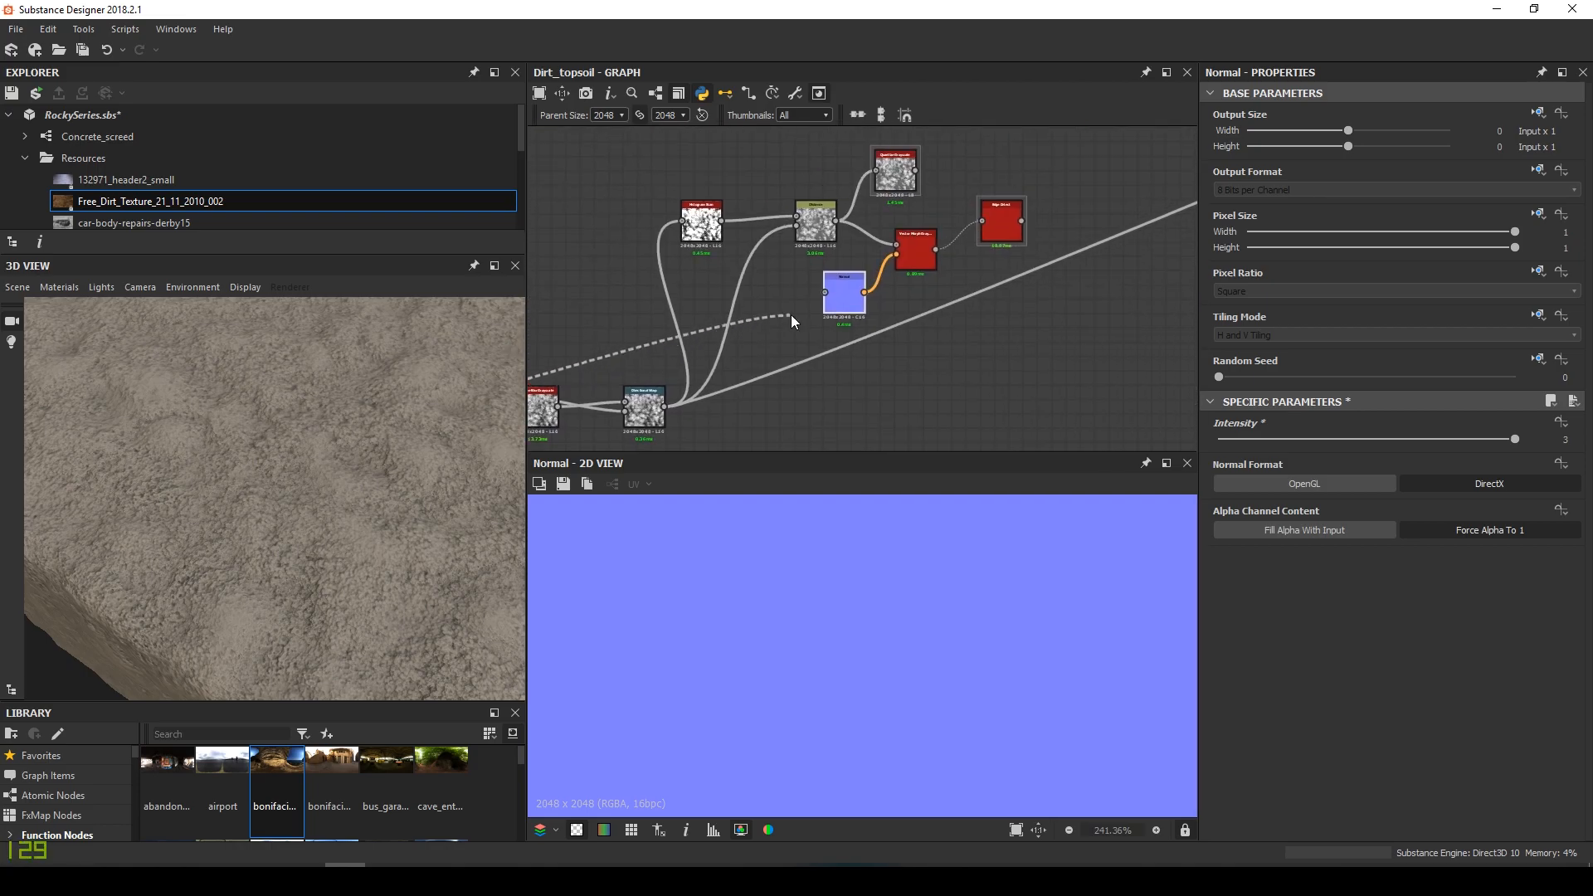
{"action": "scroll", "coordinate": [829, 296], "scroll_direction": "up", "scroll_amount": 5}
{"action": "left_click", "coordinate": [858, 282]}
Preview the Vector Morph Grayscale and lower its amount from 1 to 0.01
{"action": "scroll", "coordinate": [897, 664], "scroll_direction": "down", "scroll_amount": 5}
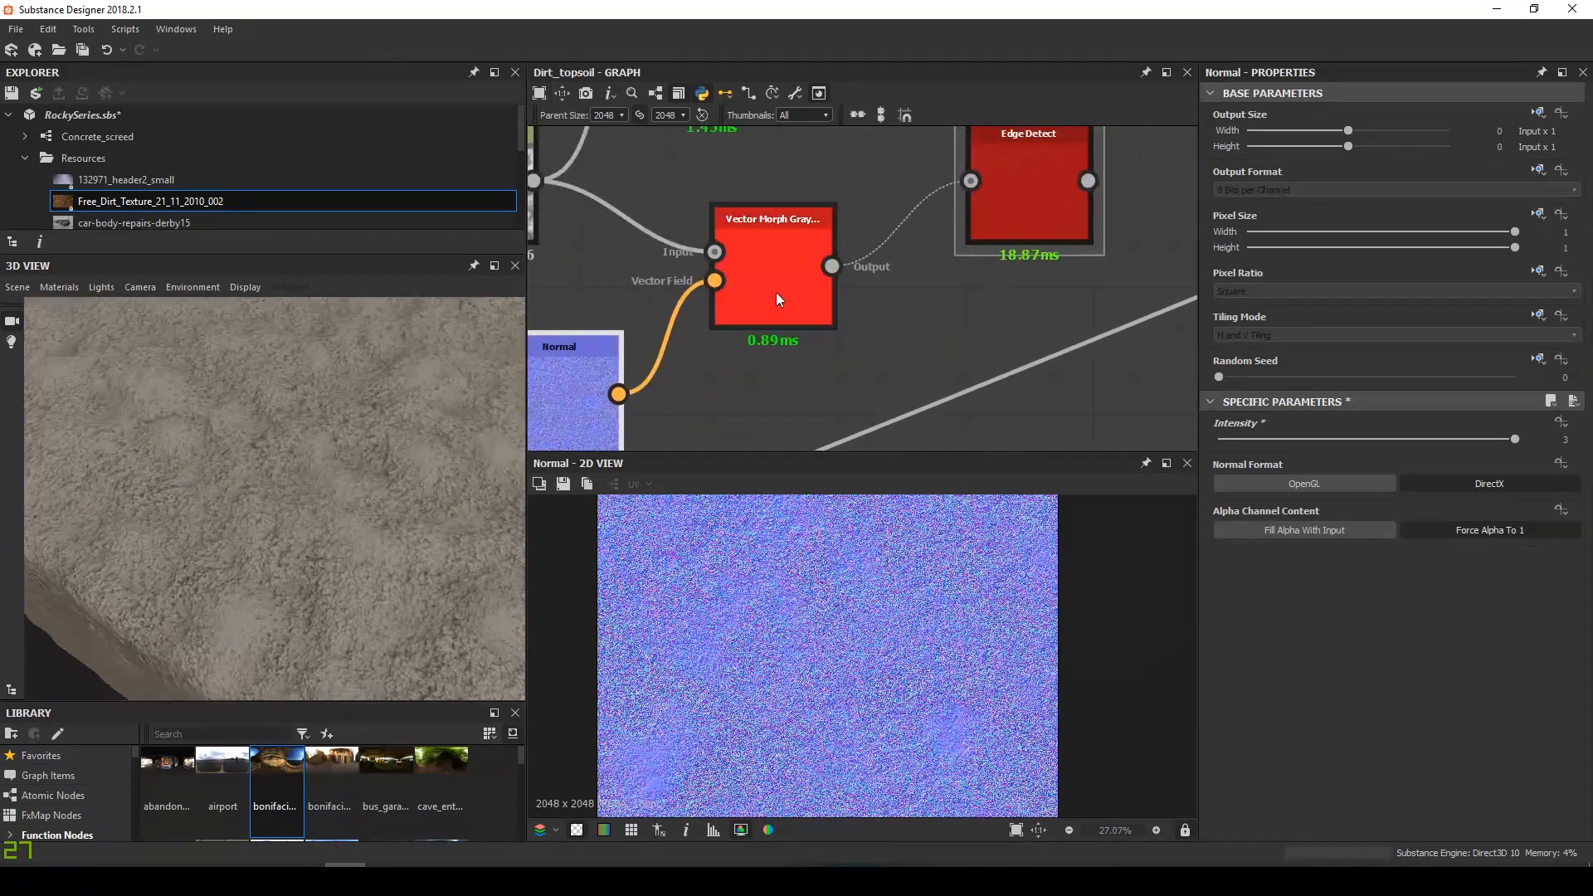
{"action": "double_click", "coordinate": [793, 284]}
{"action": "middle_click_drag", "start_coordinate": [793, 283], "coordinate": [855, 266]}
{"action": "scroll", "coordinate": [923, 647], "scroll_direction": "down", "scroll_amount": 2}
{"action": "left_click_drag", "start_coordinate": [1411, 805], "coordinate": [1519, 809]}
{"action": "scroll", "coordinate": [943, 719], "scroll_direction": "up", "scroll_amount": 7}
{"action": "scroll", "coordinate": [927, 282], "scroll_direction": "down", "scroll_amount": 4}
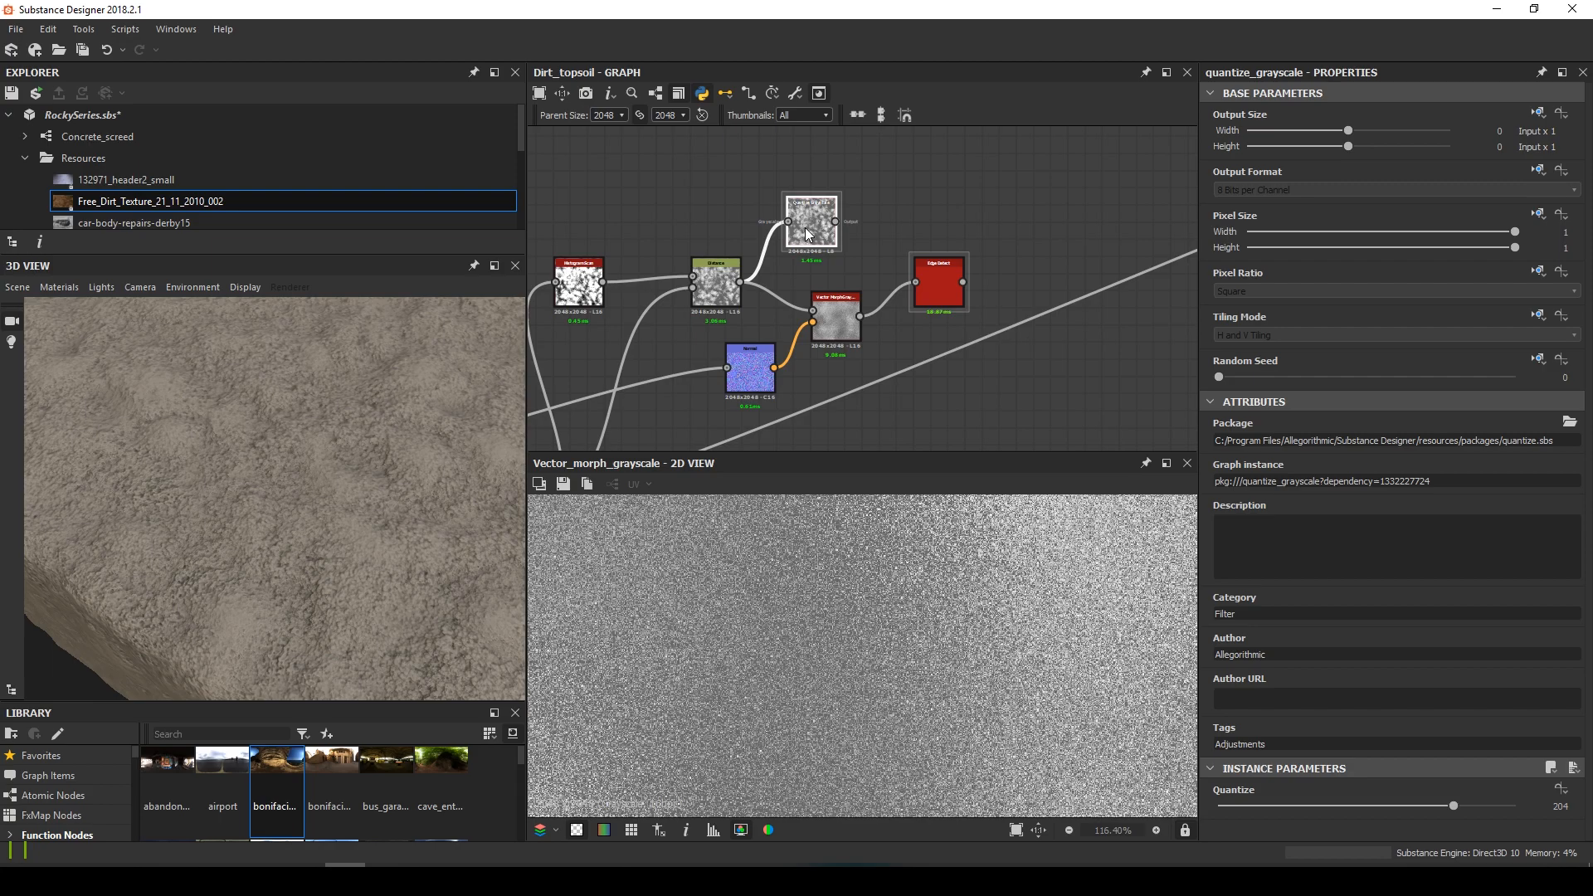
Delete the Quantize Grayscale node, preview Edge Detect, and select the crack node group
{"action": "key", "text": "Delete"}
{"action": "middle_click_drag", "start_coordinate": [888, 290], "coordinate": [826, 307]}
{"action": "double_click", "coordinate": [888, 308]}
{"action": "scroll", "coordinate": [1296, 780], "scroll_direction": "down", "scroll_amount": 3}
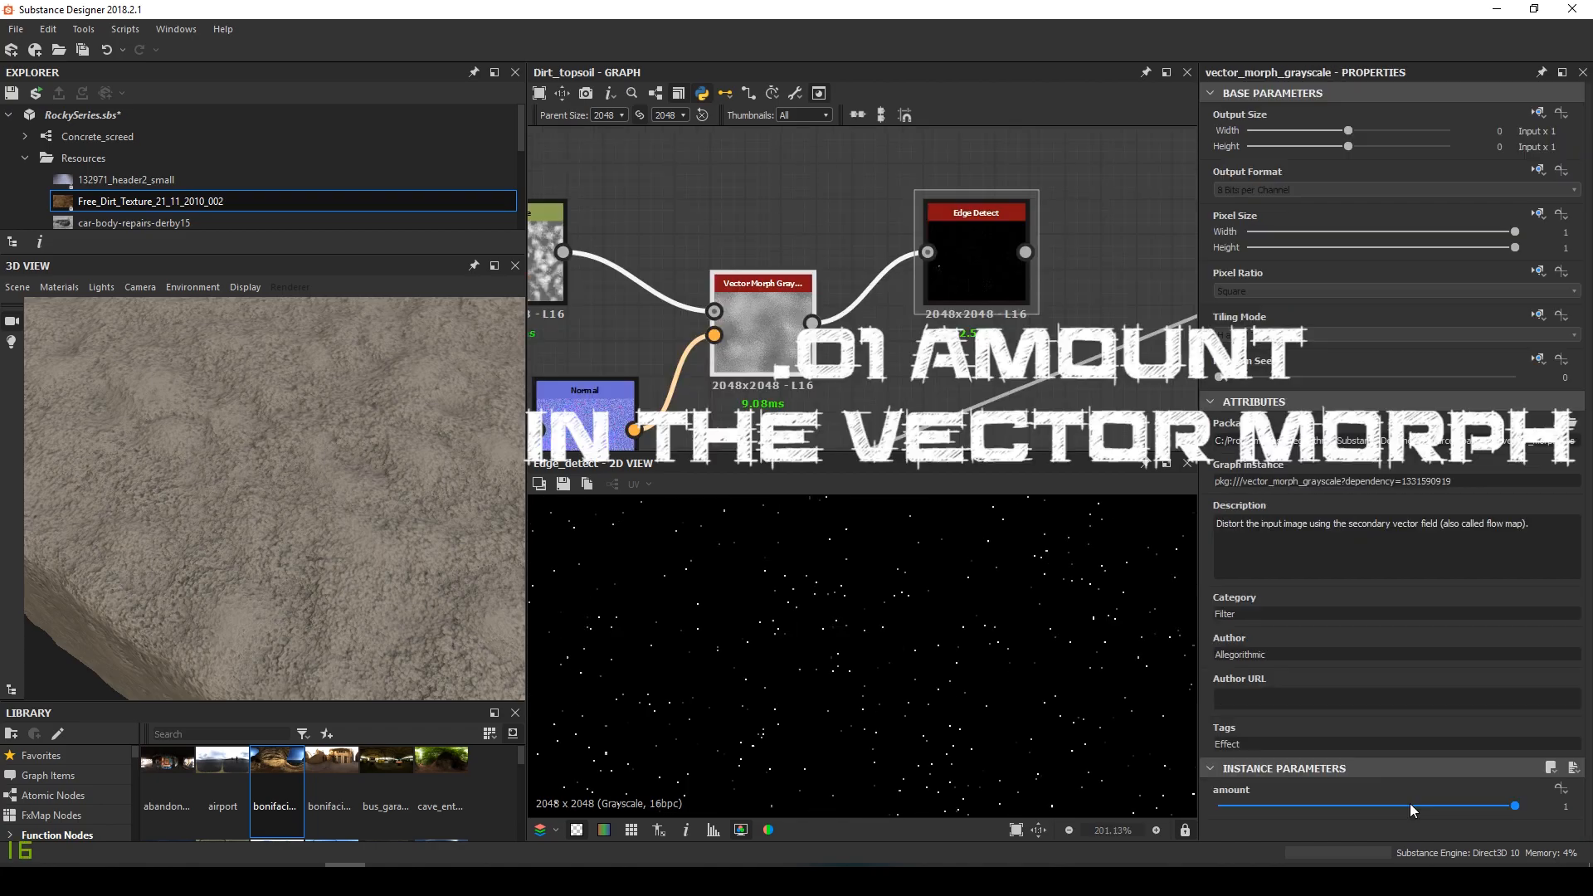
{"action": "left_click_drag", "start_coordinate": [1407, 804], "coordinate": [1222, 818]}
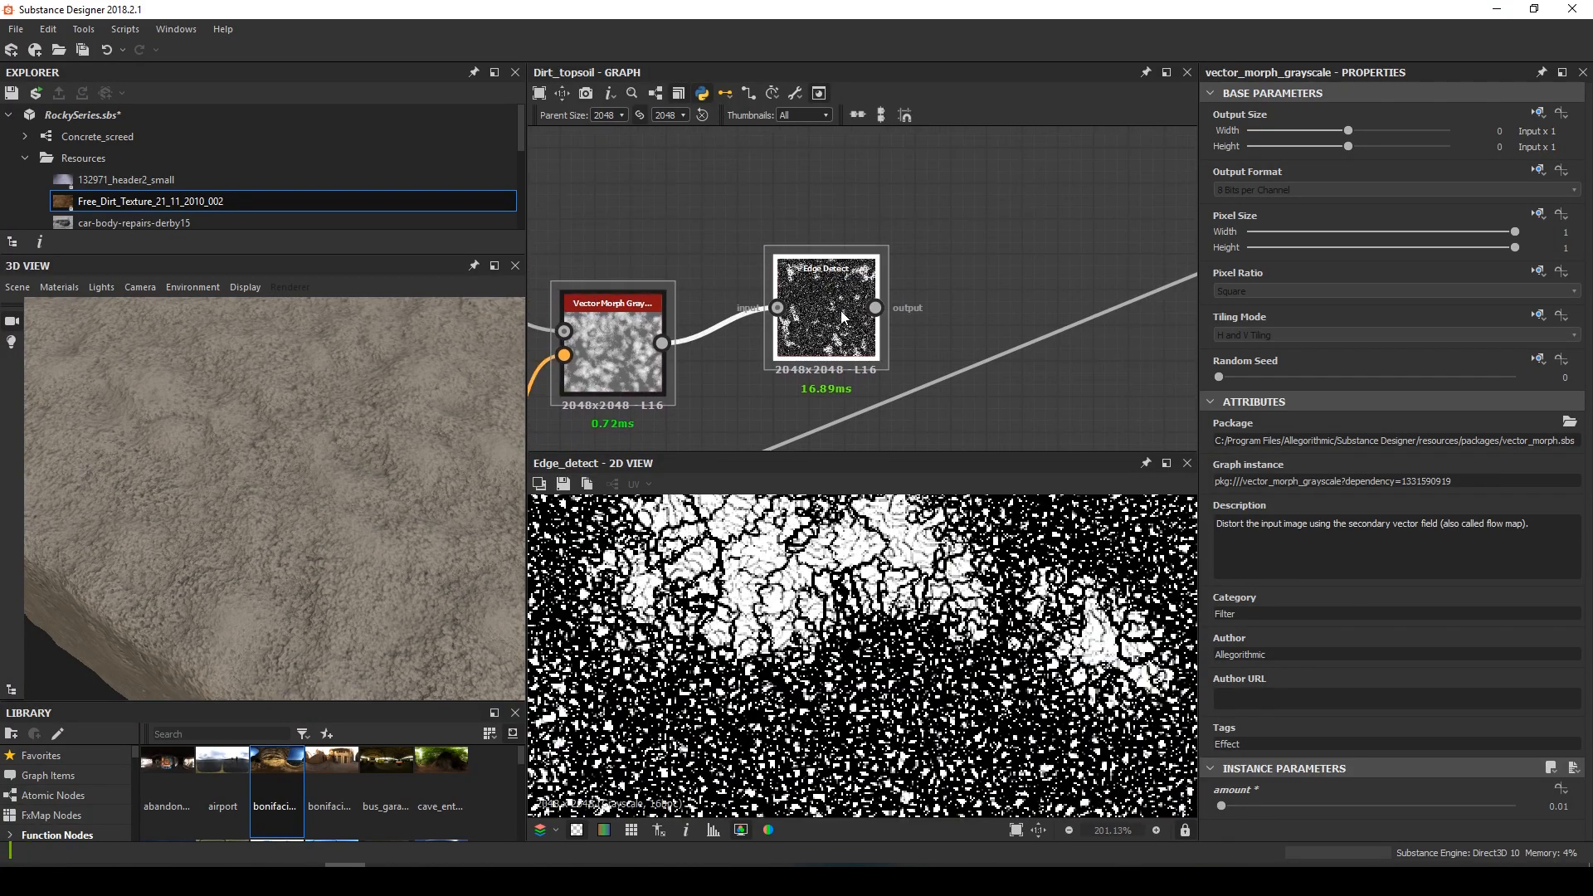
{"action": "scroll", "coordinate": [823, 320], "scroll_direction": "down", "scroll_amount": 5}
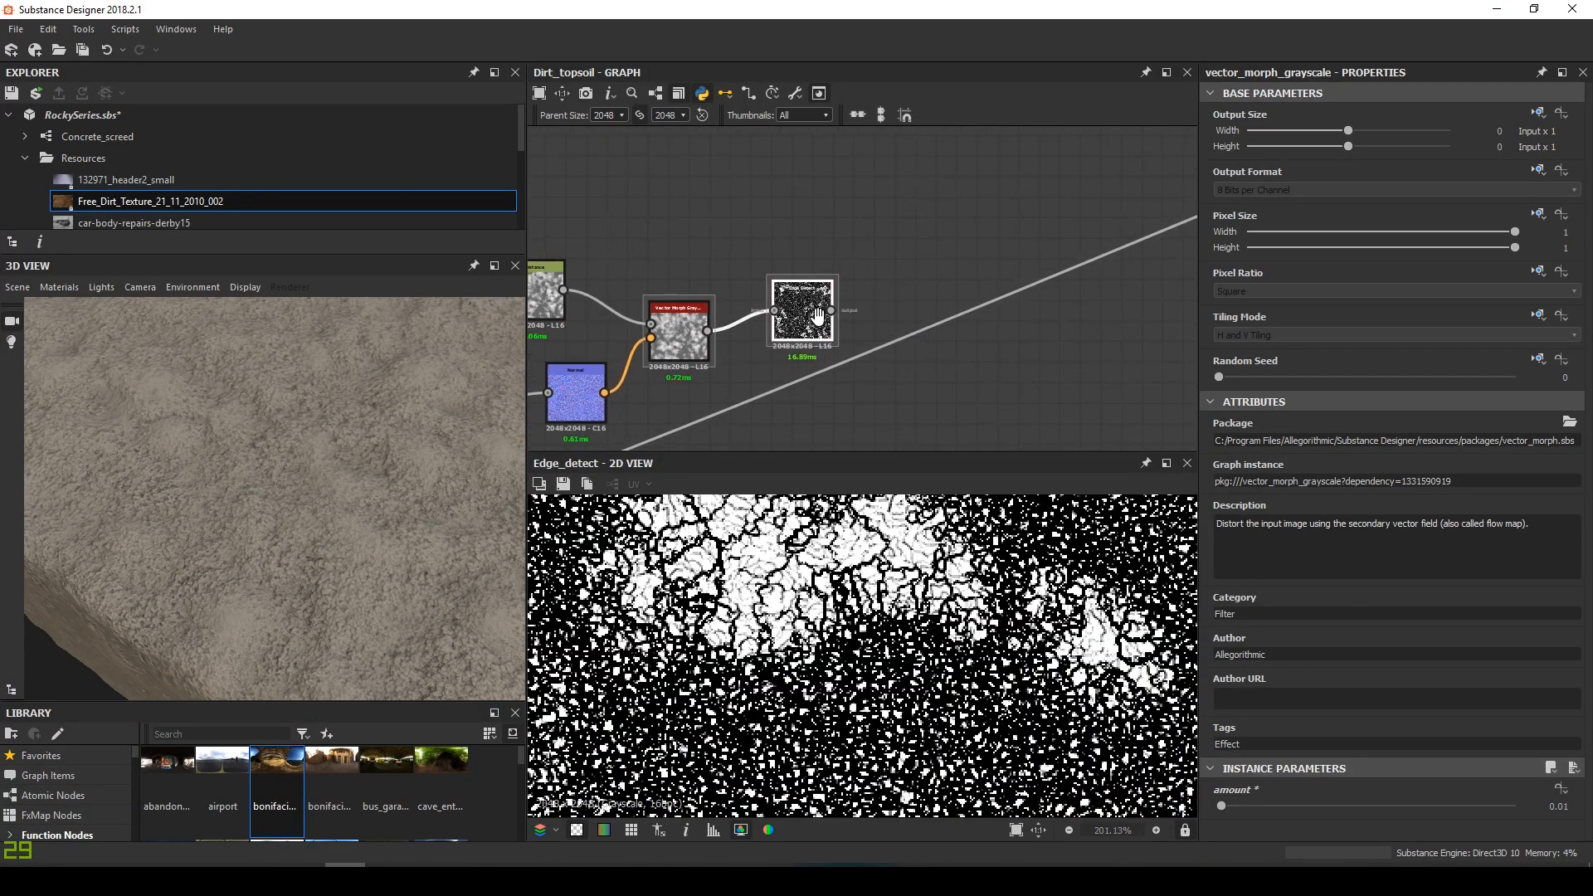
{"action": "left_click_drag", "start_coordinate": [687, 291], "coordinate": [864, 281]}
{"action": "left_click", "coordinate": [863, 282]}
{"action": "key", "text": "space"}
{"action": "type", "text": "slo"}
{"action": "key", "text": "Down"}
{"action": "key", "text": "Return"}
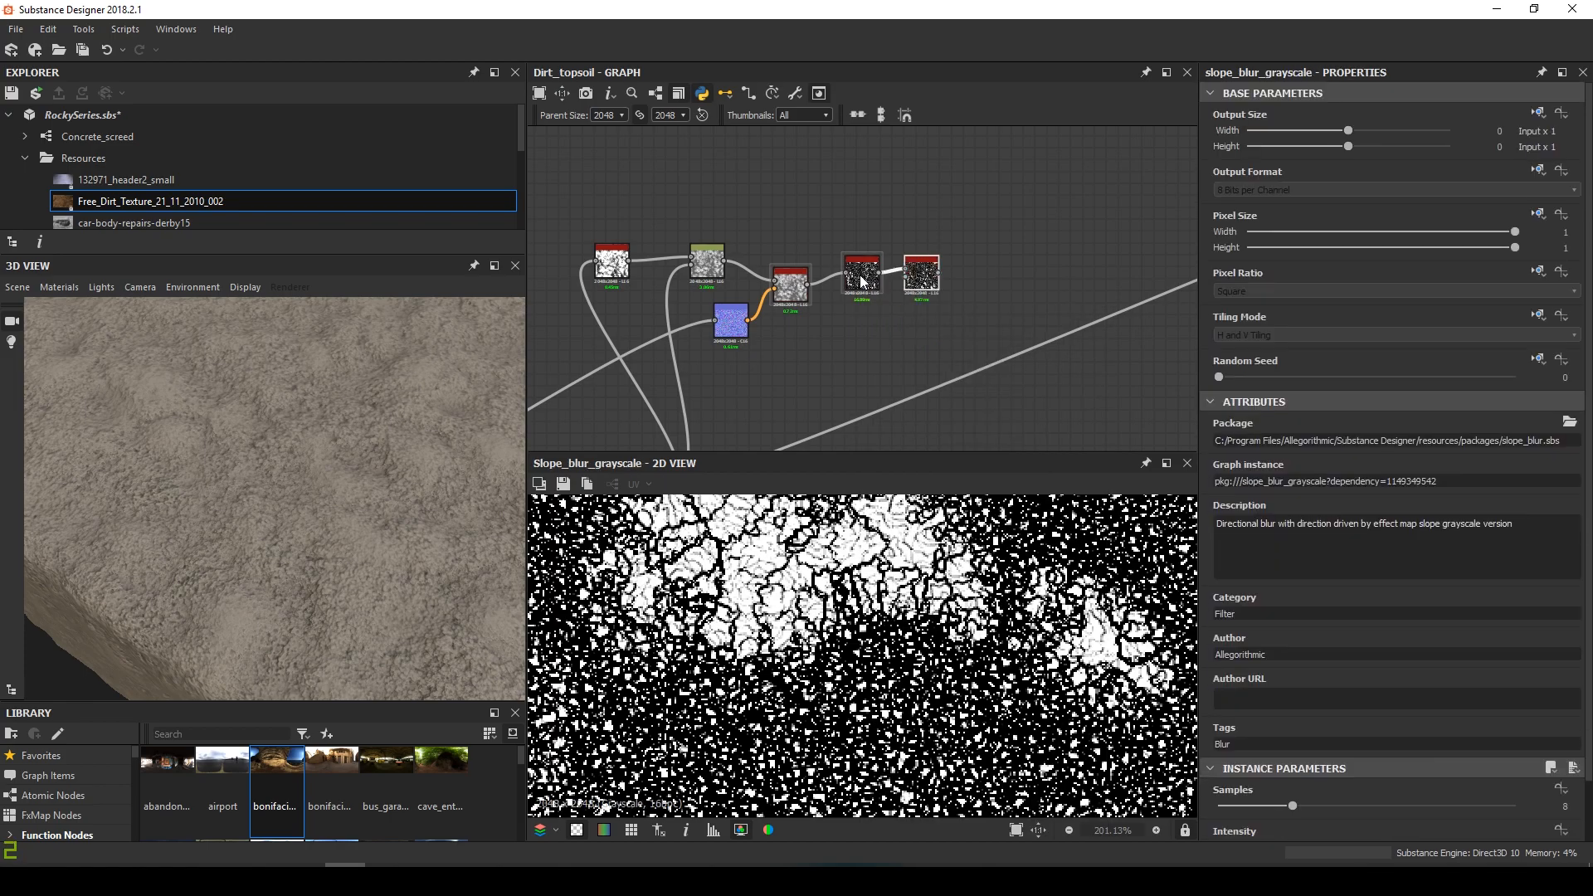
{"action": "scroll", "coordinate": [794, 345], "scroll_direction": "down", "scroll_amount": 2}
{"action": "middle_click_drag", "start_coordinate": [794, 346], "coordinate": [847, 232]}
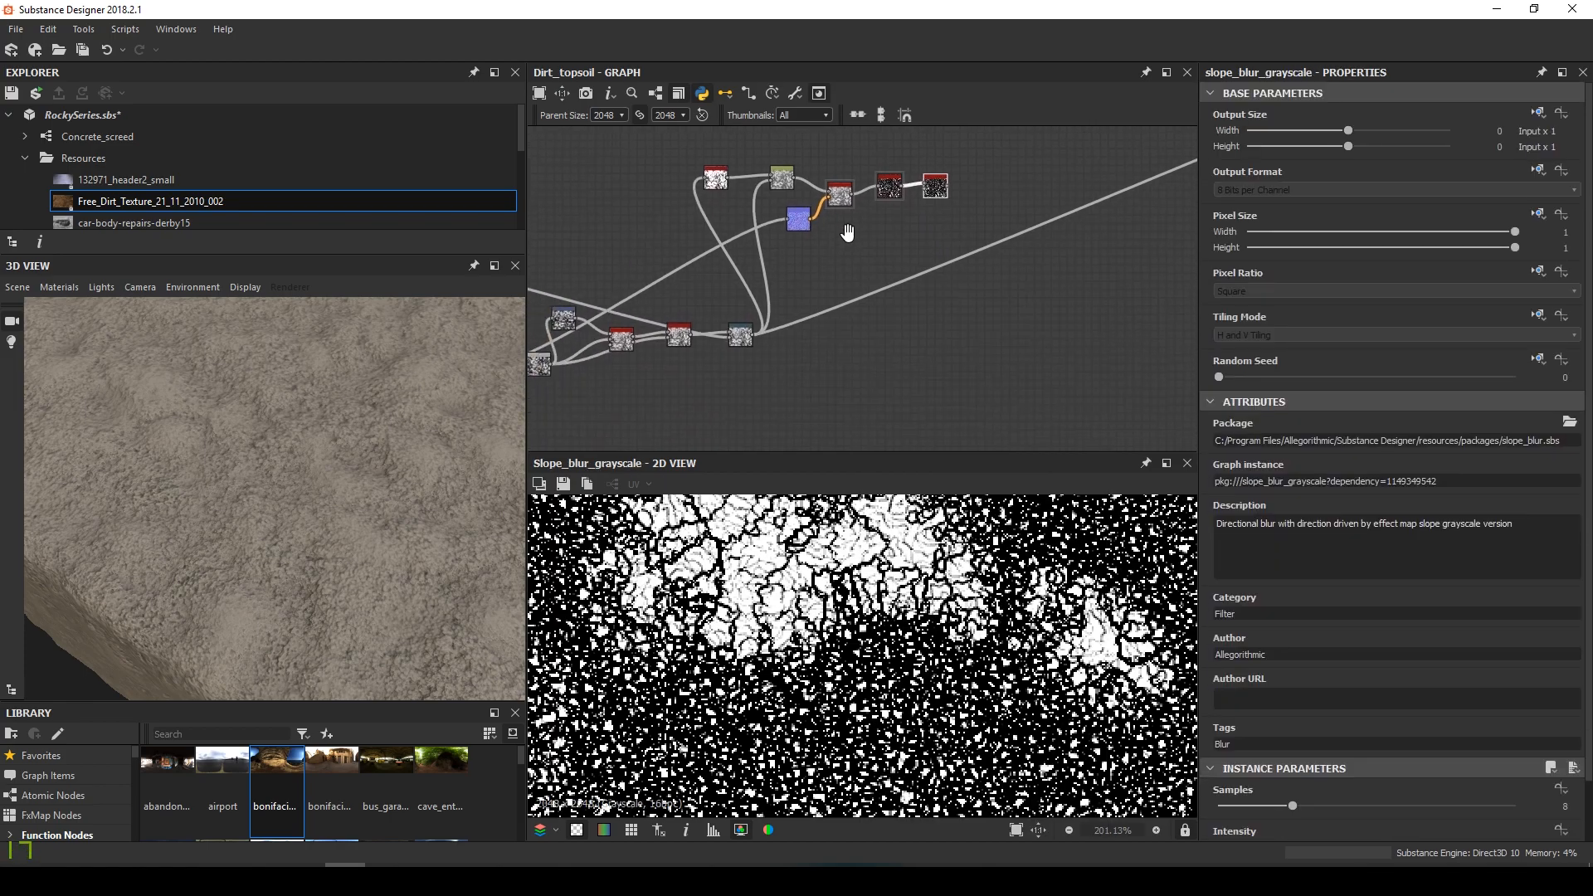
{"action": "scroll", "coordinate": [776, 309], "scroll_direction": "up", "scroll_amount": 3}
{"action": "middle_click_drag", "start_coordinate": [936, 200], "coordinate": [732, 392]}
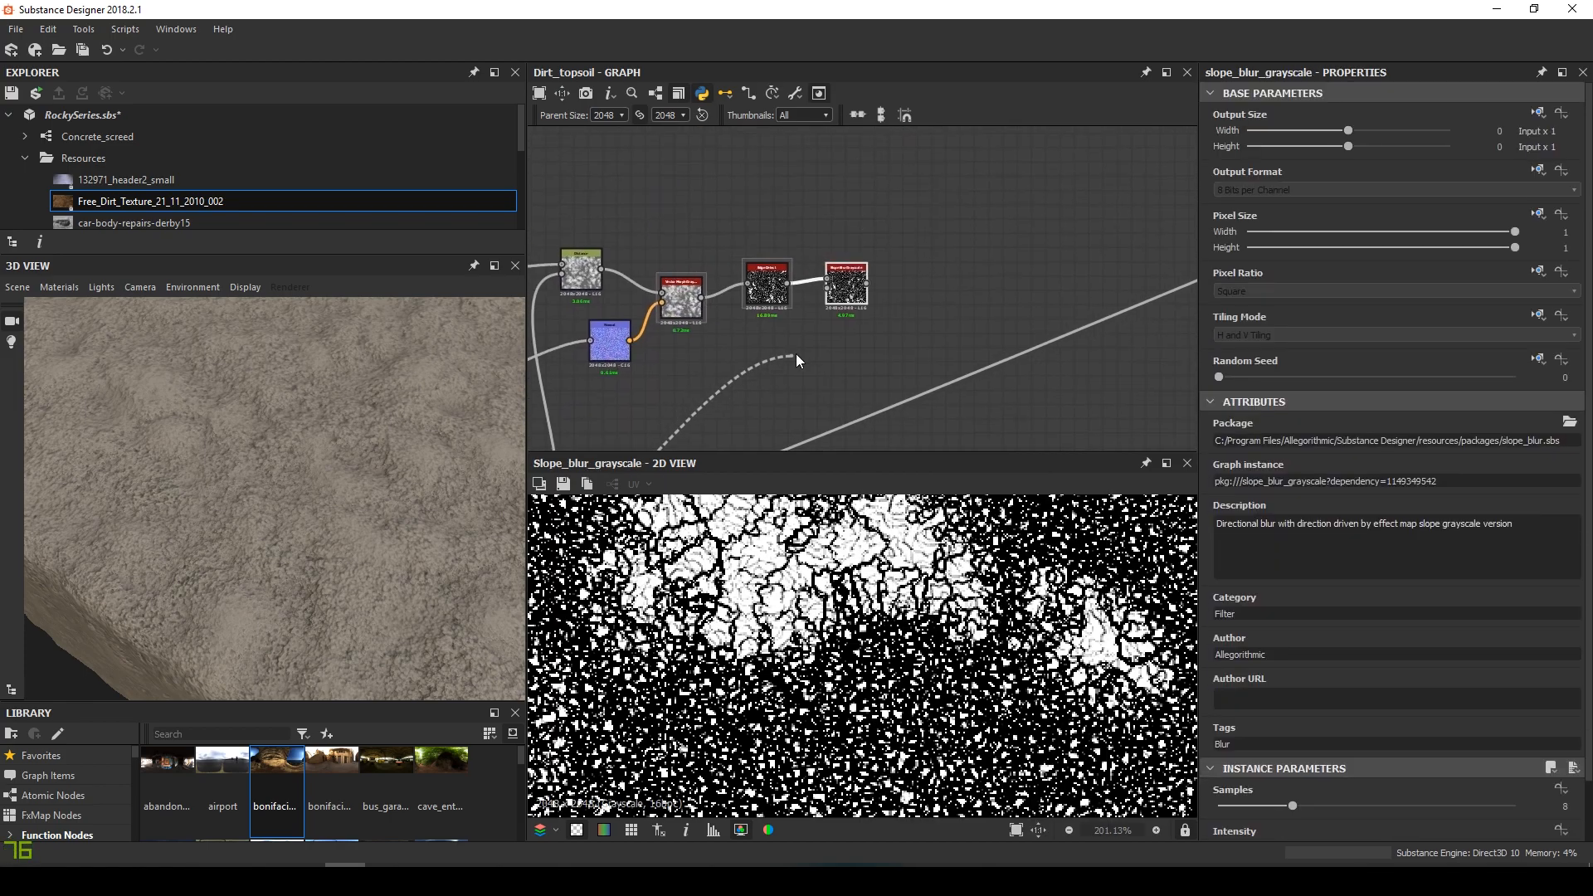
{"action": "left_click", "coordinate": [844, 294]}
{"action": "left_click_drag", "start_coordinate": [1292, 805], "coordinate": [1515, 806]}
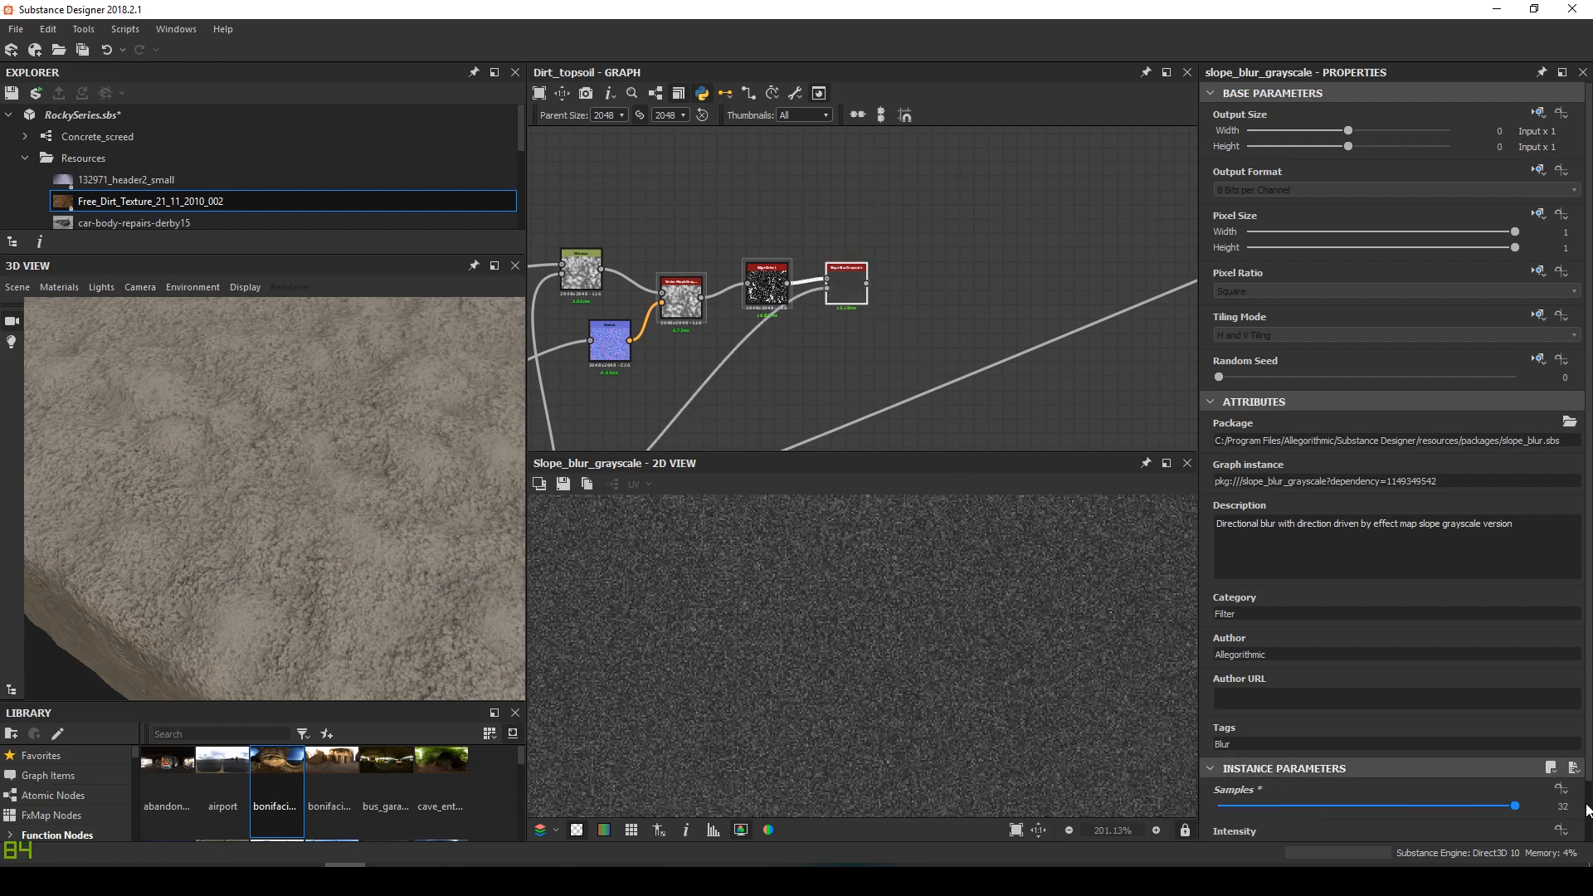
{"action": "scroll", "coordinate": [1515, 796], "scroll_direction": "down", "scroll_amount": 1}
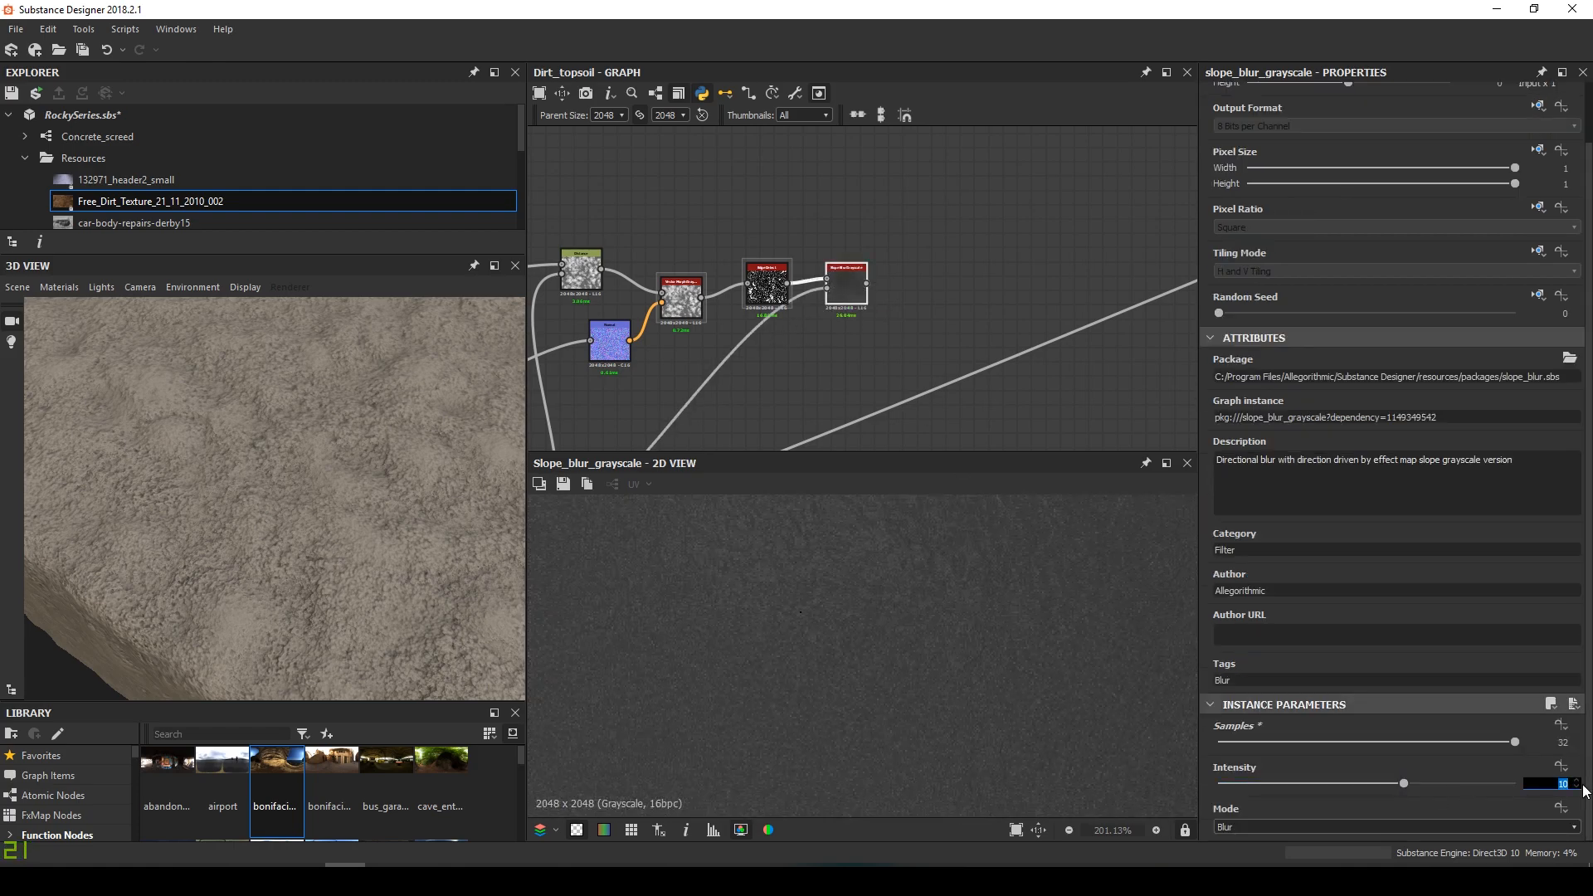
{"action": "left_click", "coordinate": [1583, 786]}
{"action": "type", "text": ".05"}
{"action": "key", "text": "Return"}
{"action": "left_click", "coordinate": [1305, 827]}
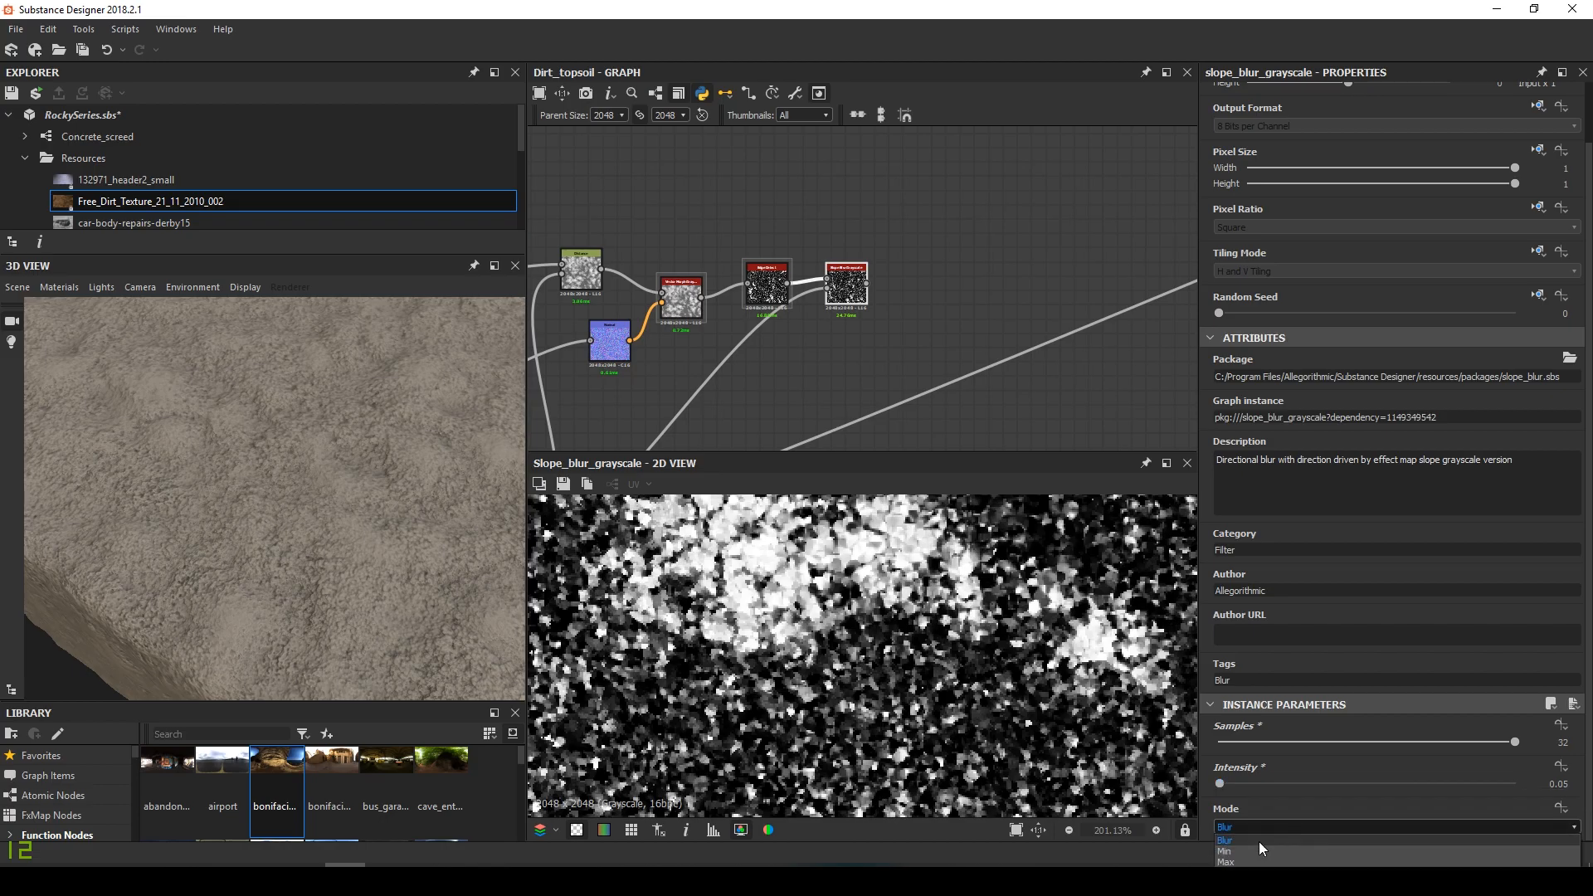
{"action": "left_click", "coordinate": [1250, 851]}
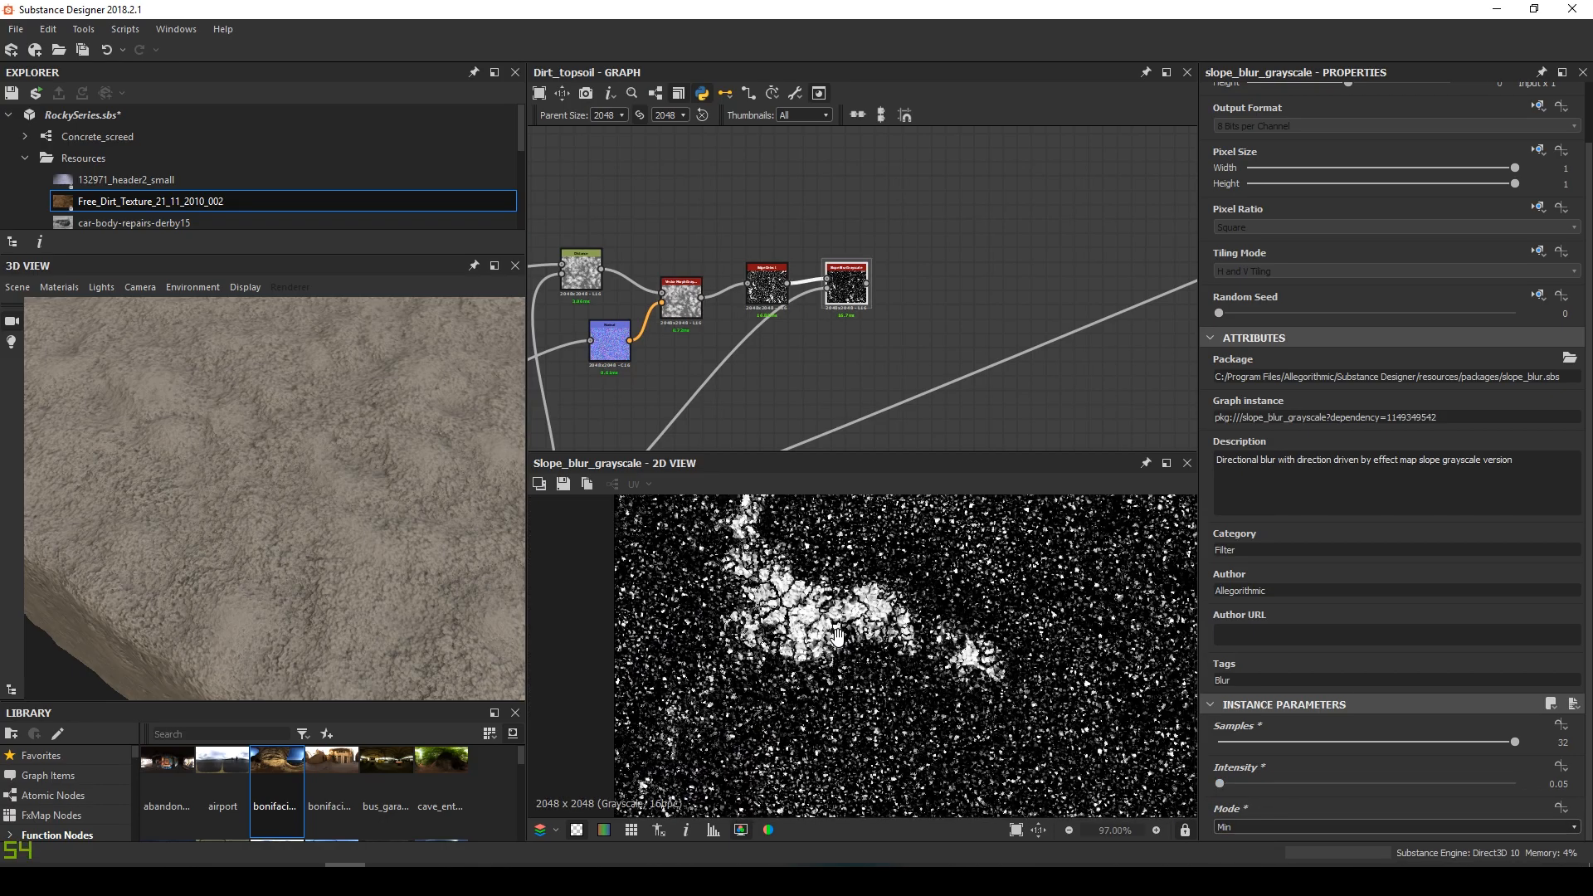
{"action": "scroll", "coordinate": [780, 643], "scroll_direction": "down", "scroll_amount": 3}
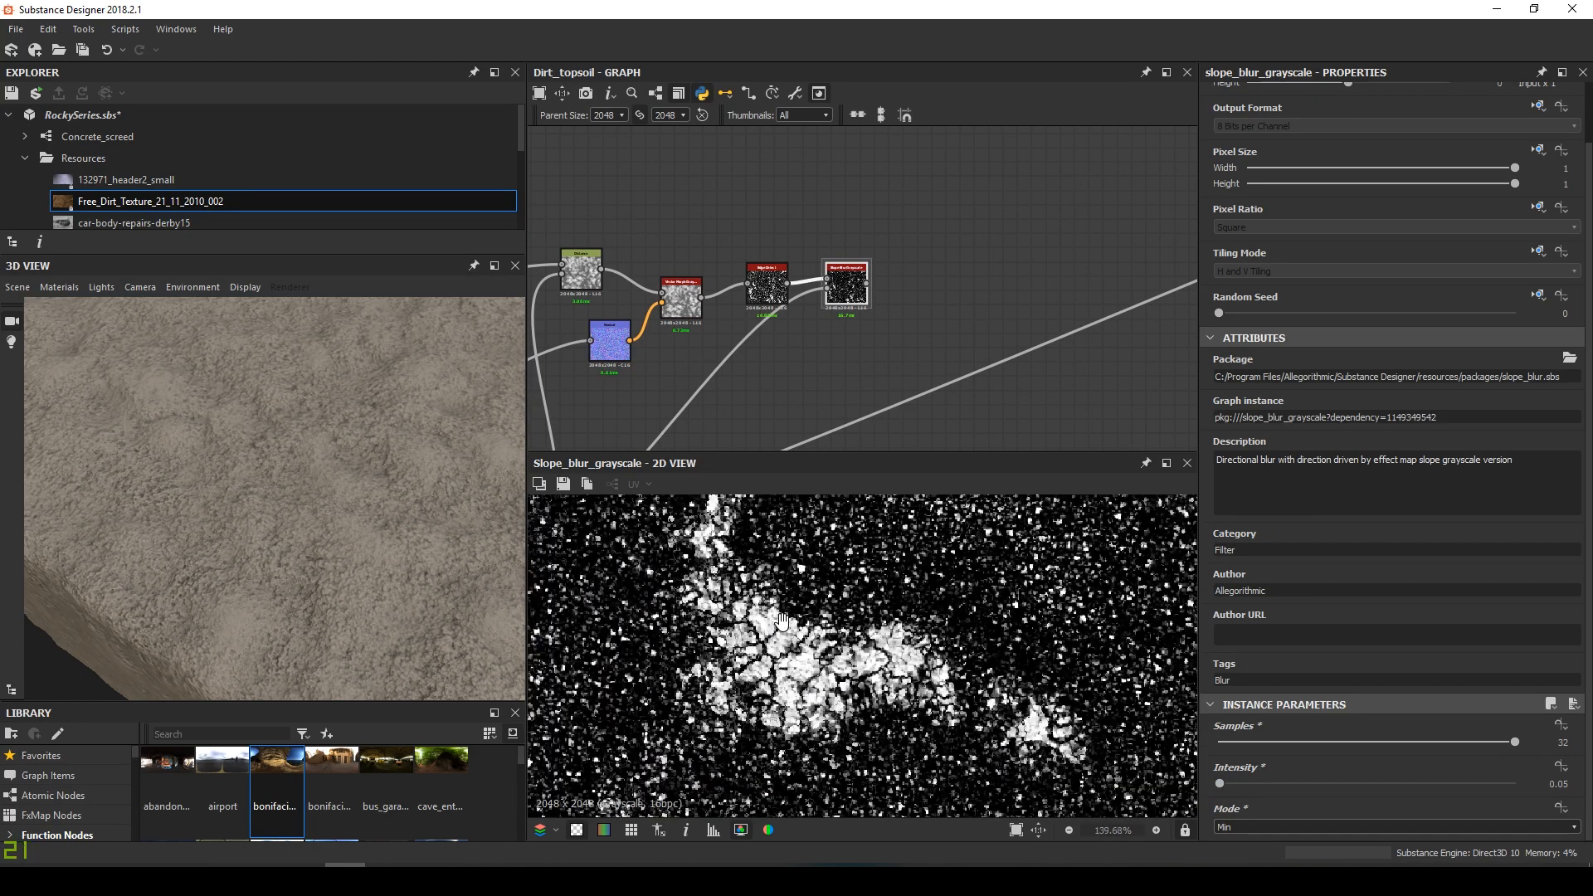
{"action": "scroll", "coordinate": [784, 612], "scroll_direction": "up", "scroll_amount": 2}
{"action": "middle_click_drag", "start_coordinate": [784, 612], "coordinate": [786, 634]}
{"action": "scroll", "coordinate": [787, 634], "scroll_direction": "down", "scroll_amount": 5}
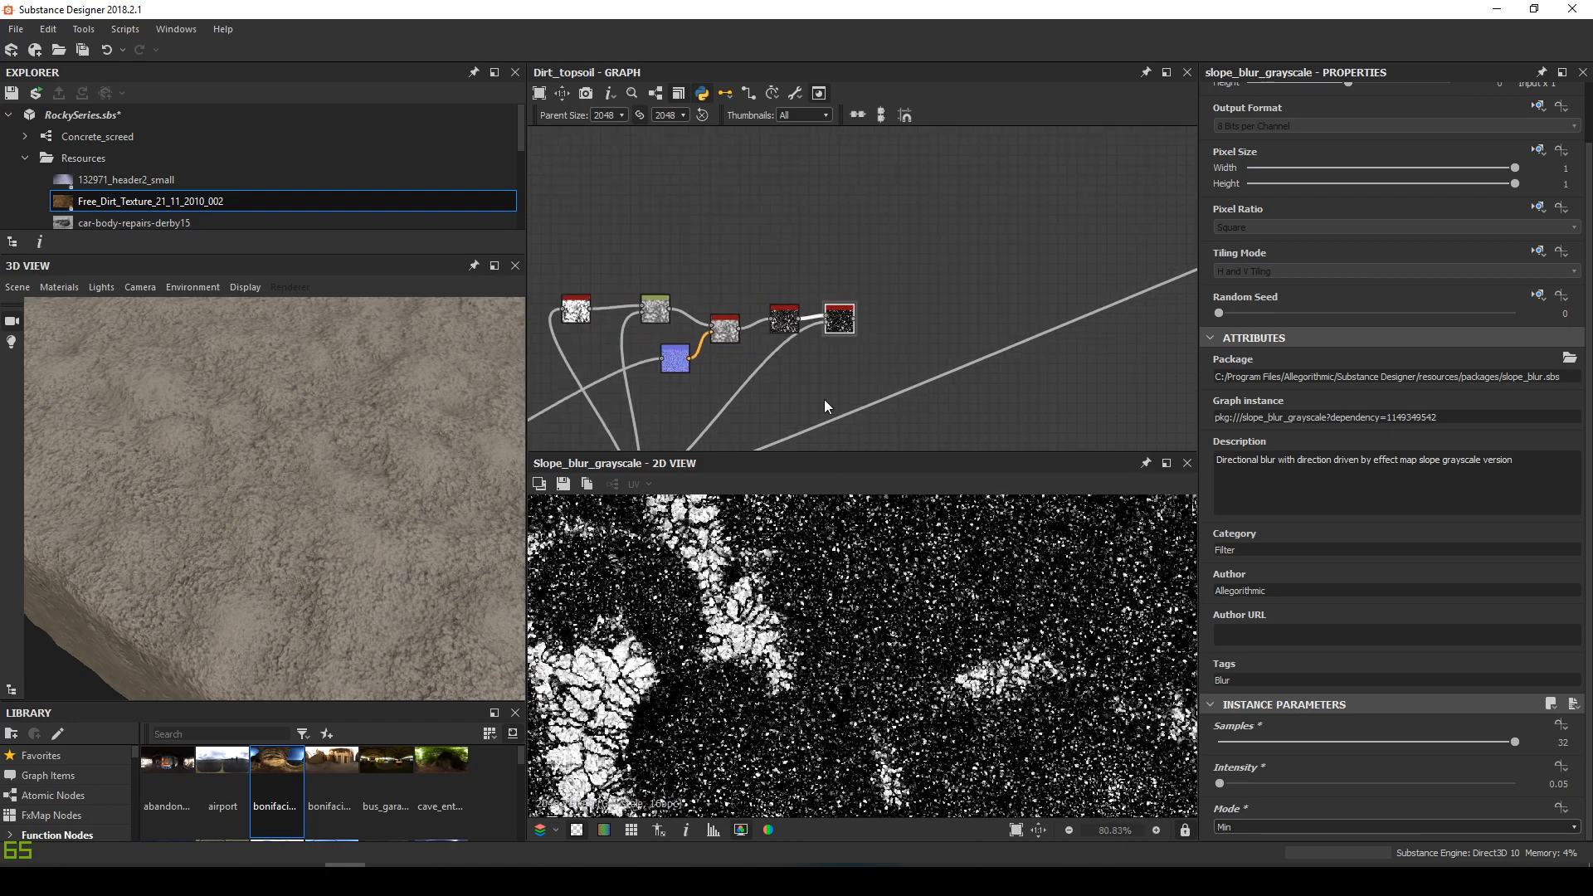
{"action": "middle_click_drag", "start_coordinate": [969, 657], "coordinate": [794, 823]}
{"action": "scroll", "coordinate": [1035, 645], "scroll_direction": "up", "scroll_amount": 2}
{"action": "middle_click_drag", "start_coordinate": [1035, 645], "coordinate": [767, 688]}
{"action": "middle_click_drag", "start_coordinate": [1066, 539], "coordinate": [979, 696]}
{"action": "scroll", "coordinate": [978, 698], "scroll_direction": "down", "scroll_amount": 5}
{"action": "middle_click_drag", "start_coordinate": [877, 655], "coordinate": [910, 630]}
{"action": "scroll", "coordinate": [758, 325], "scroll_direction": "down", "scroll_amount": 2}
{"action": "middle_click_drag", "start_coordinate": [733, 376], "coordinate": [957, 289]}
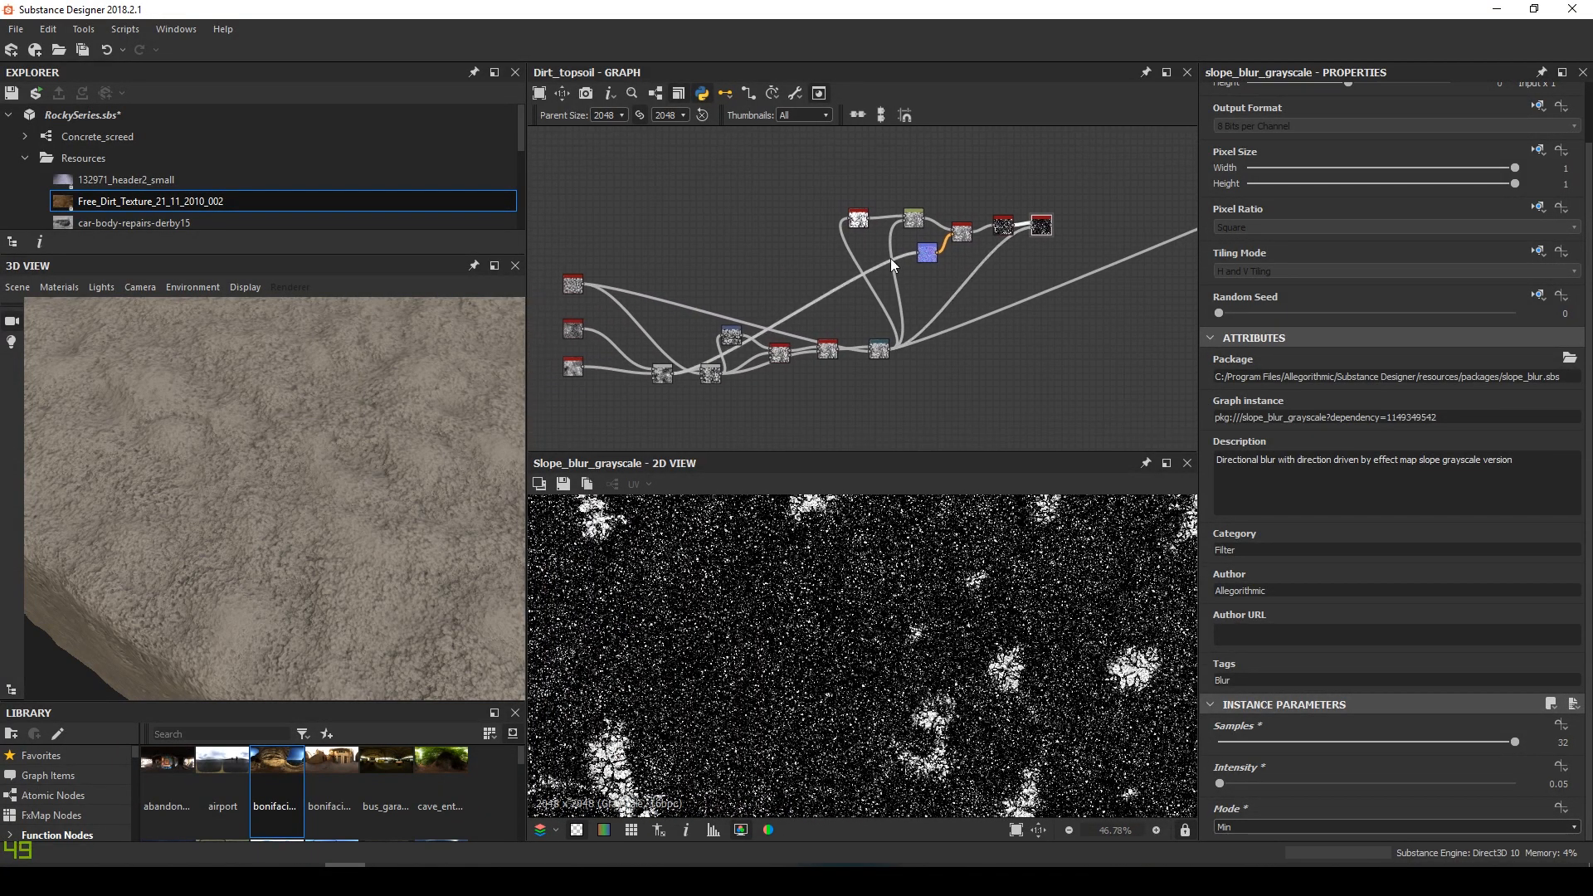
Move the Histogram Scan node to a new spot in the graph
{"action": "left_click", "coordinate": [853, 218]}
{"action": "left_click_drag", "start_coordinate": [853, 217], "coordinate": [932, 262]}
{"action": "key", "text": "d"}
{"action": "middle_click_drag", "start_coordinate": [903, 273], "coordinate": [927, 251]}
Wrap the six base nodes in a teal frame titled 'Base layer'
{"action": "left_click_drag", "start_coordinate": [651, 390], "coordinate": [901, 312]}
{"action": "right_click", "coordinate": [903, 324]}
{"action": "left_click", "coordinate": [969, 425]}
{"action": "left_click_drag", "start_coordinate": [1244, 175], "coordinate": [1126, 168]}
{"action": "type", "text": "Base layer"}
{"action": "key", "text": "Return"}
{"action": "left_click", "coordinate": [1271, 304]}
{"action": "left_click_drag", "start_coordinate": [1271, 304], "coordinate": [1429, 308]}
Wrap the three noise nodes in a red frame titled 'Noises'
{"action": "left_click_drag", "start_coordinate": [633, 236], "coordinate": [583, 360]}
{"action": "right_click", "coordinate": [598, 348]}
{"action": "left_click", "coordinate": [654, 463]}
{"action": "left_click_drag", "start_coordinate": [1250, 175], "coordinate": [1099, 166]}
{"action": "type", "text": "Noises"}
{"action": "key", "text": "Return"}
{"action": "left_click", "coordinate": [1264, 304]}
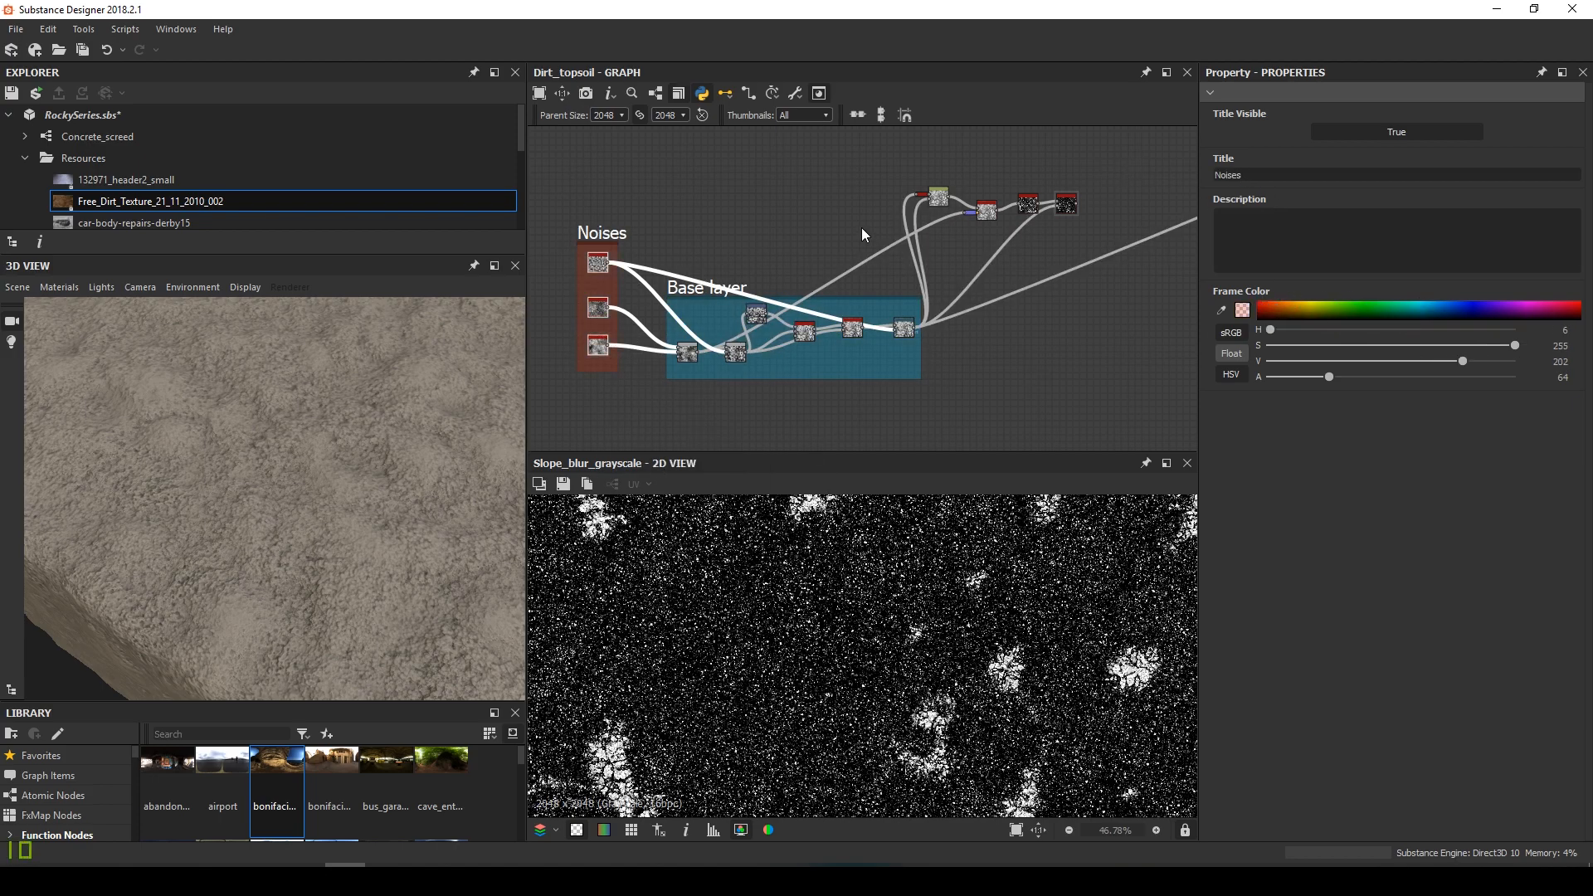
Wrap the four top layer nodes in a yellow frame titled 'Top layer'
{"action": "scroll", "coordinate": [849, 230], "scroll_direction": "up", "scroll_amount": 3}
{"action": "middle_click_drag", "start_coordinate": [849, 231], "coordinate": [675, 307]}
{"action": "left_click_drag", "start_coordinate": [722, 211], "coordinate": [1122, 330]}
{"action": "right_click", "coordinate": [1060, 263]}
{"action": "left_click", "coordinate": [1112, 375]}
{"action": "left_click_drag", "start_coordinate": [1245, 175], "coordinate": [1146, 169]}
{"action": "type", "text": "Top layer"}
{"action": "key", "text": "Return"}
{"action": "left_click", "coordinate": [1302, 309]}
{"action": "scroll", "coordinate": [835, 292], "scroll_direction": "down", "scroll_amount": 3}
{"action": "scroll", "coordinate": [813, 300], "scroll_direction": "up", "scroll_amount": 1}
{"action": "key", "text": "space"}
Add a Blend node and wire the Top layer output and a second source into it
{"action": "type", "text": "blend"}
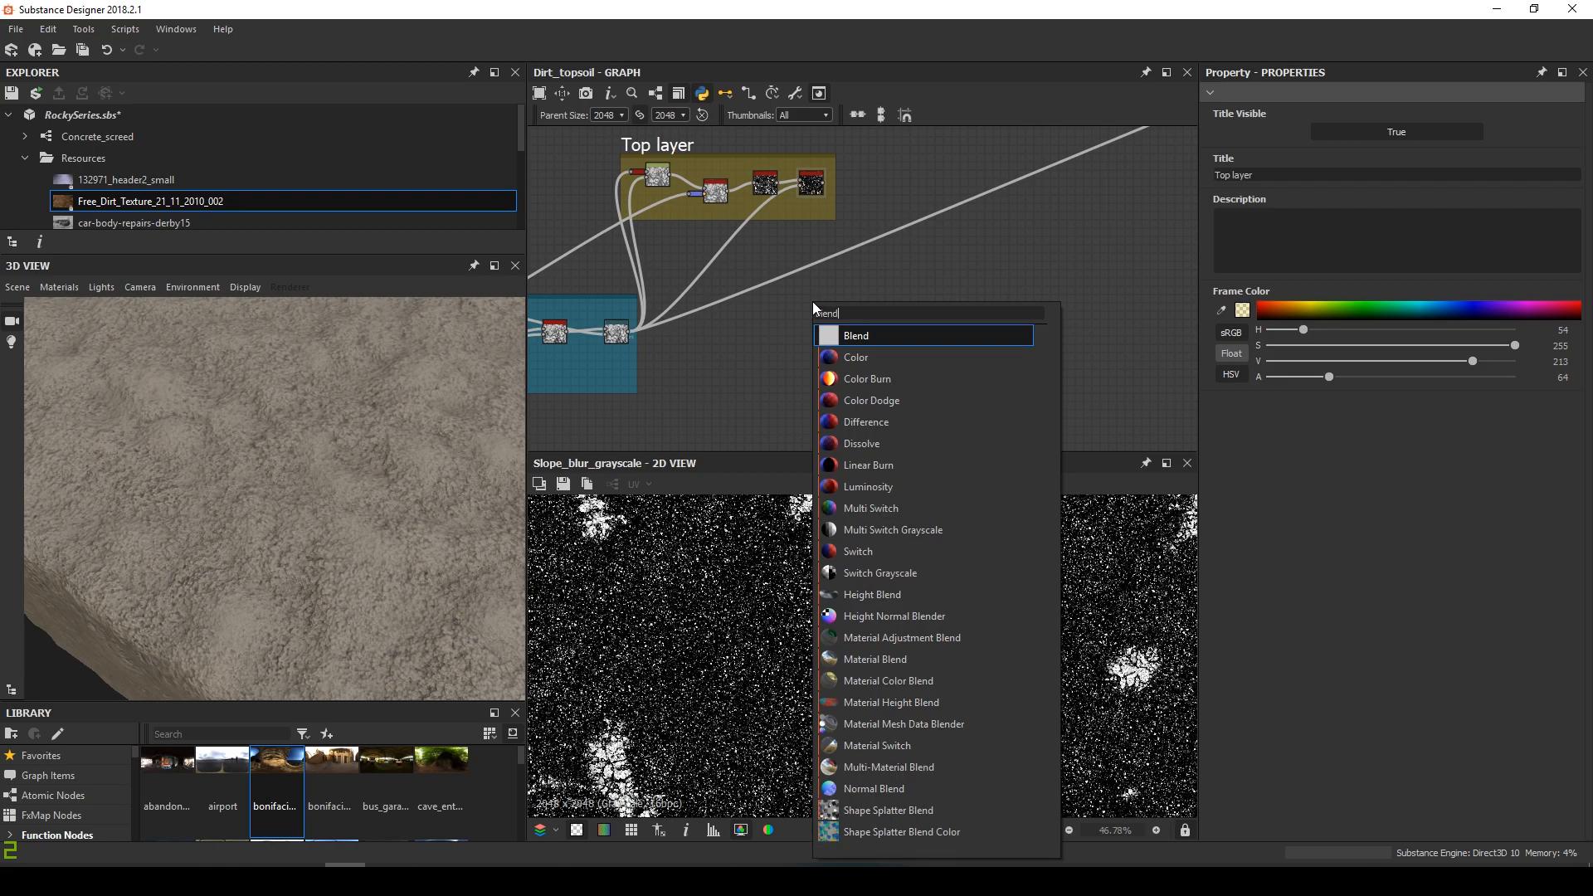
{"action": "key", "text": "Return"}
{"action": "left_click_drag", "start_coordinate": [813, 301], "coordinate": [852, 299]}
{"action": "scroll", "coordinate": [830, 195], "scroll_direction": "up", "scroll_amount": 3}
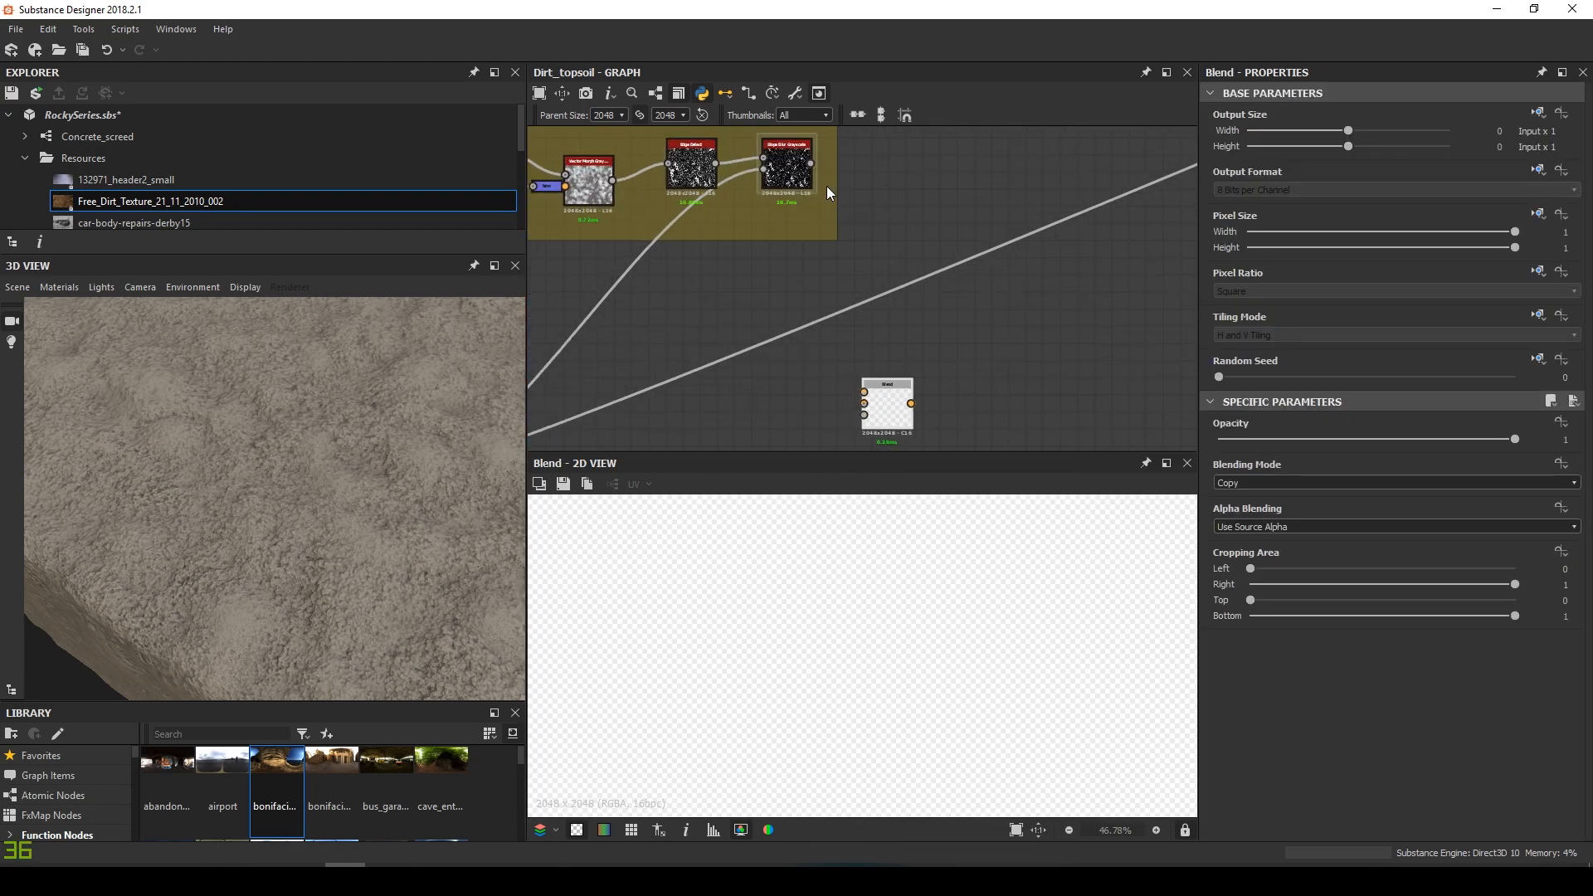
{"action": "left_click_drag", "start_coordinate": [810, 165], "coordinate": [864, 391]}
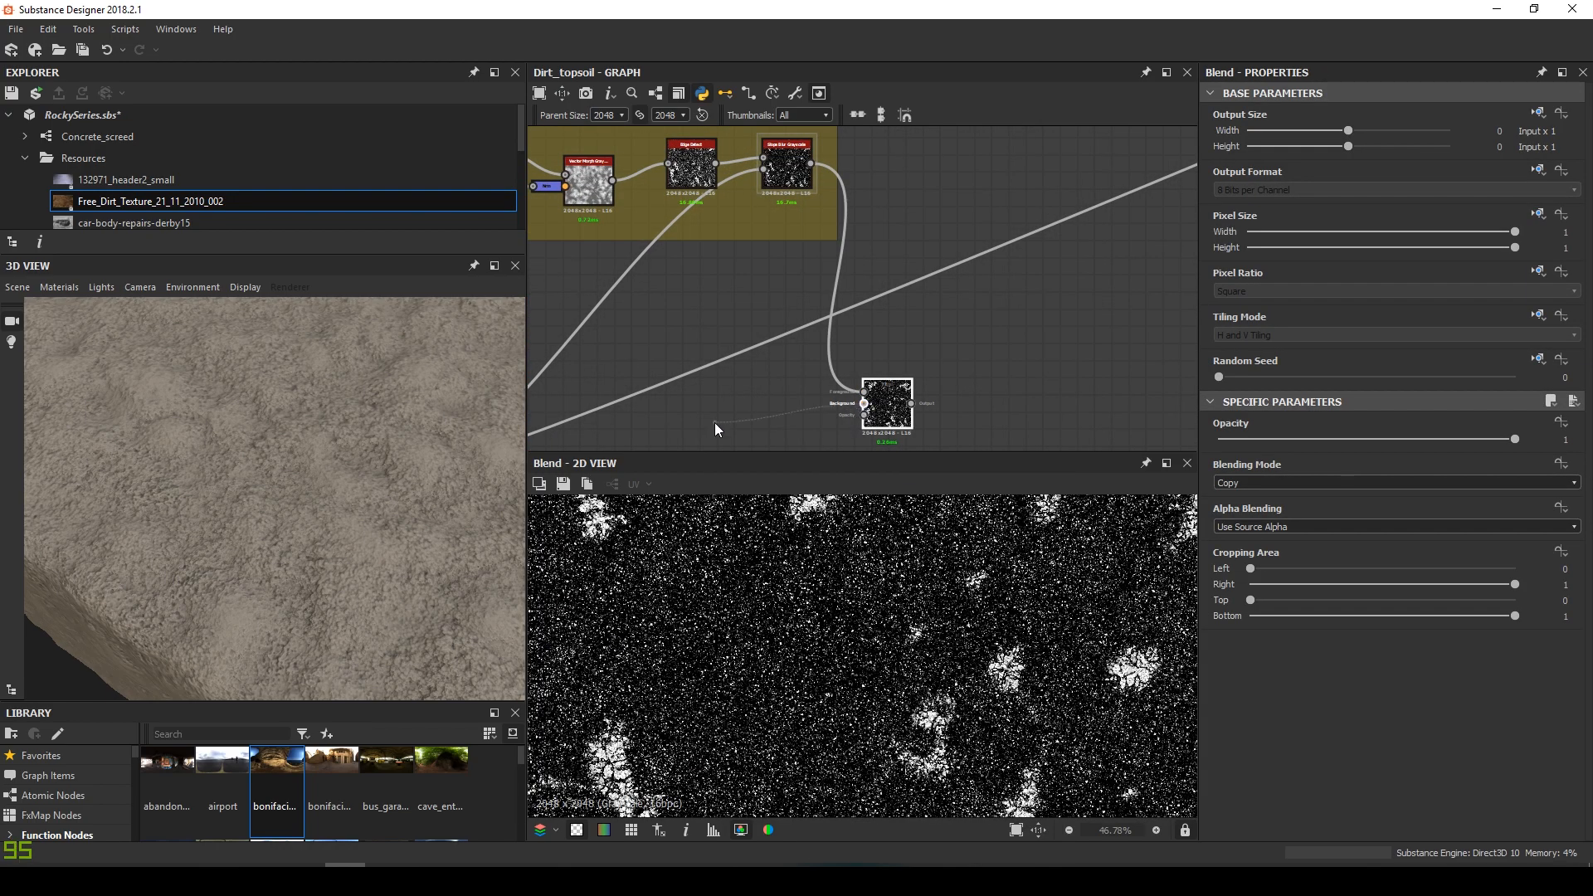
{"action": "middle_click_drag", "start_coordinate": [715, 421], "coordinate": [977, 299]}
{"action": "key", "text": "f"}
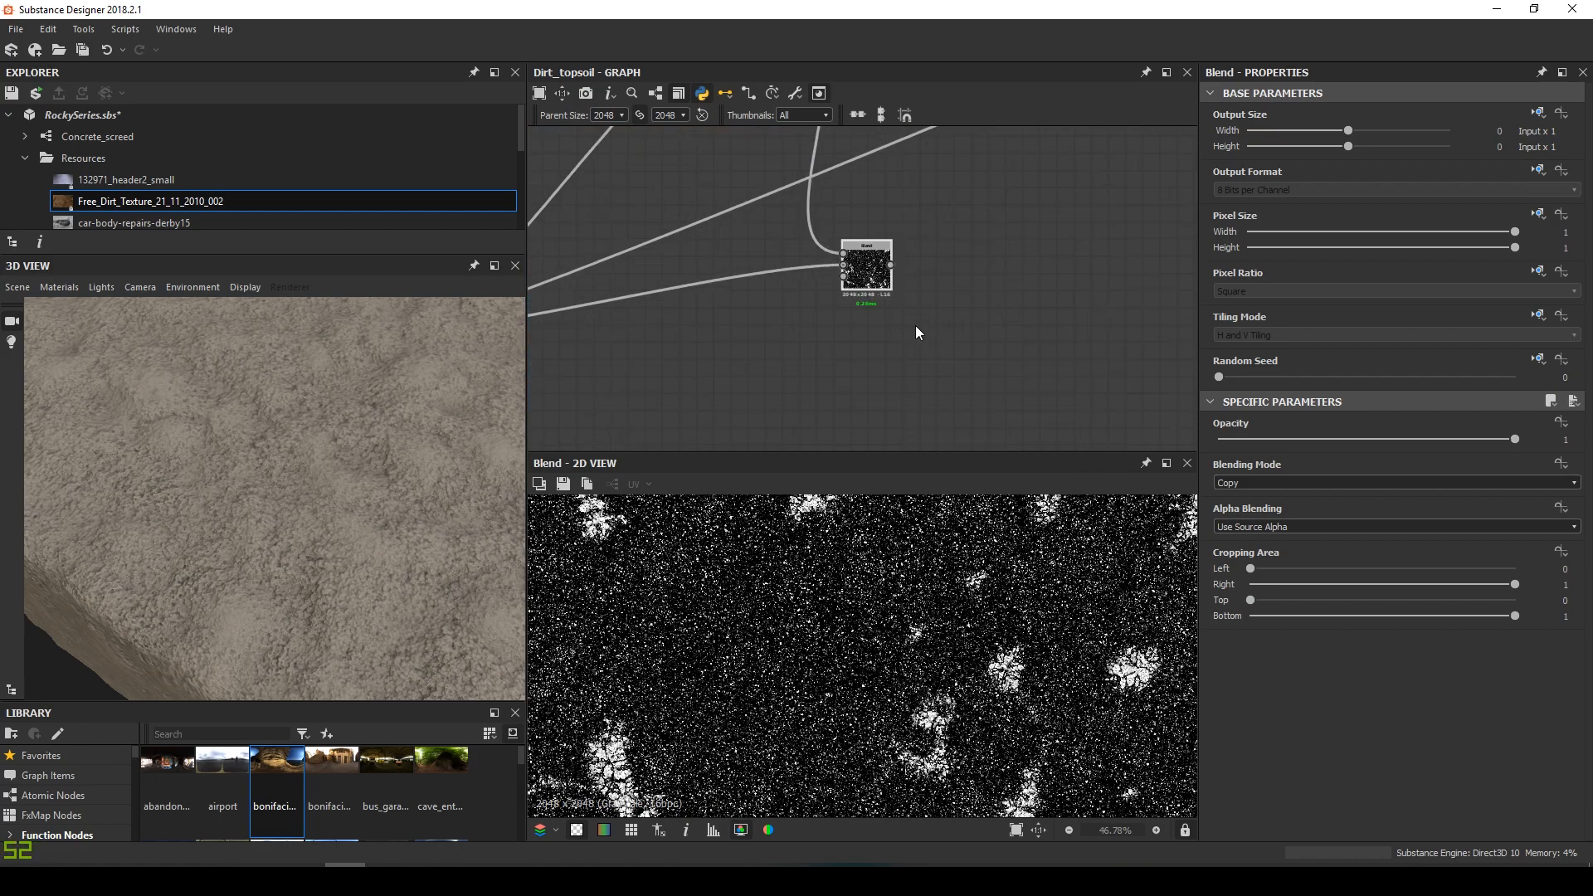
Set the Blend to Screen mode and feed its result into the output chain
{"action": "left_click", "coordinate": [1285, 482]}
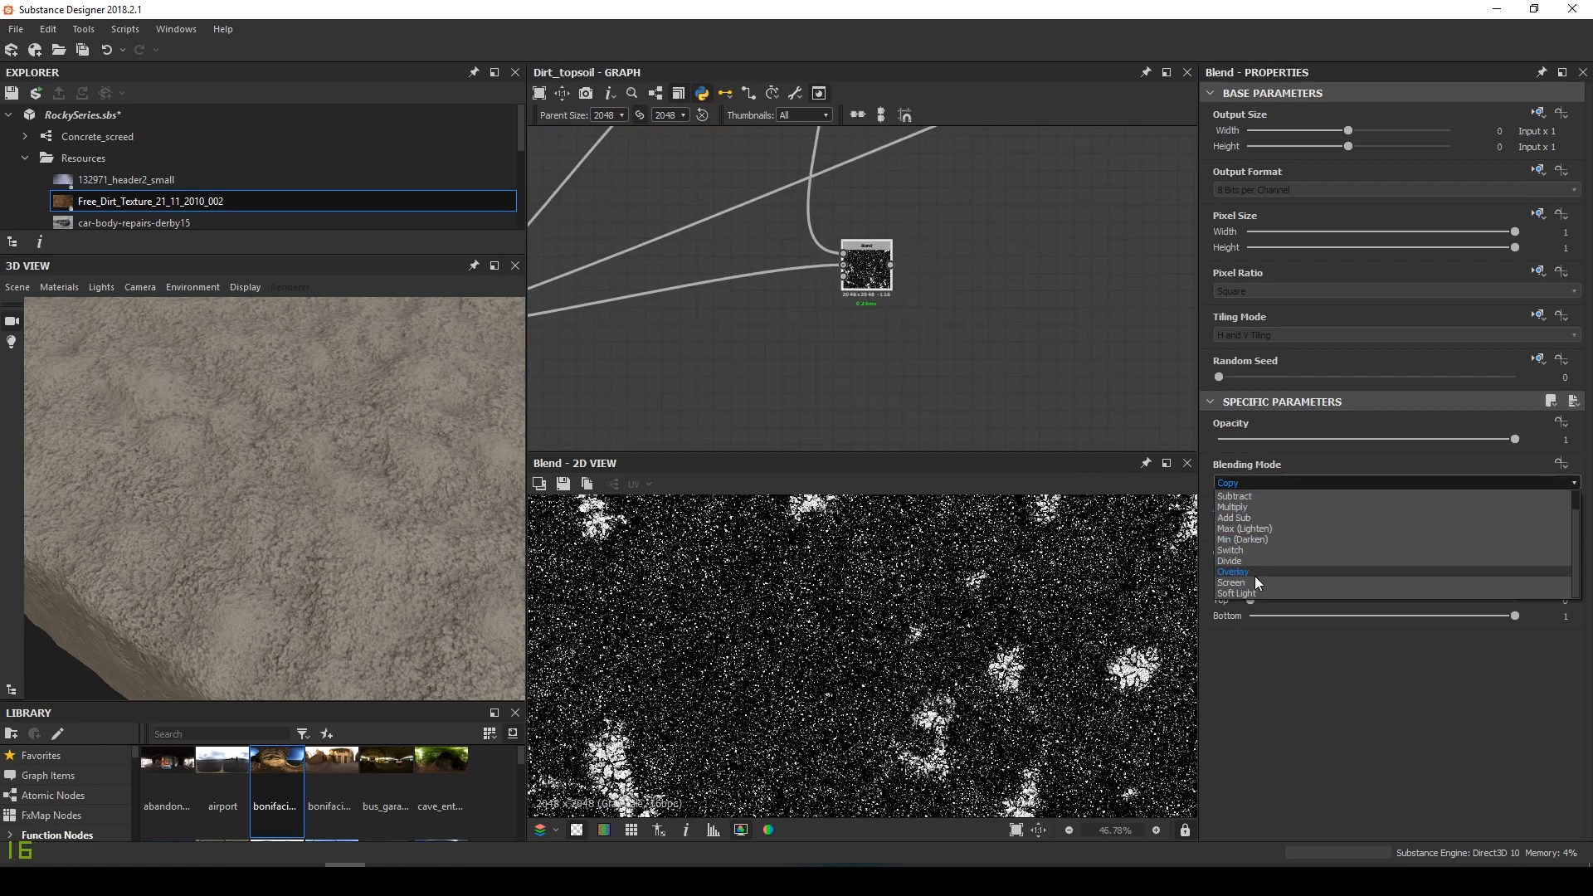
{"action": "left_click", "coordinate": [1252, 579]}
{"action": "scroll", "coordinate": [923, 688], "scroll_direction": "up", "scroll_amount": 4}
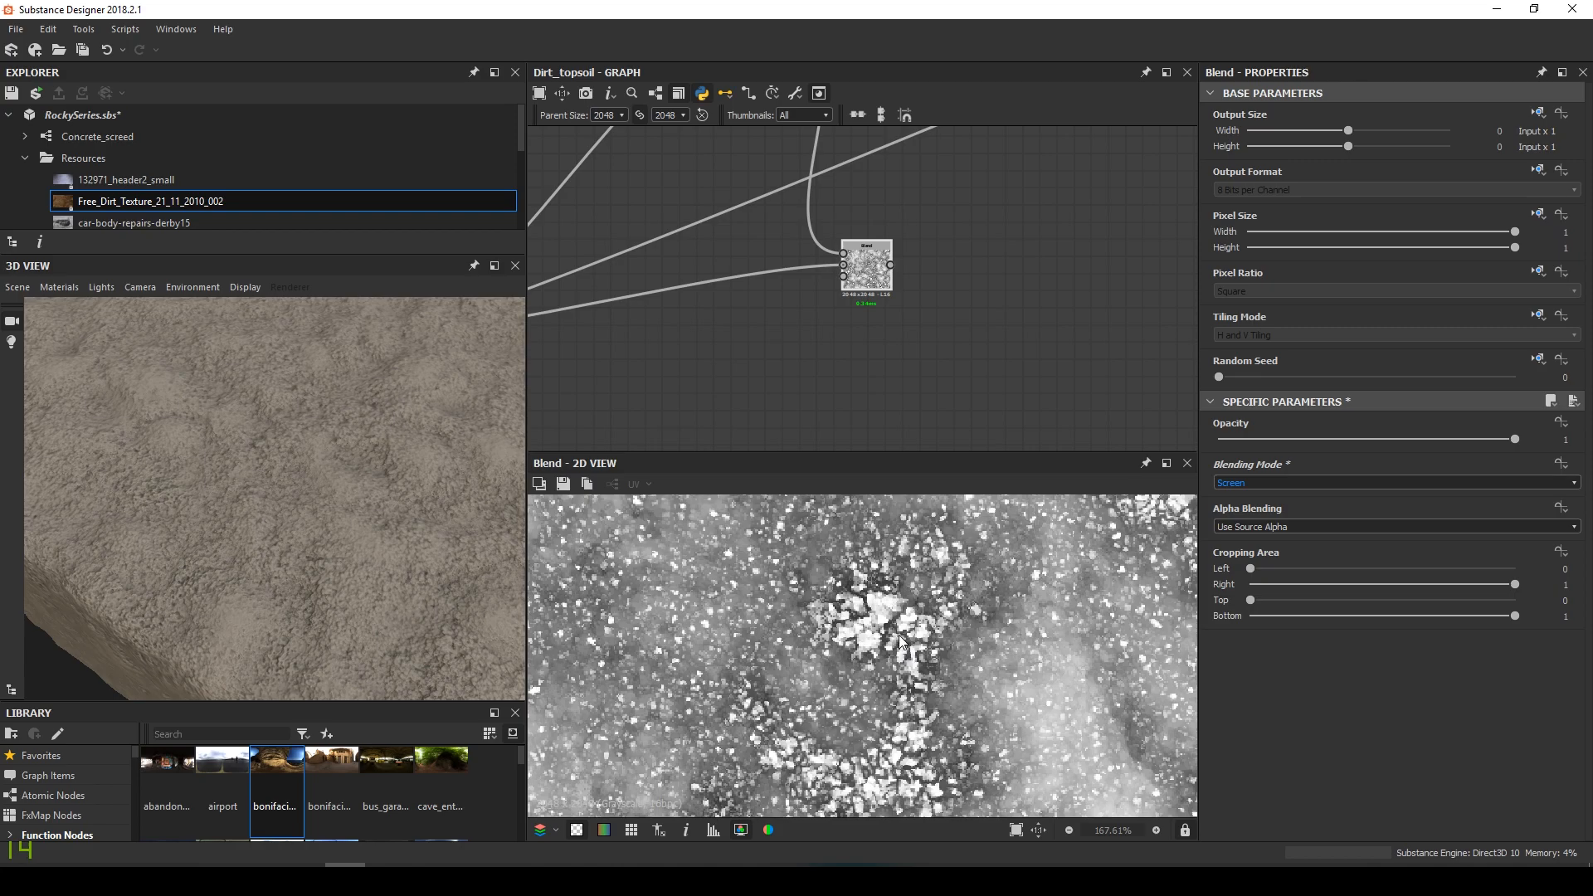
{"action": "scroll", "coordinate": [814, 678], "scroll_direction": "up", "scroll_amount": 8}
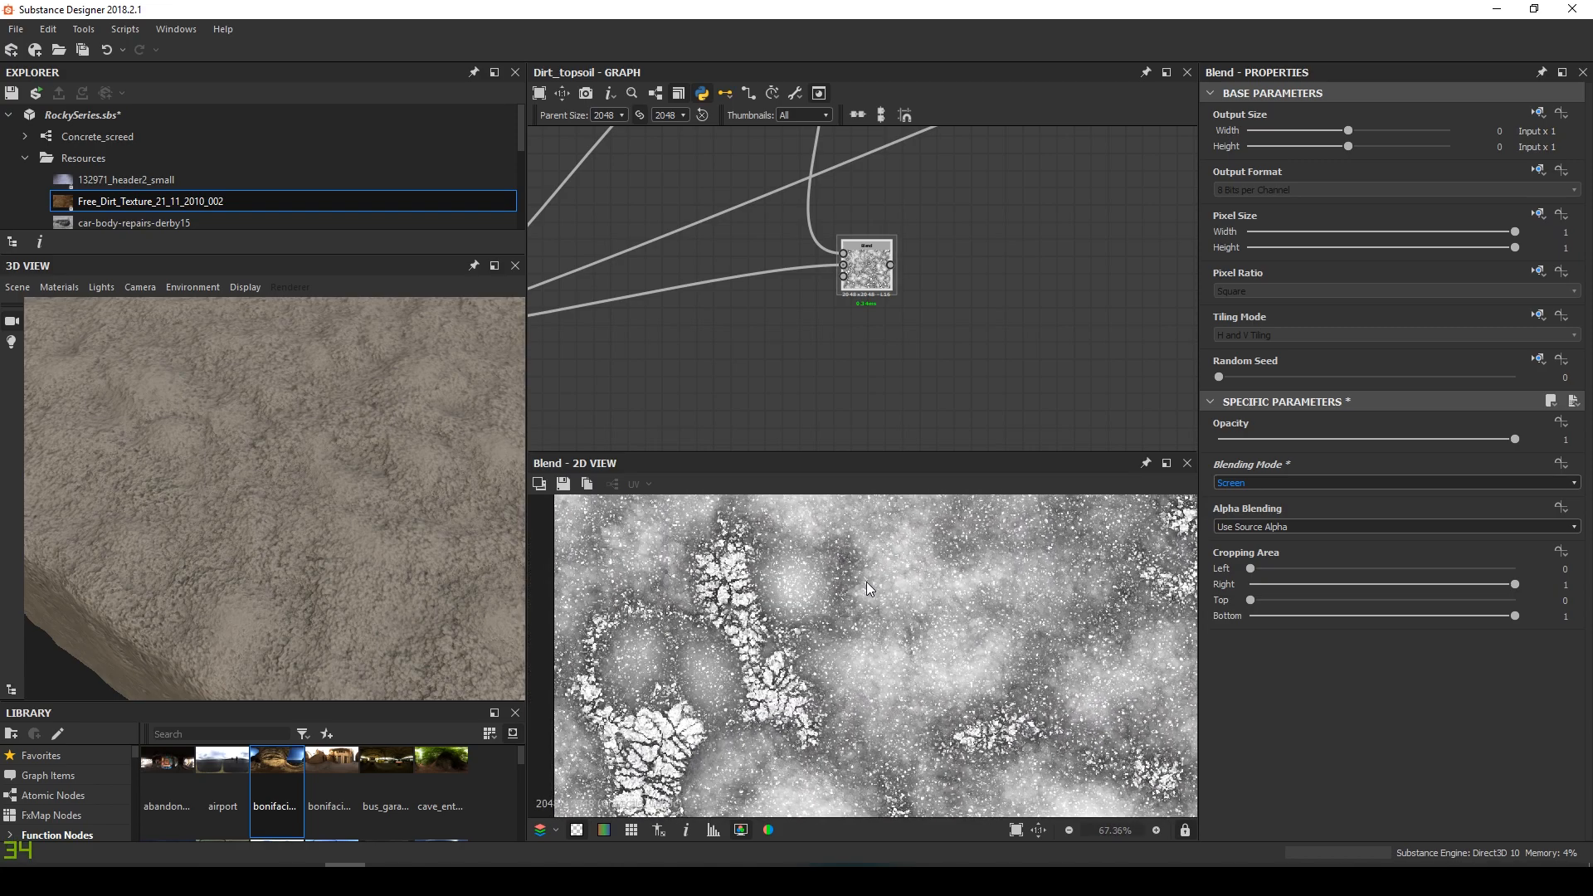
{"action": "scroll", "coordinate": [735, 390], "scroll_direction": "down", "scroll_amount": 3}
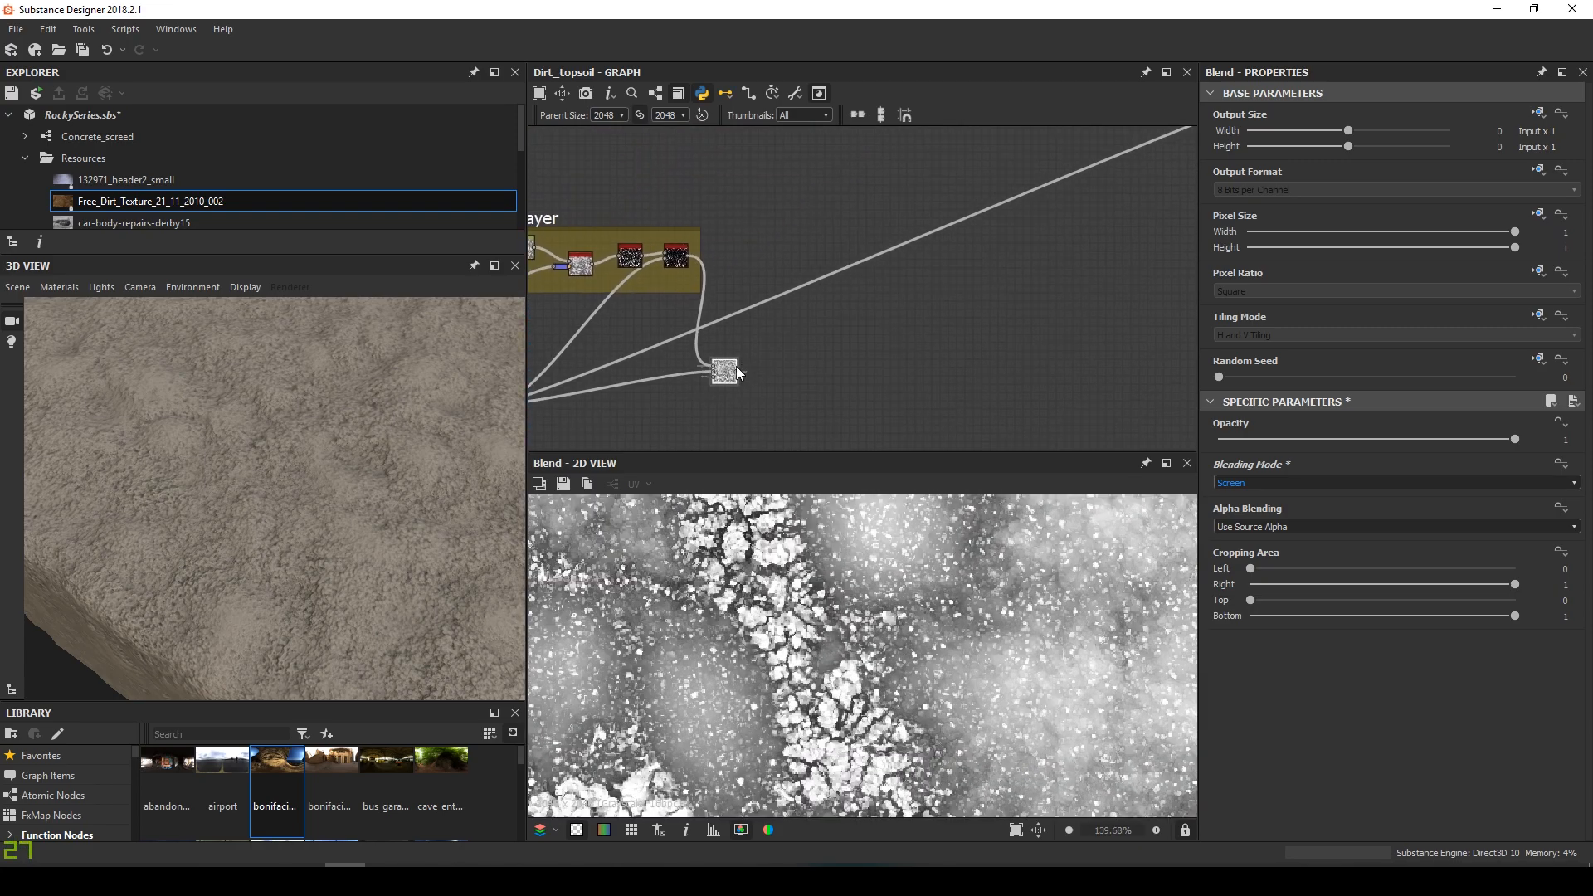
{"action": "left_click_drag", "start_coordinate": [737, 371], "coordinate": [748, 420]}
{"action": "left_click_drag", "start_coordinate": [929, 325], "coordinate": [926, 328]}
Check the cracks in the 3D preview, then open the Moisture Noise node
{"action": "left_click_drag", "start_coordinate": [361, 535], "coordinate": [340, 504]}
{"action": "scroll", "coordinate": [352, 481], "scroll_direction": "down", "scroll_amount": 2}
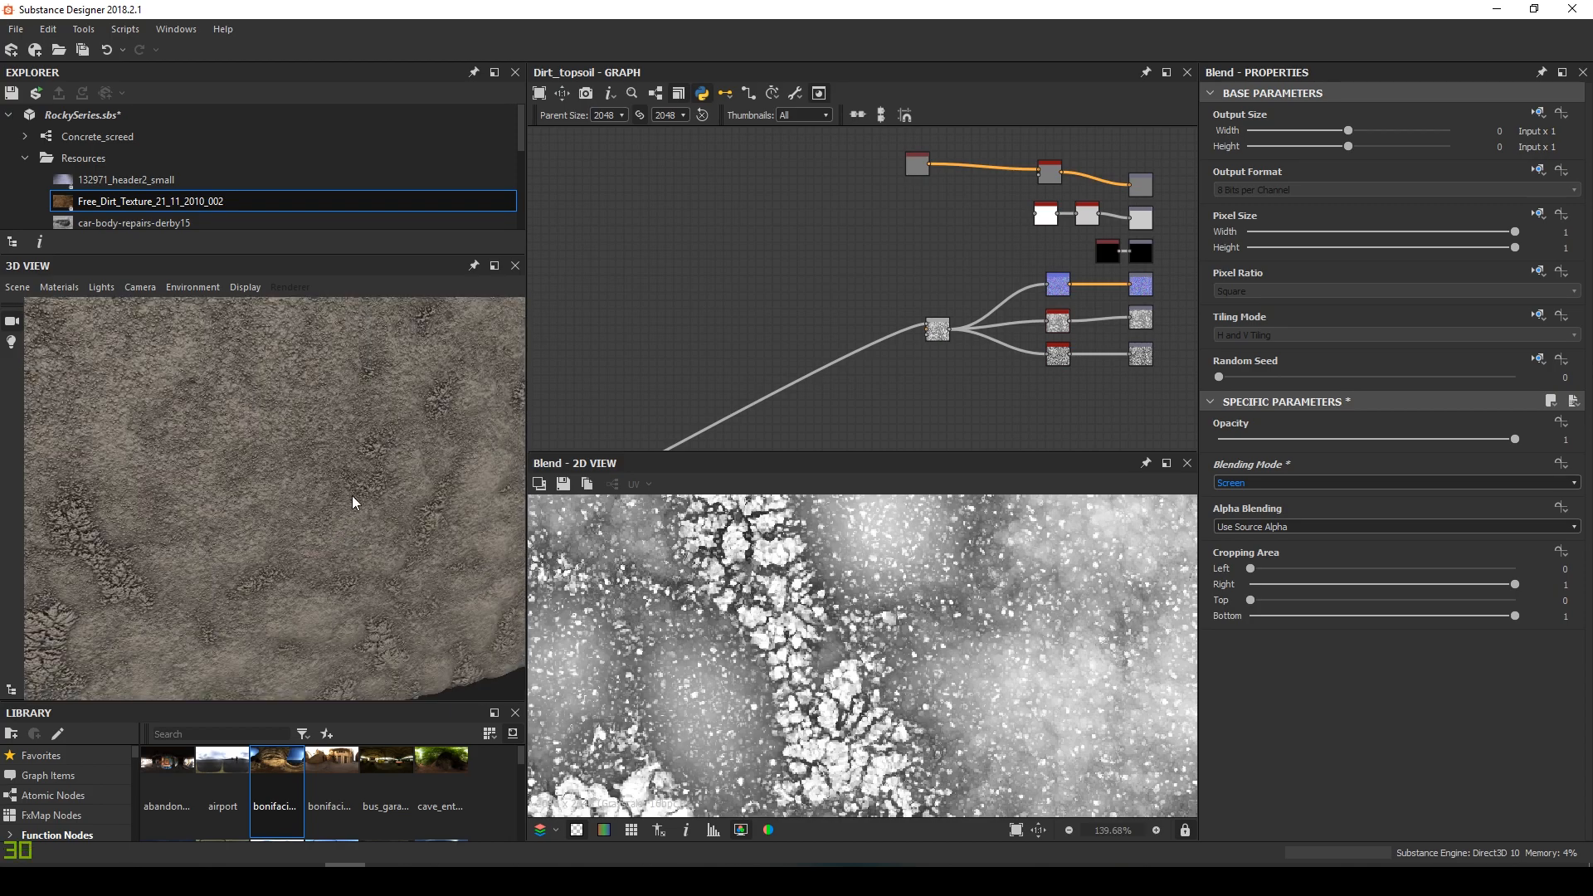
{"action": "scroll", "coordinate": [624, 373], "scroll_direction": "down", "scroll_amount": 5}
{"action": "middle_click_drag", "start_coordinate": [625, 373], "coordinate": [753, 275]}
{"action": "scroll", "coordinate": [753, 275], "scroll_direction": "up", "scroll_amount": 10}
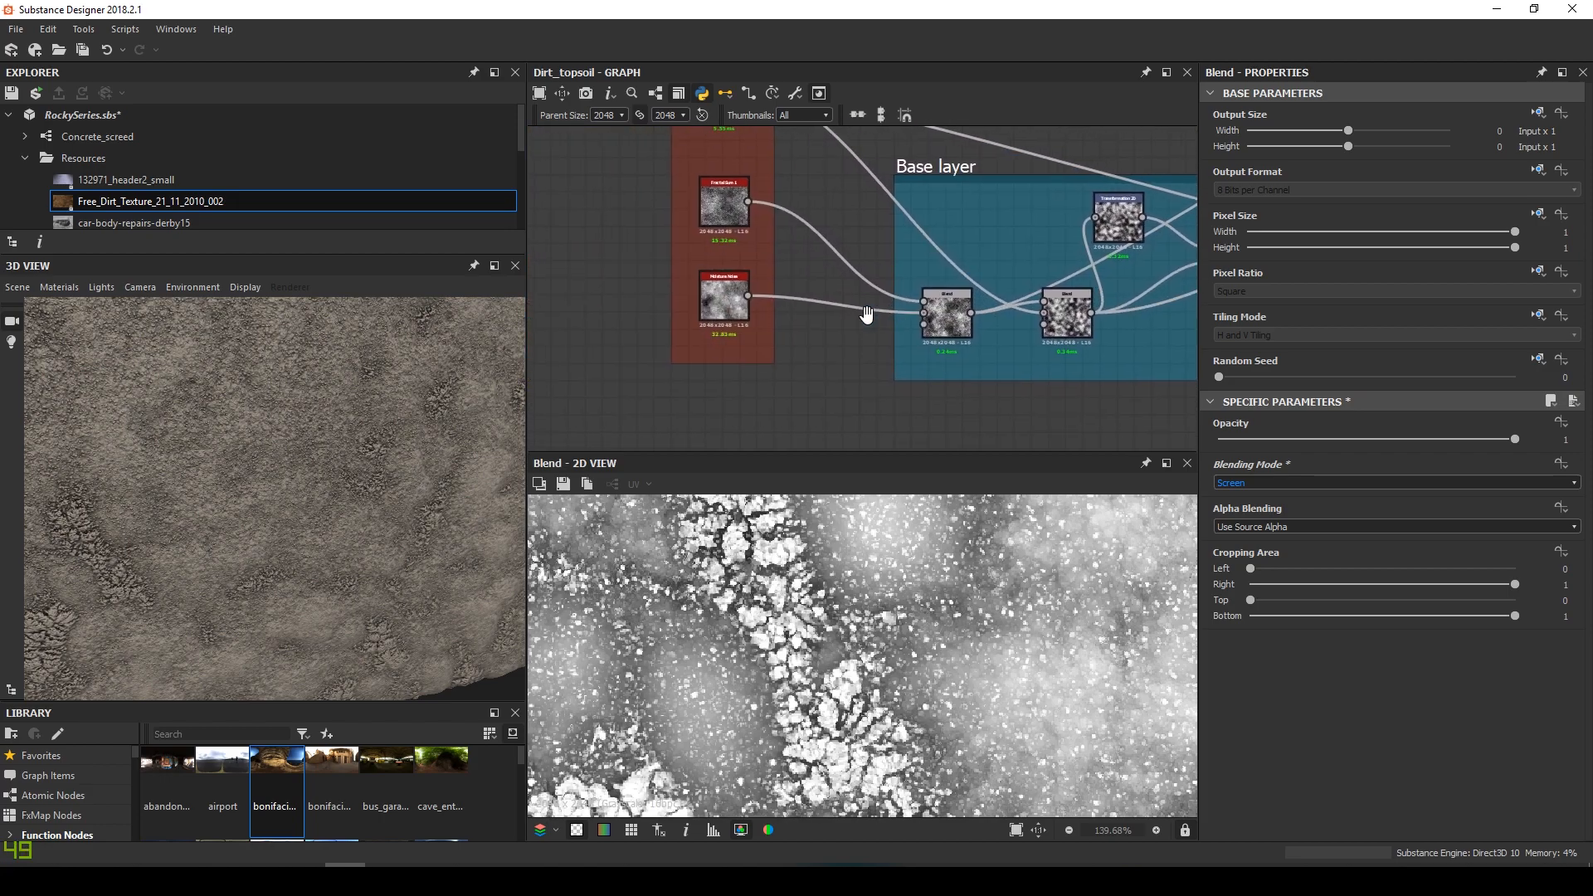
{"action": "double_click", "coordinate": [735, 309]}
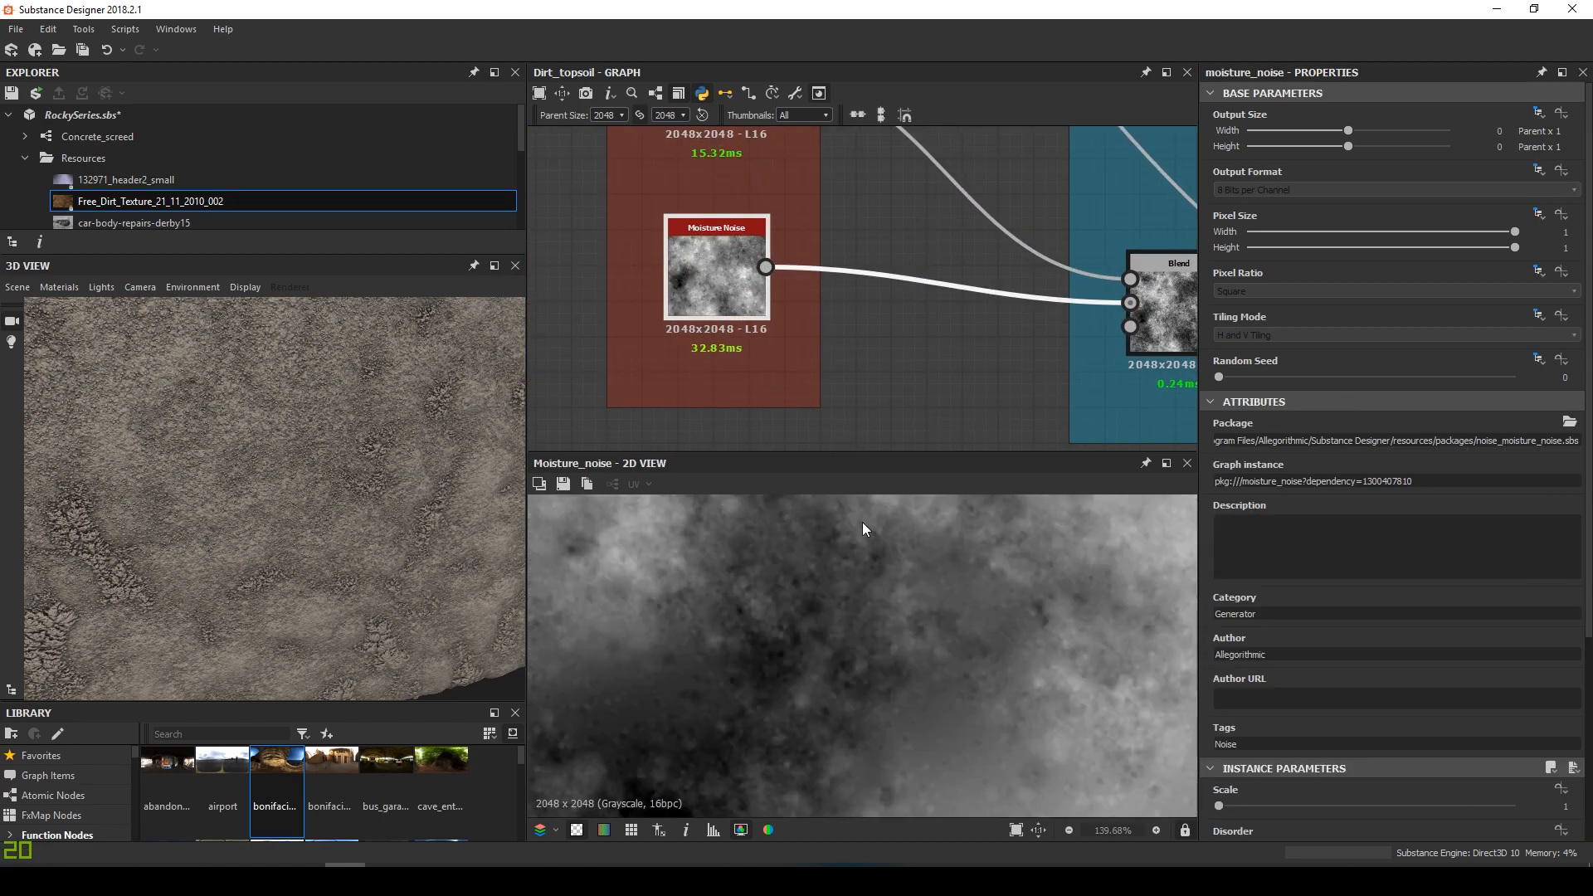
Raise the Moisture Noise scale to 8 and inspect the dirt in the 3D preview
{"action": "left_click_drag", "start_coordinate": [1374, 806], "coordinate": [1520, 805]}
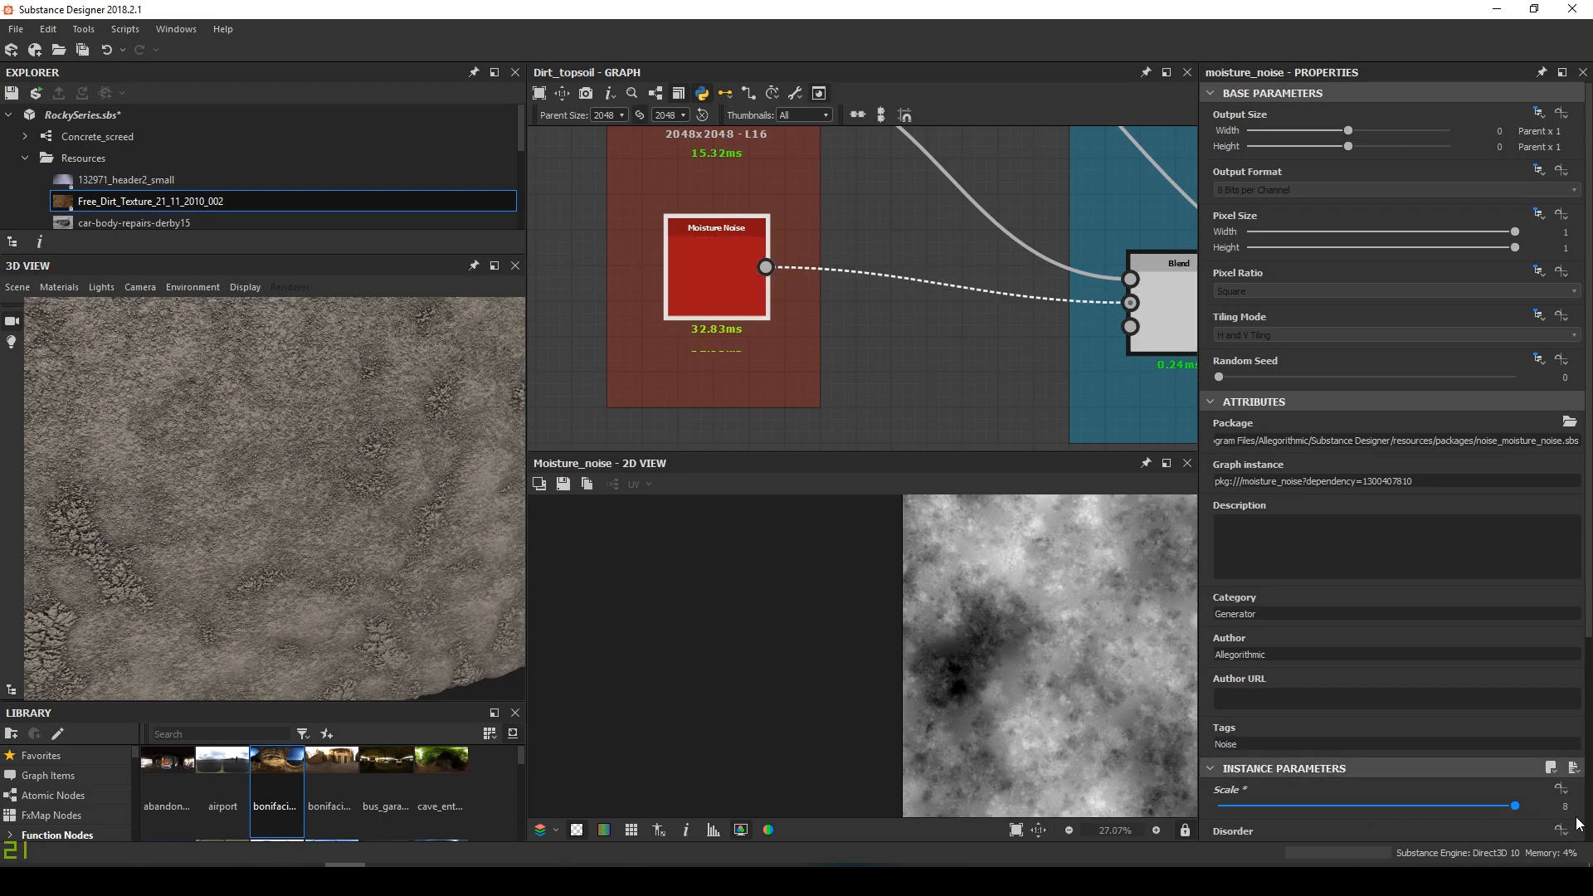
{"action": "left_click_drag", "start_coordinate": [231, 505], "coordinate": [280, 485]}
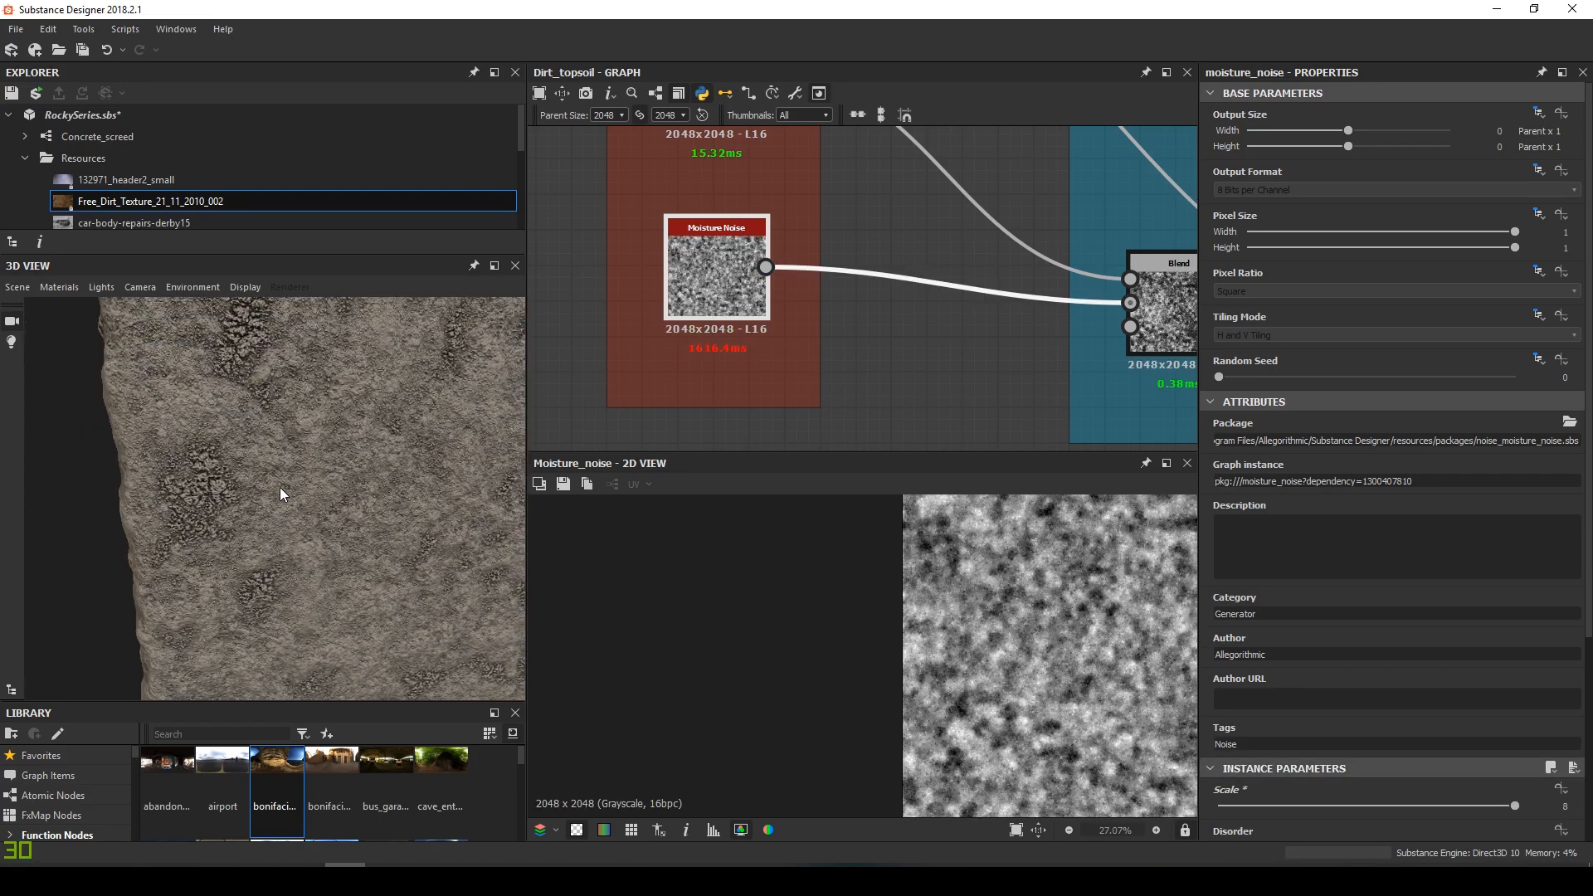
{"action": "scroll", "coordinate": [280, 488], "scroll_direction": "up", "scroll_amount": 4}
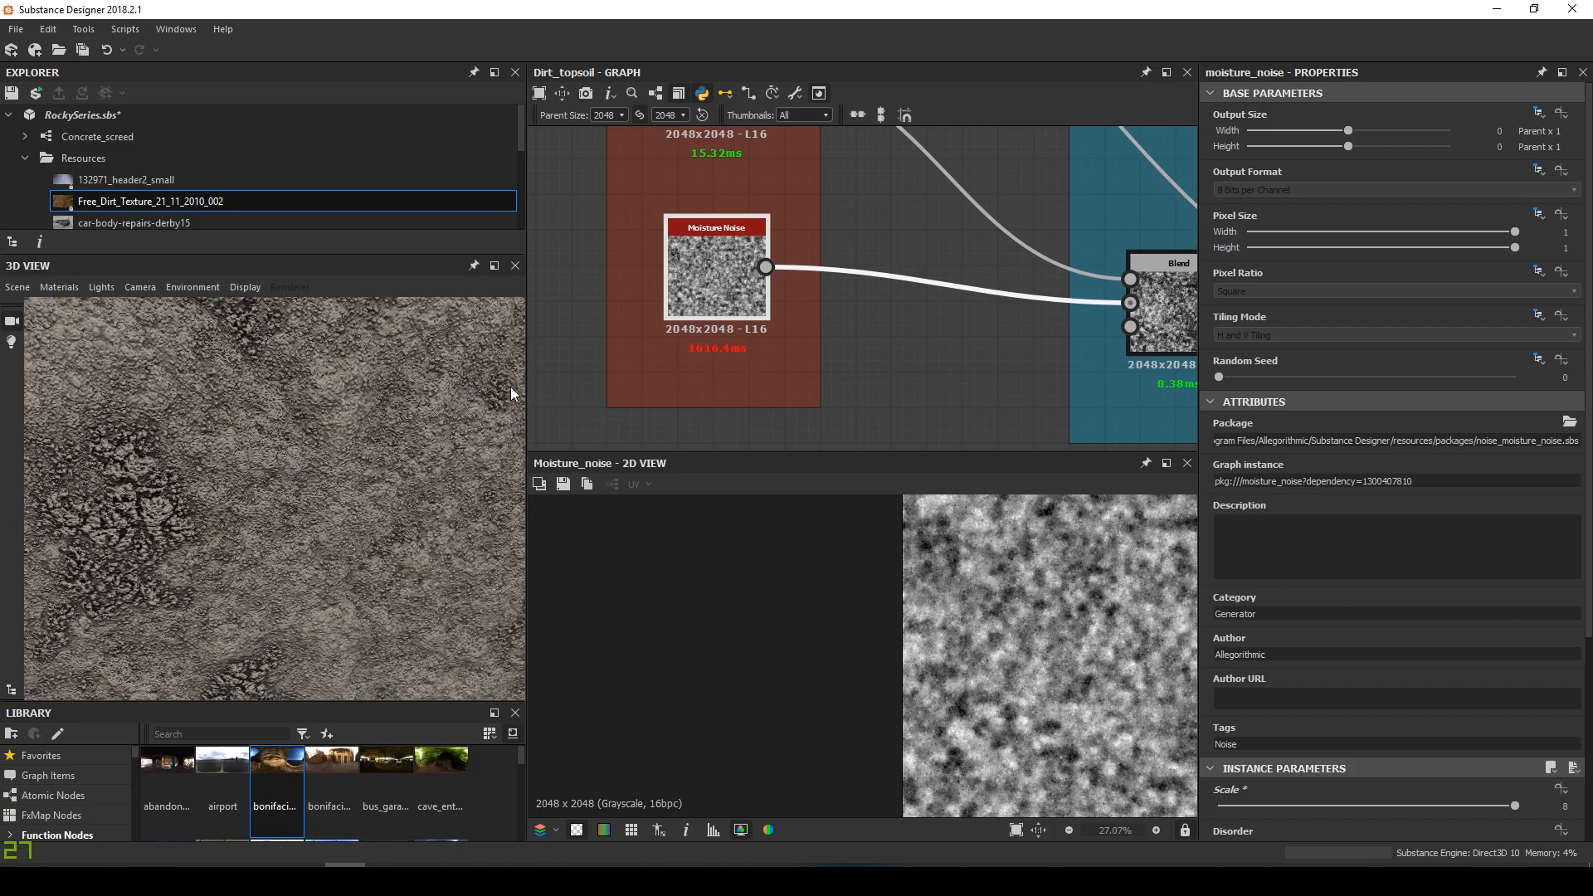
{"action": "scroll", "coordinate": [277, 435], "scroll_direction": "down", "scroll_amount": 4}
{"action": "left_click_drag", "start_coordinate": [277, 431], "coordinate": [216, 466]}
{"action": "scroll", "coordinate": [294, 500], "scroll_direction": "up", "scroll_amount": 4}
{"action": "scroll", "coordinate": [247, 471], "scroll_direction": "down", "scroll_amount": 5}
{"action": "scroll", "coordinate": [253, 475], "scroll_direction": "up", "scroll_amount": 4}
{"action": "scroll", "coordinate": [318, 448], "scroll_direction": "down", "scroll_amount": 4}
{"action": "scroll", "coordinate": [320, 529], "scroll_direction": "up", "scroll_amount": 3}
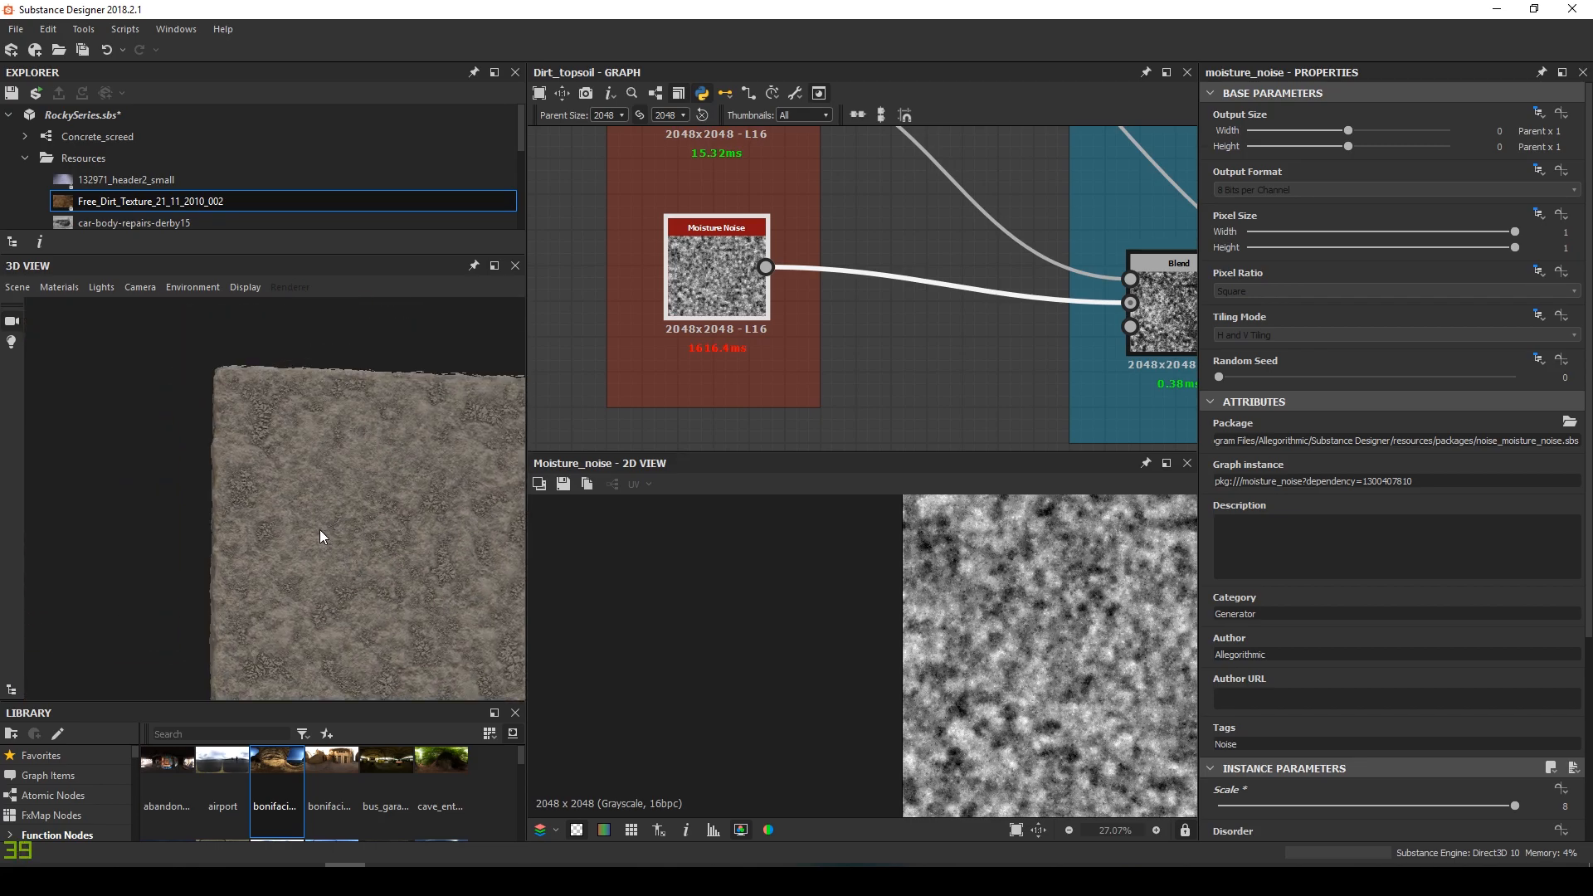
{"action": "scroll", "coordinate": [320, 529], "scroll_direction": "up", "scroll_amount": 3}
{"action": "left_click_drag", "start_coordinate": [320, 529], "coordinate": [305, 484]}
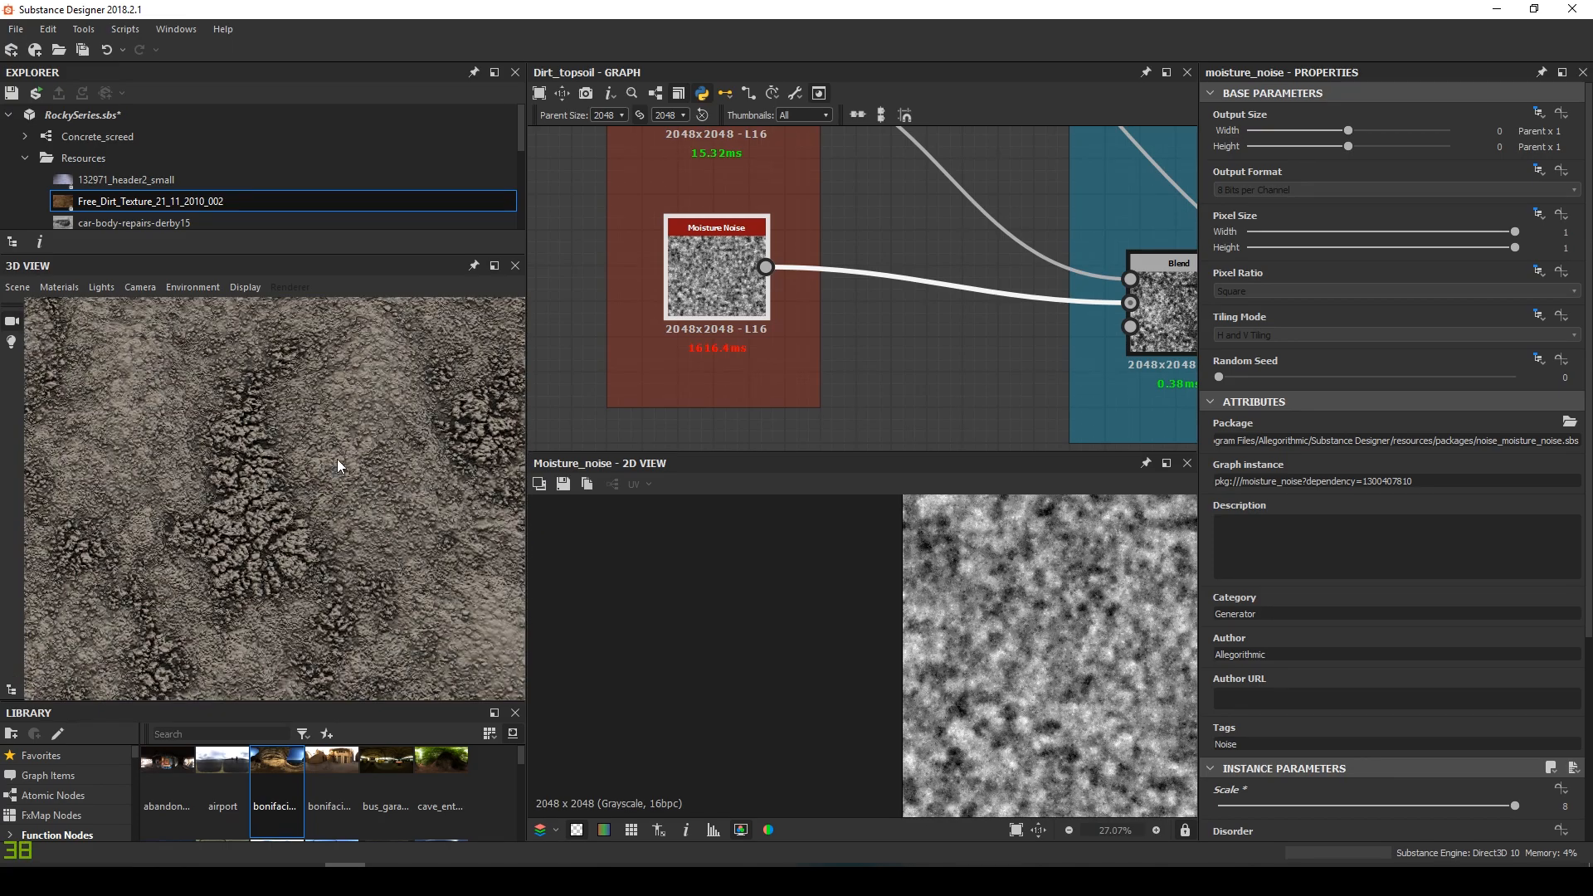
{"action": "scroll", "coordinate": [337, 459], "scroll_direction": "down", "scroll_amount": 5}
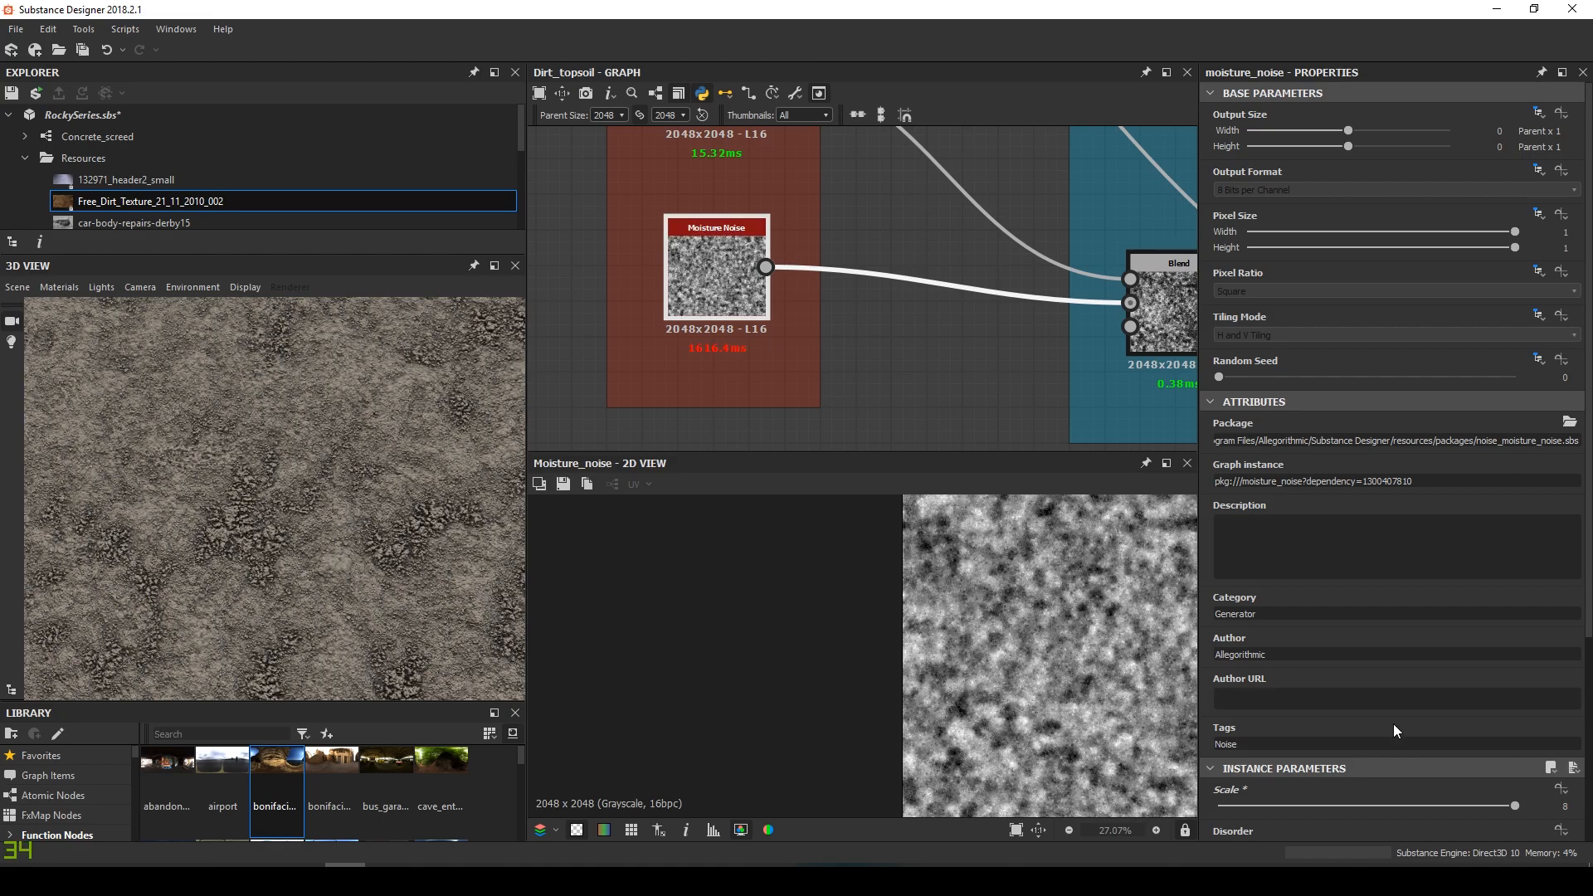
Set the Moisture Noise scale back to 1
{"action": "left_click_drag", "start_coordinate": [1460, 809], "coordinate": [1213, 807]}
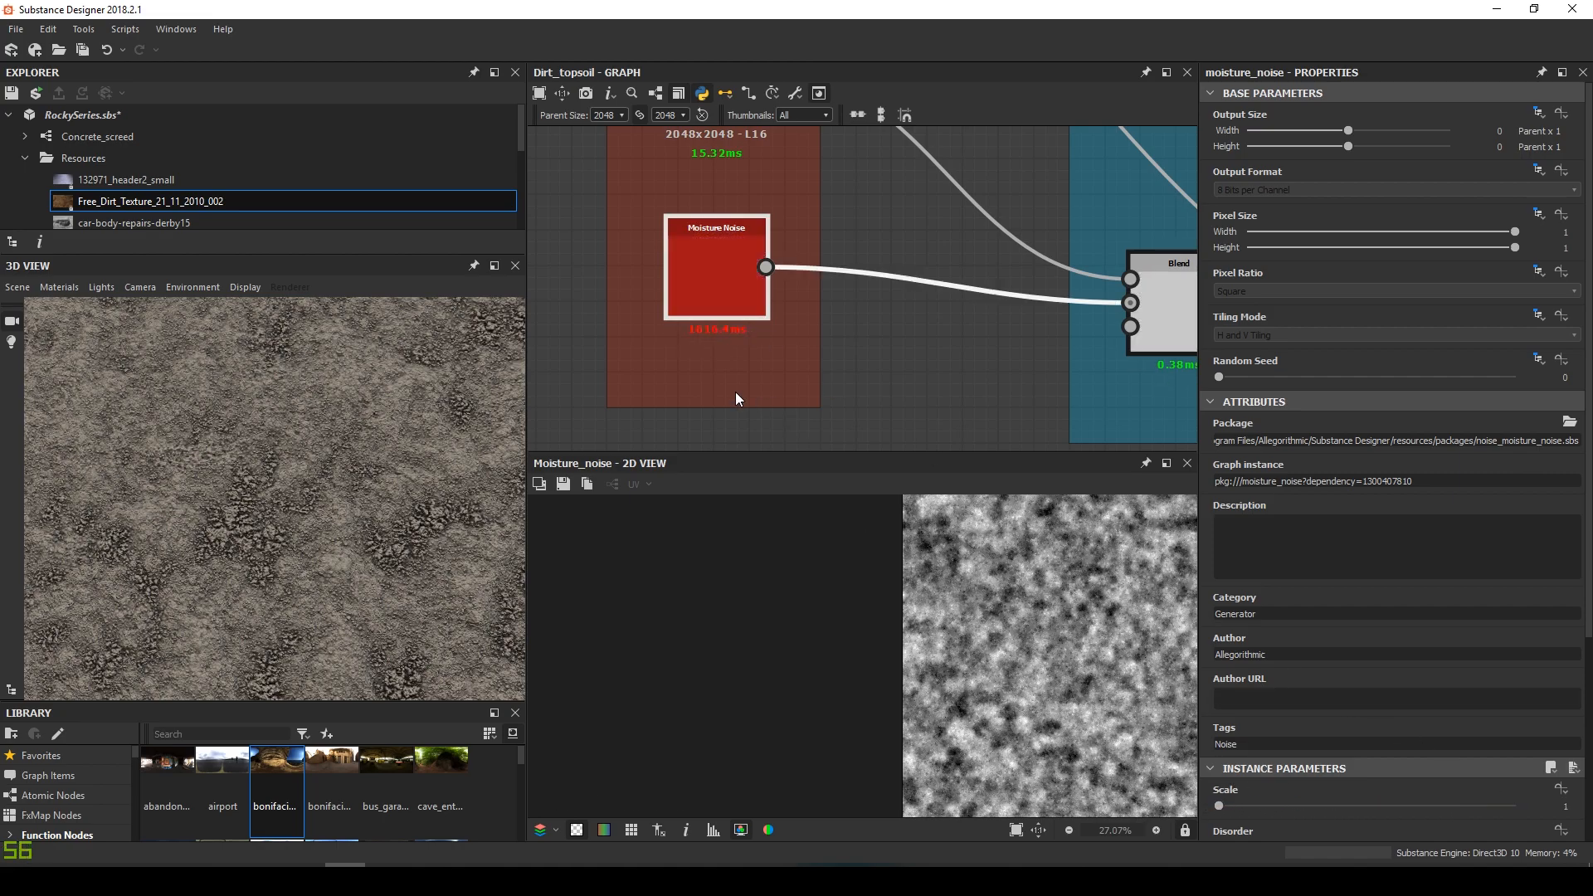
{"action": "scroll", "coordinate": [410, 534], "scroll_direction": "down", "scroll_amount": 3}
{"action": "left_click_drag", "start_coordinate": [410, 535], "coordinate": [361, 493]}
{"action": "scroll", "coordinate": [770, 382], "scroll_direction": "down", "scroll_amount": 4}
Move the Noises frame further left and down in the graph
{"action": "middle_click_drag", "start_coordinate": [770, 382], "coordinate": [533, 347]}
{"action": "scroll", "coordinate": [701, 352], "scroll_direction": "down", "scroll_amount": 1}
{"action": "middle_click_drag", "start_coordinate": [704, 354], "coordinate": [920, 409]}
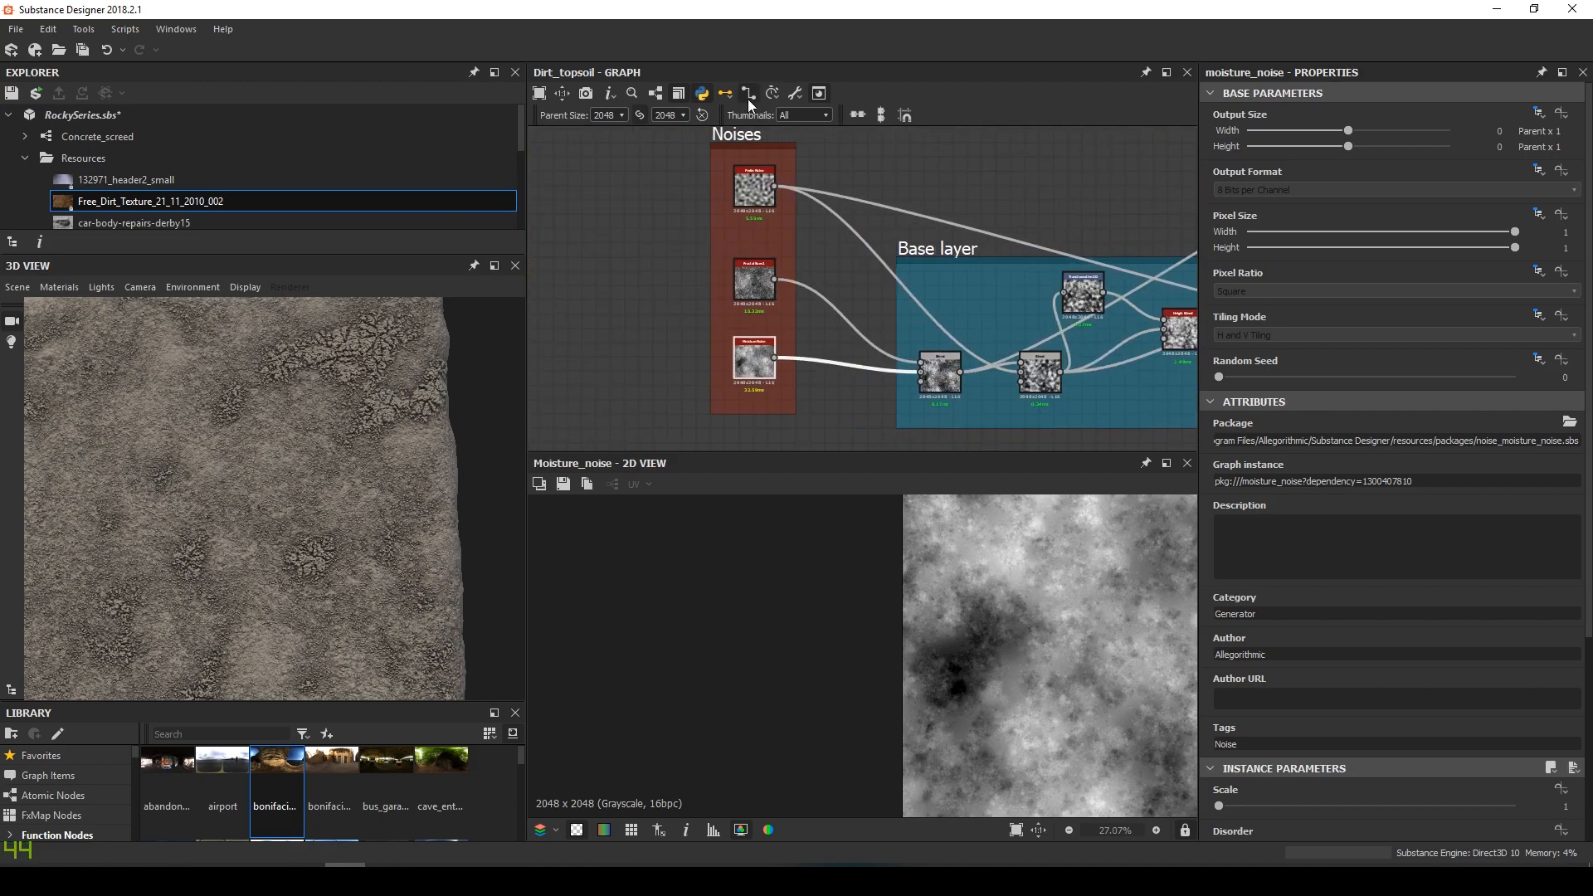
{"action": "left_click_drag", "start_coordinate": [744, 138], "coordinate": [616, 163]}
{"action": "scroll", "coordinate": [365, 470], "scroll_direction": "up", "scroll_amount": 2}
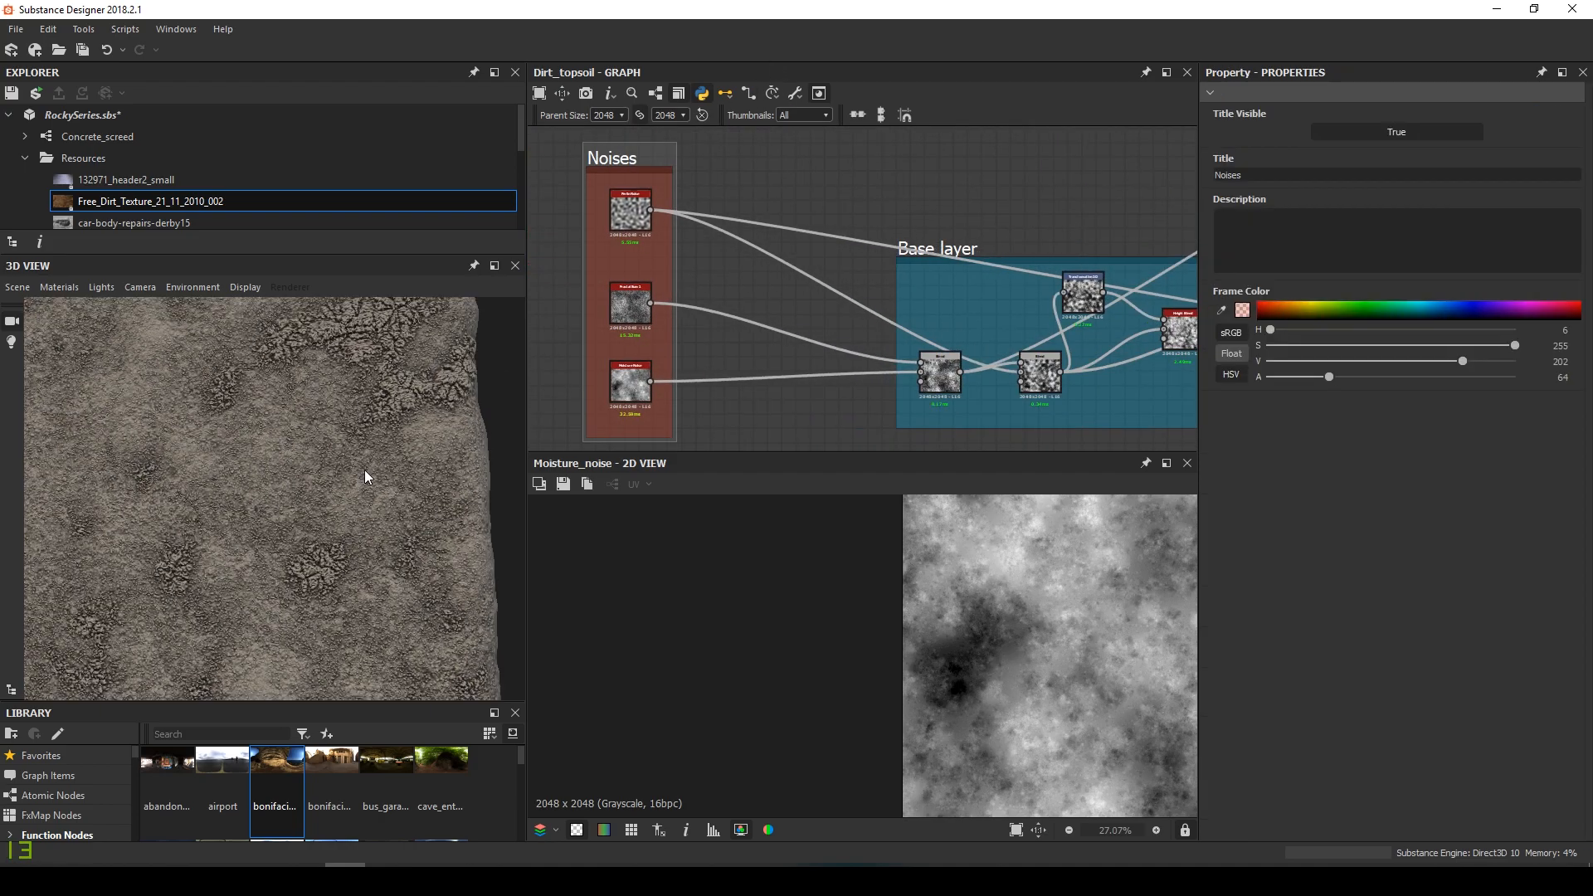
{"action": "middle_click_drag", "start_coordinate": [726, 339], "coordinate": [762, 249]}
{"action": "scroll", "coordinate": [767, 311], "scroll_direction": "up", "scroll_amount": 1}
{"action": "left_click", "coordinate": [769, 318]}
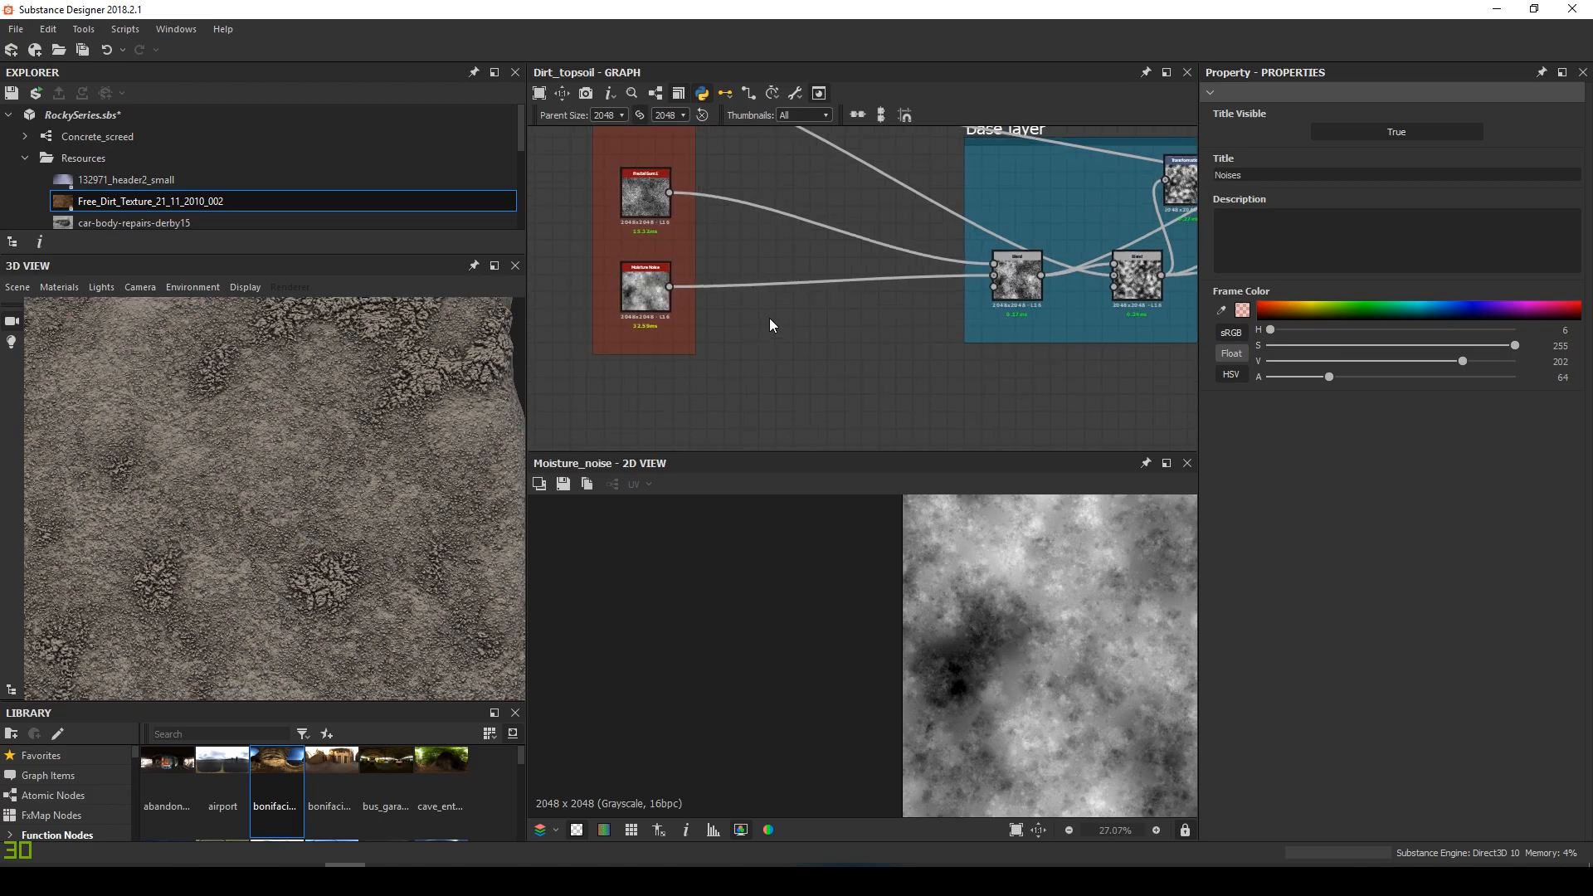
Add a Highpass Grayscale node fed by the Moisture Noise
{"action": "middle_click_drag", "start_coordinate": [764, 322], "coordinate": [788, 334]}
{"action": "key", "text": "space"}
{"action": "type", "text": "h"}
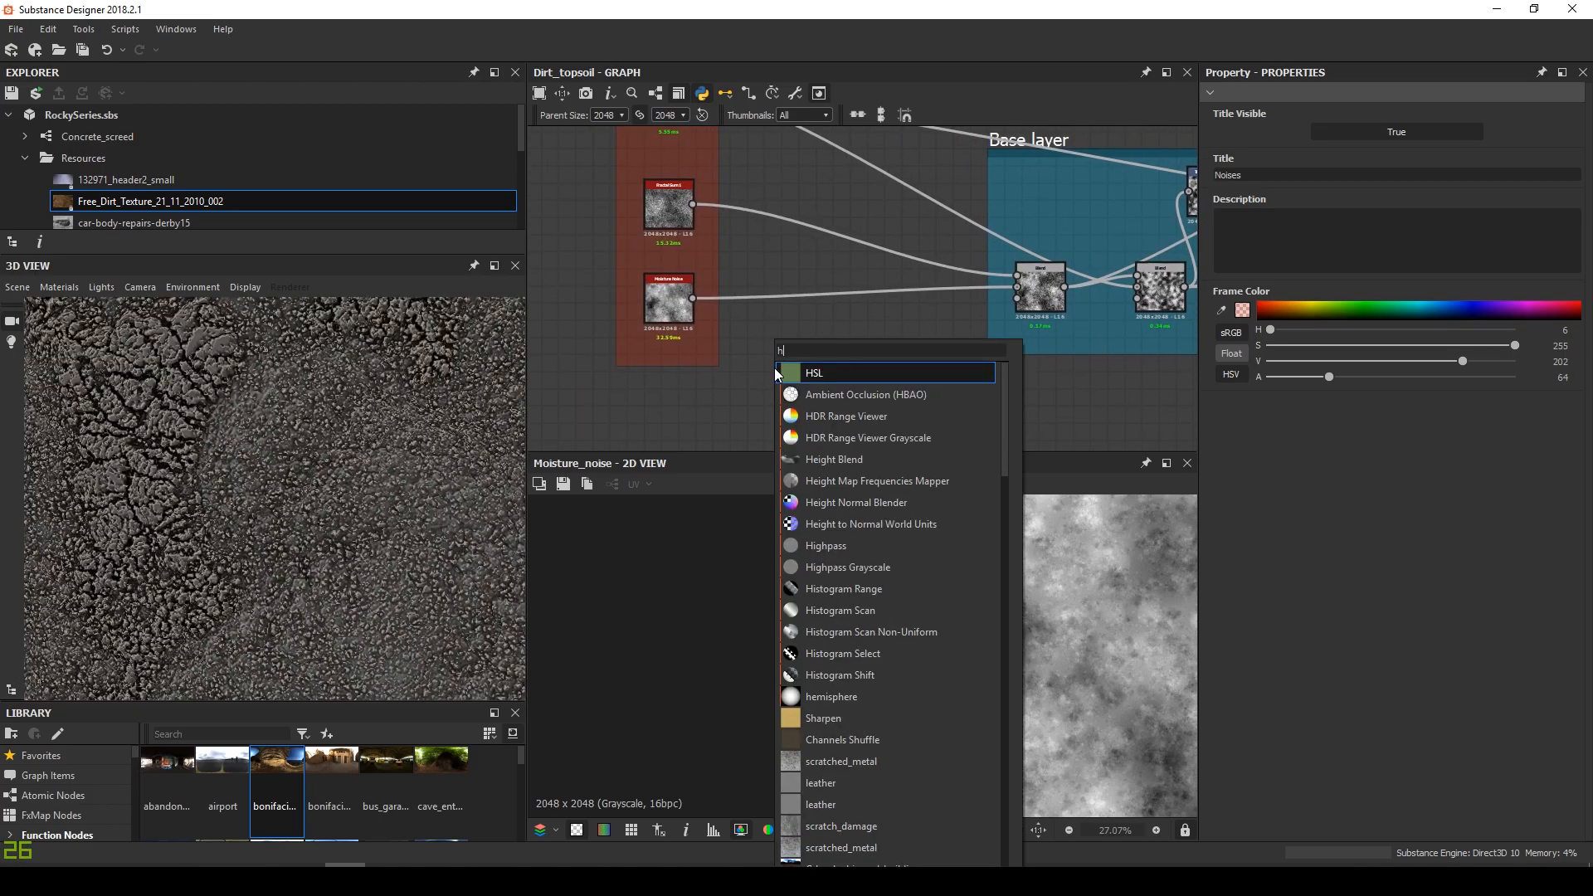
{"action": "type", "text": "igh"}
{"action": "key", "text": "Down"}
{"action": "key", "text": "Return"}
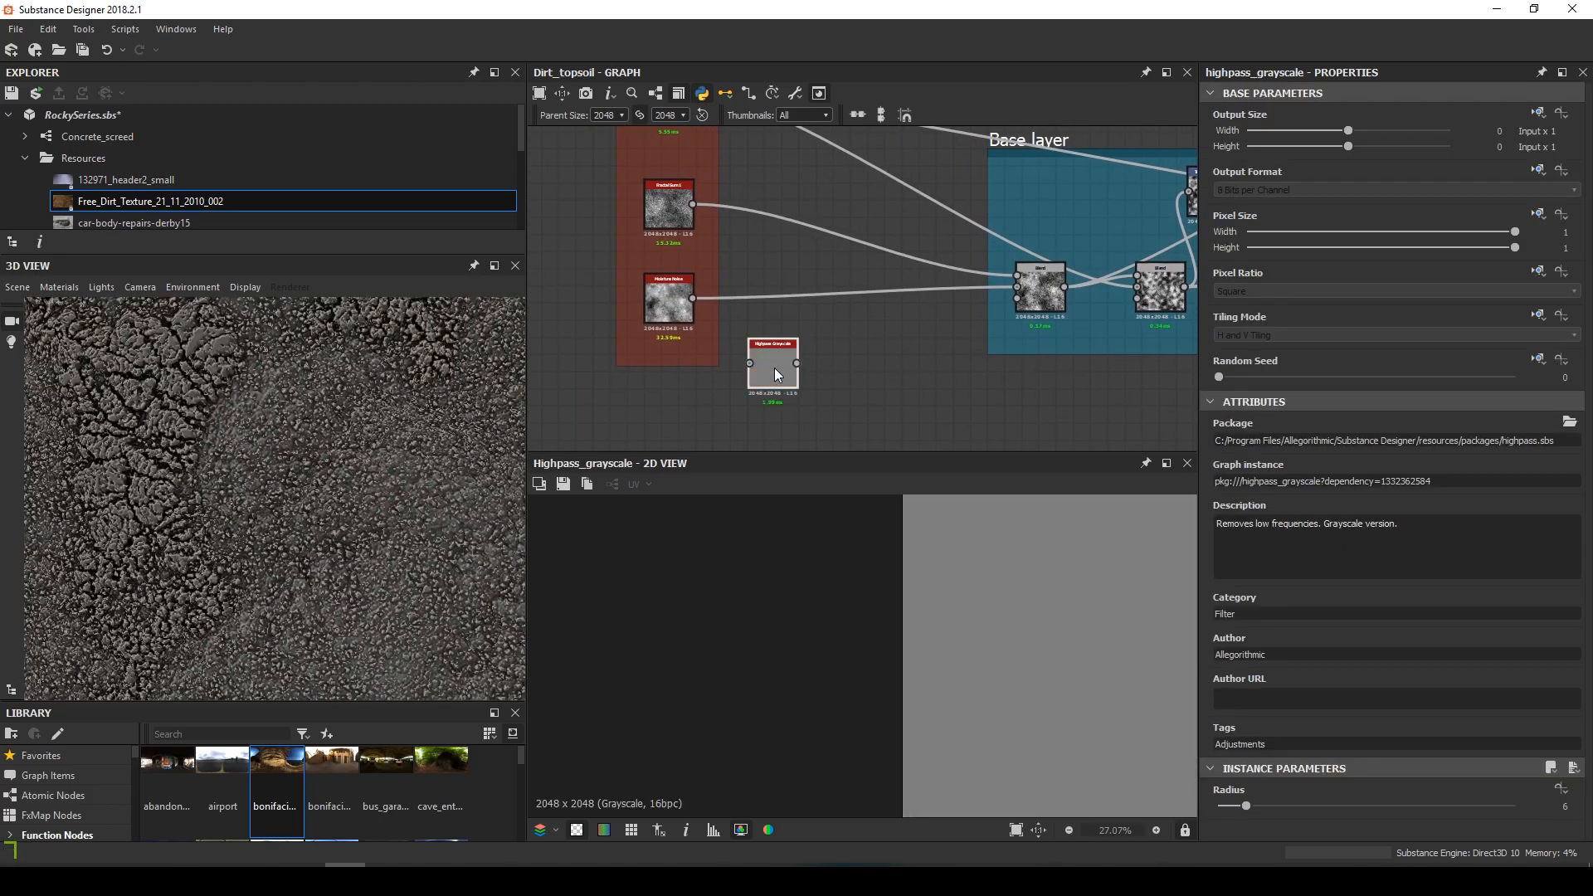
{"action": "left_click_drag", "start_coordinate": [694, 299], "coordinate": [766, 346]}
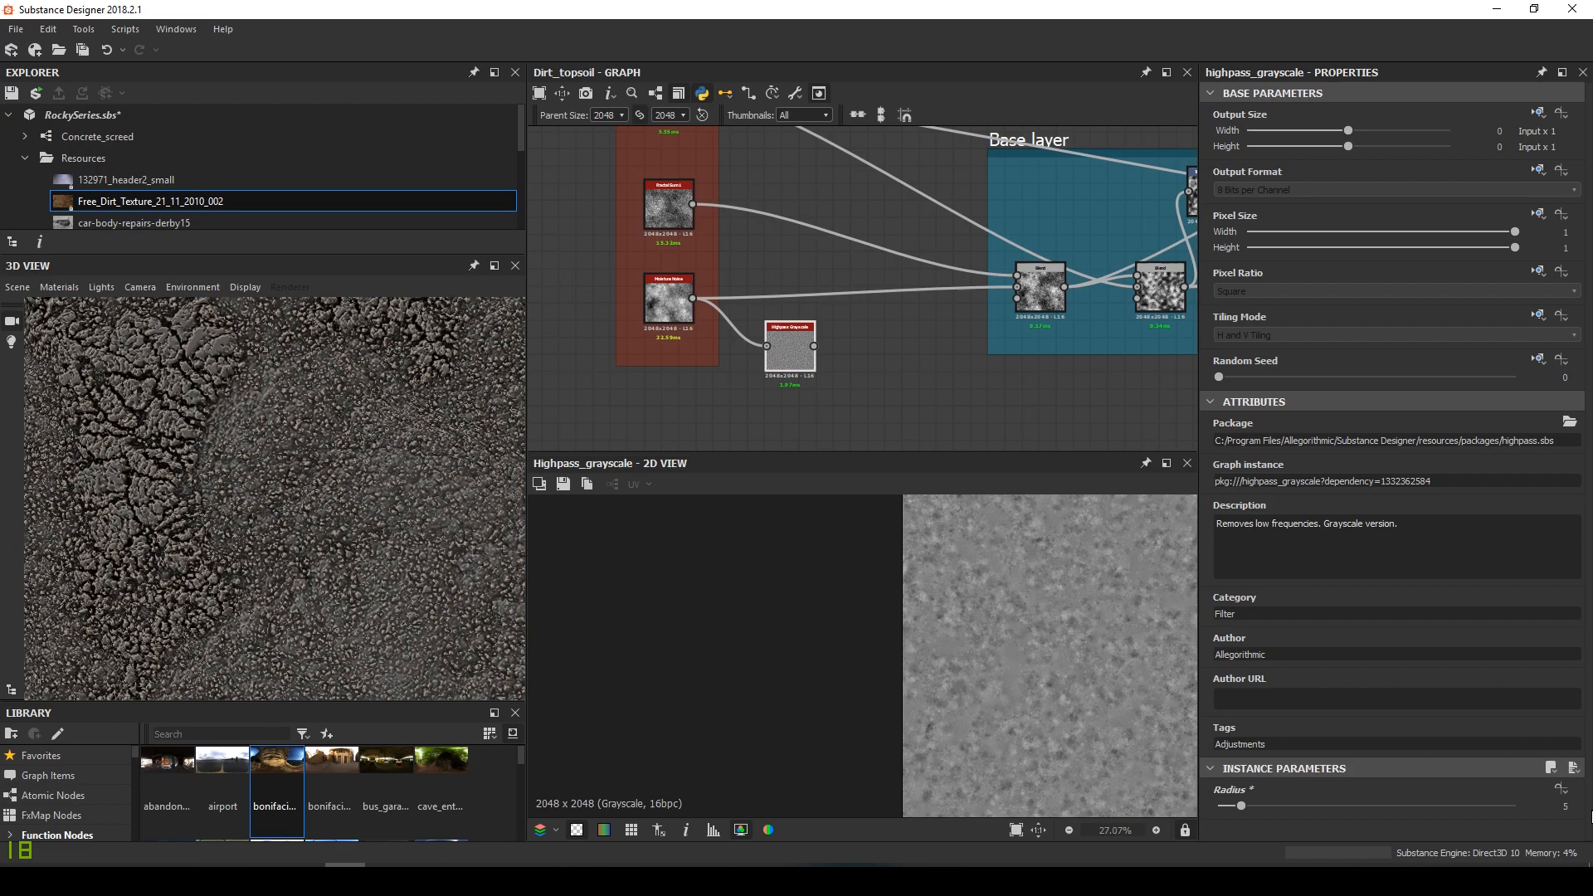
{"action": "scroll", "coordinate": [1014, 709], "scroll_direction": "down", "scroll_amount": 1}
{"action": "key", "text": "f"}
{"action": "scroll", "coordinate": [849, 719], "scroll_direction": "up", "scroll_amount": 5}
{"action": "middle_click_drag", "start_coordinate": [914, 660], "coordinate": [909, 622]}
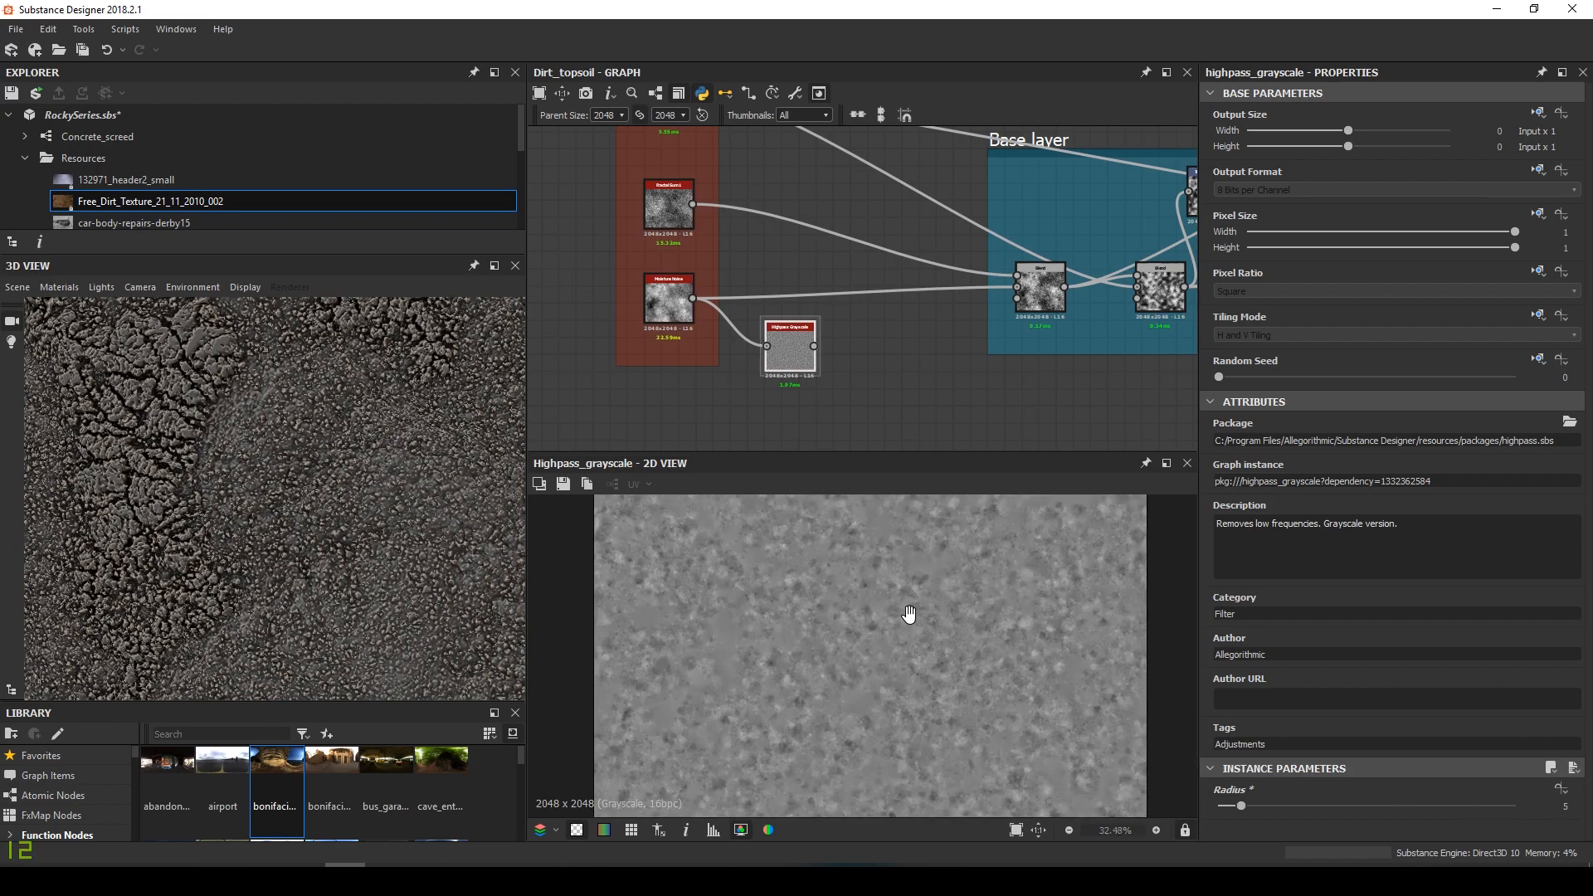
{"action": "scroll", "coordinate": [882, 634], "scroll_direction": "up", "scroll_amount": 5}
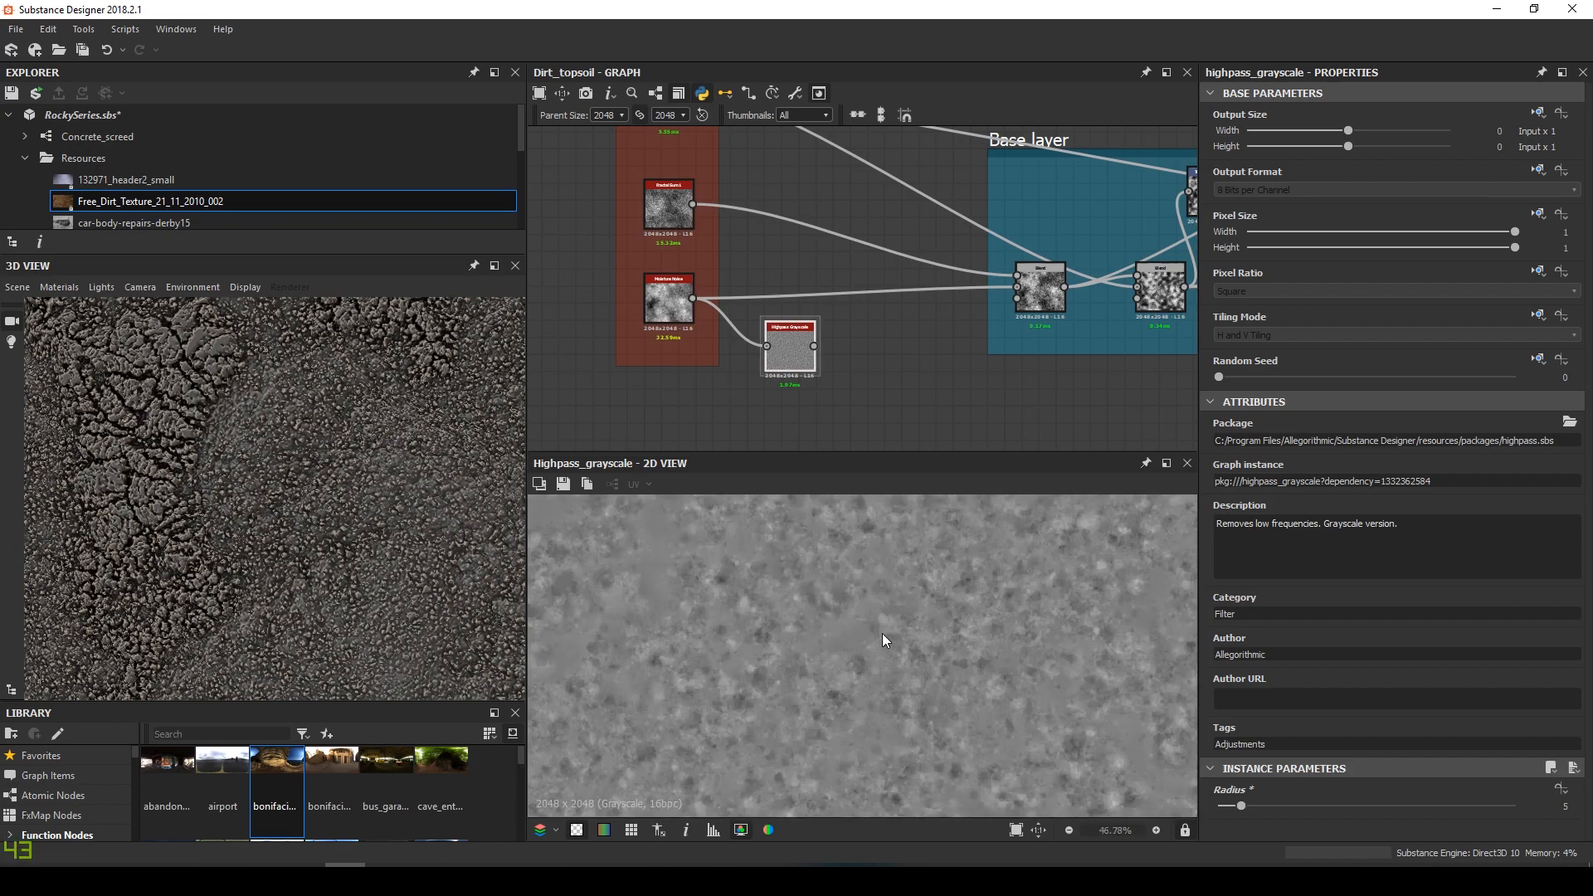
Append a Levels node after the high-pass and soften its contrast via midpoint and white point
{"action": "right_click", "coordinate": [793, 355]}
{"action": "left_click", "coordinate": [795, 358]}
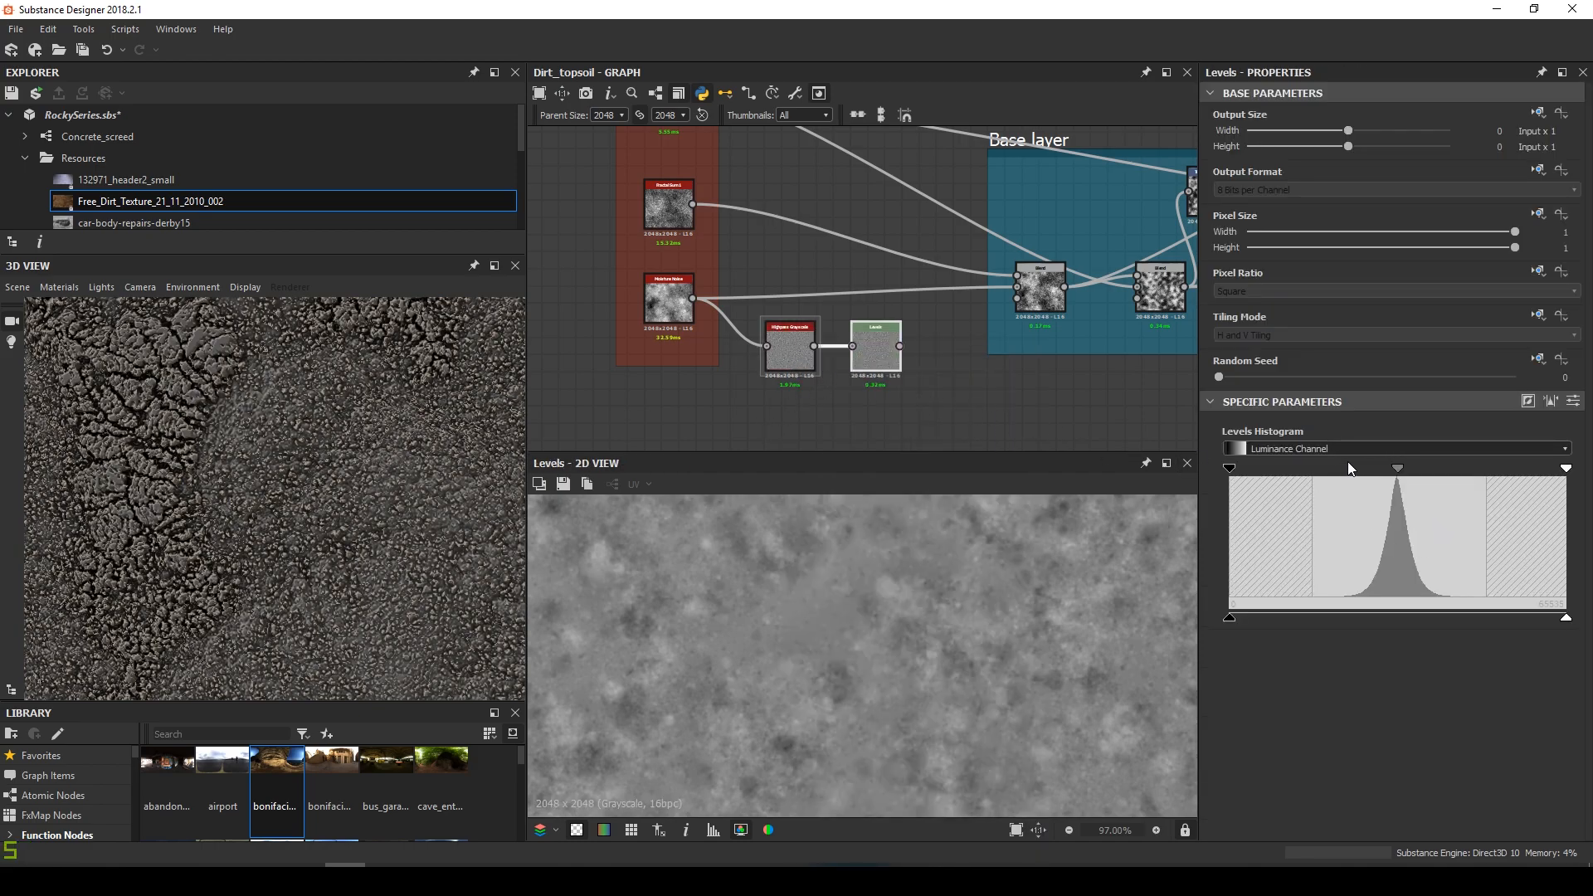
{"action": "left_click_drag", "start_coordinate": [1398, 469], "coordinate": [1424, 470]}
{"action": "left_click_drag", "start_coordinate": [1564, 470], "coordinate": [1479, 471]}
{"action": "left_click_drag", "start_coordinate": [1372, 473], "coordinate": [1453, 474]}
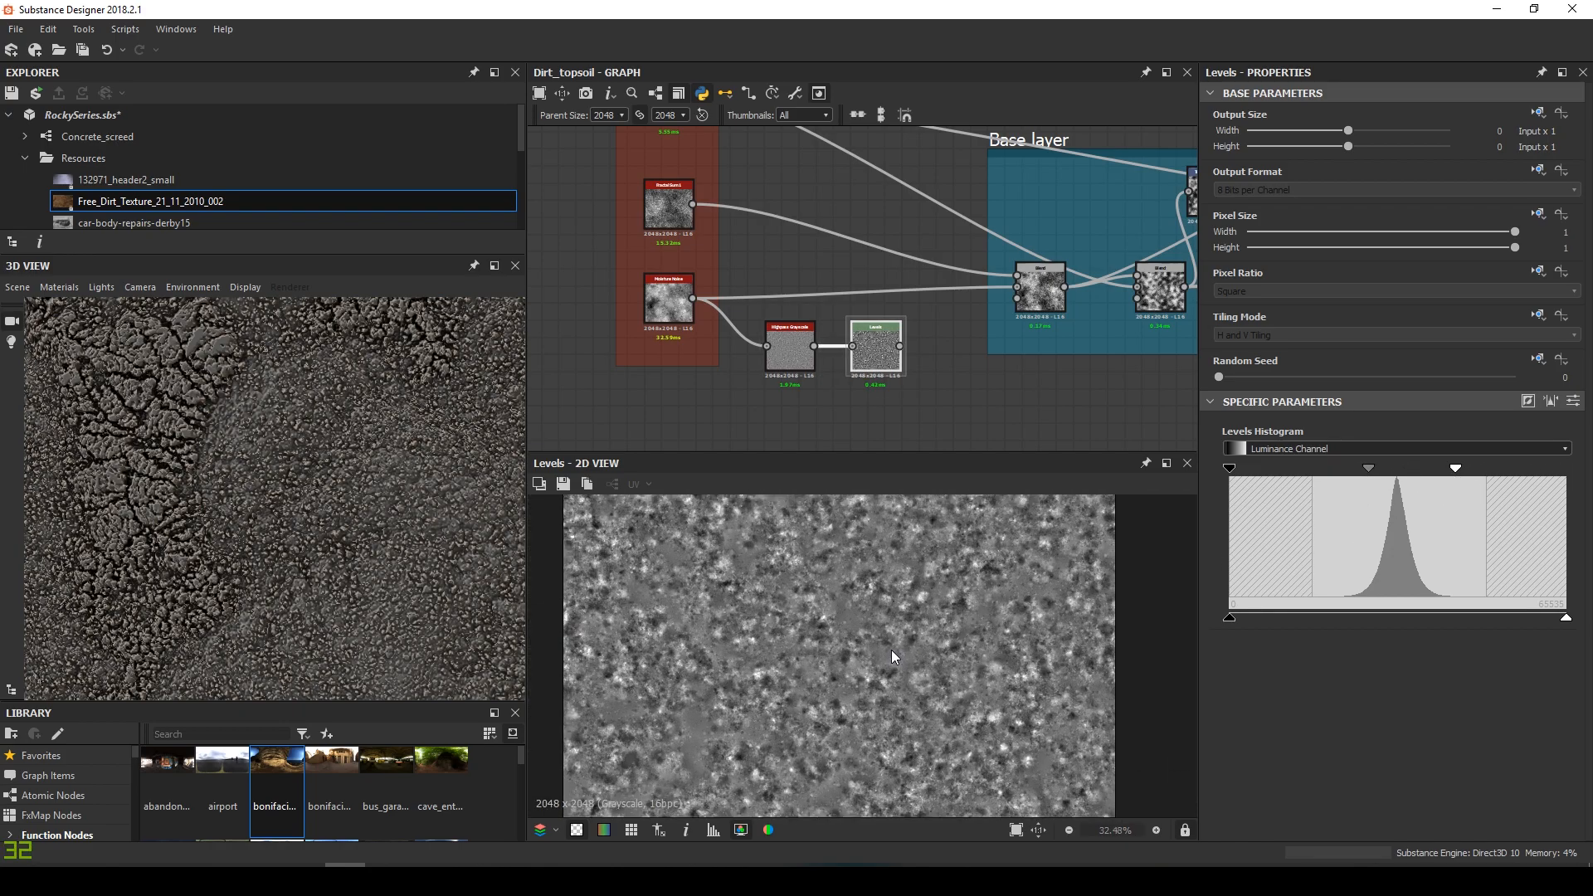
{"action": "left_click", "coordinate": [669, 299]}
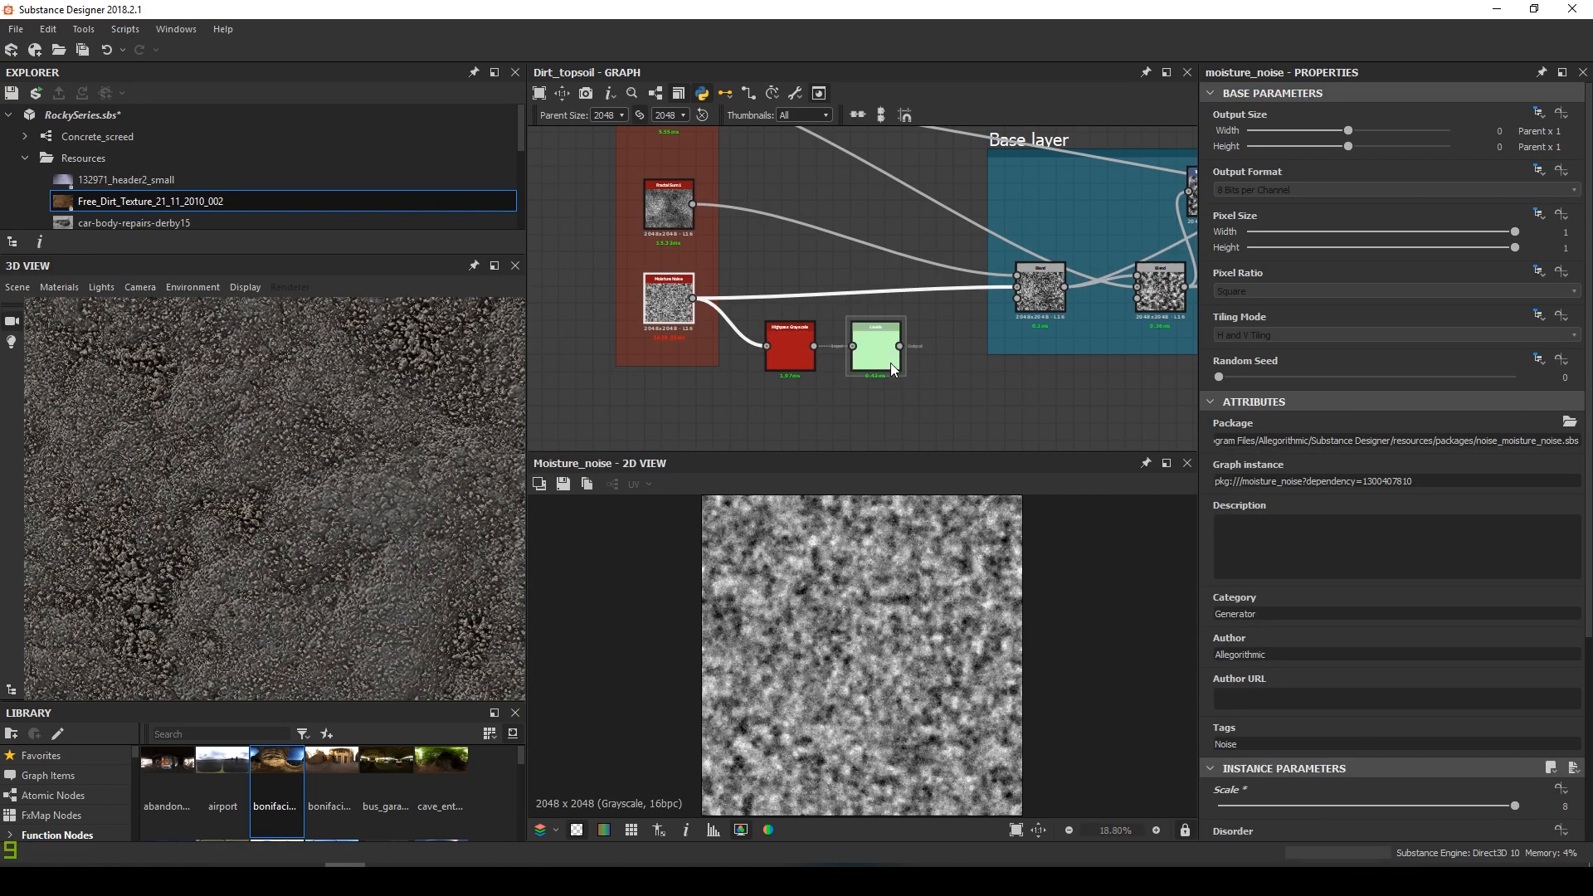
{"action": "double_click", "coordinate": [882, 369]}
{"action": "left_click_drag", "start_coordinate": [1456, 472], "coordinate": [1362, 471]}
{"action": "double_click", "coordinate": [675, 309]}
{"action": "double_click", "coordinate": [879, 346]}
Set the high-pass radius to 5.36, lower the Levels white point slightly, and save
{"action": "double_click", "coordinate": [793, 345]}
{"action": "left_click_drag", "start_coordinate": [1247, 807], "coordinate": [1244, 810]}
{"action": "double_click", "coordinate": [876, 346]}
{"action": "double_click", "coordinate": [668, 299]}
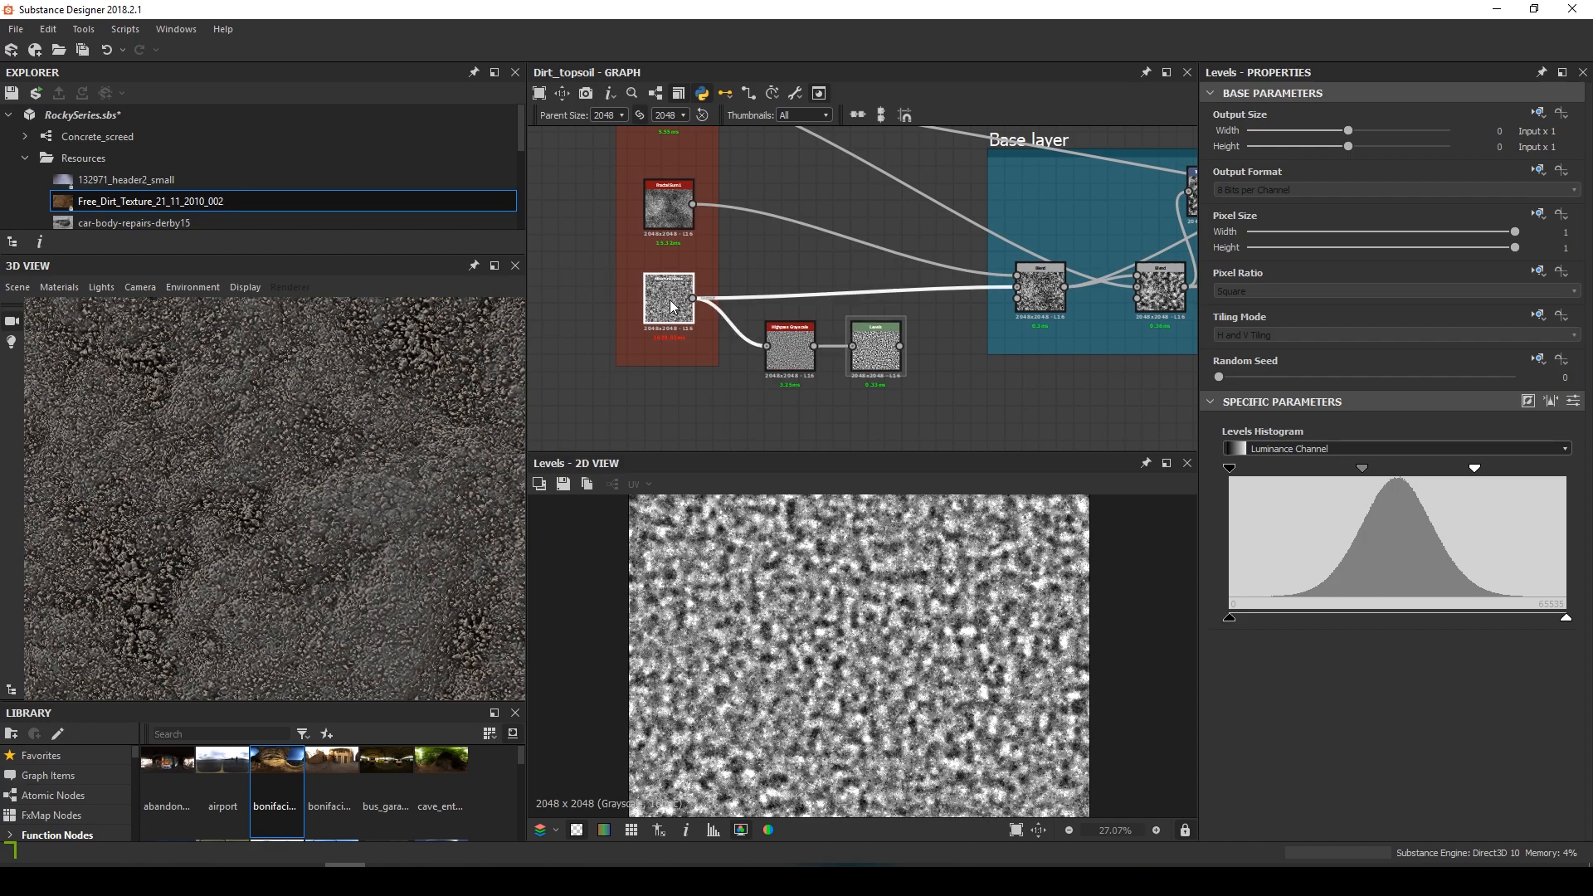
{"action": "double_click", "coordinate": [867, 365]}
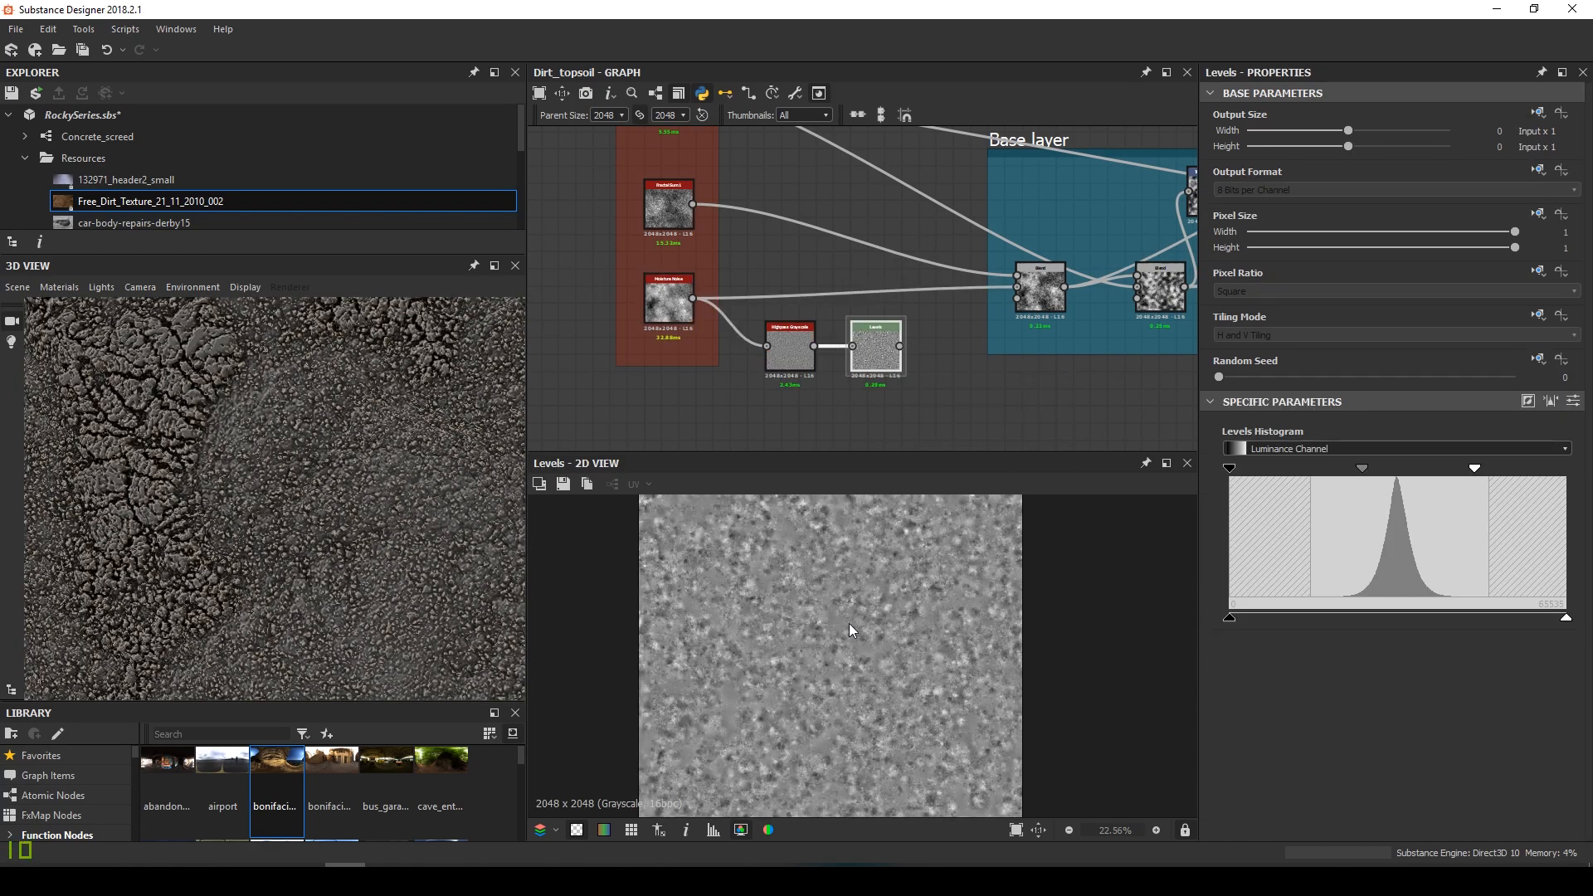
{"action": "left_click_drag", "start_coordinate": [1484, 467], "coordinate": [1451, 473]}
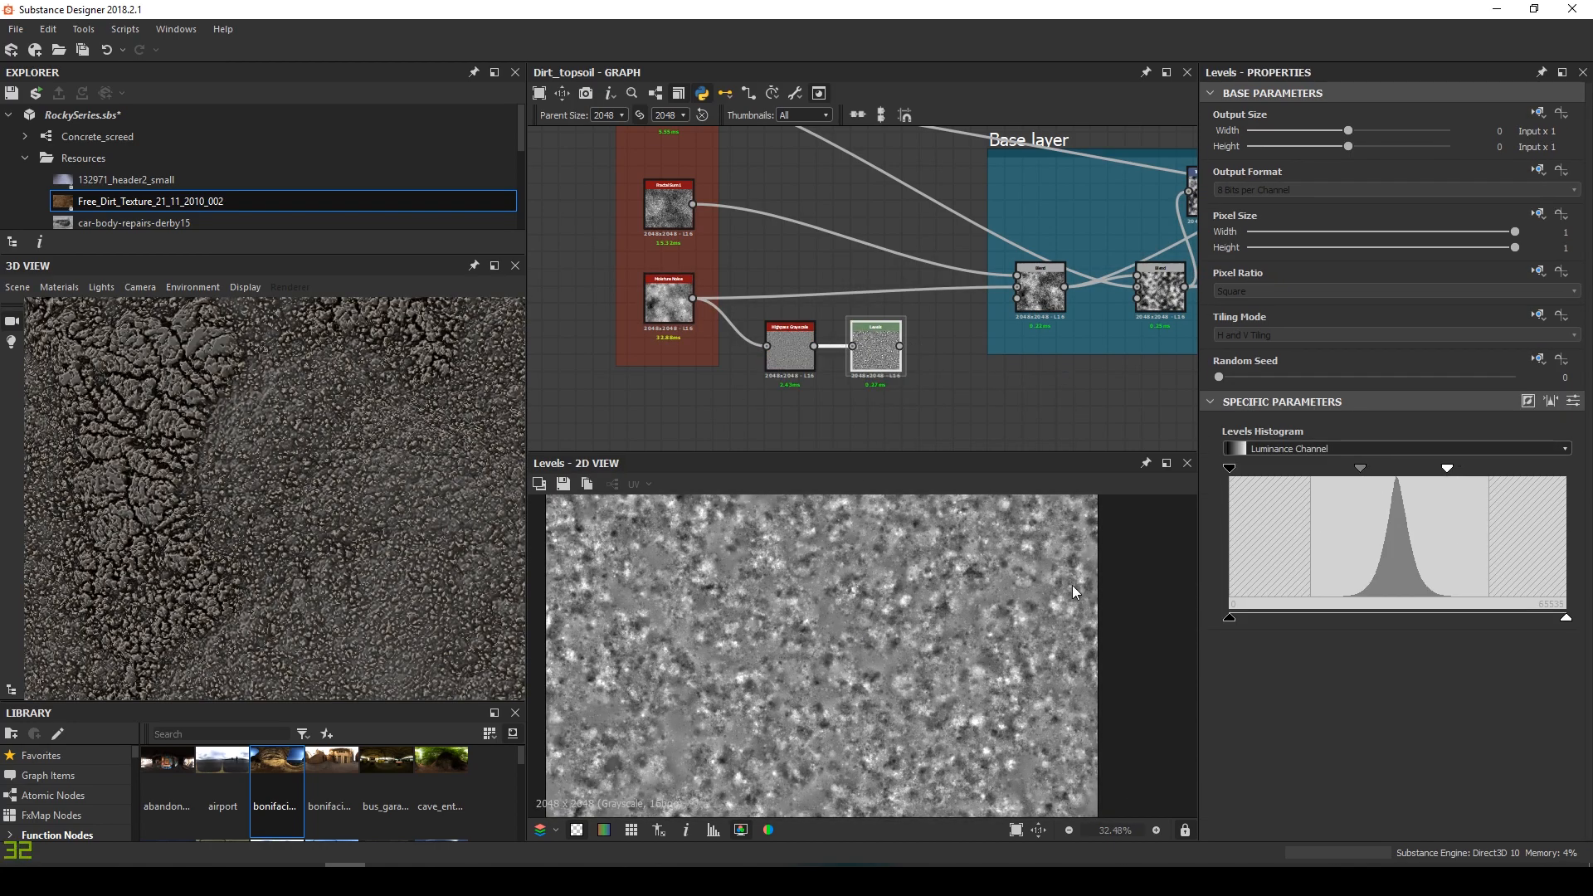
{"action": "scroll", "coordinate": [871, 630], "scroll_direction": "down", "scroll_amount": 2}
{"action": "key", "text": "ctrl+s"}
Connect the Levels output into the Base layer Blend and check the surface in 3D
{"action": "scroll", "coordinate": [840, 314], "scroll_direction": "up", "scroll_amount": 3}
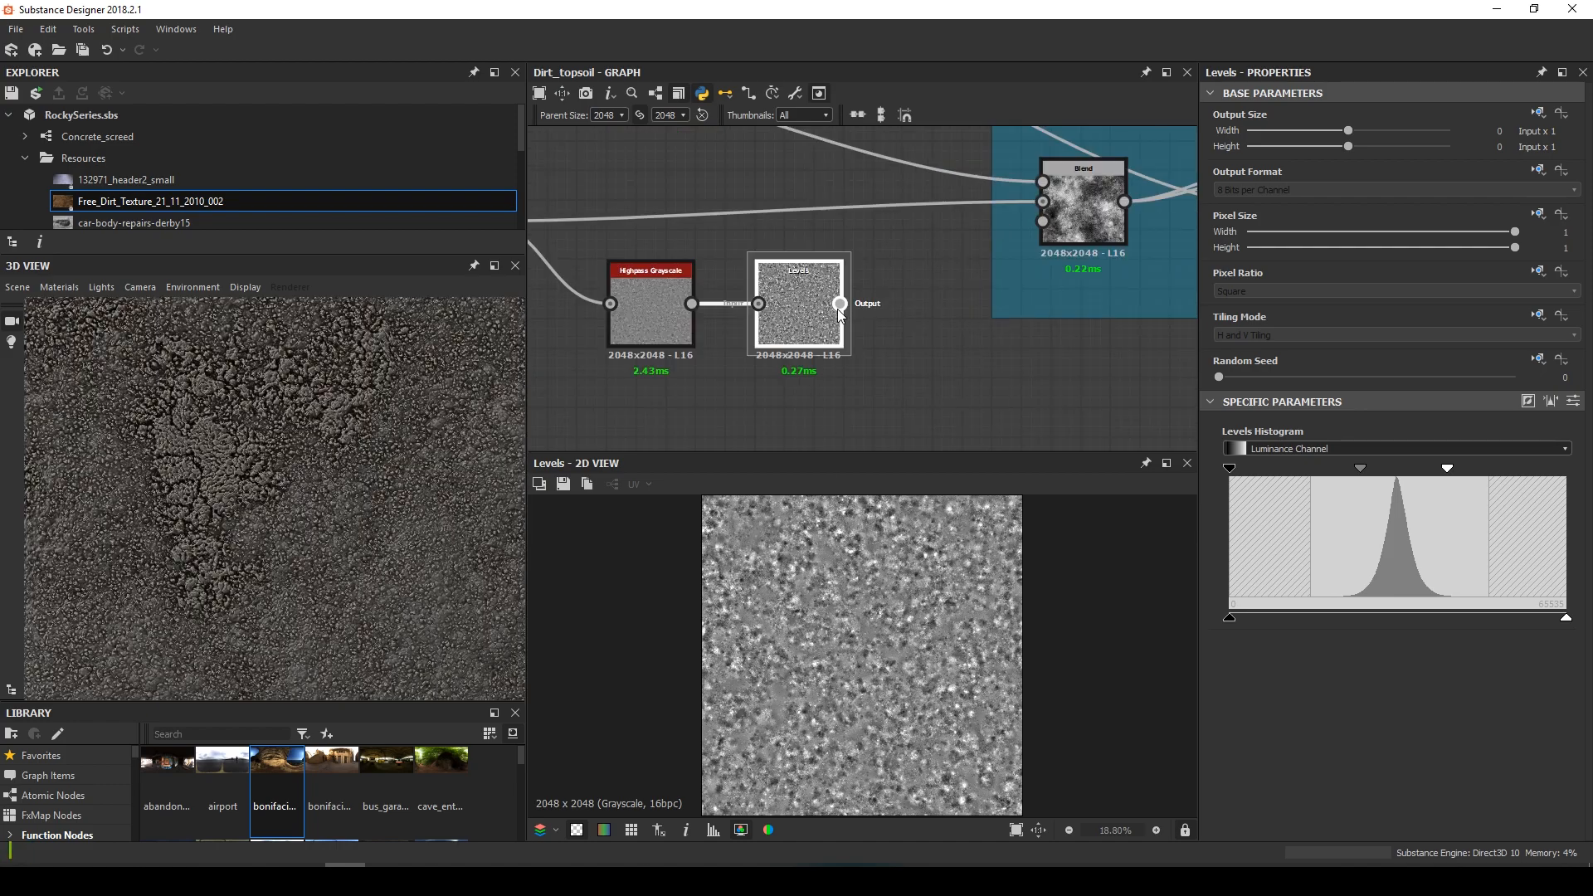
{"action": "left_click_drag", "start_coordinate": [918, 304], "coordinate": [1043, 201]}
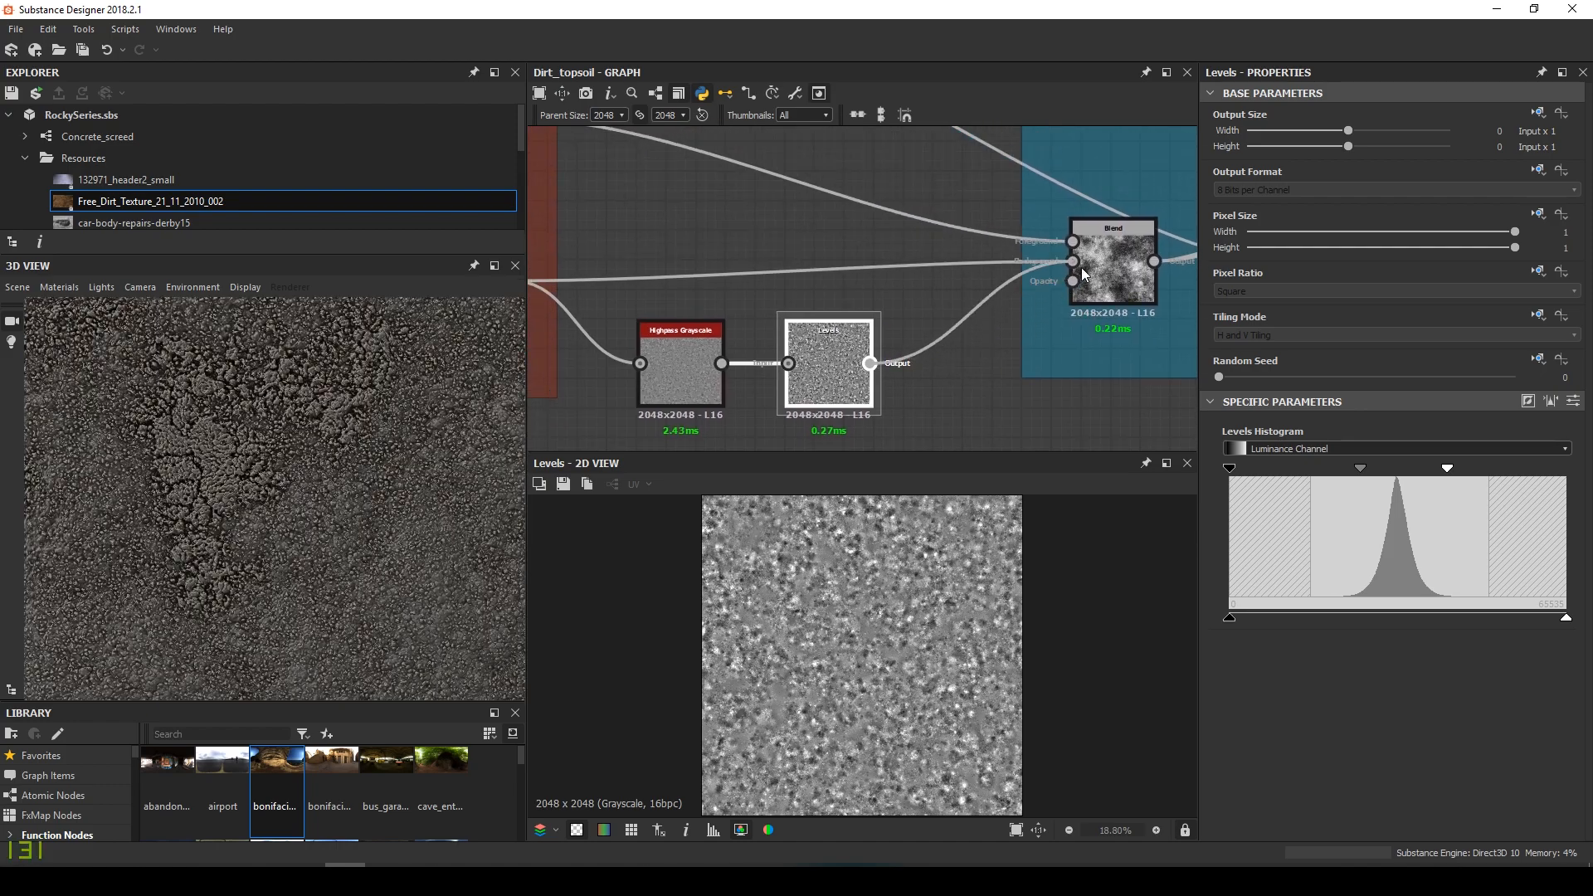
{"action": "scroll", "coordinate": [266, 488], "scroll_direction": "down", "scroll_amount": 3}
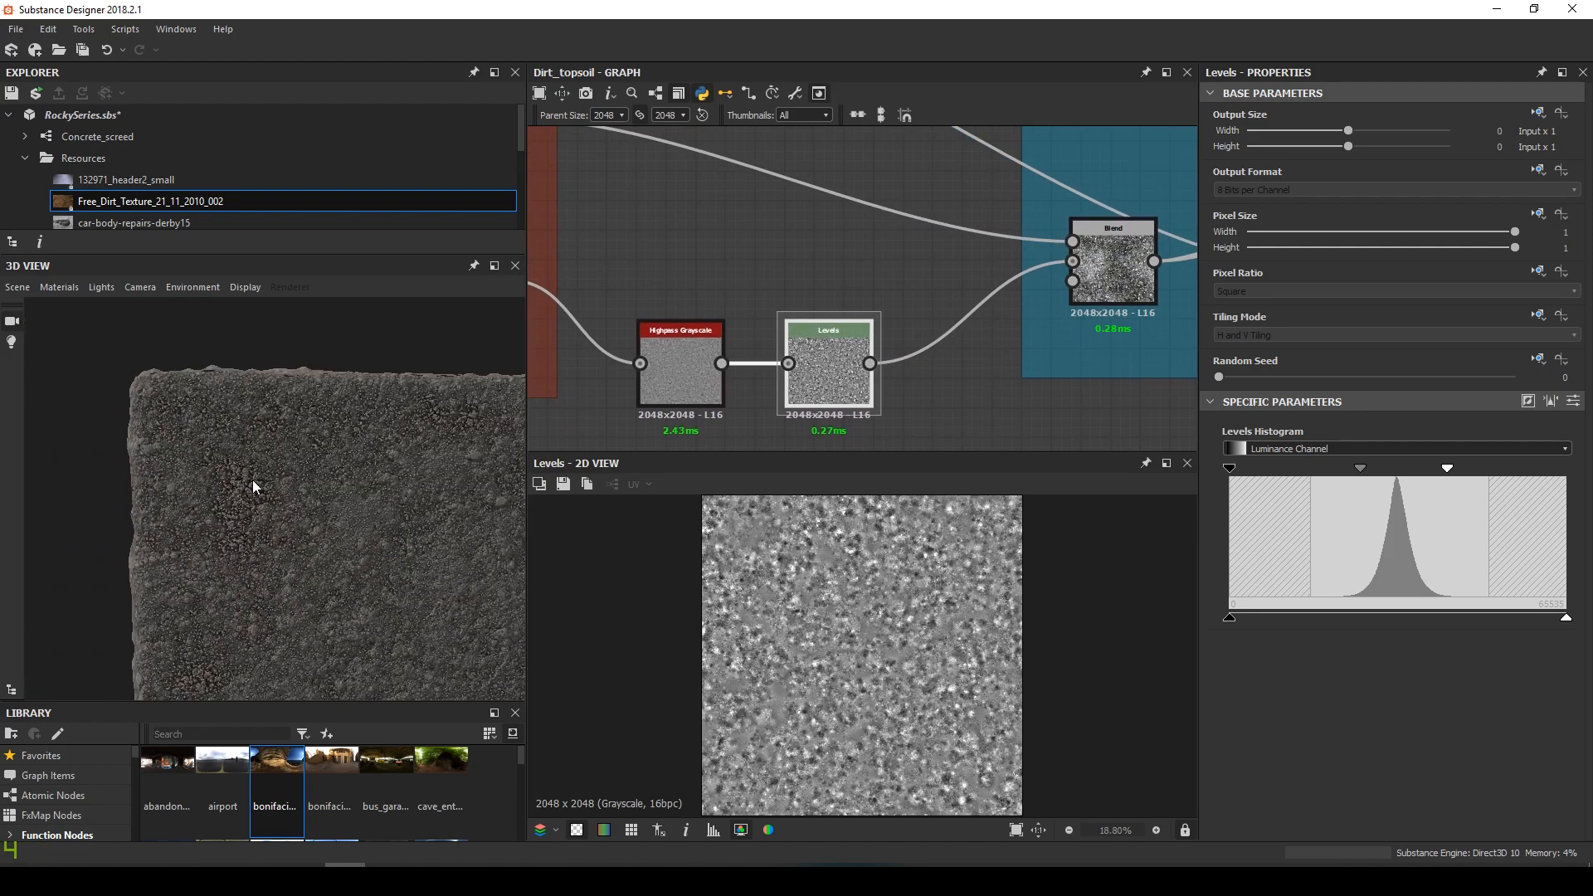
{"action": "scroll", "coordinate": [267, 476], "scroll_direction": "up", "scroll_amount": 4}
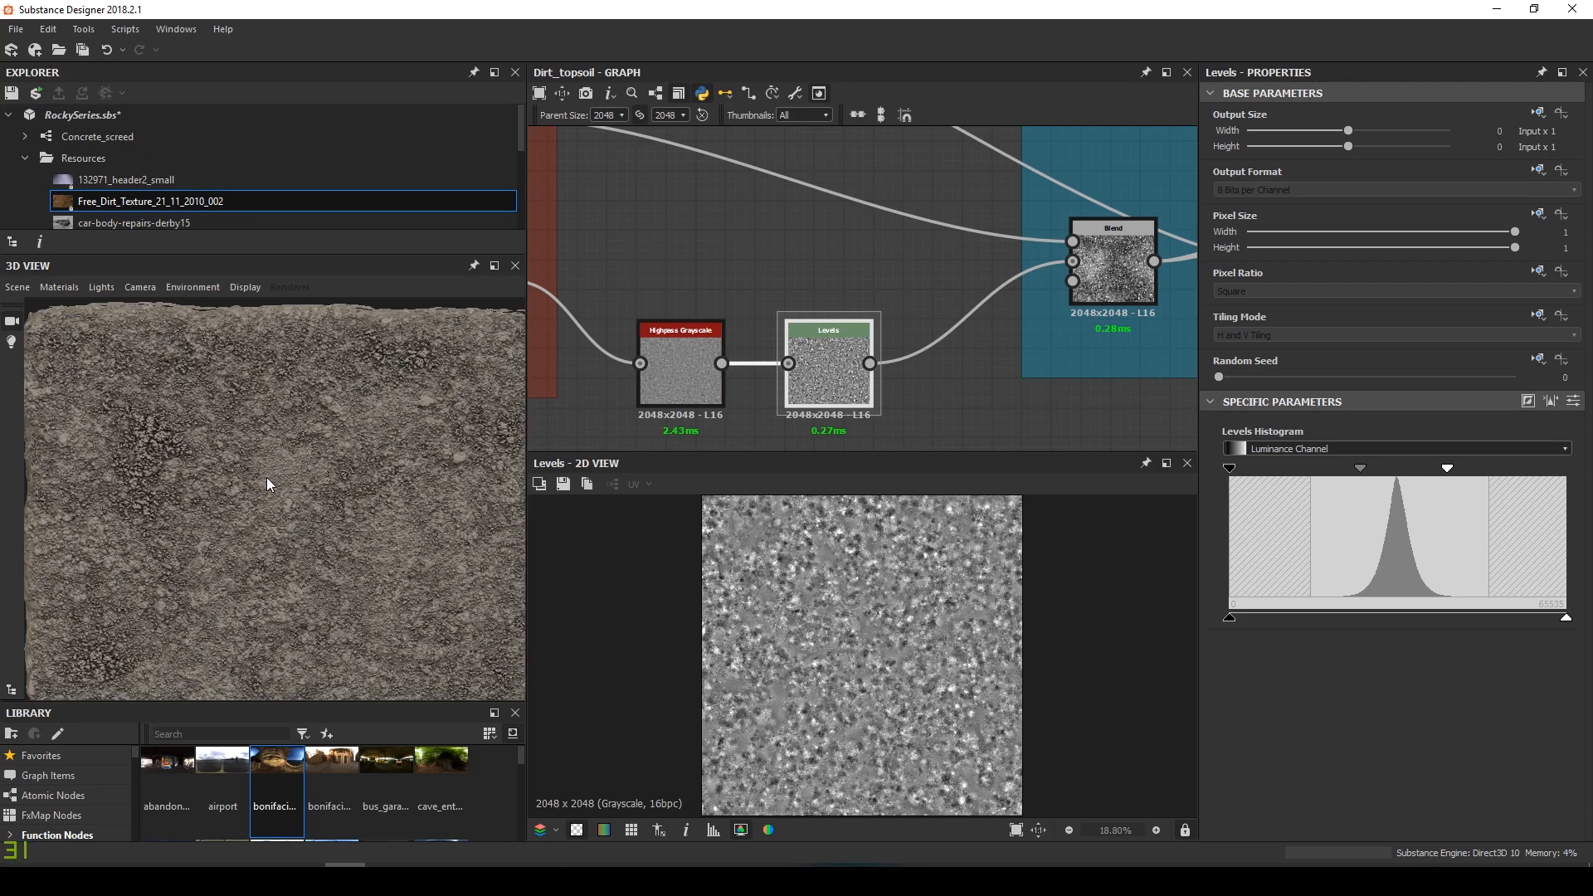
{"action": "scroll", "coordinate": [308, 460], "scroll_direction": "down", "scroll_amount": 2}
{"action": "scroll", "coordinate": [309, 459], "scroll_direction": "up", "scroll_amount": 3}
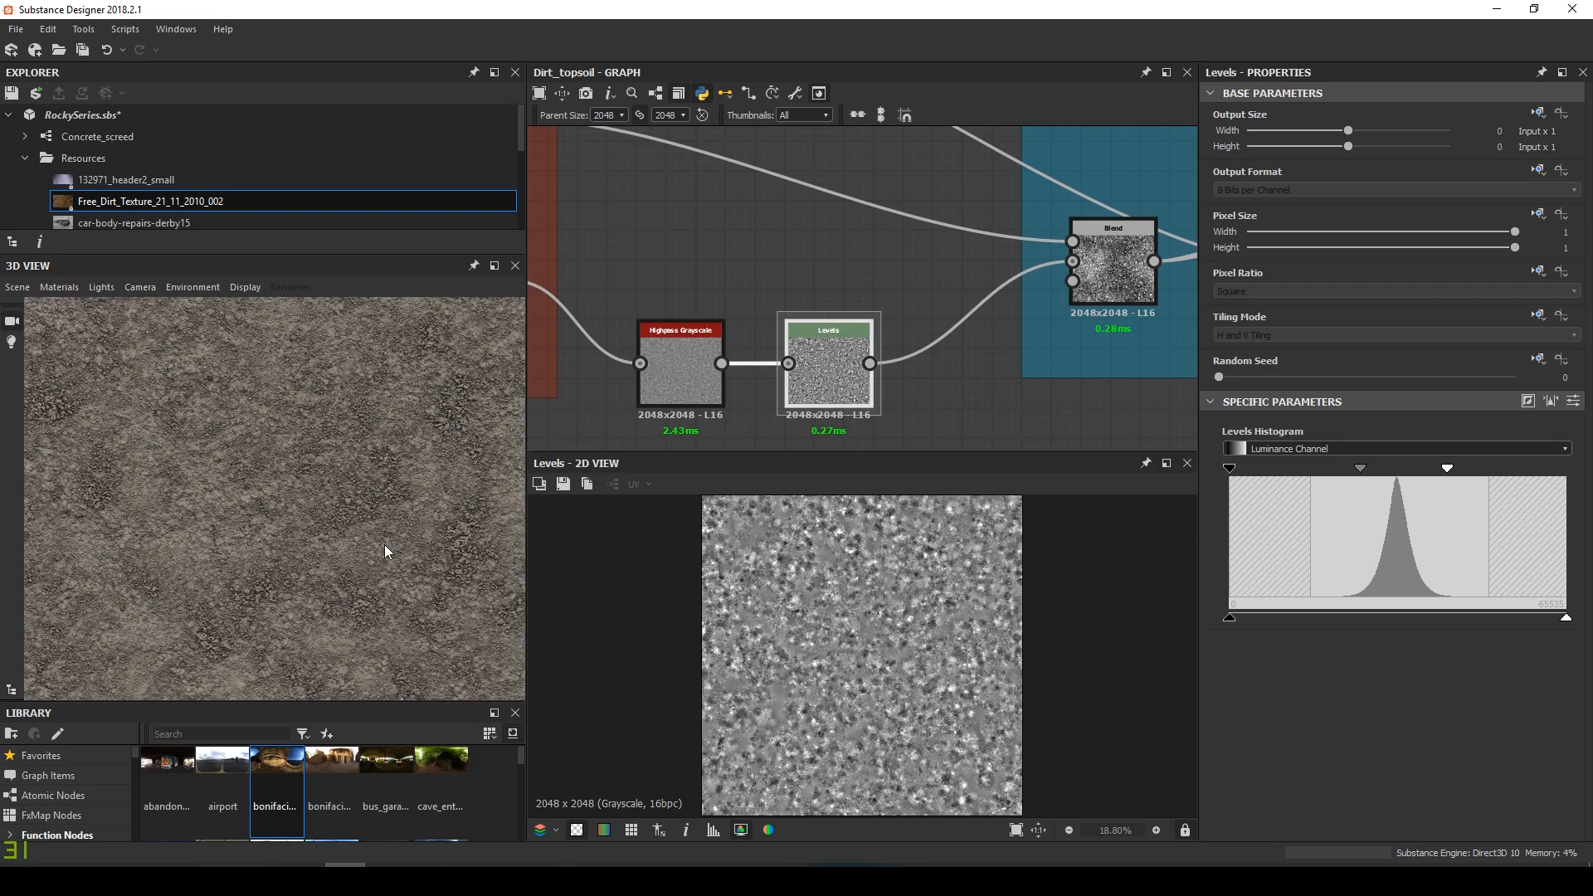
{"action": "scroll", "coordinate": [387, 543], "scroll_direction": "up", "scroll_amount": 3}
{"action": "scroll", "coordinate": [346, 550], "scroll_direction": "up", "scroll_amount": 3}
{"action": "left_click_drag", "start_coordinate": [328, 415], "coordinate": [337, 475]}
{"action": "left_click_drag", "start_coordinate": [254, 507], "coordinate": [326, 511]}
{"action": "scroll", "coordinate": [936, 280], "scroll_direction": "down", "scroll_amount": 6}
Realign the Base layer node and the node beside the Top layer frame
{"action": "middle_click_drag", "start_coordinate": [892, 317], "coordinate": [931, 313]}
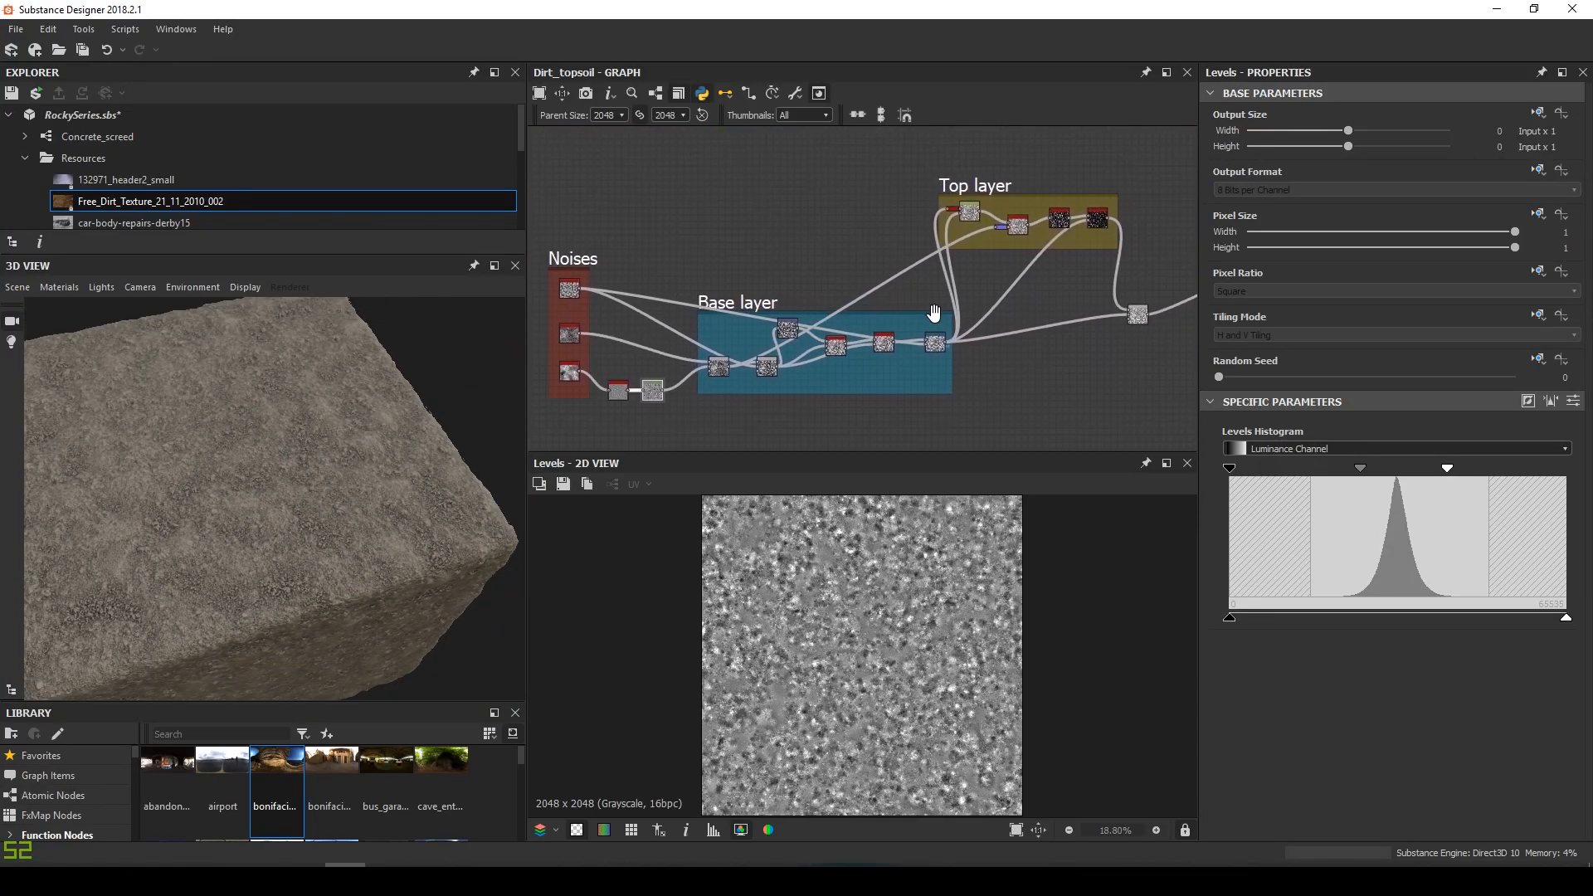
{"action": "scroll", "coordinate": [855, 356], "scroll_direction": "up", "scroll_amount": 3}
{"action": "left_click_drag", "start_coordinate": [730, 321], "coordinate": [747, 332]}
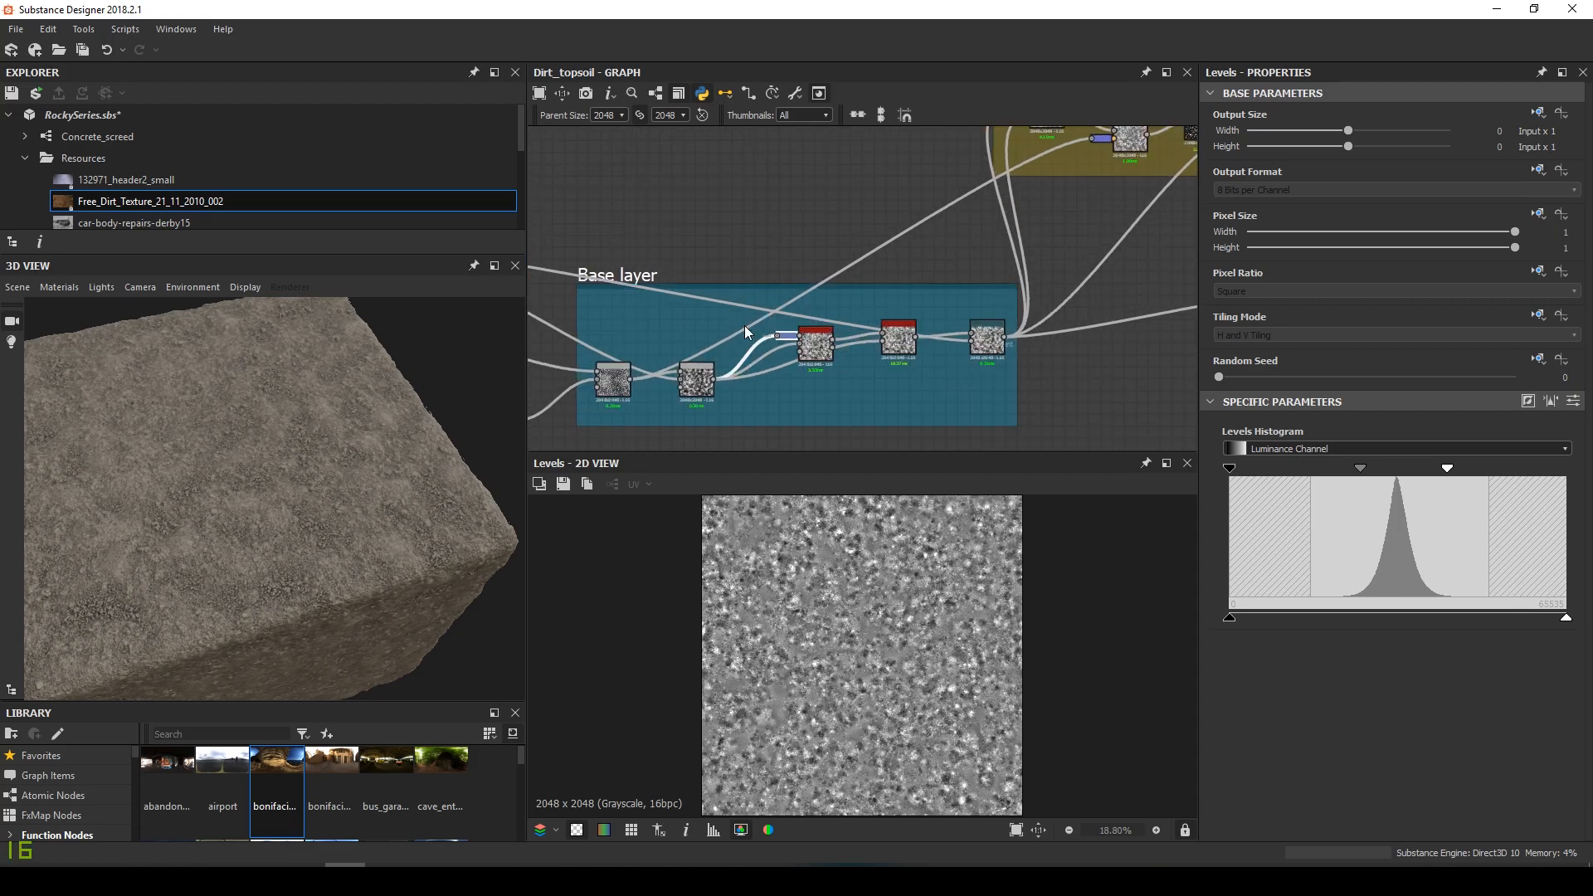
{"action": "scroll", "coordinate": [807, 357], "scroll_direction": "down", "scroll_amount": 3}
{"action": "middle_click_drag", "start_coordinate": [807, 356], "coordinate": [651, 338]}
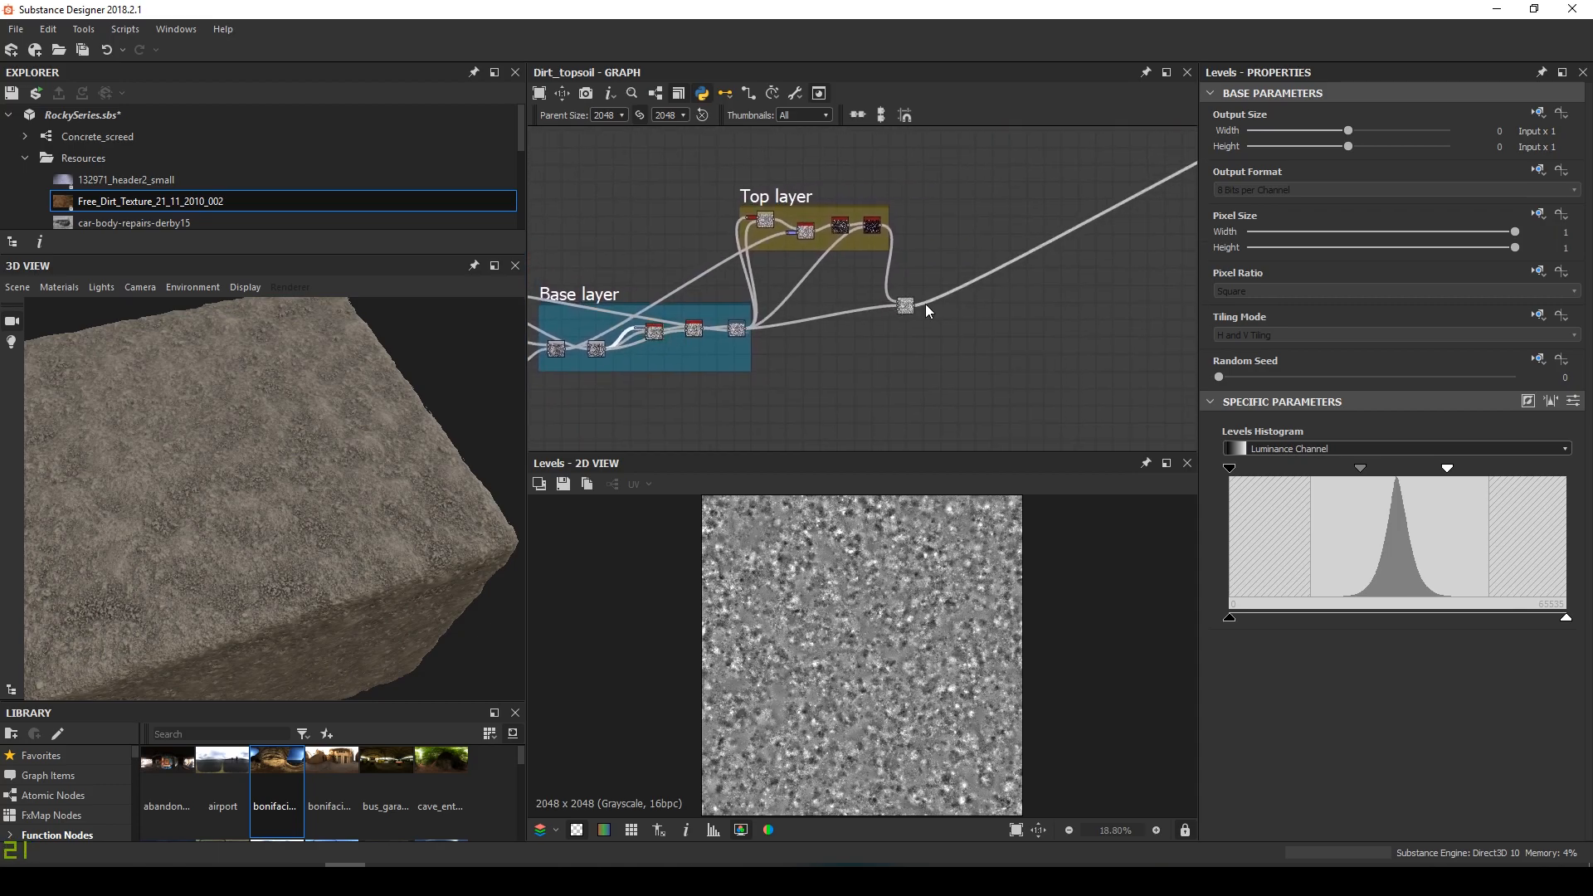
{"action": "left_click_drag", "start_coordinate": [905, 309], "coordinate": [924, 336]}
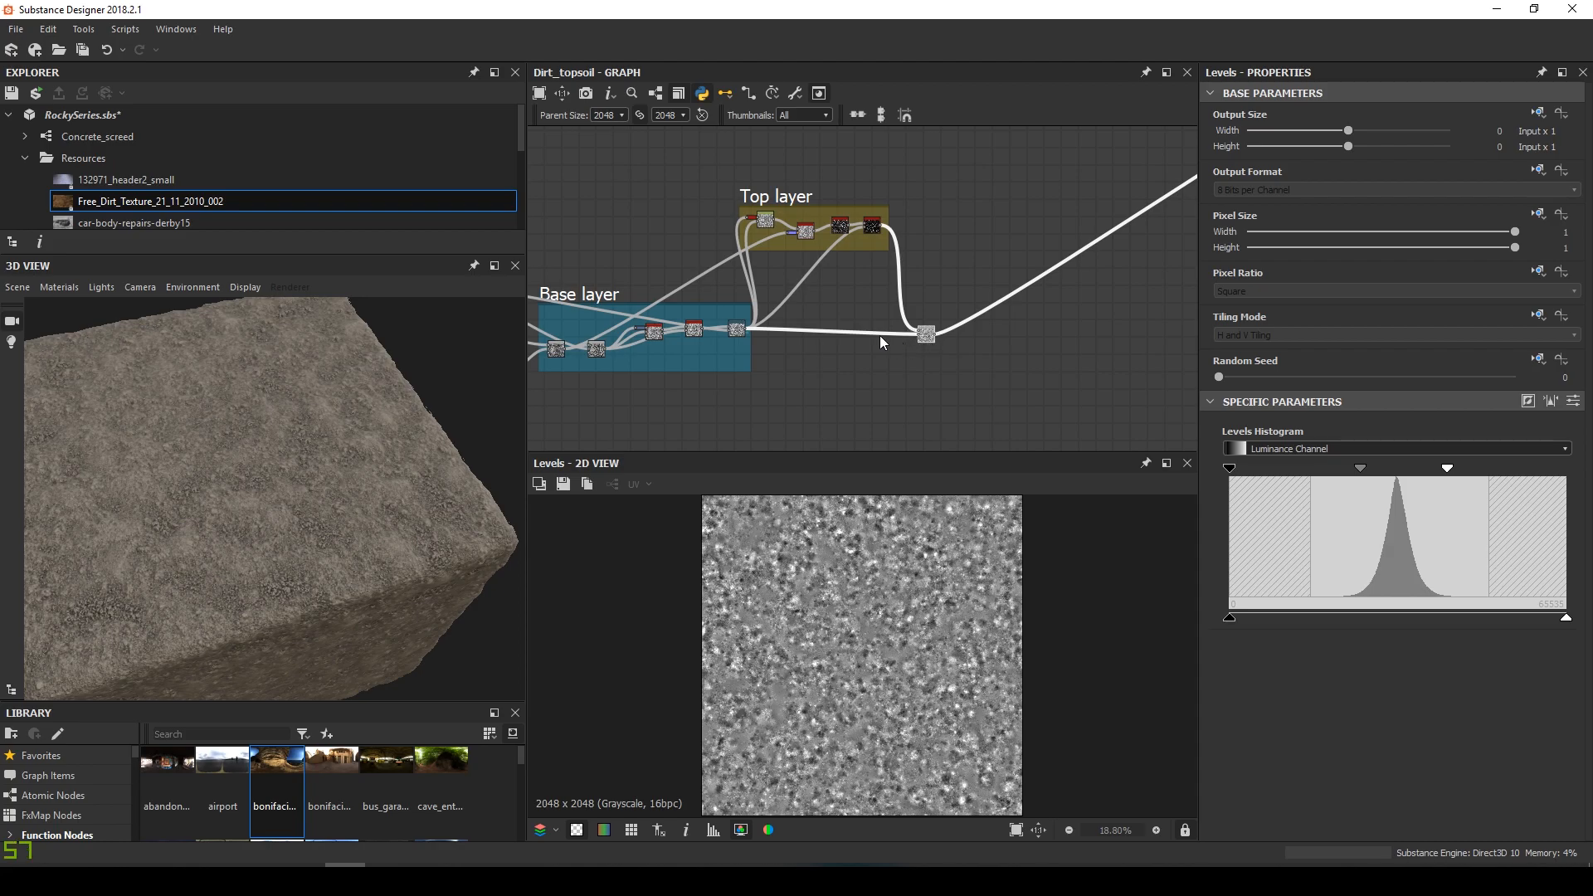
{"action": "middle_click_drag", "start_coordinate": [880, 335], "coordinate": [917, 338]}
{"action": "left_click", "coordinate": [819, 192]}
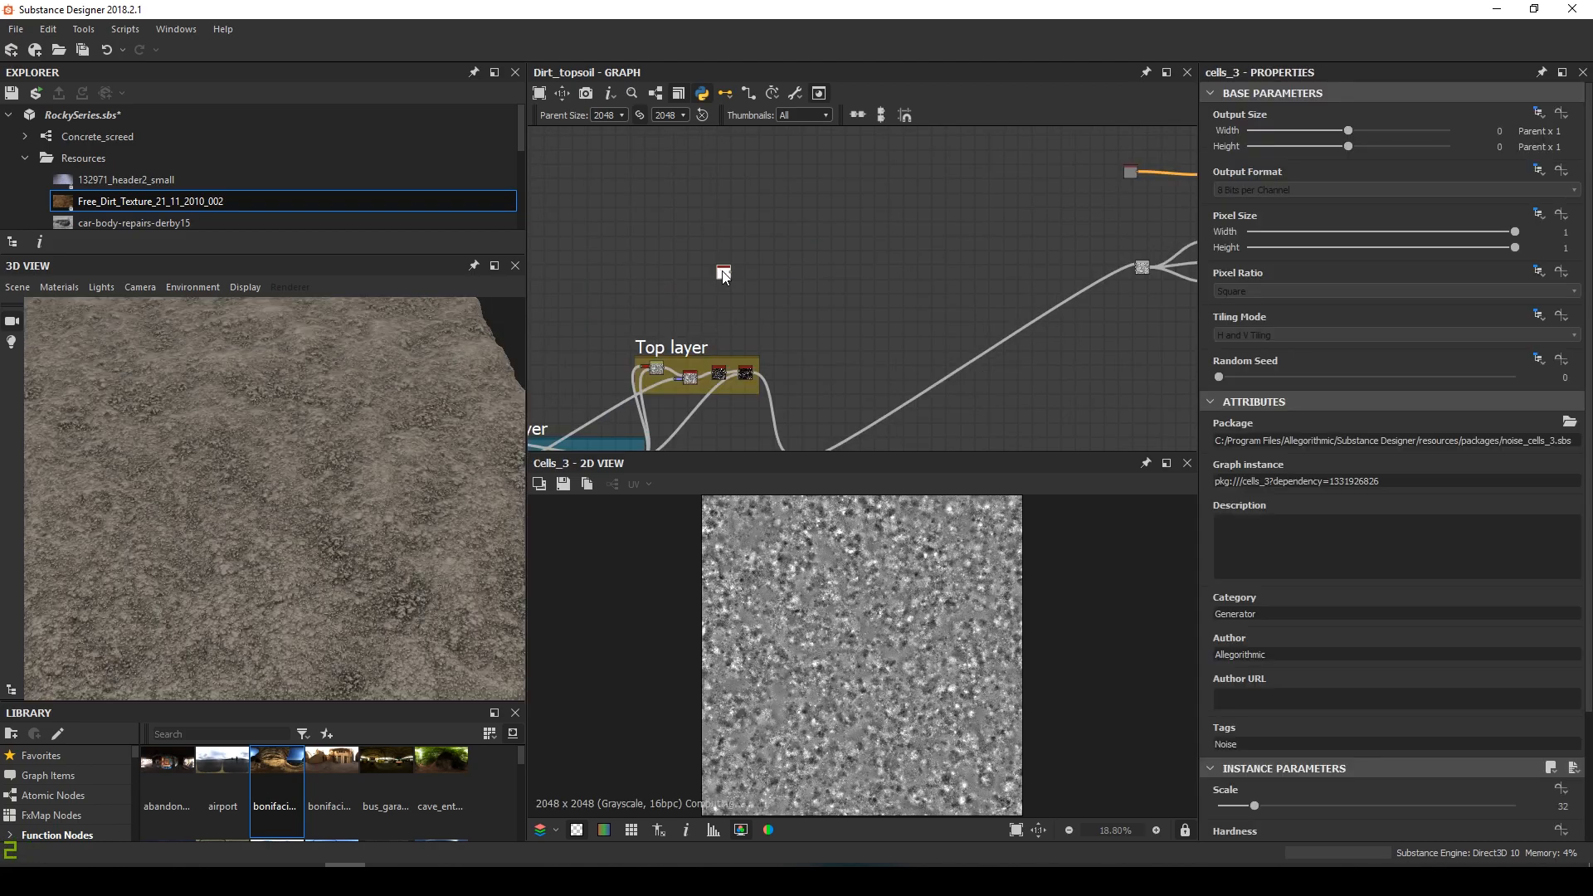
Add a Blend node in Min (Darken) mode and wire the upper Cells 3 noise into its foreground
{"action": "left_click_drag", "start_coordinate": [871, 283], "coordinate": [736, 309]}
{"action": "key", "text": "space"}
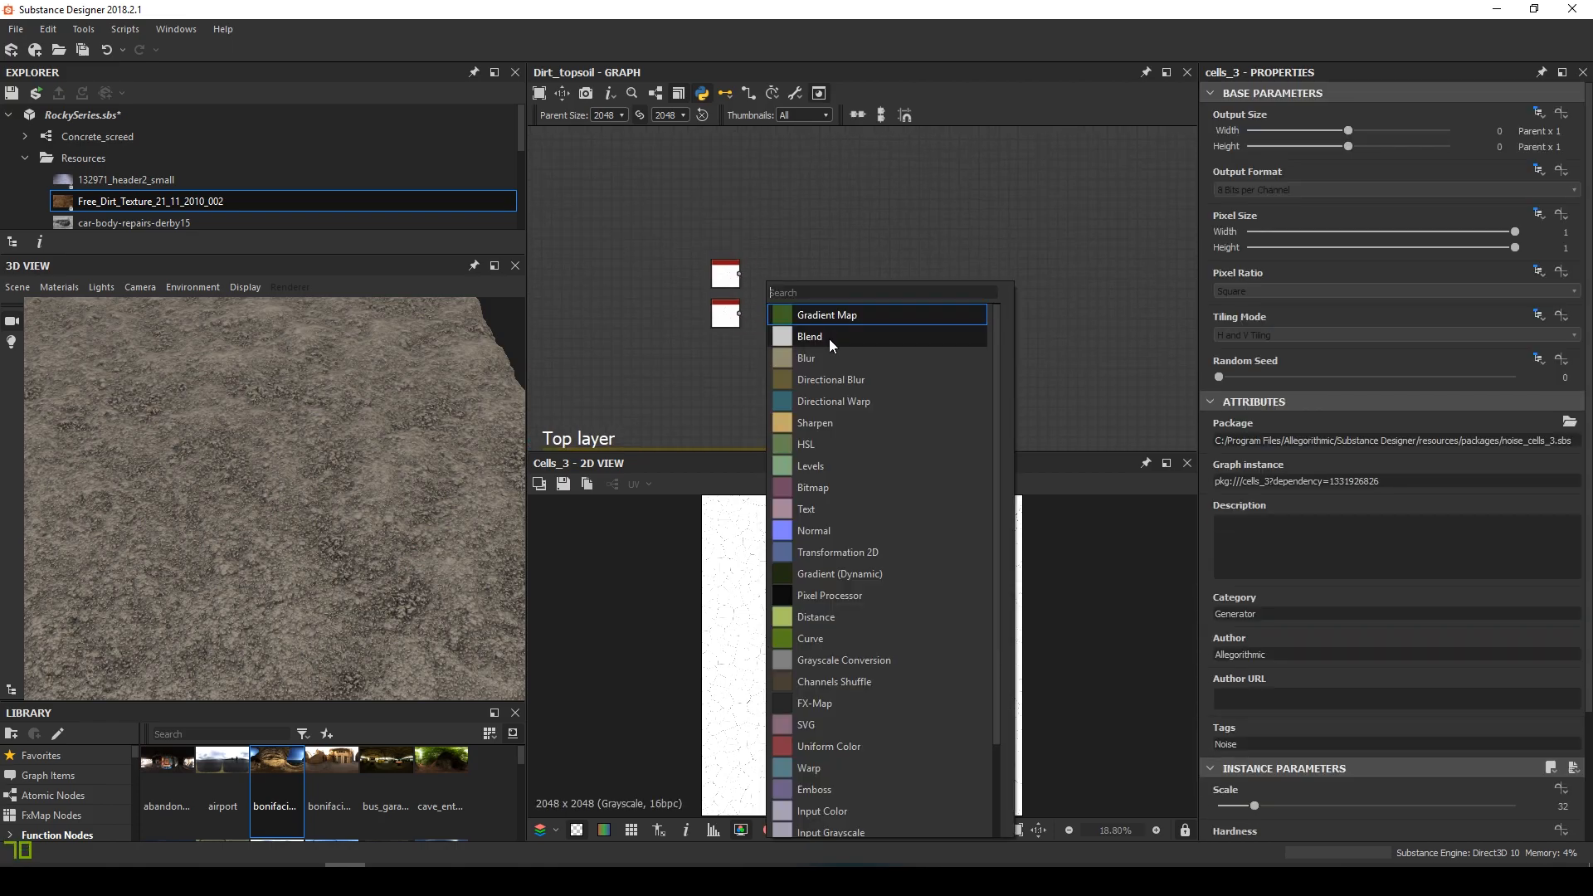
{"action": "left_click", "coordinate": [829, 336]}
{"action": "left_click", "coordinate": [1473, 483]}
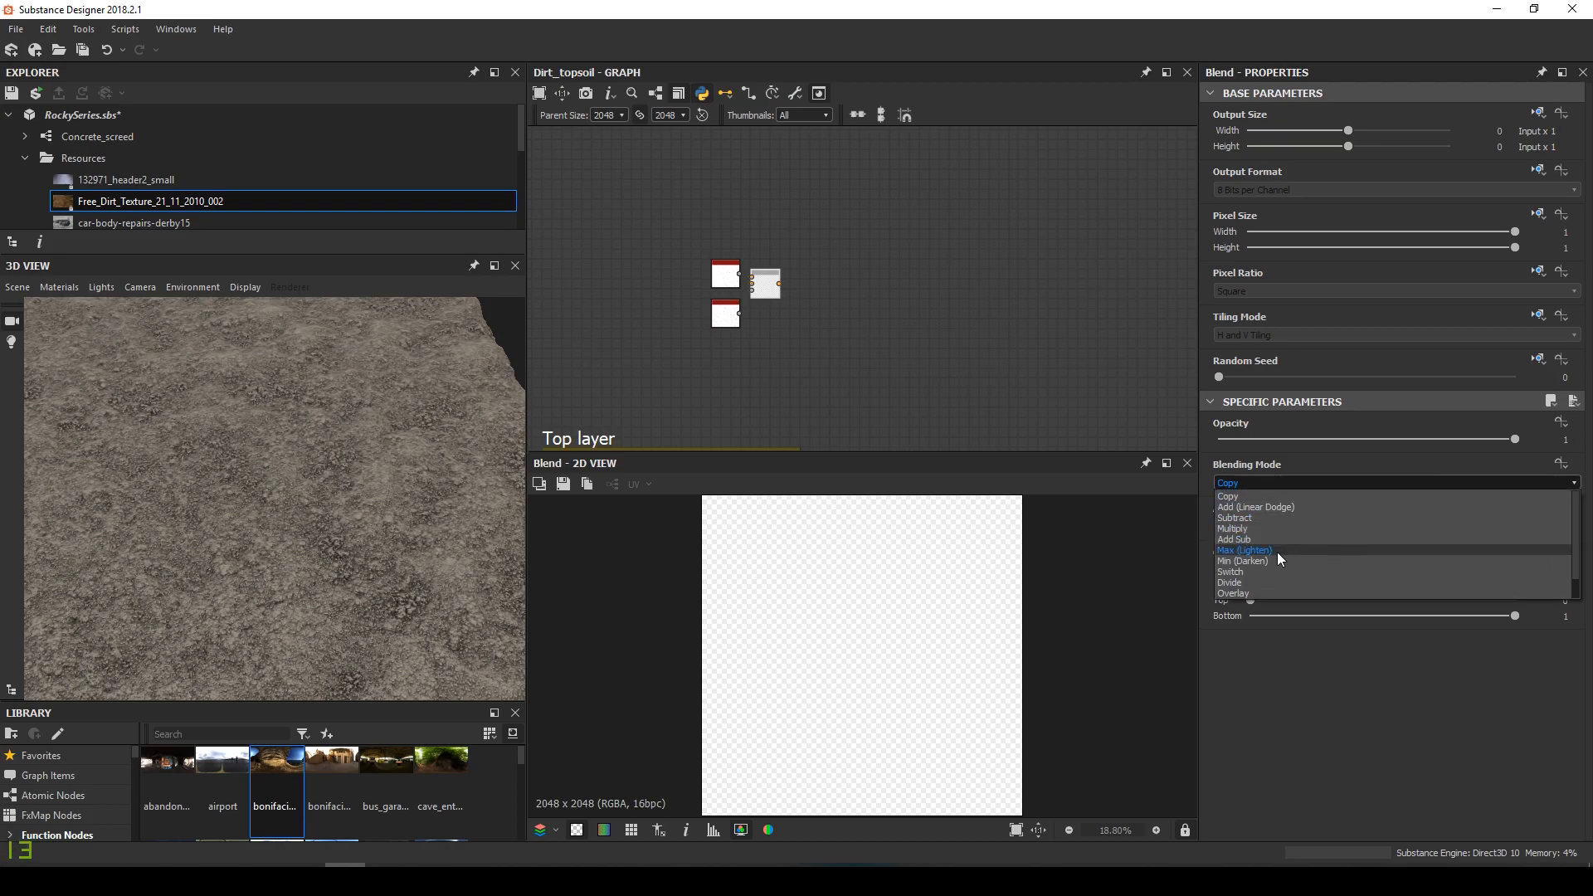
{"action": "left_click", "coordinate": [1269, 560]}
{"action": "scroll", "coordinate": [774, 301], "scroll_direction": "up", "scroll_amount": 3}
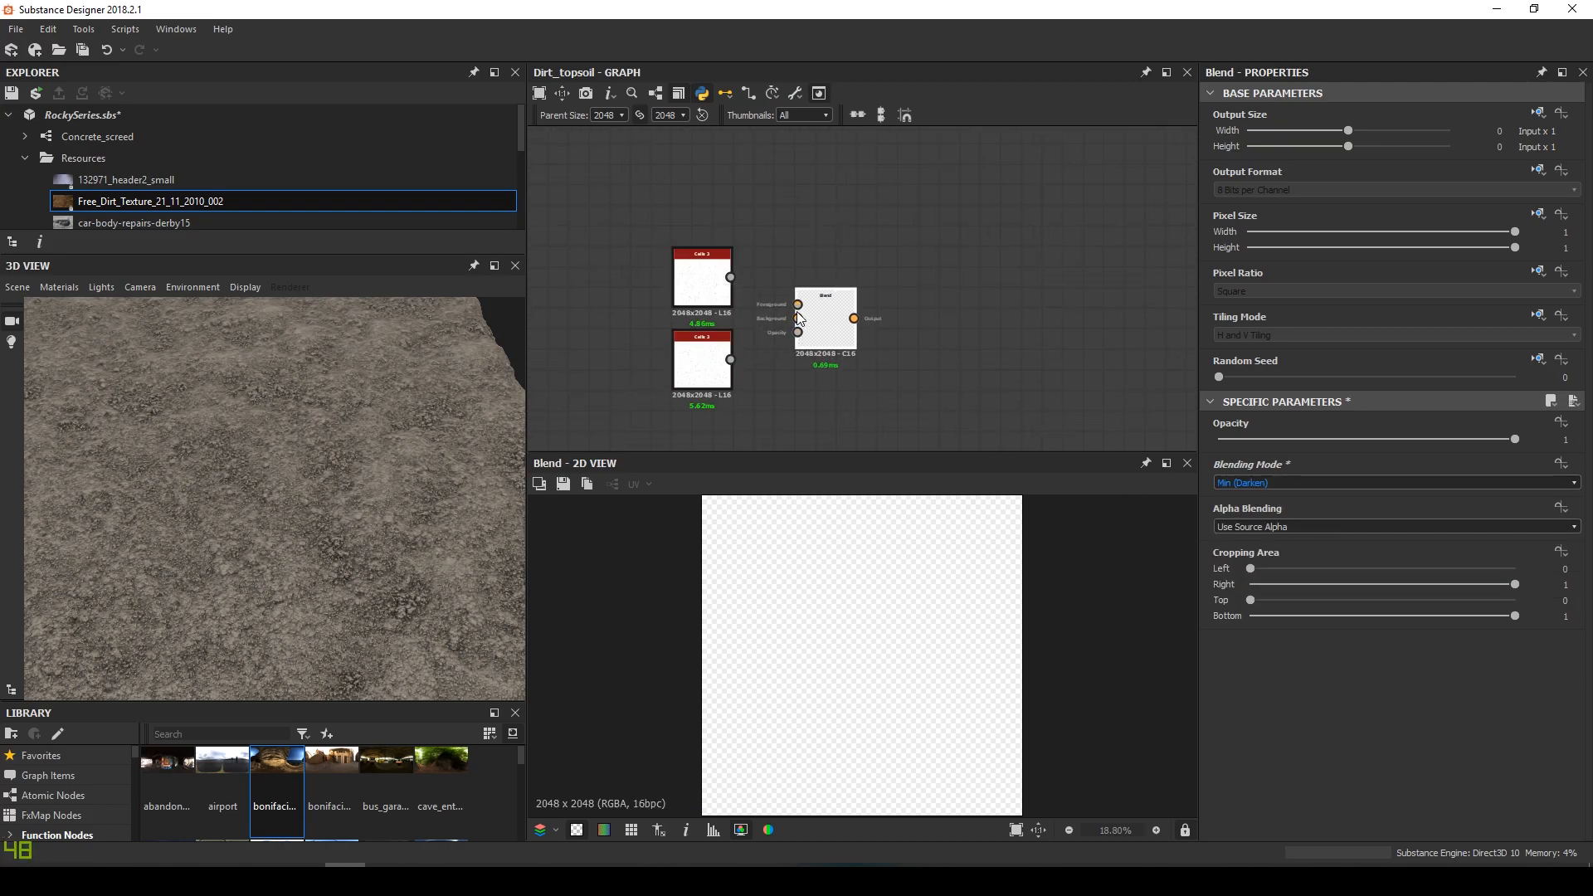
{"action": "left_click_drag", "start_coordinate": [797, 305], "coordinate": [730, 278]}
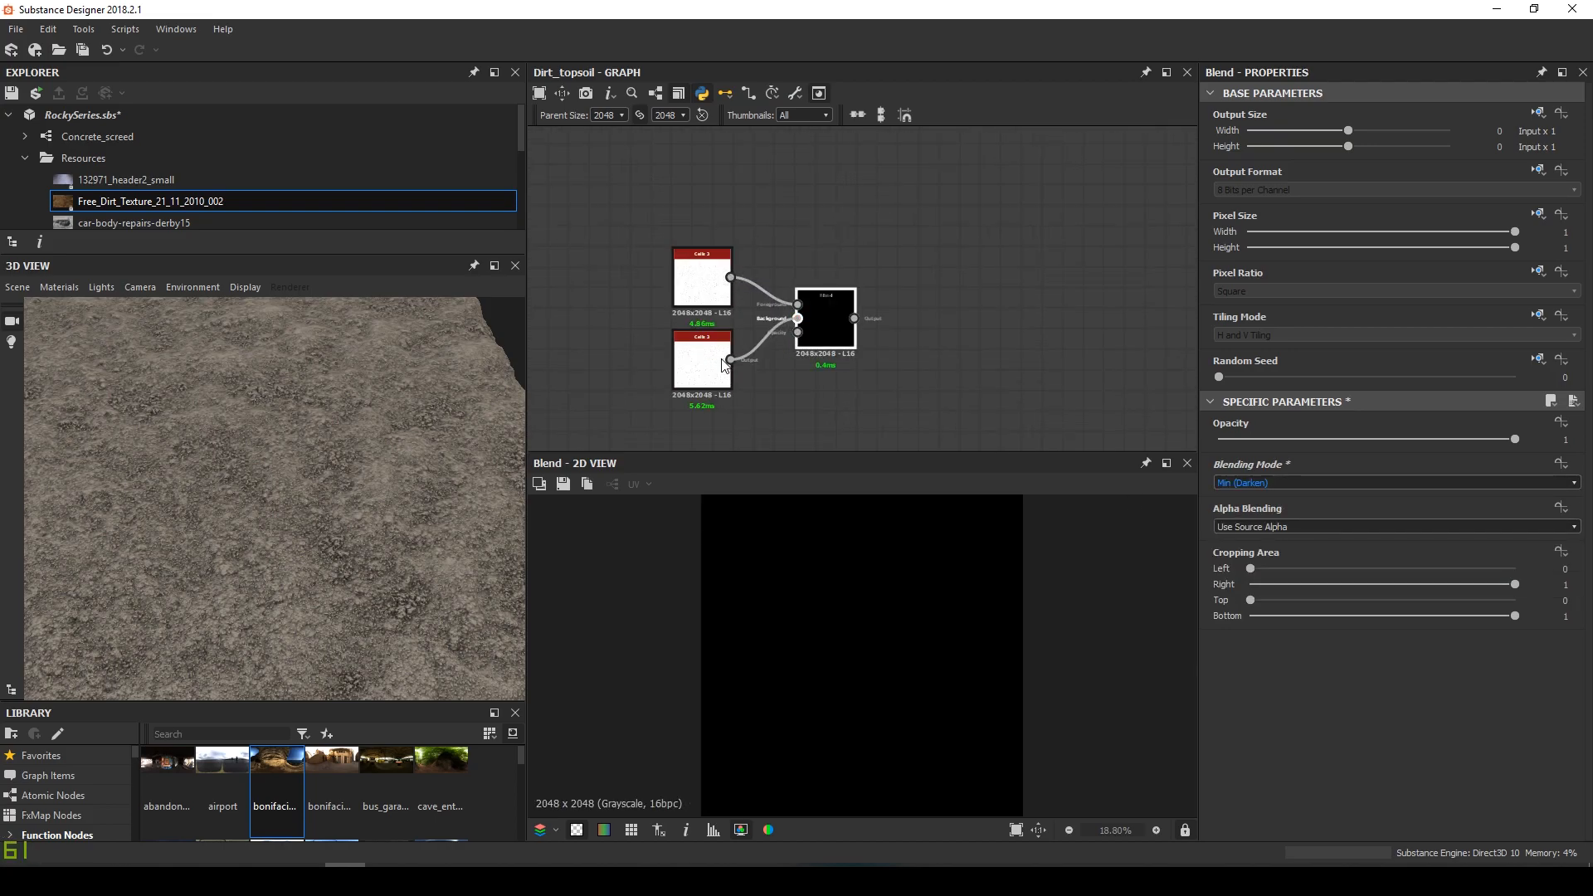
{"action": "scroll", "coordinate": [882, 586], "scroll_direction": "up", "scroll_amount": 5}
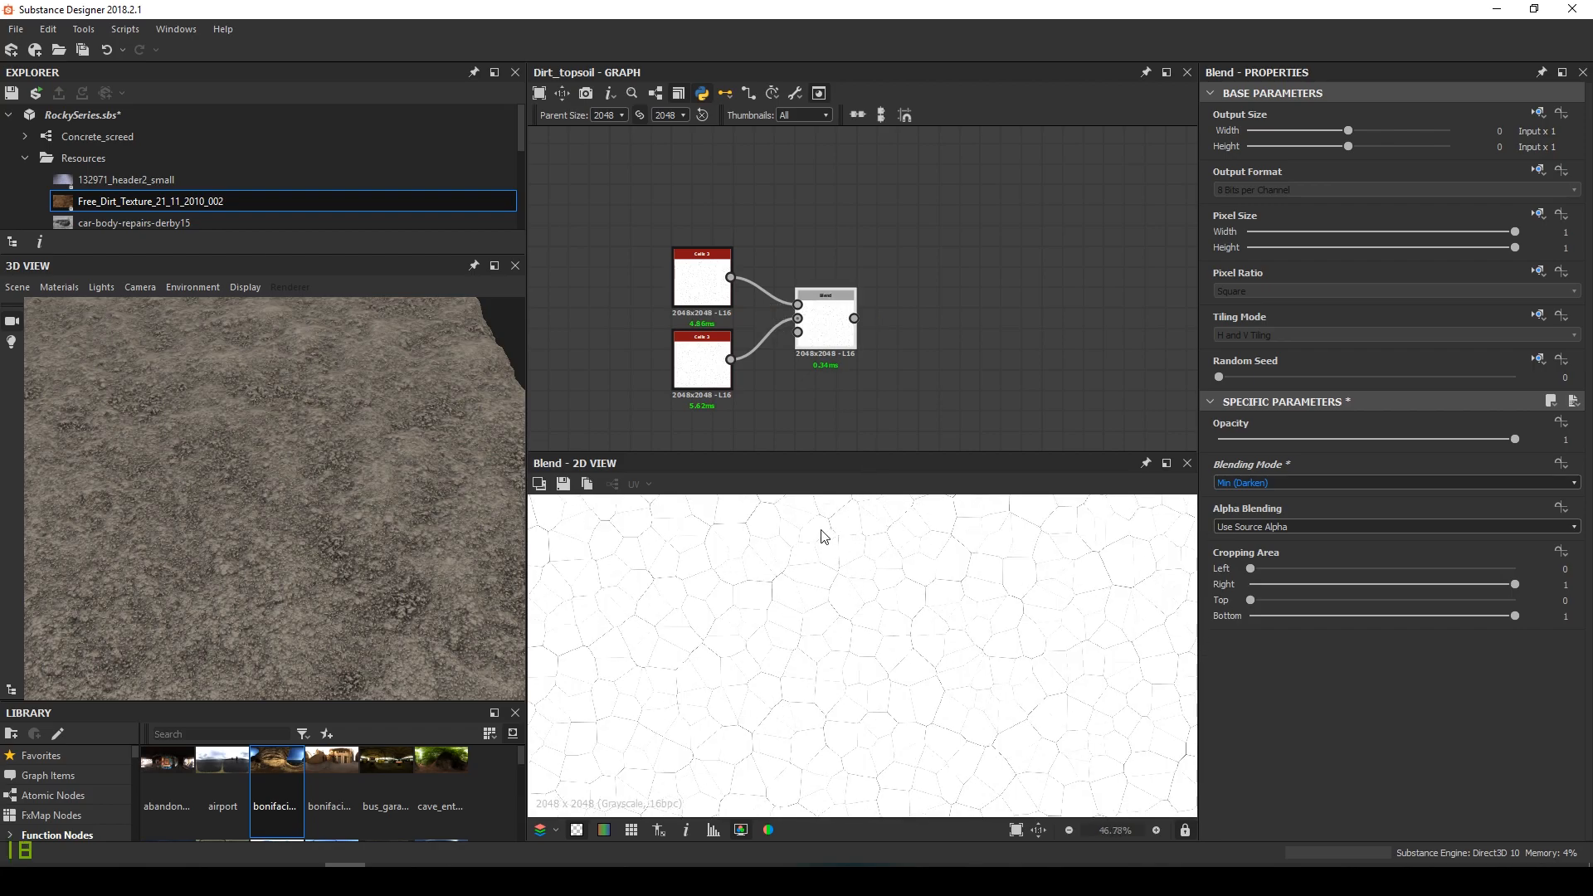
Set the upper Cells 3 to scale 14 and disorder 1, the lower to scale 22 and hardness 0.08
{"action": "double_click", "coordinate": [676, 290]}
{"action": "type", "text": "14"}
{"action": "key", "text": "Tab"}
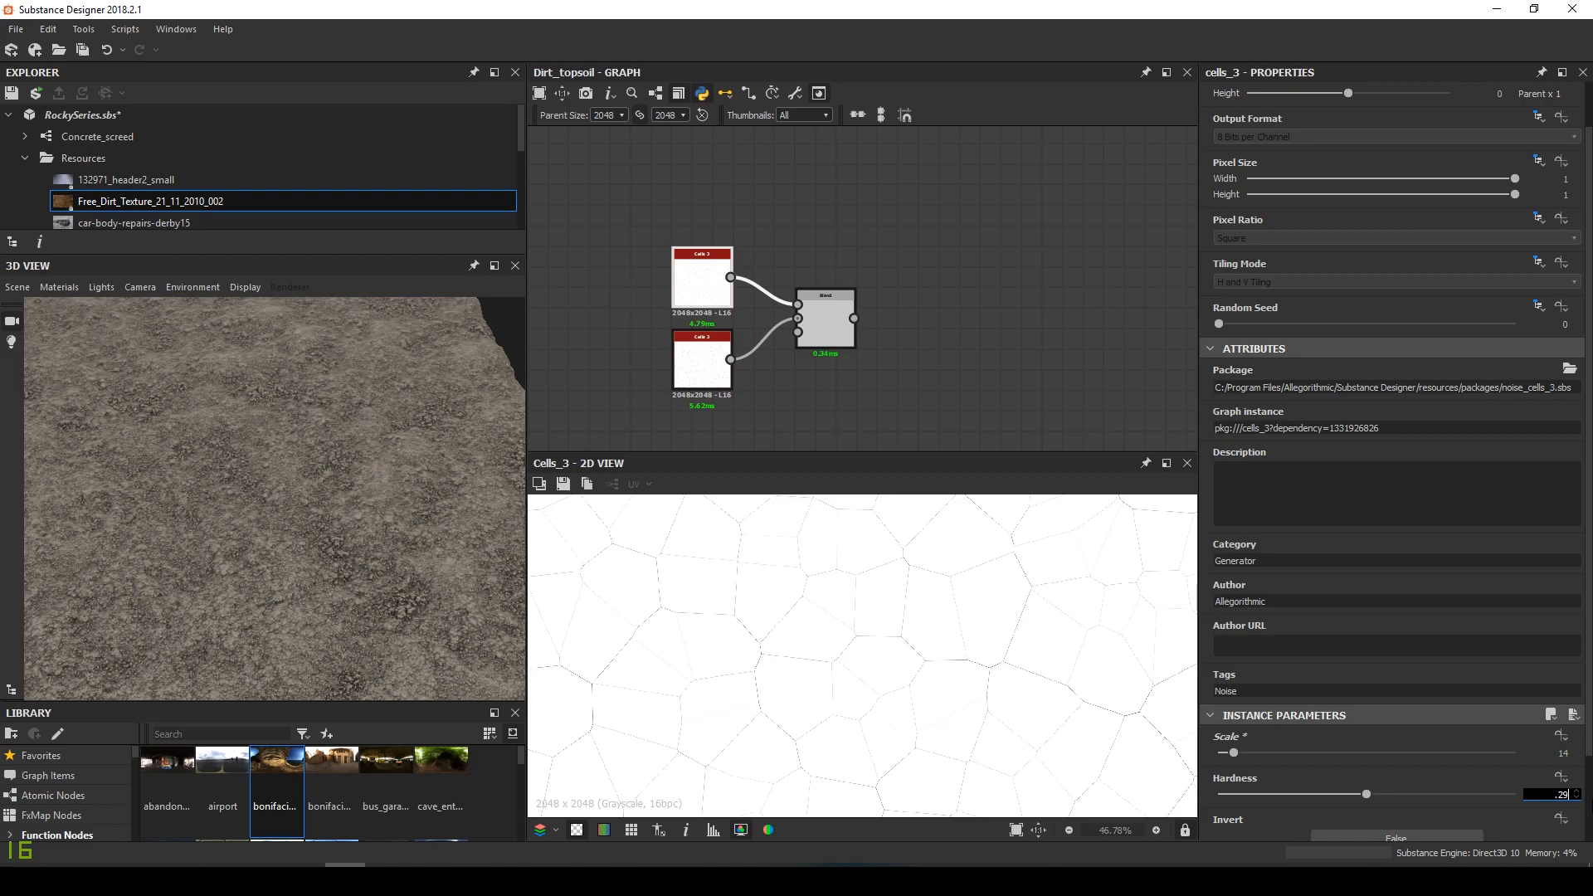
{"action": "scroll", "coordinate": [1236, 748], "scroll_direction": "down", "scroll_amount": 2}
{"action": "left_click_drag", "start_coordinate": [1282, 784], "coordinate": [1541, 777]}
{"action": "double_click", "coordinate": [704, 375]}
{"action": "type", "text": "22"}
{"action": "key", "text": "Tab"}
{"action": "type", "text": "0.08"}
{"action": "key", "text": "Return"}
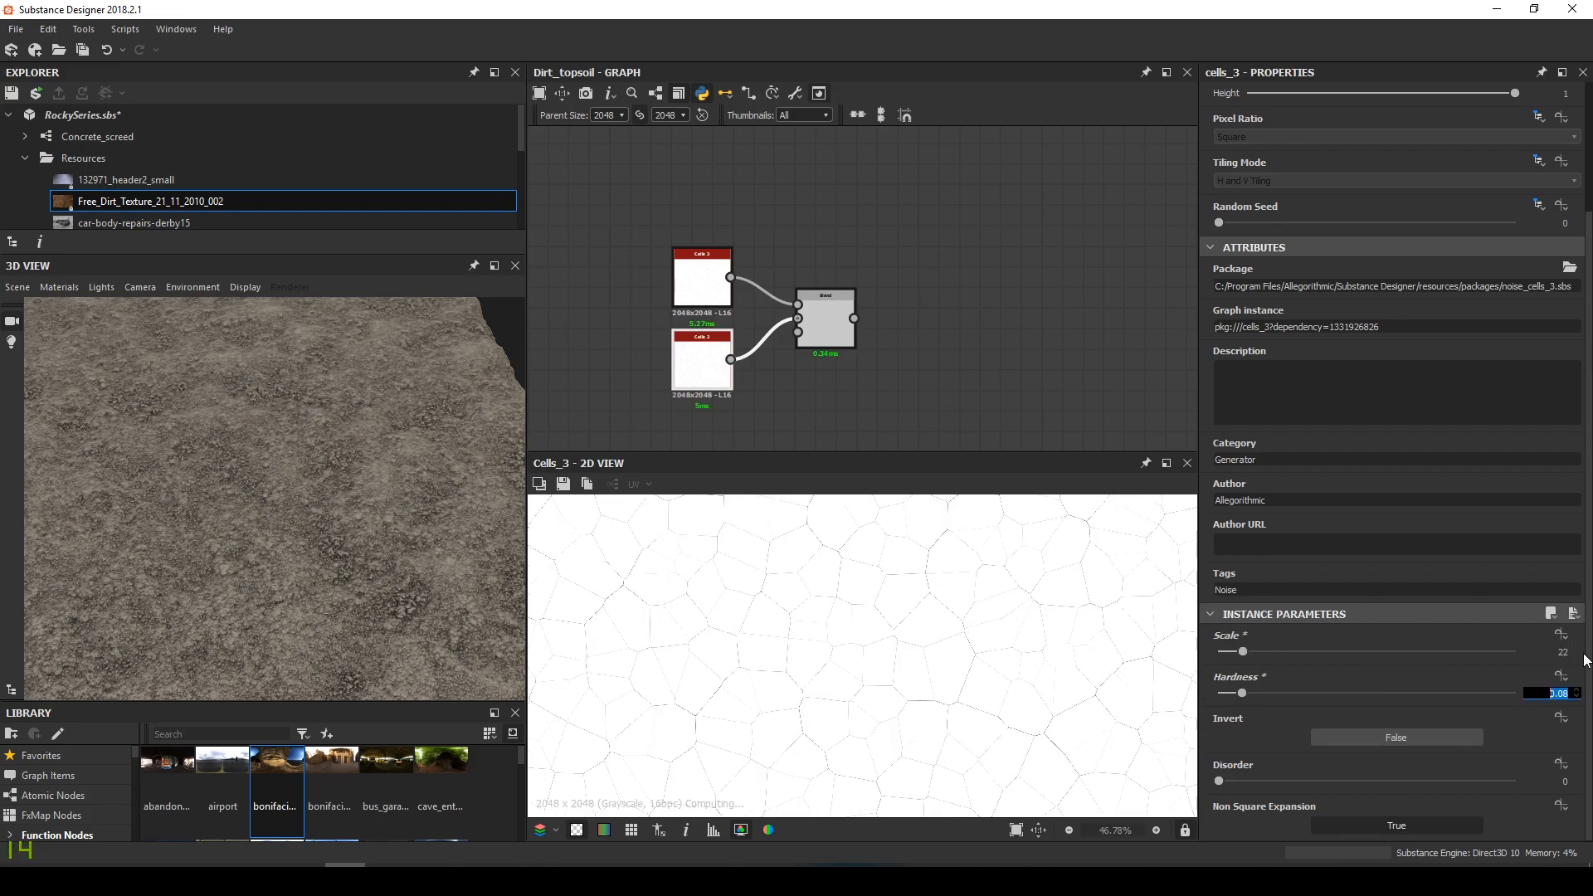
Preview the combined Min crack pattern and dock both Cells 3 nodes against the Blend
{"action": "double_click", "coordinate": [813, 330]}
{"action": "left_click_drag", "start_coordinate": [823, 333], "coordinate": [844, 333]}
{"action": "scroll", "coordinate": [814, 612], "scroll_direction": "down", "scroll_amount": 4}
{"action": "scroll", "coordinate": [814, 630], "scroll_direction": "up", "scroll_amount": 8}
{"action": "scroll", "coordinate": [789, 647], "scroll_direction": "down", "scroll_amount": 4}
{"action": "middle_click_drag", "start_coordinate": [789, 645], "coordinate": [899, 612]}
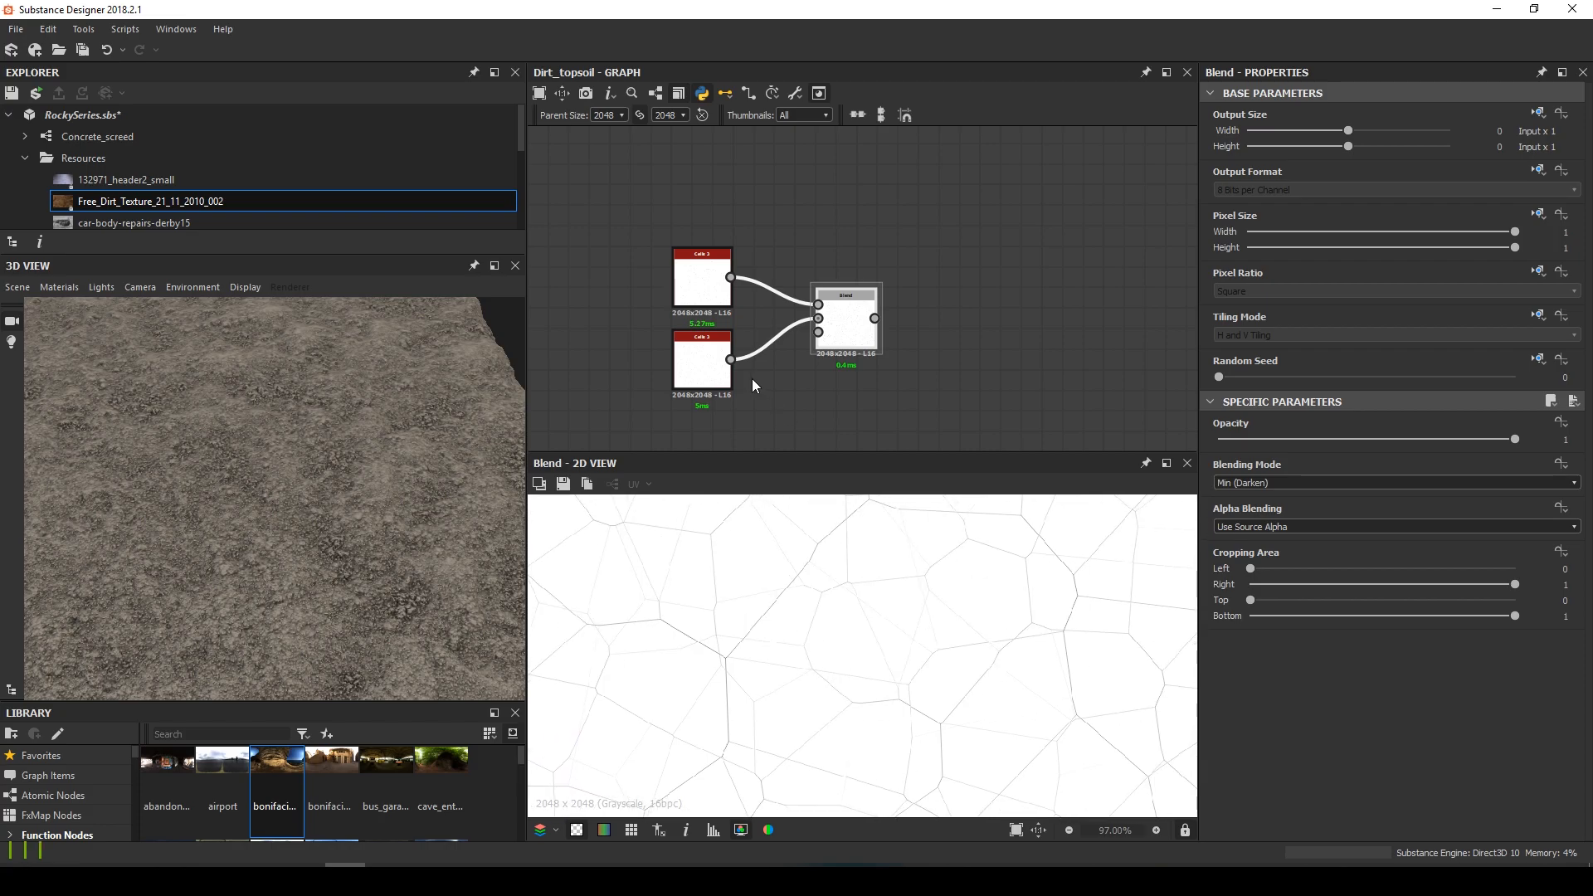
{"action": "left_click", "coordinate": [696, 365]}
{"action": "key", "text": "d"}
{"action": "left_click", "coordinate": [695, 287]}
{"action": "key", "text": "d"}
{"action": "middle_click_drag", "start_coordinate": [854, 324], "coordinate": [701, 333]}
{"action": "scroll", "coordinate": [720, 627], "scroll_direction": "down", "scroll_amount": 3}
{"action": "left_click_drag", "start_coordinate": [412, 528], "coordinate": [291, 515]}
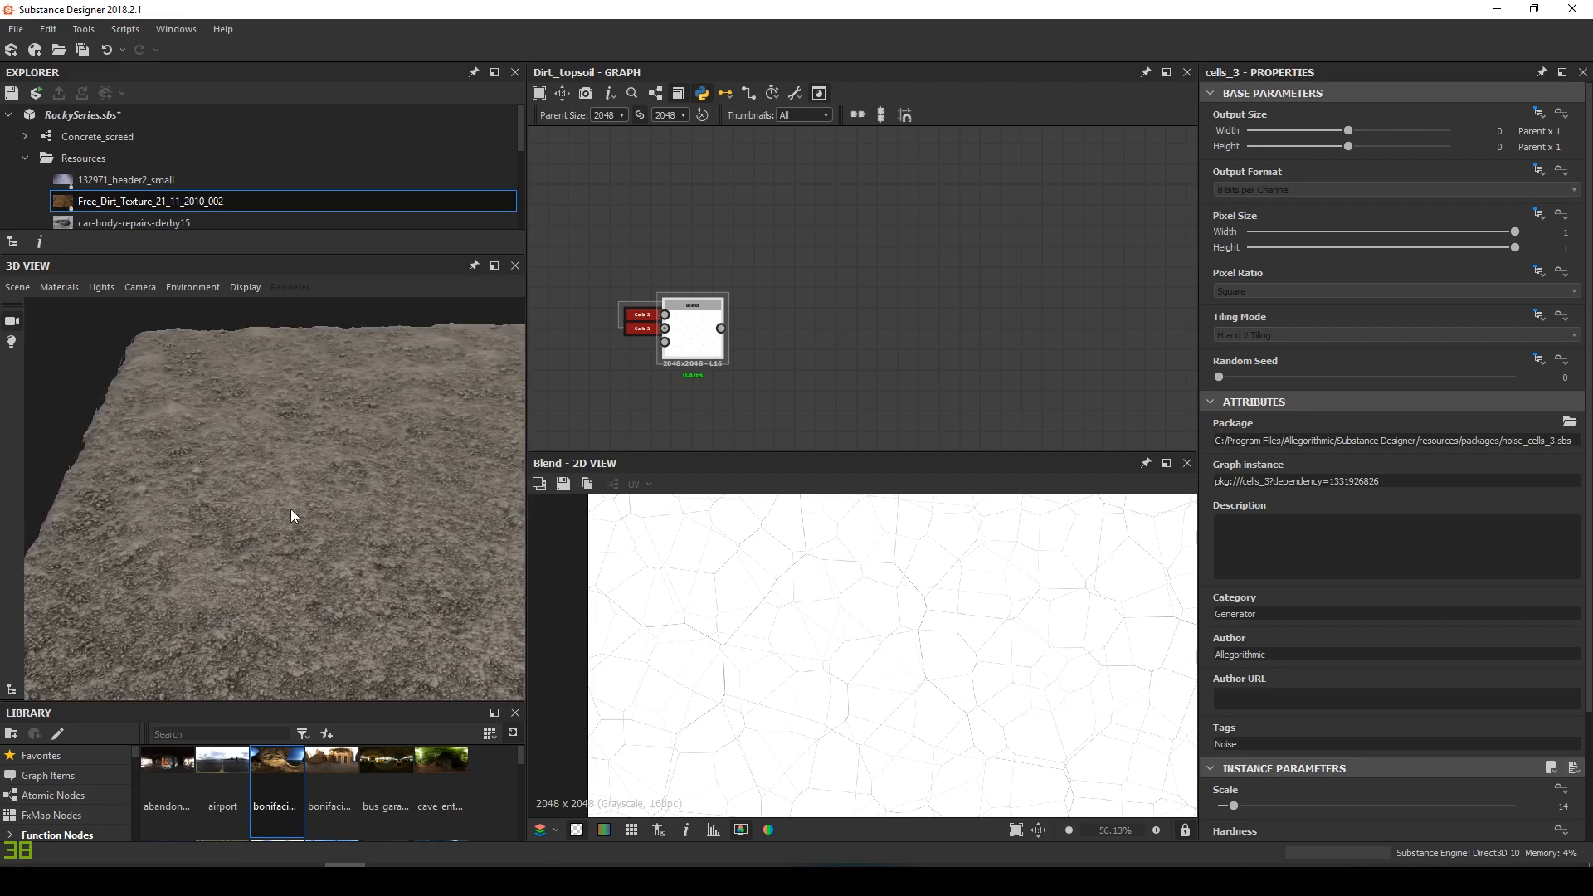
Add a Directional Warp node after the Blend
{"action": "left_click", "coordinate": [682, 335]}
{"action": "key", "text": "space"}
{"action": "type", "text": "dire"}
{"action": "key", "text": "Down"}
{"action": "key", "text": "Return"}
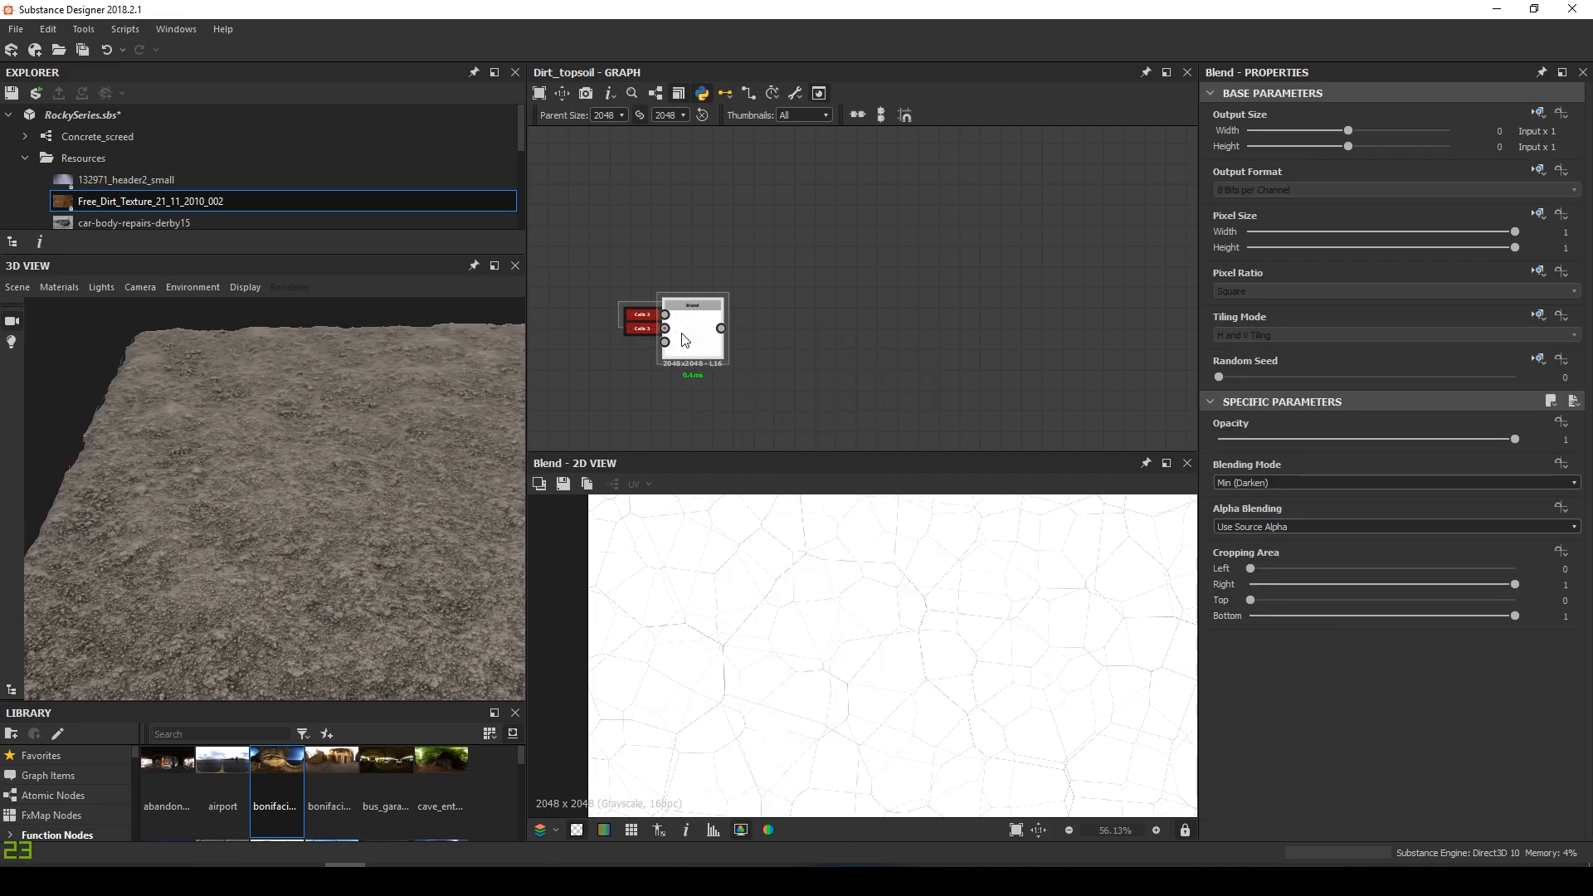
{"action": "left_click_drag", "start_coordinate": [791, 341], "coordinate": [821, 340]}
{"action": "scroll", "coordinate": [821, 341], "scroll_direction": "down", "scroll_amount": 4}
{"action": "middle_click_drag", "start_coordinate": [809, 352], "coordinate": [741, 165]}
Connect the Base layer's final output to the Directional Warp's intensity input
{"action": "middle_click_drag", "start_coordinate": [557, 405], "coordinate": [826, 386]}
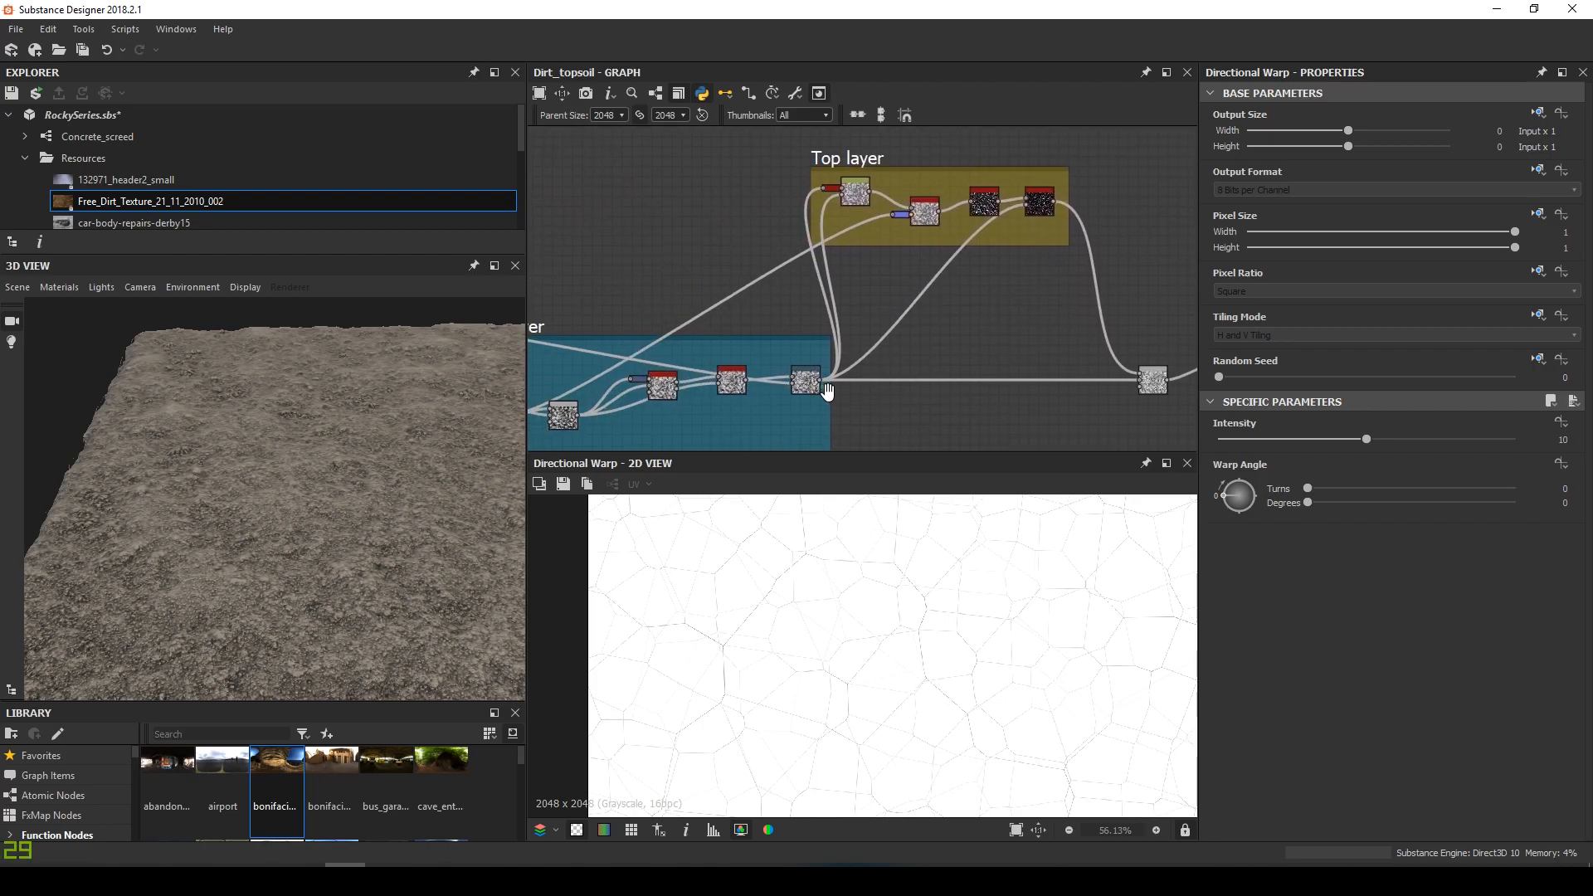
{"action": "scroll", "coordinate": [826, 392], "scroll_direction": "up", "scroll_amount": 6}
{"action": "left_click", "coordinate": [812, 355]}
{"action": "scroll", "coordinate": [990, 325], "scroll_direction": "down", "scroll_amount": 5}
{"action": "middle_click_drag", "start_coordinate": [990, 324], "coordinate": [807, 548]}
{"action": "middle_click_drag", "start_coordinate": [986, 183], "coordinate": [893, 349]}
{"action": "left_click", "coordinate": [904, 300]}
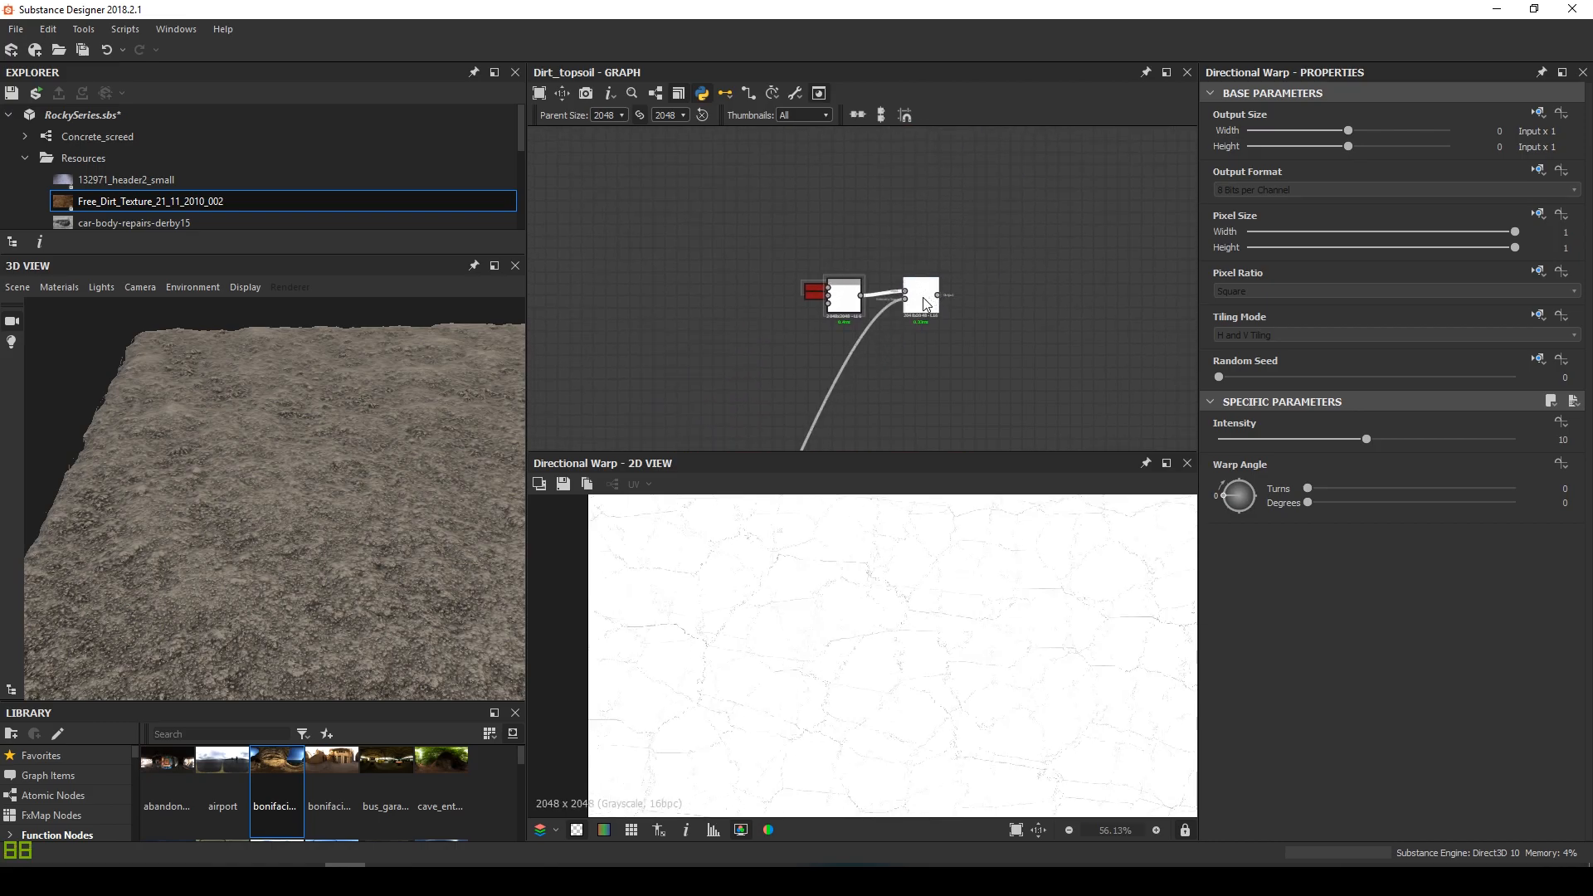
{"action": "left_click_drag", "start_coordinate": [926, 306], "coordinate": [931, 312]}
Set the Directional Warp angle to 127 degrees and intensity to 12, then inspect the warped cracks
{"action": "left_click_drag", "start_coordinate": [1221, 486], "coordinate": [1247, 482]}
{"action": "scroll", "coordinate": [982, 643], "scroll_direction": "up", "scroll_amount": 5}
{"action": "scroll", "coordinate": [982, 643], "scroll_direction": "up", "scroll_amount": 1}
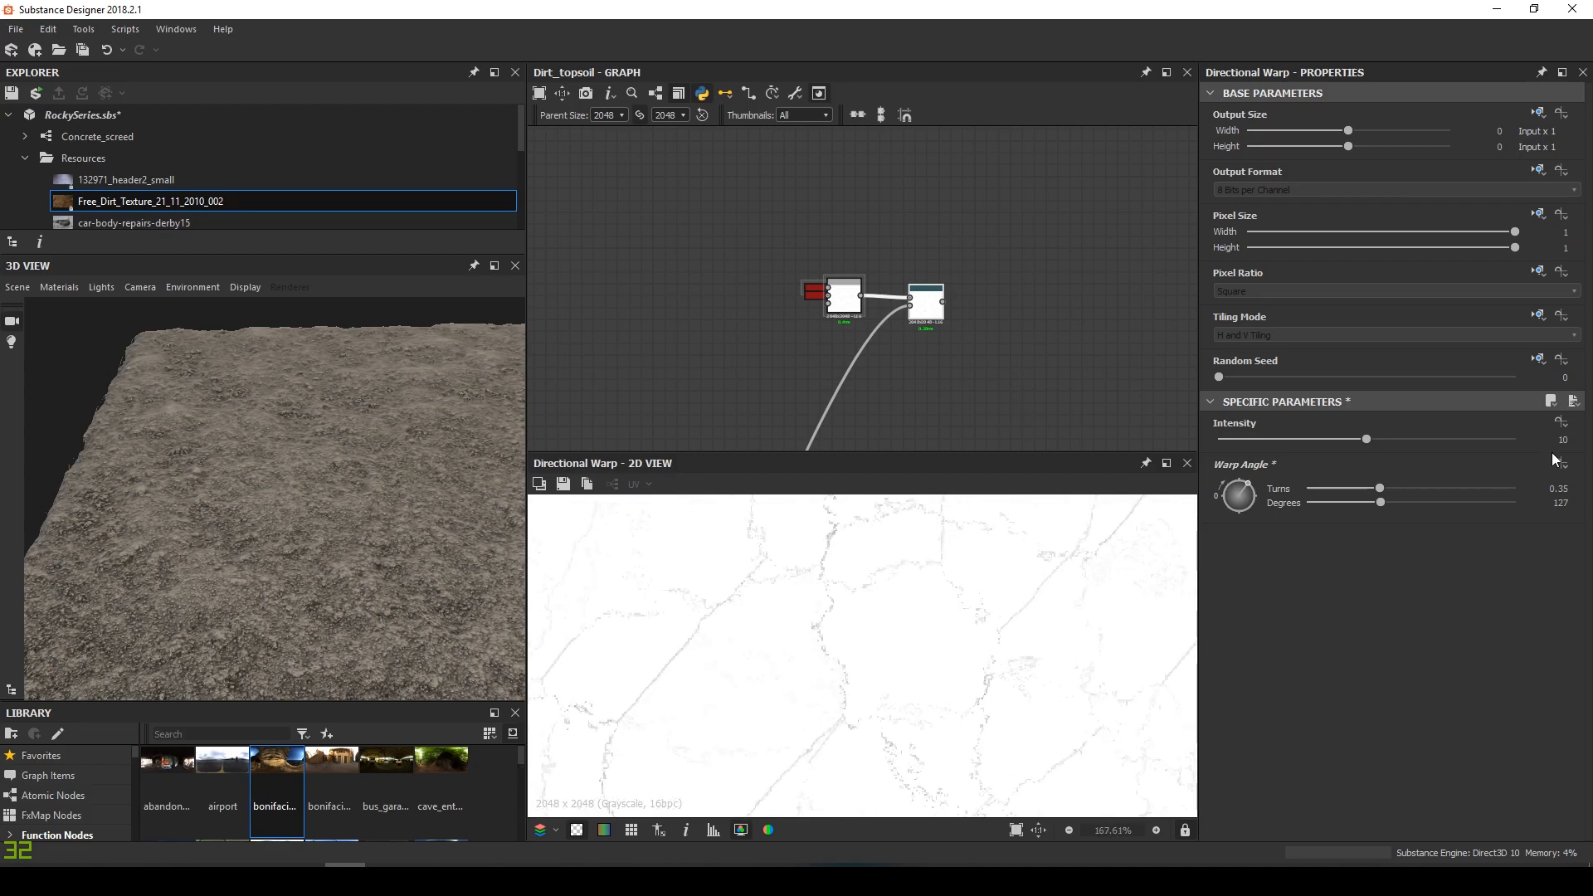
{"action": "key", "text": "Return"}
{"action": "scroll", "coordinate": [841, 640], "scroll_direction": "down", "scroll_amount": 2}
{"action": "scroll", "coordinate": [830, 627], "scroll_direction": "down", "scroll_amount": 2}
{"action": "middle_click_drag", "start_coordinate": [809, 635], "coordinate": [856, 661]}
{"action": "scroll", "coordinate": [882, 632], "scroll_direction": "up", "scroll_amount": 3}
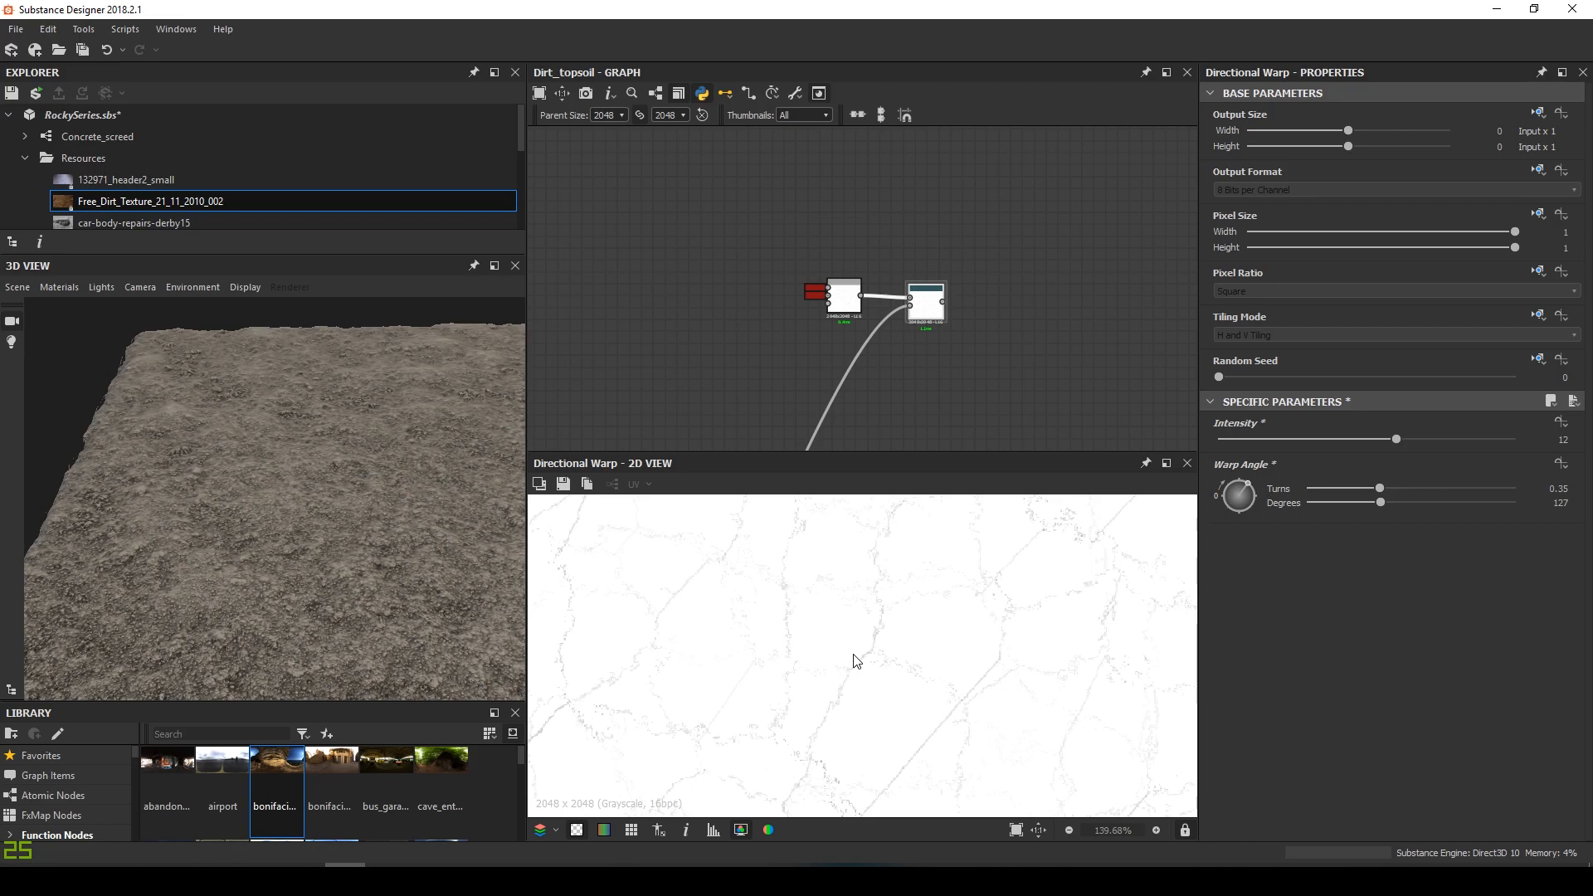
{"action": "middle_click_drag", "start_coordinate": [953, 331], "coordinate": [863, 352]}
{"action": "scroll", "coordinate": [853, 349], "scroll_direction": "up", "scroll_amount": 2}
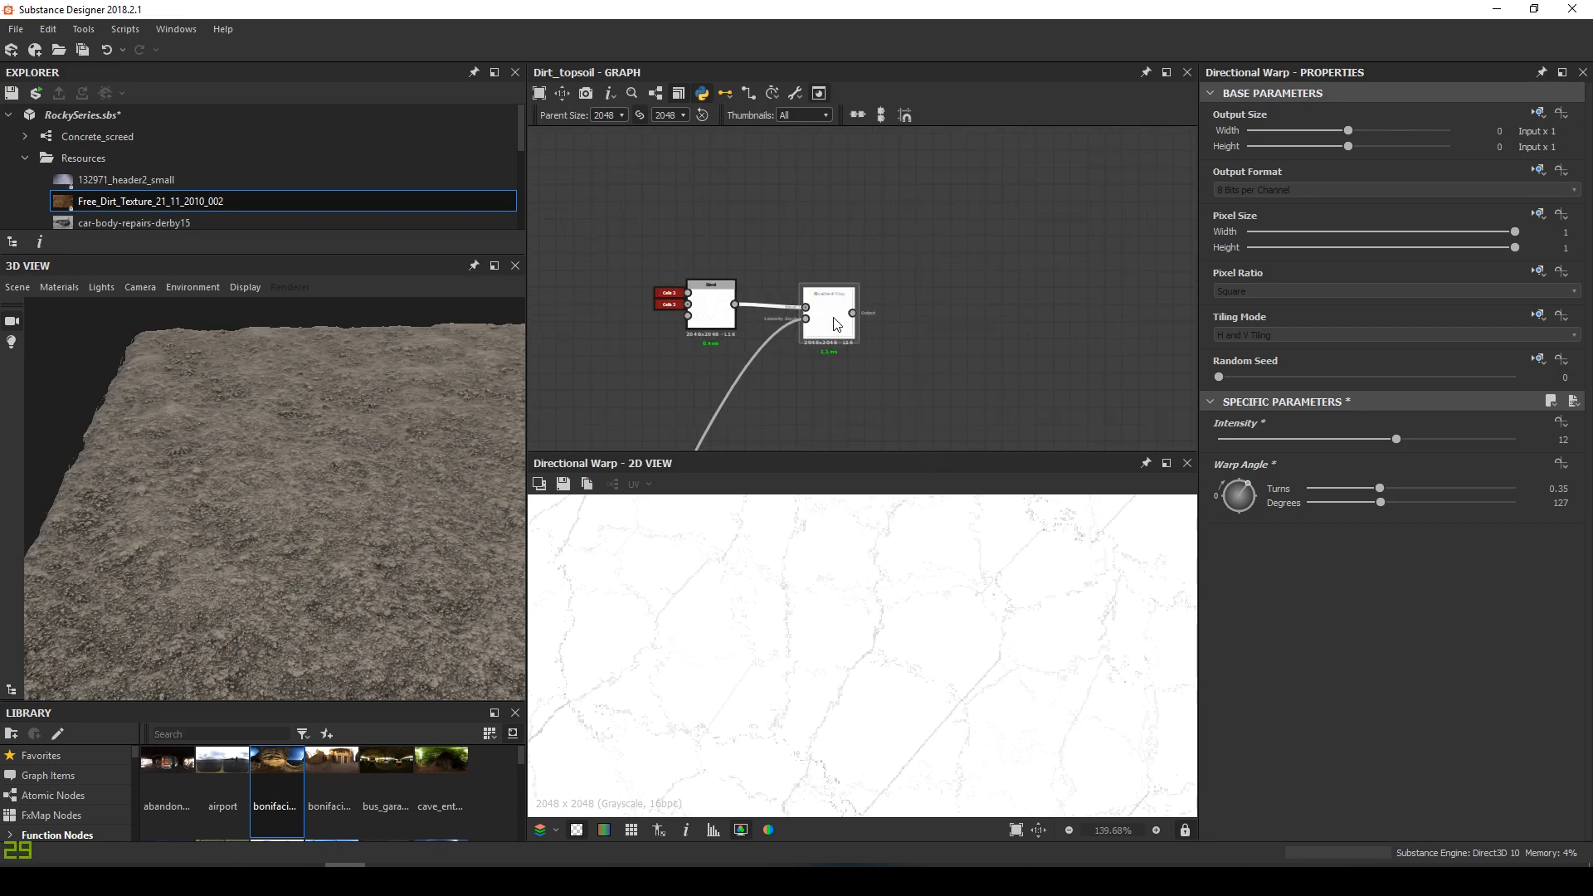
{"action": "key", "text": "space"}
Add a Levels node after the warp, raising the black point and shifting the midtone to bolden the cracks
{"action": "type", "text": "le"}
{"action": "key", "text": "Return"}
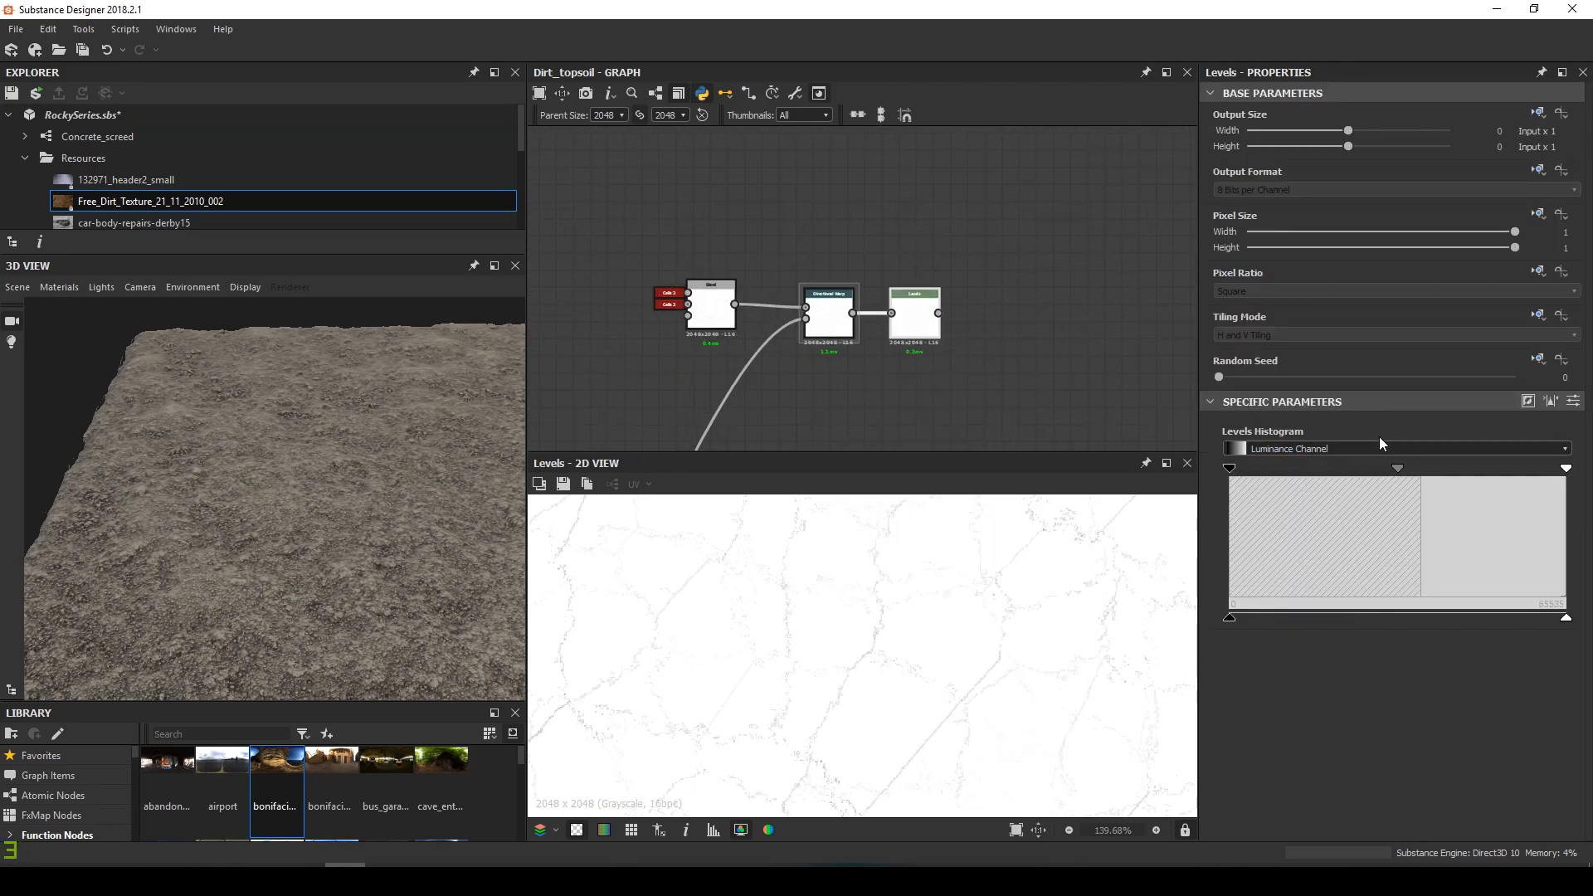
{"action": "left_click_drag", "start_coordinate": [1229, 469], "coordinate": [1567, 469]}
{"action": "scroll", "coordinate": [935, 661], "scroll_direction": "up", "scroll_amount": 2}
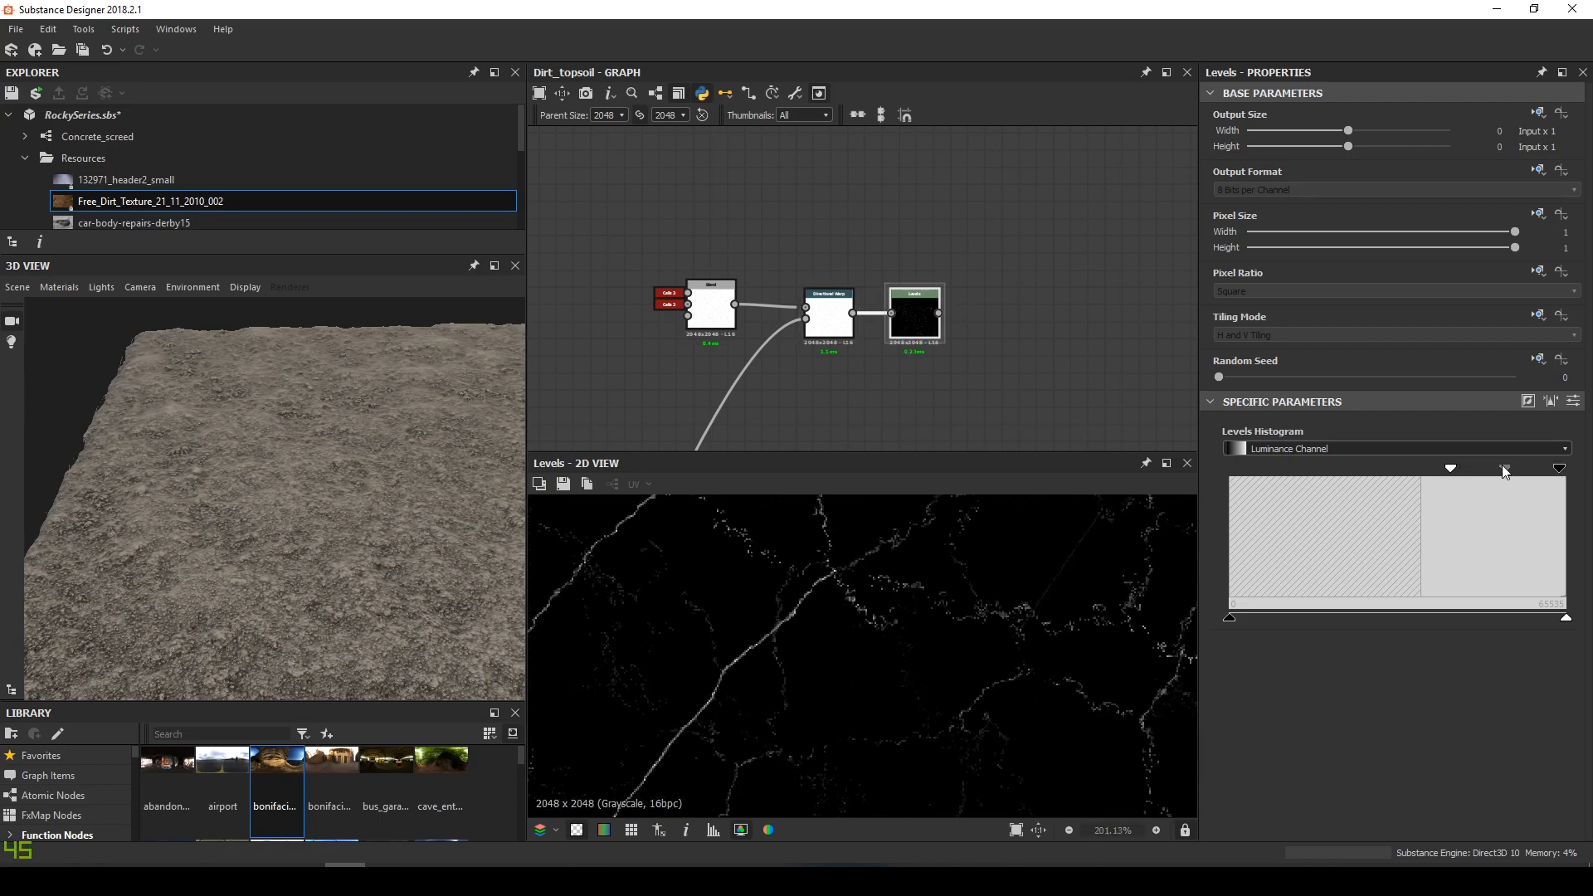
{"action": "mouse_move", "coordinate": [1512, 469]}
{"action": "left_mouse_down"}
{"action": "mouse_move", "coordinate": [1532, 466]}
{"action": "mouse_move", "coordinate": [1463, 474]}
{"action": "mouse_move", "coordinate": [1505, 473]}
{"action": "left_mouse_up"}
Zoom the 2D view and orbit the 3D terrain preview to inspect the brighter cracks
{"action": "scroll", "coordinate": [917, 679], "scroll_direction": "down", "scroll_amount": 4}
{"action": "scroll", "coordinate": [938, 716], "scroll_direction": "up", "scroll_amount": 2}
{"action": "scroll", "coordinate": [1012, 705], "scroll_direction": "down", "scroll_amount": 2}
{"action": "scroll", "coordinate": [864, 686], "scroll_direction": "up", "scroll_amount": 4}
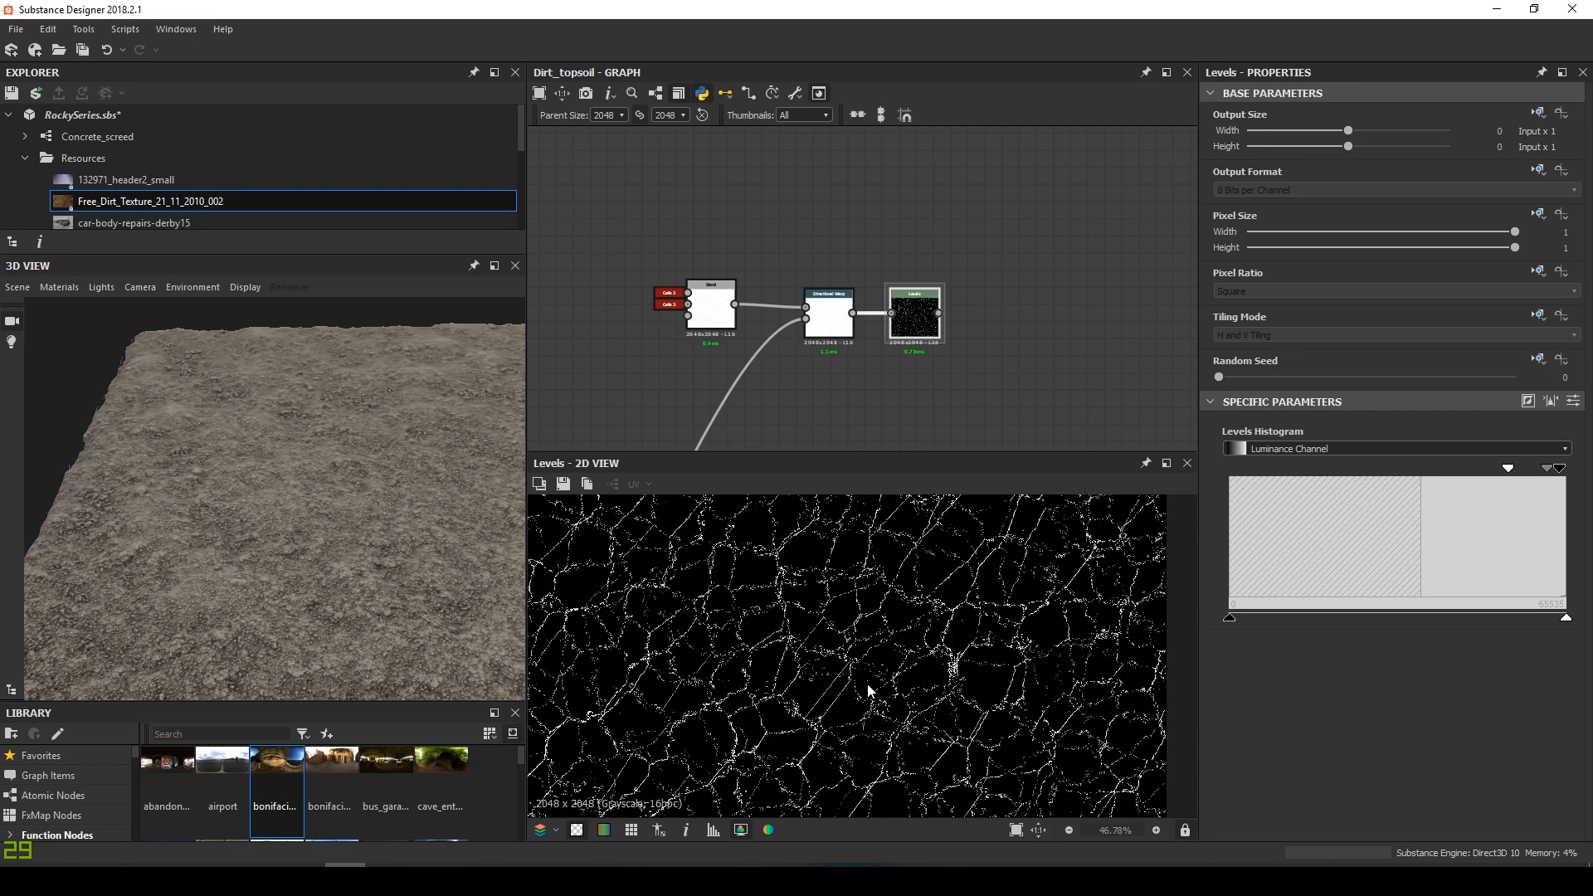
{"action": "scroll", "coordinate": [850, 660], "scroll_direction": "down", "scroll_amount": 16}
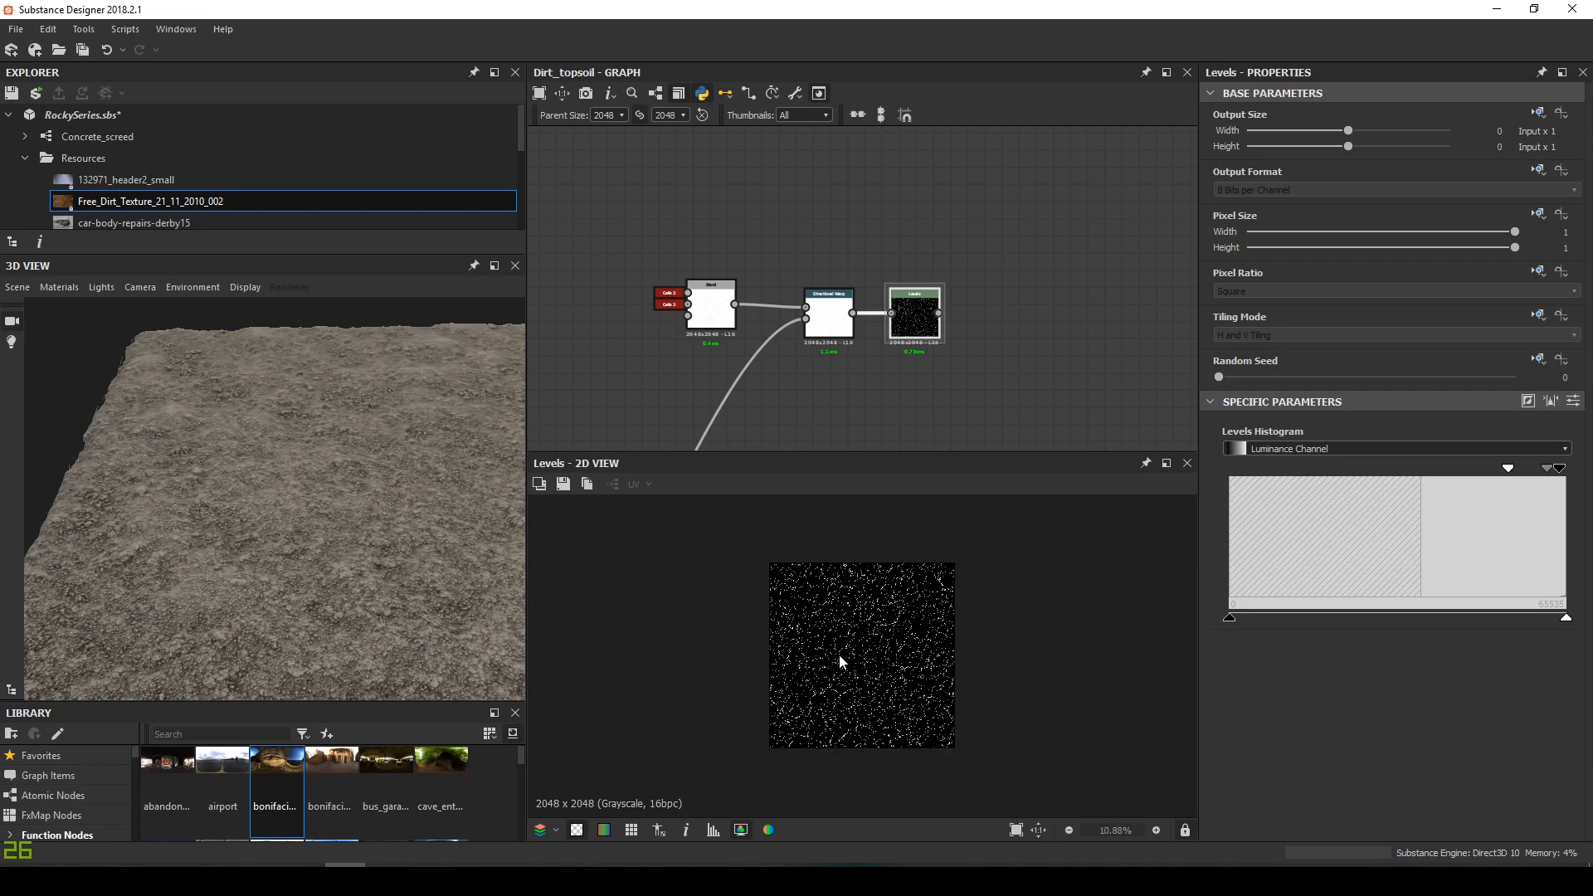
{"action": "scroll", "coordinate": [841, 659], "scroll_direction": "up", "scroll_amount": 10}
{"action": "scroll", "coordinate": [798, 298], "scroll_direction": "down", "scroll_amount": 8}
{"action": "left_click_drag", "start_coordinate": [307, 479], "coordinate": [315, 520]}
{"action": "scroll", "coordinate": [855, 258], "scroll_direction": "up", "scroll_amount": 6}
{"action": "middle_click_drag", "start_coordinate": [761, 257], "coordinate": [831, 297]}
{"action": "scroll", "coordinate": [733, 282], "scroll_direction": "up", "scroll_amount": 4}
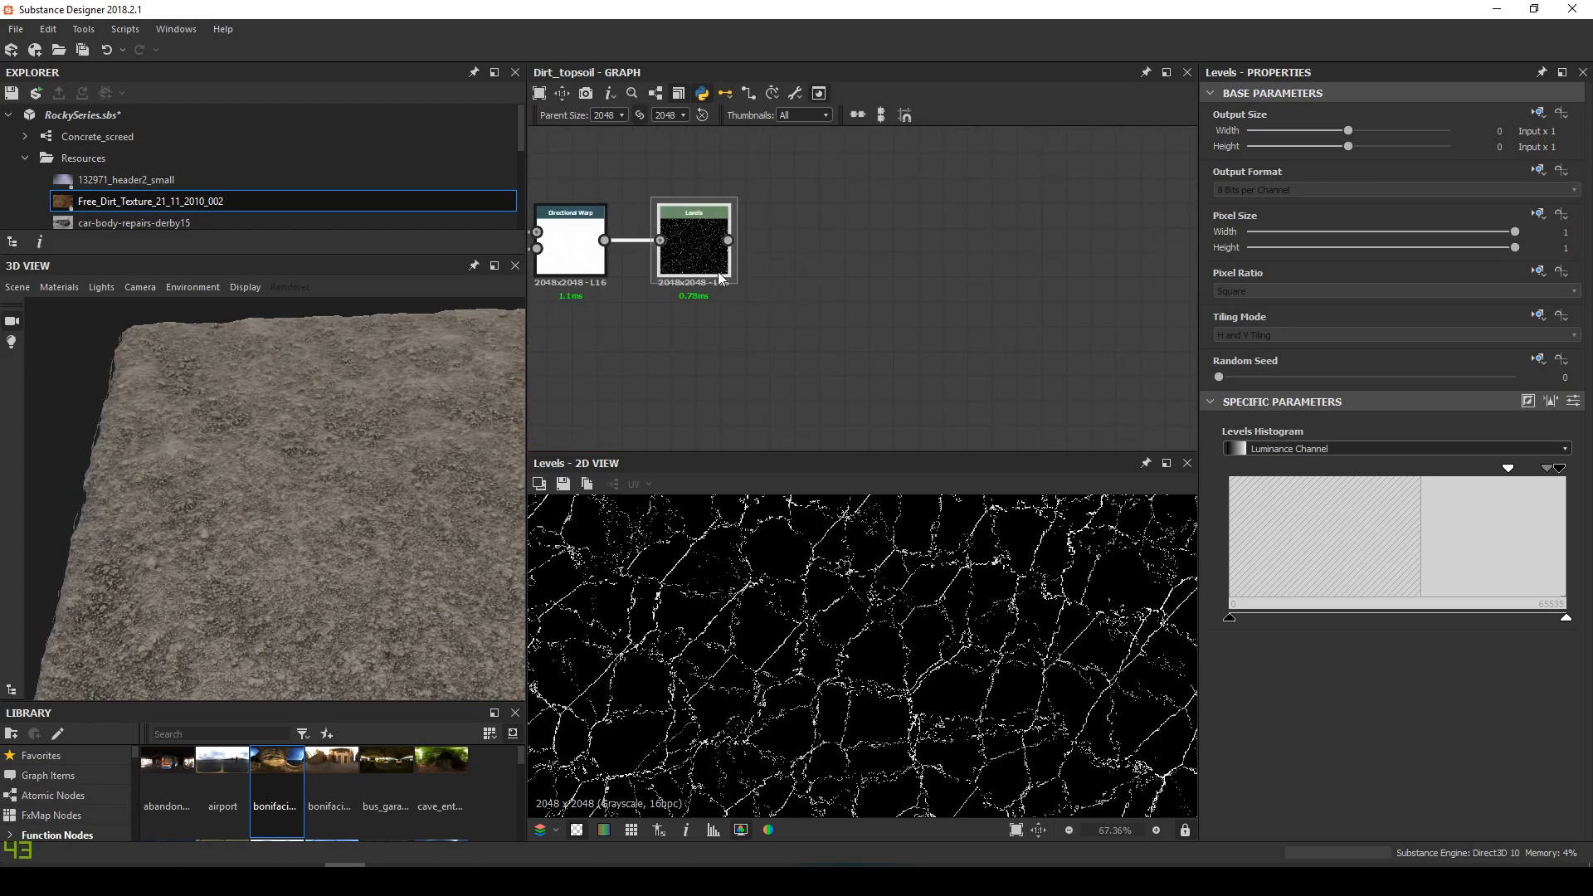
Add a Slope Blur Grayscale node wired after the crack Levels
{"action": "key", "text": "space"}
{"action": "type", "text": "slop"}
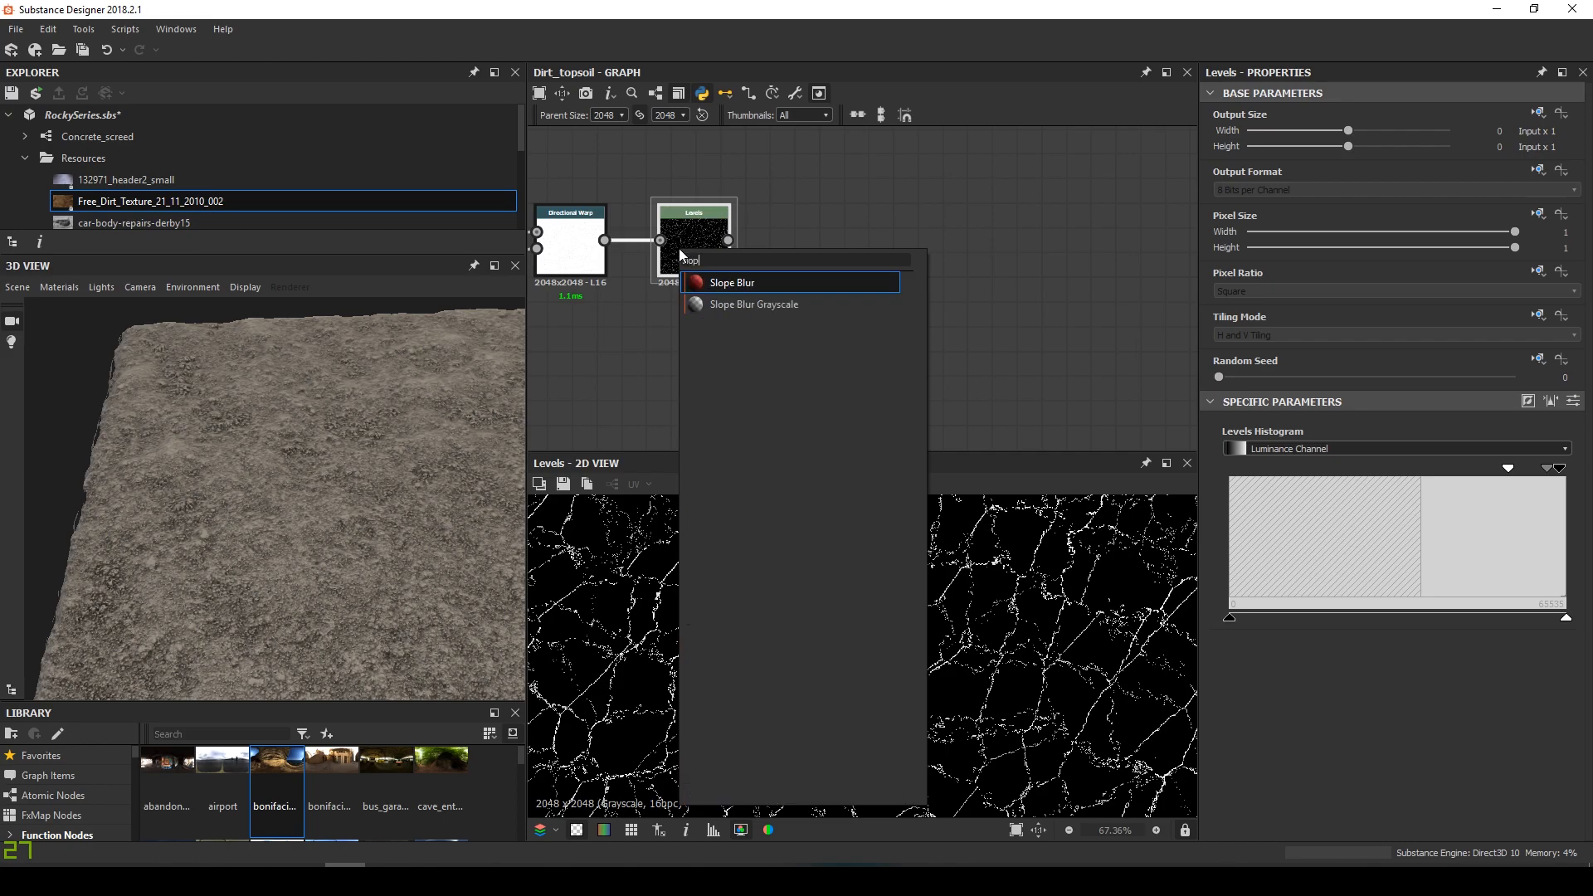
{"action": "key", "text": "Down"}
{"action": "key", "text": "Return"}
{"action": "left_click_drag", "start_coordinate": [832, 242], "coordinate": [838, 290]}
{"action": "scroll", "coordinate": [838, 291], "scroll_direction": "down", "scroll_amount": 5}
{"action": "middle_click_drag", "start_coordinate": [800, 297], "coordinate": [746, 190]}
{"action": "middle_click_drag", "start_coordinate": [843, 274], "coordinate": [830, 448]}
{"action": "left_click_drag", "start_coordinate": [828, 246], "coordinate": [855, 253]}
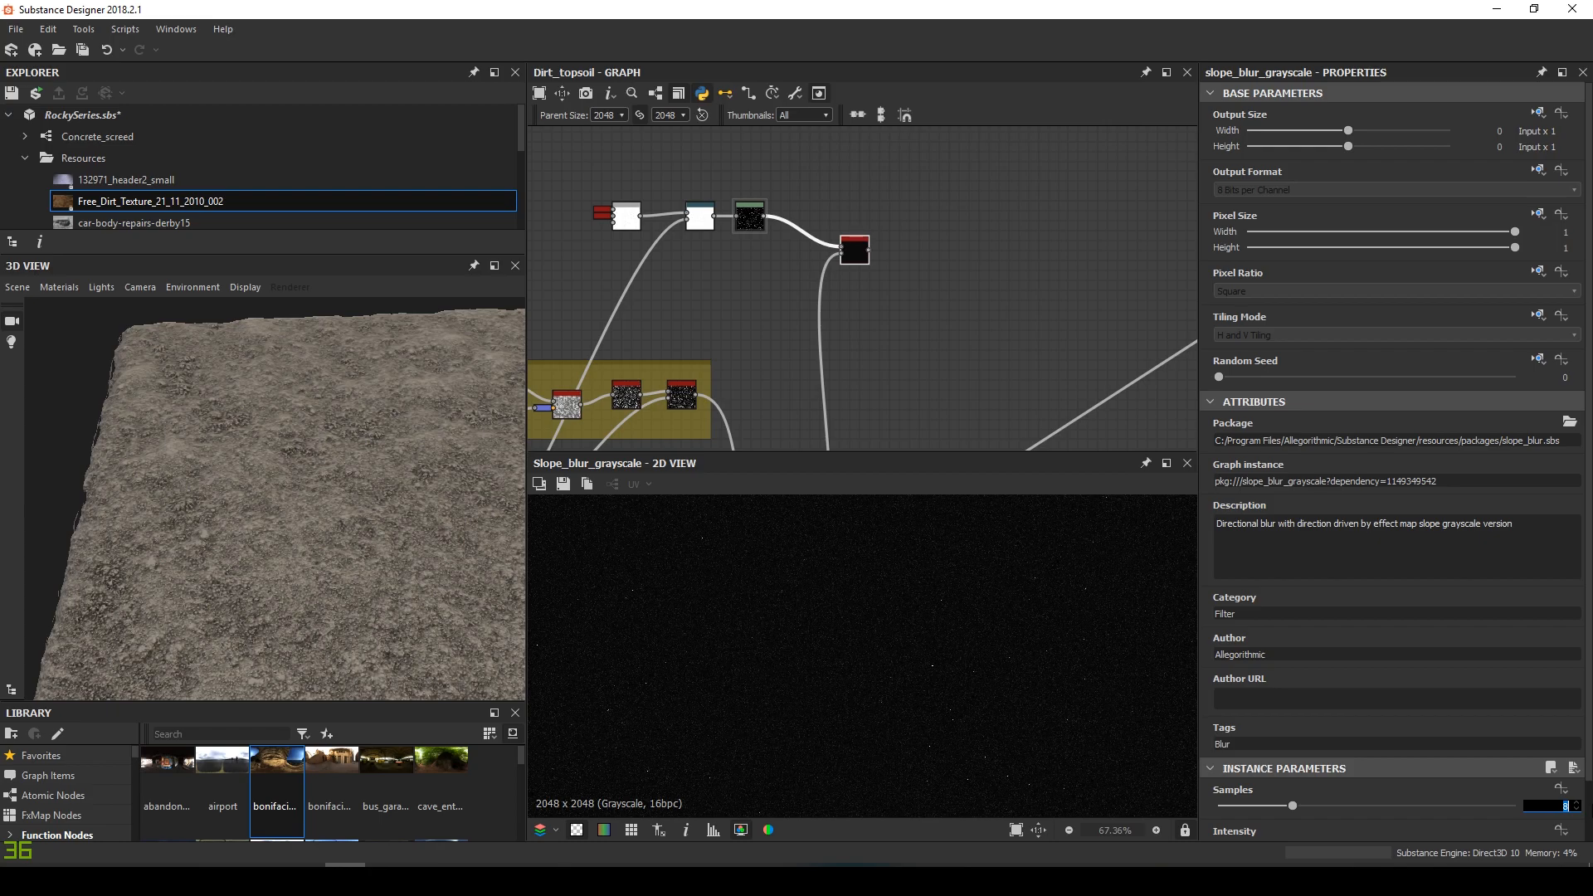
Set the Slope Blur to 32 samples, Min mode and 0.01 intensity
{"action": "key", "text": "Tab"}
{"action": "left_click", "coordinate": [1303, 838]}
{"action": "left_click", "coordinate": [1281, 851]}
{"action": "left_click", "coordinate": [1554, 793]}
{"action": "left_click_drag", "start_coordinate": [1554, 794], "coordinate": [1589, 793]}
{"action": "type", "text": ".01"}
{"action": "key", "text": "Return"}
{"action": "scroll", "coordinate": [827, 695], "scroll_direction": "up", "scroll_amount": 6}
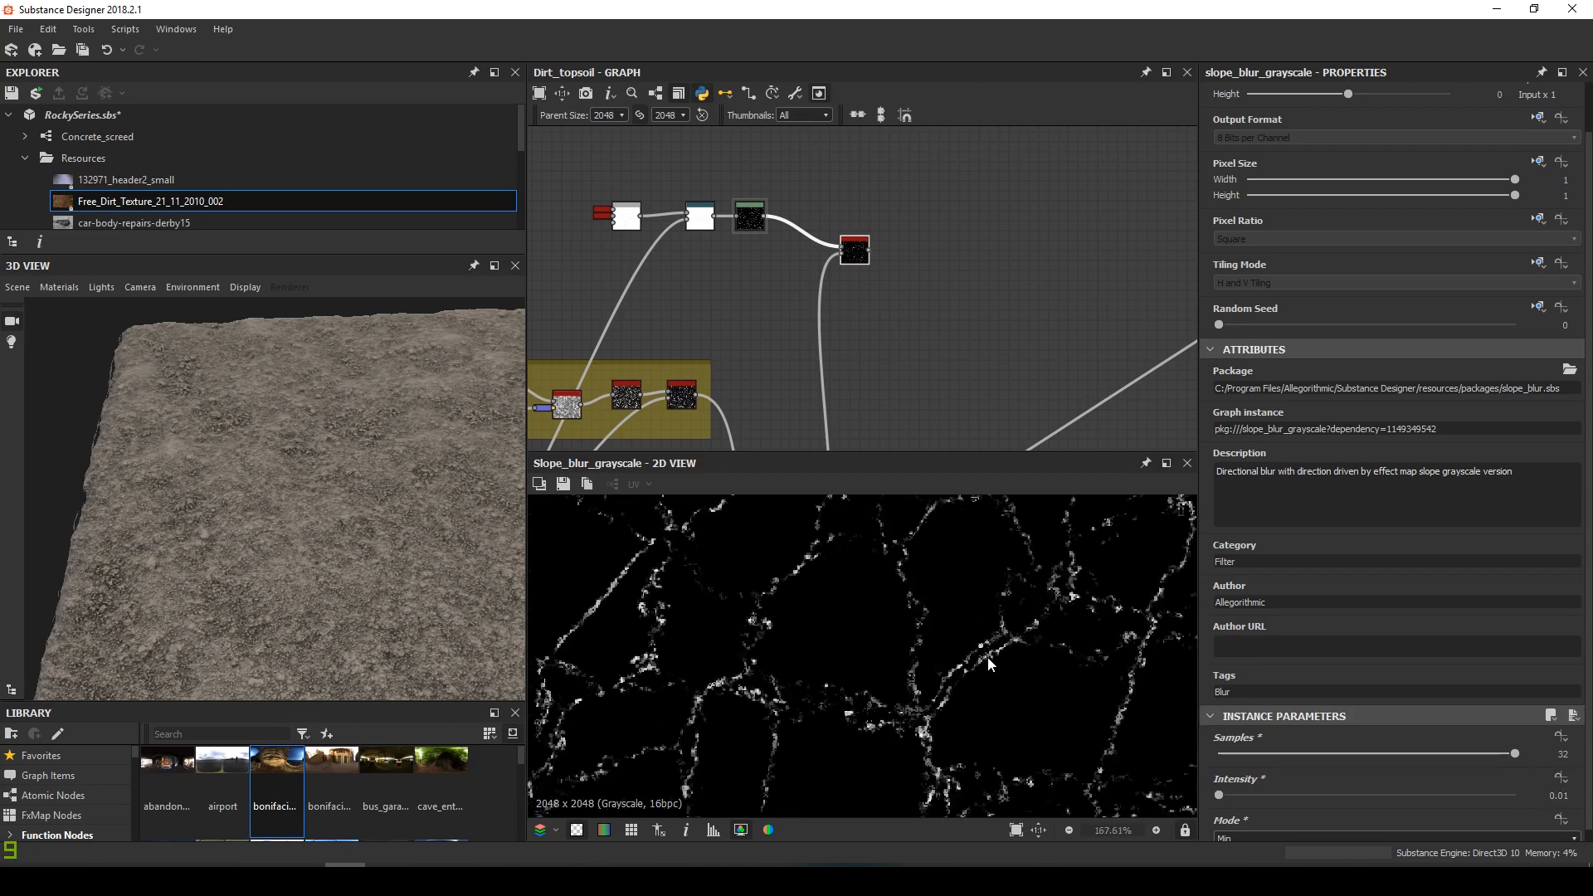
{"action": "scroll", "coordinate": [823, 226], "scroll_direction": "down", "scroll_amount": 5}
Add a Blend node with the slope-blurred cracks as foreground and the height map as background
{"action": "scroll", "coordinate": [813, 270], "scroll_direction": "up", "scroll_amount": 3}
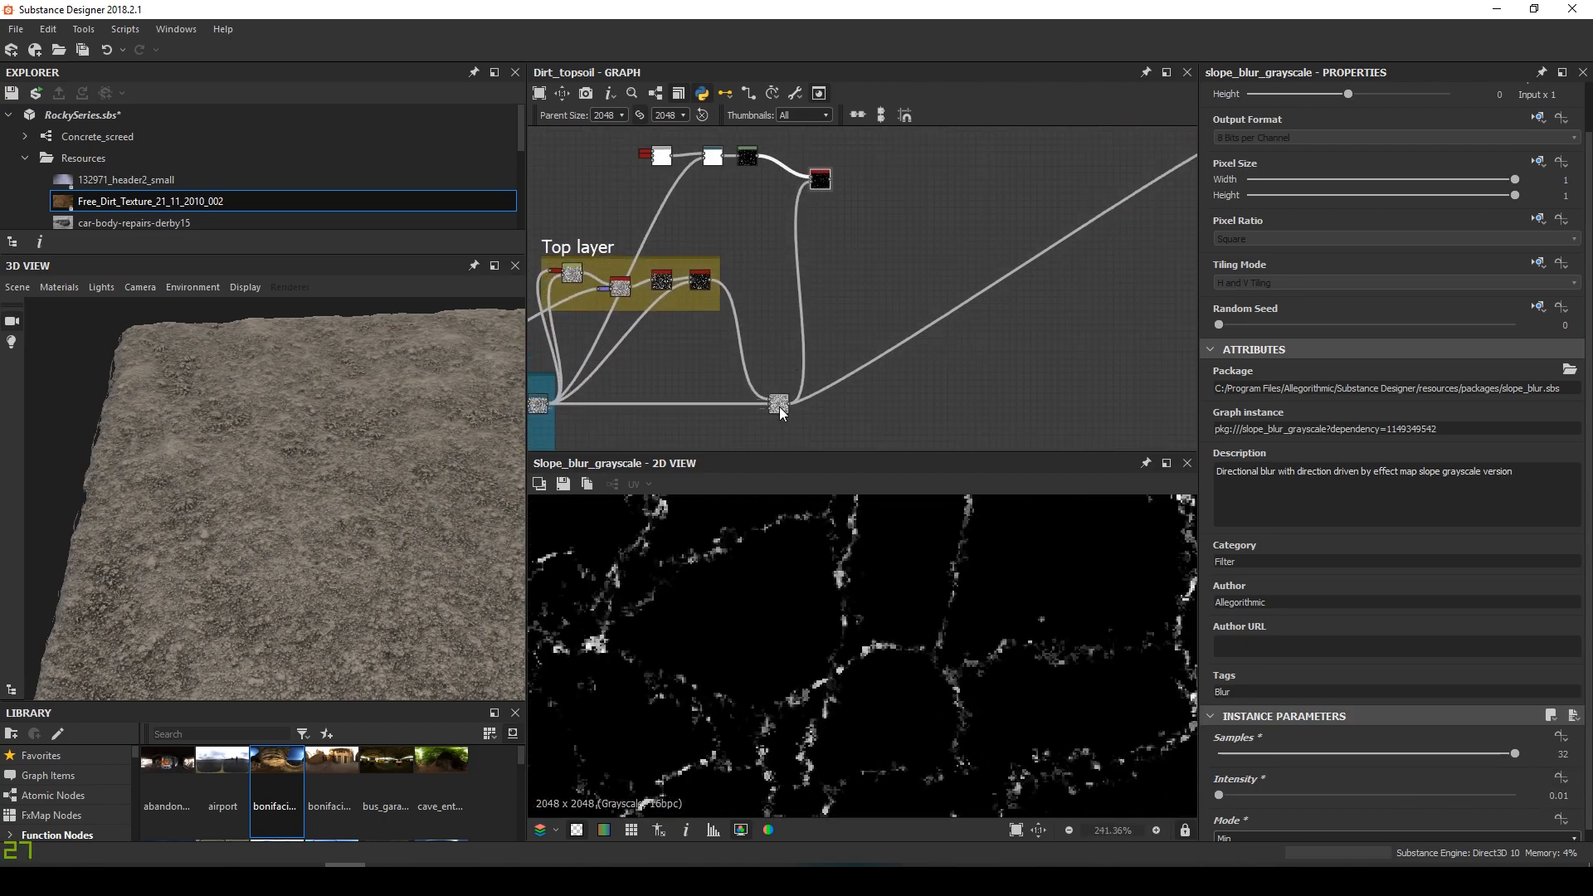
{"action": "left_click", "coordinate": [779, 404]}
{"action": "key", "text": "space"}
{"action": "left_click", "coordinate": [830, 401]}
{"action": "left_click", "coordinate": [825, 403]}
{"action": "key", "text": "space"}
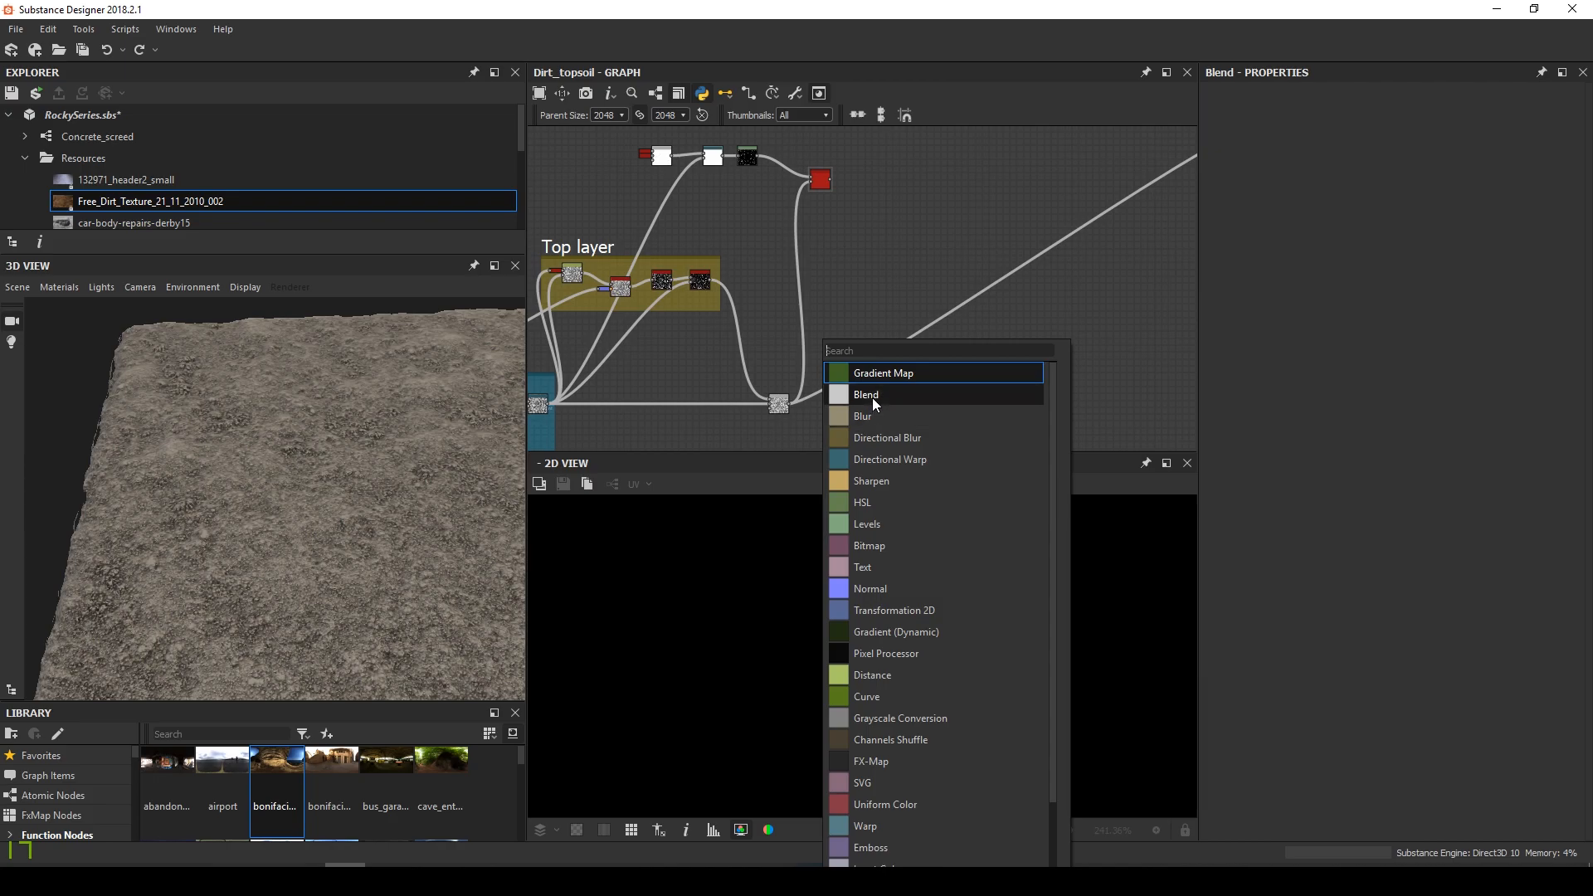
{"action": "left_click", "coordinate": [872, 400]}
{"action": "scroll", "coordinate": [801, 403], "scroll_direction": "up", "scroll_amount": 1}
{"action": "left_click_drag", "start_coordinate": [787, 403], "coordinate": [836, 413], "text": "shift"}
{"action": "left_click_drag", "start_coordinate": [825, 413], "coordinate": [818, 150]}
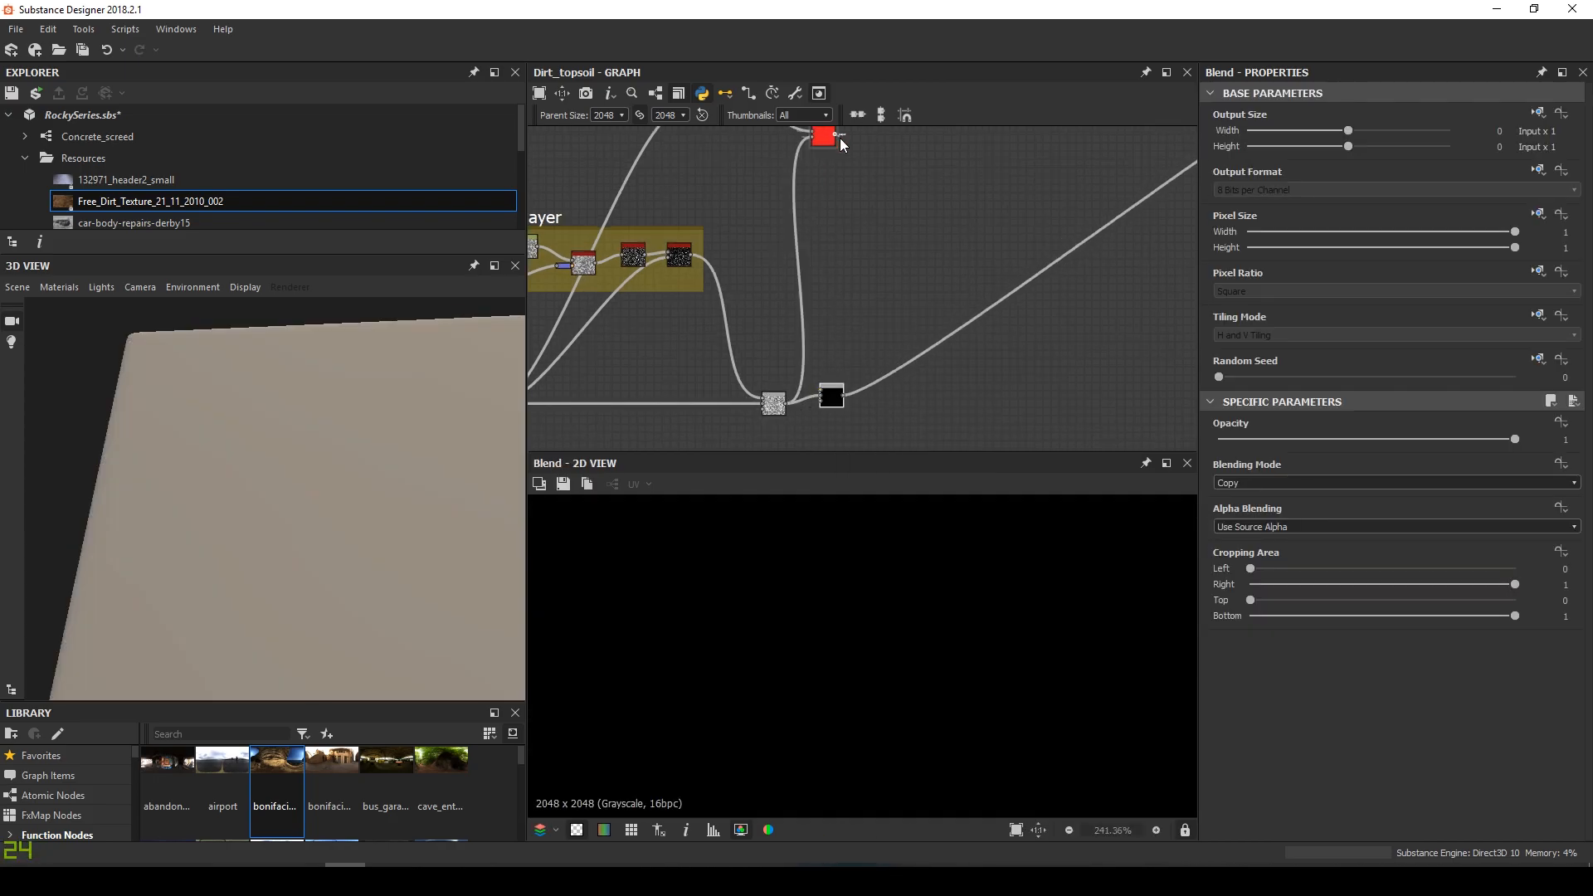
{"action": "left_click_drag", "start_coordinate": [827, 384], "coordinate": [826, 388]}
{"action": "left_click_drag", "start_coordinate": [830, 391], "coordinate": [880, 393]}
{"action": "middle_click_drag", "start_coordinate": [878, 390], "coordinate": [847, 416]}
{"action": "left_click_drag", "start_coordinate": [798, 162], "coordinate": [868, 434]}
Set the Blend to Subtract mode with 0.4 opacity
{"action": "double_click", "coordinate": [824, 387]}
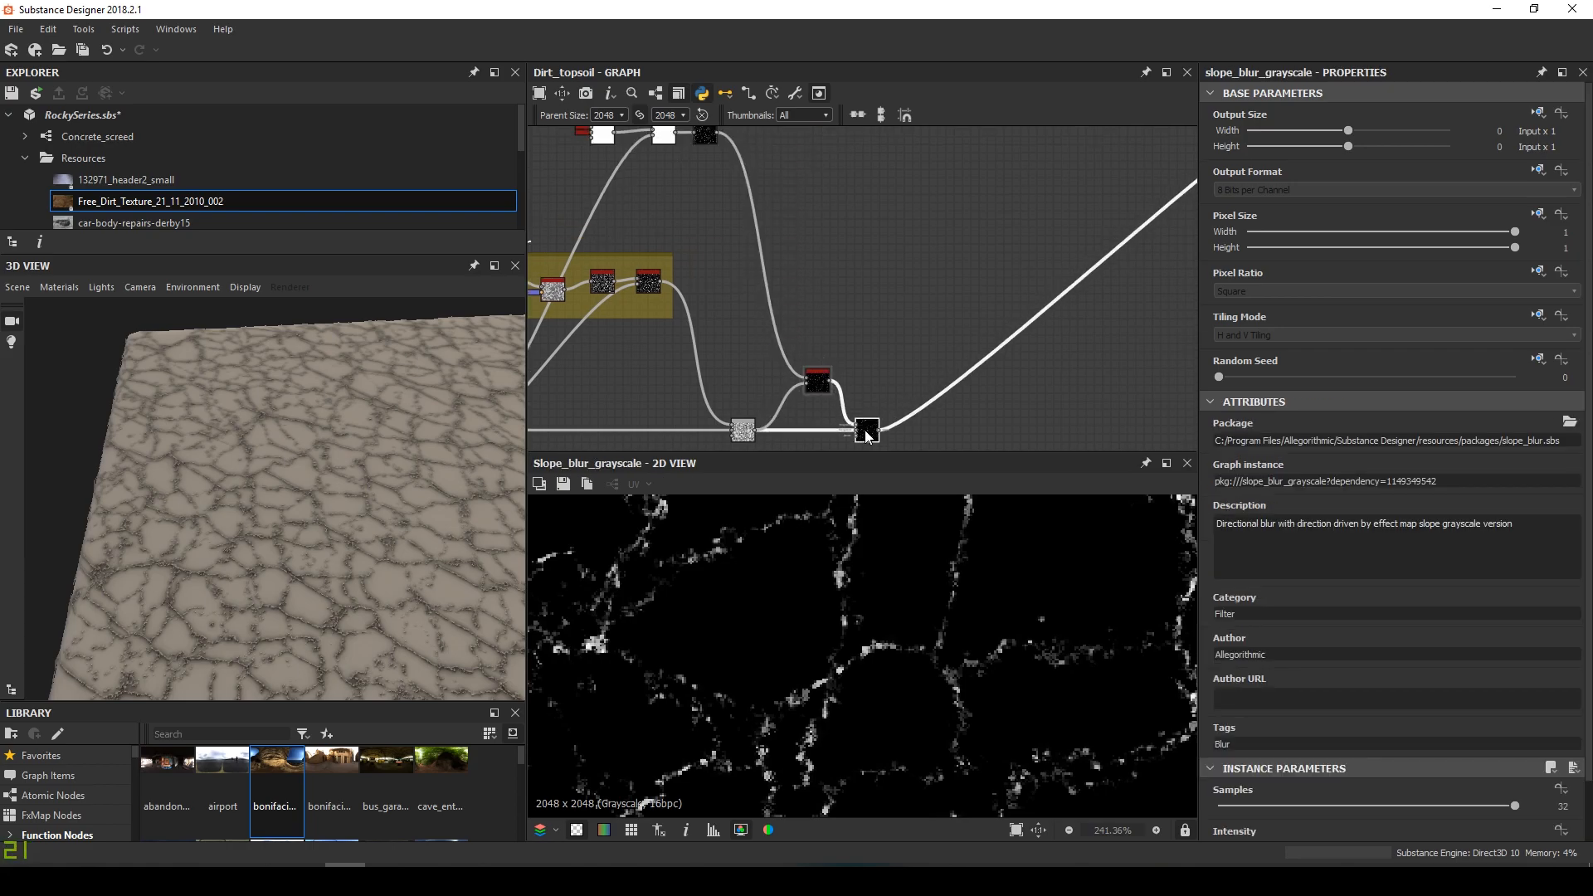
{"action": "double_click", "coordinate": [868, 435]}
{"action": "middle_click_drag", "start_coordinate": [918, 361], "coordinate": [836, 259]}
{"action": "scroll", "coordinate": [863, 366], "scroll_direction": "up", "scroll_amount": 5}
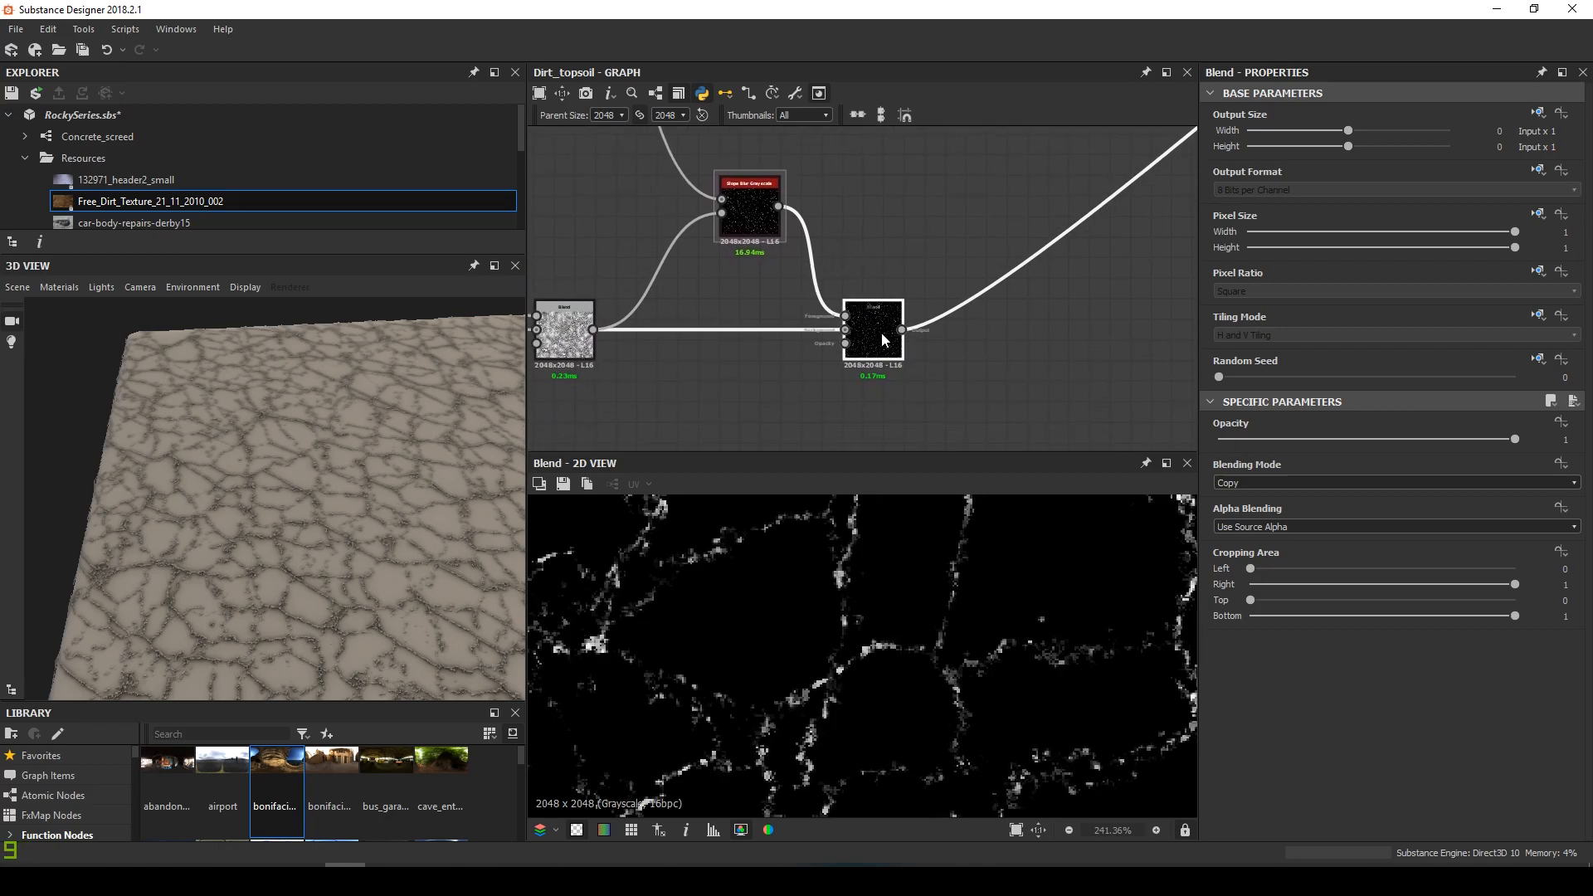
{"action": "left_click", "coordinate": [1322, 481]}
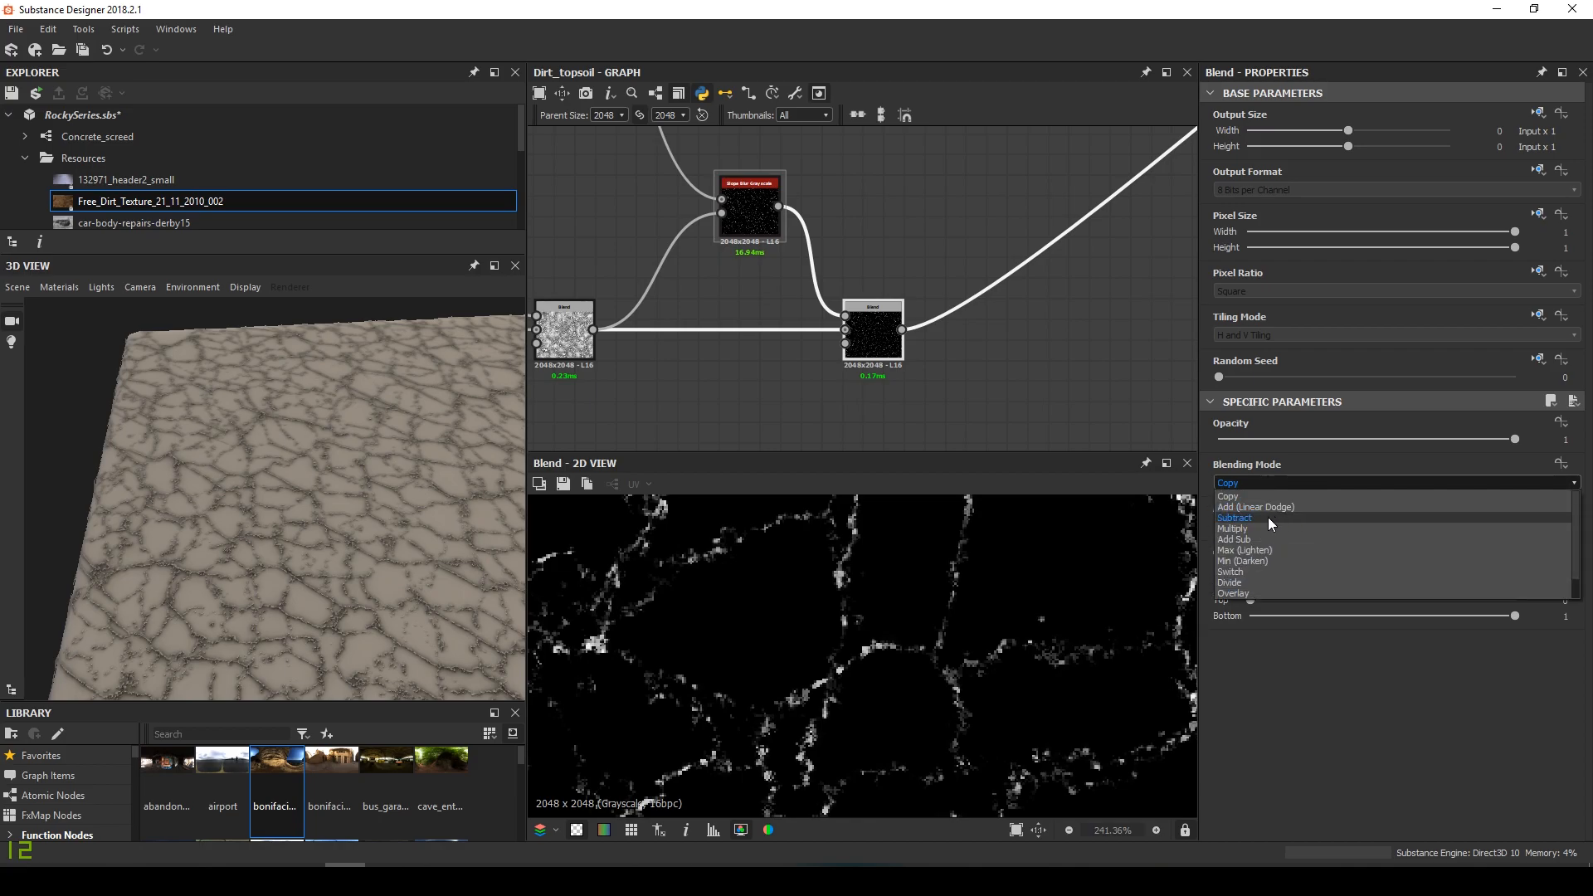
{"action": "left_click", "coordinate": [1269, 506]}
{"action": "left_click_drag", "start_coordinate": [443, 558], "coordinate": [412, 612]}
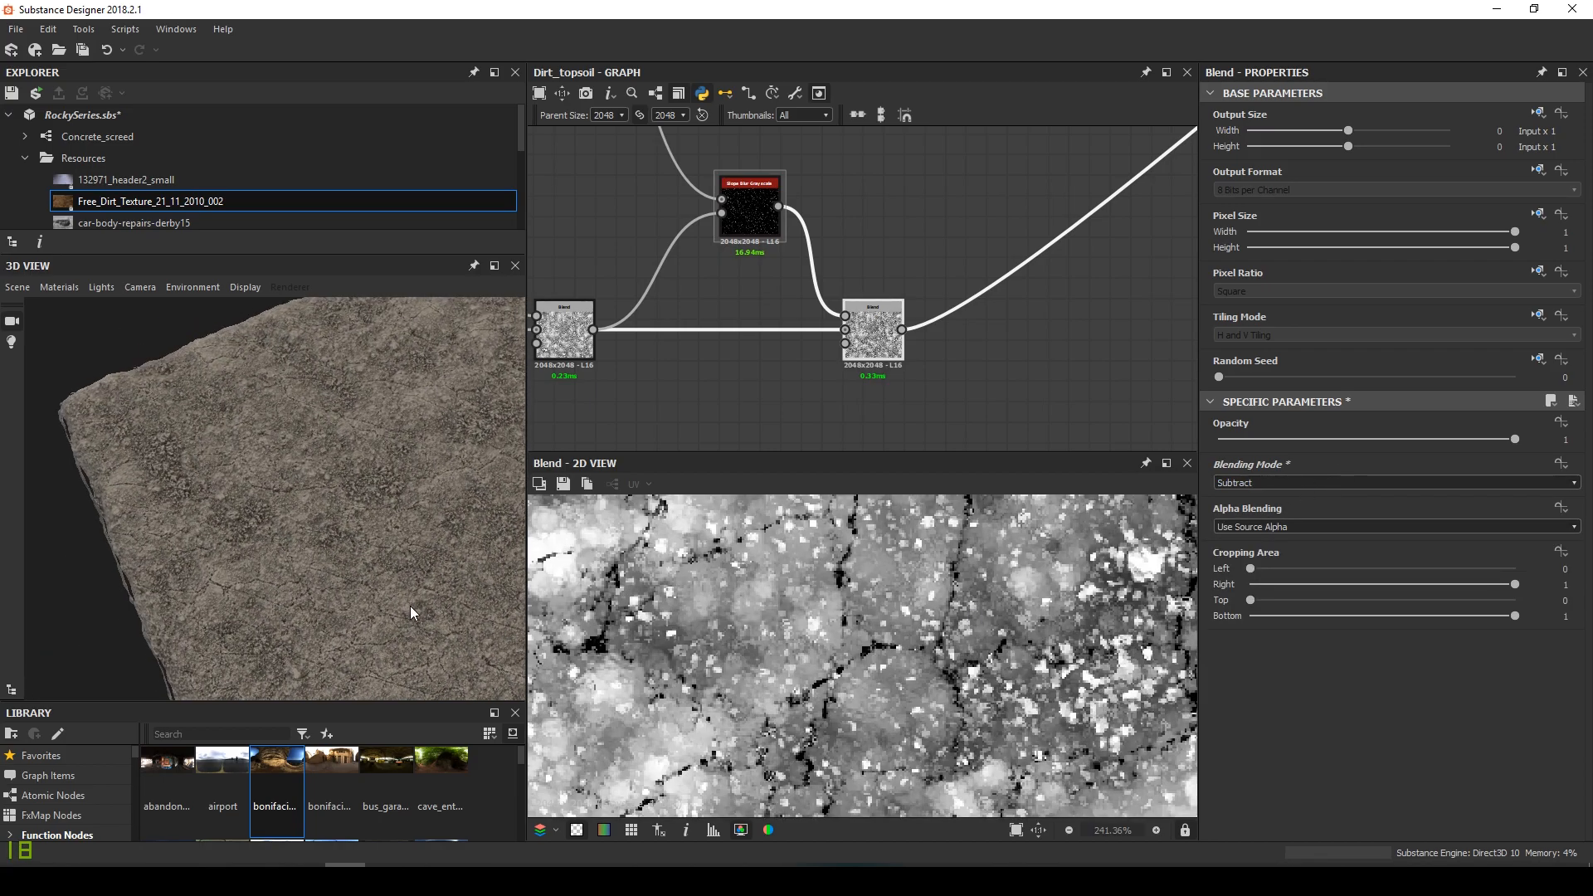
{"action": "scroll", "coordinate": [412, 614], "scroll_direction": "up", "scroll_amount": 3}
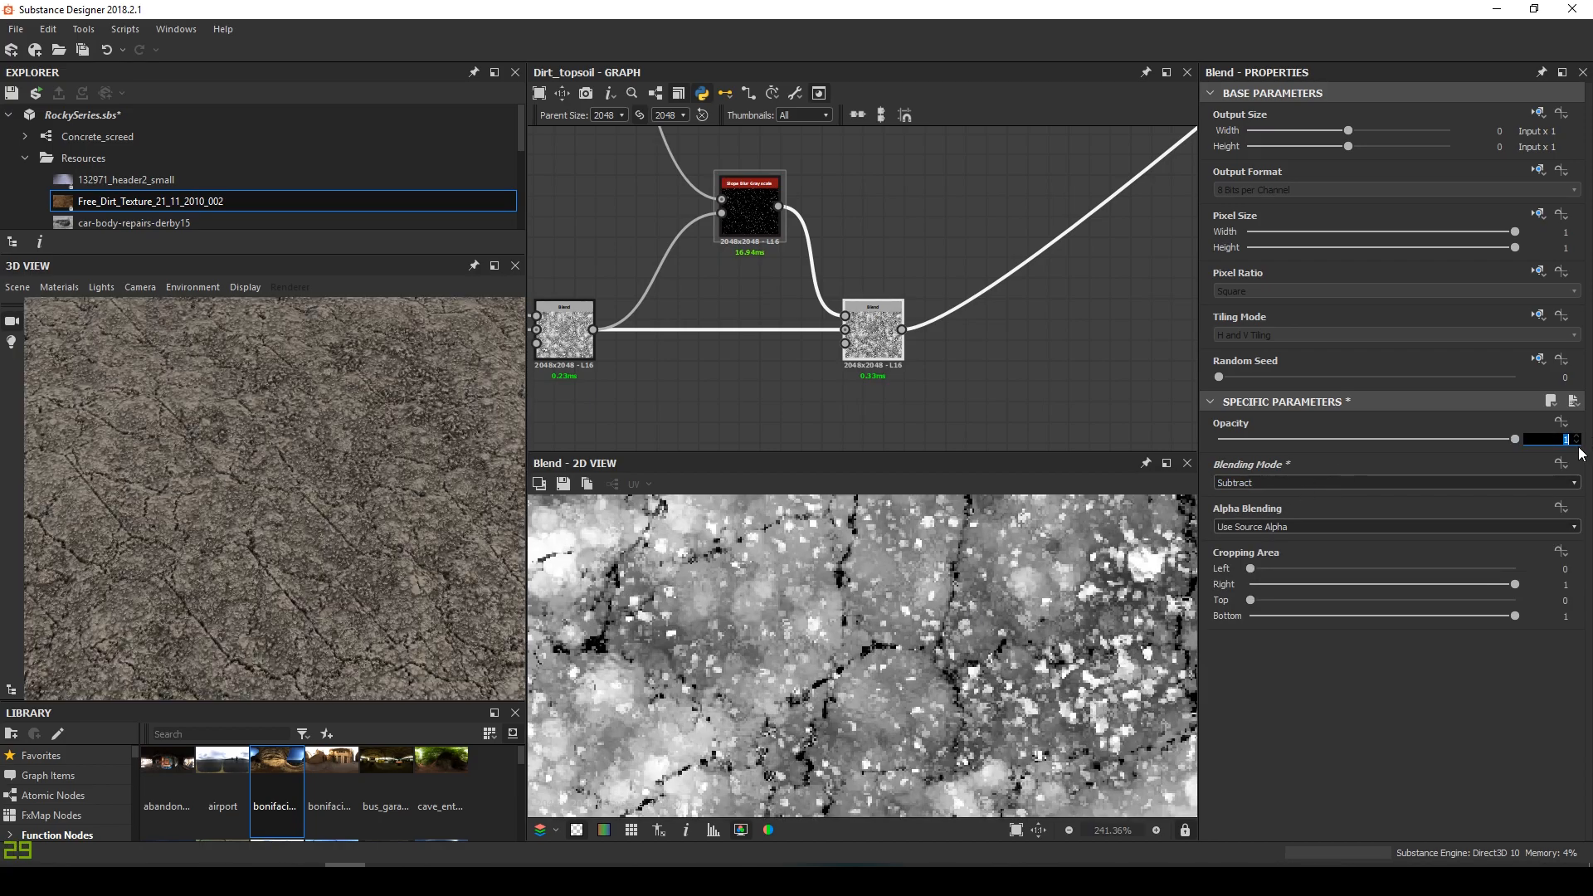
{"action": "type", "text": "0.4"}
{"action": "key", "text": "Return"}
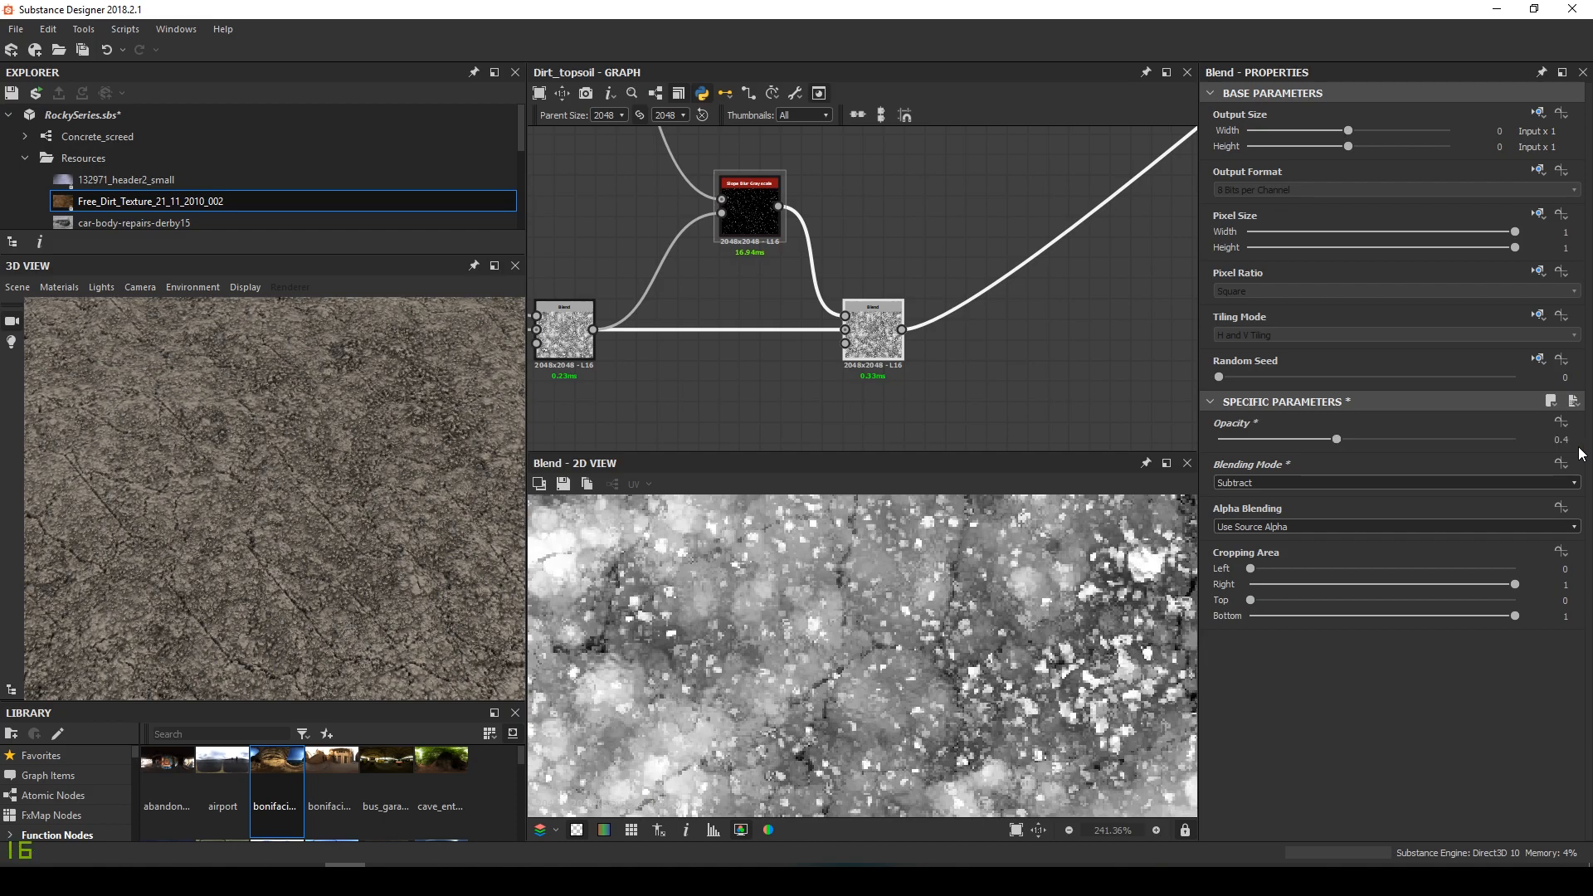
Check the subtracted height in a top-down terrain preview and add a new Levels node
{"action": "left_click_drag", "start_coordinate": [322, 511], "coordinate": [326, 584]}
{"action": "middle_click_drag", "start_coordinate": [326, 584], "coordinate": [328, 587]}
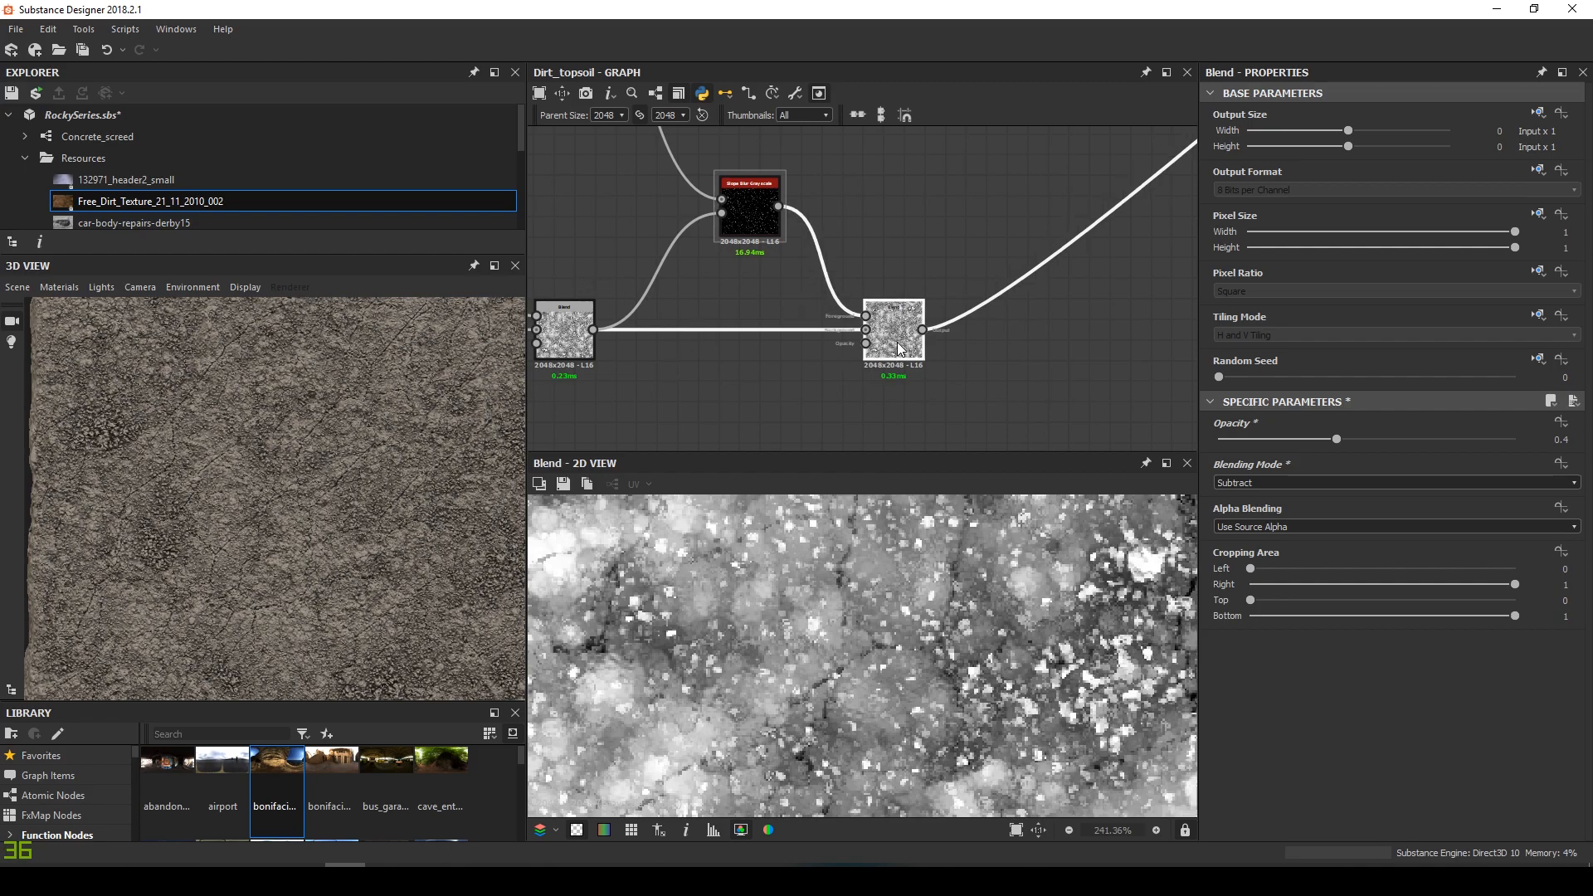
{"action": "scroll", "coordinate": [784, 320], "scroll_direction": "down", "scroll_amount": 3}
{"action": "middle_click_drag", "start_coordinate": [763, 323], "coordinate": [775, 338]}
{"action": "scroll", "coordinate": [340, 481], "scroll_direction": "up", "scroll_amount": 3}
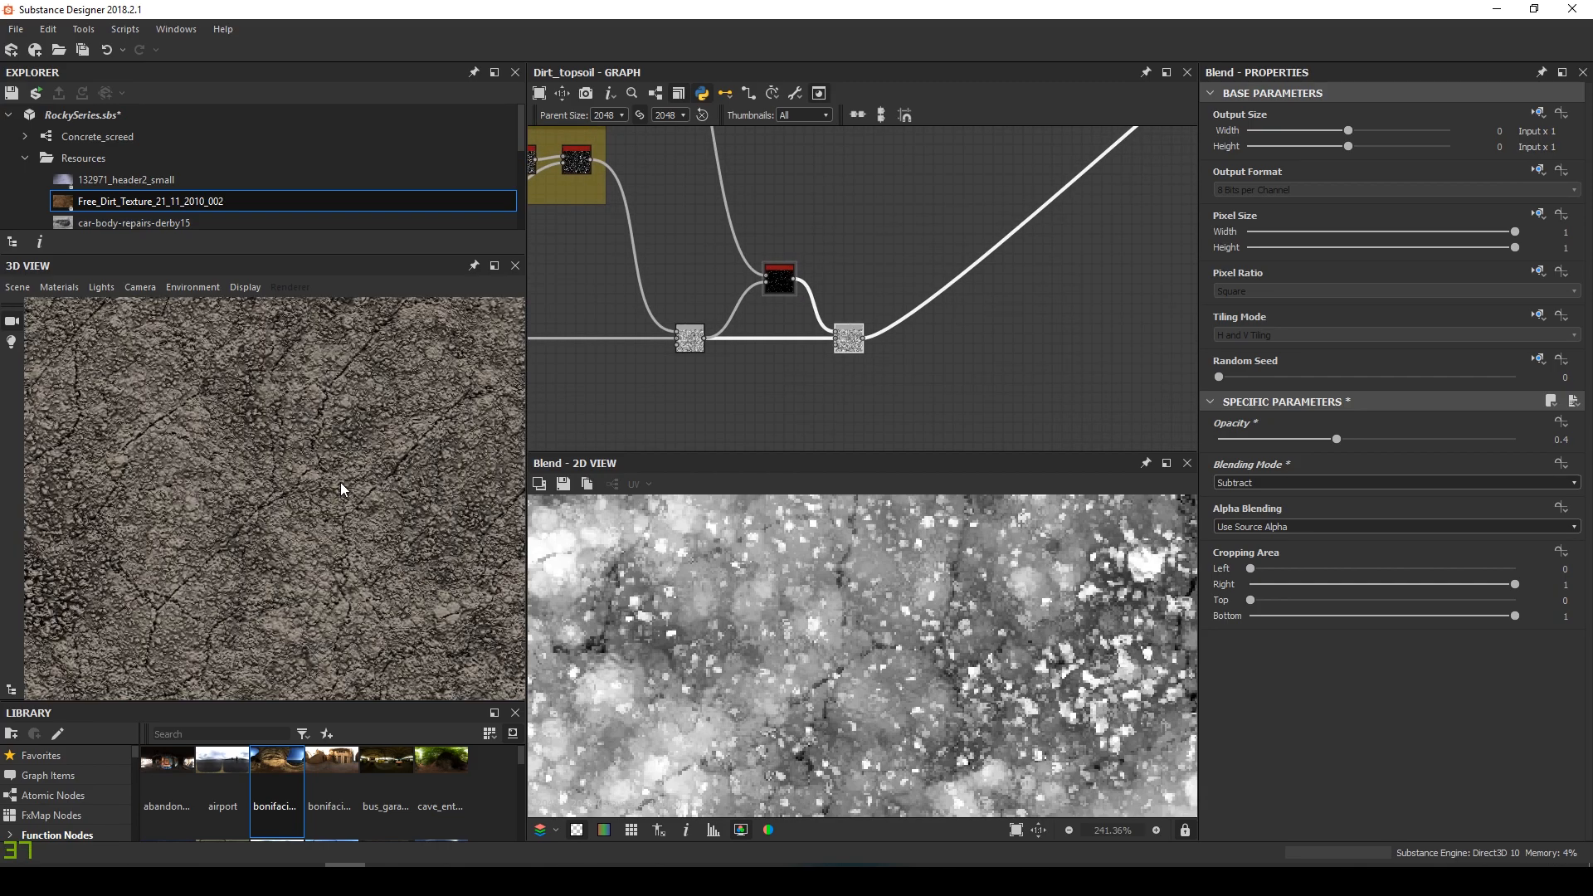
{"action": "key", "text": "space"}
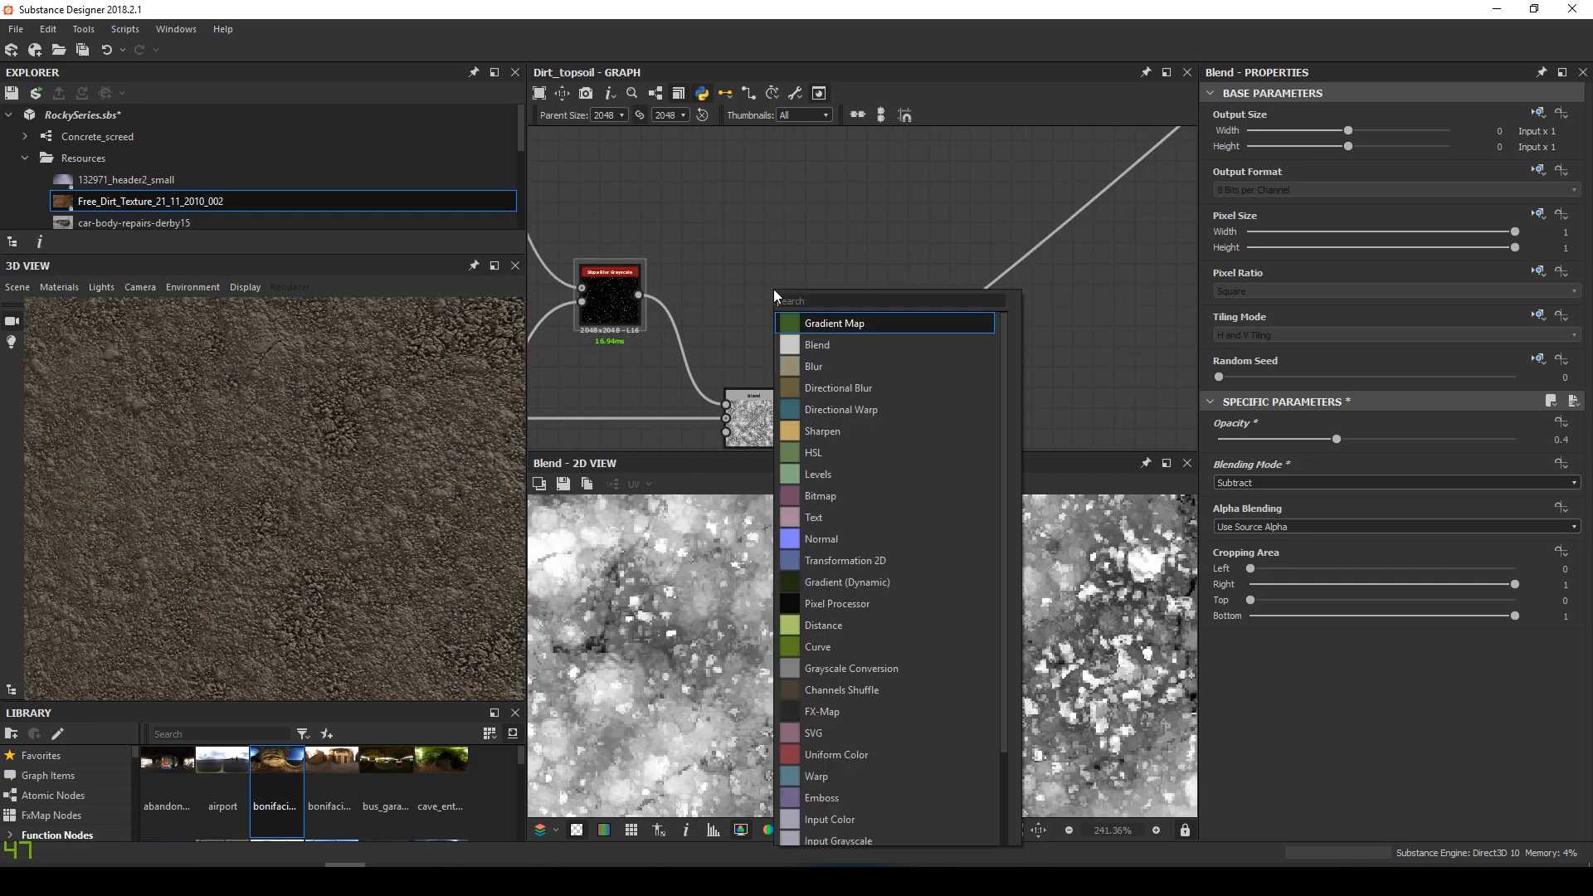
{"action": "type", "text": "l"}
{"action": "key", "text": "Return"}
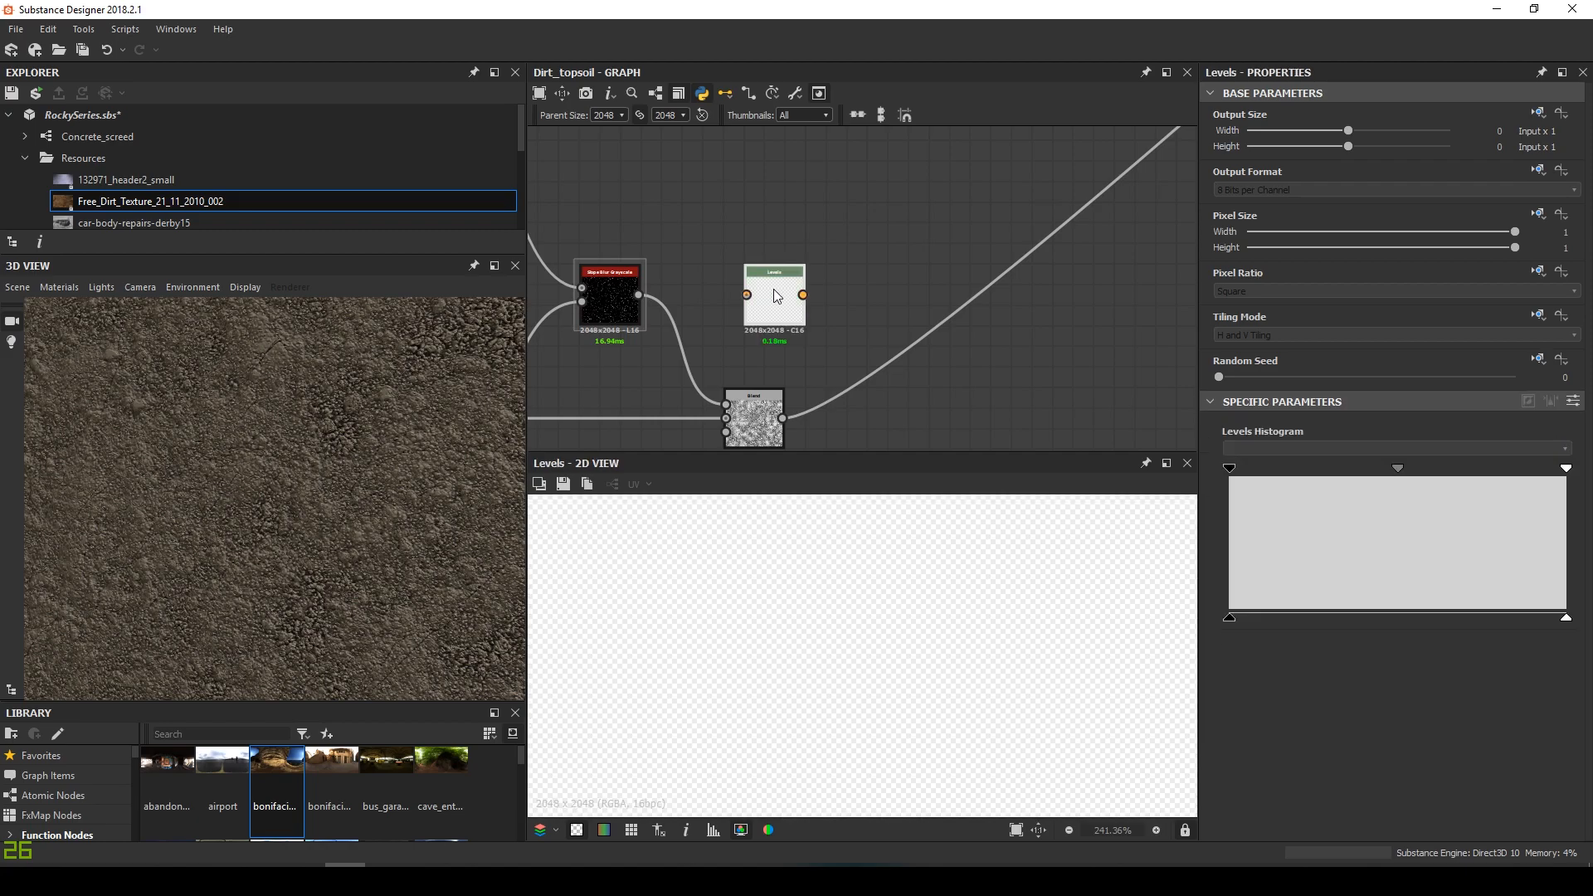
Add a Transformation 2D after the new Levels, routing Slope Blur through them into the Blend foreground
{"action": "key", "text": "space"}
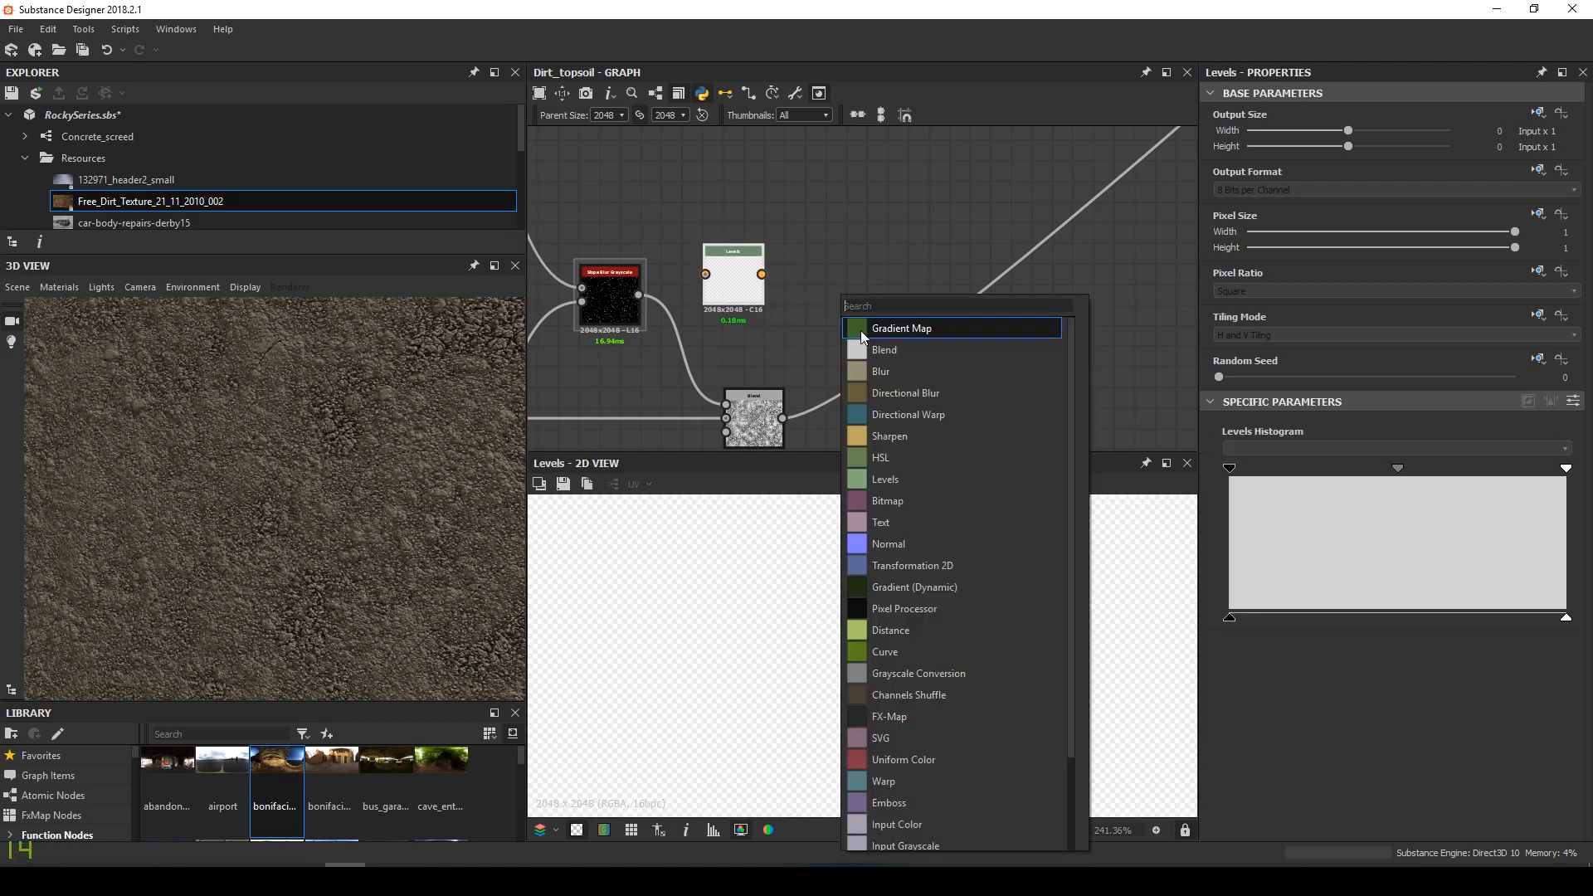
{"action": "left_click", "coordinate": [904, 565]}
{"action": "middle_click_drag", "start_coordinate": [793, 298], "coordinate": [843, 256]}
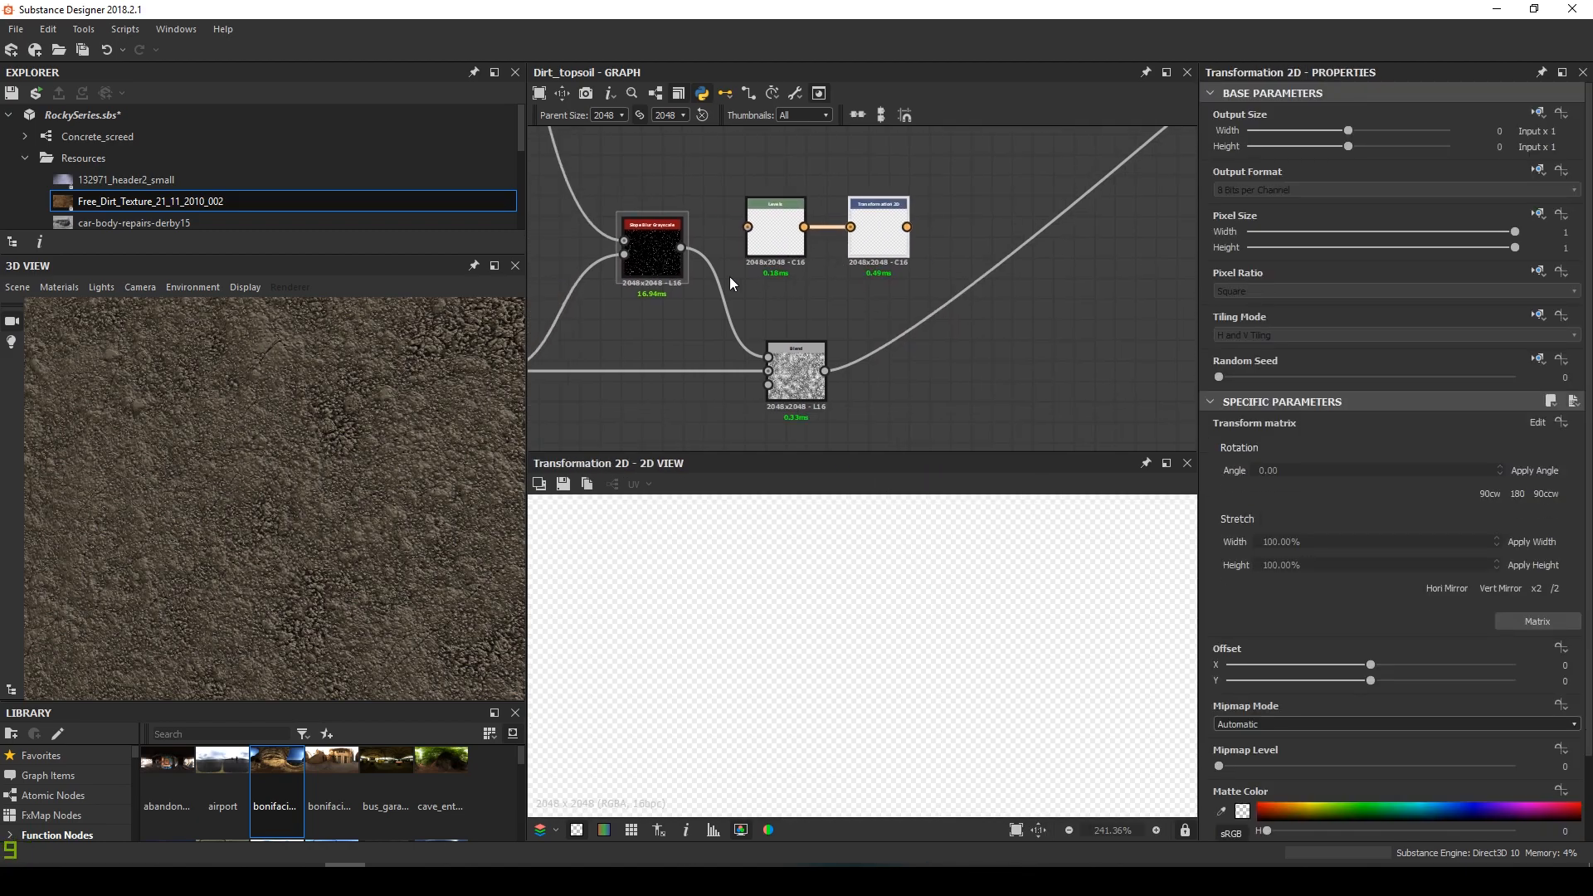
{"action": "left_click_drag", "start_coordinate": [681, 246], "coordinate": [746, 226]}
{"action": "left_click_drag", "start_coordinate": [817, 396], "coordinate": [973, 403]}
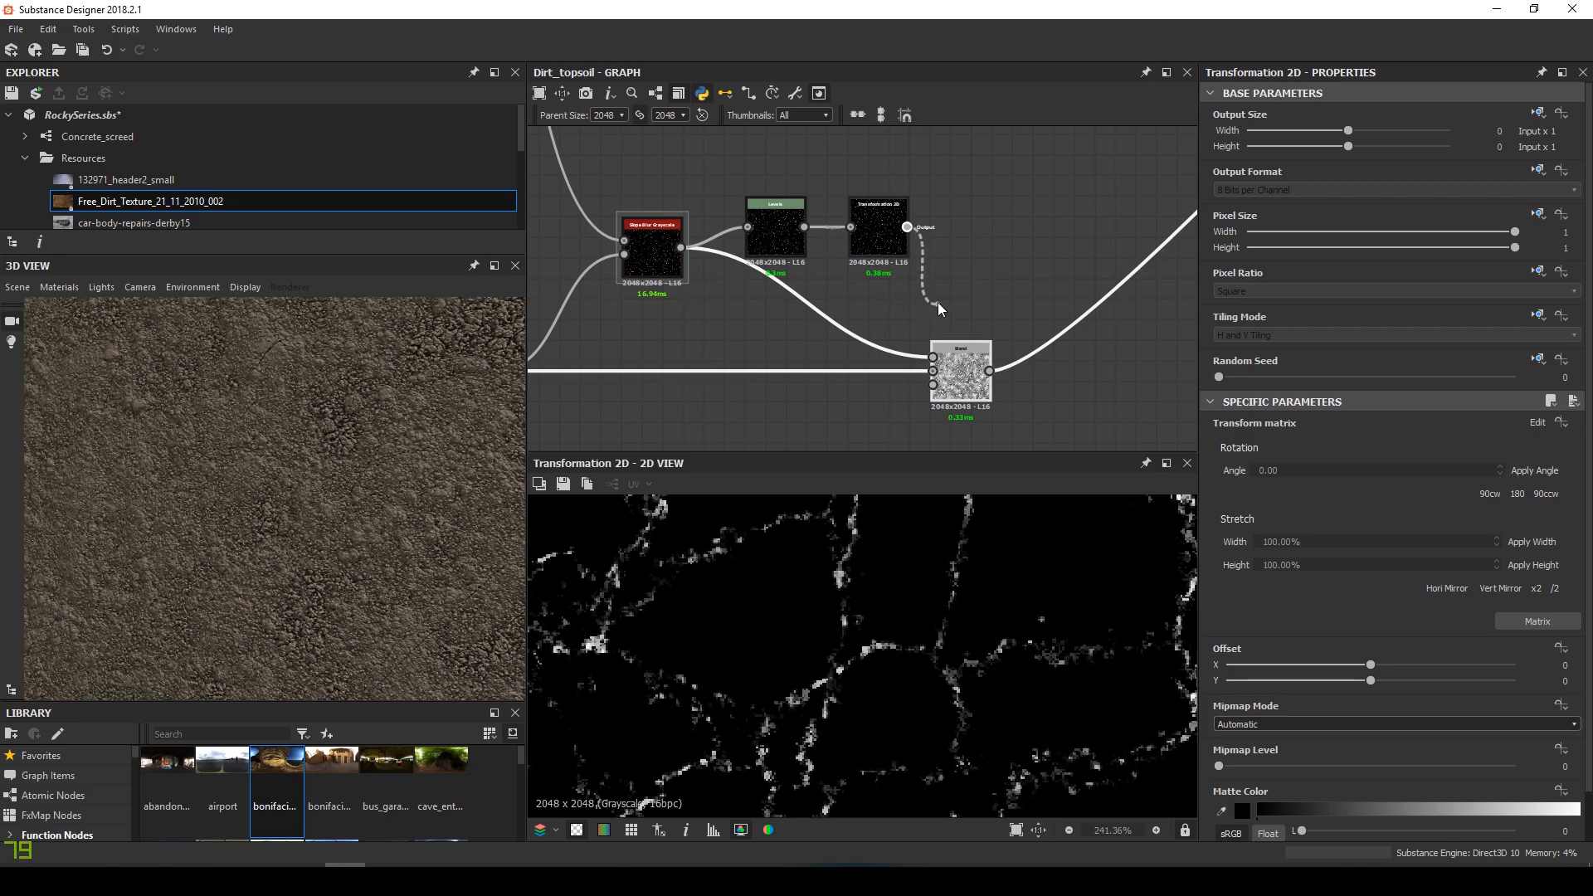
{"action": "left_click_drag", "start_coordinate": [938, 306], "coordinate": [934, 314]}
{"action": "double_click", "coordinate": [777, 238]}
{"action": "scroll", "coordinate": [1012, 620], "scroll_direction": "down", "scroll_amount": 1}
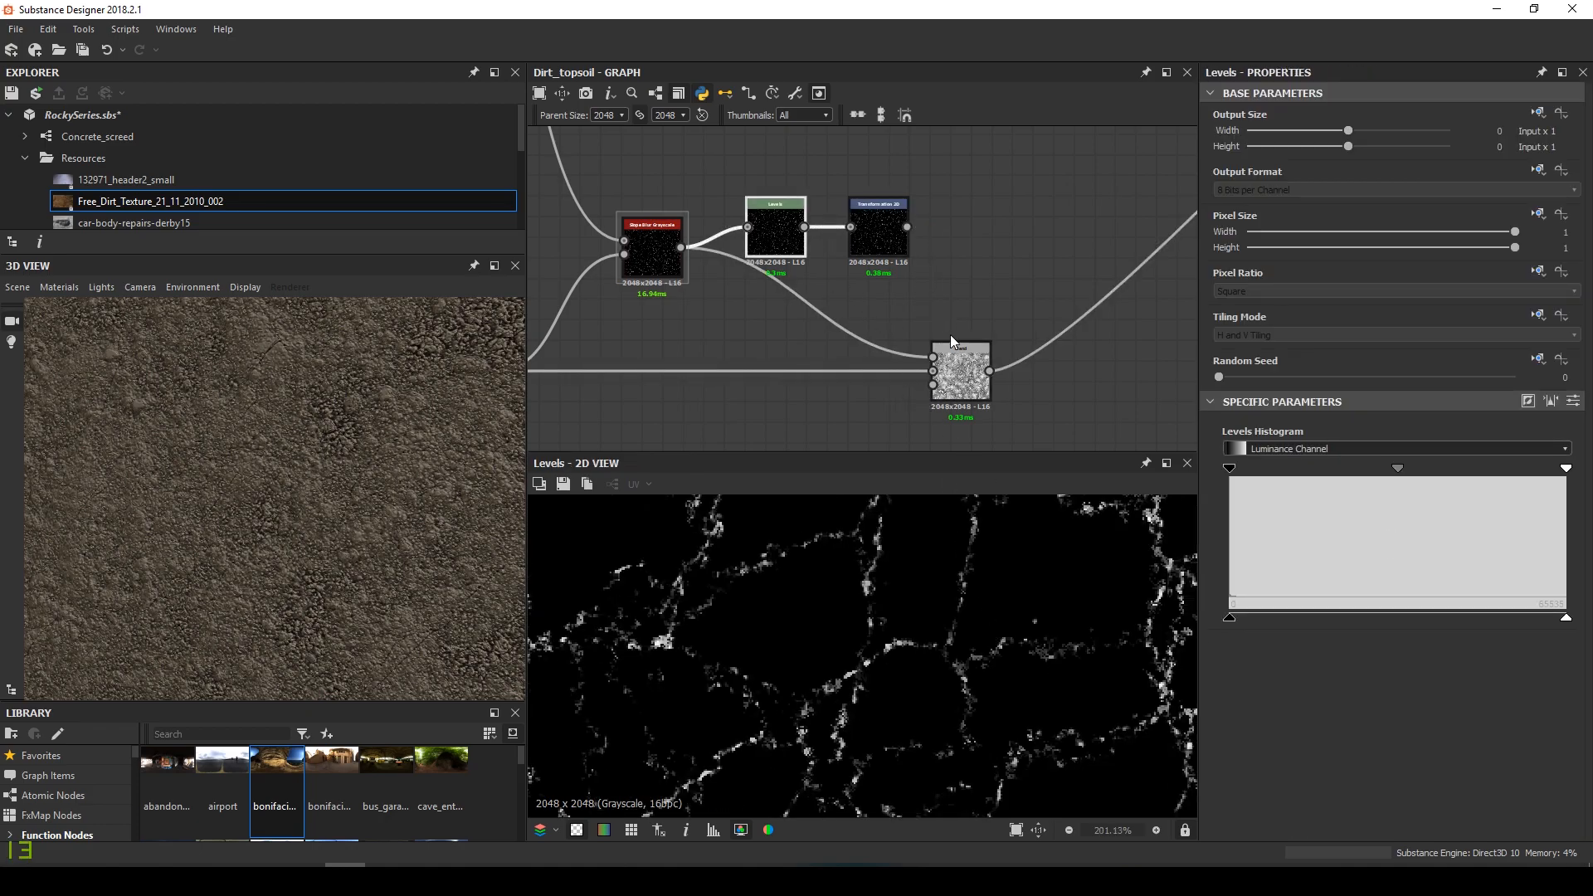
{"action": "left_click_drag", "start_coordinate": [904, 227], "coordinate": [933, 357]}
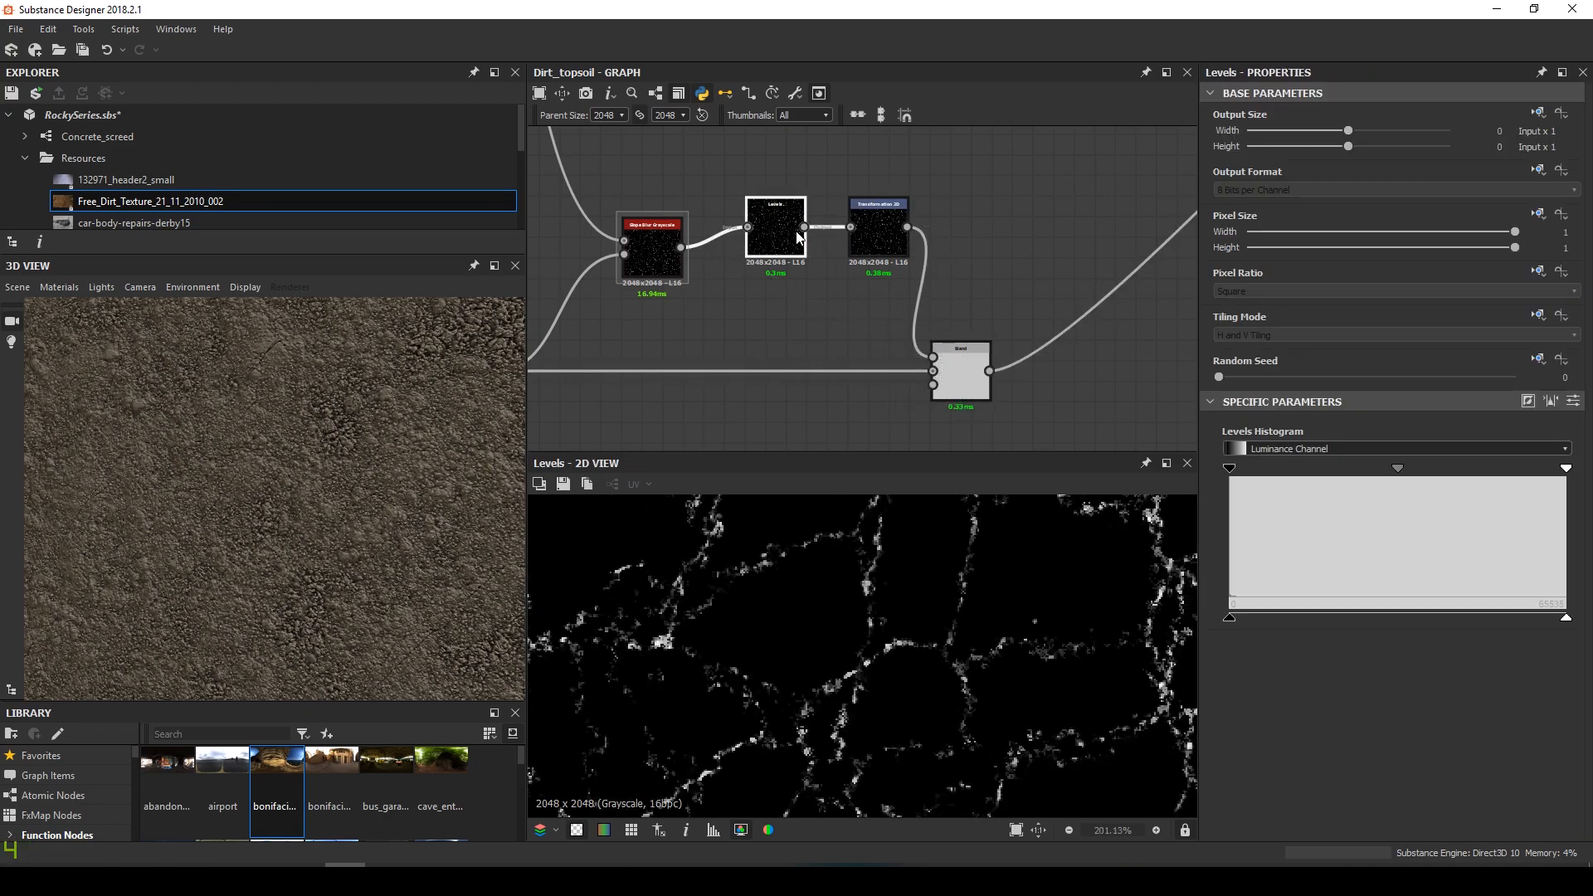
Lower the Levels white point to thicken the cracks and tile the Transformation 2D twice
{"action": "left_click_drag", "start_coordinate": [1565, 478], "coordinate": [1257, 473]}
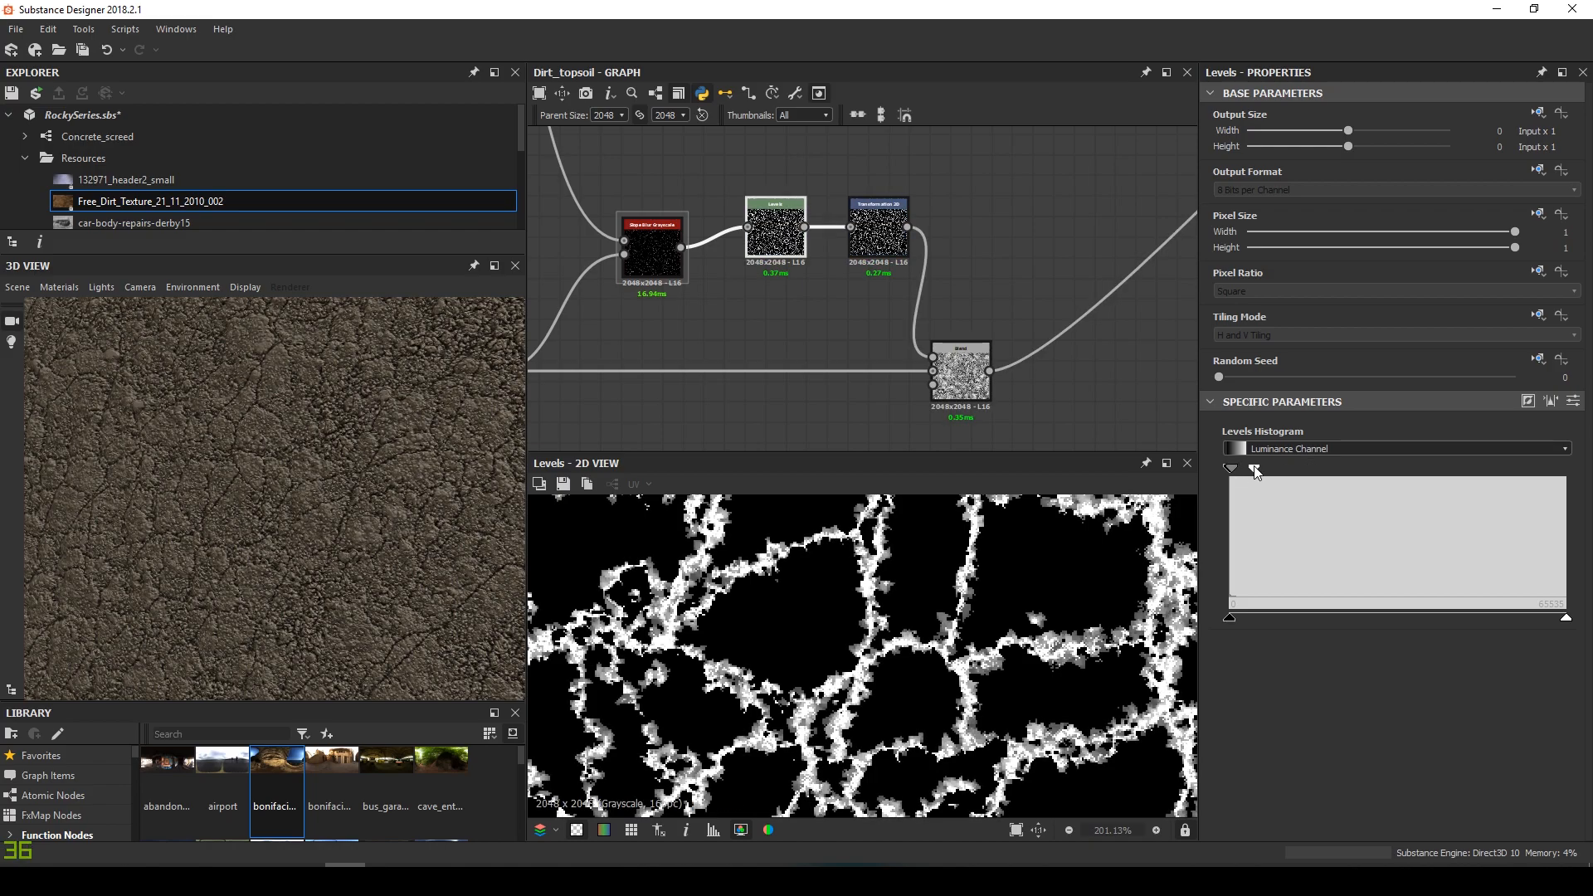
{"action": "left_click", "coordinate": [890, 241]}
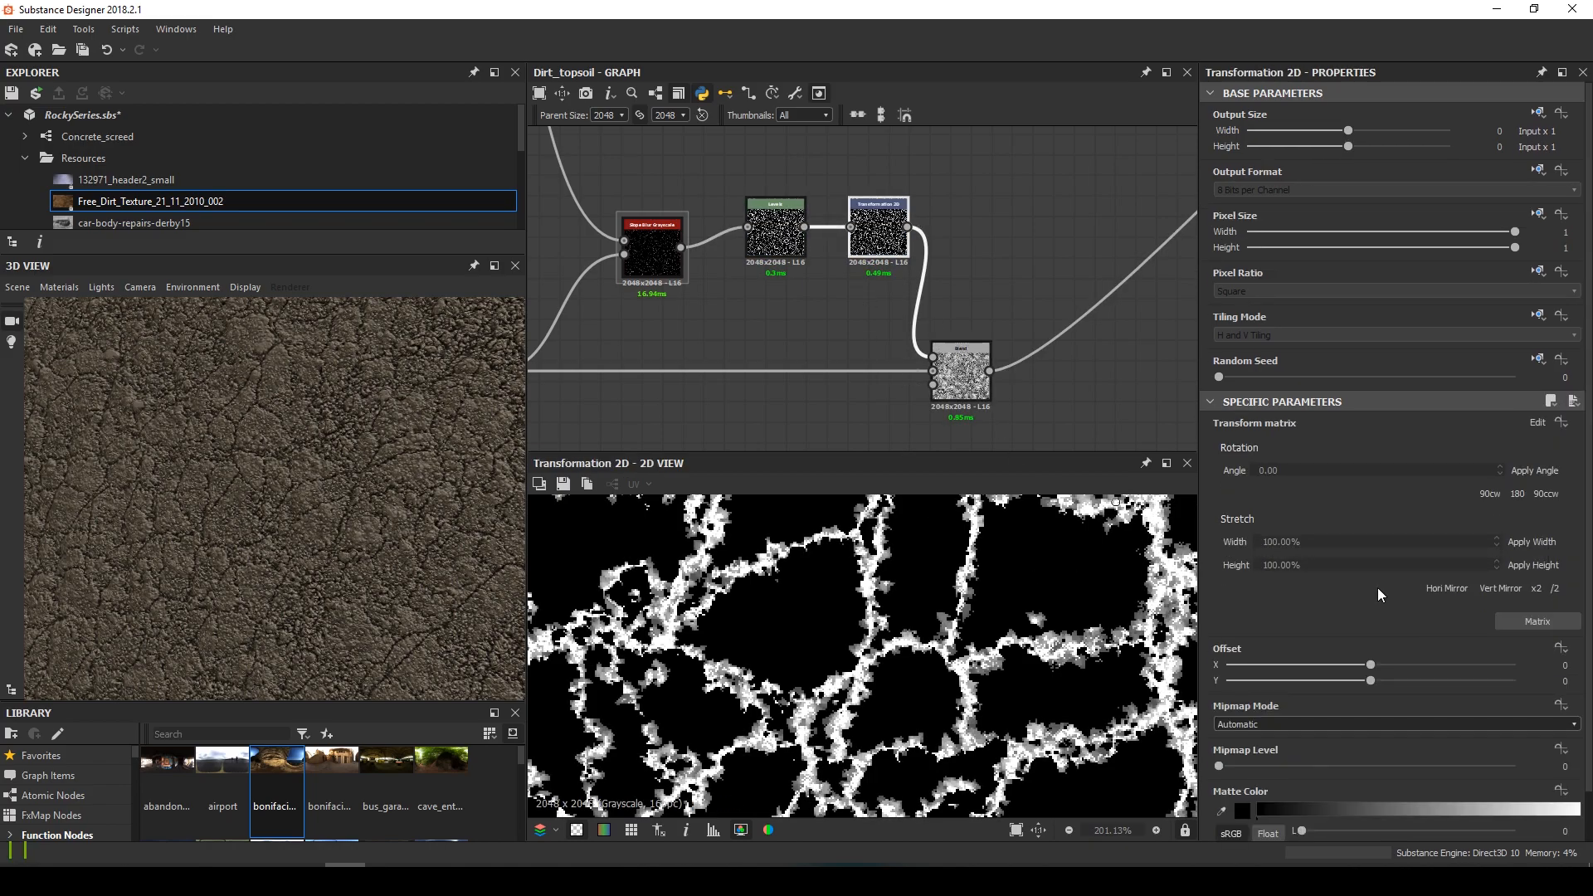
{"action": "left_click", "coordinate": [1537, 589]}
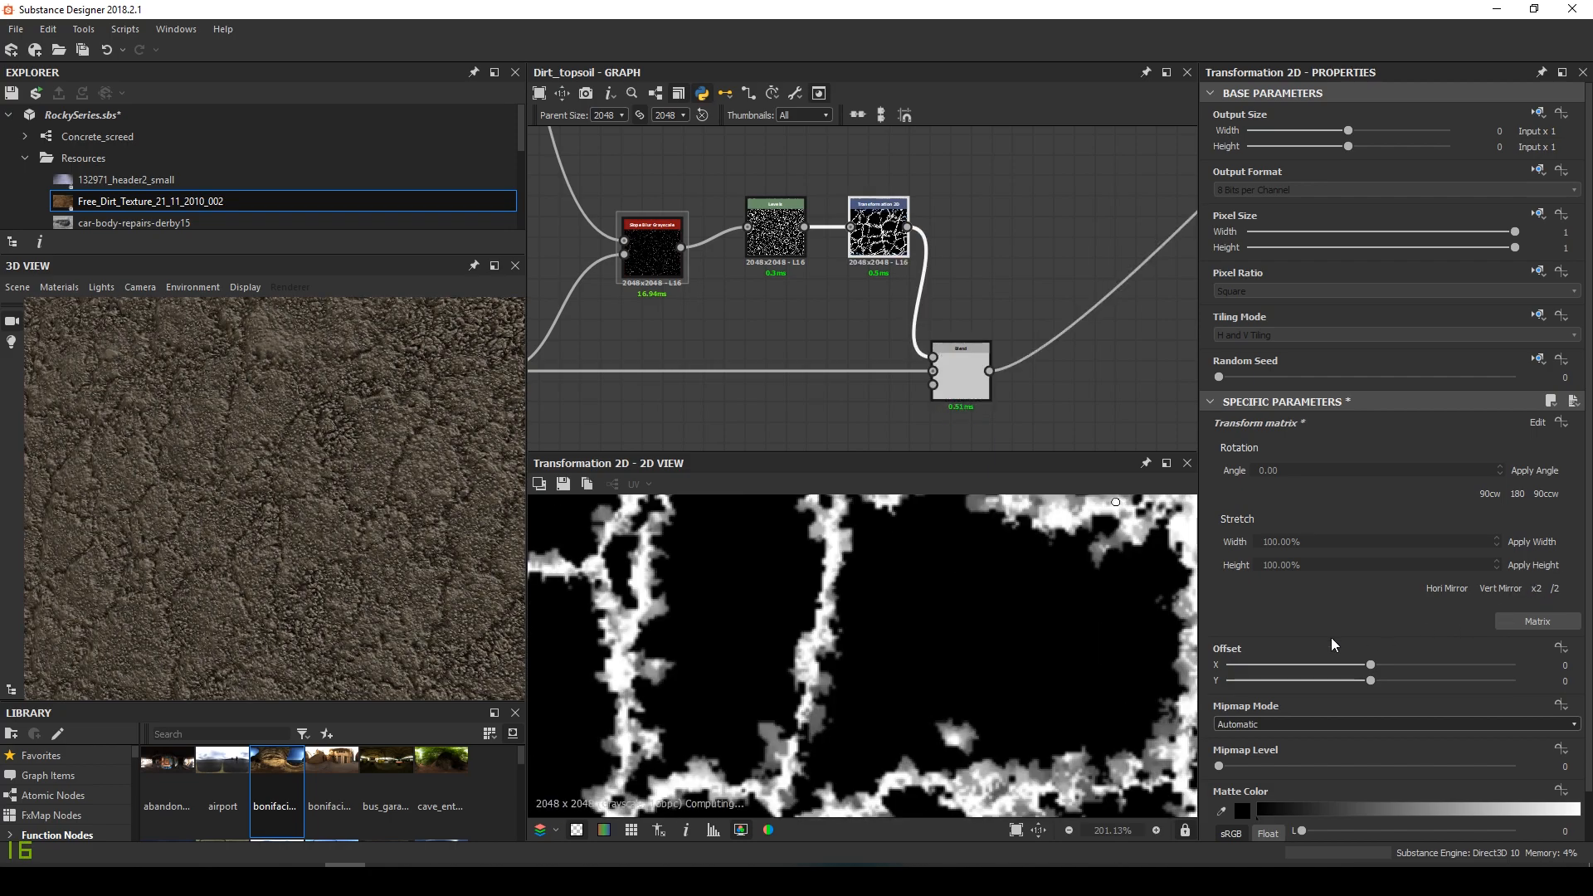
{"action": "key", "text": "f"}
{"action": "left_click", "coordinate": [971, 386]}
{"action": "left_click_drag", "start_coordinate": [514, 514], "coordinate": [292, 545]}
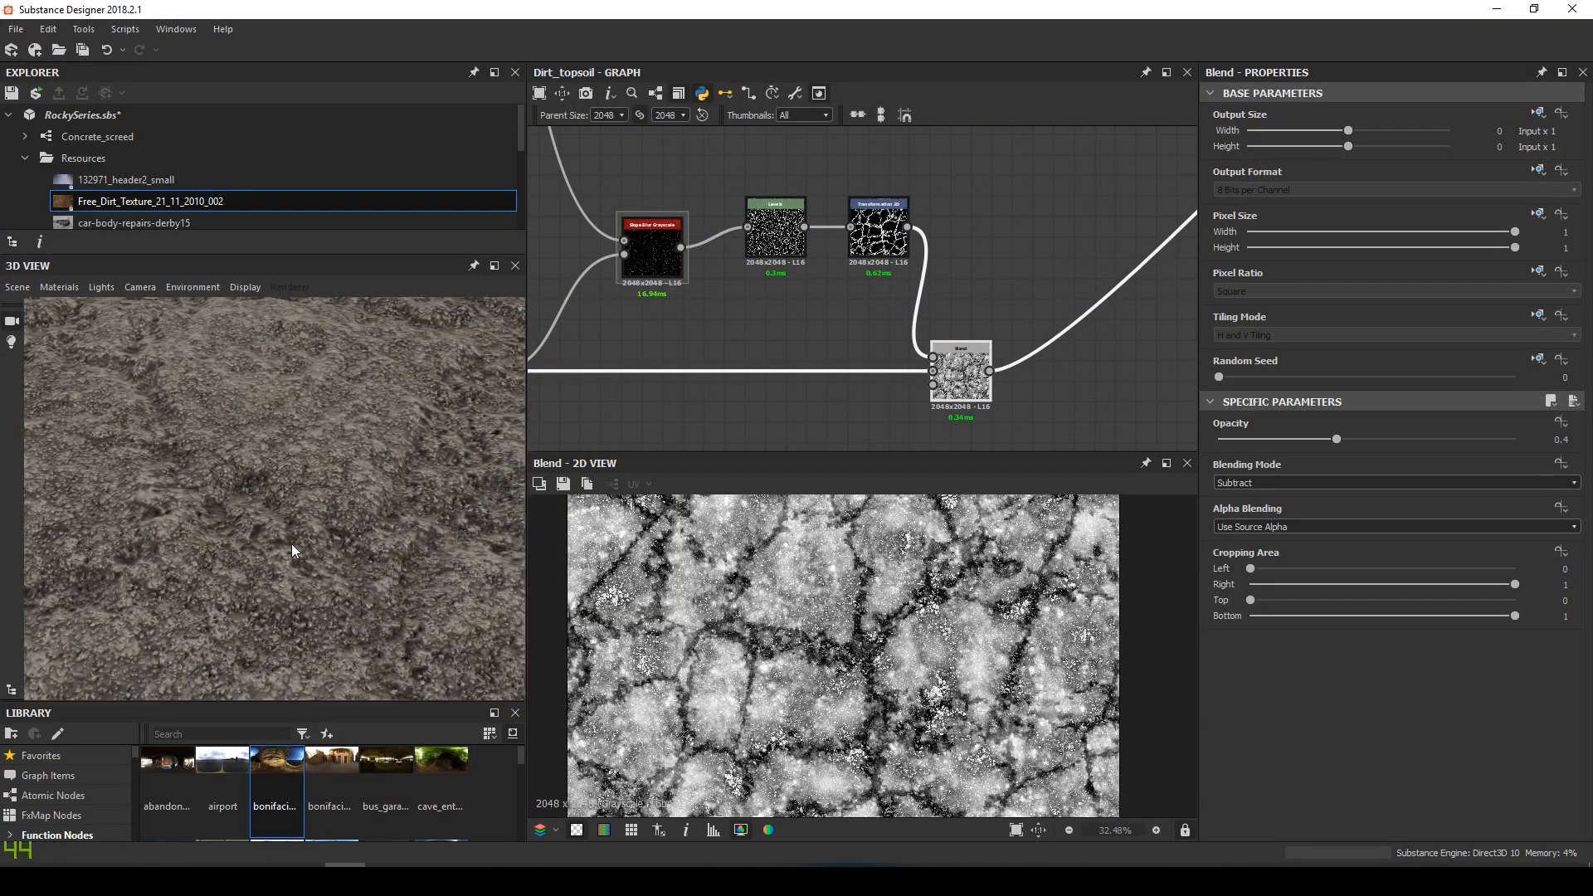
Lower the subtract crack Blend's opacity to 0.34, then reopen the Transformation 2D node
{"action": "mouse_move", "coordinate": [1337, 439]}
{"action": "left_mouse_down"}
{"action": "mouse_move", "coordinate": [1286, 435]}
{"action": "mouse_move", "coordinate": [1451, 441]}
{"action": "mouse_move", "coordinate": [1354, 445]}
{"action": "left_mouse_up"}
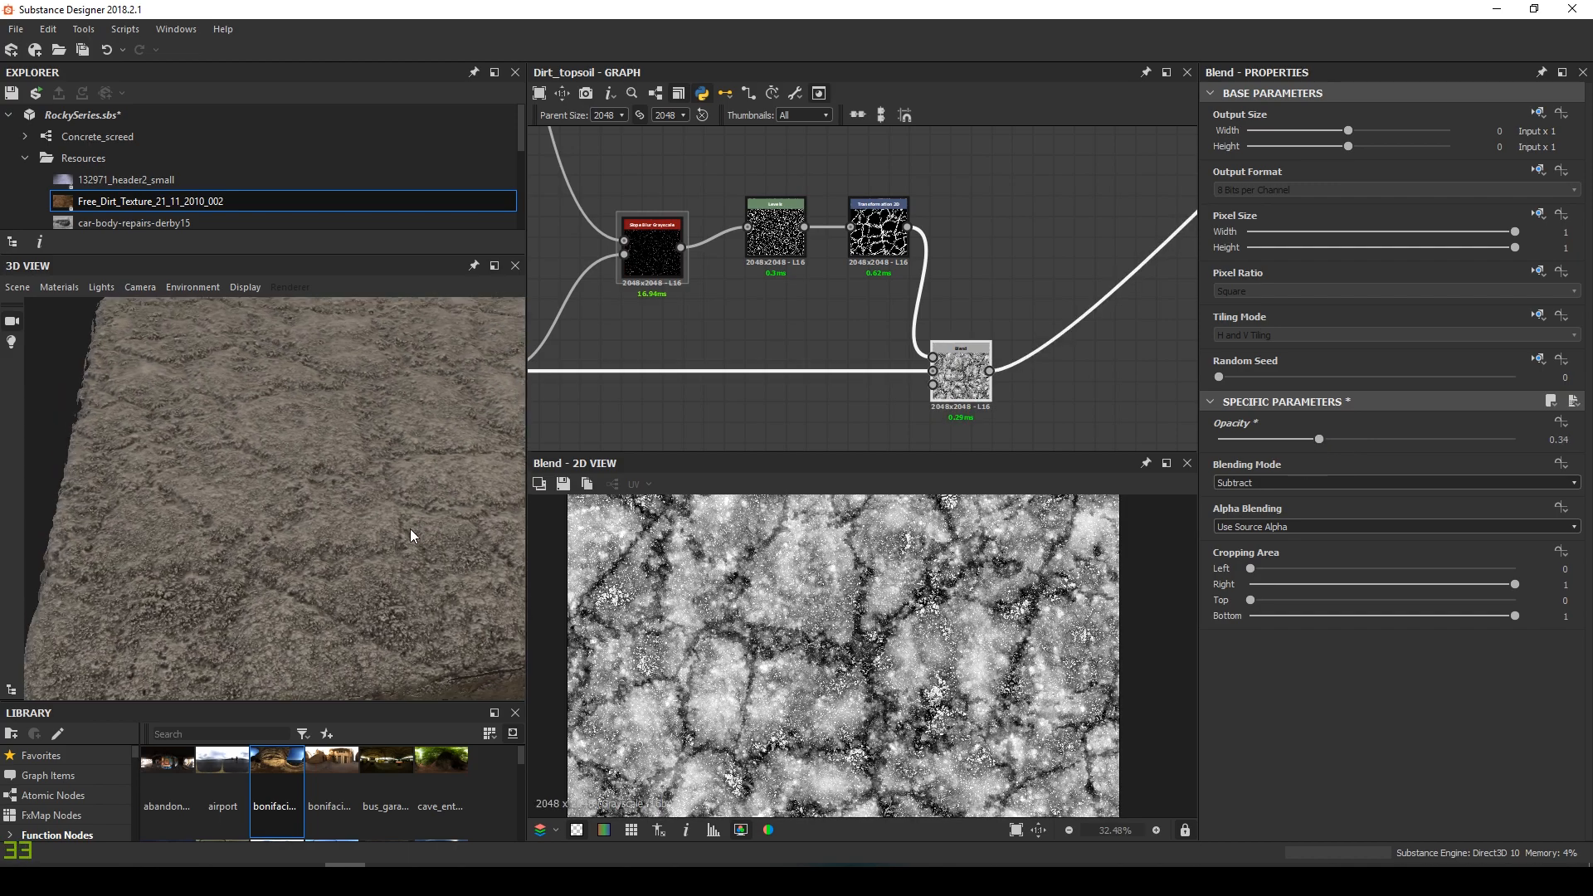
{"action": "double_click", "coordinate": [895, 253]}
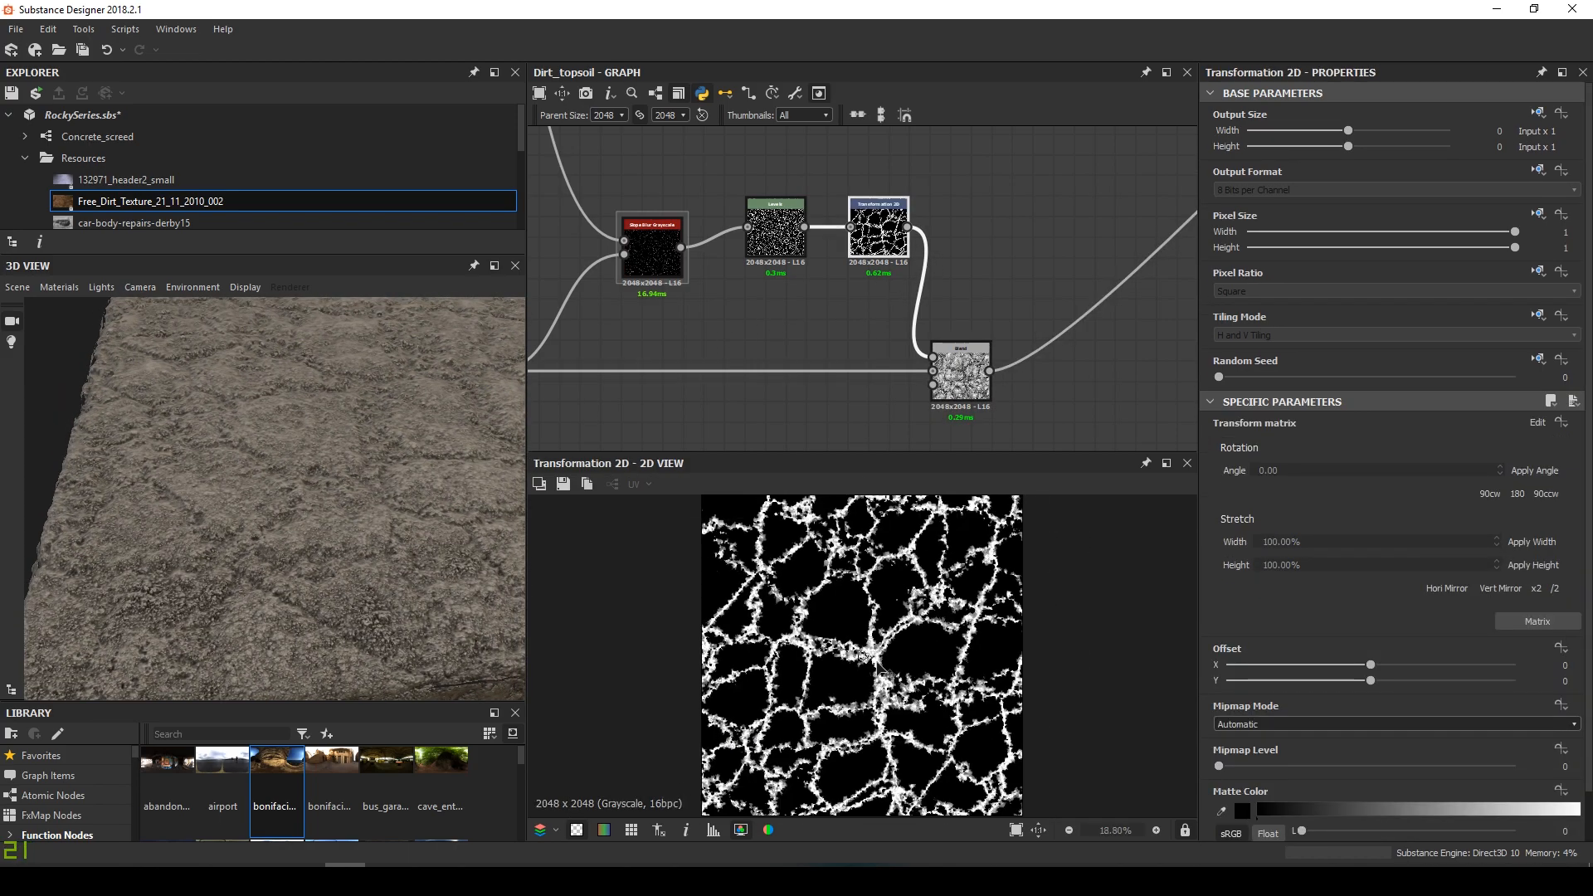
{"action": "scroll", "coordinate": [594, 703], "scroll_direction": "up", "scroll_amount": 4}
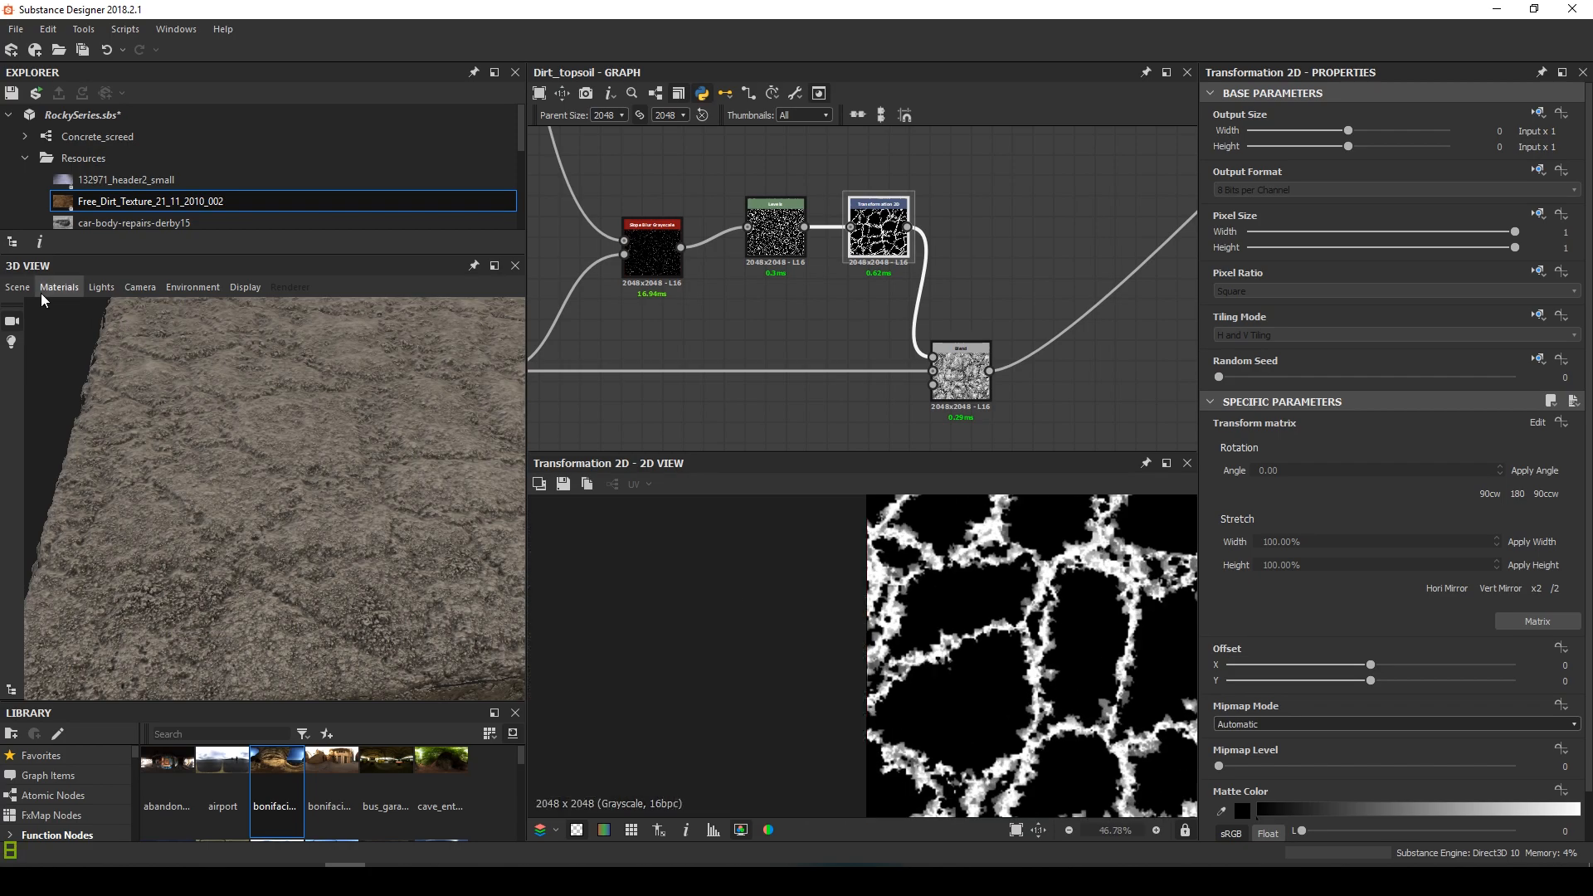
Tilt and zoom the 3D preview to inspect the subtler crack grooves up close
{"action": "left_click", "coordinate": [17, 287]}
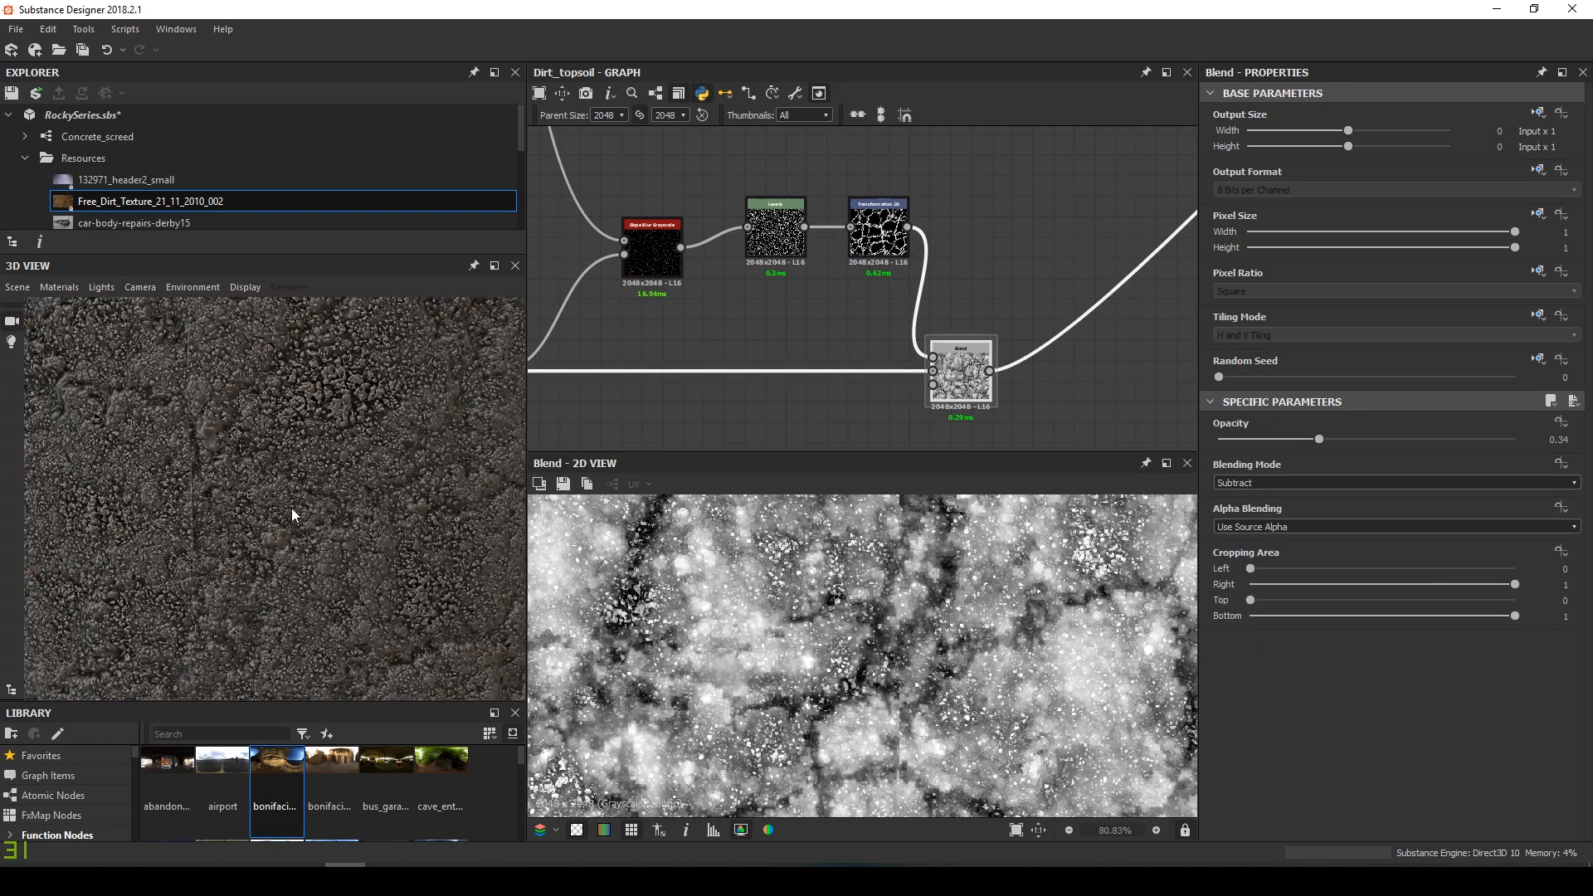
{"action": "left_click_drag", "start_coordinate": [294, 511], "coordinate": [291, 546]}
{"action": "scroll", "coordinate": [297, 546], "scroll_direction": "up", "scroll_amount": 3}
{"action": "scroll", "coordinate": [294, 539], "scroll_direction": "down", "scroll_amount": 3}
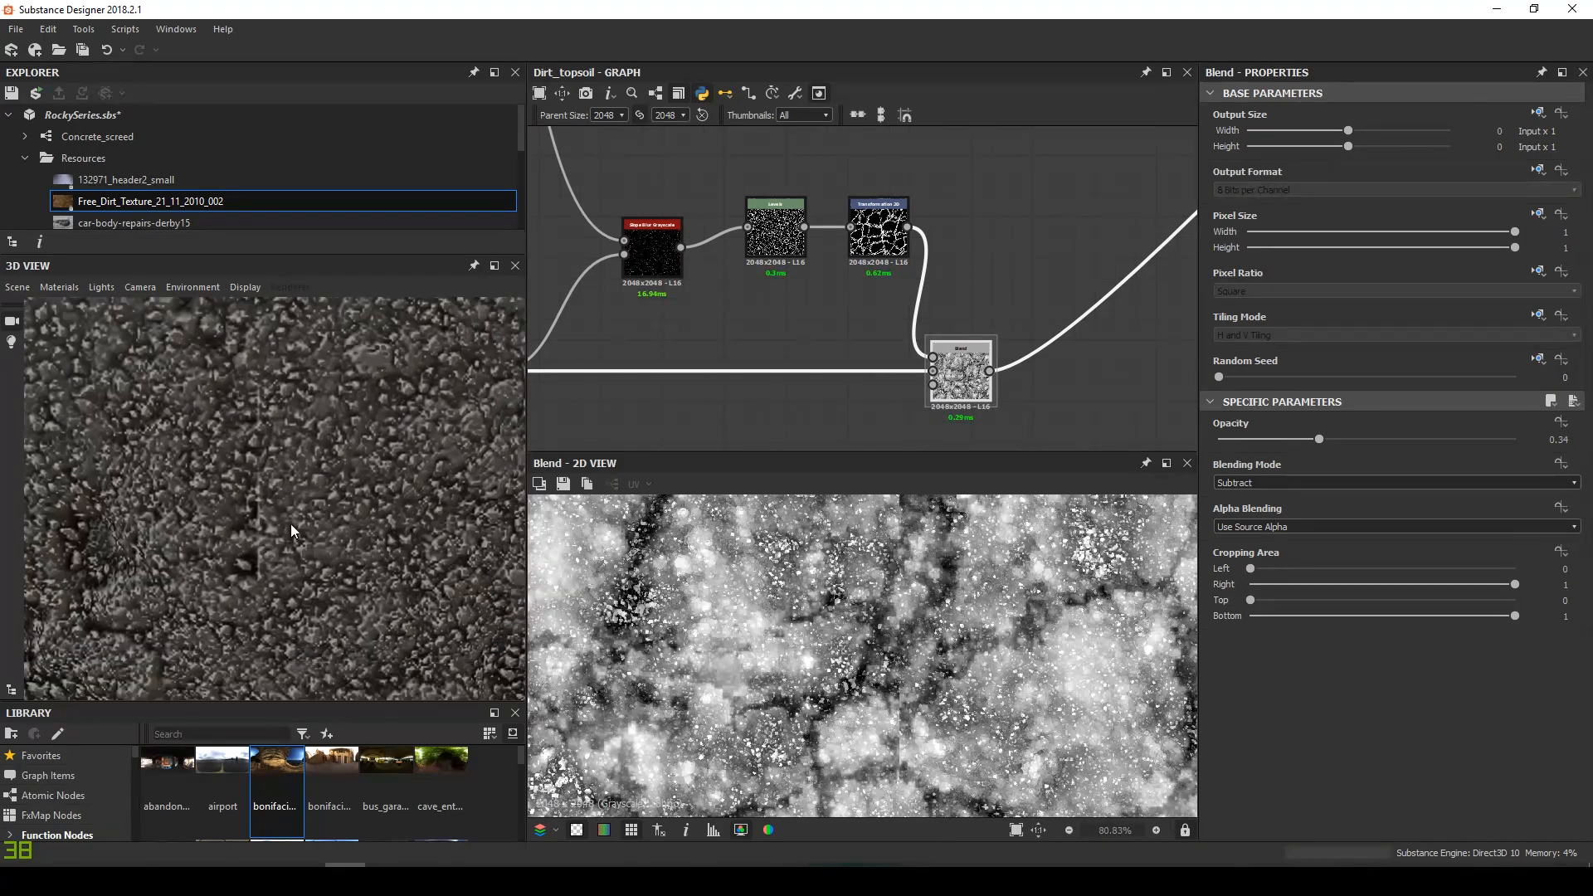
{"action": "left_click_drag", "start_coordinate": [319, 594], "coordinate": [333, 542]}
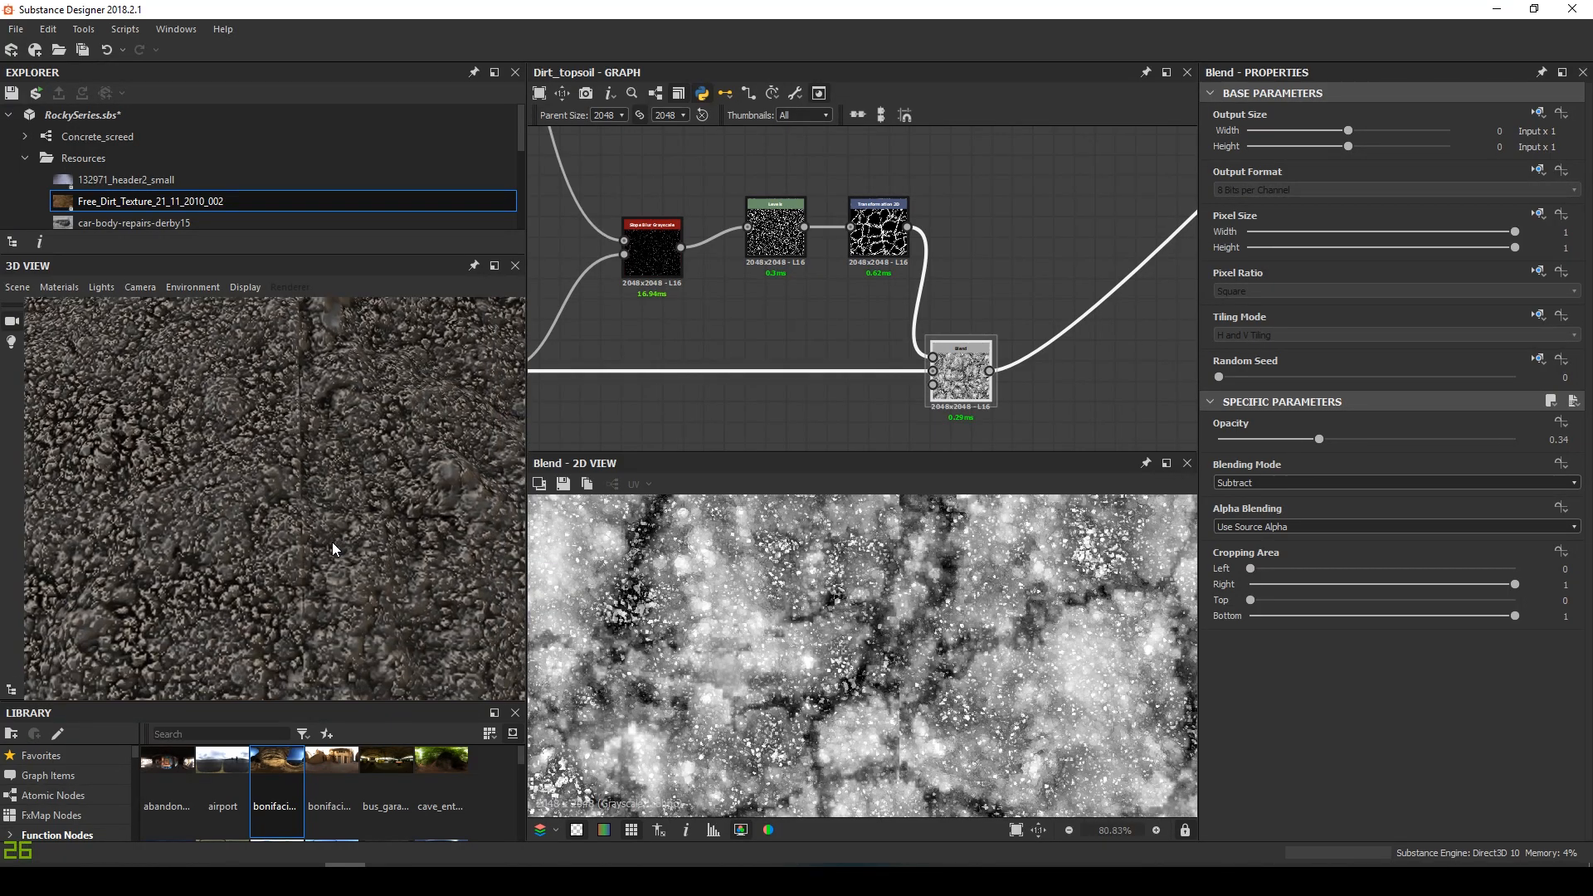
{"action": "left_click_drag", "start_coordinate": [332, 370], "coordinate": [309, 467]}
{"action": "left_click_drag", "start_coordinate": [284, 569], "coordinate": [300, 408]}
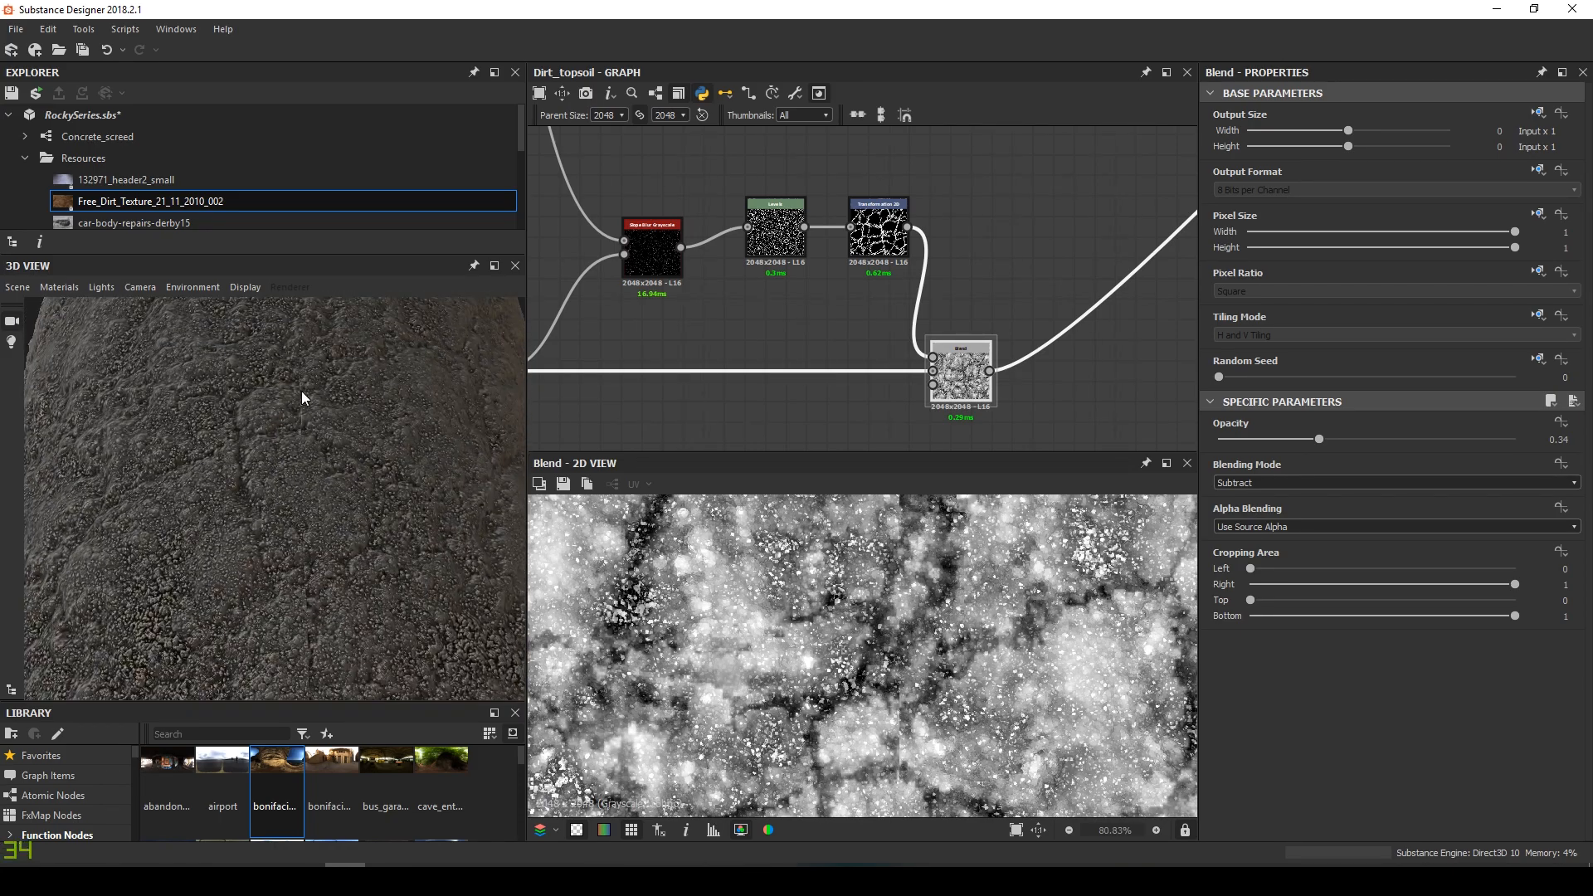
Insert a Make It Tile Photo Grayscale node after the Transformation 2D crack node
{"action": "left_click", "coordinate": [616, 247]}
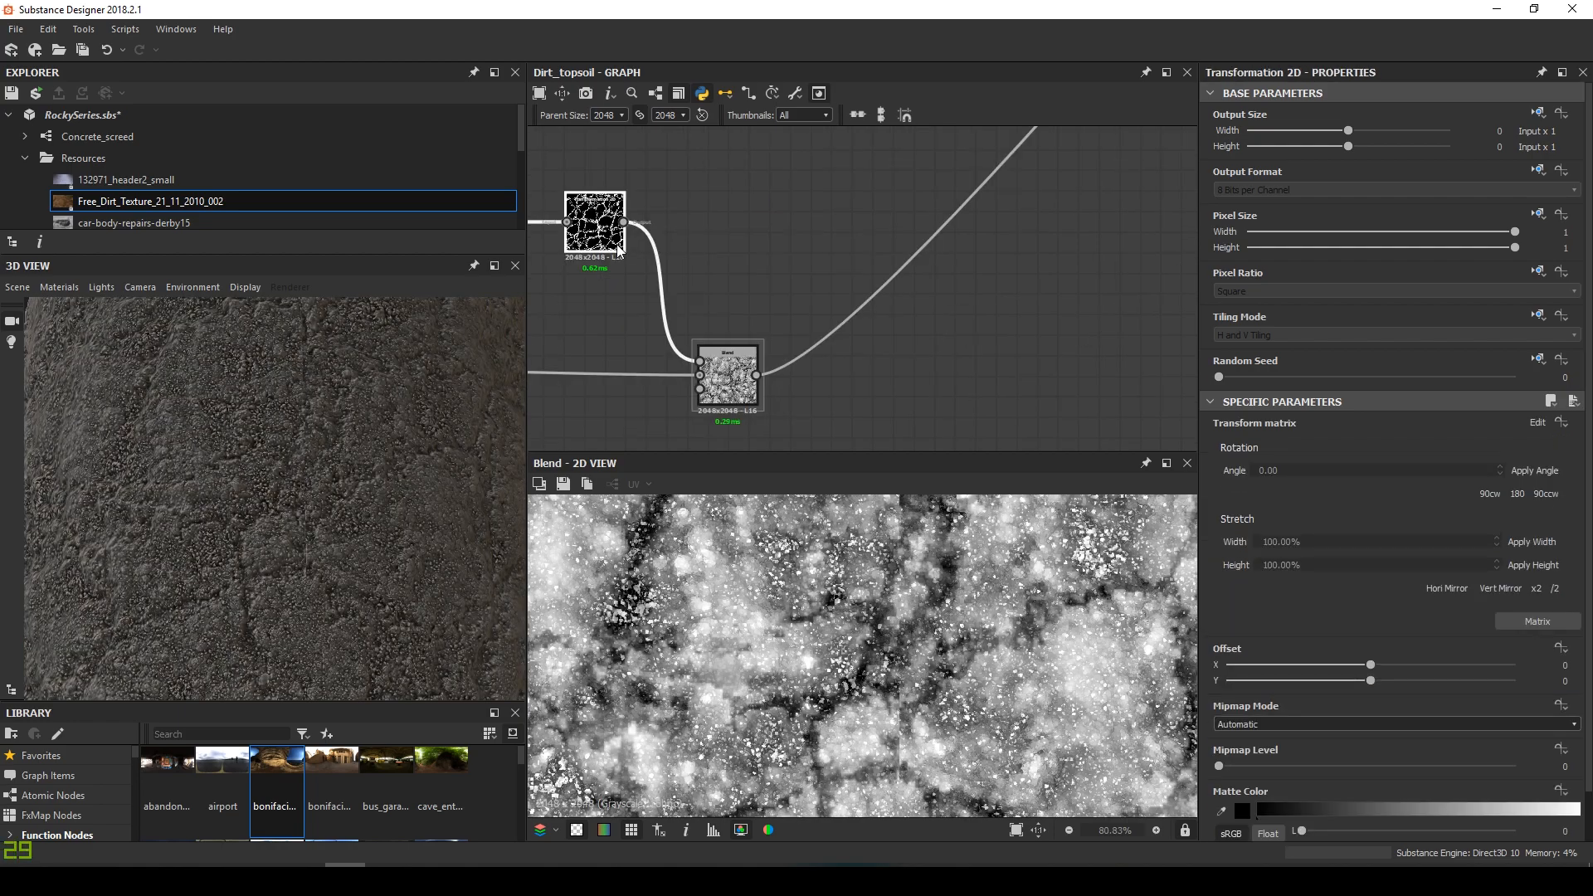
{"action": "key", "text": "space"}
{"action": "type", "text": "mak"}
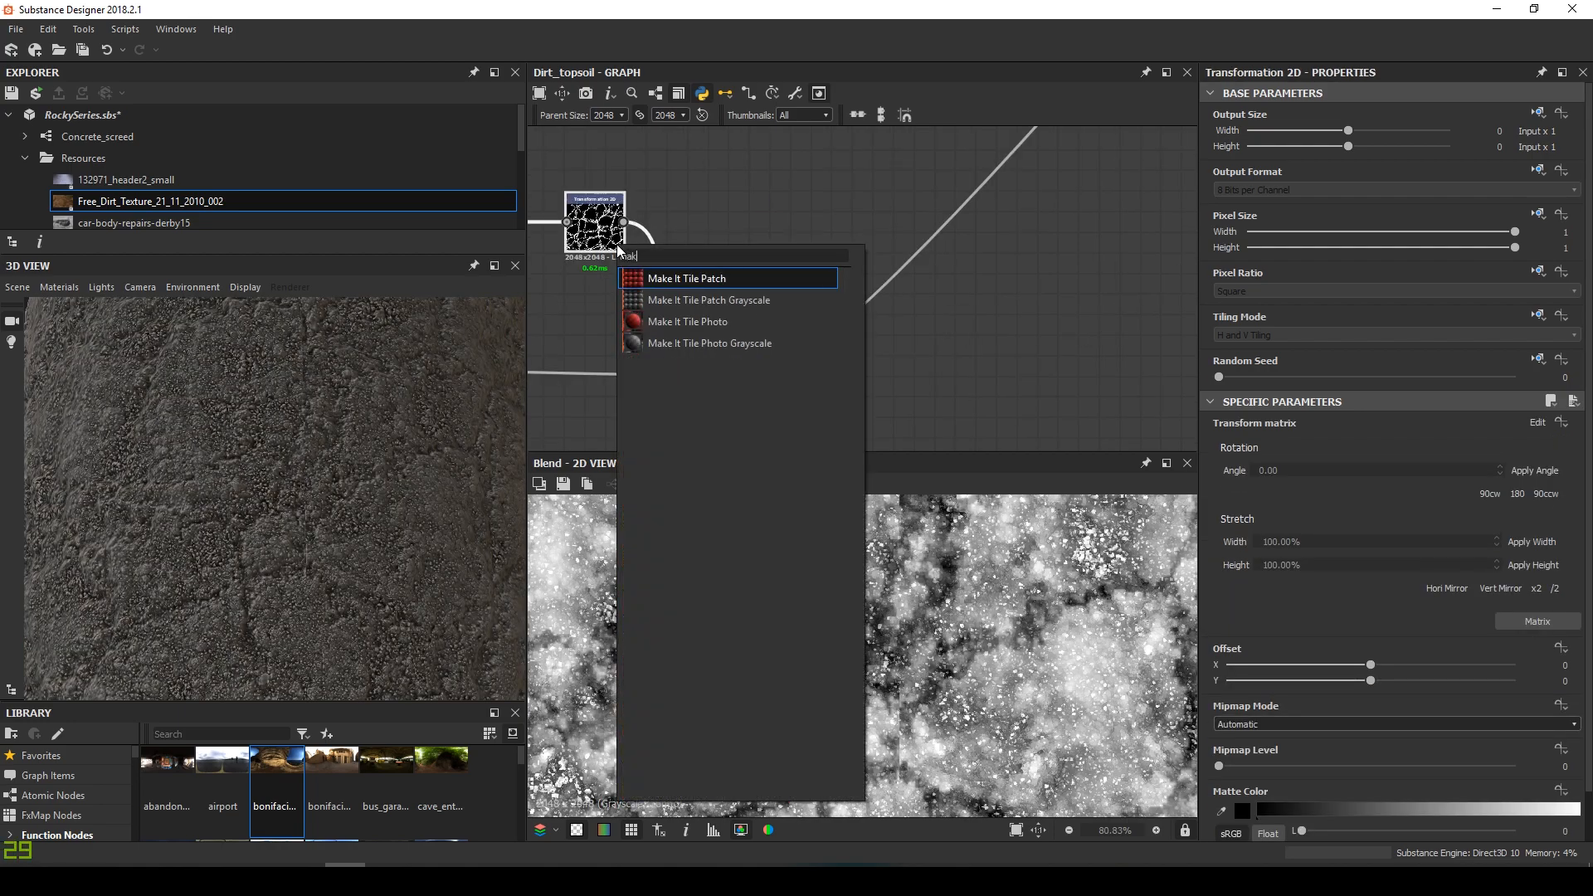
{"action": "key", "text": "Down"}
{"action": "key", "text": "Down"}
{"action": "key", "text": "Down"}
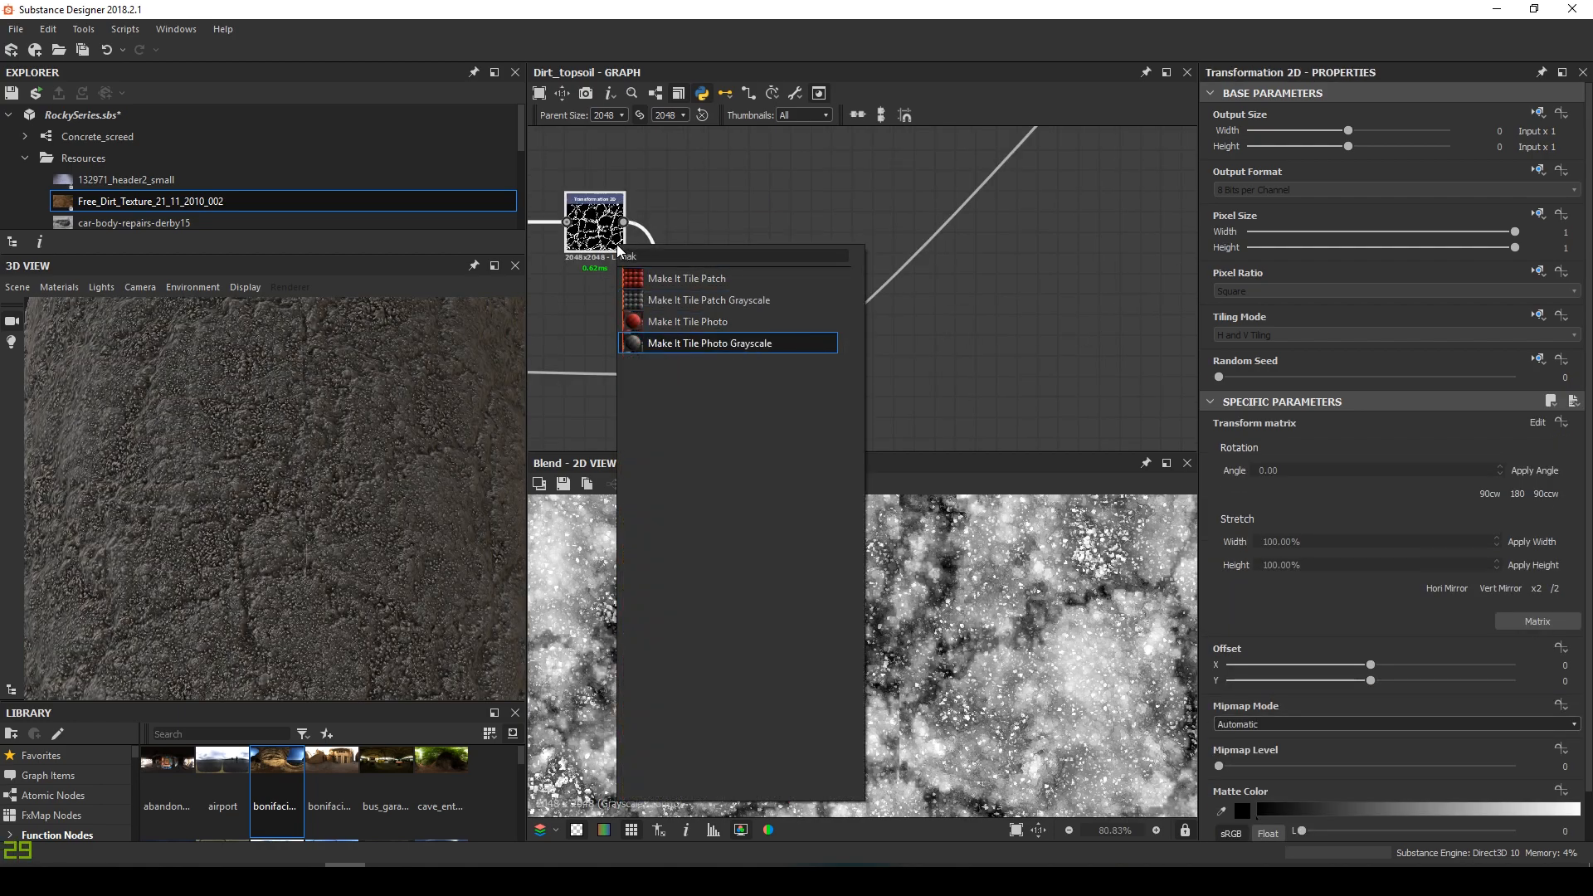
{"action": "key", "text": "Return"}
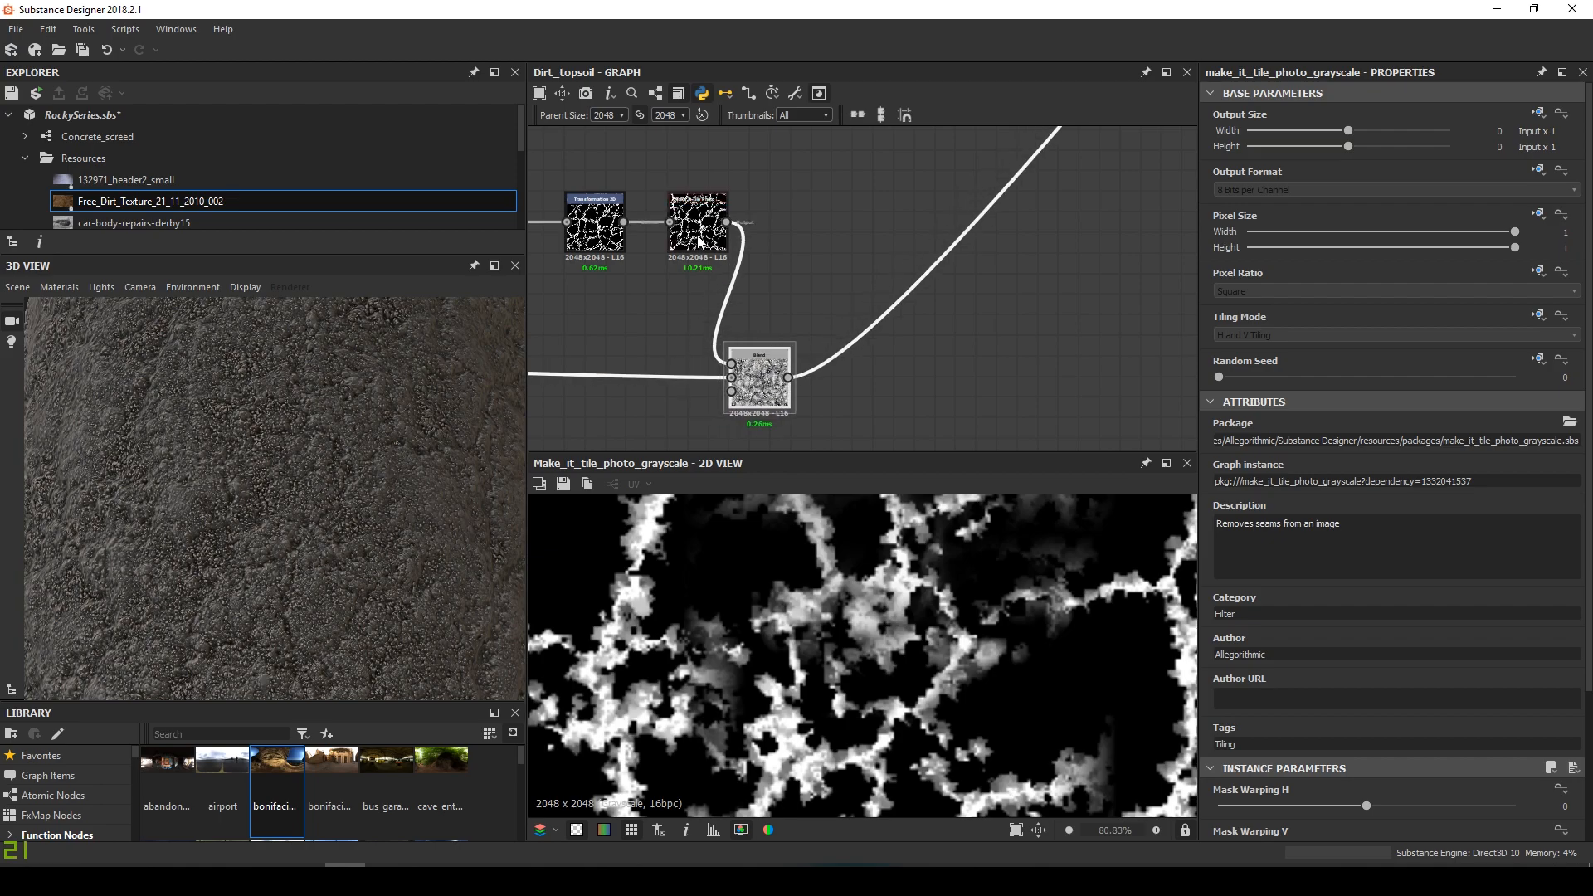
{"action": "left_click_drag", "start_coordinate": [700, 243], "coordinate": [695, 252]}
Toggle tiling in the 2D preview to check the new node's seams
{"action": "scroll", "coordinate": [838, 664], "scroll_direction": "down", "scroll_amount": 5}
{"action": "key", "text": "space"}
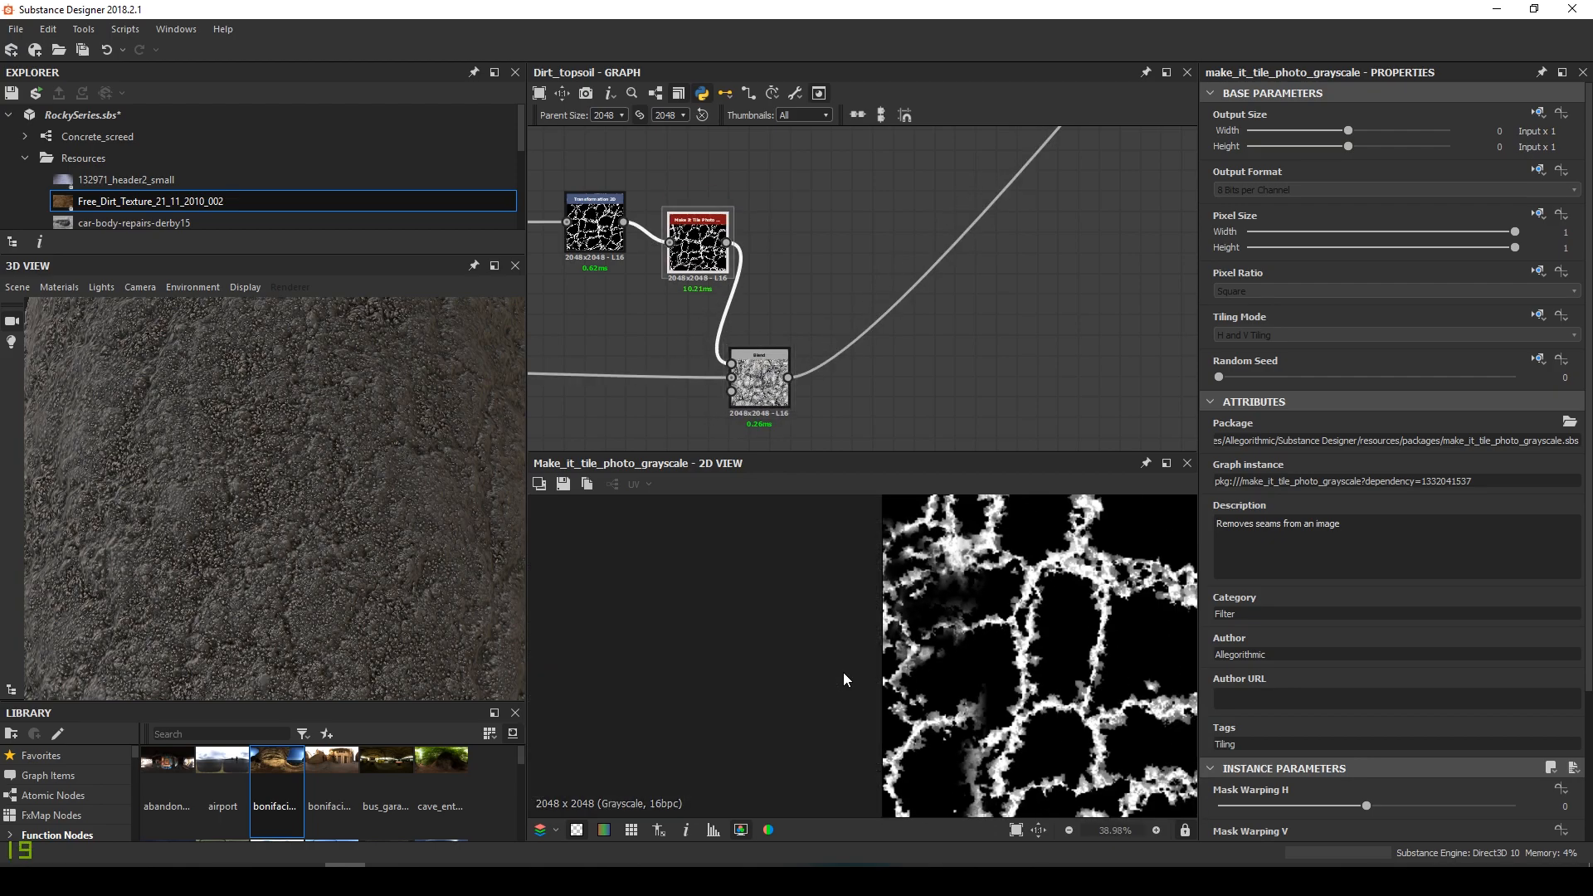
{"action": "middle_click_drag", "start_coordinate": [843, 668], "coordinate": [954, 676]}
{"action": "key", "text": "f"}
{"action": "key", "text": "space"}
{"action": "scroll", "coordinate": [575, 695], "scroll_direction": "up", "scroll_amount": 5}
{"action": "middle_click_drag", "start_coordinate": [552, 687], "coordinate": [690, 502]}
{"action": "key", "text": "space"}
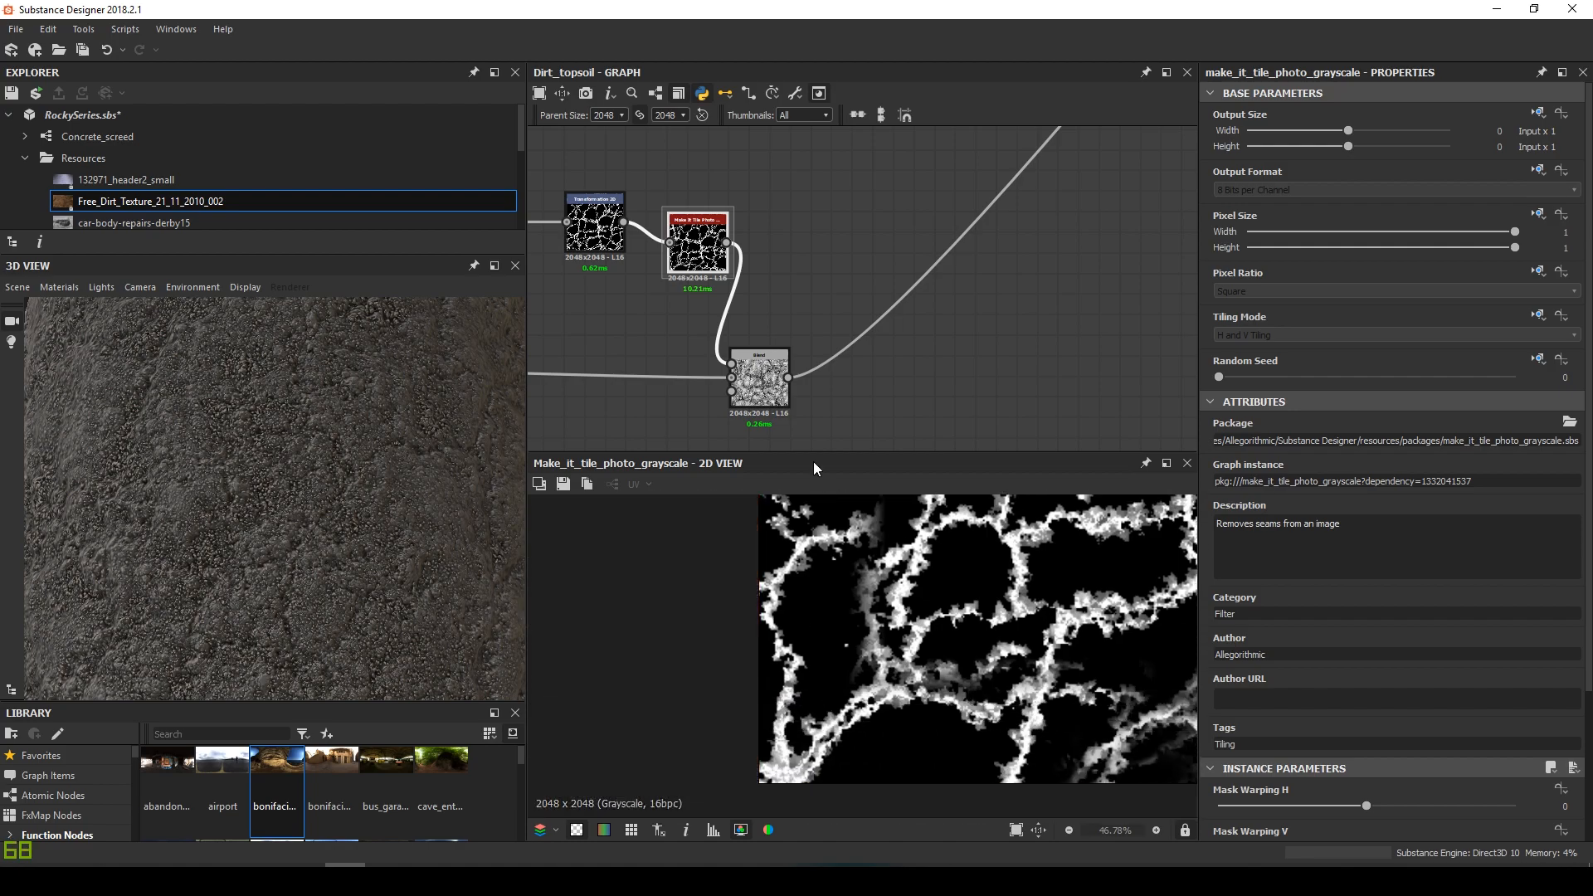
Show the crack Blend at opacity 0.5 on a Rounded Cube preview mesh
{"action": "double_click", "coordinate": [759, 380]}
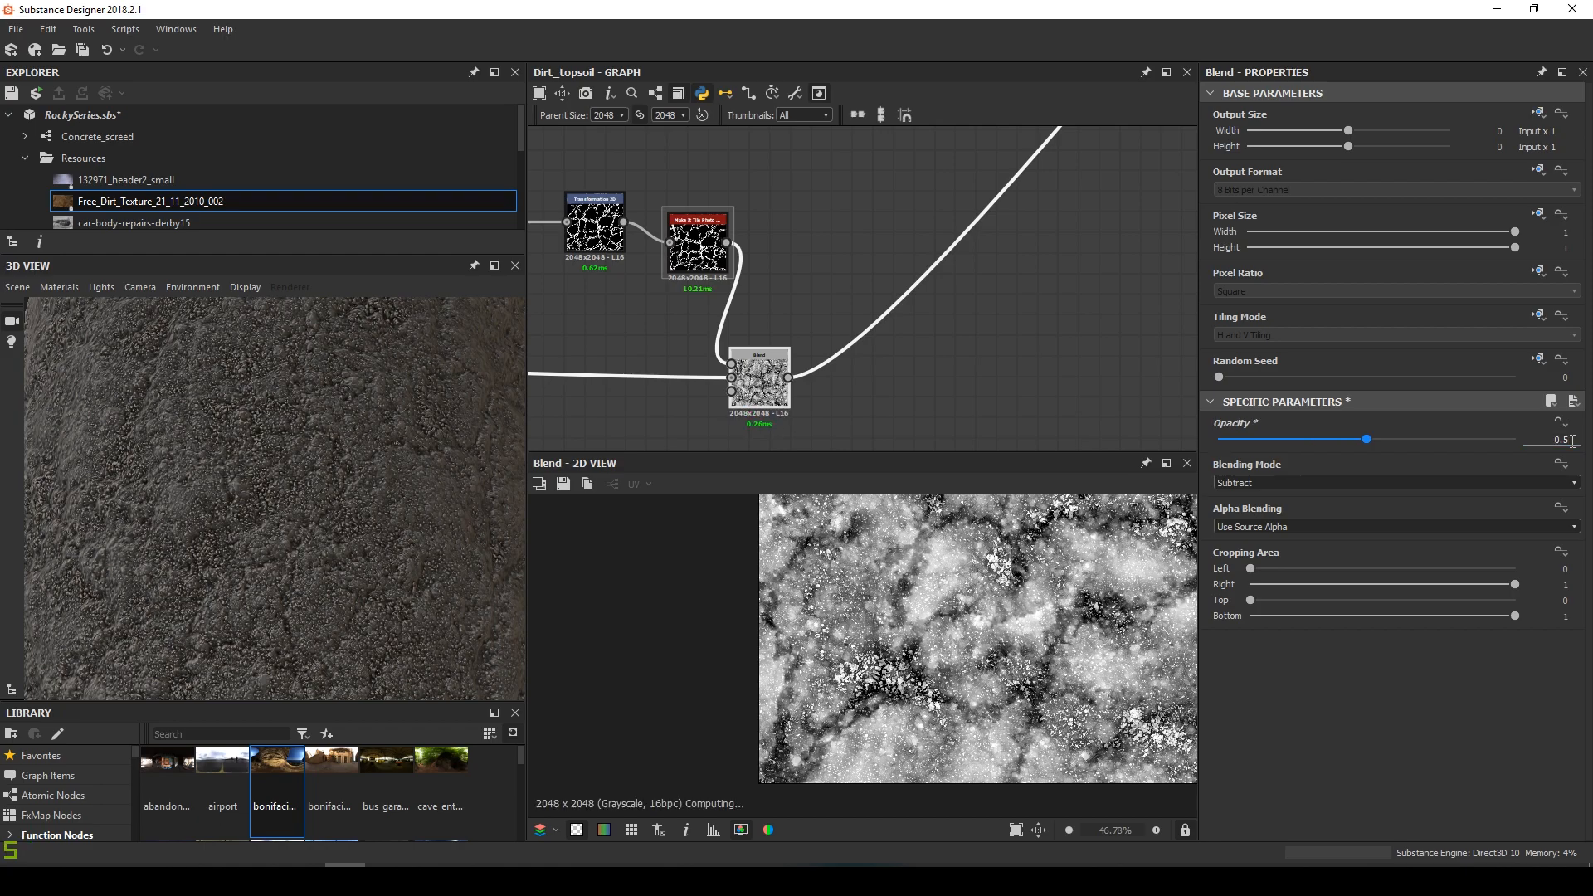
{"action": "left_click_drag", "start_coordinate": [401, 445], "coordinate": [219, 418]}
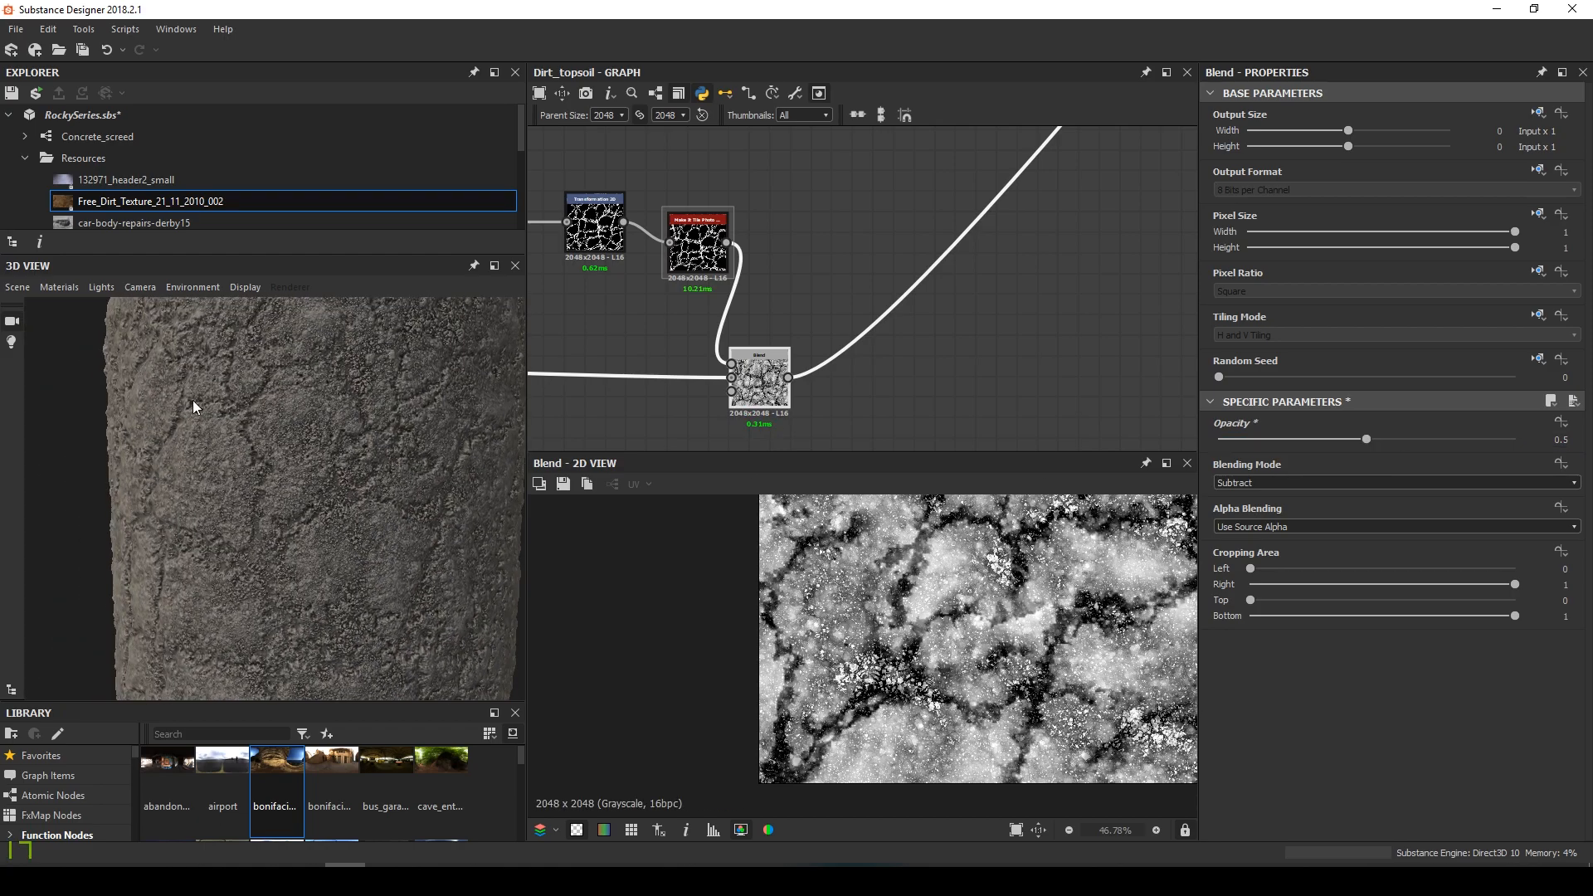
{"action": "left_click", "coordinate": [42, 287]}
{"action": "left_click", "coordinate": [78, 488]}
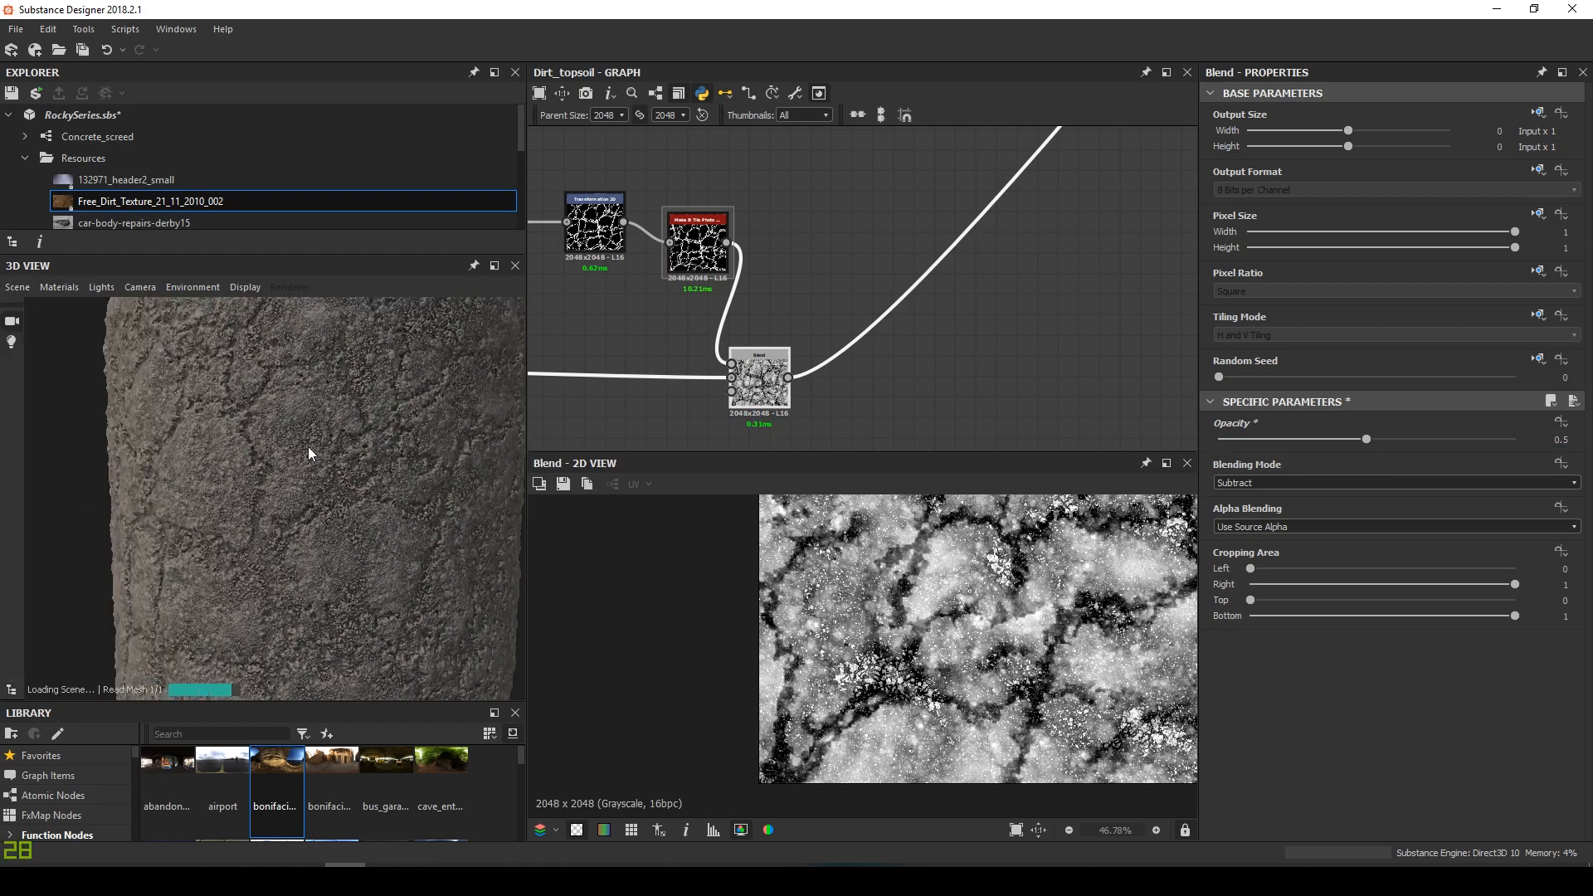
{"action": "left_click_drag", "start_coordinate": [252, 461], "coordinate": [398, 423]}
Group the upper crack node chain in a frame titled Cracks
{"action": "scroll", "coordinate": [873, 223], "scroll_direction": "down", "scroll_amount": 2}
{"action": "middle_click_drag", "start_coordinate": [849, 322], "coordinate": [953, 340]}
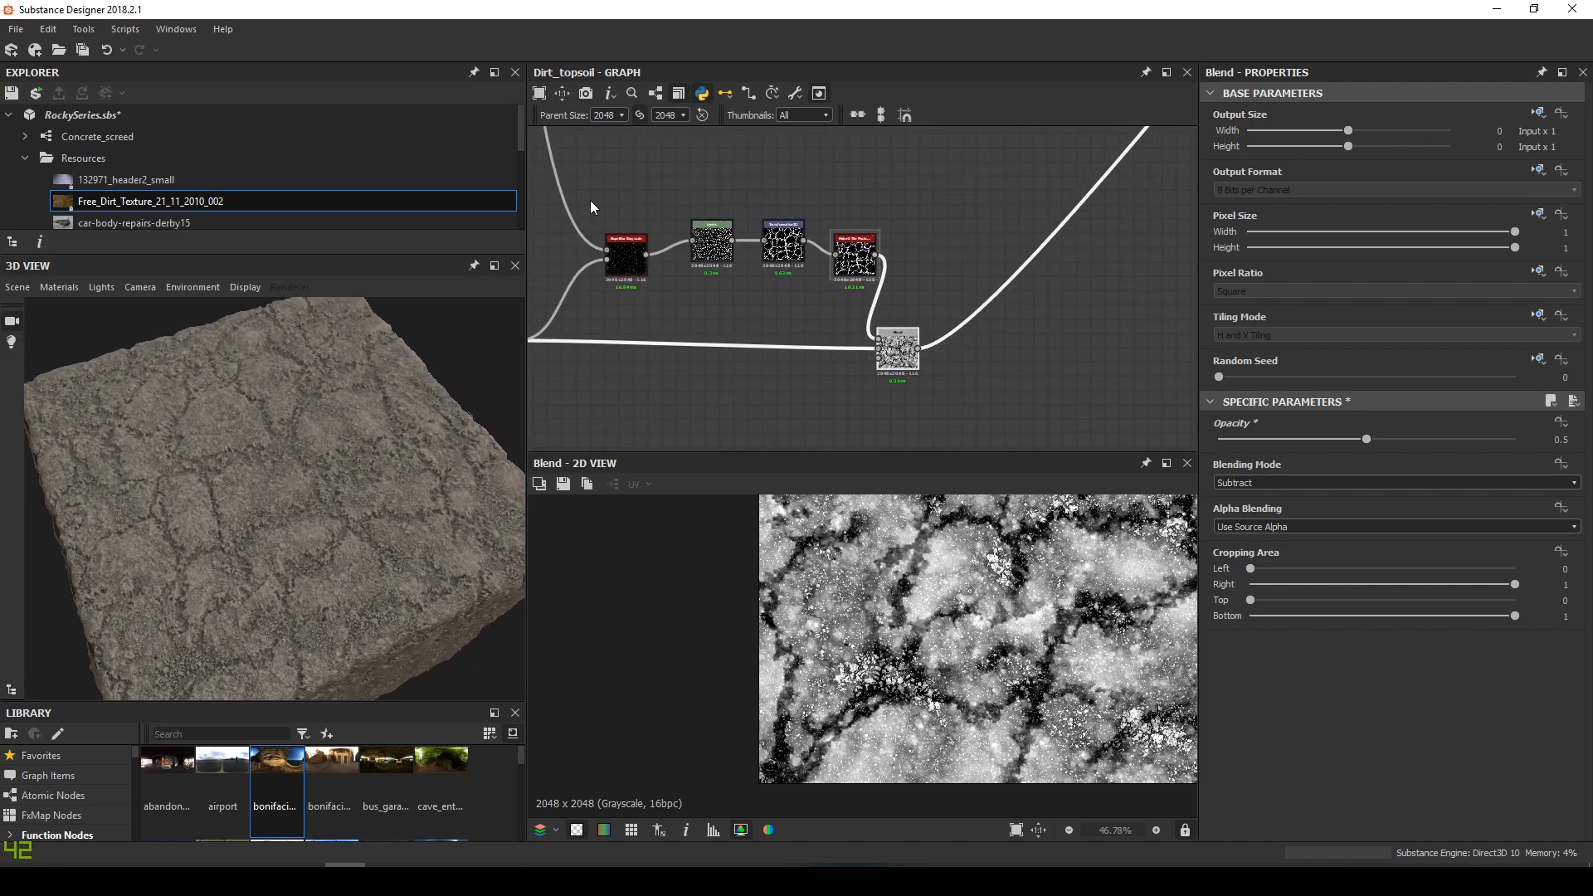
{"action": "scroll", "coordinate": [645, 204], "scroll_direction": "up", "scroll_amount": 3}
{"action": "scroll", "coordinate": [634, 195], "scroll_direction": "down", "scroll_amount": 3}
{"action": "left_click_drag", "start_coordinate": [629, 177], "coordinate": [940, 355]}
{"action": "middle_click_drag", "start_coordinate": [718, 207], "coordinate": [1003, 471]}
{"action": "scroll", "coordinate": [784, 270], "scroll_direction": "down", "scroll_amount": 2}
{"action": "middle_click_drag", "start_coordinate": [780, 253], "coordinate": [772, 298]}
{"action": "scroll", "coordinate": [763, 282], "scroll_direction": "down", "scroll_amount": 2}
{"action": "scroll", "coordinate": [680, 220], "scroll_direction": "up", "scroll_amount": 3}
{"action": "left_click_drag", "start_coordinate": [620, 178], "coordinate": [933, 315]}
{"action": "right_click", "coordinate": [835, 216]}
{"action": "left_click", "coordinate": [923, 322]}
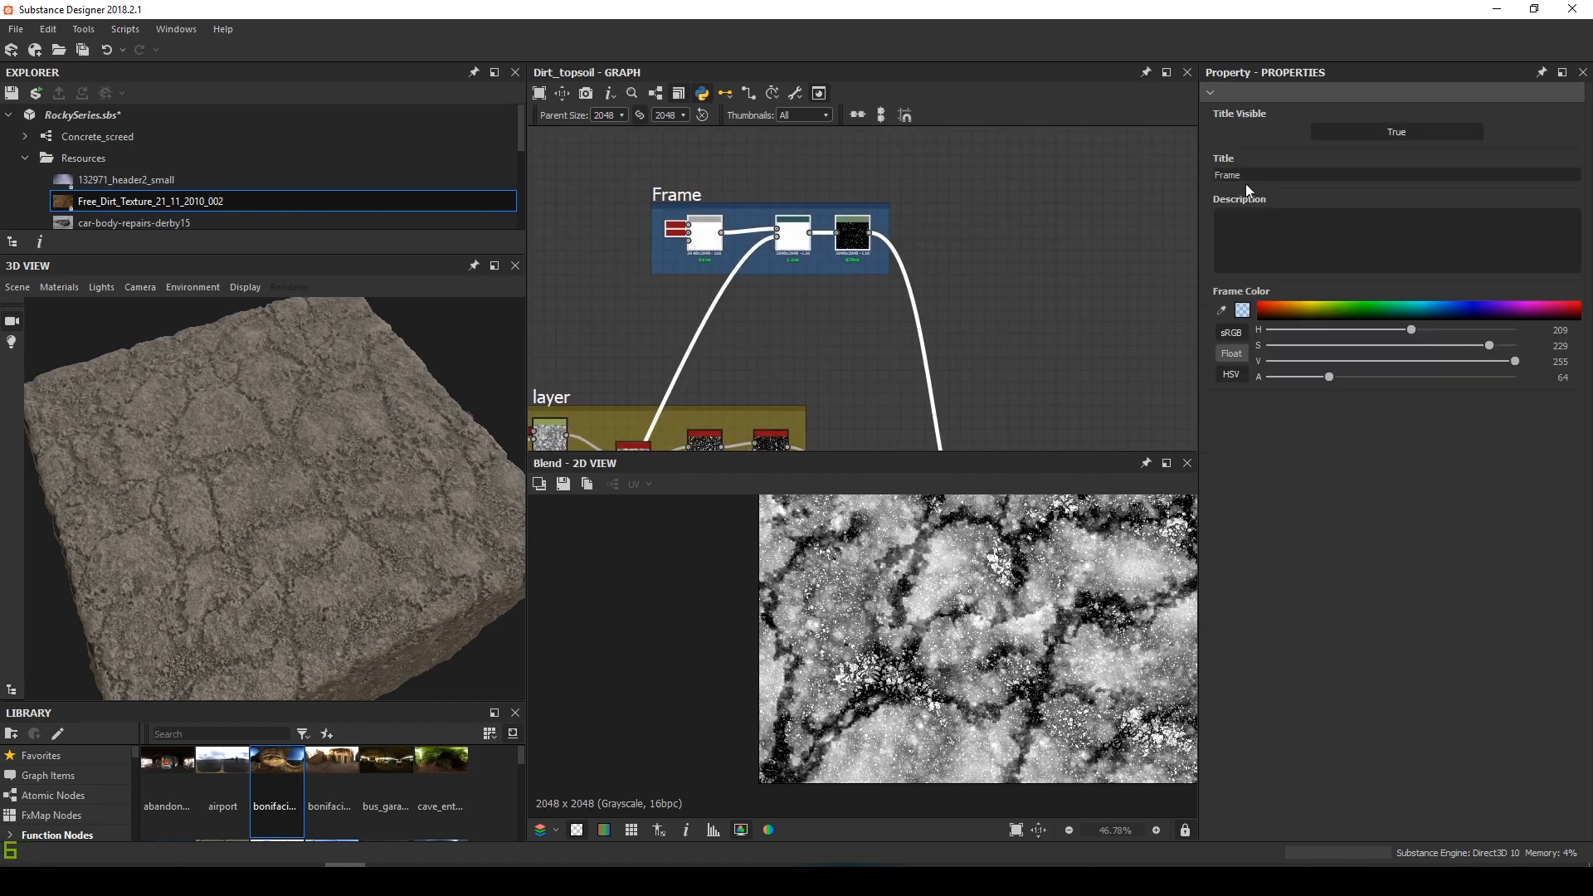
{"action": "type", "text": "Cracks"}
{"action": "key", "text": "Return"}
Add a new Blend node after the crack Blend and move it up and right
{"action": "left_click_drag", "start_coordinate": [484, 512], "coordinate": [444, 473]}
{"action": "scroll", "coordinate": [841, 336], "scroll_direction": "down", "scroll_amount": 4}
{"action": "middle_click_drag", "start_coordinate": [843, 338], "coordinate": [663, 183]}
{"action": "scroll", "coordinate": [739, 334], "scroll_direction": "up", "scroll_amount": 3}
{"action": "middle_click_drag", "start_coordinate": [739, 335], "coordinate": [683, 300]}
{"action": "left_click", "coordinate": [768, 368]}
{"action": "key", "text": "space"}
{"action": "left_click", "coordinate": [812, 392]}
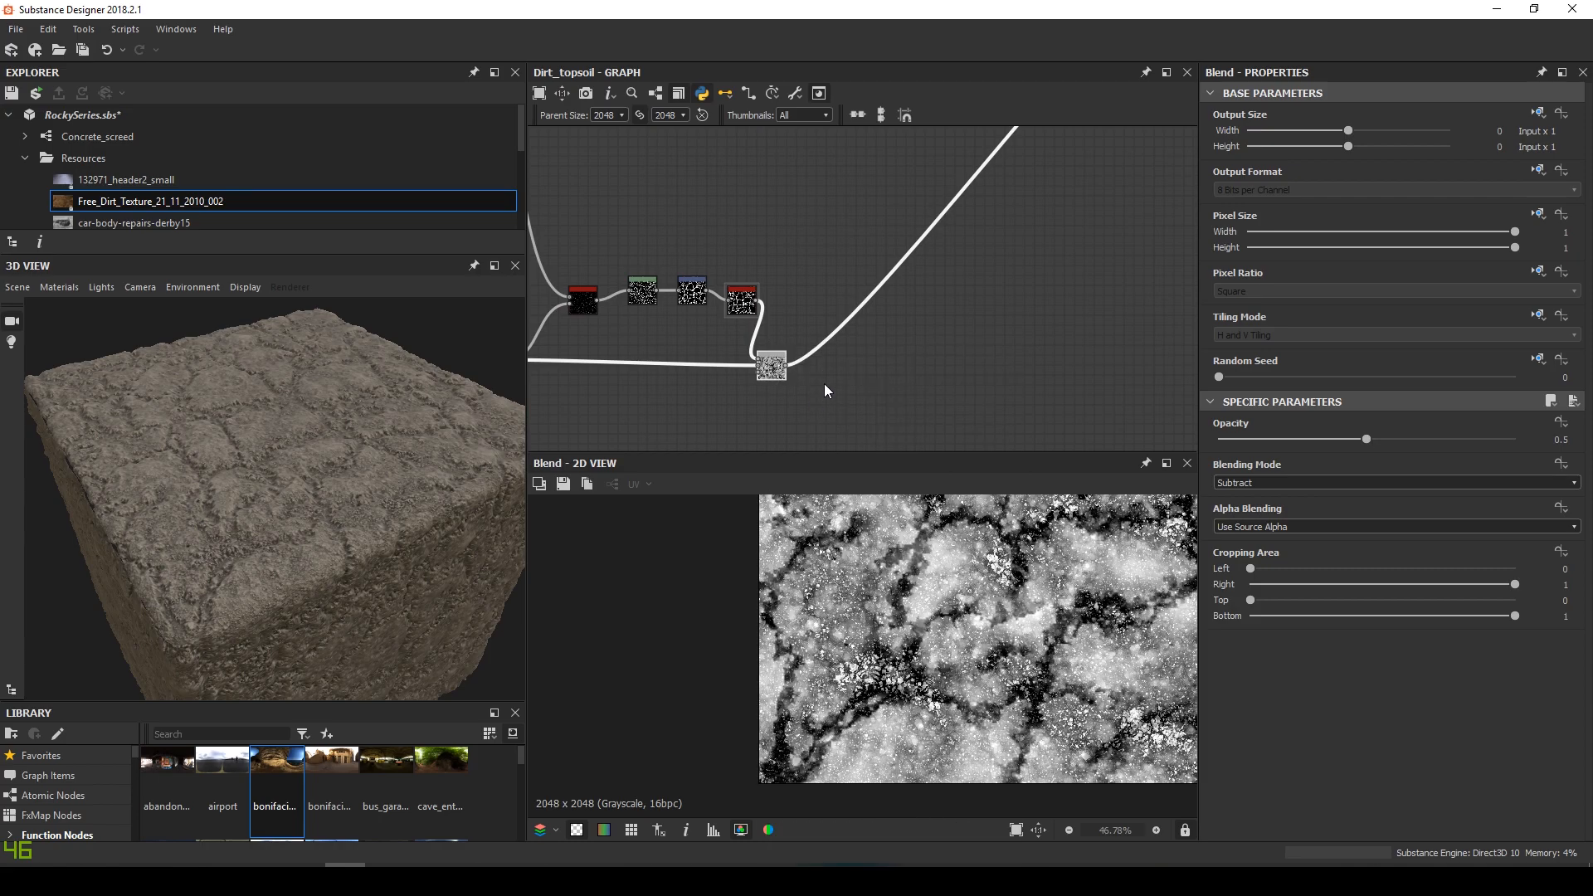
{"action": "left_click_drag", "start_coordinate": [827, 373], "coordinate": [906, 301]}
Set the new Blend to Subtract at 0.6 opacity and wire Slope Blur Grayscale into its top input
{"action": "left_click", "coordinate": [1282, 482]}
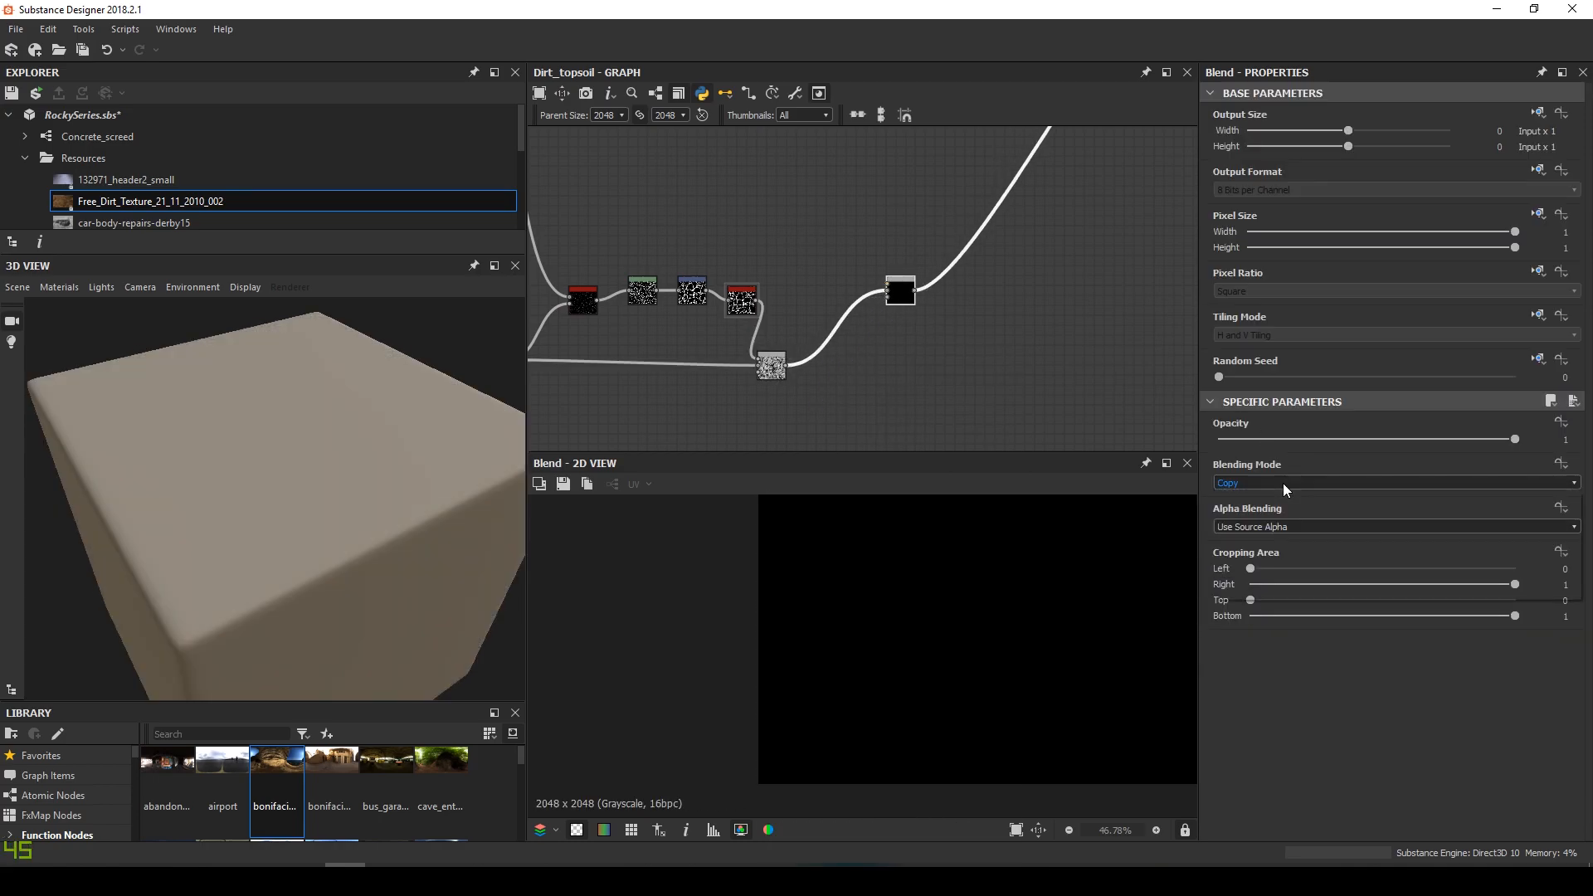
{"action": "left_click", "coordinate": [1251, 521]}
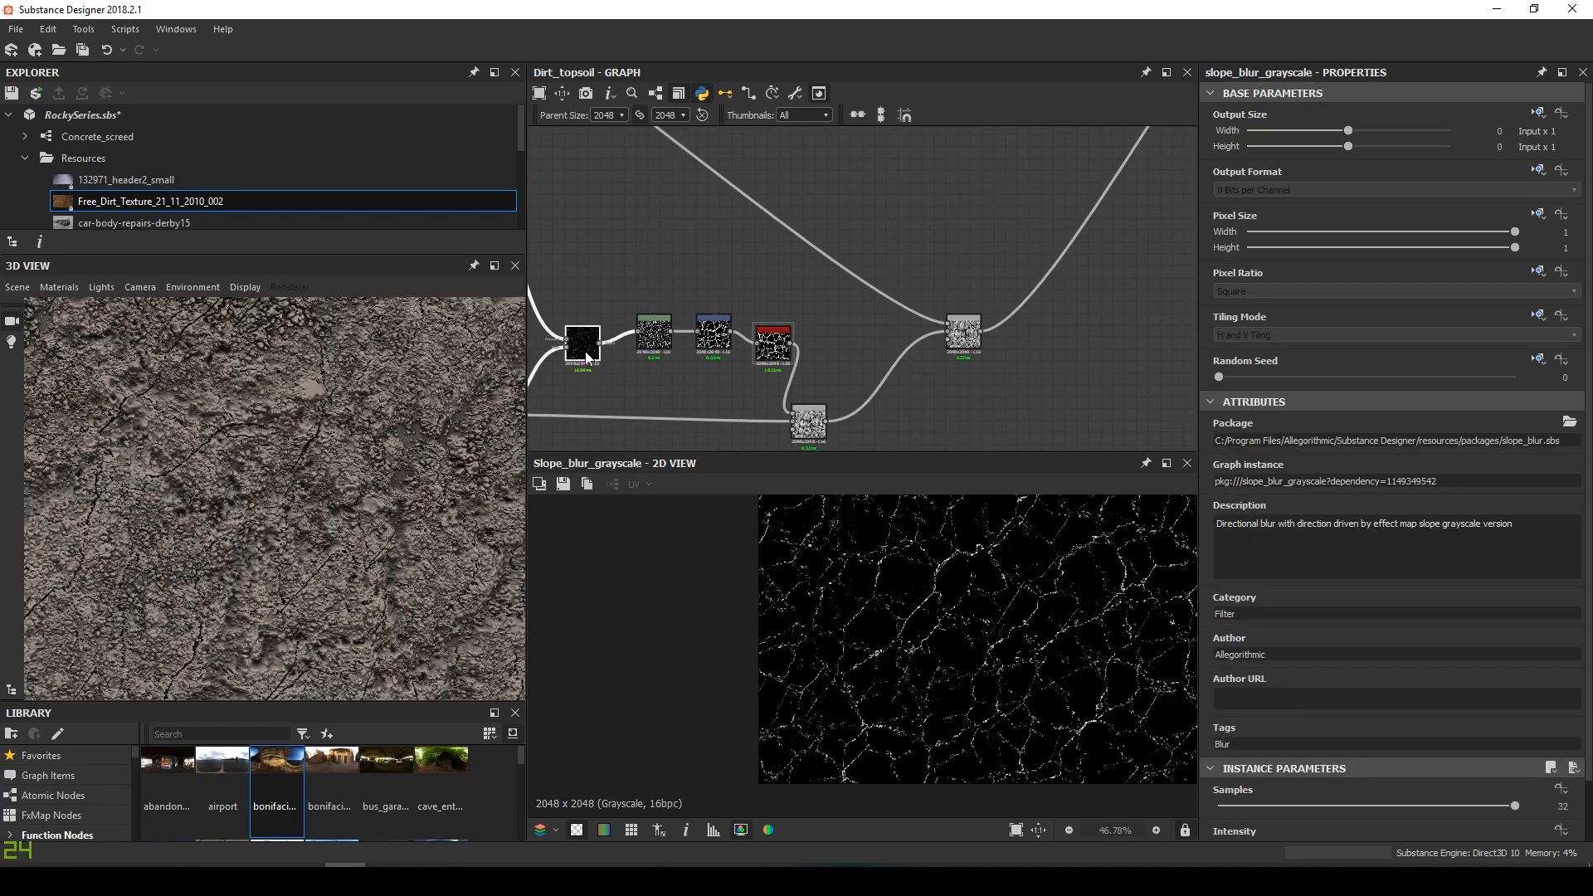
{"action": "left_click_drag", "start_coordinate": [584, 356], "coordinate": [589, 297]}
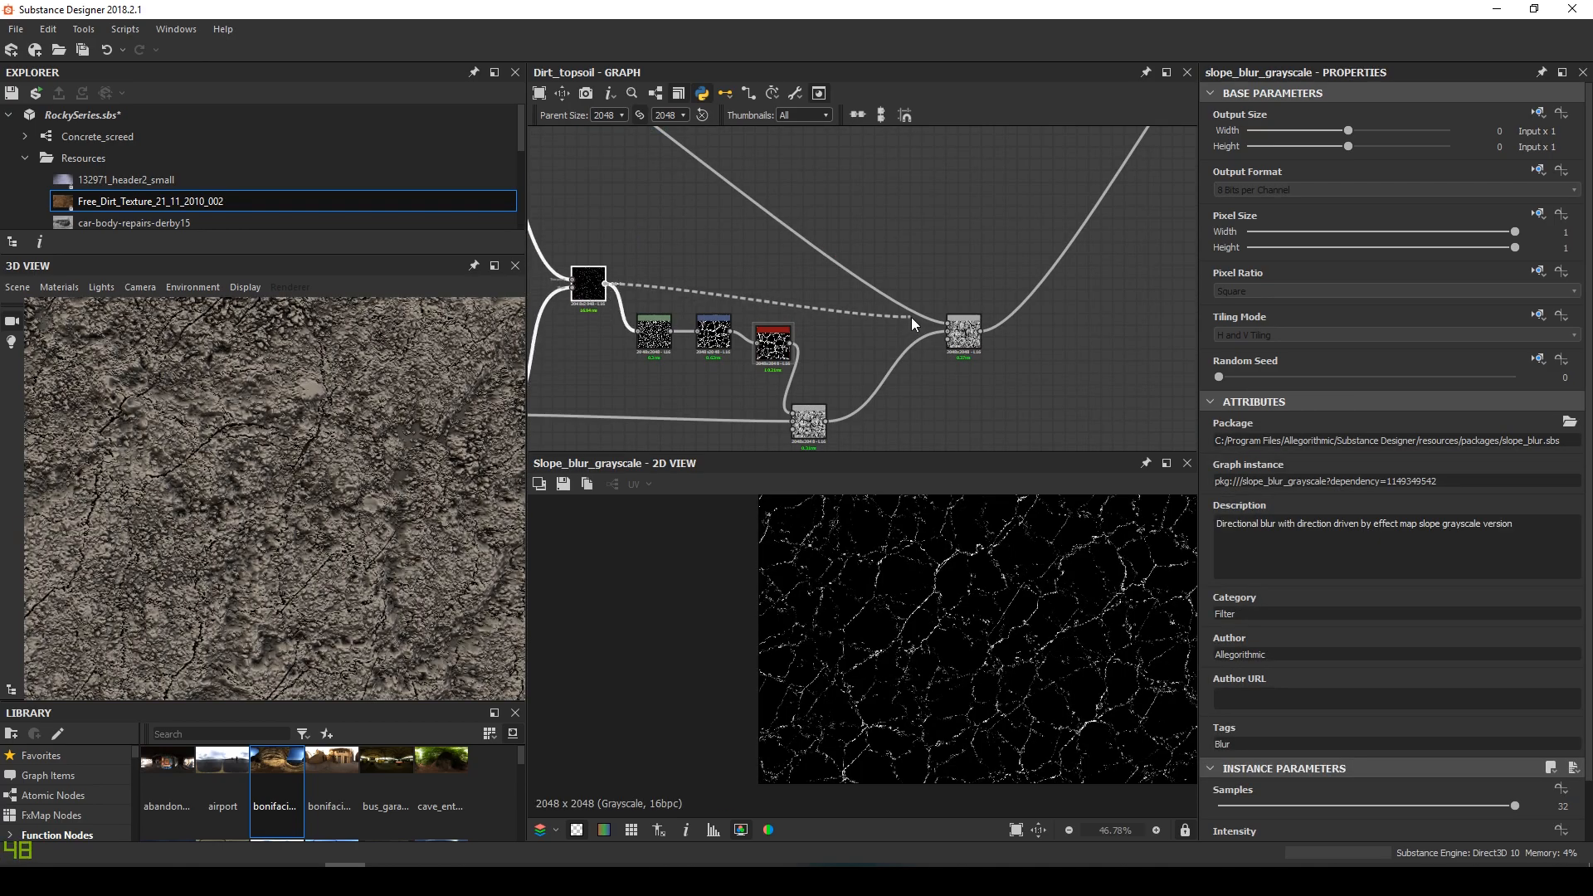
{"action": "left_click_drag", "start_coordinate": [963, 326], "coordinate": [962, 325]}
Orbit the 3D preview and pan the graph to check the deeper cube cracks
{"action": "left_click_drag", "start_coordinate": [325, 442], "coordinate": [390, 378]}
{"action": "left_click", "coordinate": [816, 217]}
{"action": "left_click_drag", "start_coordinate": [398, 609], "coordinate": [350, 519]}
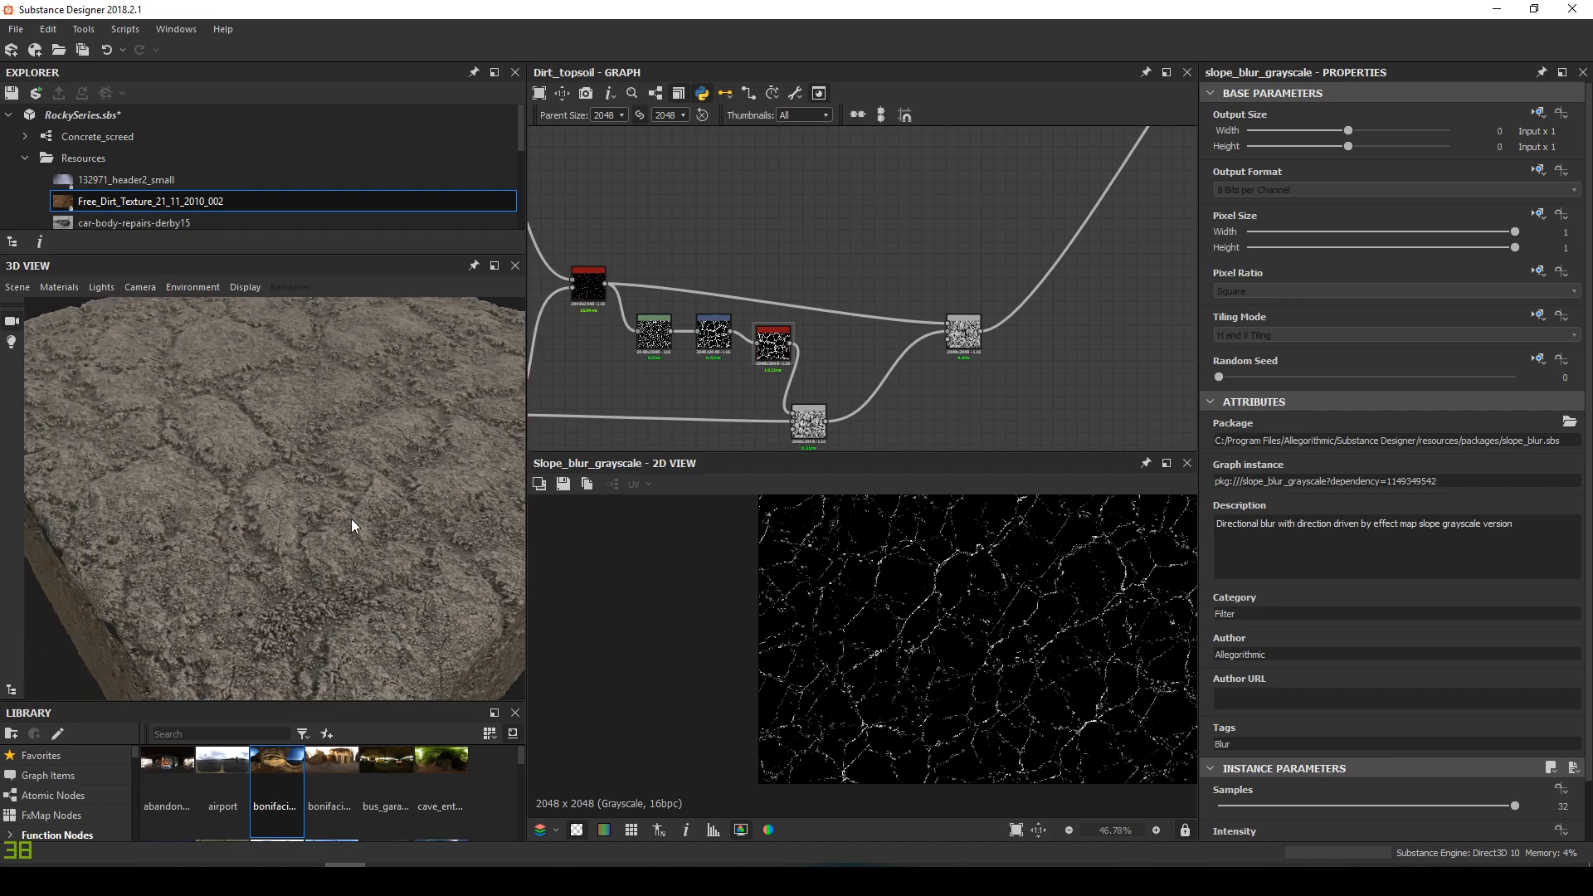
{"action": "scroll", "coordinate": [351, 520], "scroll_direction": "up", "scroll_amount": 3}
{"action": "scroll", "coordinate": [812, 403], "scroll_direction": "down", "scroll_amount": 2}
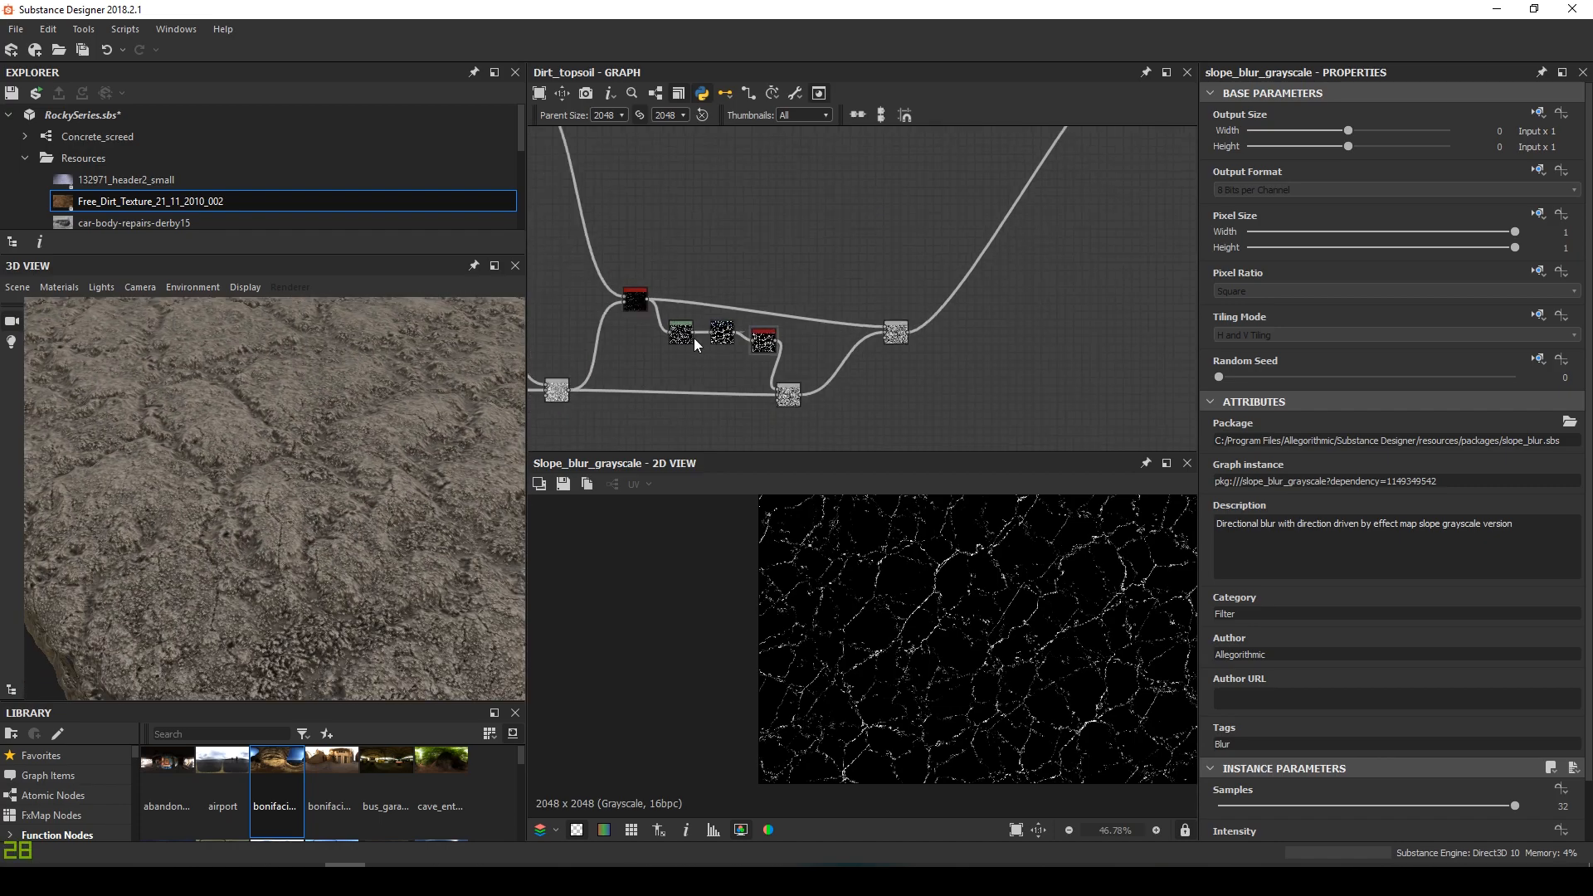
{"action": "middle_click_drag", "start_coordinate": [715, 337], "coordinate": [780, 321]}
{"action": "scroll", "coordinate": [77, 207], "scroll_direction": "down", "scroll_amount": 5}
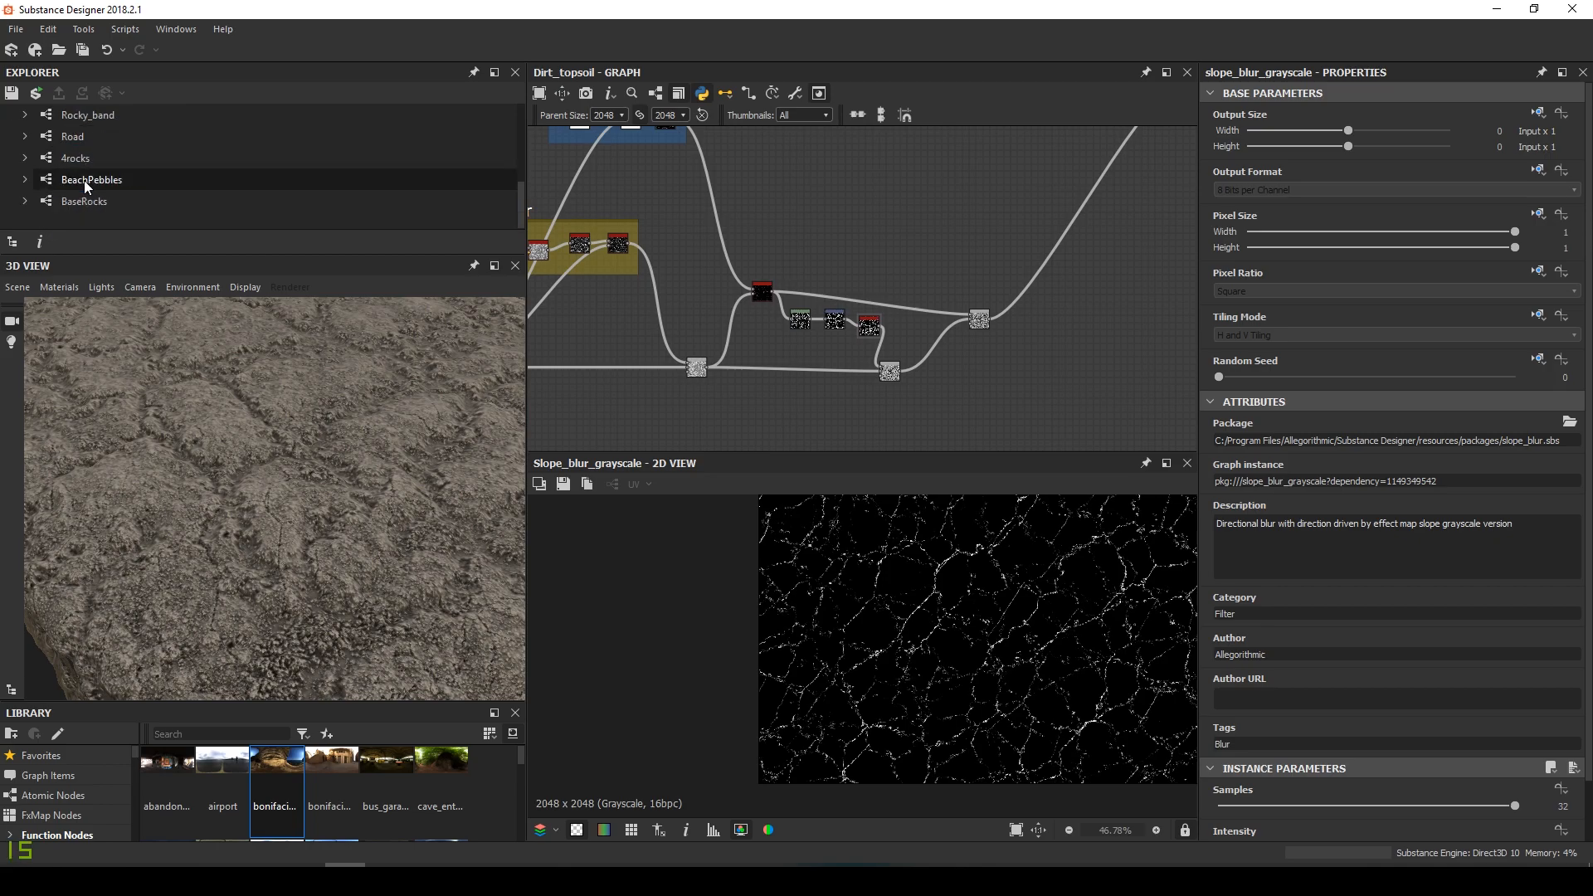
{"action": "scroll", "coordinate": [84, 186], "scroll_direction": "up", "scroll_amount": 5}
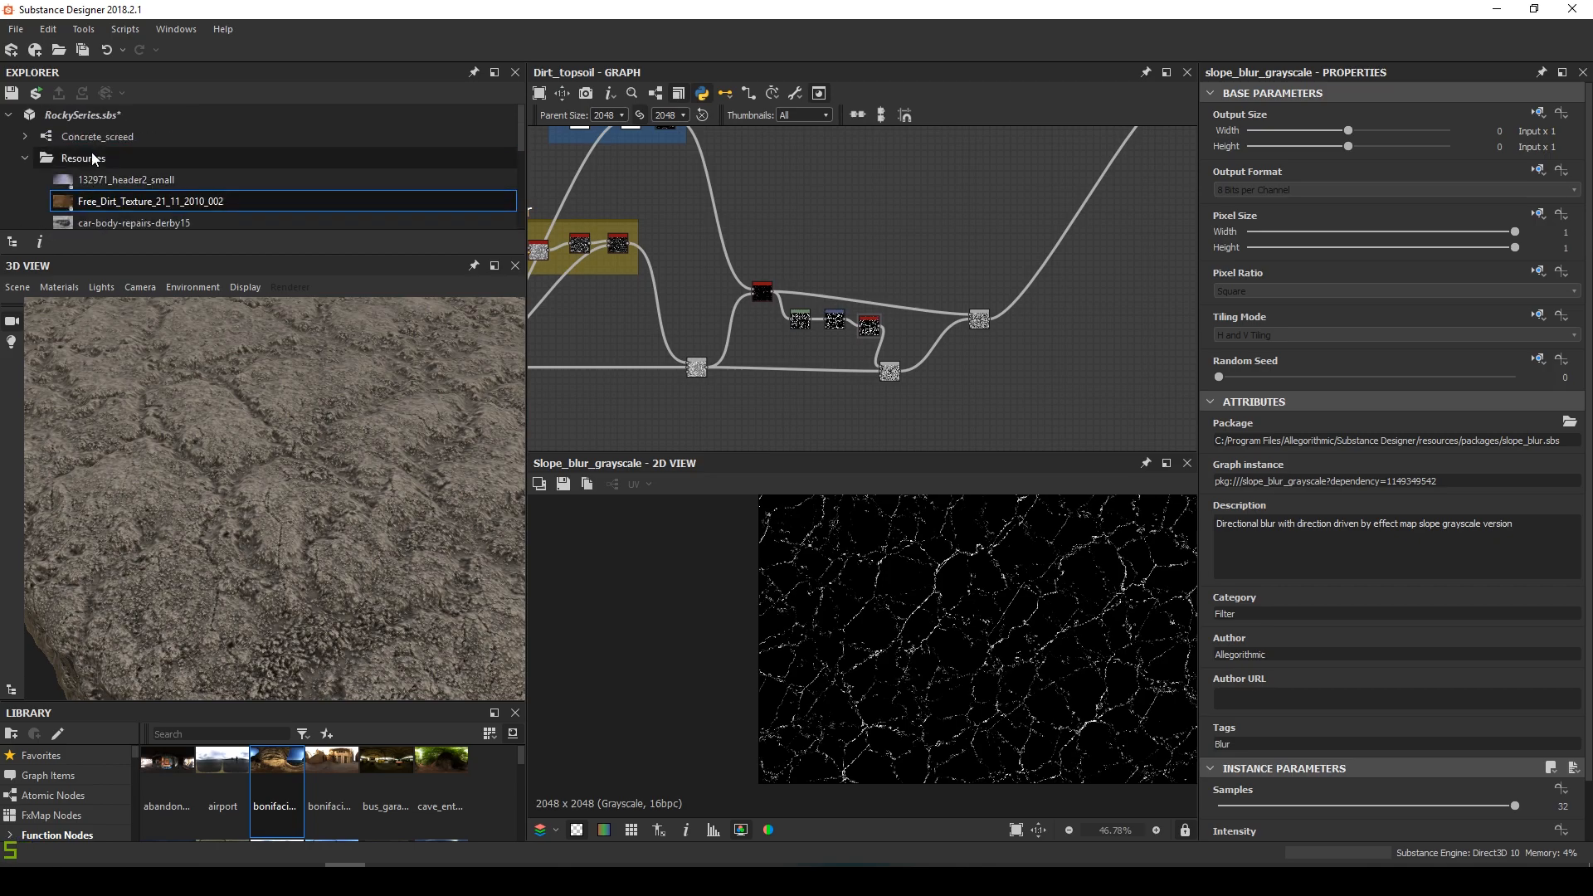
Load DeteDirectionalWarp.sbsar from Recent Packages and drop a DeteDirectionalWarp node into the graph
{"action": "left_click", "coordinate": [14, 33]}
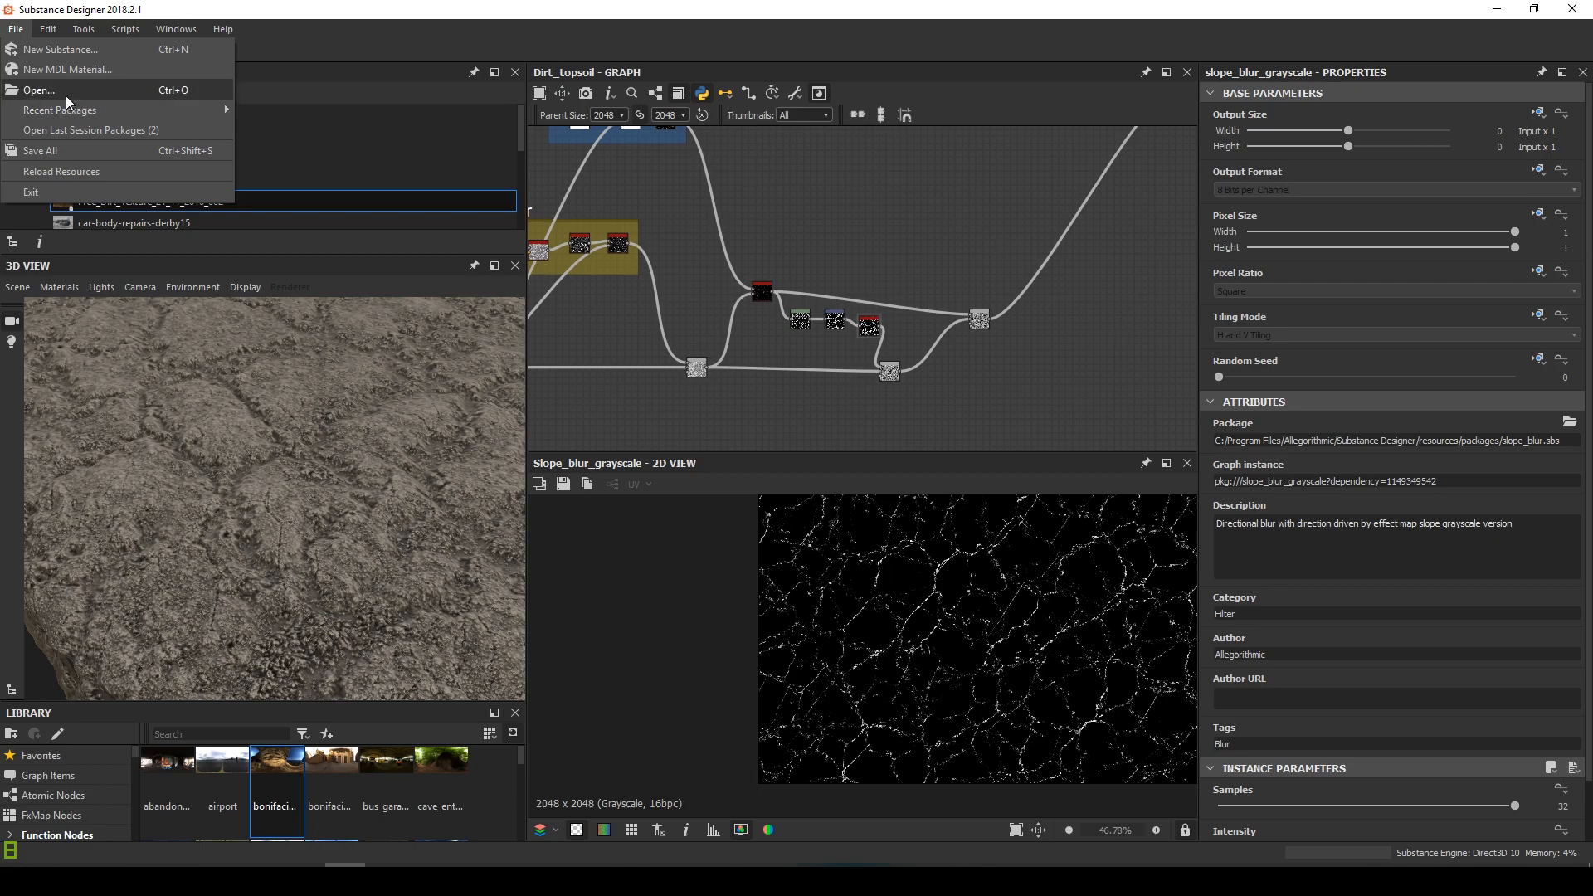
{"action": "mouse_move", "coordinate": [224, 106]}
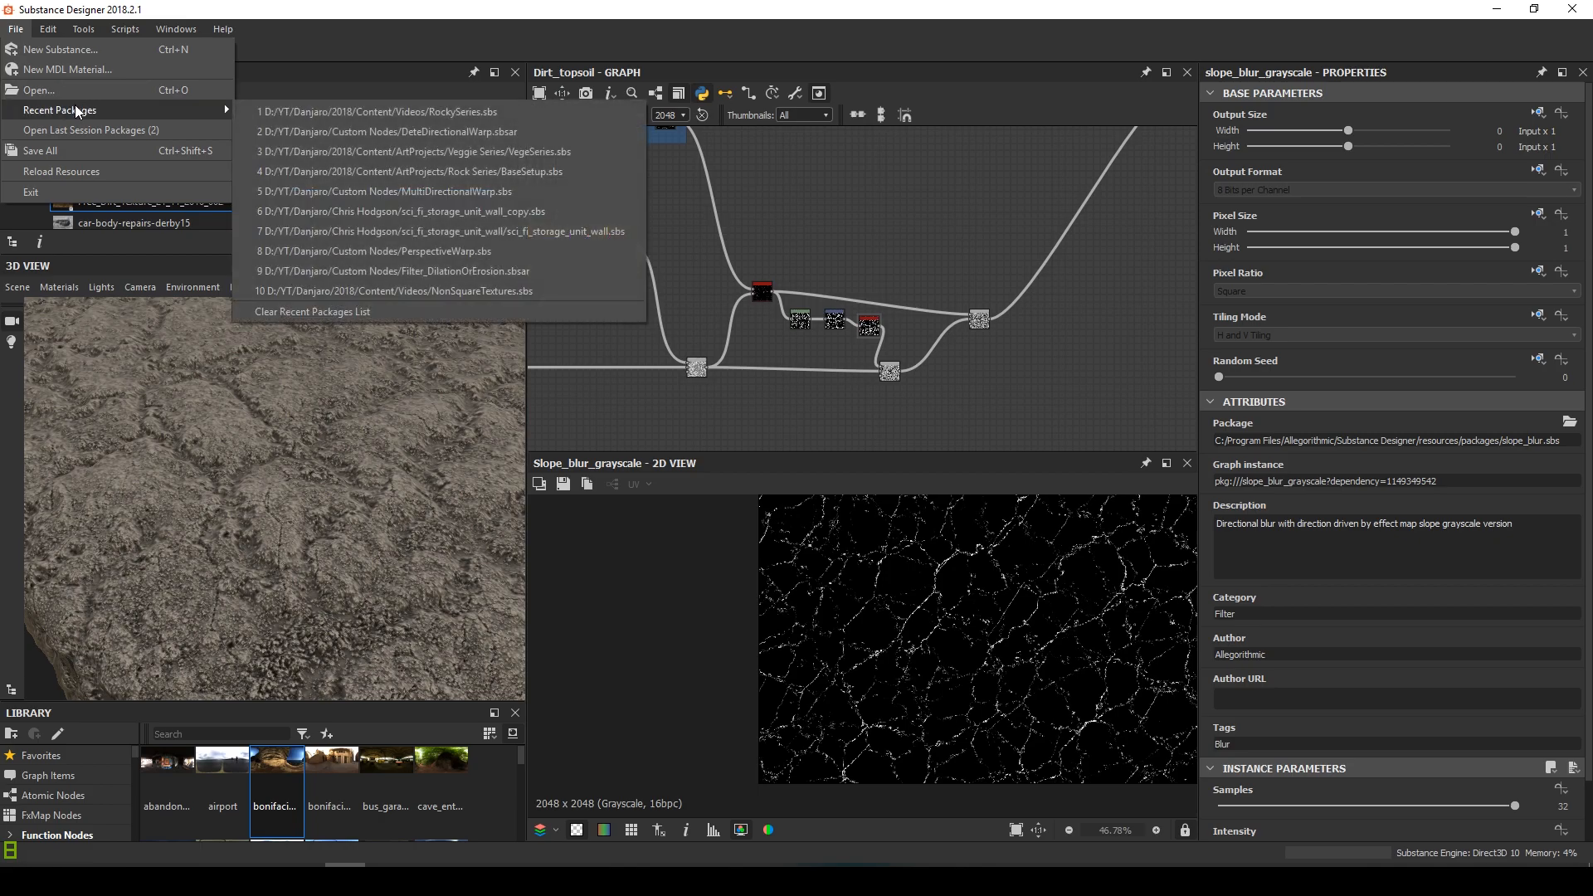
{"action": "left_click", "coordinate": [525, 131]}
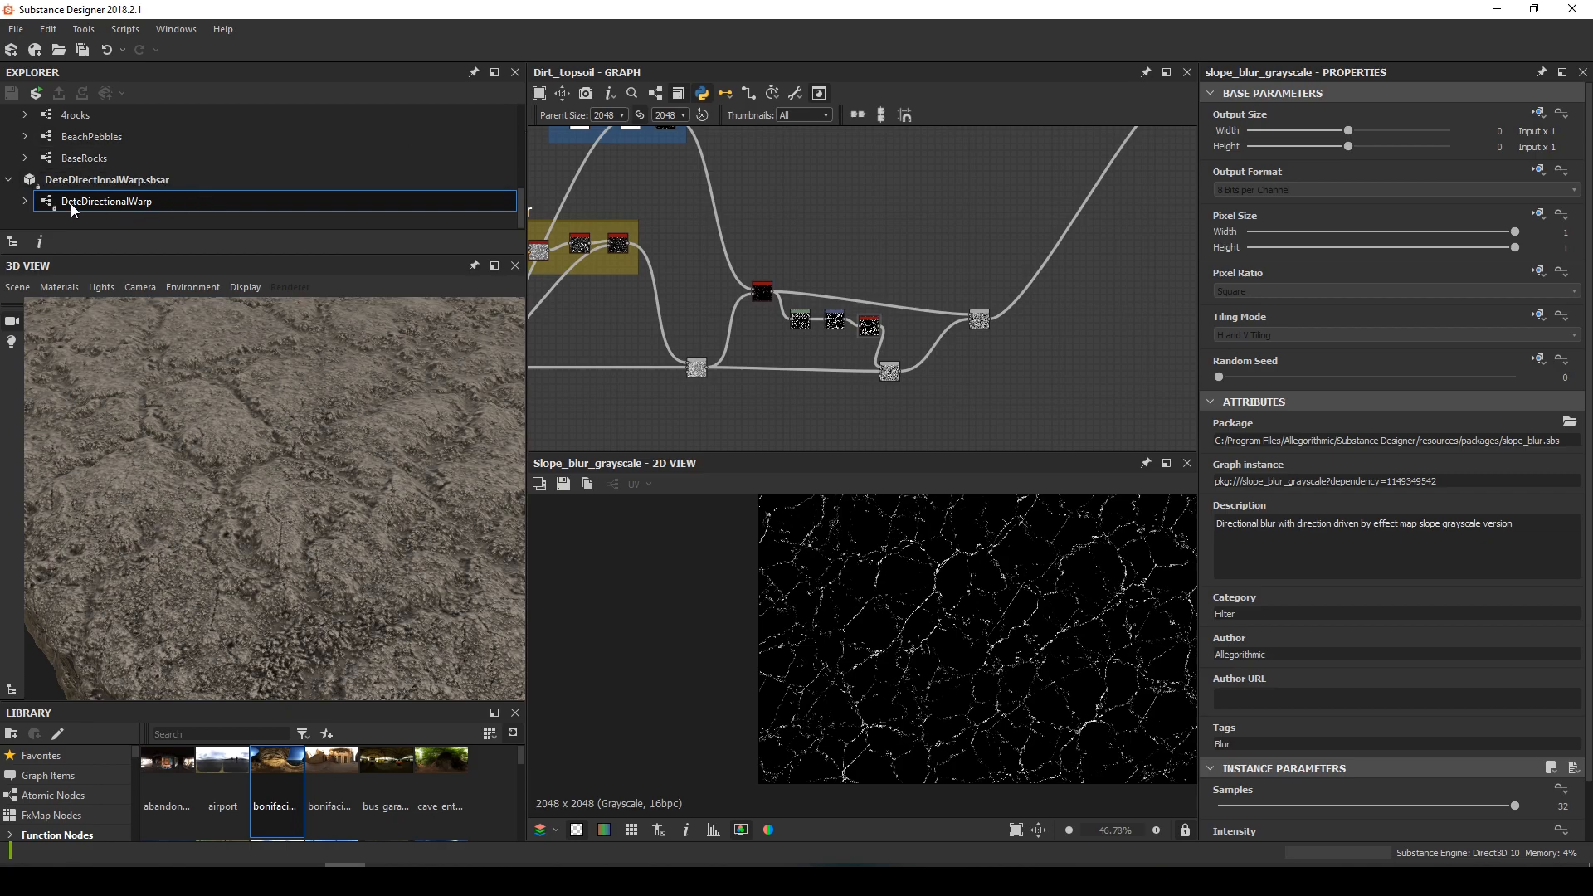
{"action": "left_click_drag", "start_coordinate": [725, 242], "coordinate": [911, 277]}
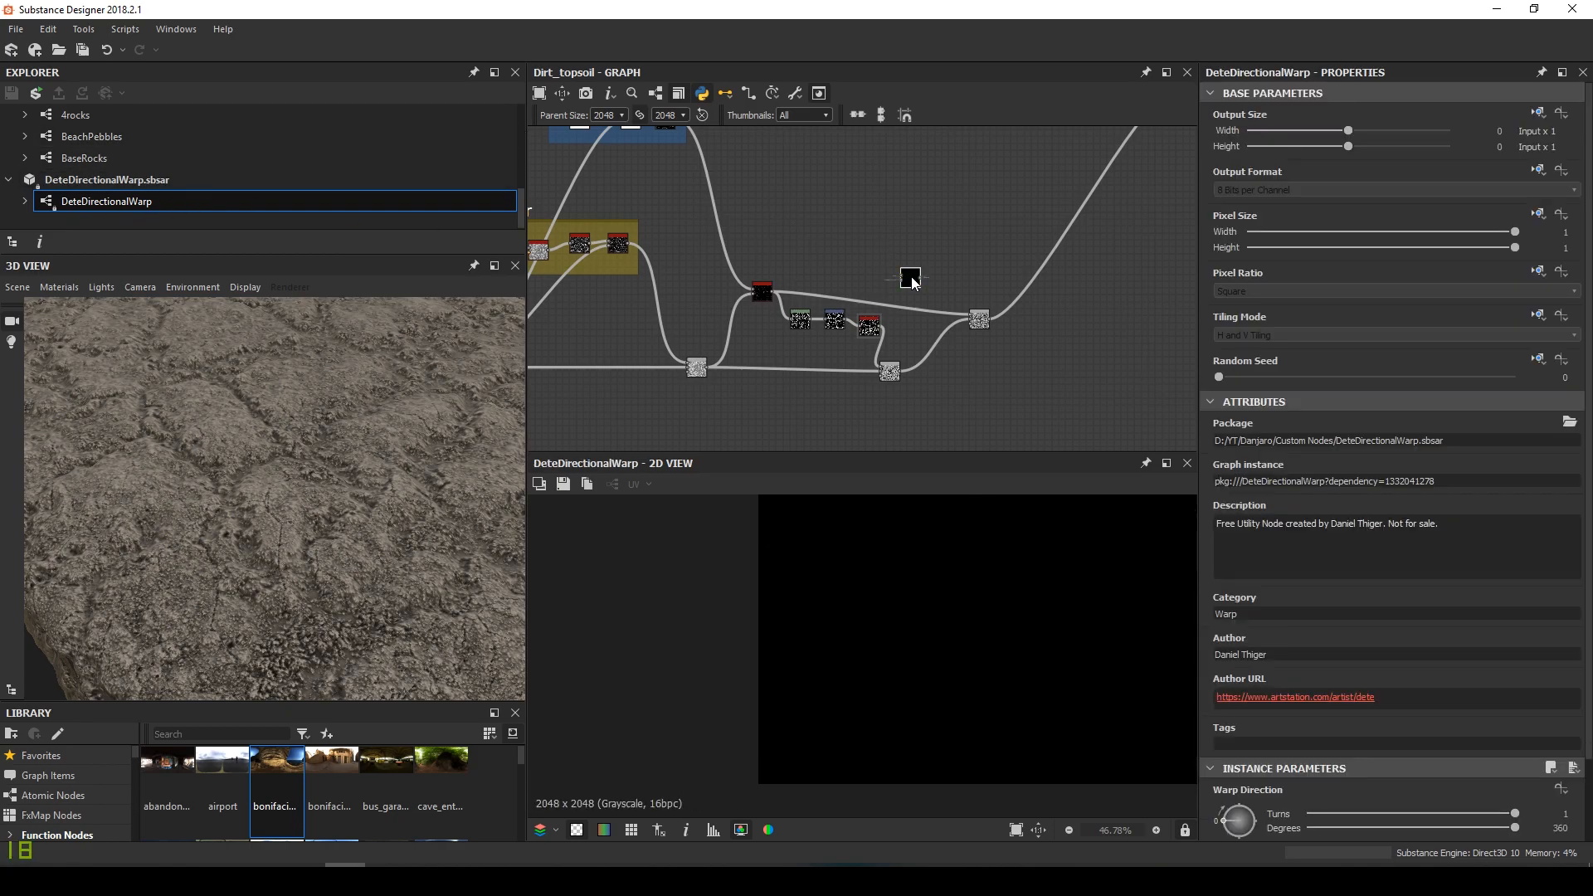
{"action": "scroll", "coordinate": [304, 551], "scroll_direction": "down", "scroll_amount": 3}
{"action": "mouse_move", "coordinate": [331, 532]}
{"action": "left_mouse_down"}
{"action": "mouse_move", "coordinate": [232, 526]}
{"action": "mouse_move", "coordinate": [330, 550]}
{"action": "left_mouse_up"}
{"action": "scroll", "coordinate": [899, 375], "scroll_direction": "up", "scroll_amount": 5}
Lower the crack Blend's opacity below 0.5
{"action": "middle_click_drag", "start_coordinate": [898, 375], "coordinate": [846, 413]}
{"action": "left_click", "coordinate": [850, 347]}
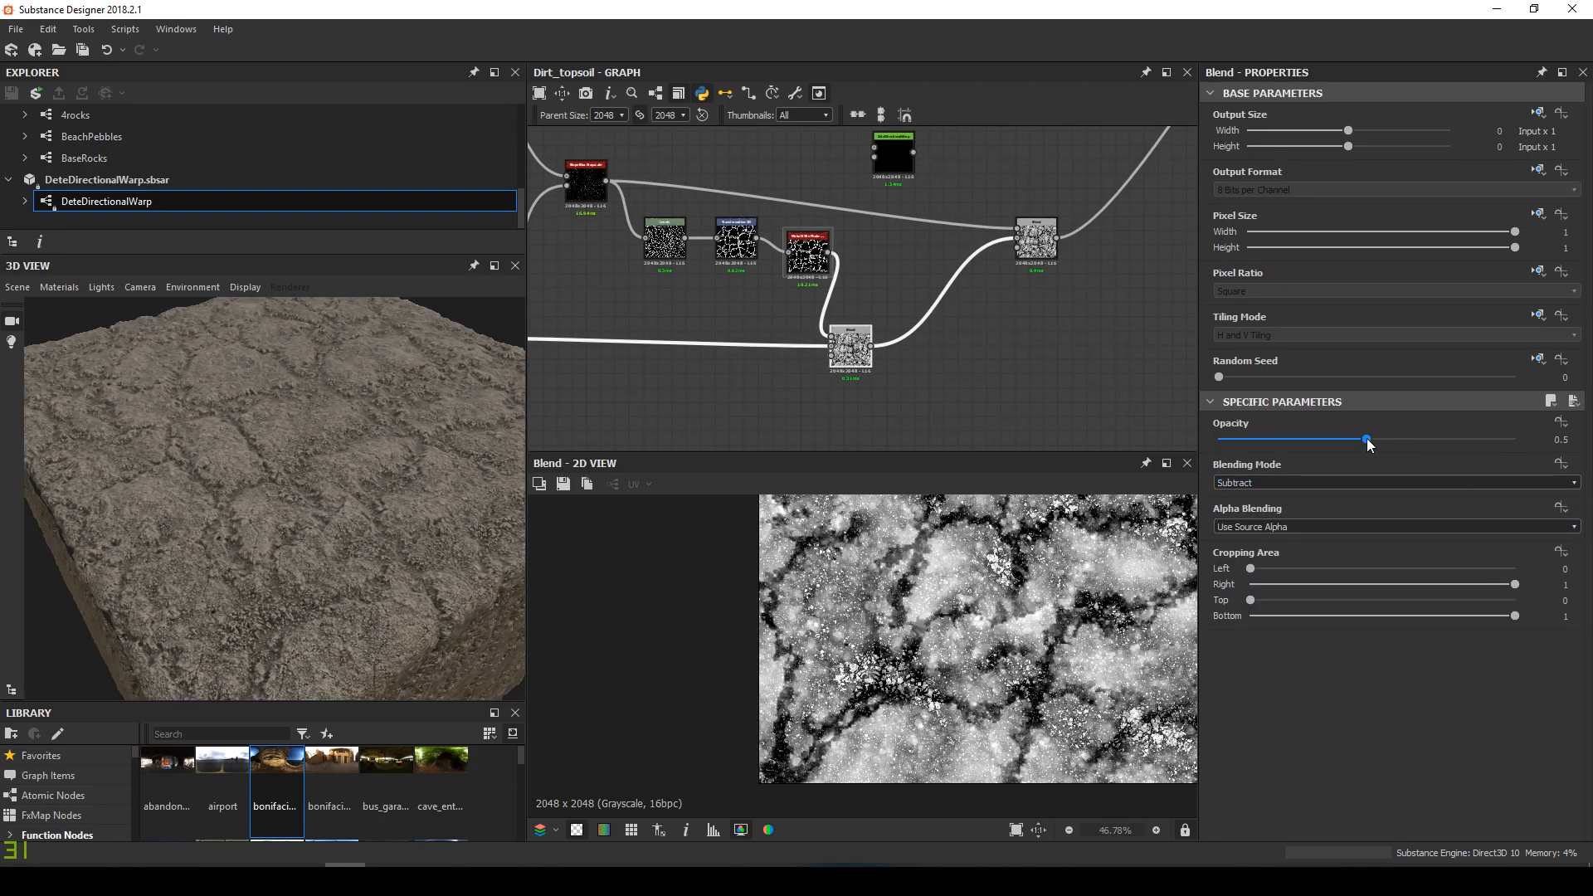
{"action": "left_click_drag", "start_coordinate": [1366, 438], "coordinate": [1321, 446]}
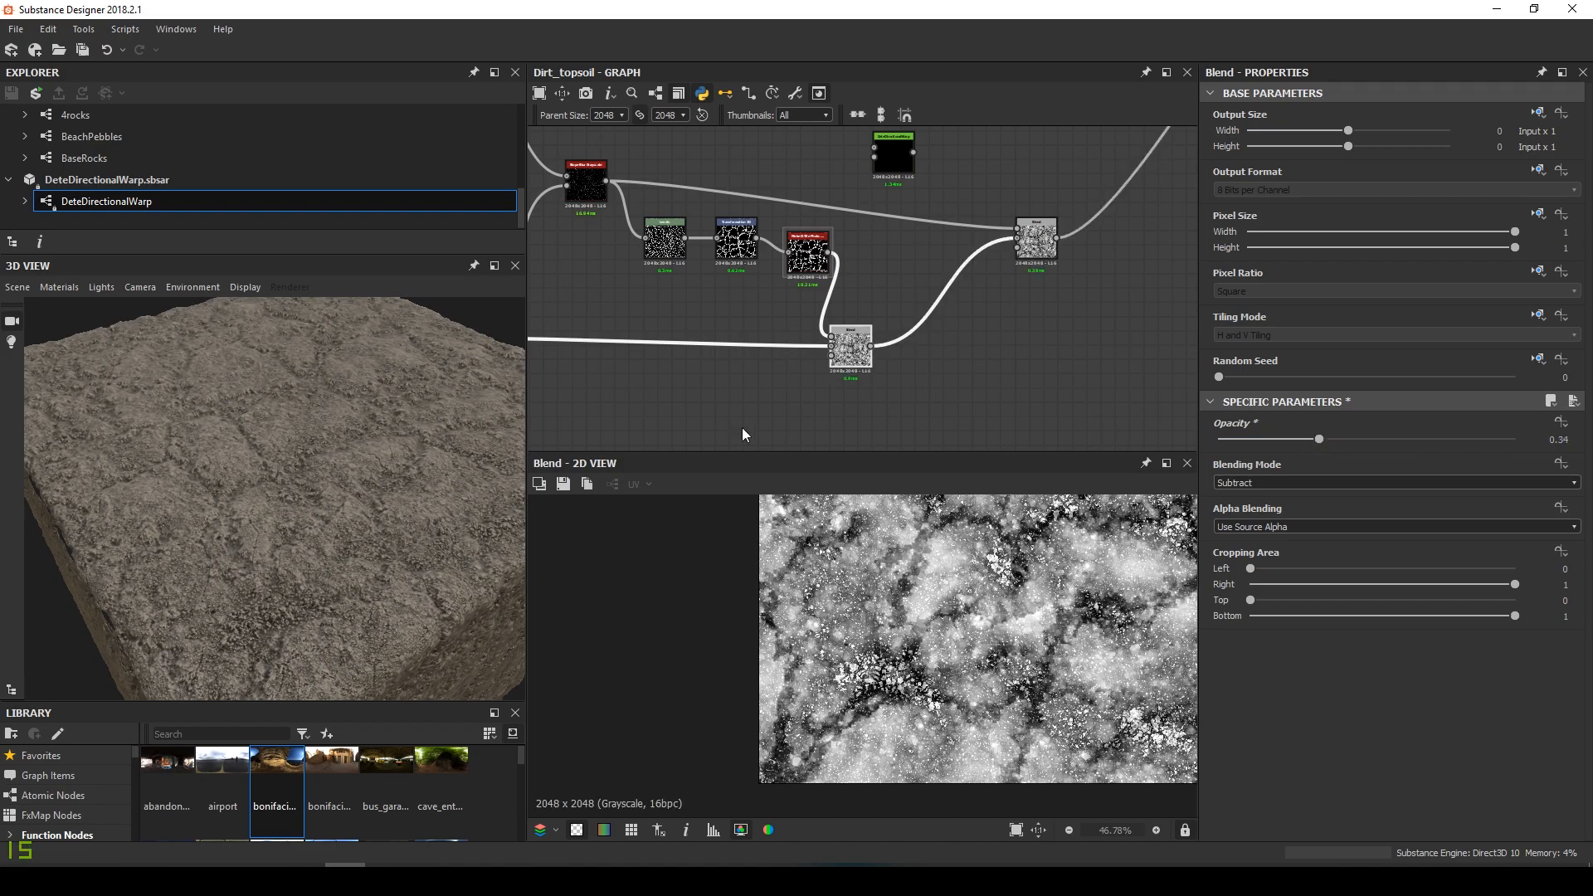
{"action": "left_click_drag", "start_coordinate": [343, 468], "coordinate": [285, 512]}
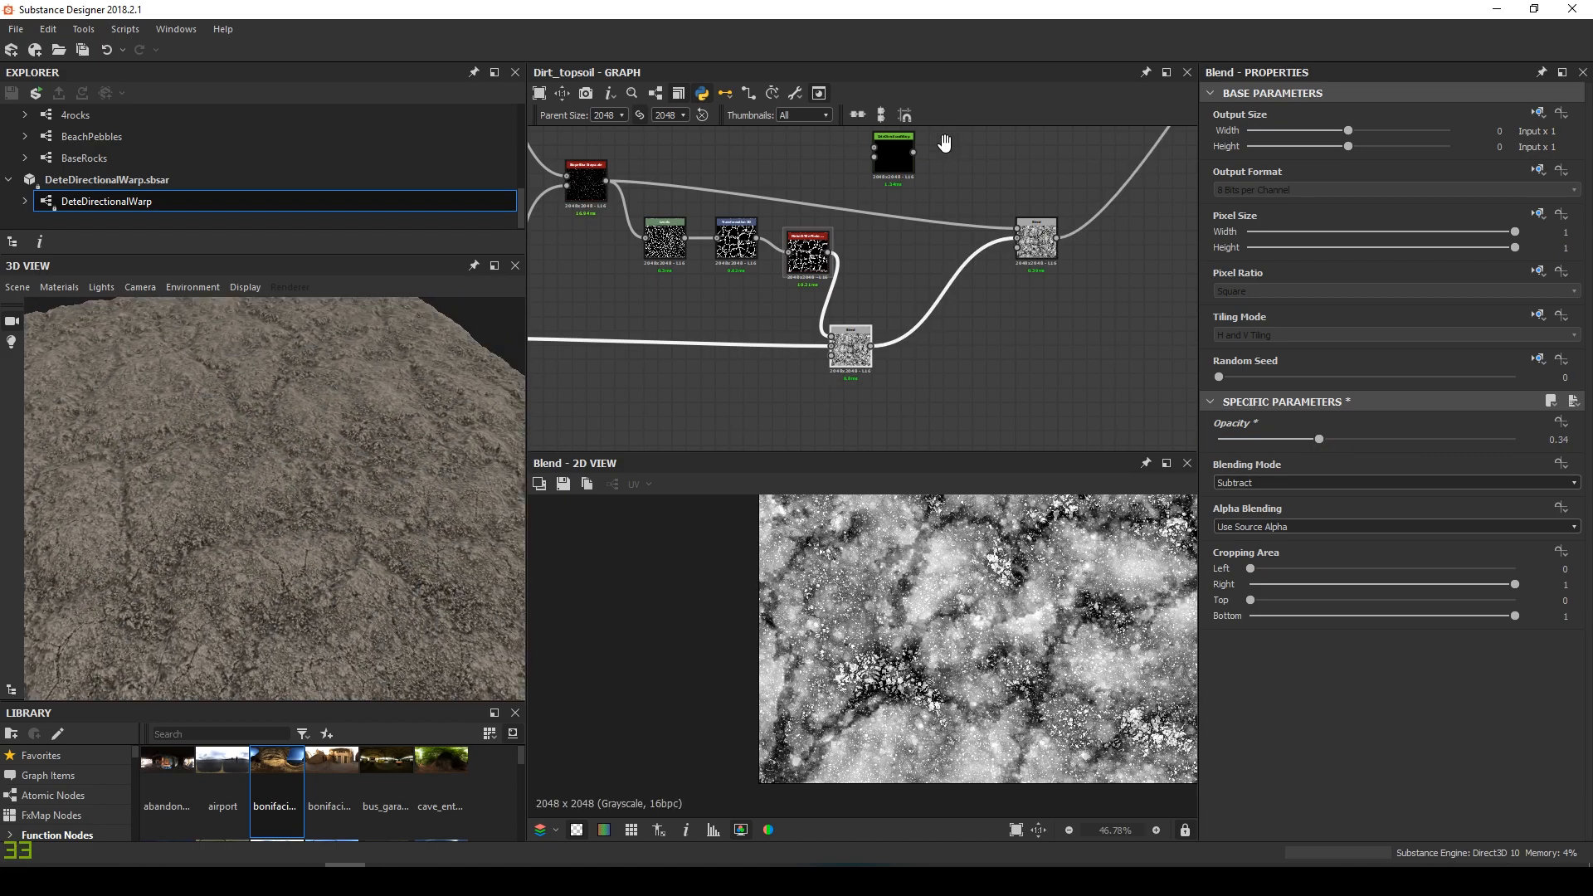
Connect Slope Blur Grayscale into the DeteDirectionalWarp node's Input
{"action": "middle_click_drag", "start_coordinate": [949, 137], "coordinate": [742, 260]}
{"action": "scroll", "coordinate": [741, 261], "scroll_direction": "up", "scroll_amount": 2}
{"action": "middle_click_drag", "start_coordinate": [614, 329], "coordinate": [743, 195]}
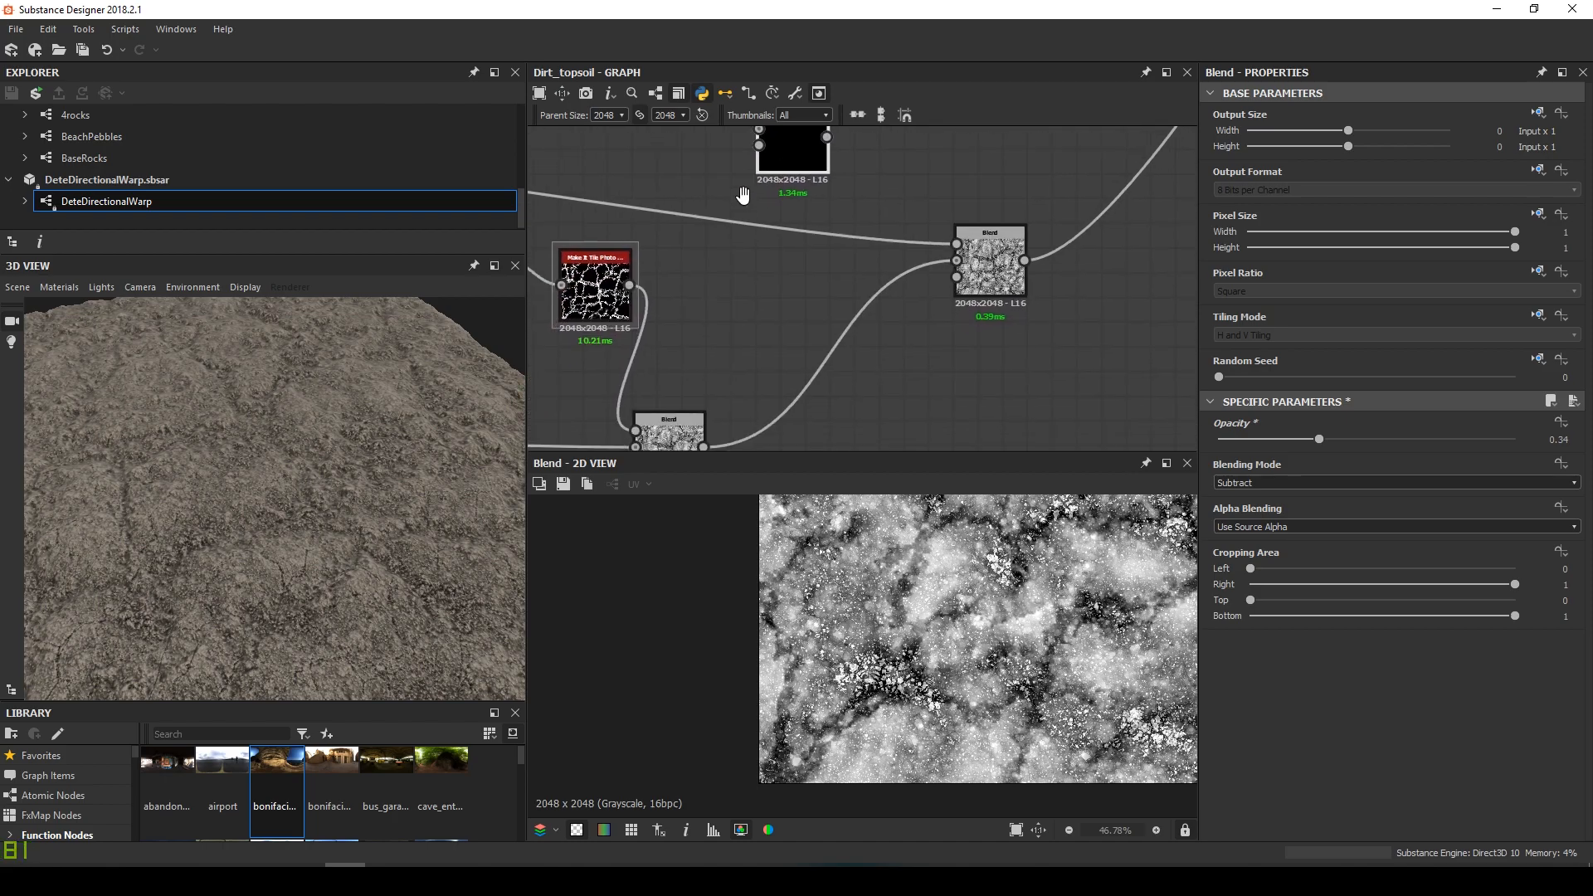
{"action": "scroll", "coordinate": [686, 242], "scroll_direction": "down", "scroll_amount": 2}
{"action": "middle_click_drag", "start_coordinate": [686, 242], "coordinate": [749, 294]}
{"action": "scroll", "coordinate": [859, 234], "scroll_direction": "up", "scroll_amount": 3}
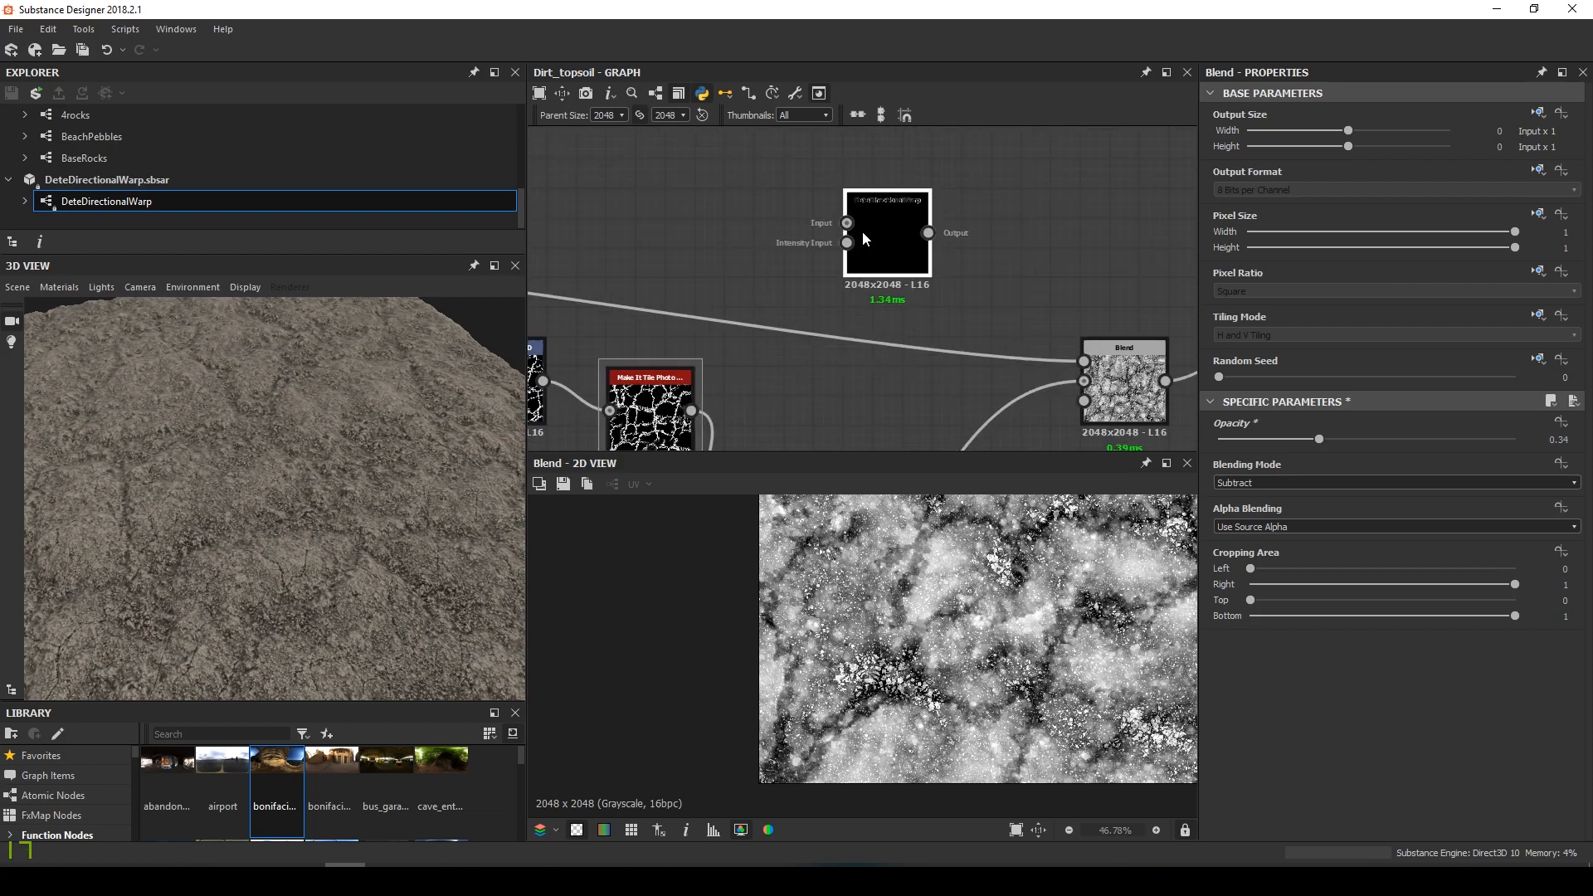
{"action": "scroll", "coordinate": [845, 216], "scroll_direction": "up", "scroll_amount": 3}
{"action": "scroll", "coordinate": [845, 215], "scroll_direction": "down", "scroll_amount": 4}
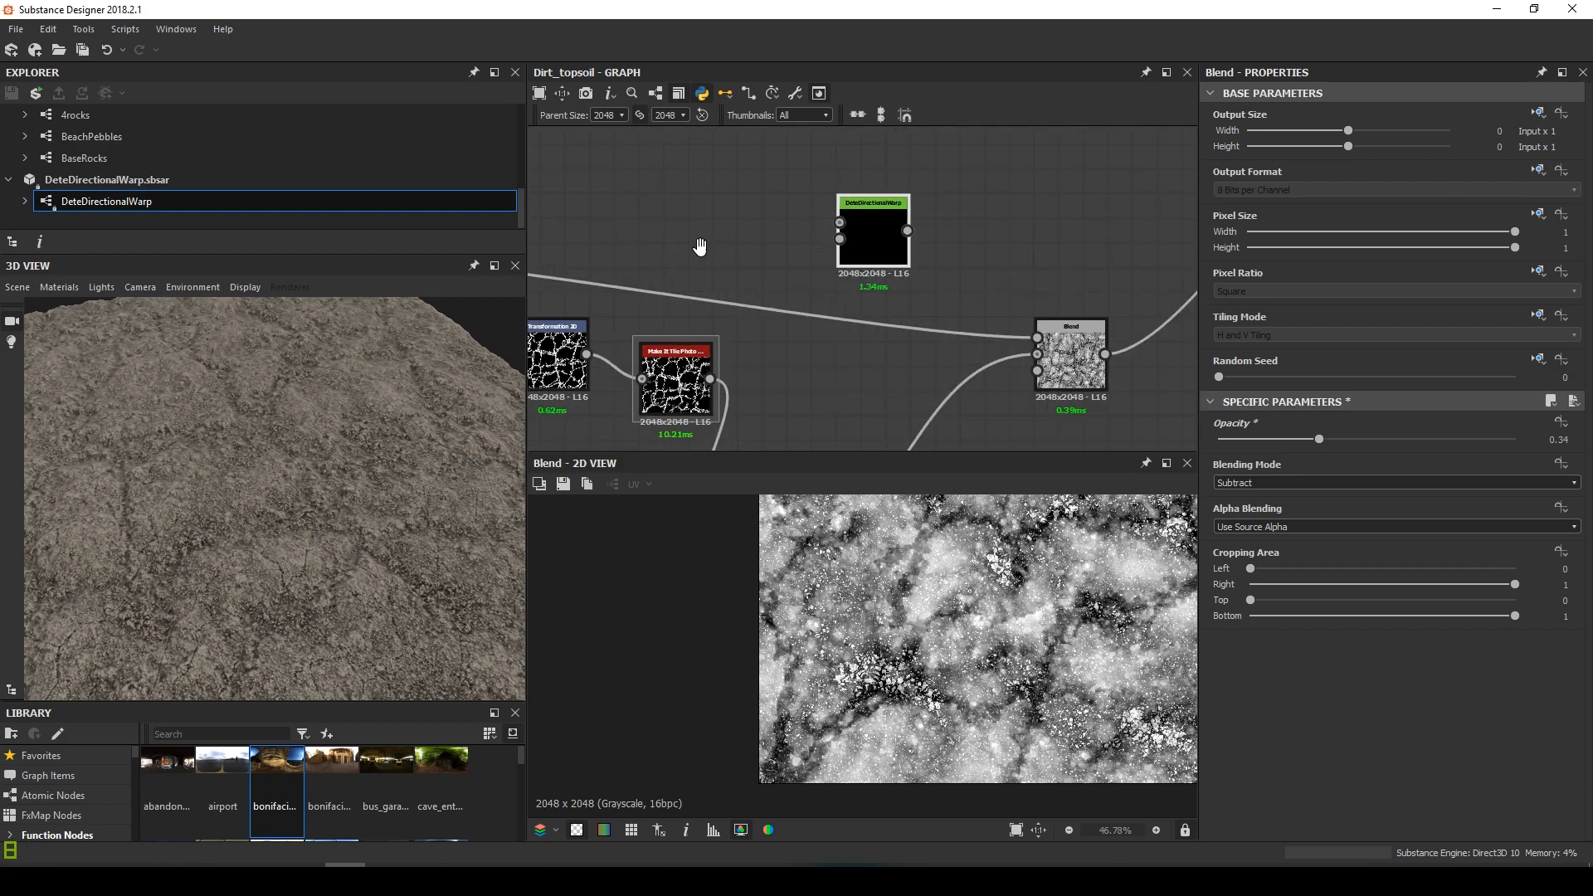
{"action": "middle_click_drag", "start_coordinate": [697, 241], "coordinate": [932, 256]}
{"action": "left_click_drag", "start_coordinate": [613, 263], "coordinate": [949, 247]}
{"action": "left_click", "coordinate": [951, 249]}
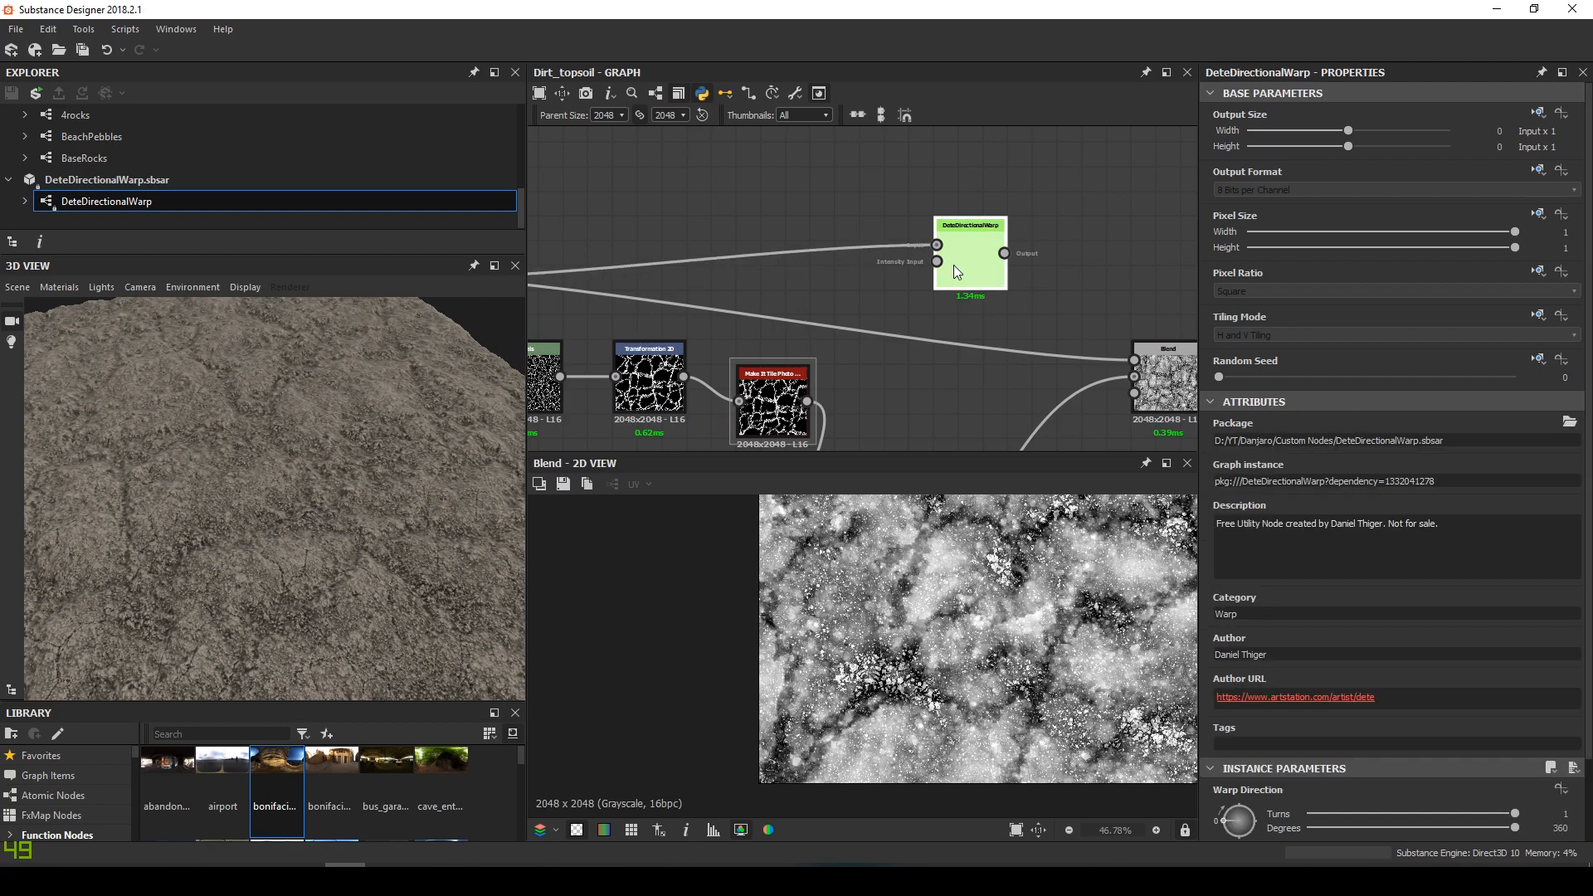
Feed the blue frame's node into the warp's second input and preview the warp output
{"action": "scroll", "coordinate": [832, 287], "scroll_direction": "down", "scroll_amount": 2}
{"action": "middle_click_drag", "start_coordinate": [815, 283], "coordinate": [839, 259]}
{"action": "scroll", "coordinate": [839, 259], "scroll_direction": "down", "scroll_amount": 5}
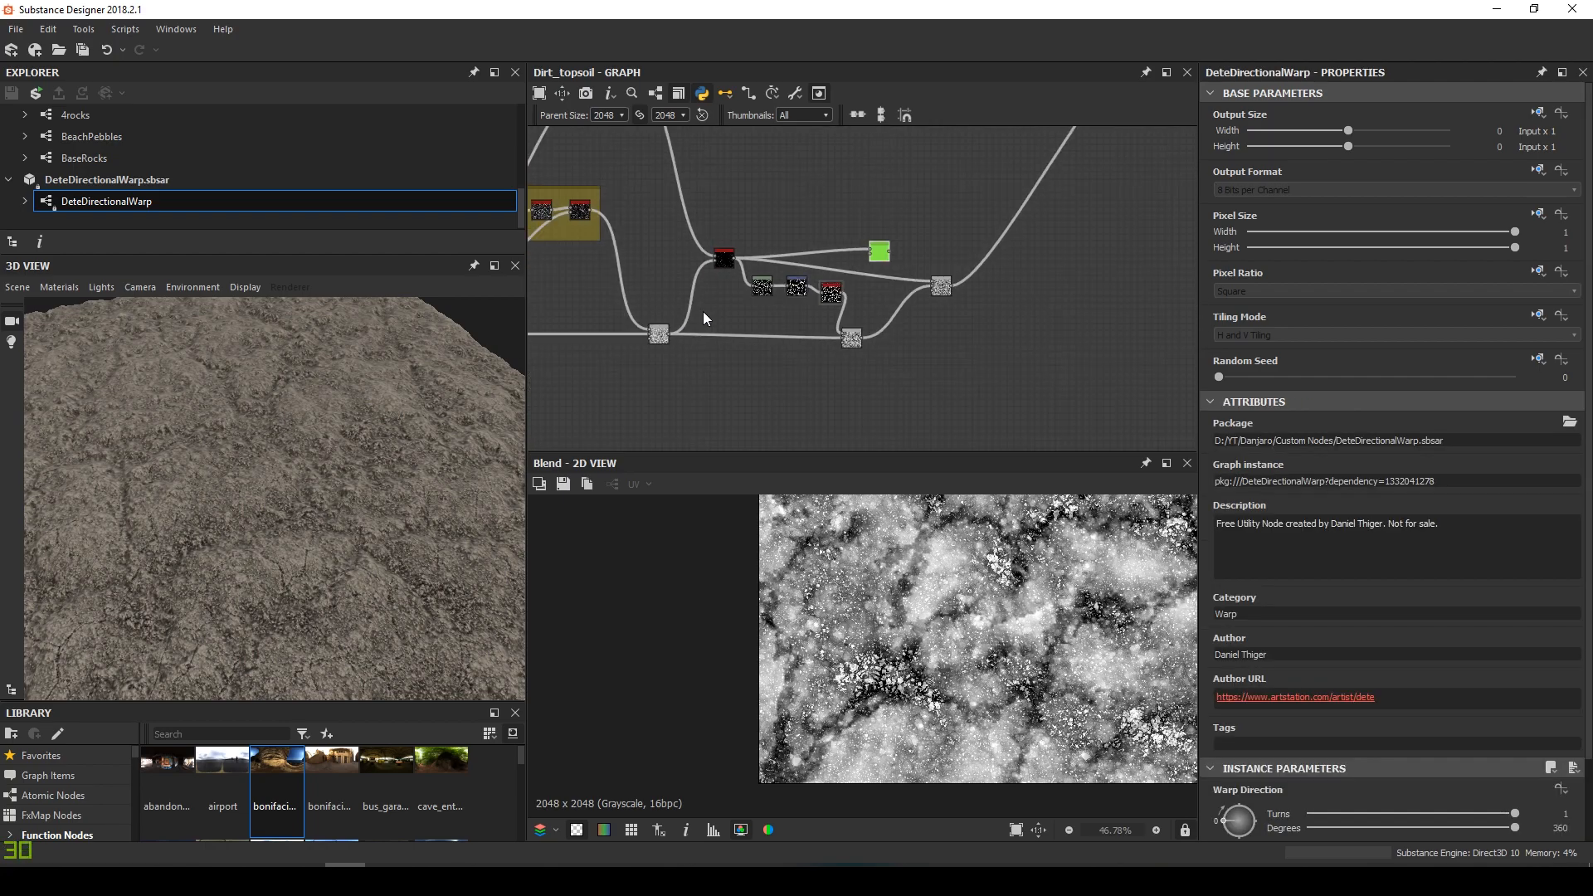
{"action": "middle_click_drag", "start_coordinate": [669, 317], "coordinate": [923, 269]}
{"action": "scroll", "coordinate": [674, 280], "scroll_direction": "up", "scroll_amount": 3}
{"action": "left_click_drag", "start_coordinate": [695, 281], "coordinate": [987, 282]}
{"action": "scroll", "coordinate": [1038, 275], "scroll_direction": "up", "scroll_amount": 2}
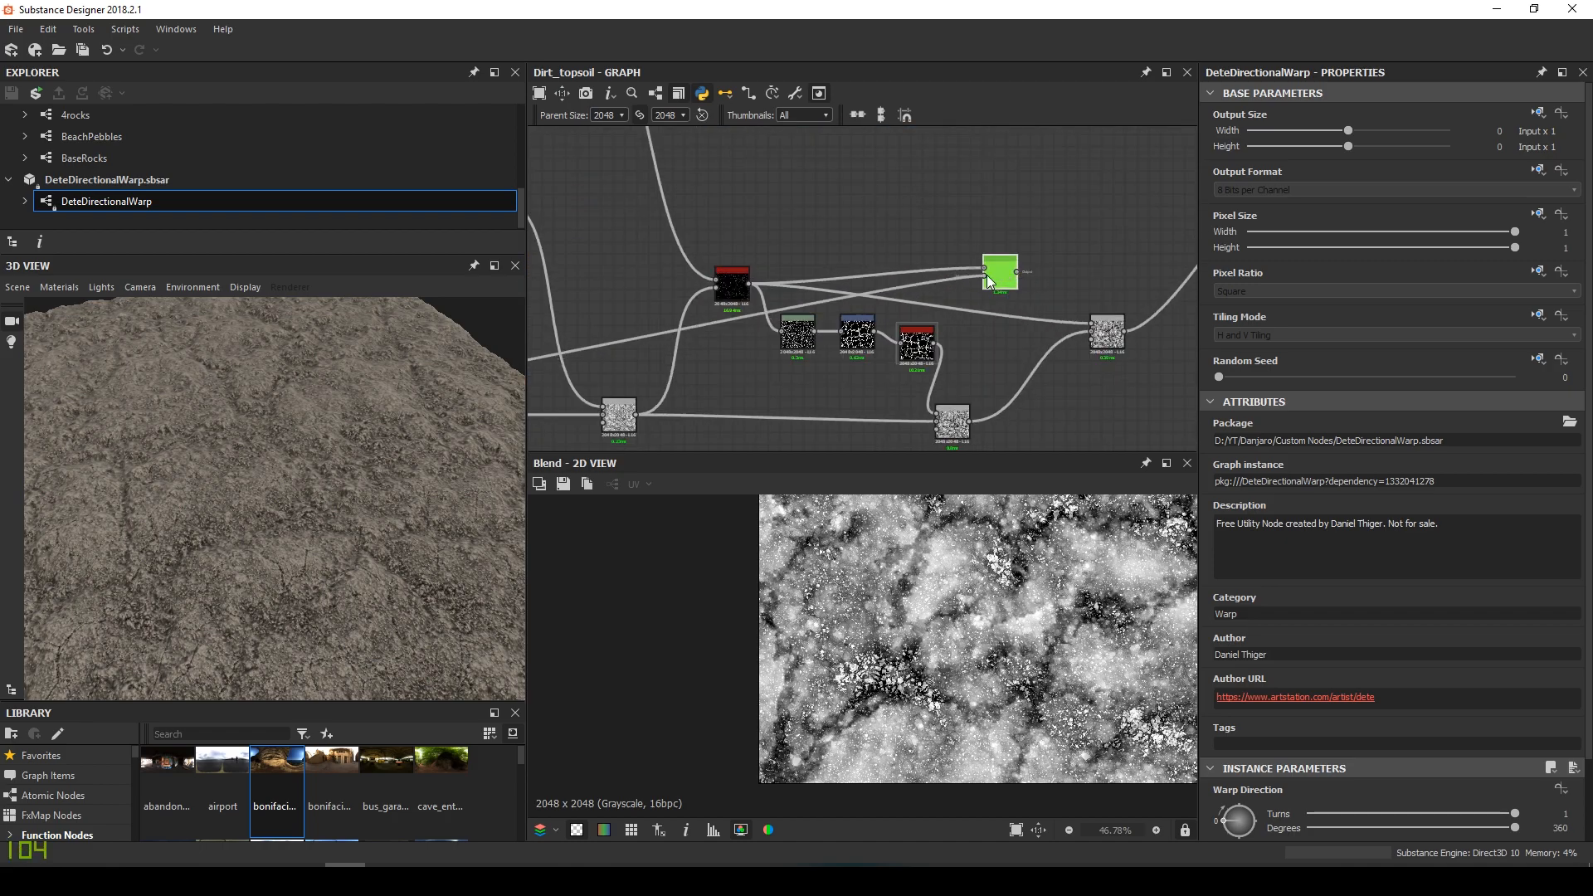
{"action": "double_click", "coordinate": [997, 280]}
{"action": "scroll", "coordinate": [1481, 624], "scroll_direction": "down", "scroll_amount": 2}
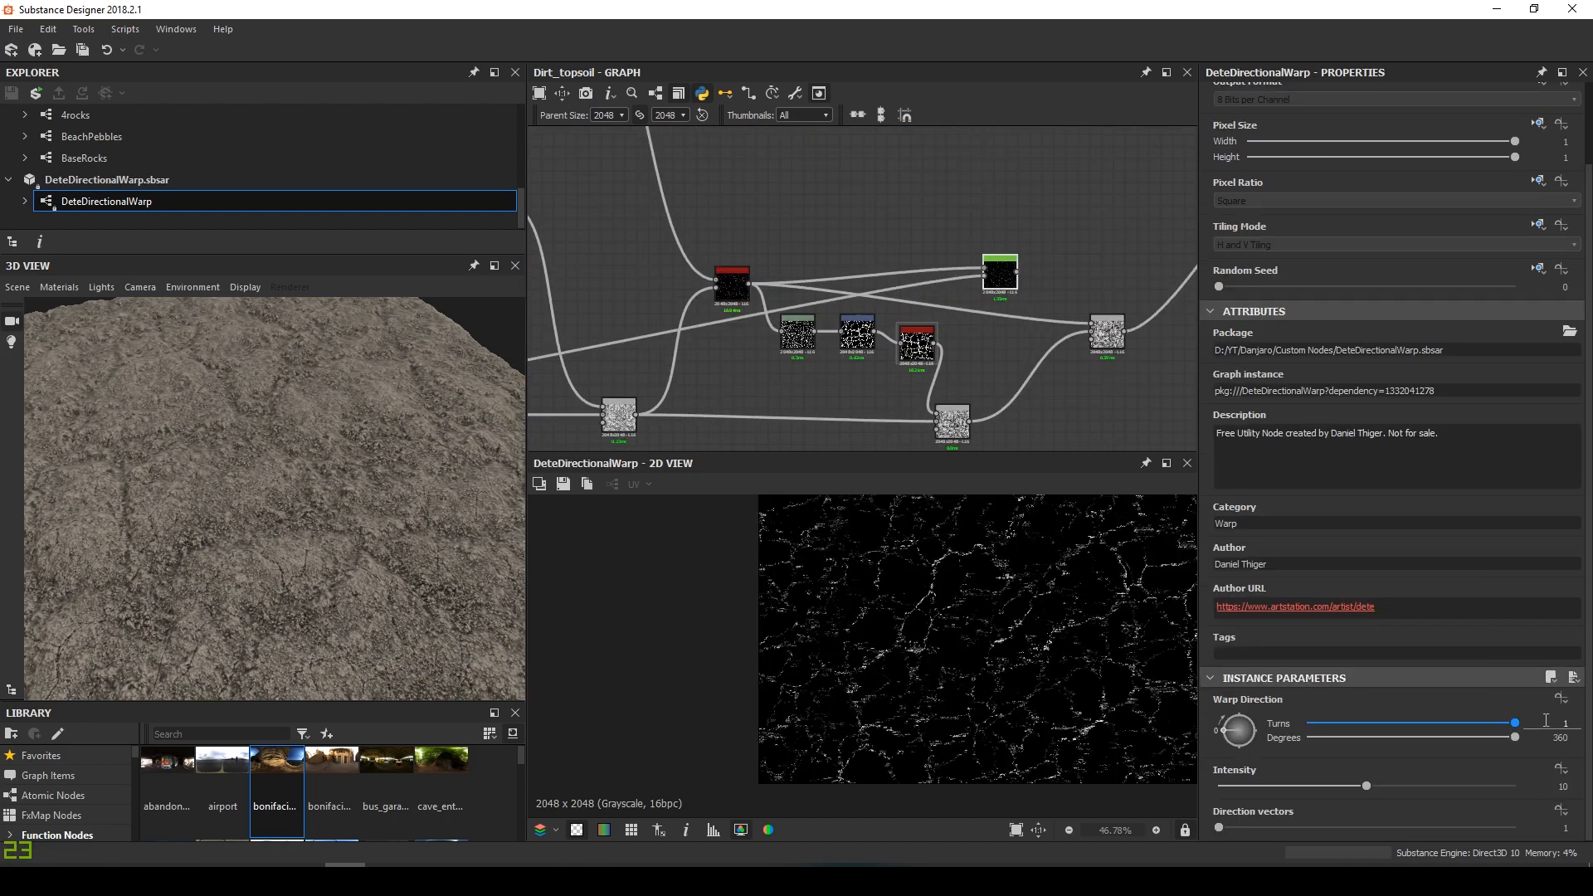
Set DeteDirectionalWarp Intensity 8, Direction vectors 3 and Warp Direction around 499 degrees
{"action": "left_click", "coordinate": [1535, 784]}
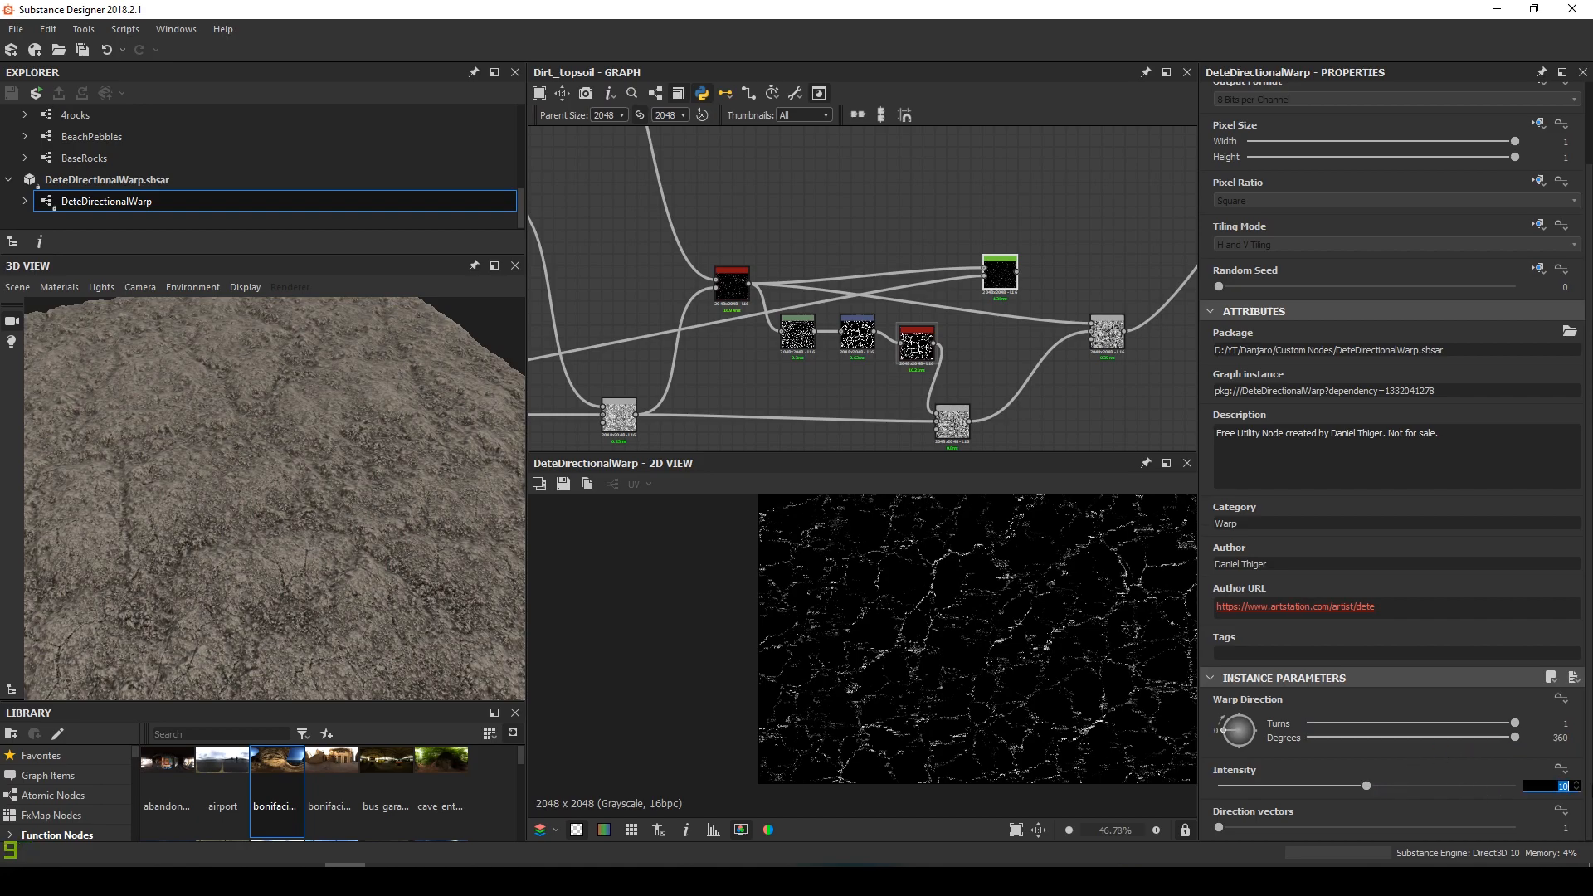
{"action": "key", "text": "Tab"}
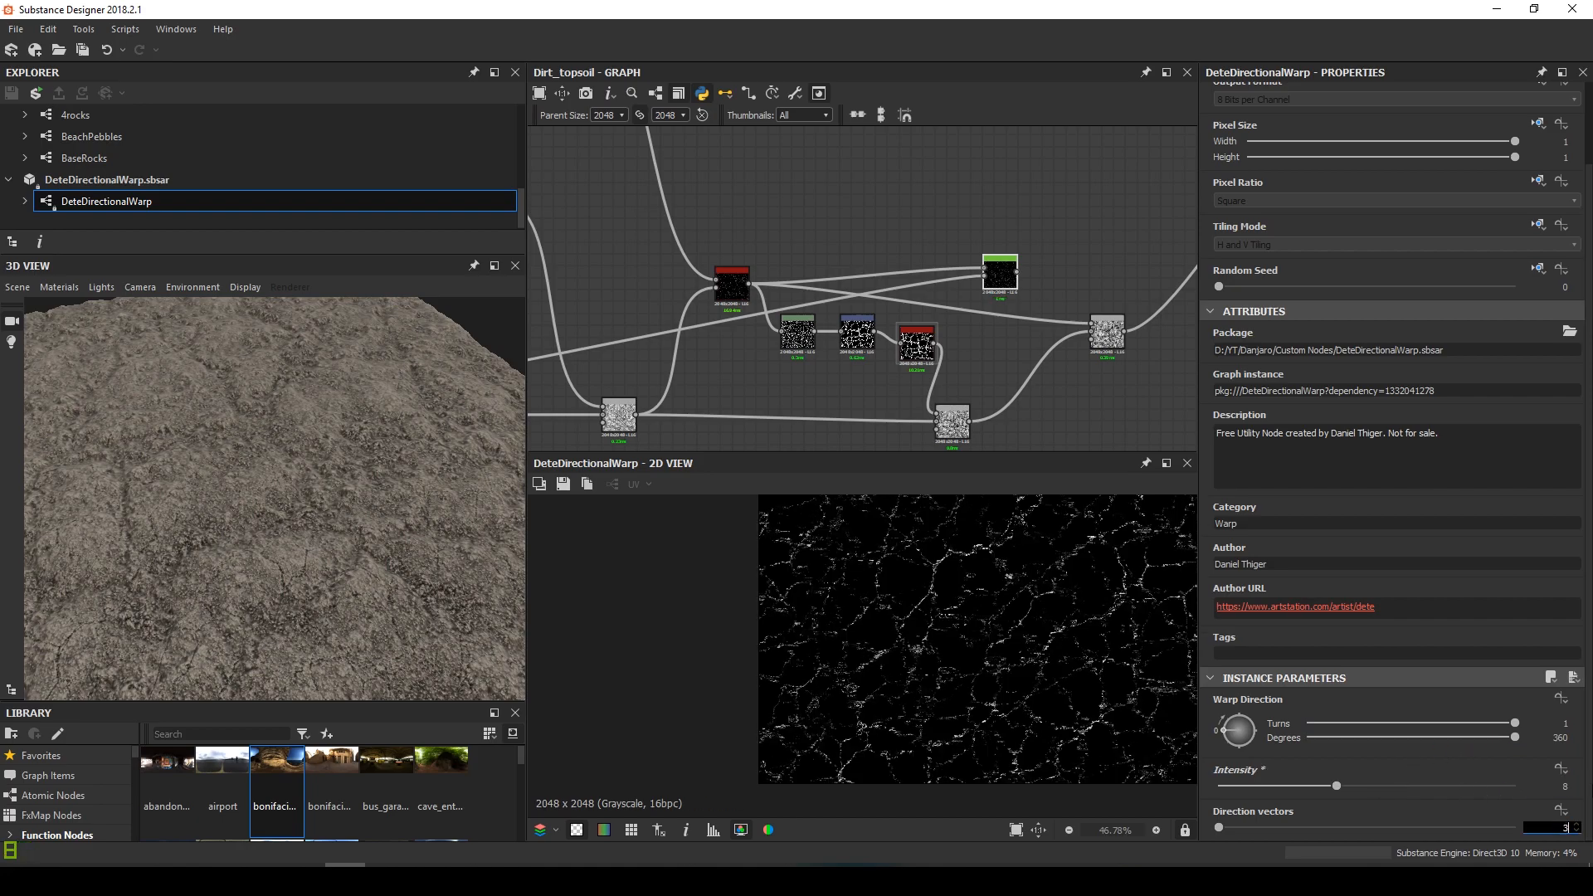
{"action": "key", "text": "Return"}
{"action": "left_click_drag", "start_coordinate": [1246, 722], "coordinate": [1250, 726]}
{"action": "scroll", "coordinate": [999, 580], "scroll_direction": "up", "scroll_amount": 4}
{"action": "middle_click_drag", "start_coordinate": [985, 249], "coordinate": [847, 318]}
Move the warp node aside and add a Levels node after it
{"action": "left_click_drag", "start_coordinate": [853, 349], "coordinate": [758, 324]}
{"action": "key", "text": "space"}
{"action": "type", "text": "l"}
{"action": "key", "text": "Return"}
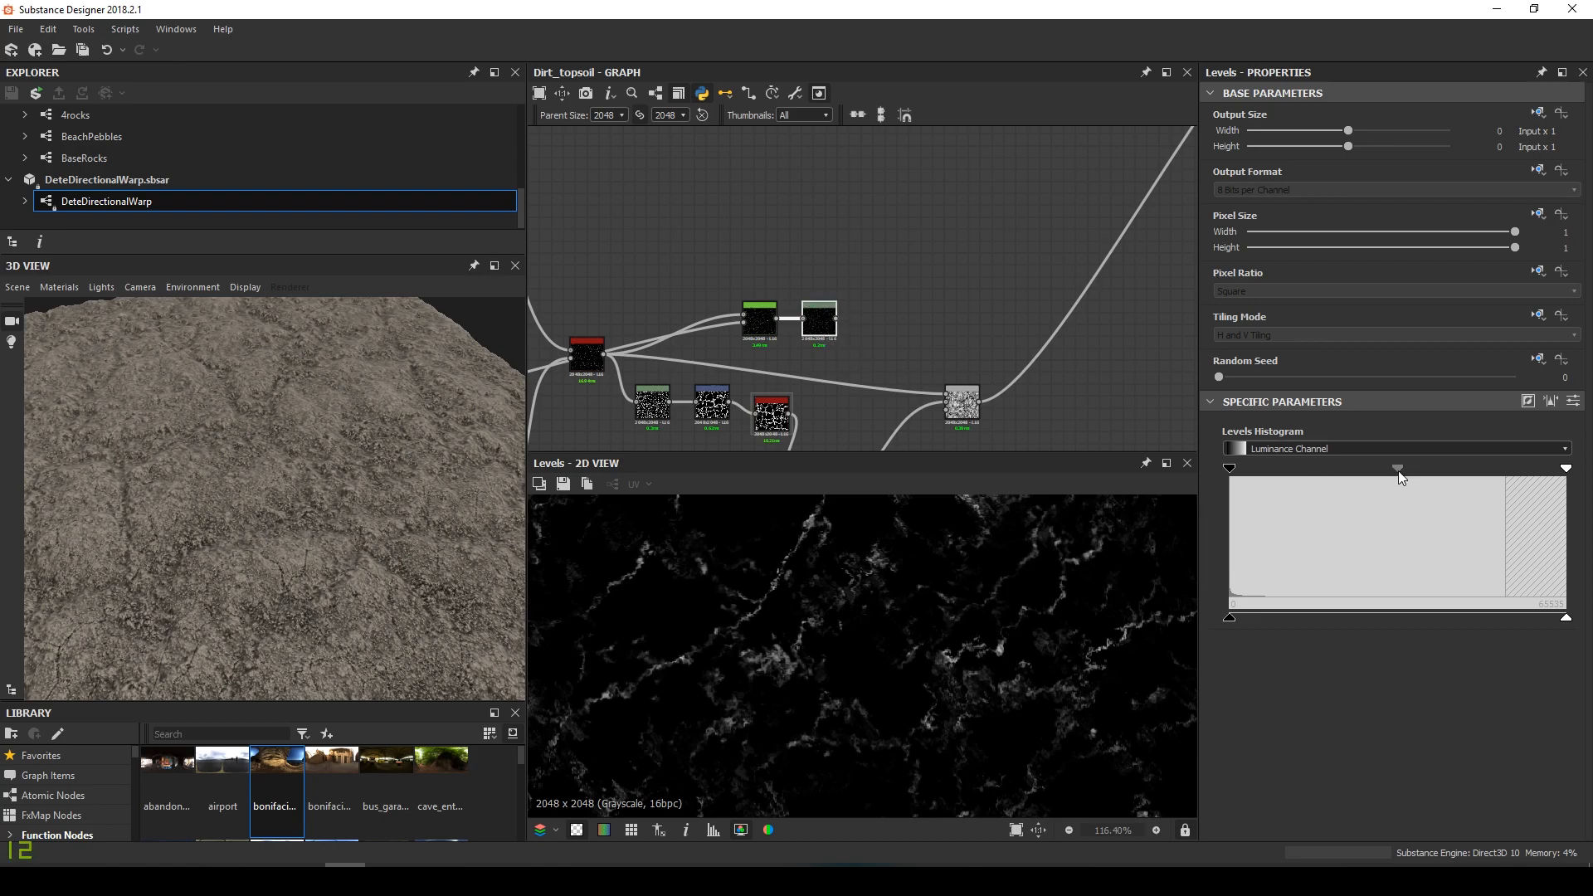
Nudge the Levels midtones on the warped crack detail and check the Subtract Blend result
{"action": "mouse_move", "coordinate": [1413, 473]}
{"action": "left_mouse_down"}
{"action": "mouse_move", "coordinate": [1455, 475]}
{"action": "mouse_move", "coordinate": [1422, 476]}
{"action": "left_mouse_up"}
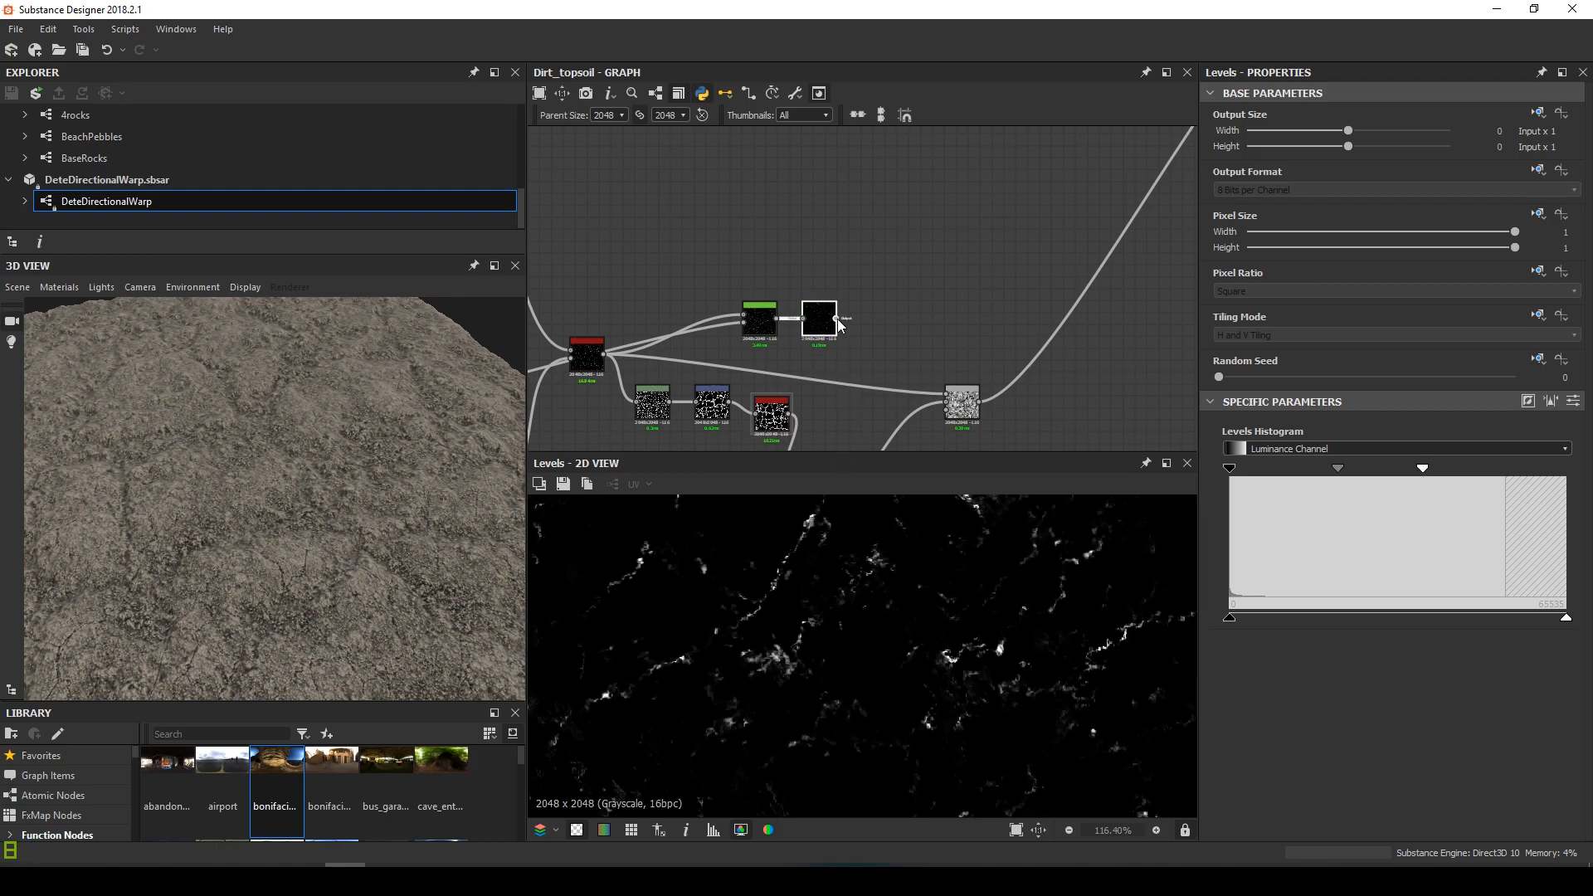
{"action": "double_click", "coordinate": [949, 398]}
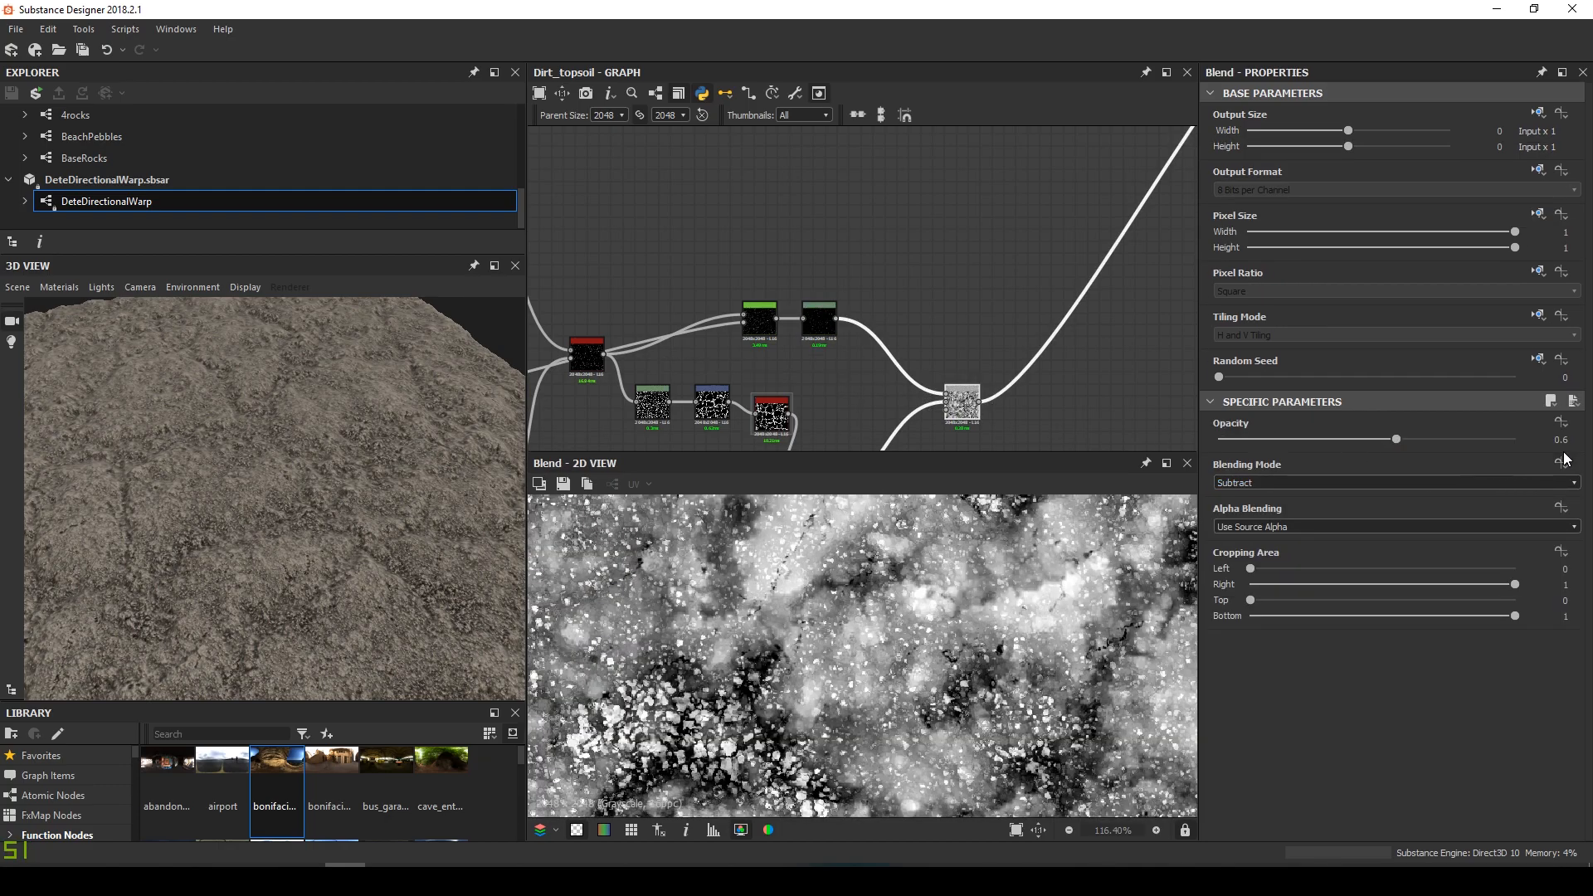
{"action": "scroll", "coordinate": [1043, 556], "scroll_direction": "down", "scroll_amount": 5}
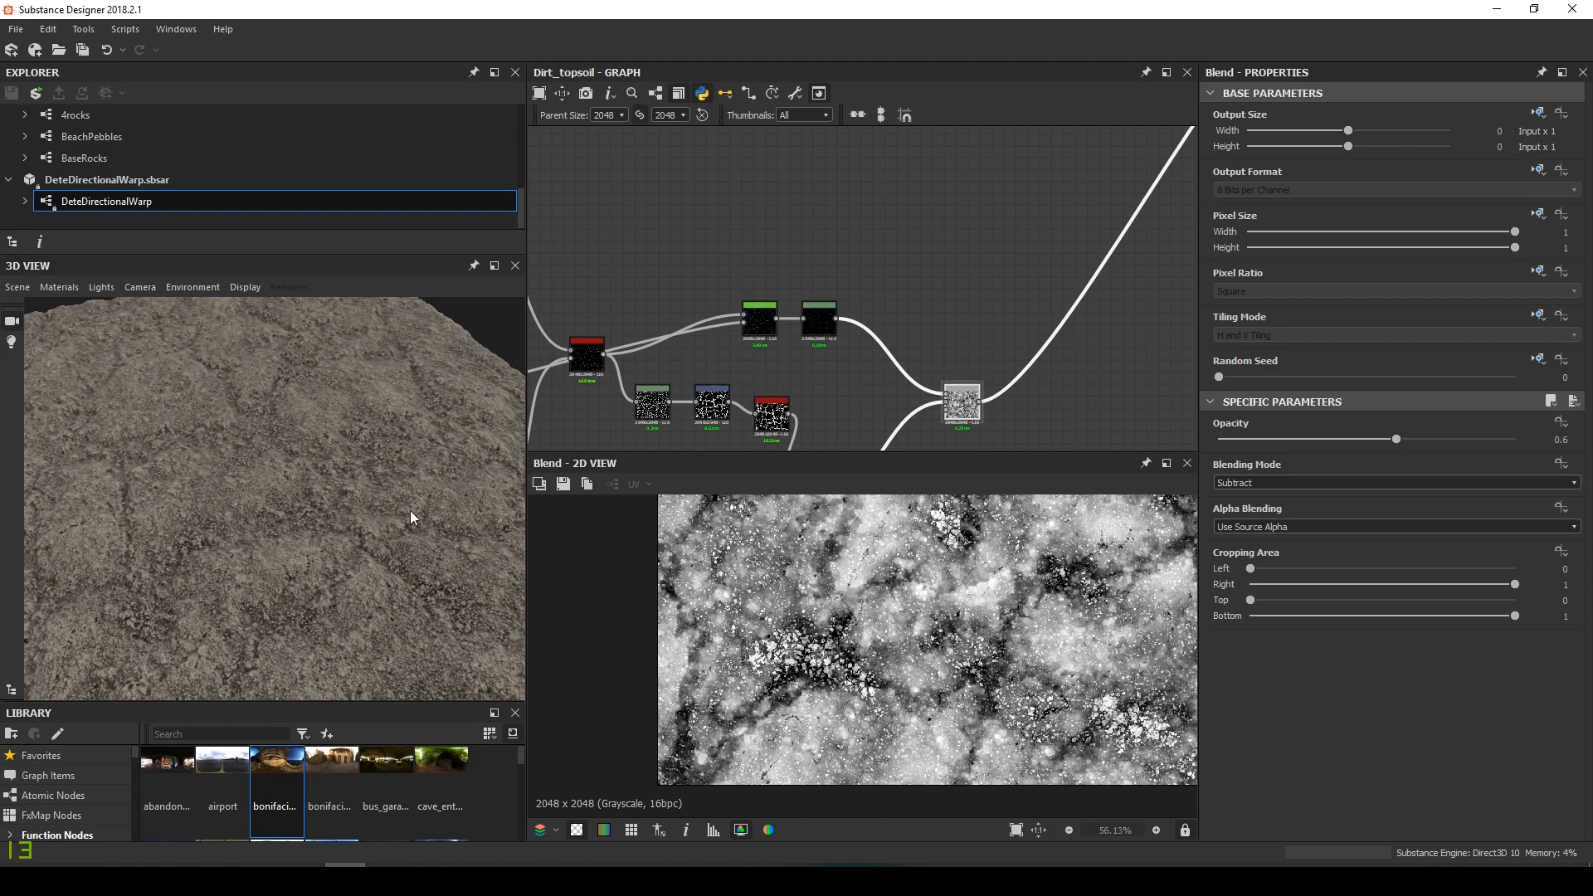
{"action": "mouse_move", "coordinate": [516, 457]}
{"action": "left_mouse_down"}
{"action": "mouse_move", "coordinate": [382, 395]}
{"action": "mouse_move", "coordinate": [211, 411]}
{"action": "mouse_move", "coordinate": [335, 430]}
{"action": "mouse_move", "coordinate": [385, 386]}
{"action": "mouse_move", "coordinate": [385, 446]}
{"action": "mouse_move", "coordinate": [330, 489]}
{"action": "left_mouse_up"}
{"action": "scroll", "coordinate": [838, 330], "scroll_direction": "up", "scroll_amount": 3}
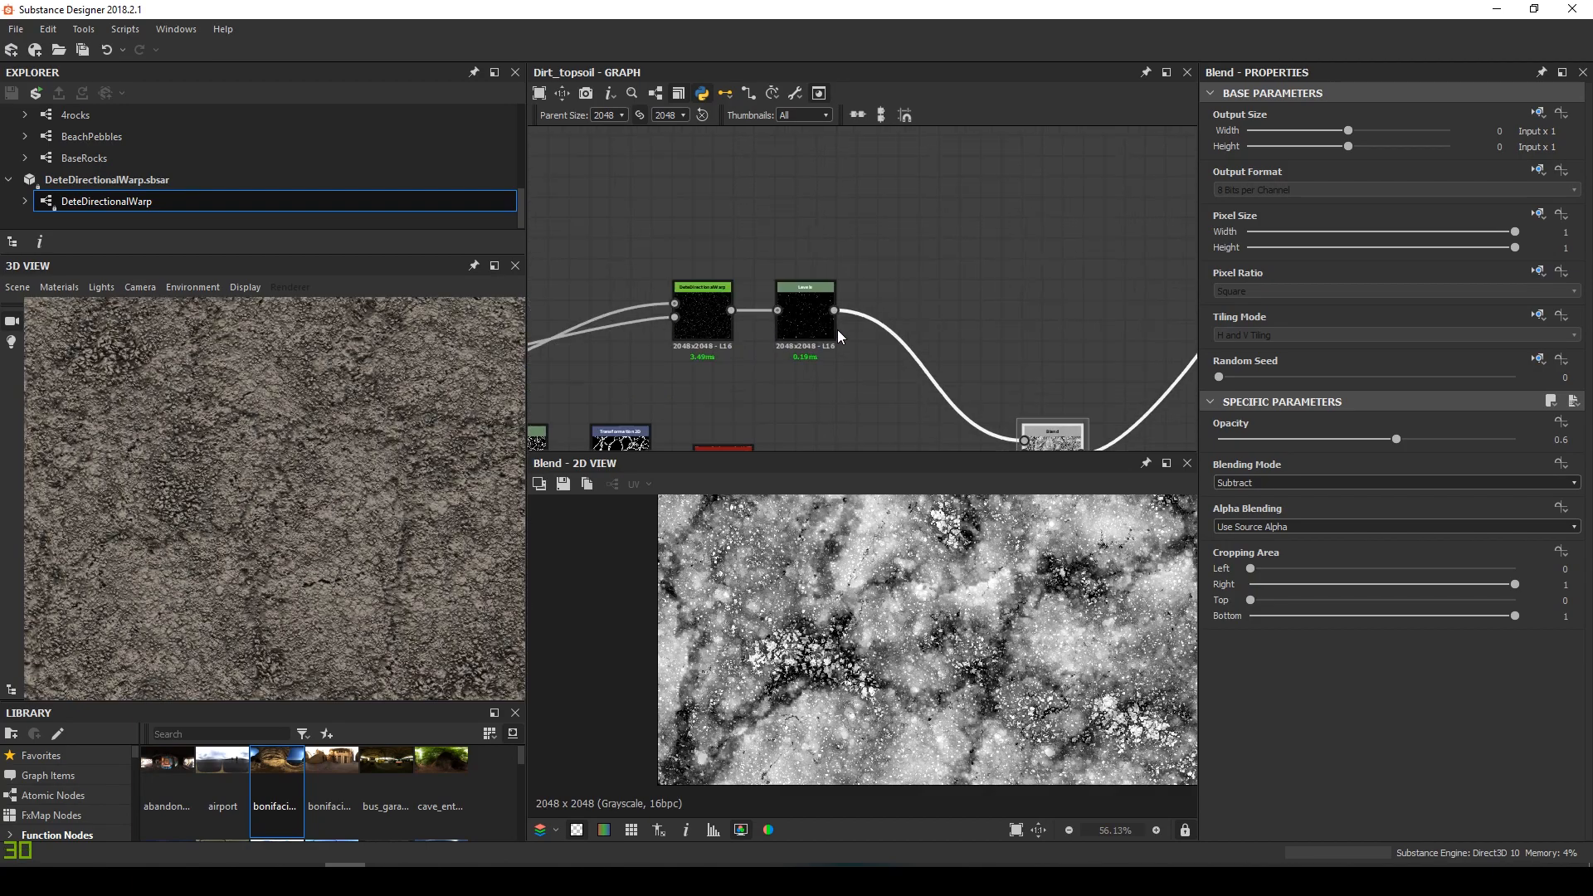
Drag the Levels midtone handle further left to strengthen the crack detail
{"action": "double_click", "coordinate": [808, 331]}
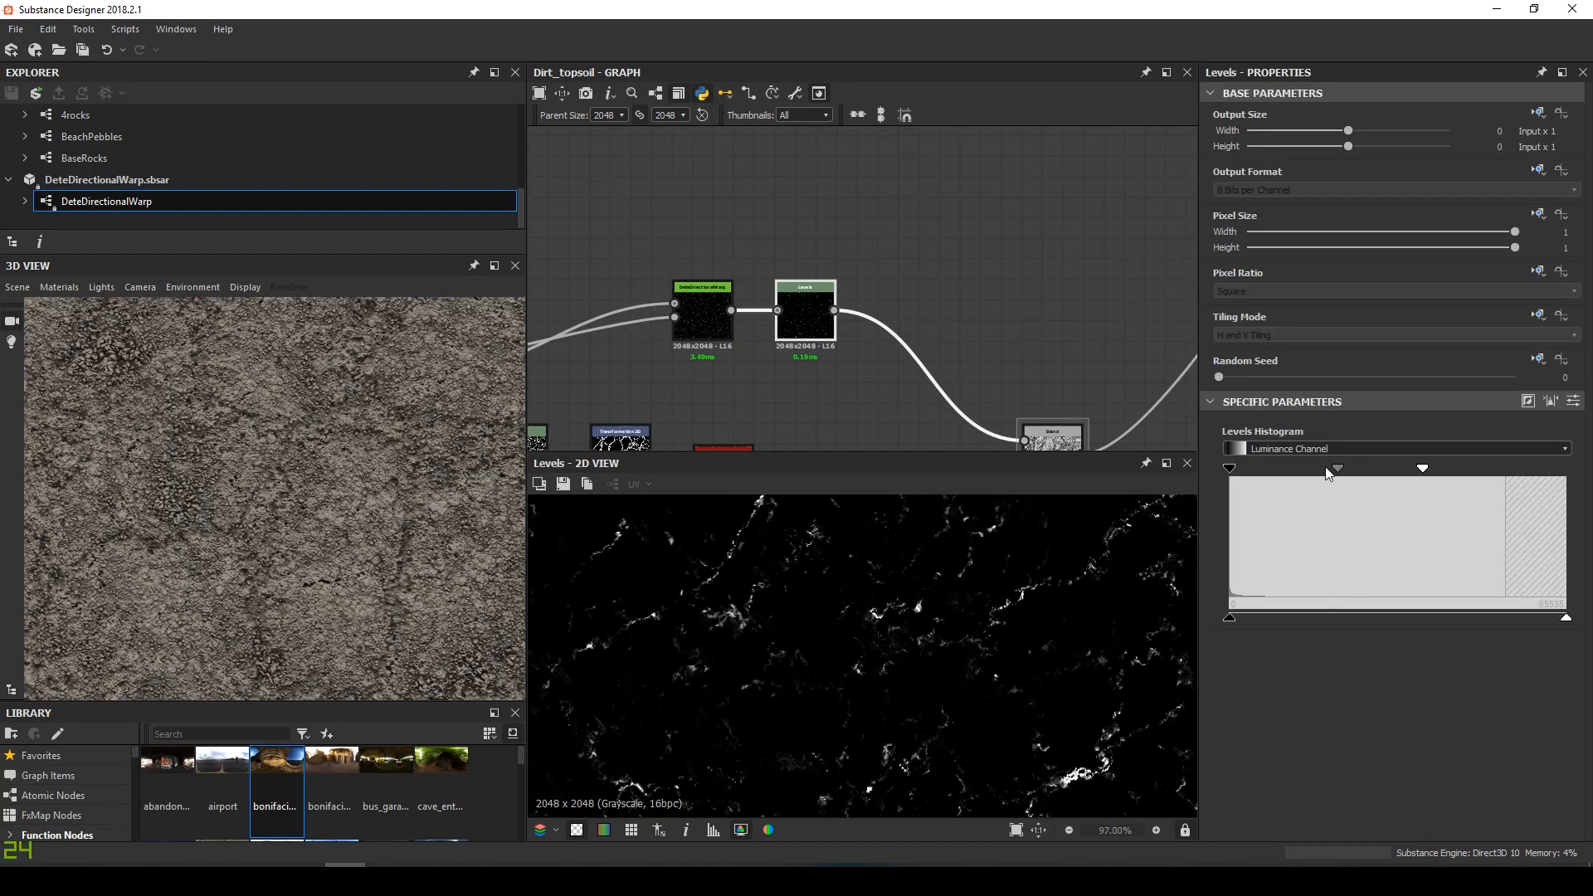
{"action": "mouse_move", "coordinate": [1336, 468]}
{"action": "left_mouse_down"}
{"action": "mouse_move", "coordinate": [1301, 466]}
{"action": "mouse_move", "coordinate": [1322, 470]}
{"action": "left_mouse_up"}
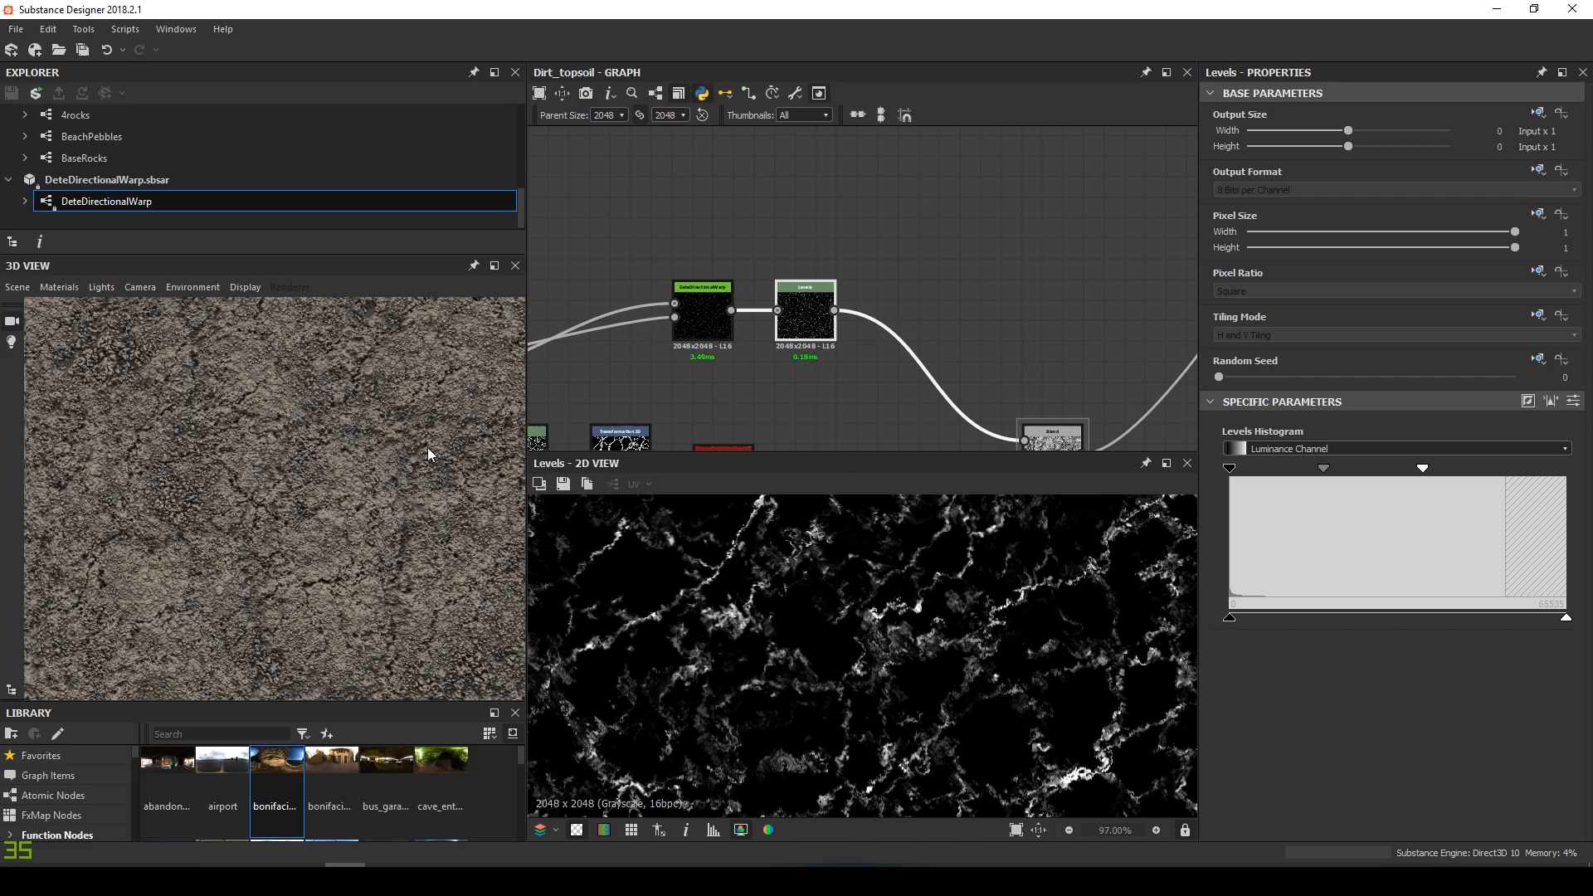
{"action": "scroll", "coordinate": [455, 446], "scroll_direction": "down", "scroll_amount": 4}
{"action": "middle_click_drag", "start_coordinate": [386, 455], "coordinate": [323, 401]}
{"action": "scroll", "coordinate": [336, 420], "scroll_direction": "up", "scroll_amount": 2}
{"action": "scroll", "coordinate": [337, 421], "scroll_direction": "up", "scroll_amount": 1}
{"action": "left_click_drag", "start_coordinate": [337, 421], "coordinate": [414, 521]}
{"action": "scroll", "coordinate": [684, 307], "scroll_direction": "down", "scroll_amount": 5}
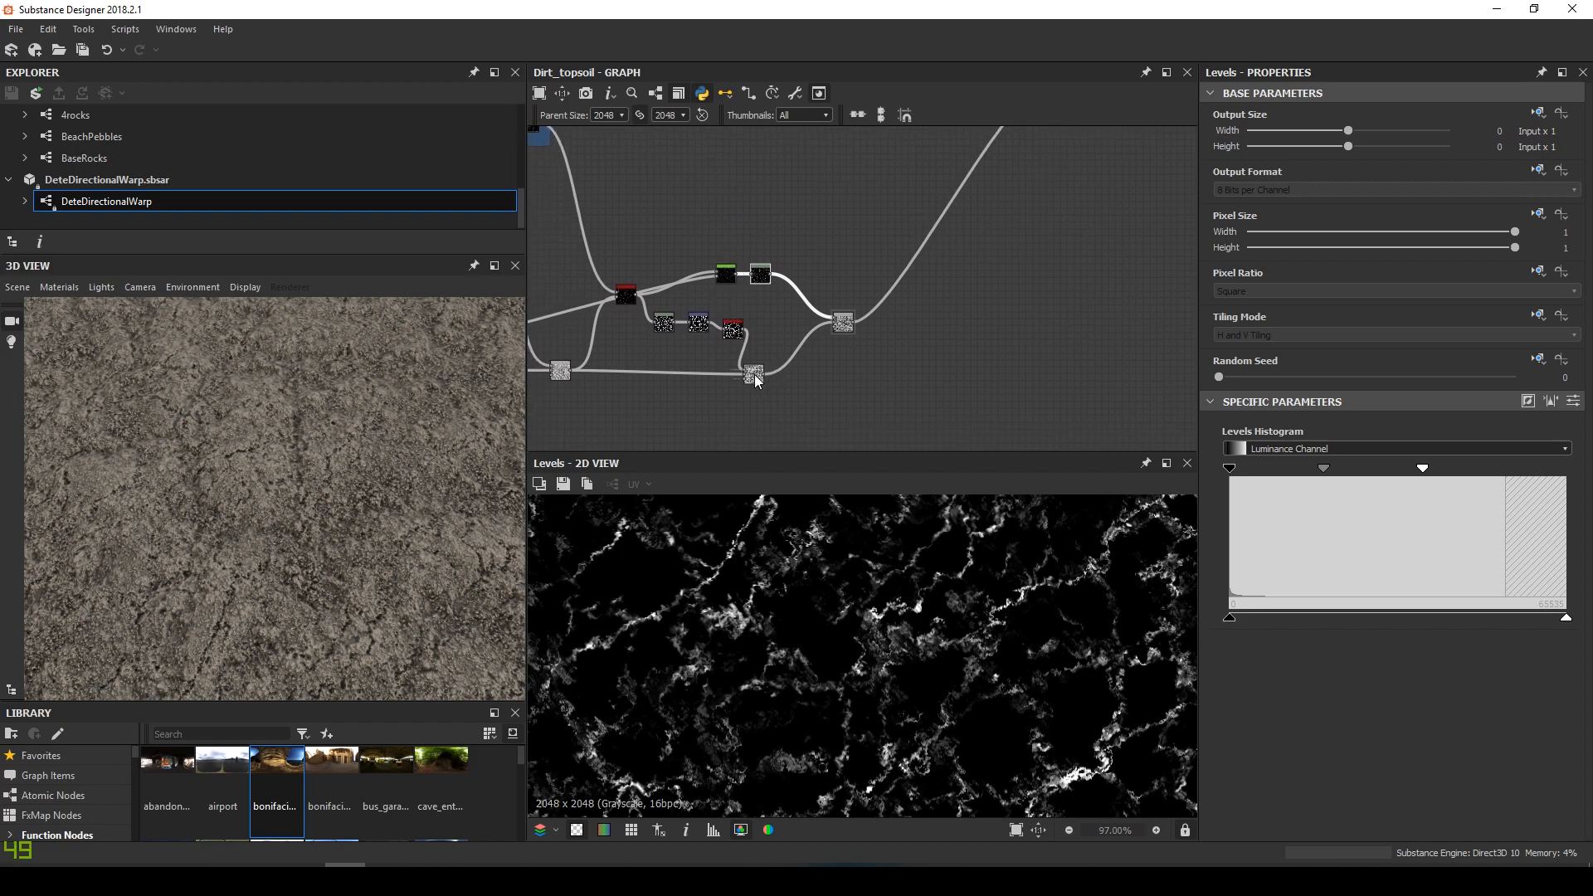
Wrap the crack-blending nodes in a frame titled Cracks blending
{"action": "left_click_drag", "start_coordinate": [609, 260], "coordinate": [854, 349]}
{"action": "key", "text": "ctrl+f"}
{"action": "type", "text": "Cracks blending"}
{"action": "key", "text": "Return"}
Make the Cracks blending frame green and raise its brightness V to 255
{"action": "left_click", "coordinate": [1389, 307]}
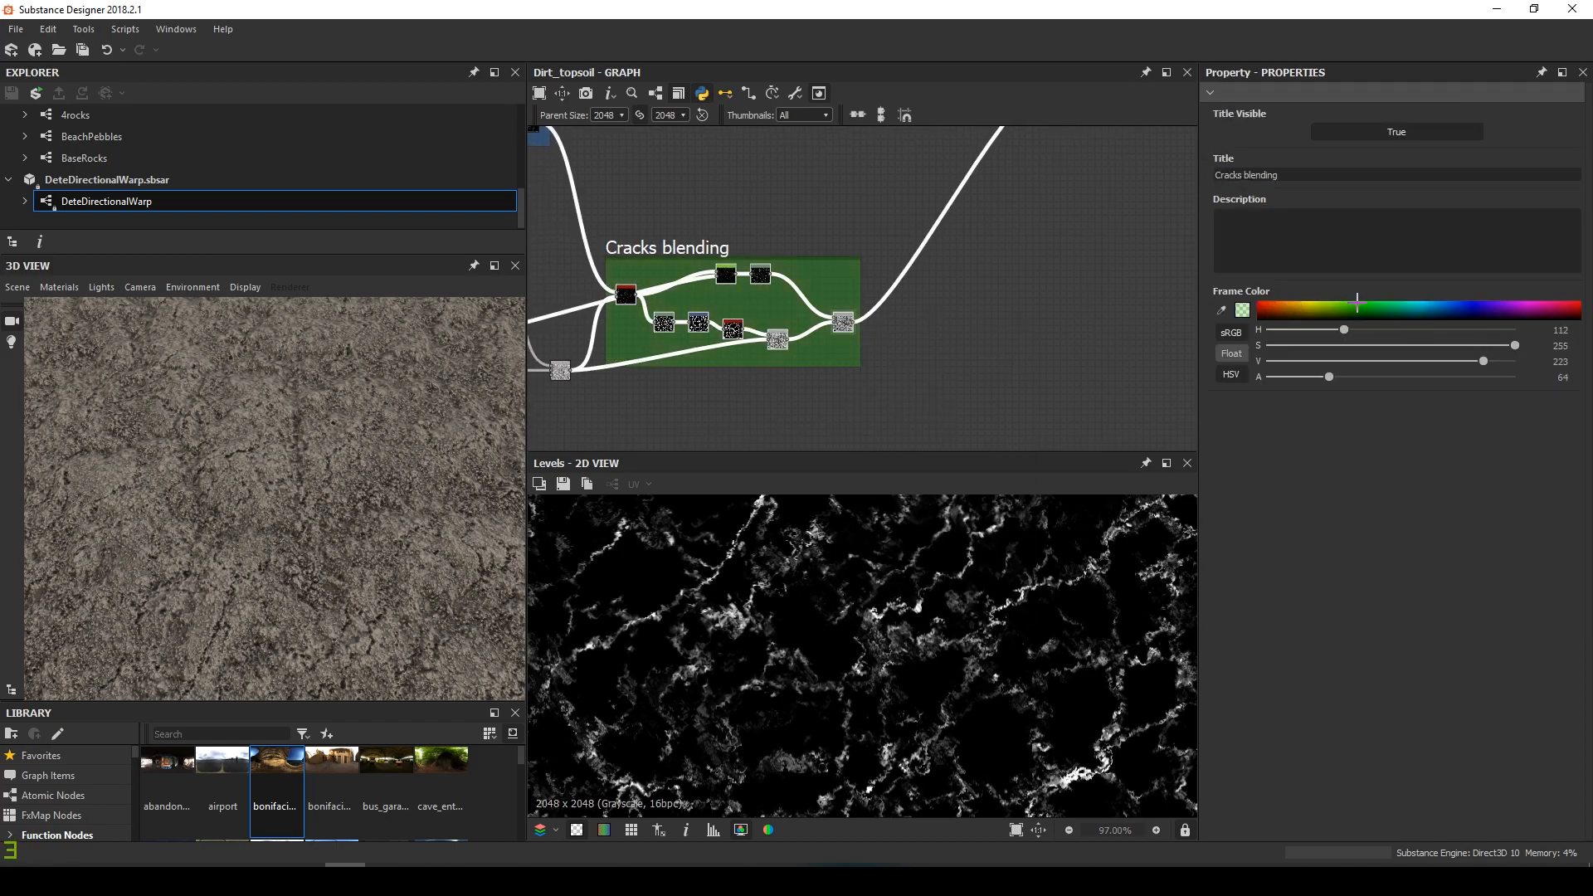
{"action": "left_click_drag", "start_coordinate": [1390, 306], "coordinate": [1386, 297]}
{"action": "scroll", "coordinate": [771, 224], "scroll_direction": "down", "scroll_amount": 4}
{"action": "middle_click_drag", "start_coordinate": [772, 224], "coordinate": [958, 259]}
{"action": "scroll", "coordinate": [423, 543], "scroll_direction": "down", "scroll_amount": 5}
{"action": "scroll", "coordinate": [423, 542], "scroll_direction": "up", "scroll_amount": 5}
Maximize the 3D View and rotate the block to inspect the dirt relief
{"action": "left_click_drag", "start_coordinate": [423, 542], "coordinate": [340, 402]}
{"action": "left_click", "coordinate": [496, 265]}
{"action": "left_click_drag", "start_coordinate": [839, 412], "coordinate": [656, 422]}
{"action": "left_click", "coordinate": [182, 157]}
Lower the 3D preview material's height scale to about 2.07
{"action": "mouse_move", "coordinate": [196, 179]}
{"action": "left_click", "coordinate": [300, 185]}
{"action": "left_click_drag", "start_coordinate": [1286, 168], "coordinate": [1297, 177]}
{"action": "left_click_drag", "start_coordinate": [559, 410], "coordinate": [682, 468]}
{"action": "left_click_drag", "start_coordinate": [1293, 172], "coordinate": [1284, 171]}
Switch the preview mesh to a flat plane and view it from a low angle
{"action": "left_click", "coordinate": [134, 157]}
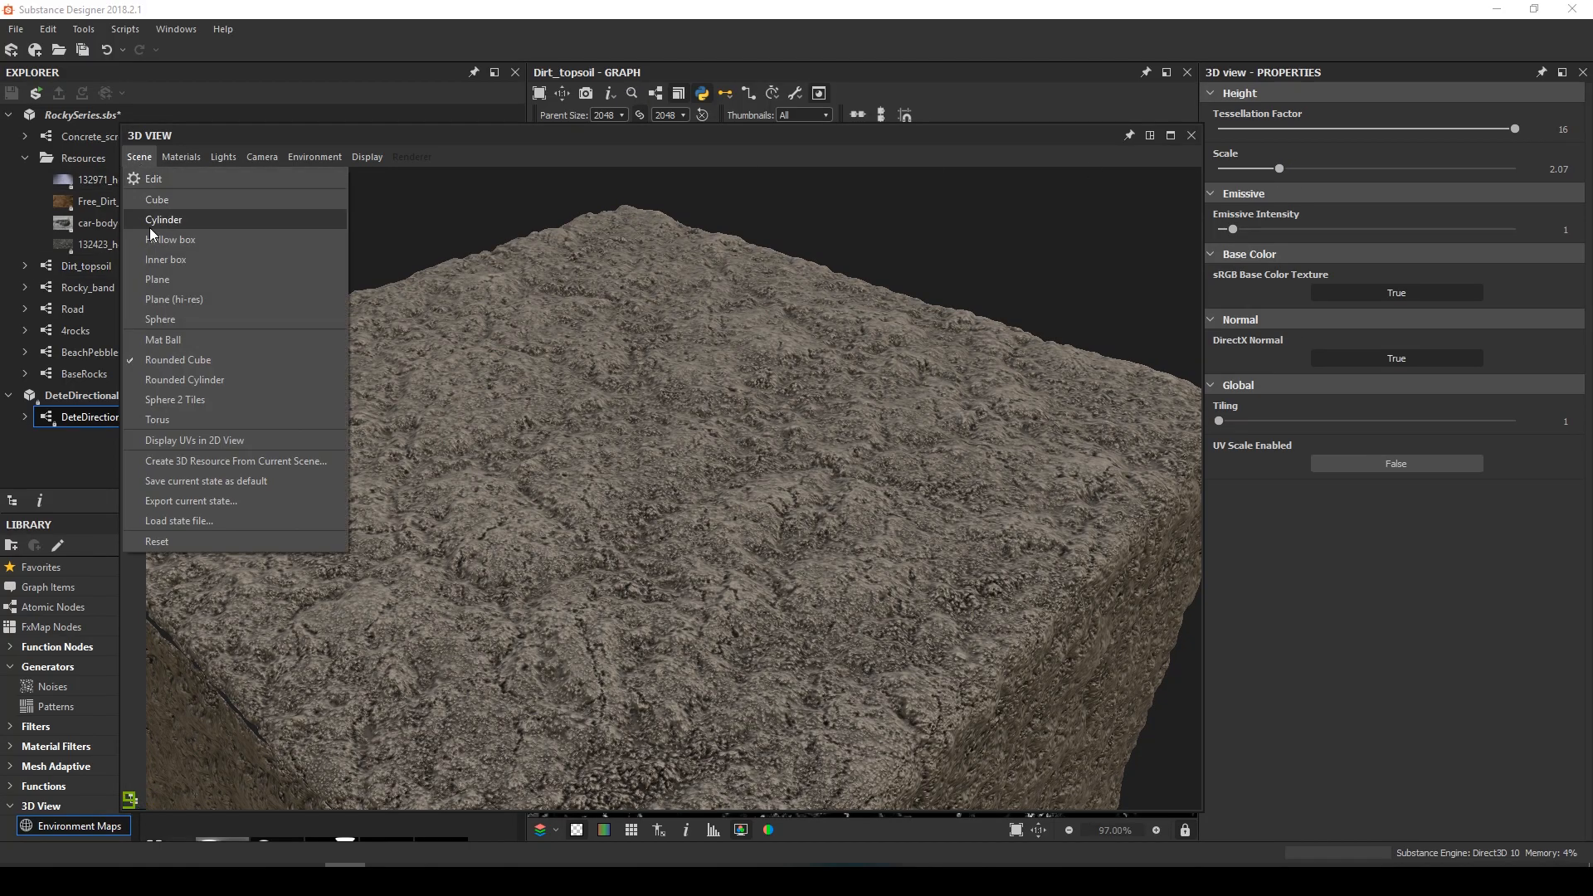
{"action": "left_click", "coordinate": [173, 302]}
{"action": "left_click_drag", "start_coordinate": [686, 550], "coordinate": [321, 209]}
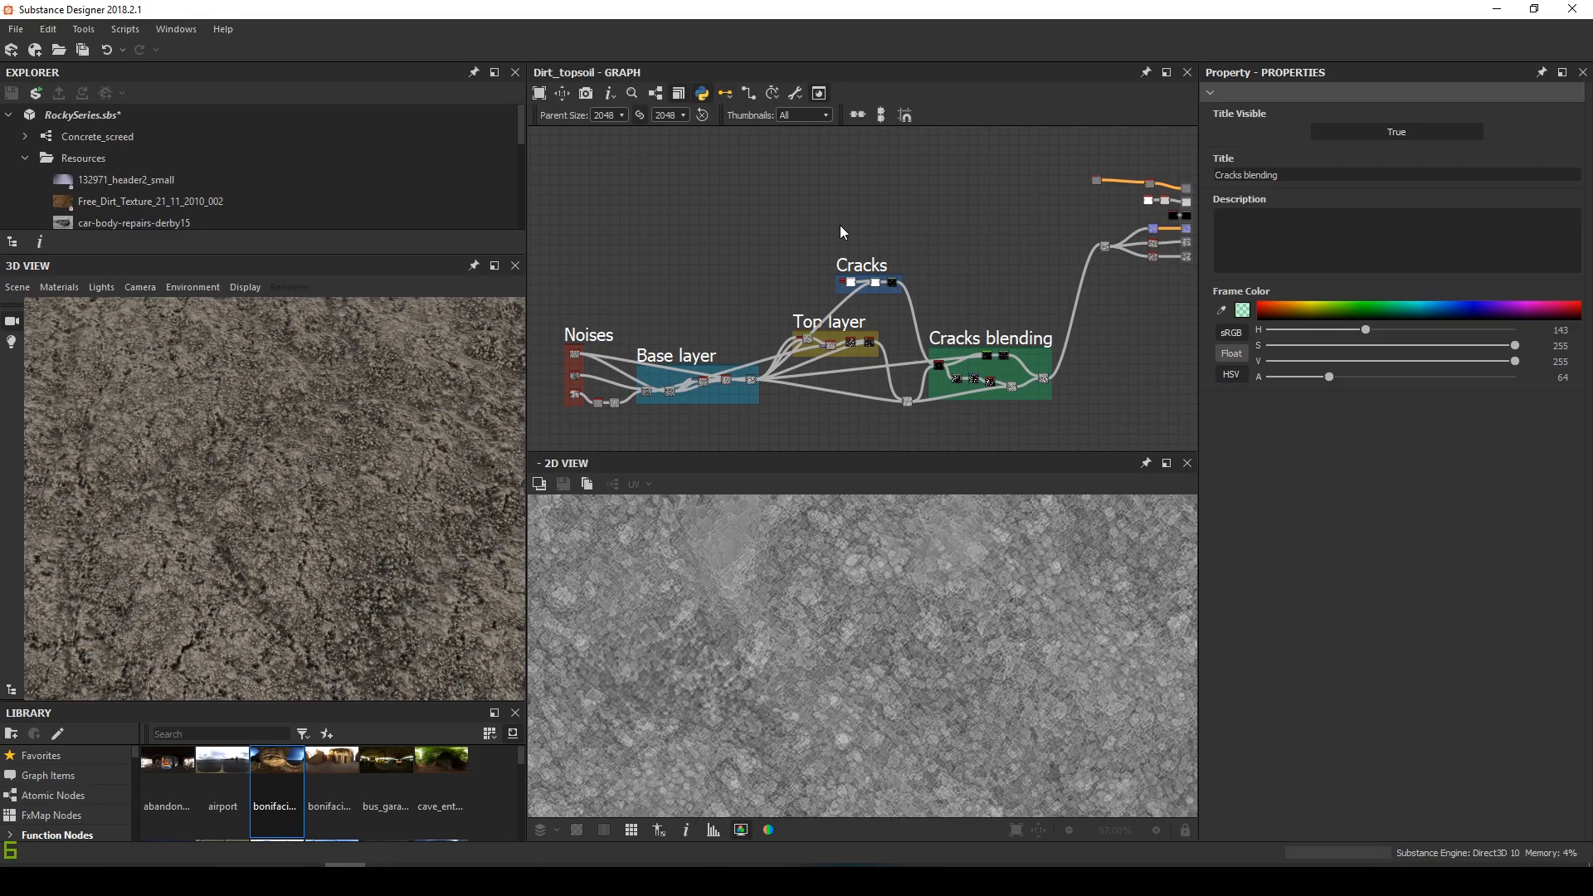
Add a Normal node from the Base layer height output with Intensity 3
{"action": "scroll", "coordinate": [839, 226], "scroll_direction": "up", "scroll_amount": 2}
{"action": "middle_click_drag", "start_coordinate": [730, 267], "coordinate": [861, 185]}
{"action": "scroll", "coordinate": [778, 307], "scroll_direction": "up", "scroll_amount": 1}
{"action": "scroll", "coordinate": [760, 353], "scroll_direction": "up", "scroll_amount": 3}
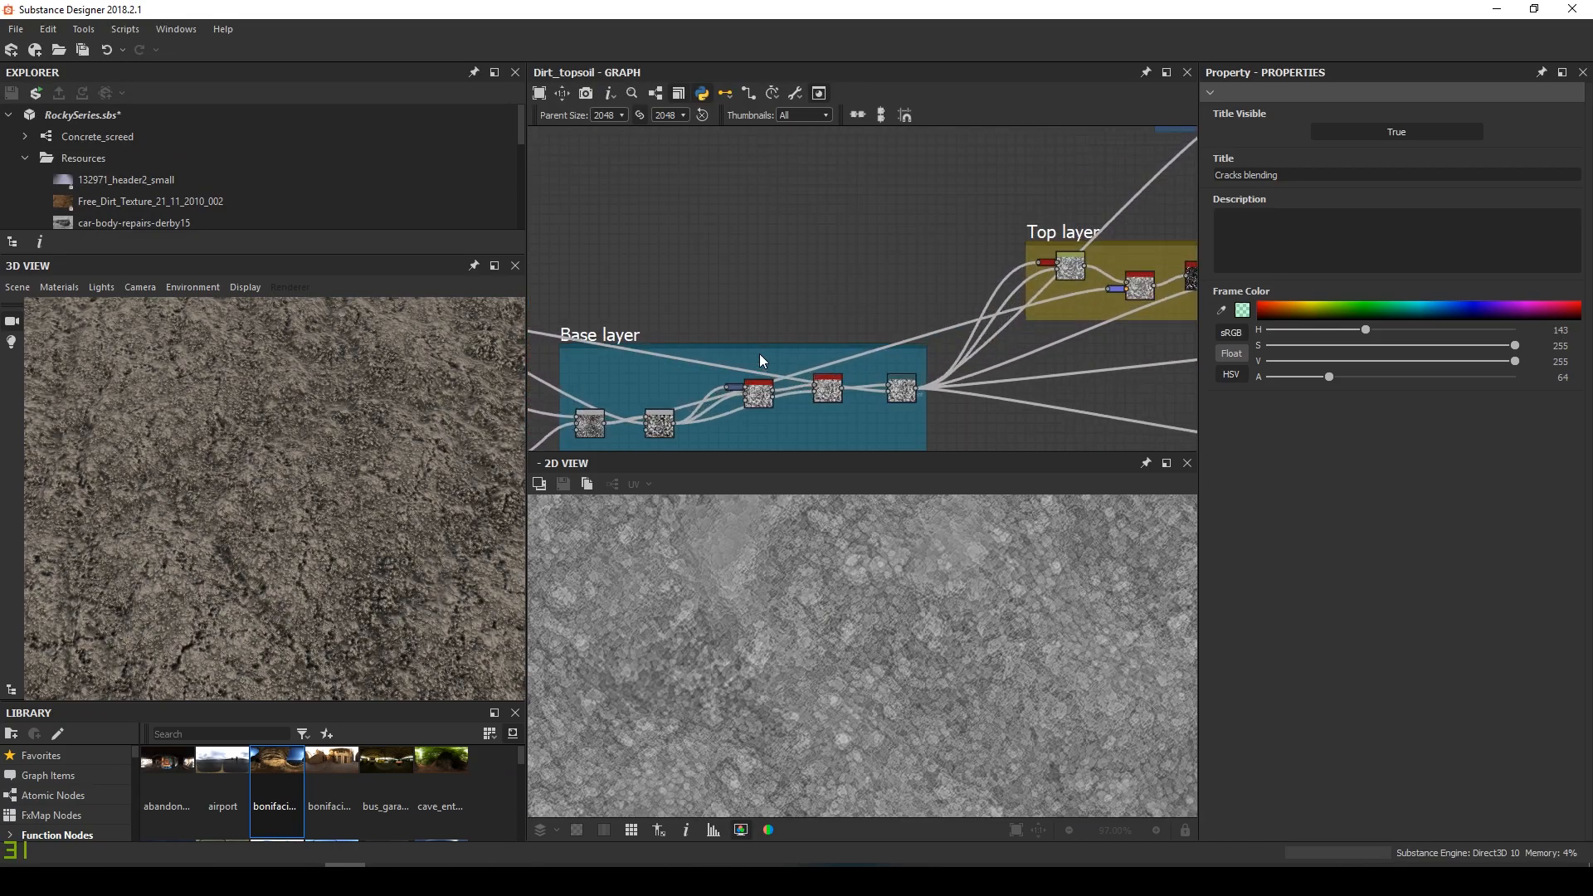
{"action": "middle_click_drag", "start_coordinate": [809, 378], "coordinate": [650, 324]}
{"action": "scroll", "coordinate": [651, 324], "scroll_direction": "up", "scroll_amount": 2}
{"action": "scroll", "coordinate": [924, 243], "scroll_direction": "up", "scroll_amount": 1}
{"action": "scroll", "coordinate": [1049, 207], "scroll_direction": "down", "scroll_amount": 2}
{"action": "middle_click_drag", "start_coordinate": [891, 313], "coordinate": [749, 395]}
{"action": "scroll", "coordinate": [738, 370], "scroll_direction": "down", "scroll_amount": 3}
{"action": "scroll", "coordinate": [746, 394], "scroll_direction": "up", "scroll_amount": 3}
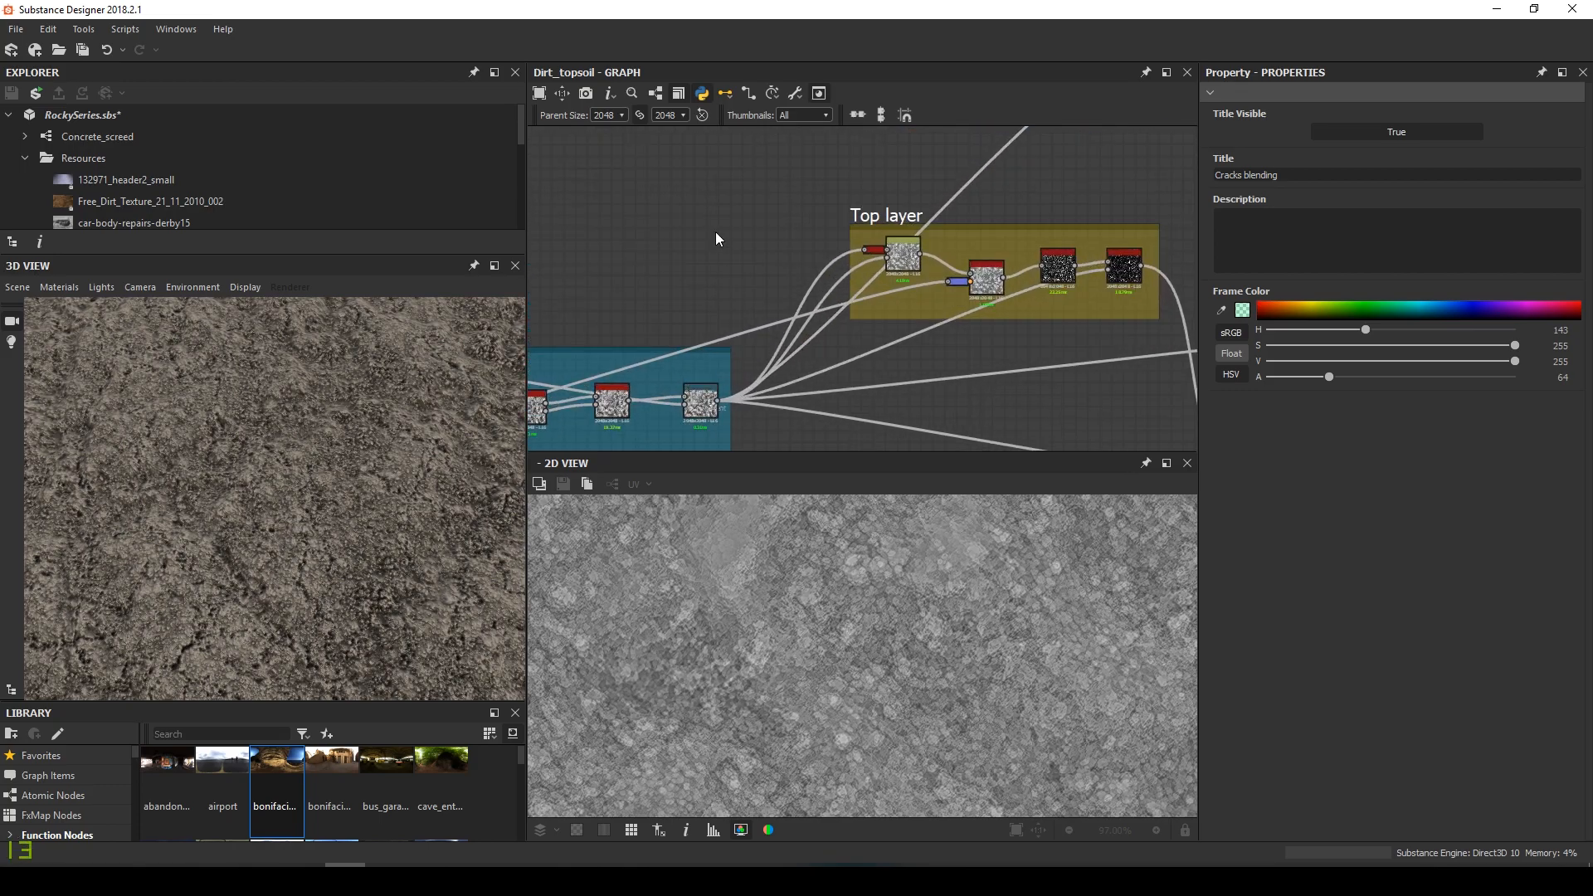
{"action": "key", "text": "space"}
{"action": "type", "text": "norm"}
{"action": "key", "text": "Return"}
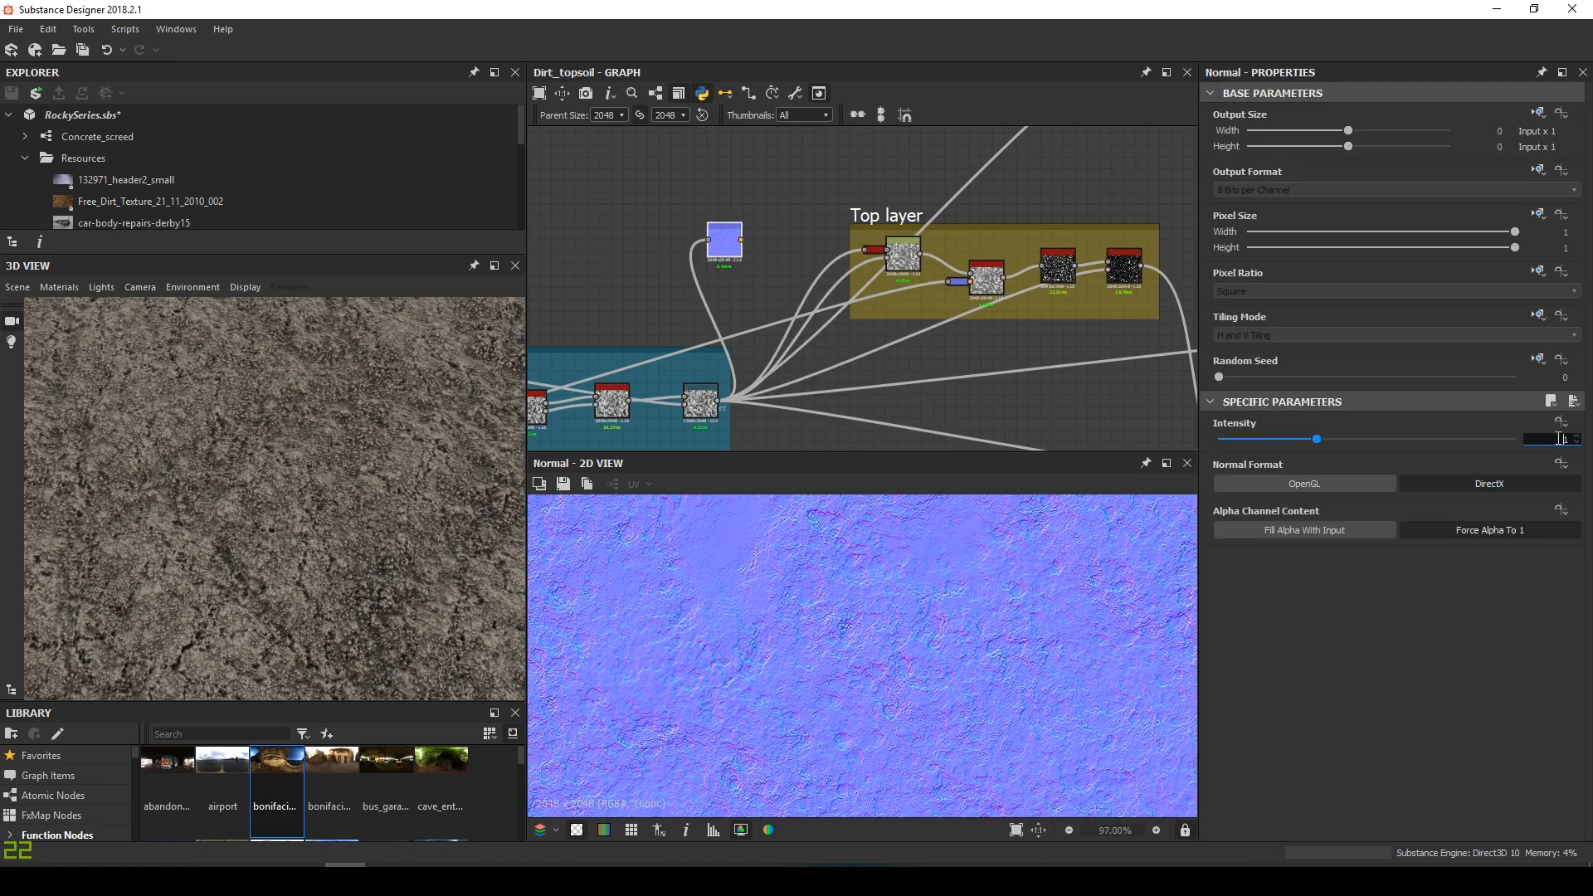
{"action": "key", "text": "Return"}
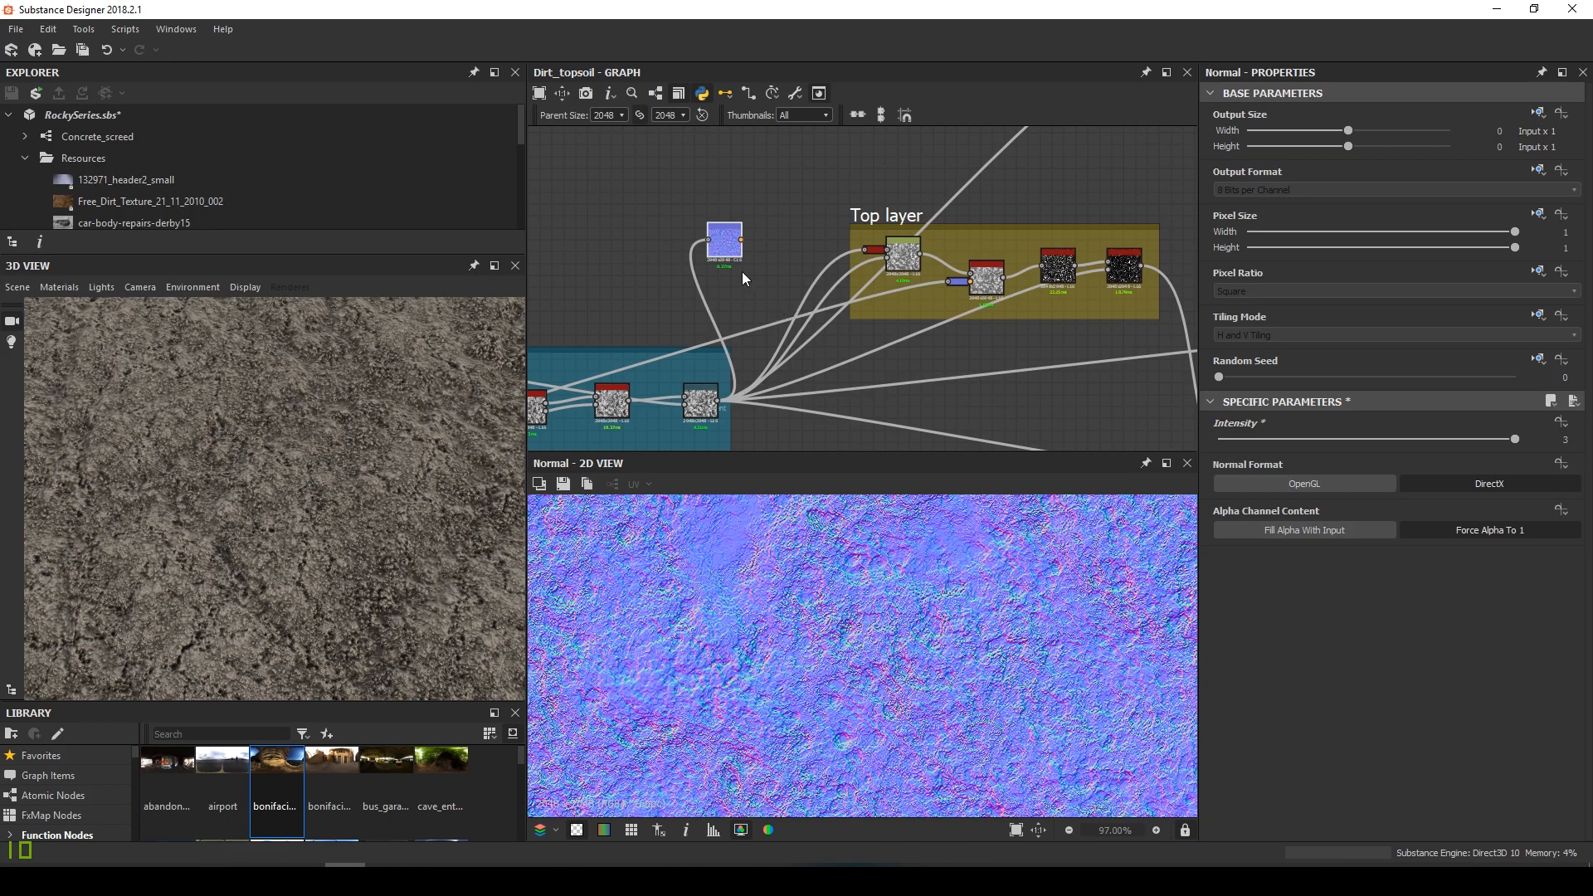
Move the Normal node up in the graph near the Cracks frame
{"action": "middle_click_drag", "start_coordinate": [744, 272], "coordinate": [751, 387]}
{"action": "left_click_drag", "start_coordinate": [736, 357], "coordinate": [750, 172]}
{"action": "middle_click_drag", "start_coordinate": [750, 175], "coordinate": [758, 448]}
{"action": "left_click_drag", "start_coordinate": [758, 446], "coordinate": [756, 300]}
Add a Curvature Smooth node connected after the Normal node
{"action": "key", "text": "space"}
{"action": "type", "text": "curv"}
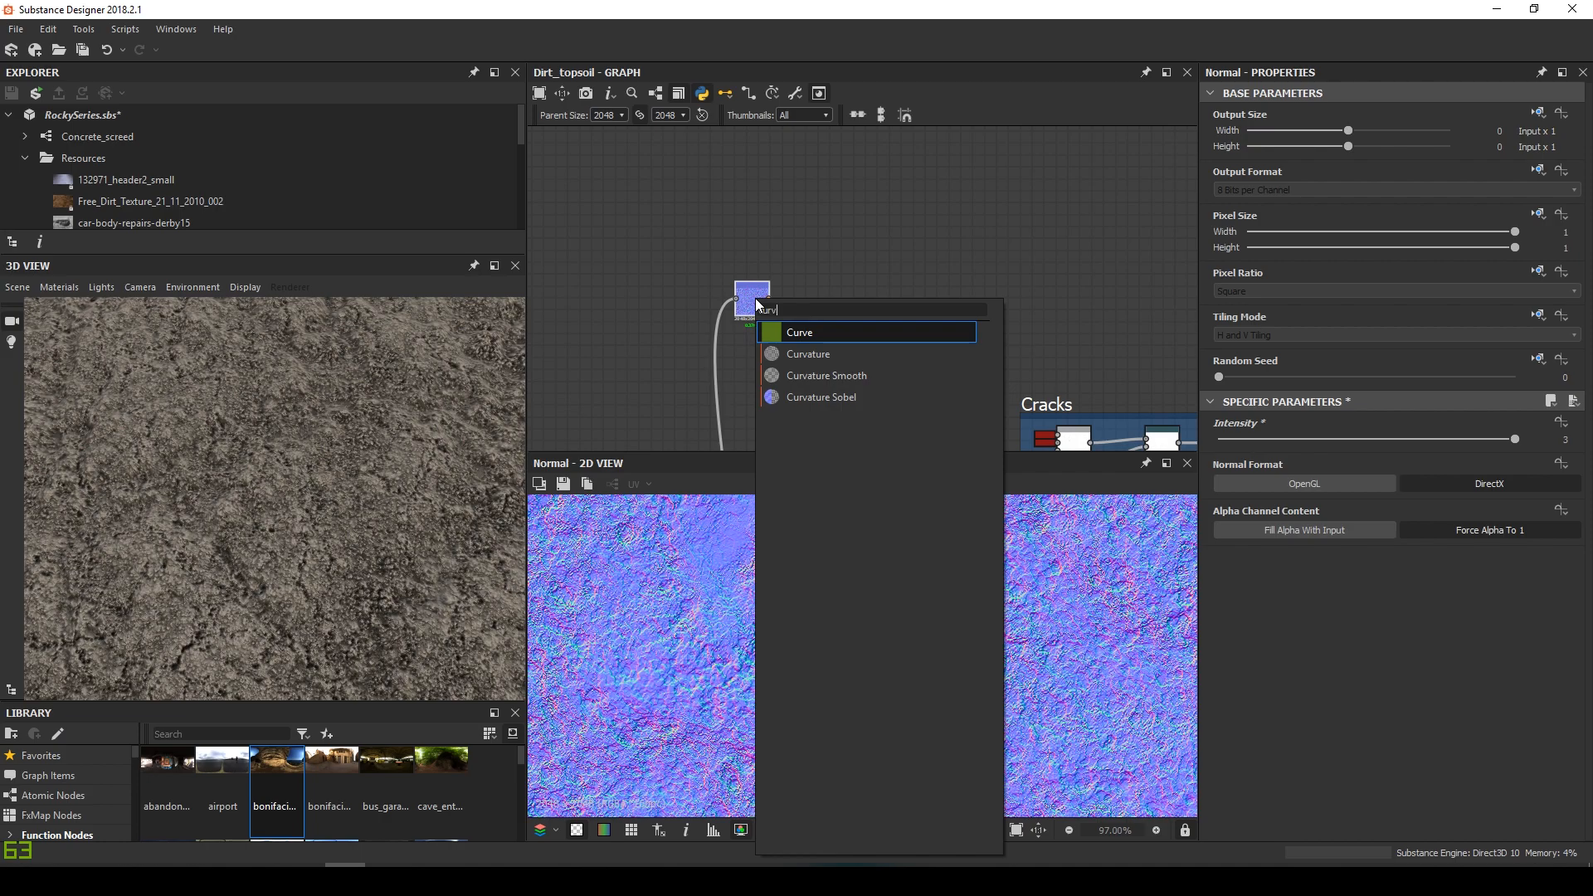
{"action": "key", "text": "Down"}
{"action": "key", "text": "Down"}
{"action": "key", "text": "Return"}
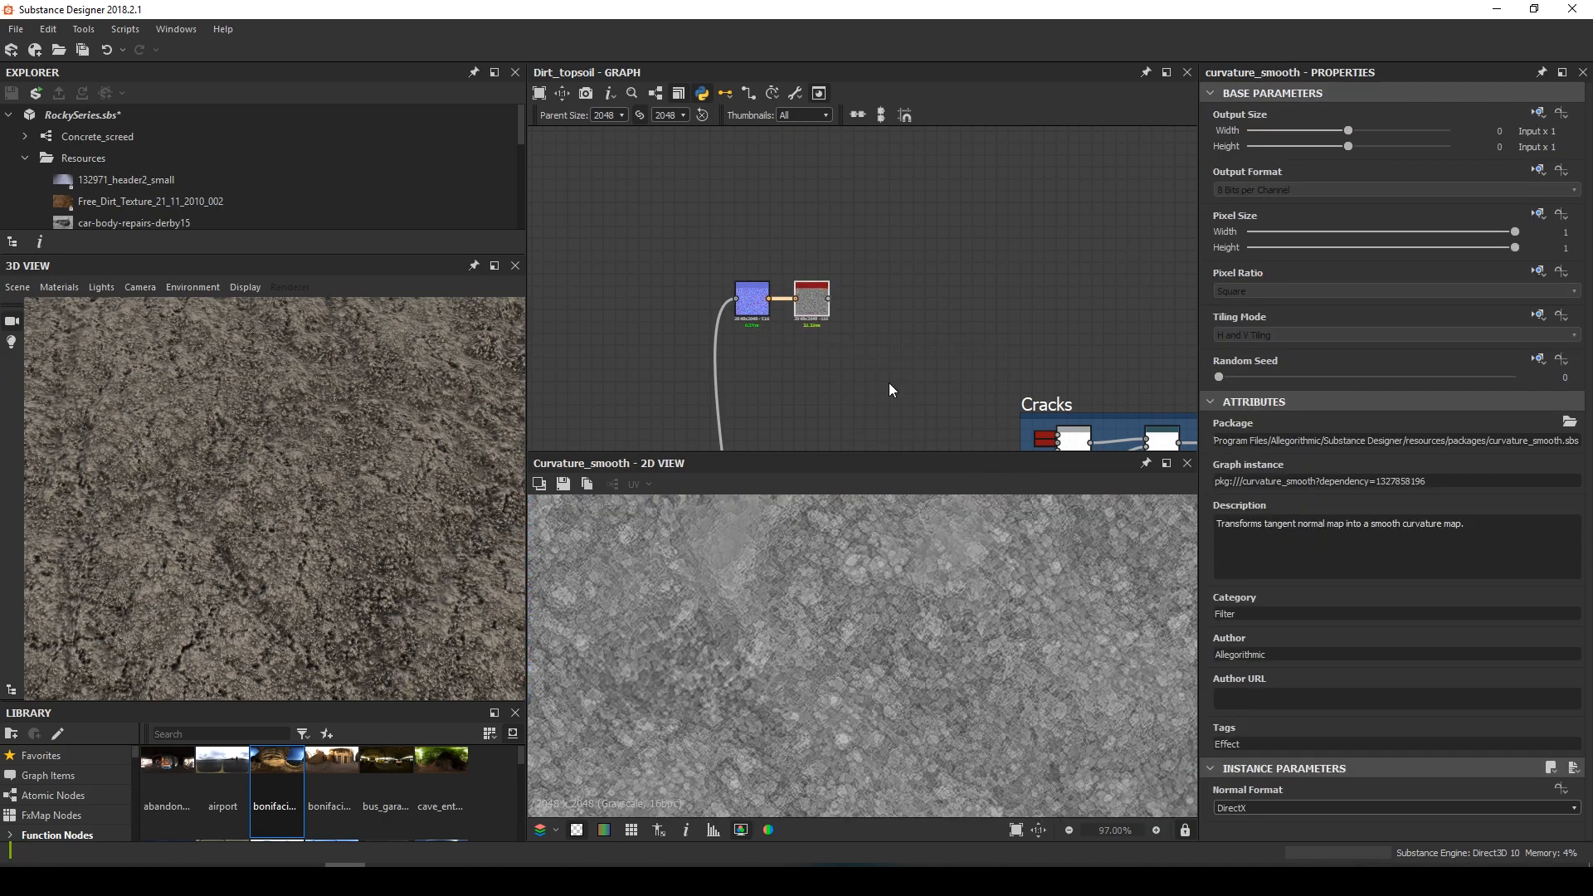
{"action": "scroll", "coordinate": [899, 644], "scroll_direction": "up", "scroll_amount": 4}
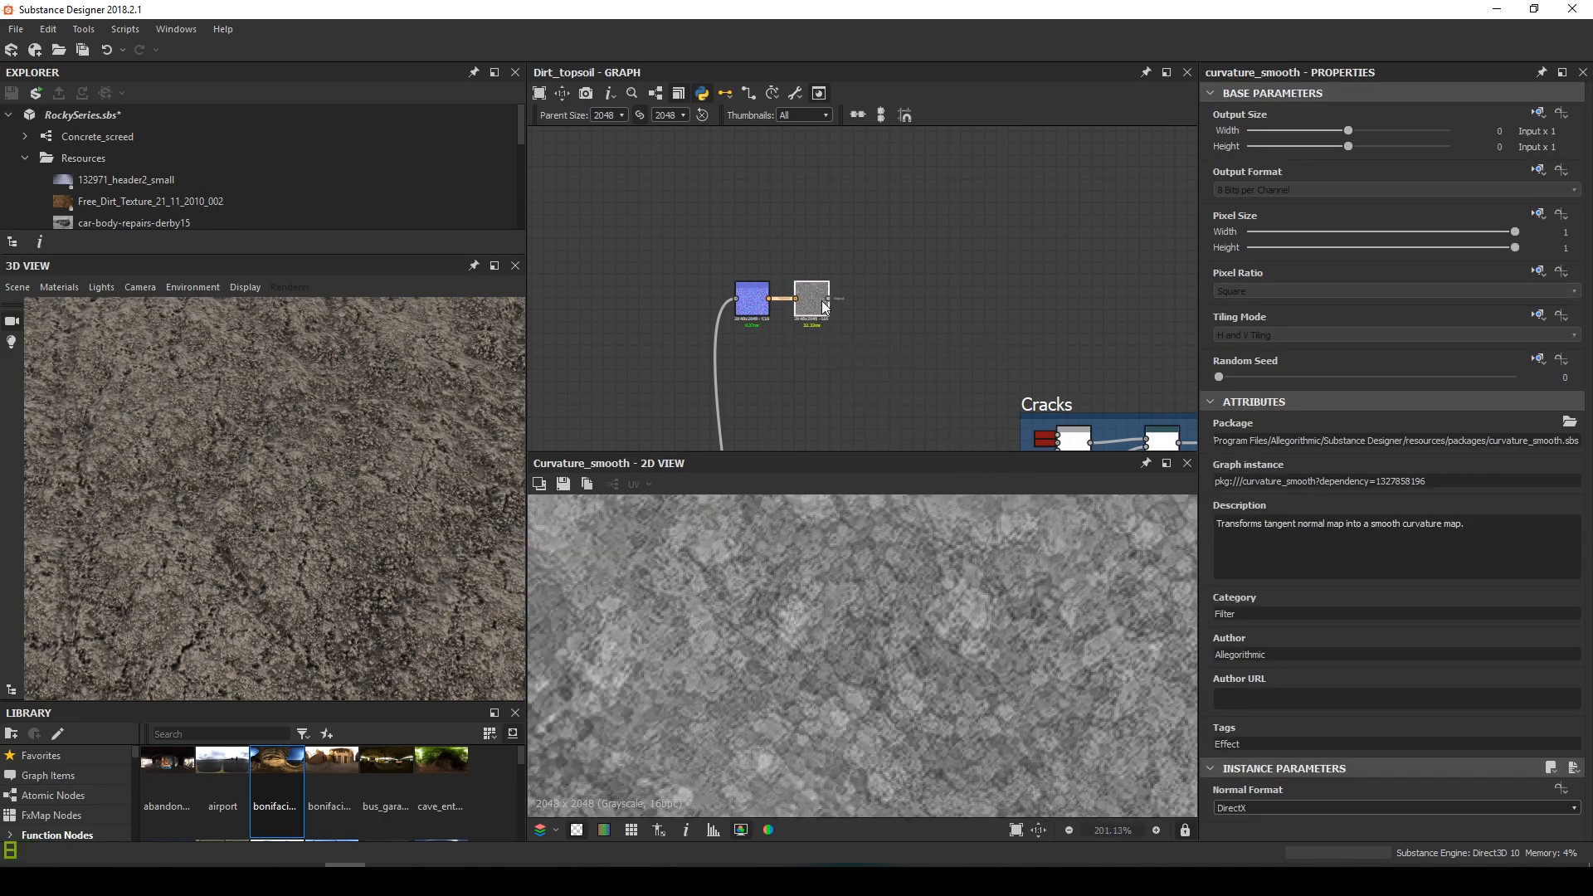
Chain a Gradient Map and then a Blend node set to Overlay mode
{"action": "key", "text": "space"}
{"action": "type", "text": "gr"}
{"action": "left_click", "coordinate": [949, 336]}
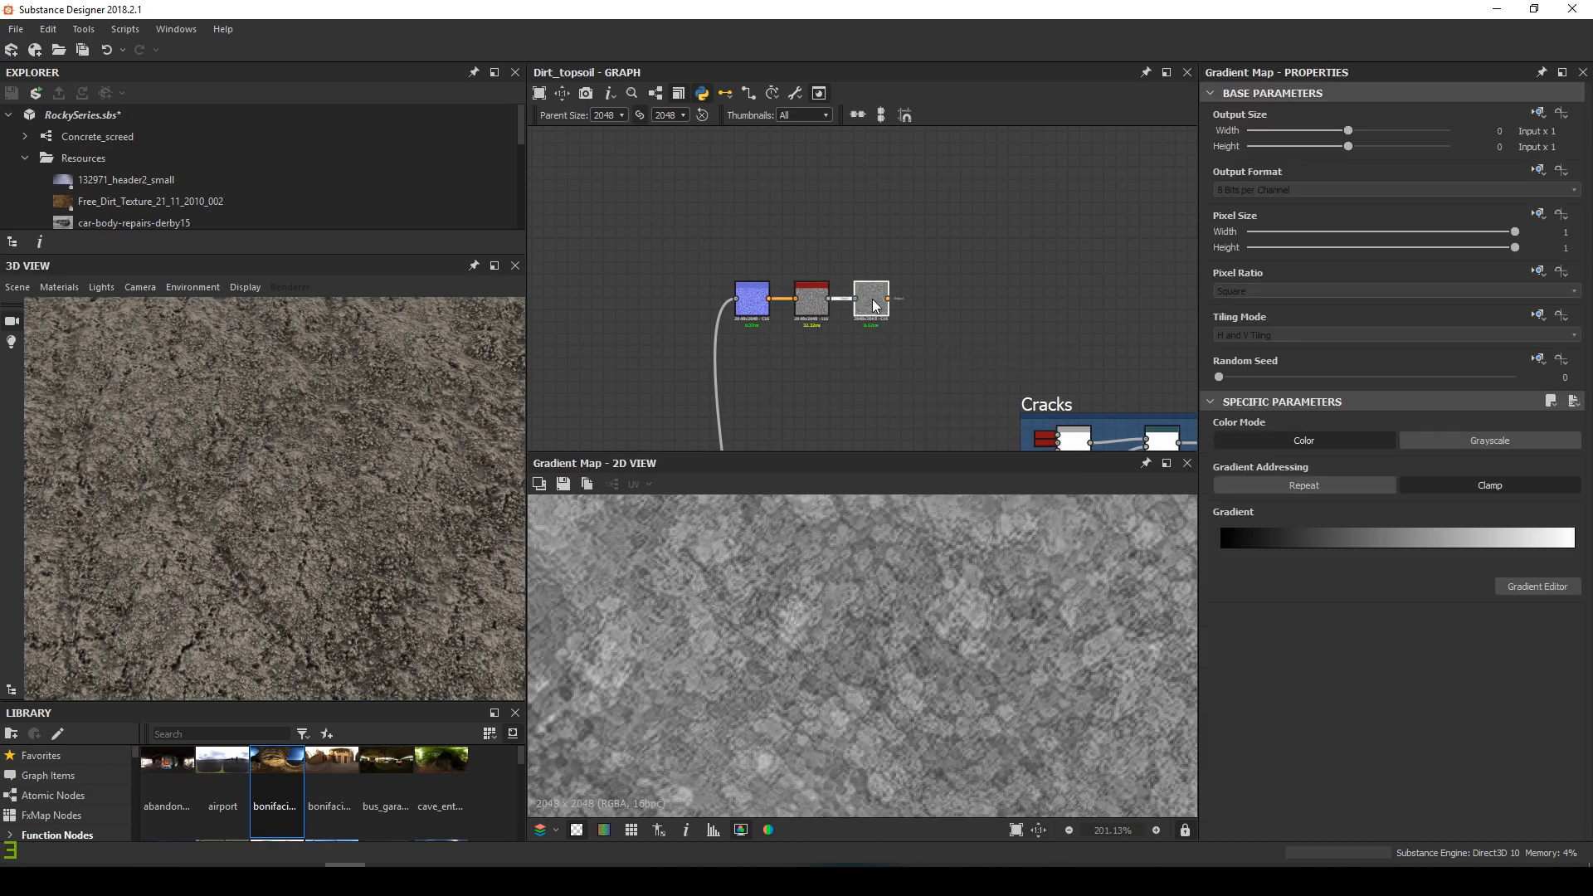
{"action": "key", "text": "space"}
{"action": "left_click", "coordinate": [949, 355]}
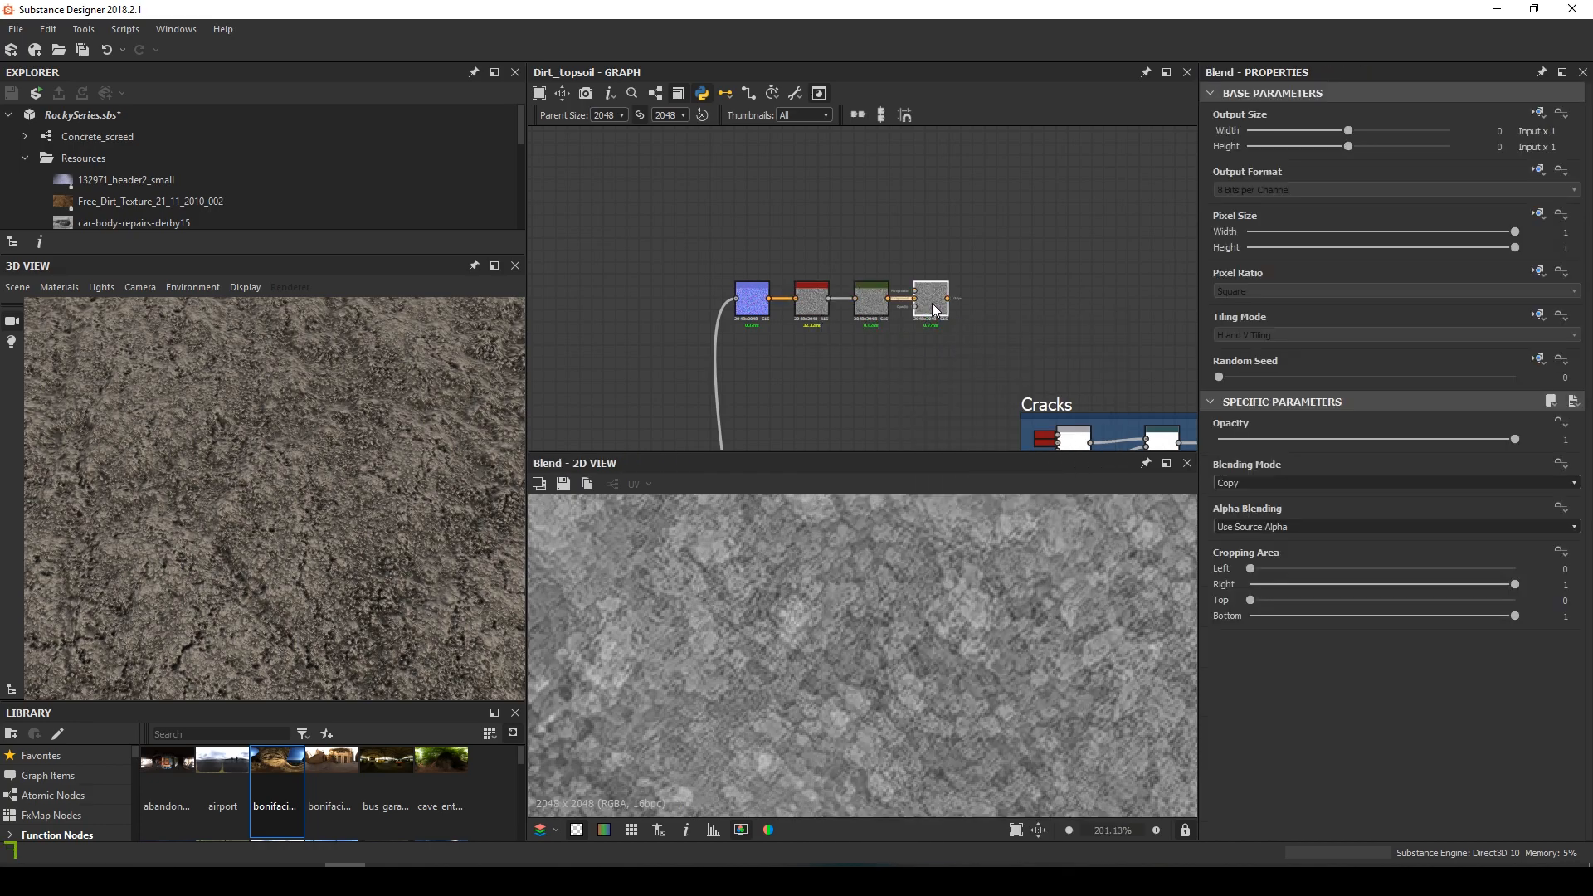
{"action": "left_click", "coordinate": [1256, 482]}
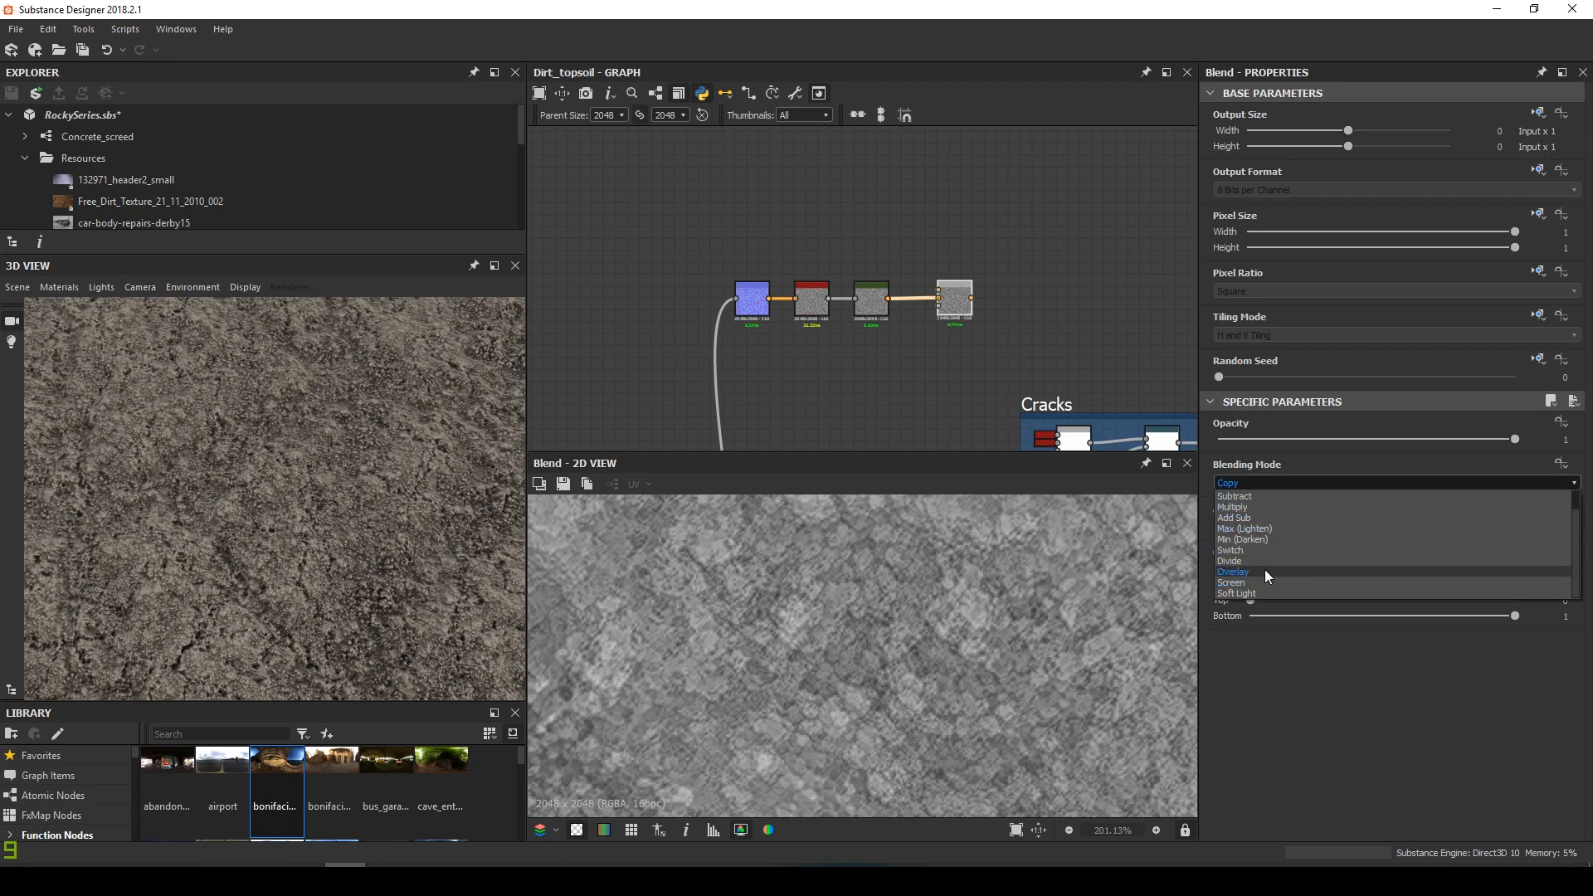
{"action": "left_click", "coordinate": [1265, 569]}
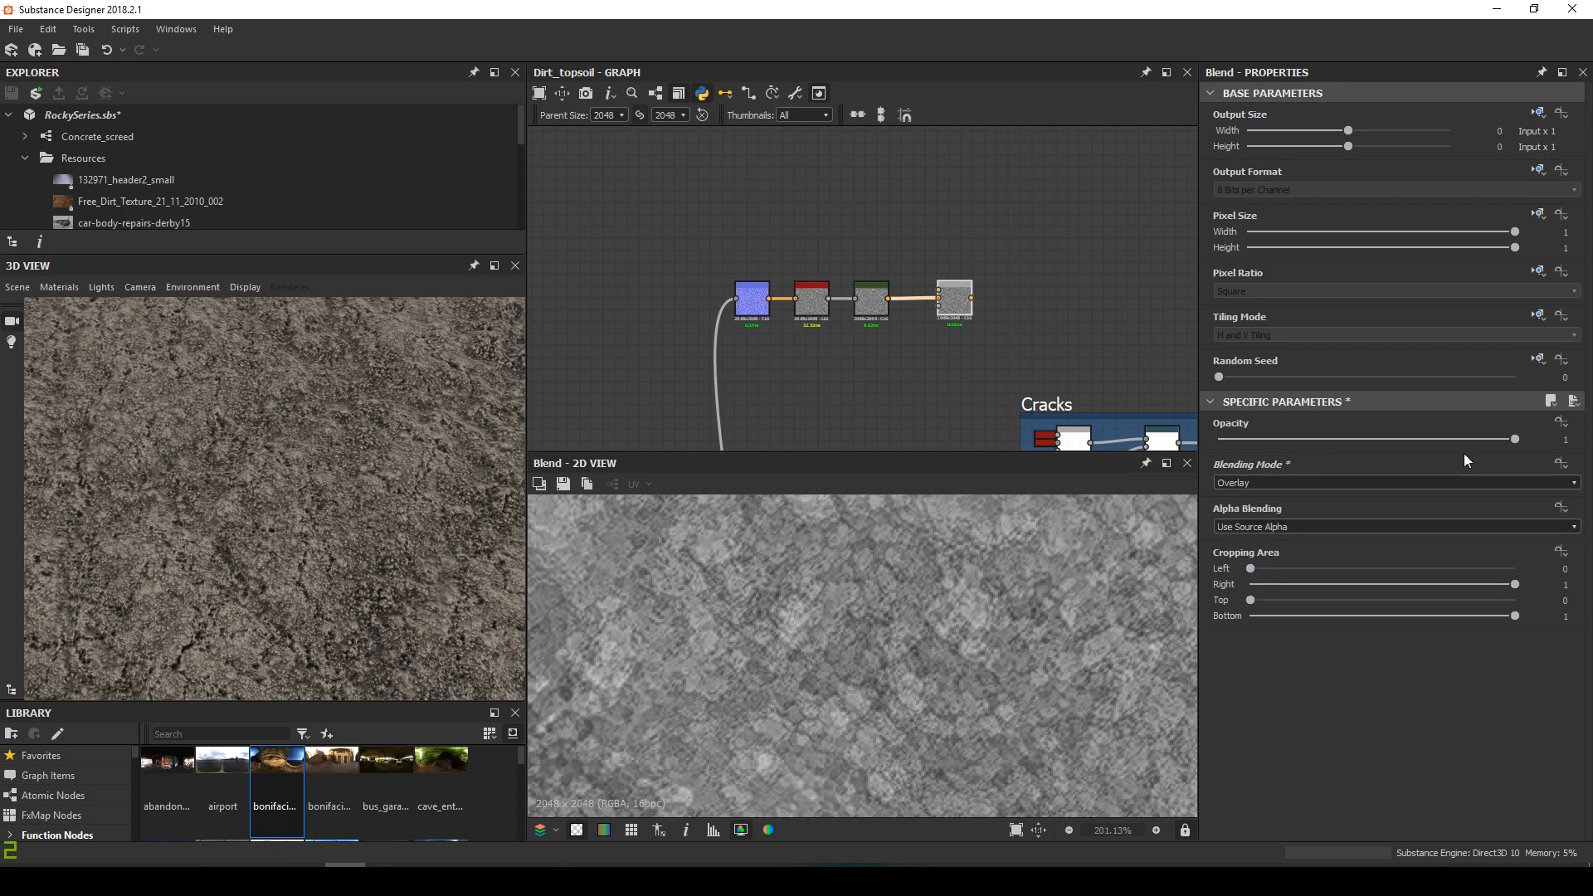
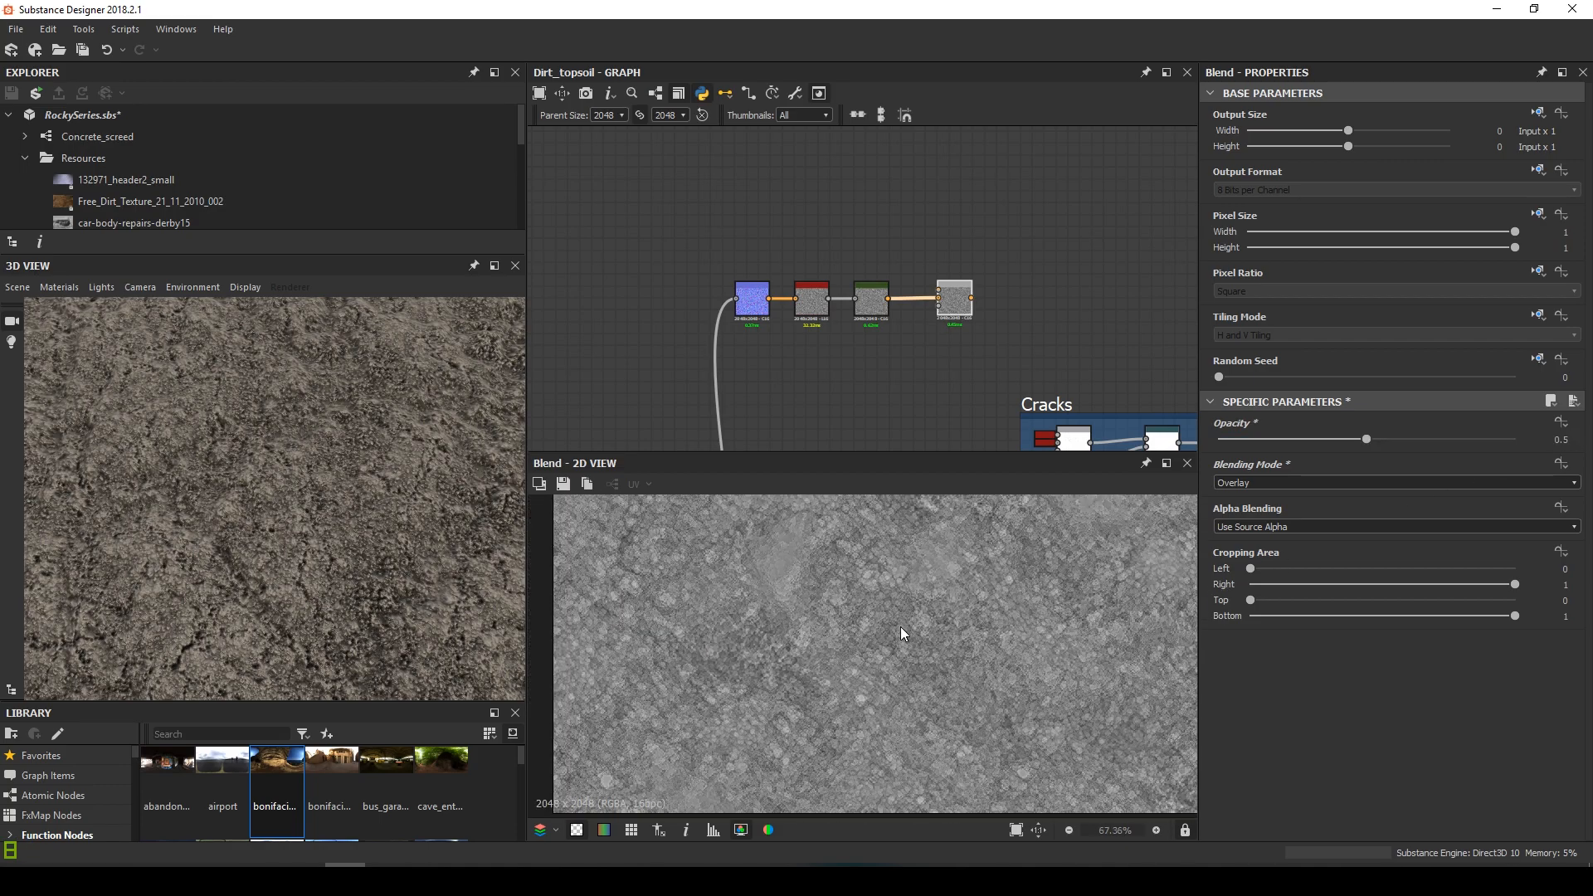
Adjust the zoom and select the Gradient Map node to show its settings and output
{"action": "scroll", "coordinate": [899, 626], "scroll_direction": "down", "scroll_amount": 6}
{"action": "scroll", "coordinate": [859, 337], "scroll_direction": "up", "scroll_amount": 4}
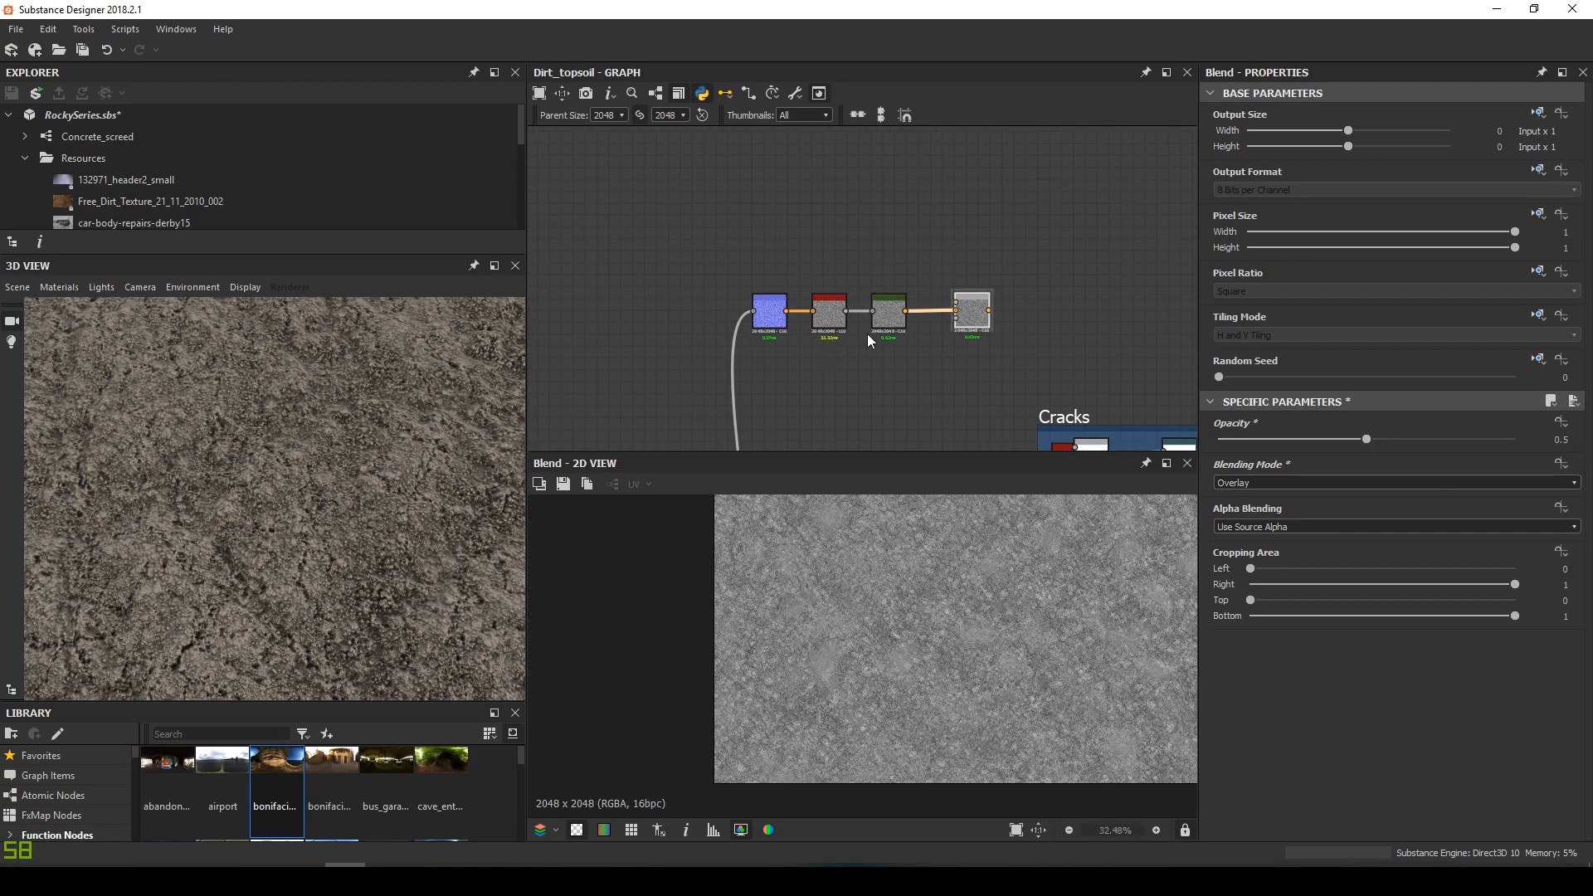
{"action": "left_click", "coordinate": [888, 312]}
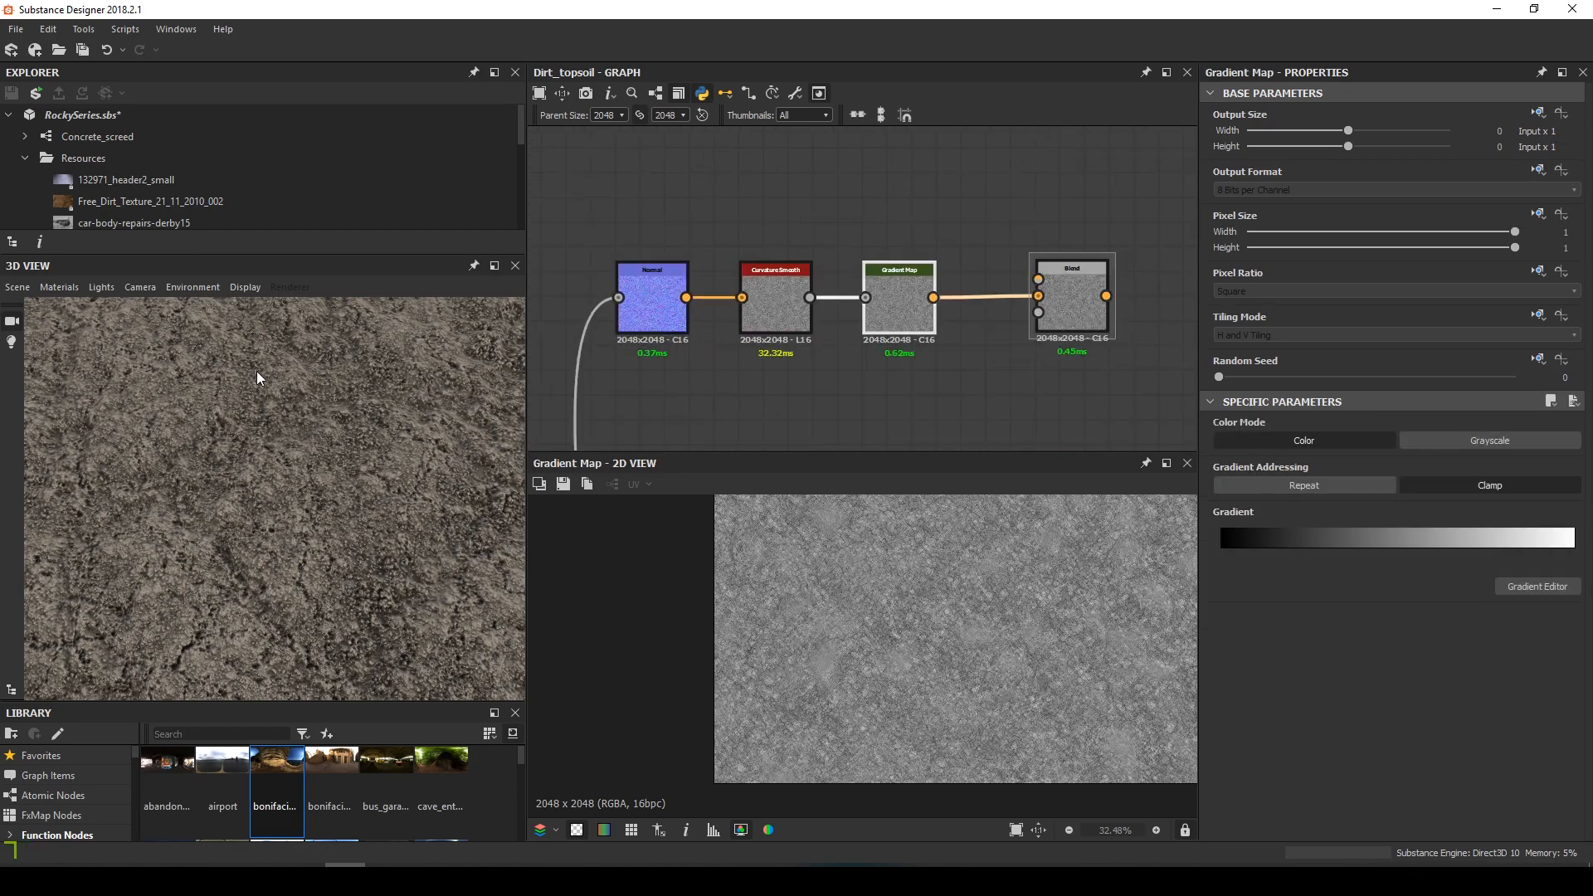
Pick the Gradient Map's colours from the Free_Dirt_Texture_21_11_2010_002 photo and view the Blend output
{"action": "left_click", "coordinate": [101, 201]}
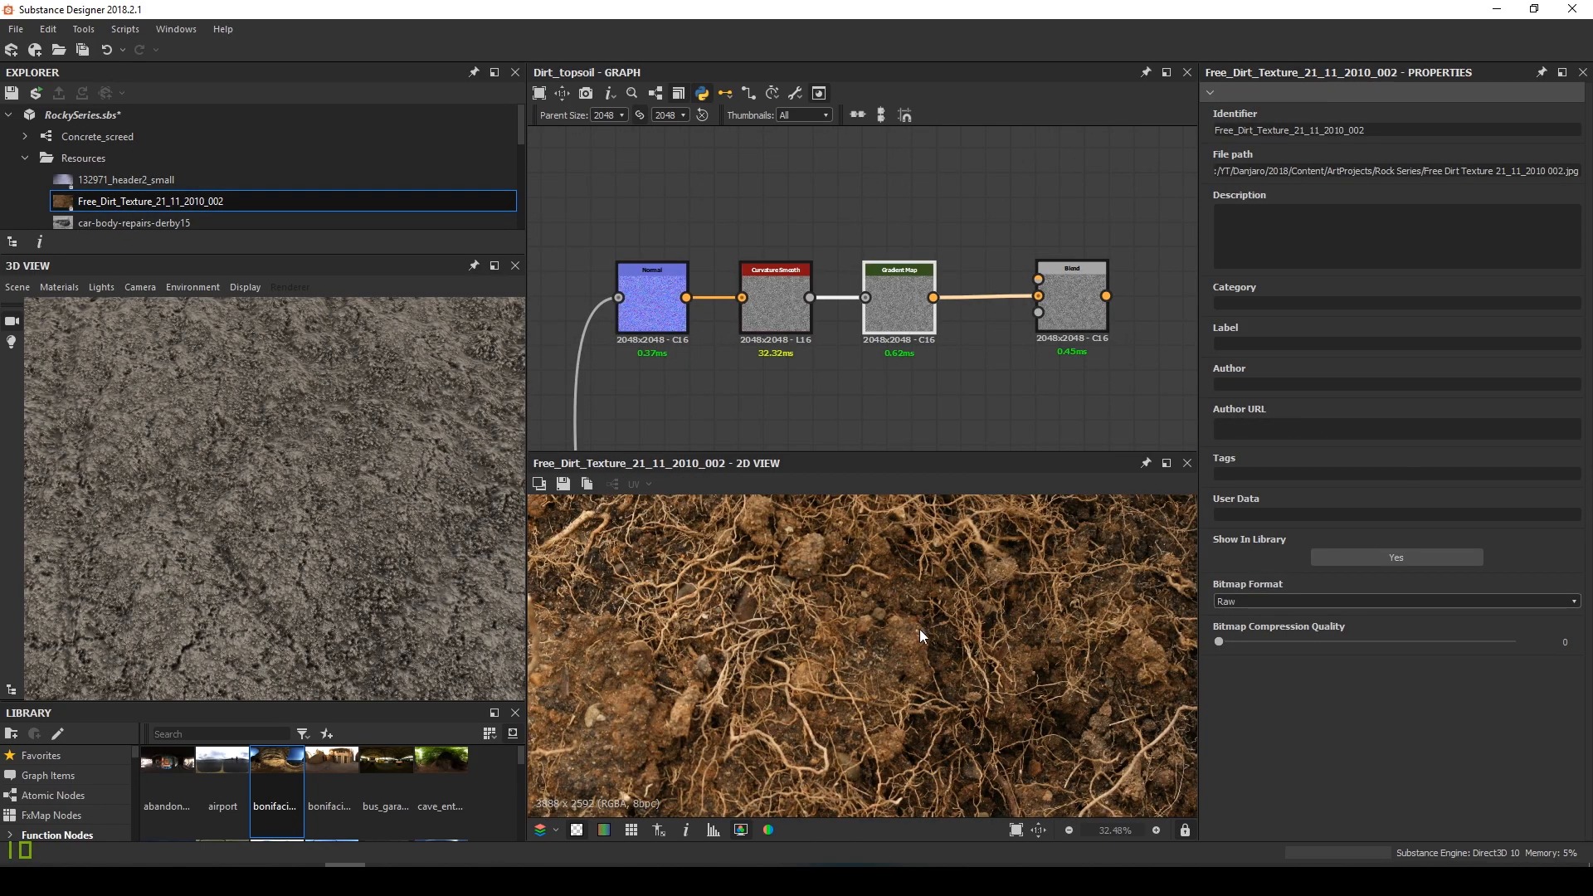
{"action": "left_click", "coordinate": [902, 317]}
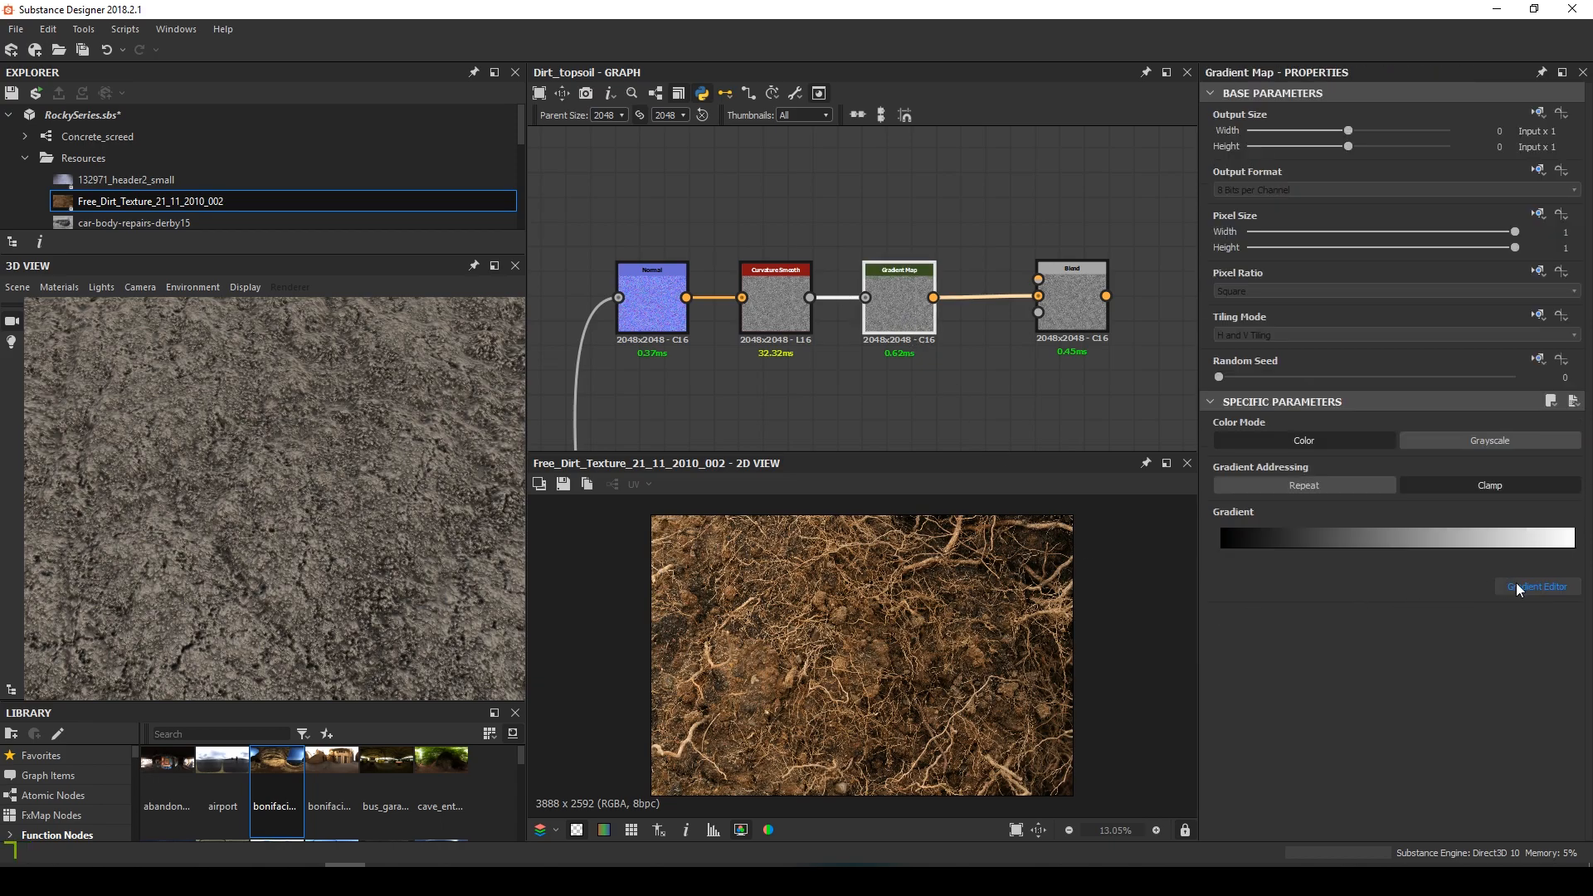
{"action": "left_click", "coordinate": [1538, 585]}
{"action": "left_click", "coordinate": [631, 556]}
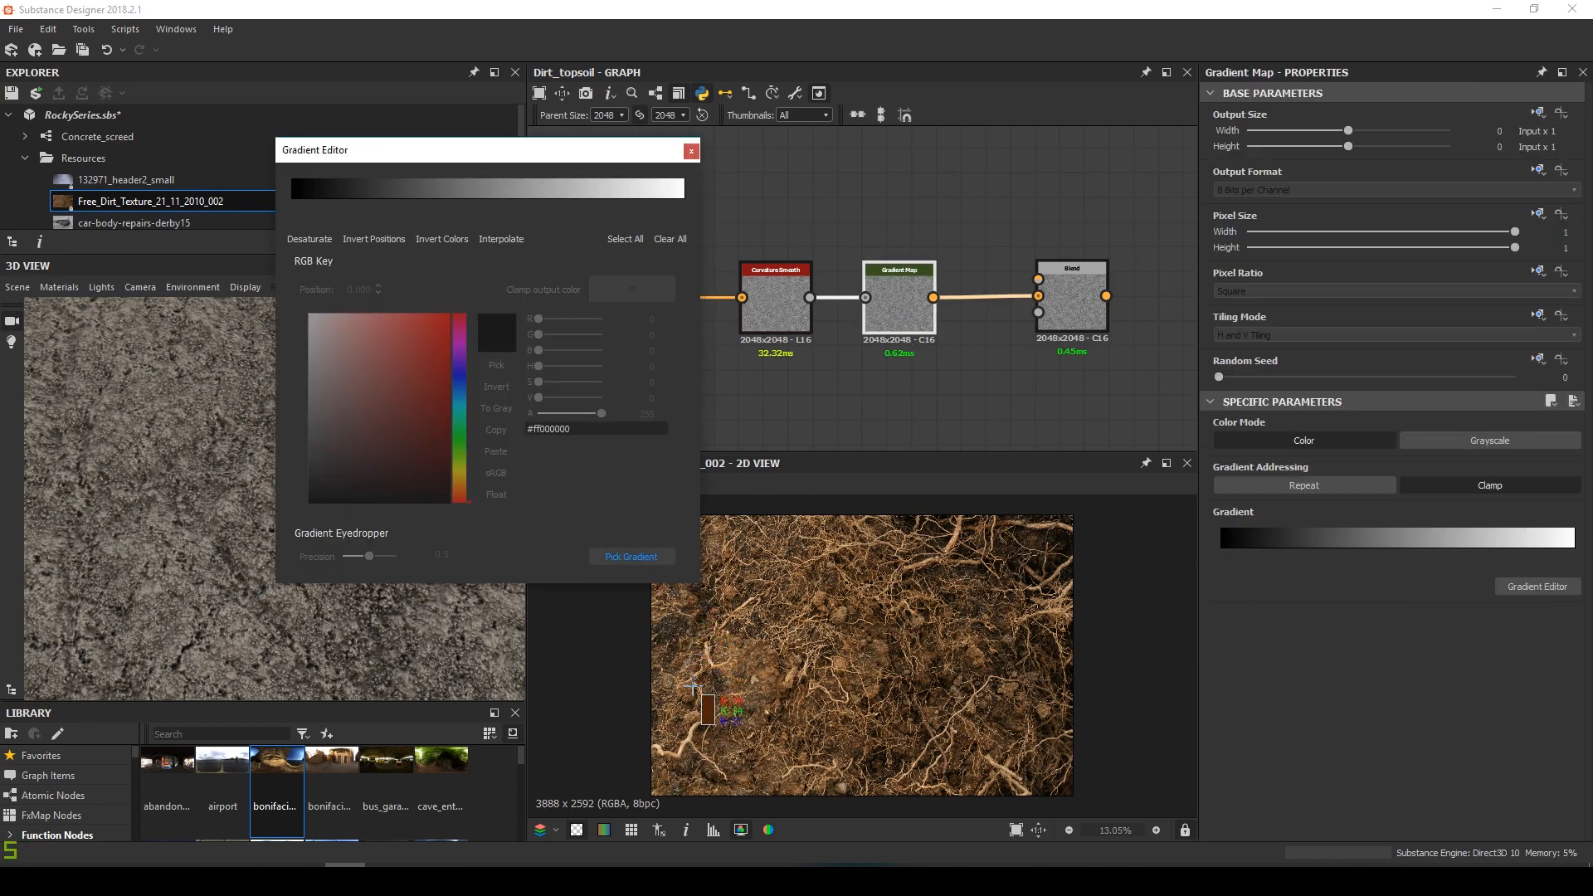
{"action": "left_click_drag", "start_coordinate": [703, 705], "coordinate": [962, 619]}
{"action": "left_click", "coordinate": [690, 150]}
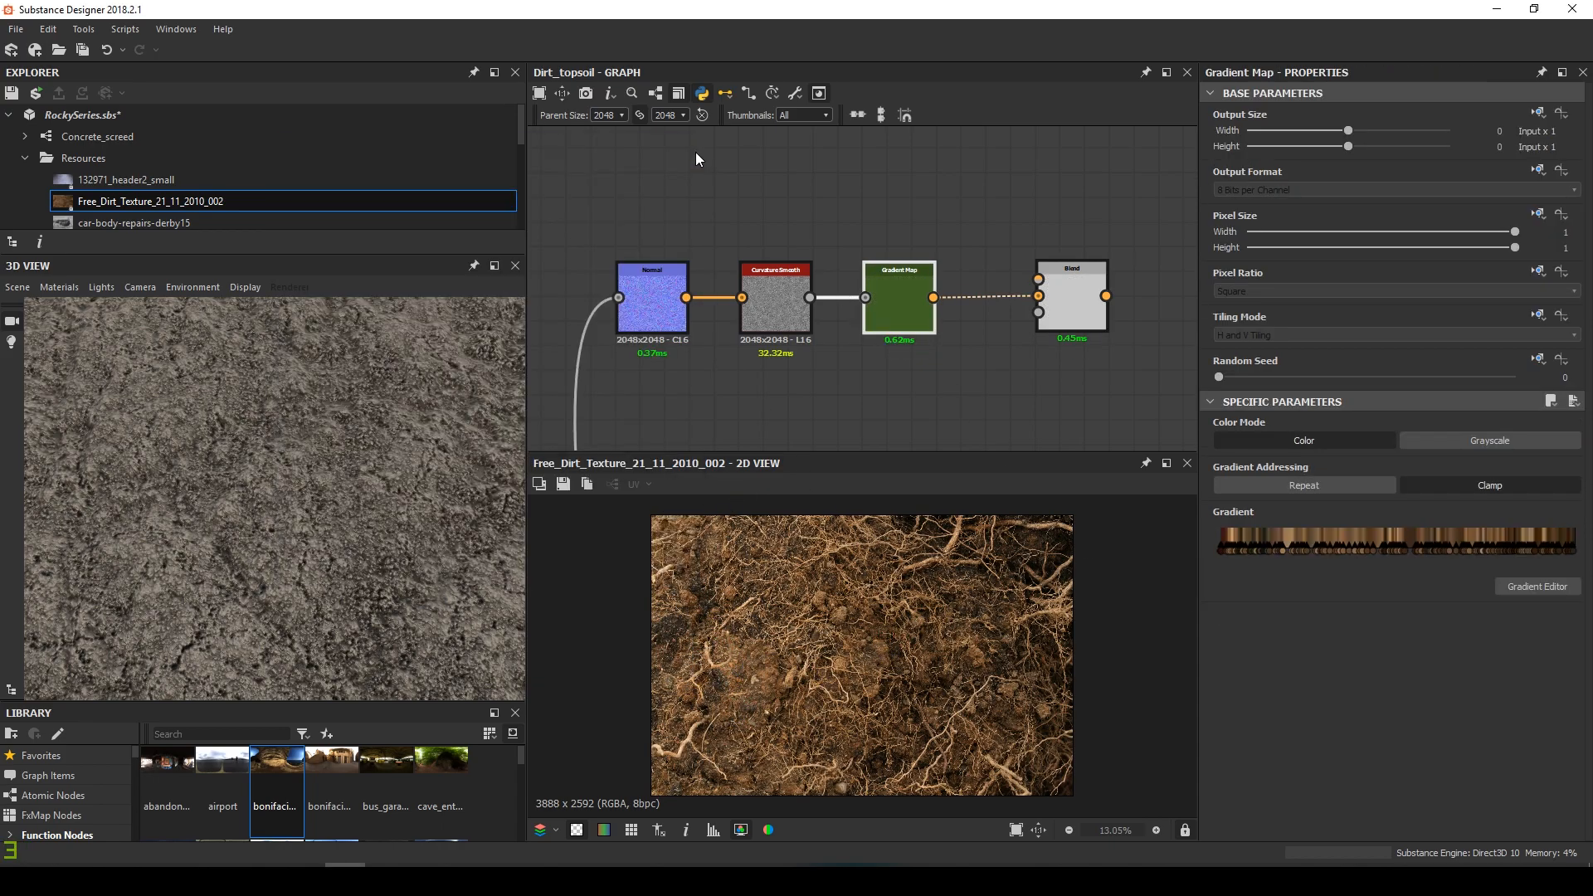
{"action": "double_click", "coordinate": [1072, 298]}
Inspect the brown, speckled blended texture in the 2D view
{"action": "scroll", "coordinate": [869, 610], "scroll_direction": "up", "scroll_amount": 10}
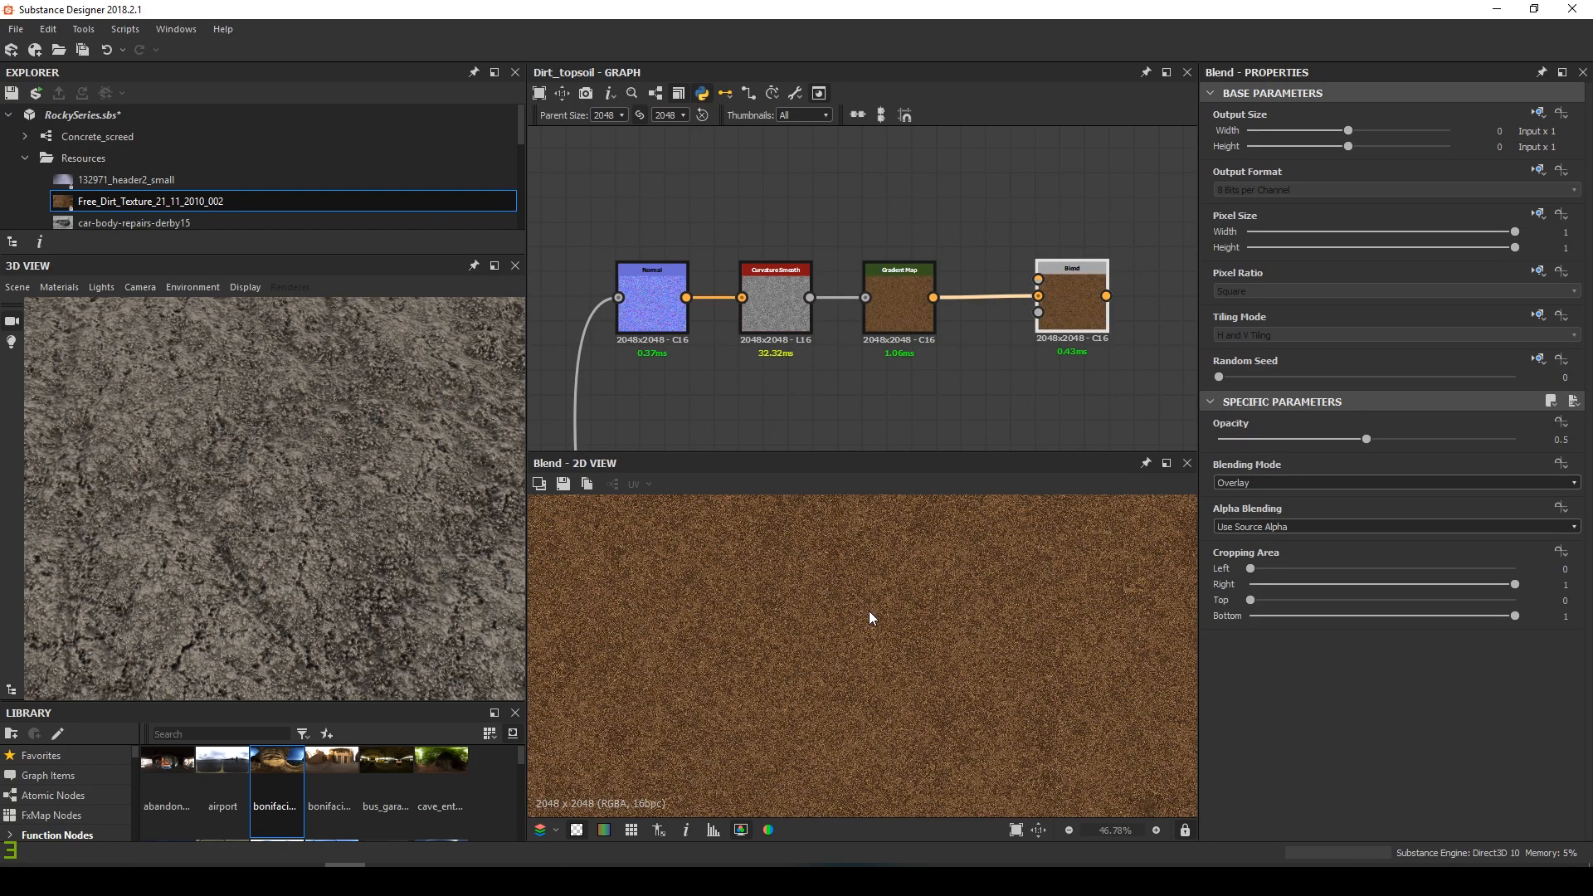
{"action": "middle_click_drag", "start_coordinate": [960, 634], "coordinate": [924, 619]}
{"action": "scroll", "coordinate": [839, 631], "scroll_direction": "up", "scroll_amount": 1}
{"action": "scroll", "coordinate": [839, 631], "scroll_direction": "down", "scroll_amount": 1}
{"action": "scroll", "coordinate": [840, 630], "scroll_direction": "down", "scroll_amount": 5}
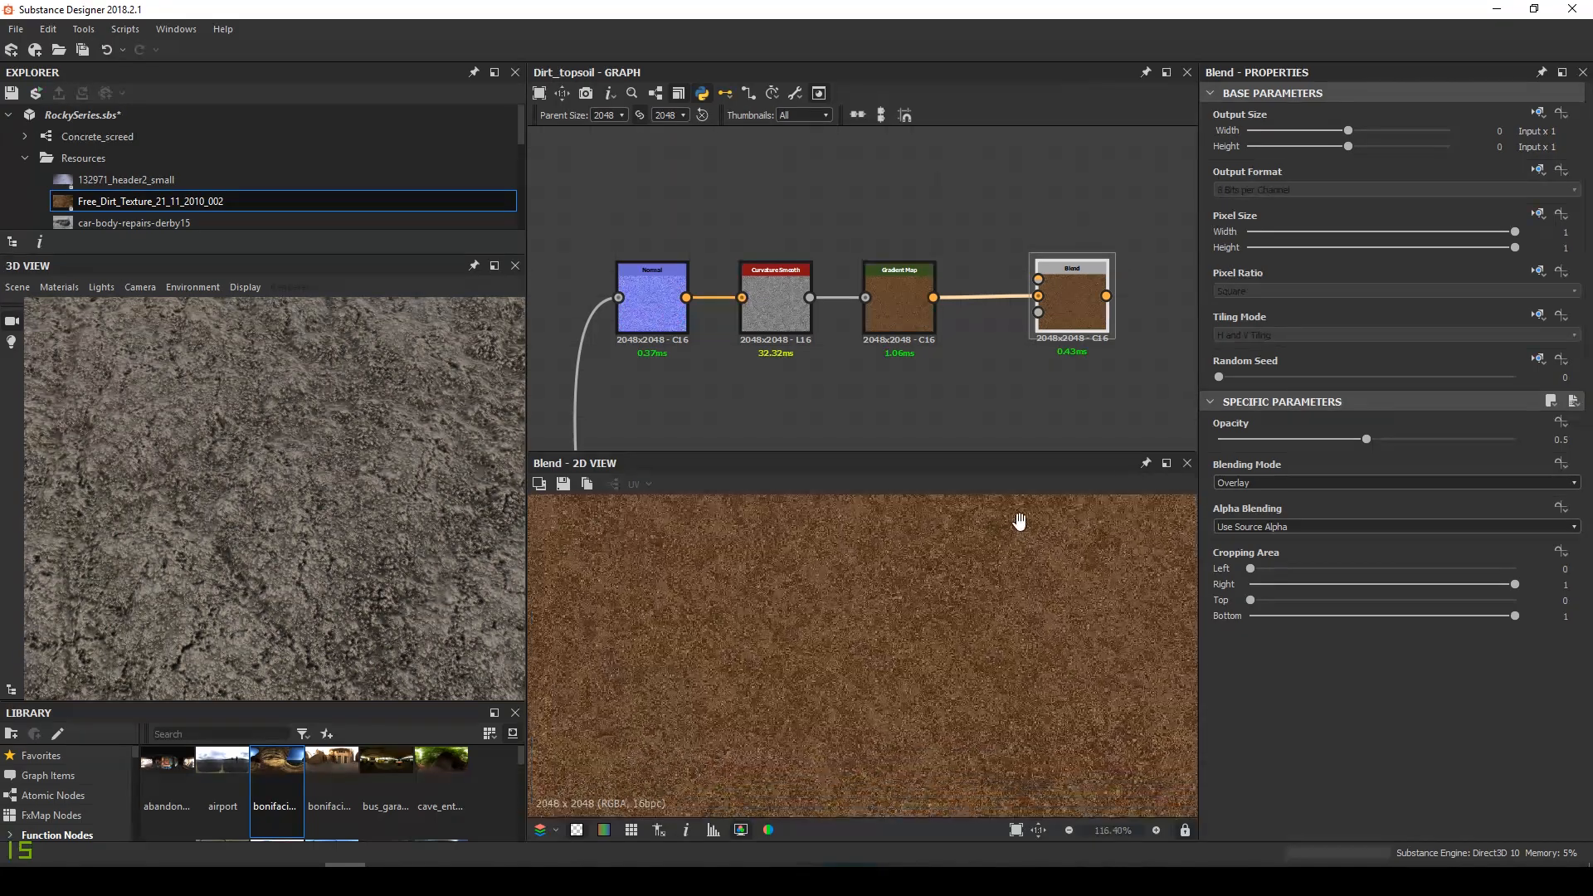
{"action": "scroll", "coordinate": [1002, 370], "scroll_direction": "down", "scroll_amount": 5}
Survey the framed node groups and reselect the Gradient Map node
{"action": "middle_click_drag", "start_coordinate": [997, 359], "coordinate": [894, 195]}
{"action": "scroll", "coordinate": [904, 347], "scroll_direction": "down", "scroll_amount": 3}
{"action": "middle_click_drag", "start_coordinate": [904, 345], "coordinate": [816, 423]}
{"action": "scroll", "coordinate": [858, 408], "scroll_direction": "up", "scroll_amount": 2}
{"action": "scroll", "coordinate": [857, 408], "scroll_direction": "up", "scroll_amount": 2}
{"action": "scroll", "coordinate": [881, 301], "scroll_direction": "down", "scroll_amount": 3}
{"action": "scroll", "coordinate": [831, 219], "scroll_direction": "up", "scroll_amount": 4}
{"action": "scroll", "coordinate": [855, 274], "scroll_direction": "up", "scroll_amount": 2}
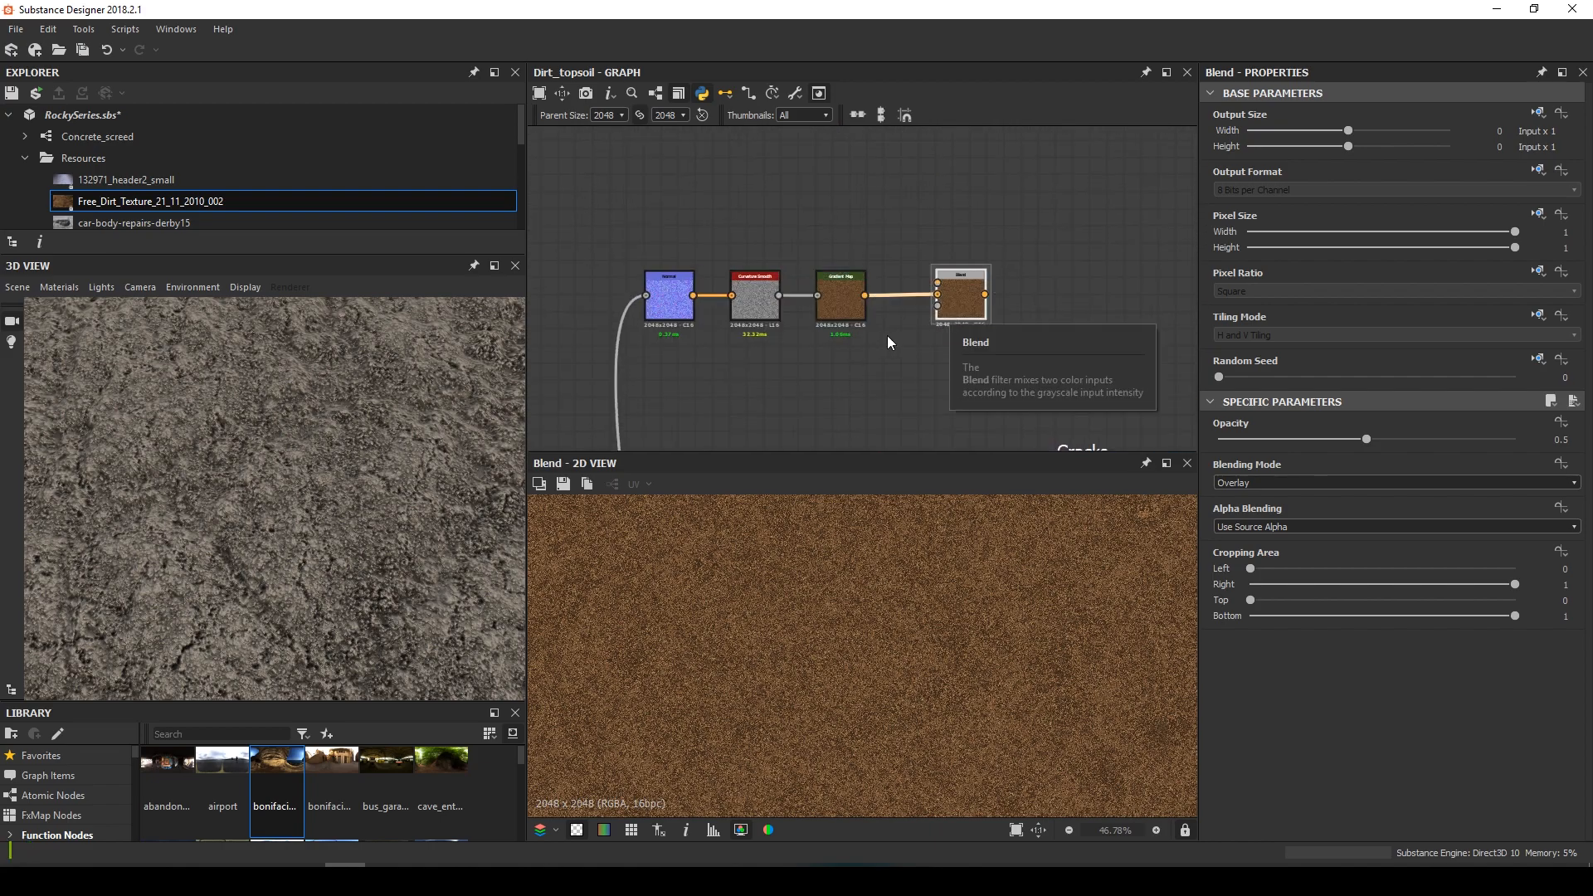
{"action": "scroll", "coordinate": [887, 336], "scroll_direction": "down", "scroll_amount": 3}
{"action": "scroll", "coordinate": [828, 312], "scroll_direction": "up", "scroll_amount": 2}
{"action": "scroll", "coordinate": [828, 312], "scroll_direction": "up", "scroll_amount": 1}
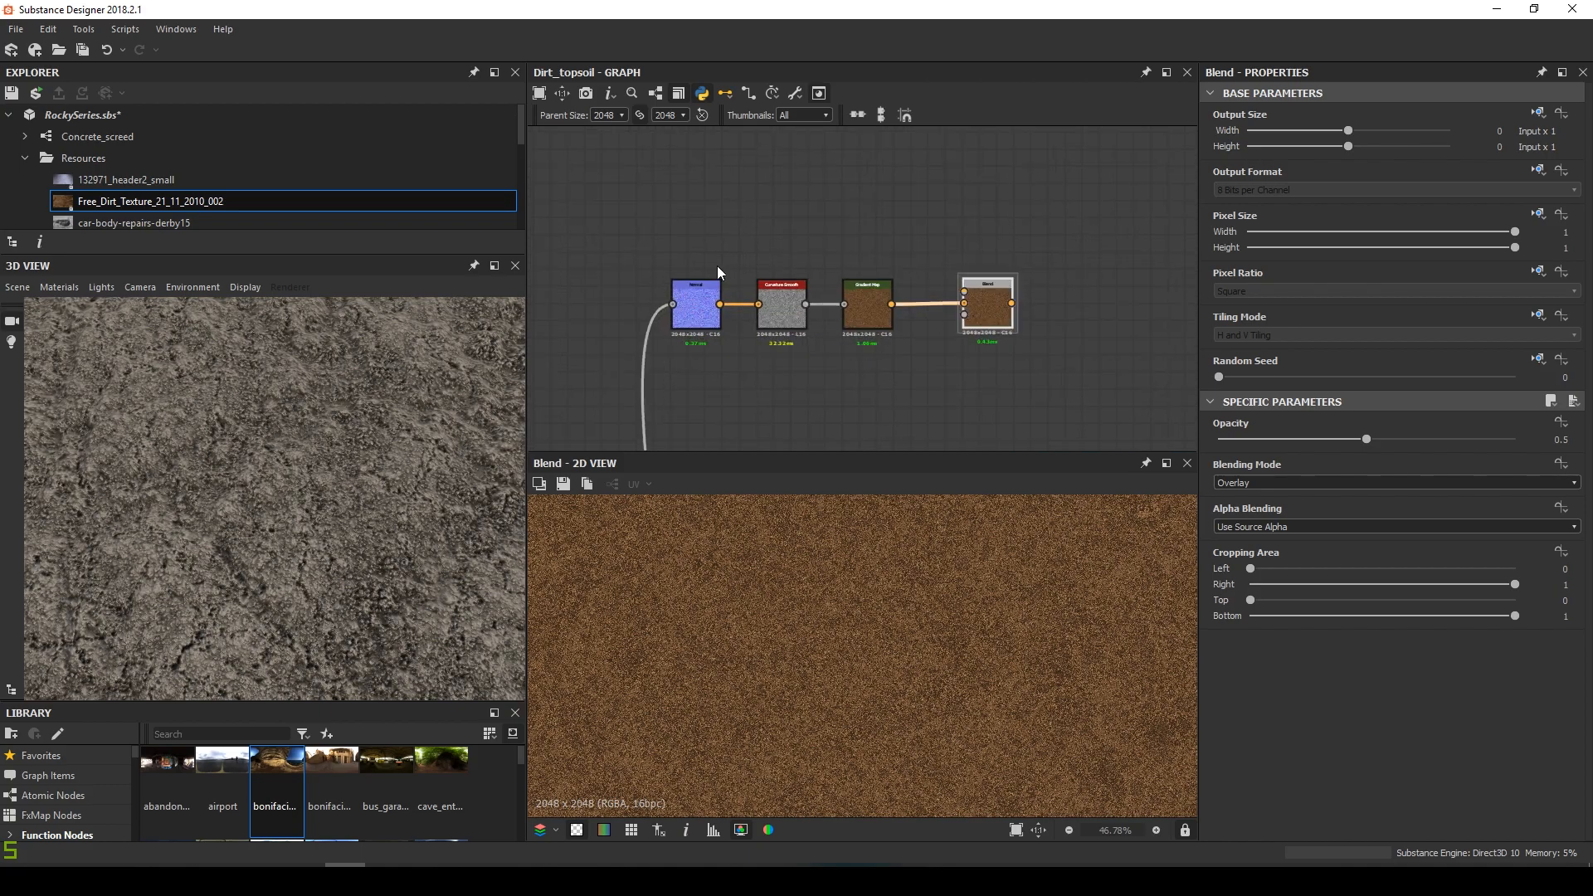
{"action": "scroll", "coordinate": [850, 303], "scroll_direction": "up", "scroll_amount": 1}
{"action": "left_click", "coordinate": [878, 320]}
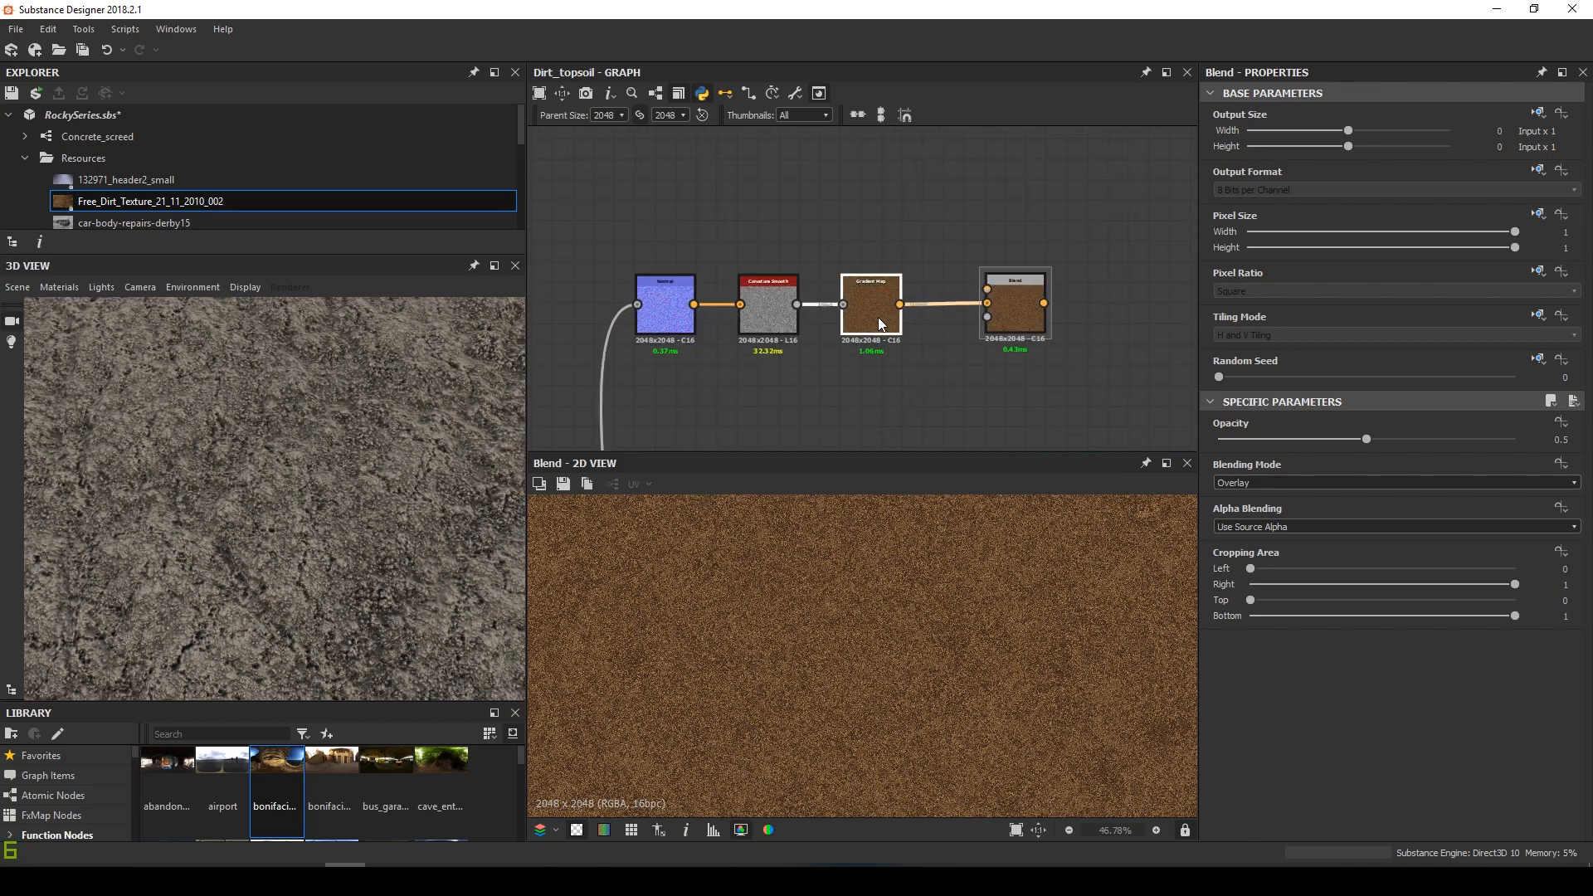
Duplicate the Gradient Map, place the copy above the original, and bring the Noises frame into view
{"action": "key", "text": "ctrl+d"}
{"action": "left_click_drag", "start_coordinate": [878, 317], "coordinate": [861, 233]}
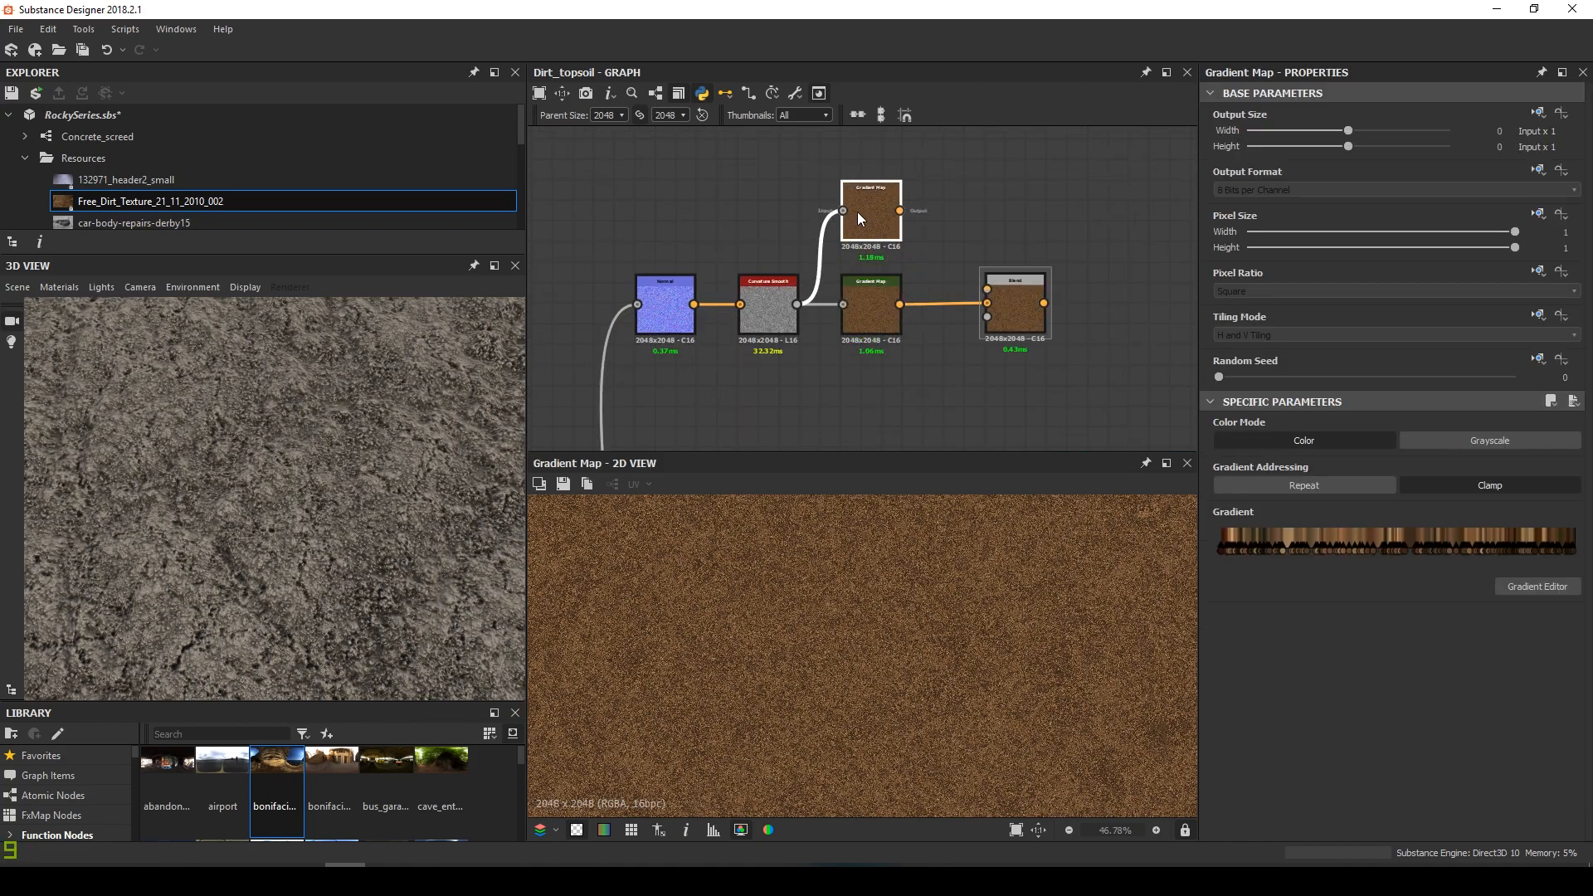
{"action": "scroll", "coordinate": [859, 212], "scroll_direction": "down", "scroll_amount": 3}
{"action": "middle_click_drag", "start_coordinate": [848, 250], "coordinate": [929, 174]}
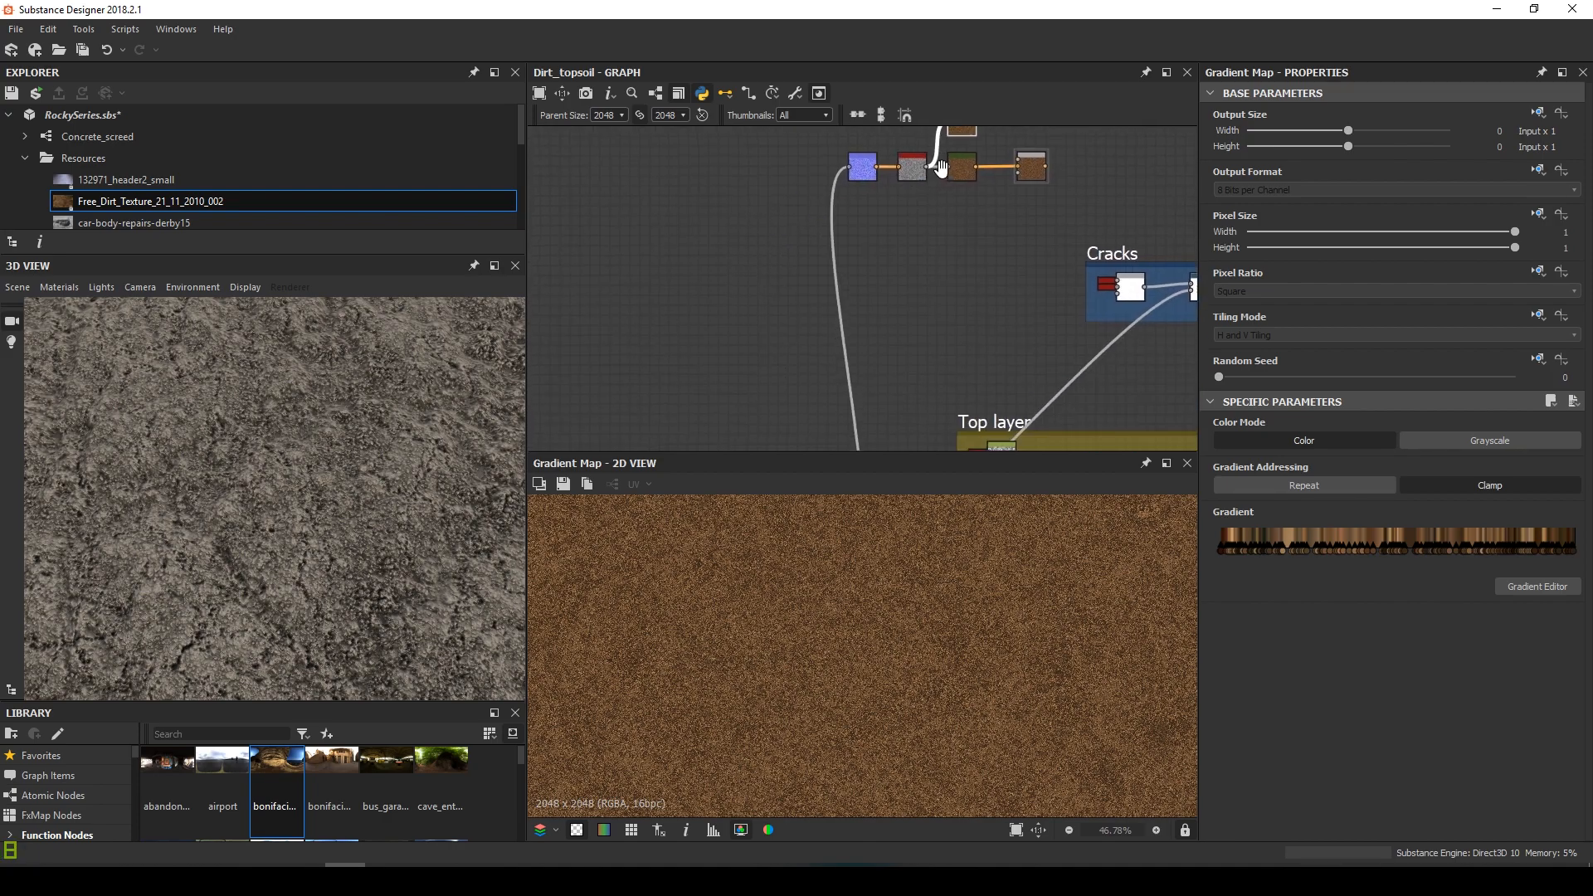
{"action": "scroll", "coordinate": [919, 171], "scroll_direction": "down", "scroll_amount": 3}
{"action": "middle_click_drag", "start_coordinate": [814, 257], "coordinate": [866, 185]}
{"action": "scroll", "coordinate": [639, 281], "scroll_direction": "up", "scroll_amount": 4}
{"action": "scroll", "coordinate": [638, 286], "scroll_direction": "up", "scroll_amount": 2}
Link a noise node's output into the copied Gradient Map
{"action": "left_click_drag", "start_coordinate": [810, 355], "coordinate": [833, 410]}
{"action": "scroll", "coordinate": [833, 409], "scroll_direction": "down", "scroll_amount": 3}
{"action": "middle_click_drag", "start_coordinate": [1048, 211], "coordinate": [733, 475]}
{"action": "middle_click_drag", "start_coordinate": [958, 268], "coordinate": [610, 429]}
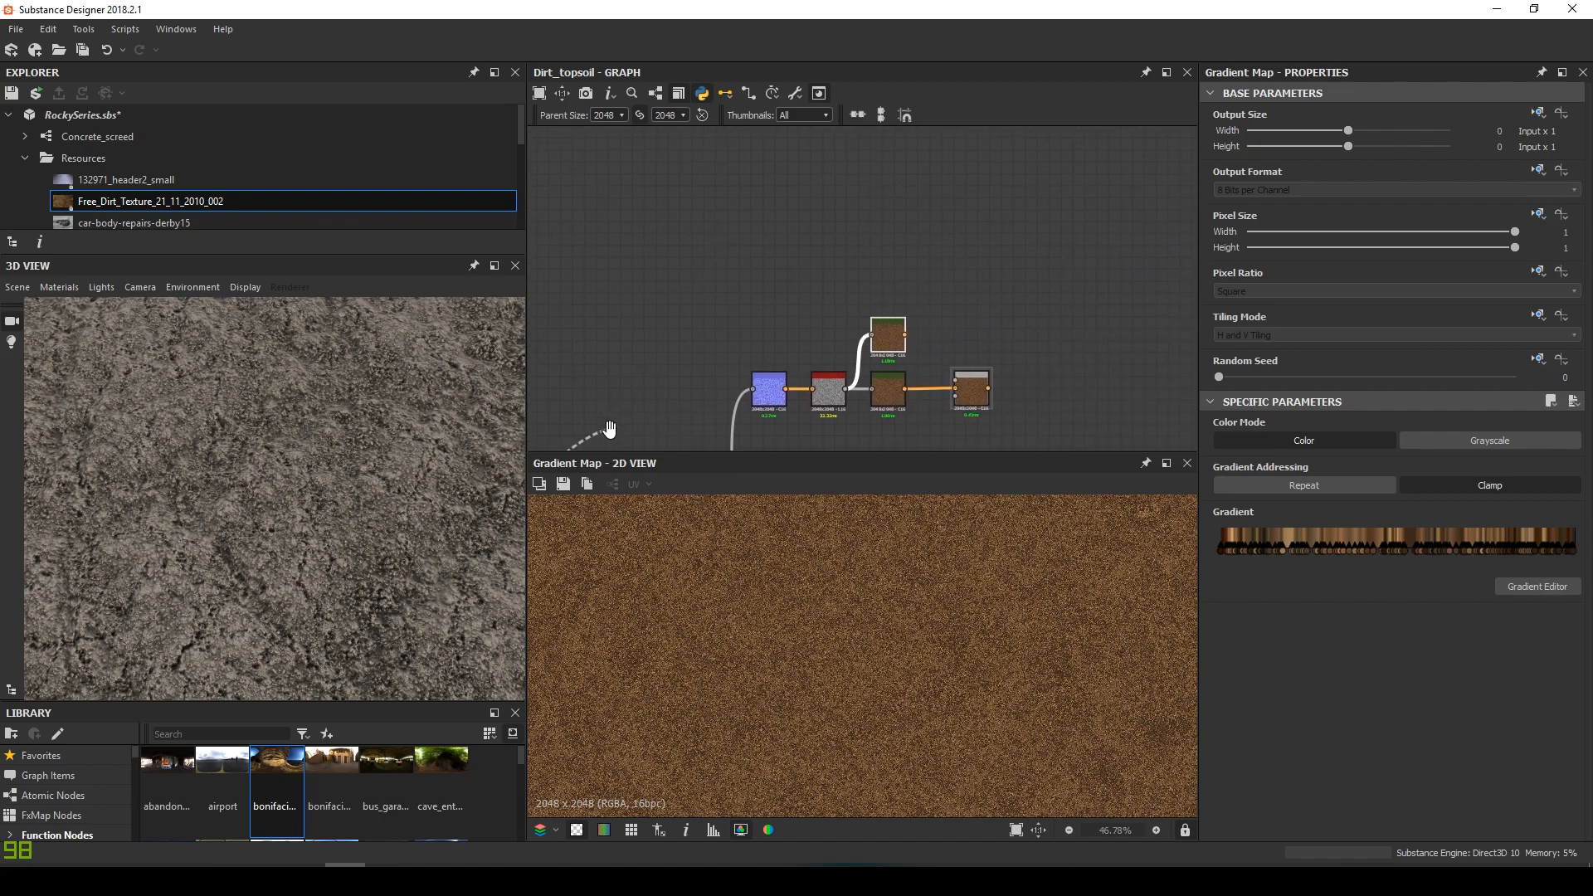
{"action": "left_click_drag", "start_coordinate": [882, 338], "coordinate": [894, 341]}
{"action": "scroll", "coordinate": [901, 639], "scroll_direction": "down", "scroll_amount": 4}
{"action": "scroll", "coordinate": [901, 639], "scroll_direction": "up", "scroll_amount": 2}
{"action": "middle_click_drag", "start_coordinate": [918, 406], "coordinate": [934, 344]}
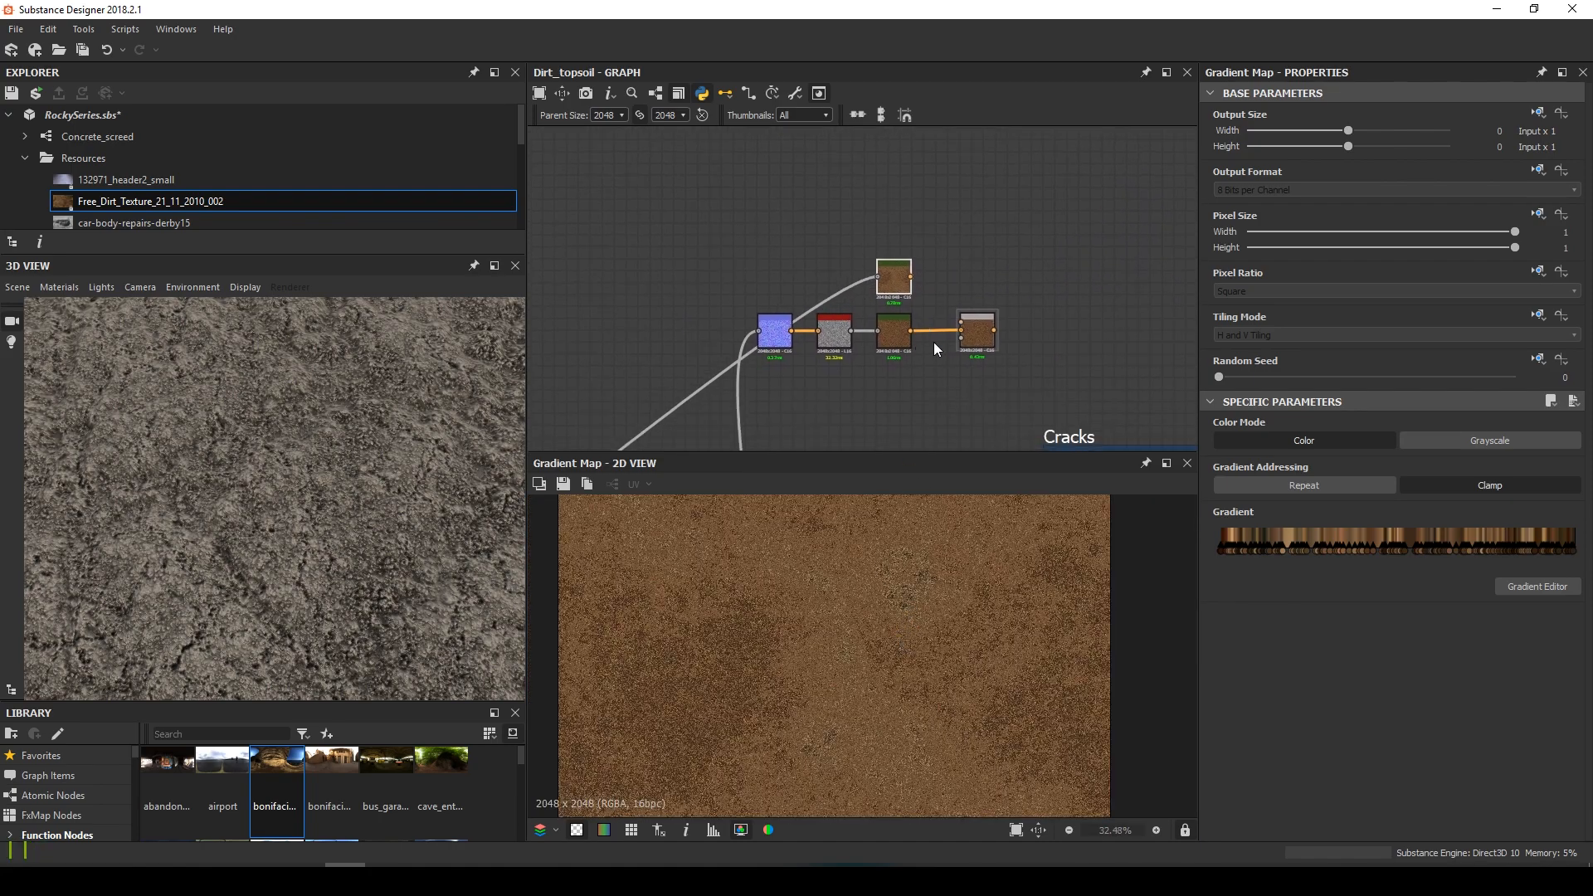
{"action": "scroll", "coordinate": [171, 182], "scroll_direction": "down", "scroll_amount": 2}
{"action": "scroll", "coordinate": [163, 182], "scroll_direction": "up", "scroll_amount": 2}
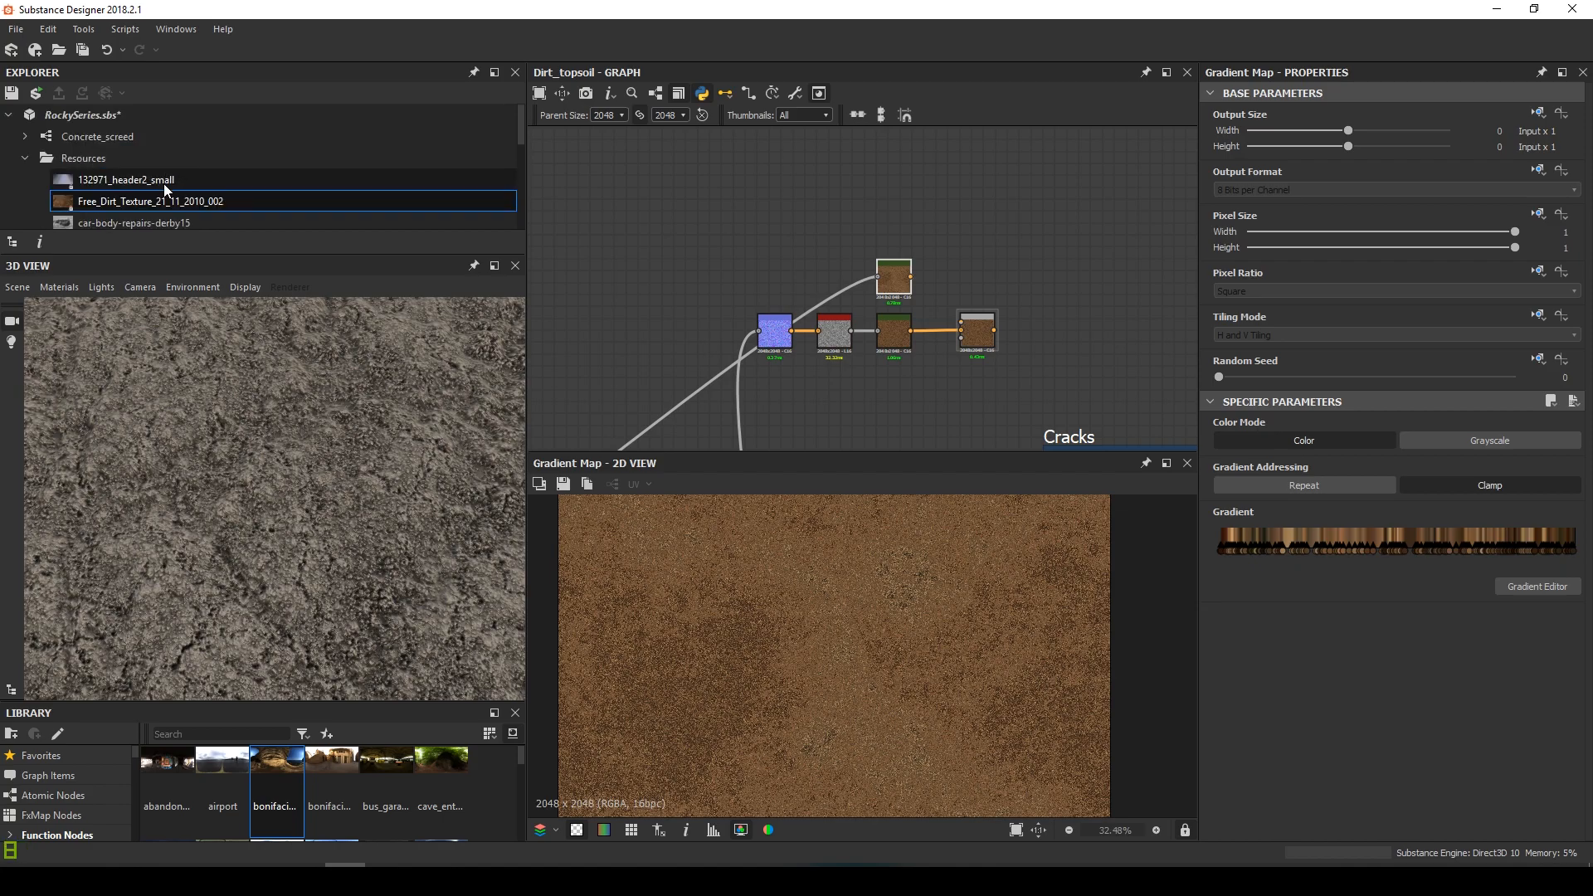
{"action": "scroll", "coordinate": [157, 182], "scroll_direction": "down", "scroll_amount": 1}
Preview the 132423_header3_small rock photo and frame an area of the rocks
{"action": "left_click", "coordinate": [134, 179]}
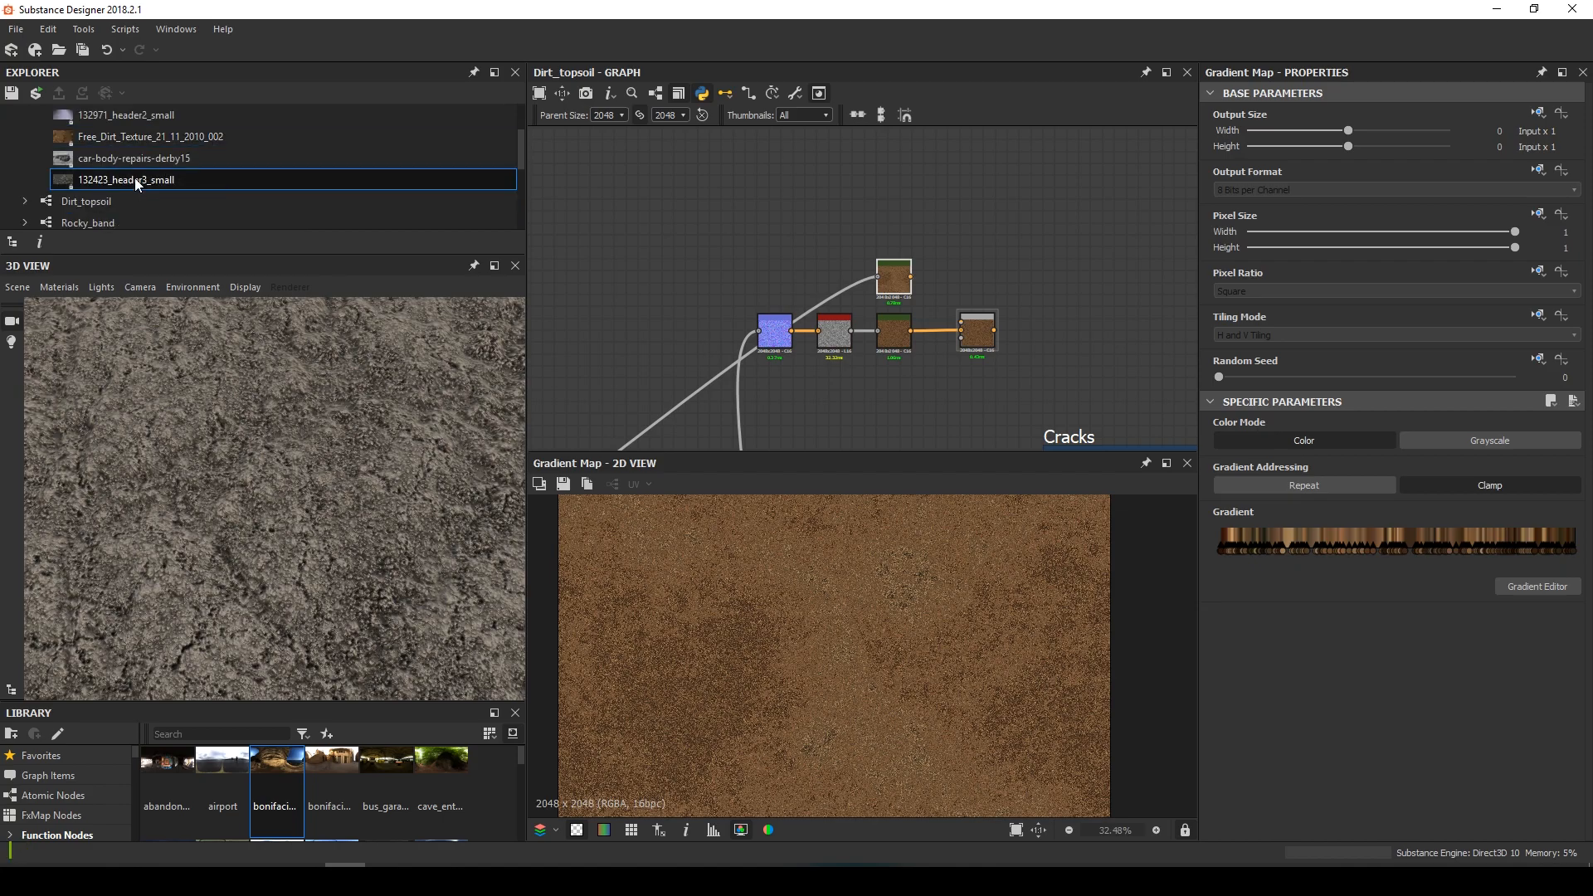
{"action": "left_click", "coordinate": [135, 180]}
{"action": "scroll", "coordinate": [838, 664], "scroll_direction": "up", "scroll_amount": 6}
{"action": "middle_click_drag", "start_coordinate": [934, 713], "coordinate": [892, 653]}
{"action": "middle_click_drag", "start_coordinate": [796, 589], "coordinate": [962, 709]}
{"action": "middle_click_drag", "start_coordinate": [767, 712], "coordinate": [850, 670]}
{"action": "scroll", "coordinate": [850, 670], "scroll_direction": "up", "scroll_amount": 3}
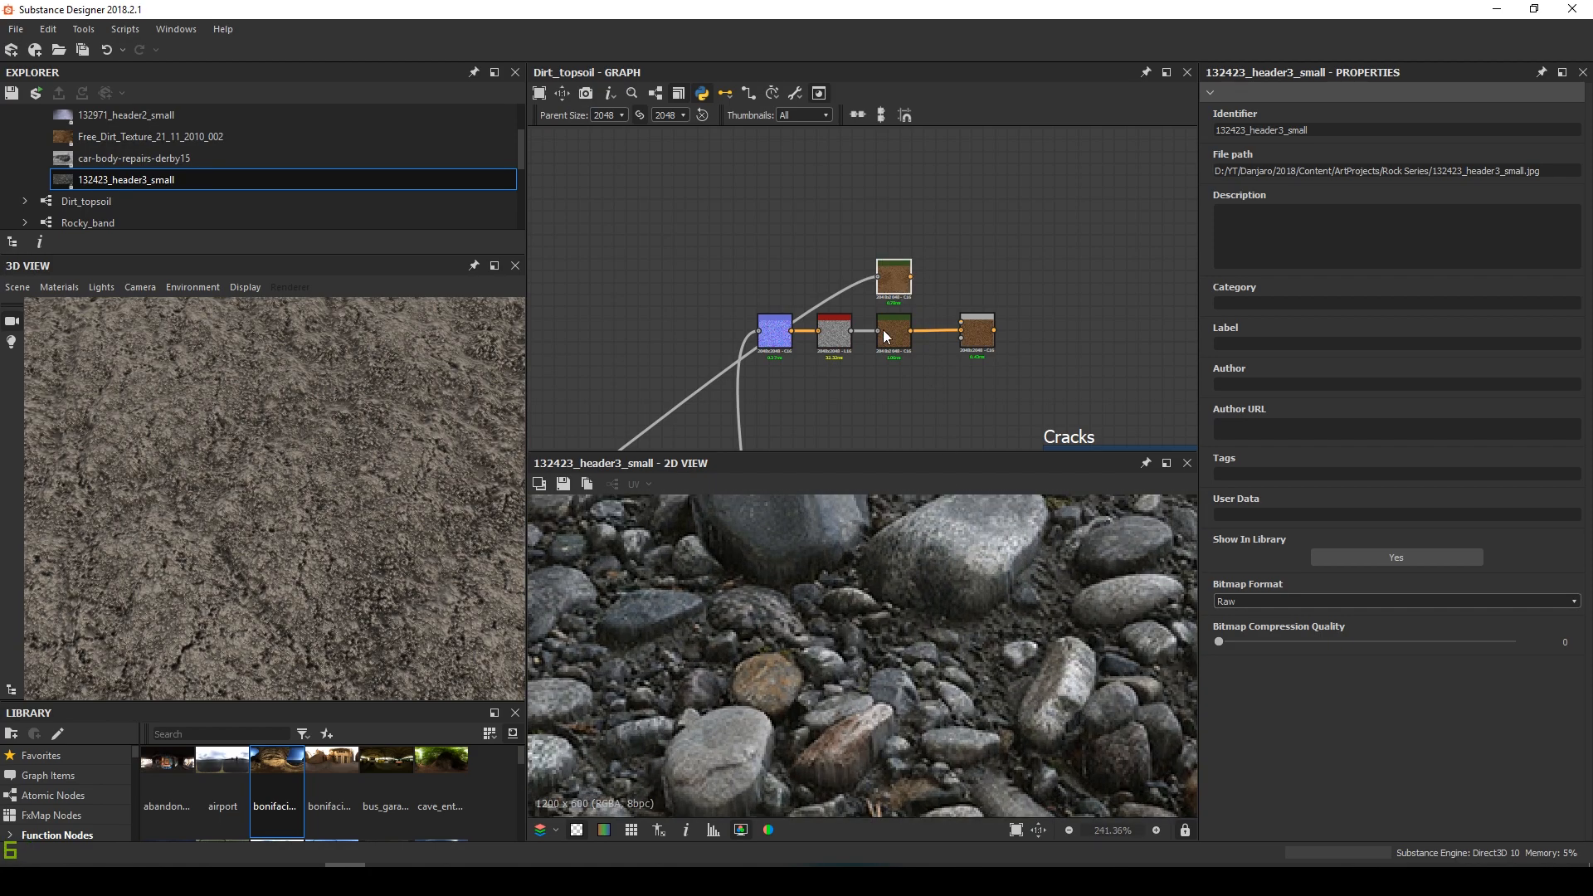
Sample grey rock tones into the copied Gradient Map's gradient and view its output
{"action": "left_click", "coordinate": [902, 283]}
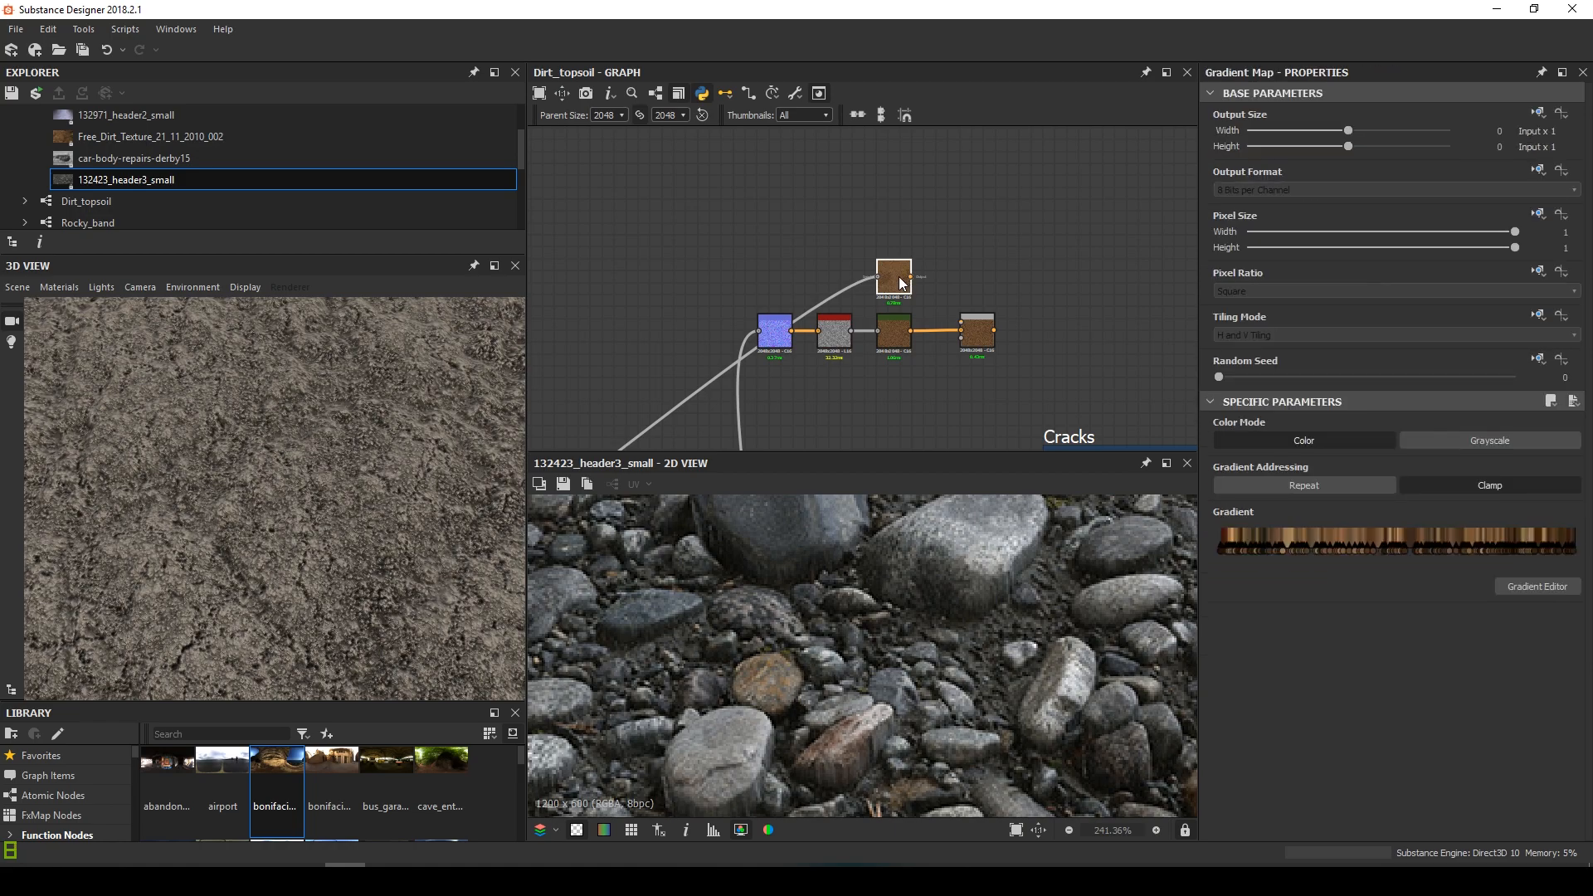
{"action": "left_click", "coordinate": [1537, 586]}
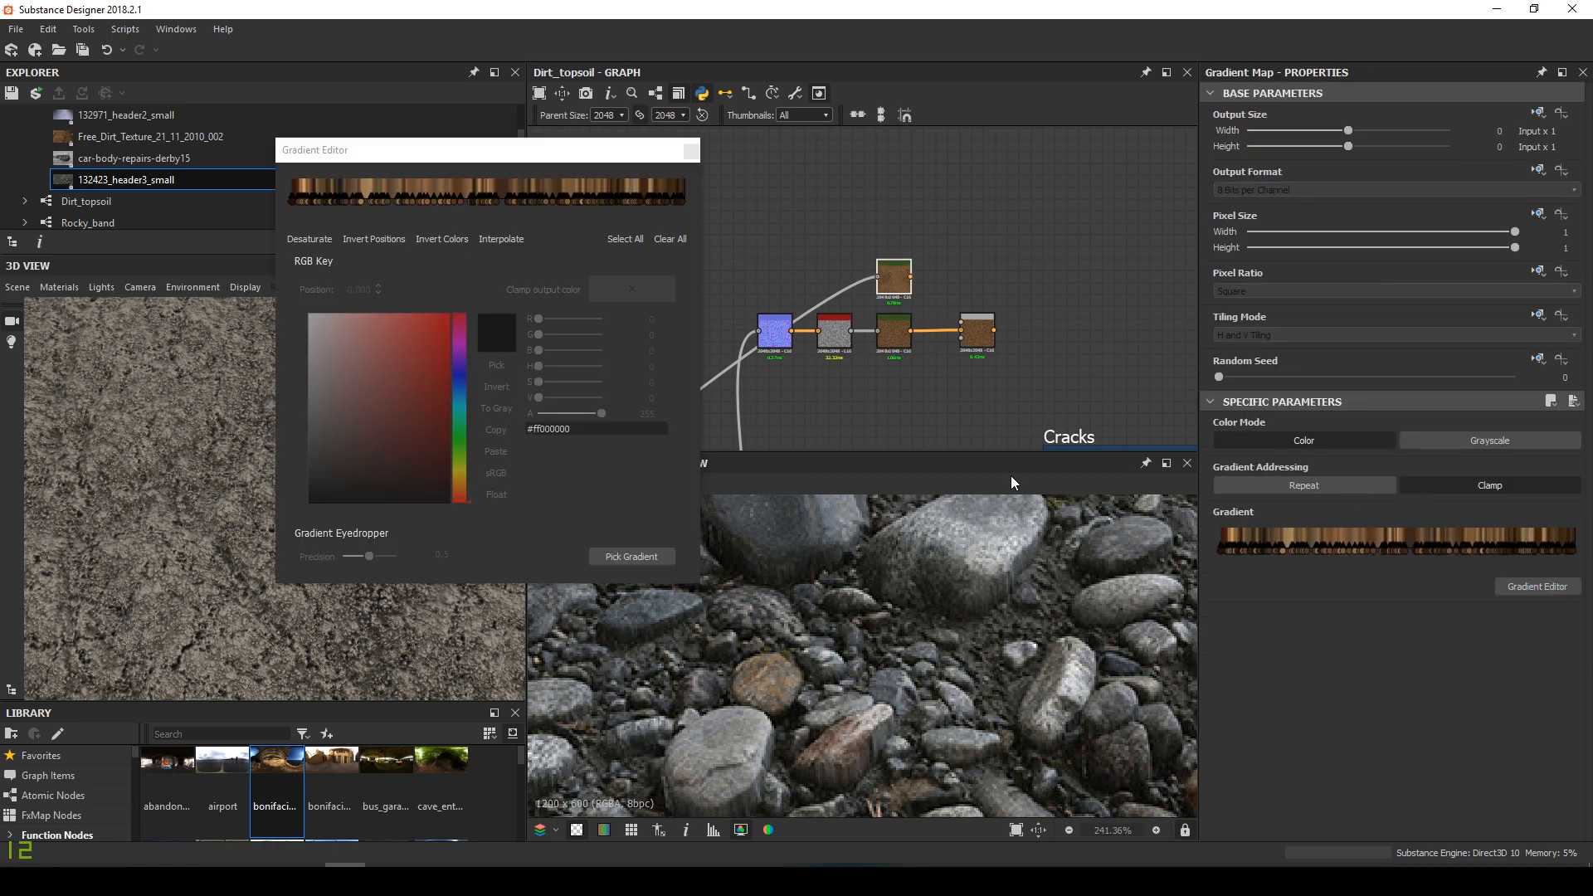
{"action": "left_click", "coordinate": [620, 558]}
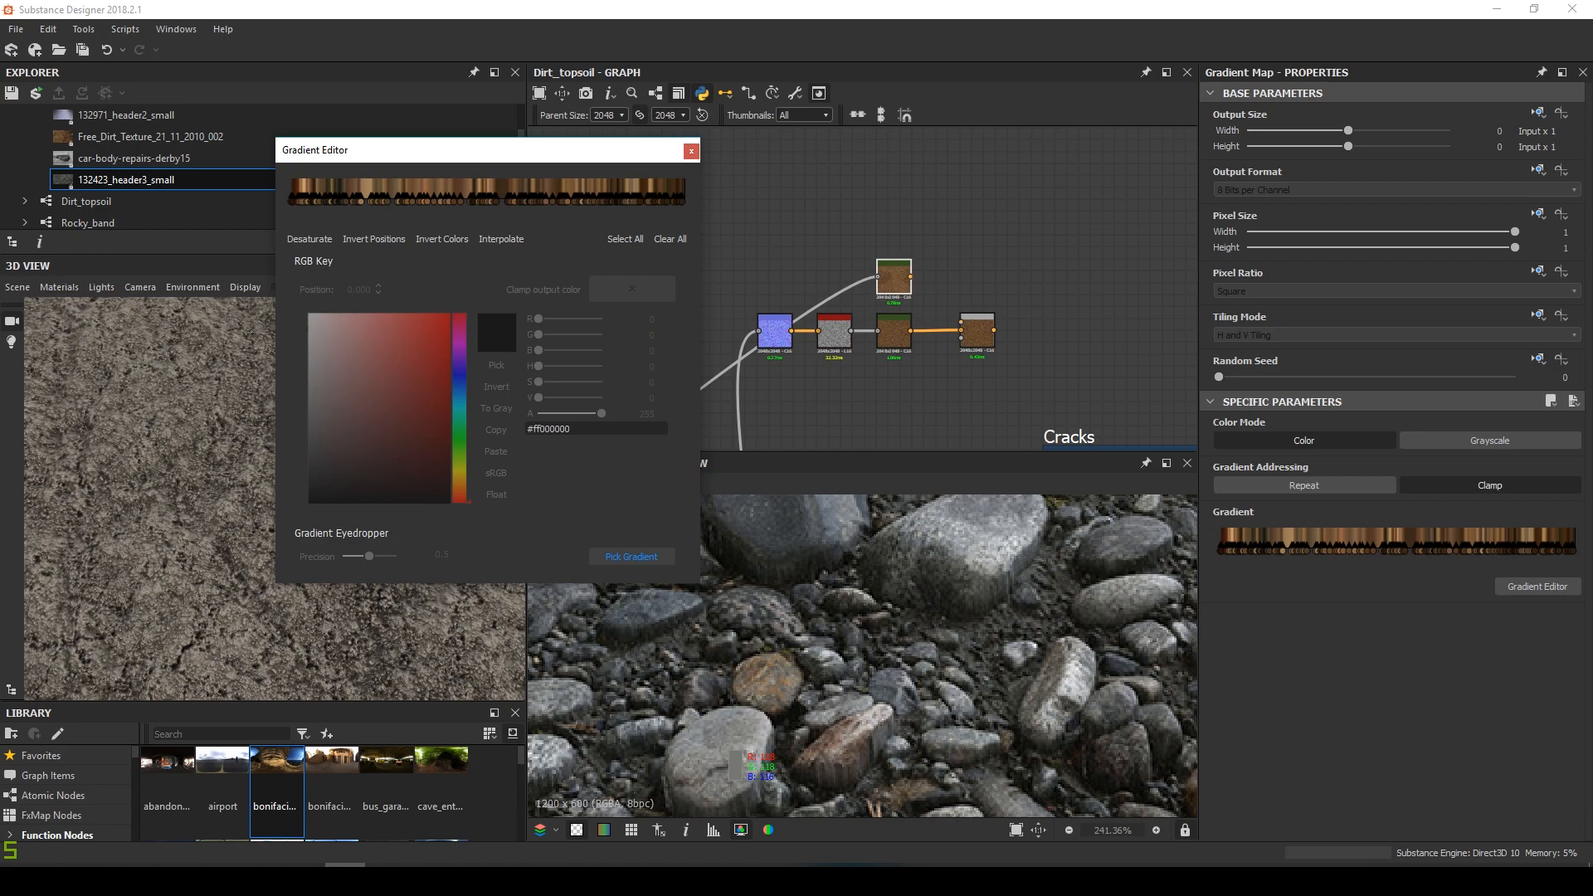
{"action": "left_click_drag", "start_coordinate": [737, 763], "coordinate": [871, 701]}
{"action": "left_click", "coordinate": [690, 151]}
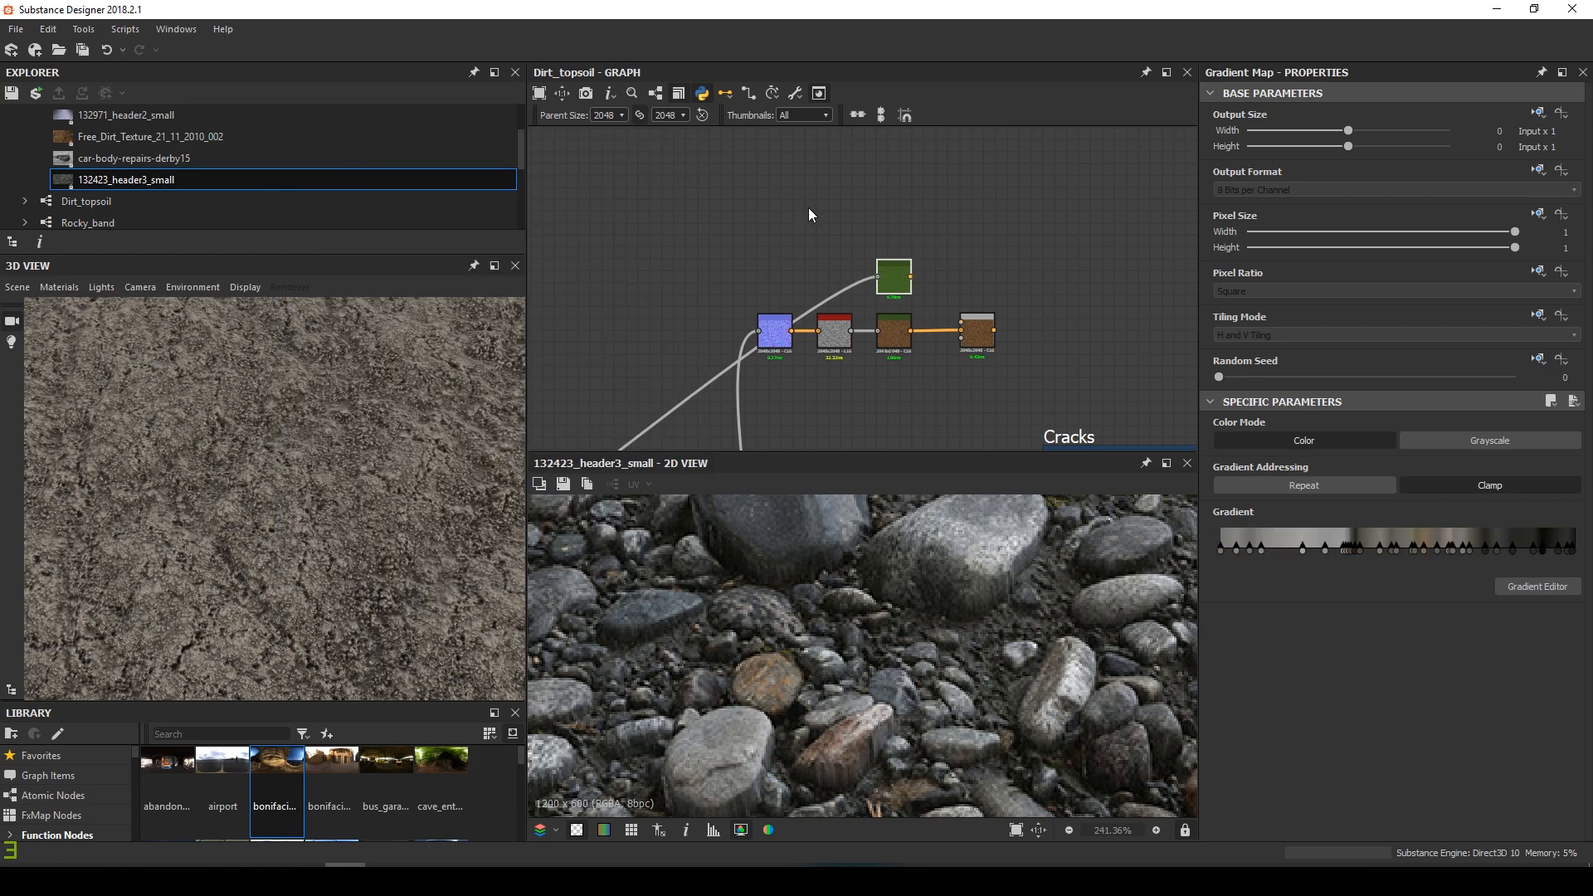
{"action": "double_click", "coordinate": [894, 278]}
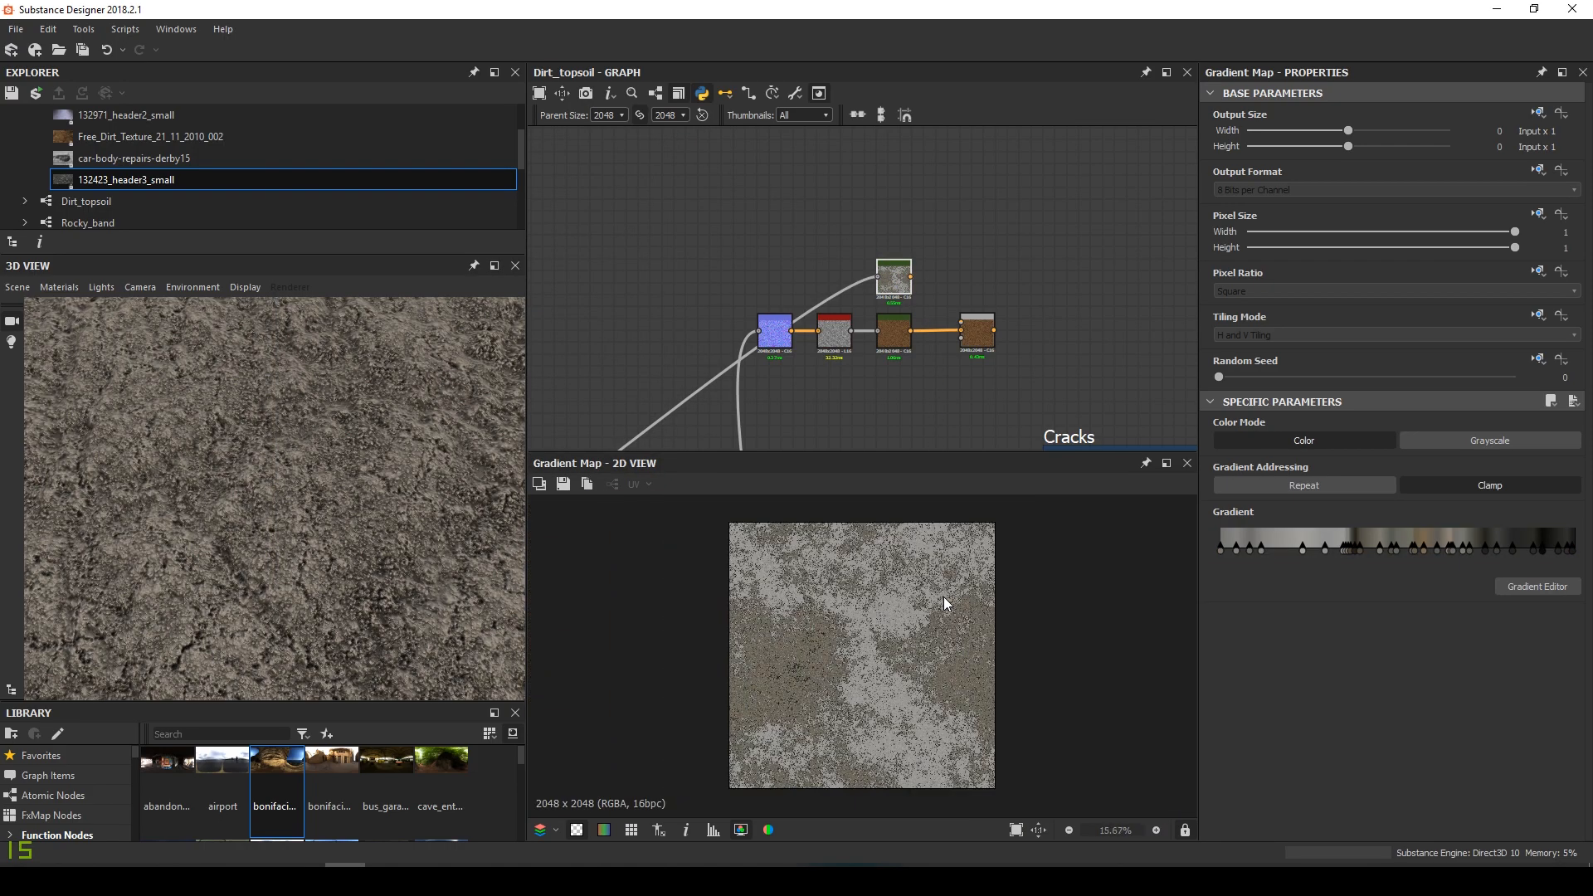
Connect the copied Gradient Map into the Blend and compare both outputs
{"action": "left_click_drag", "start_coordinate": [911, 277], "coordinate": [961, 324]}
{"action": "double_click", "coordinate": [977, 330]}
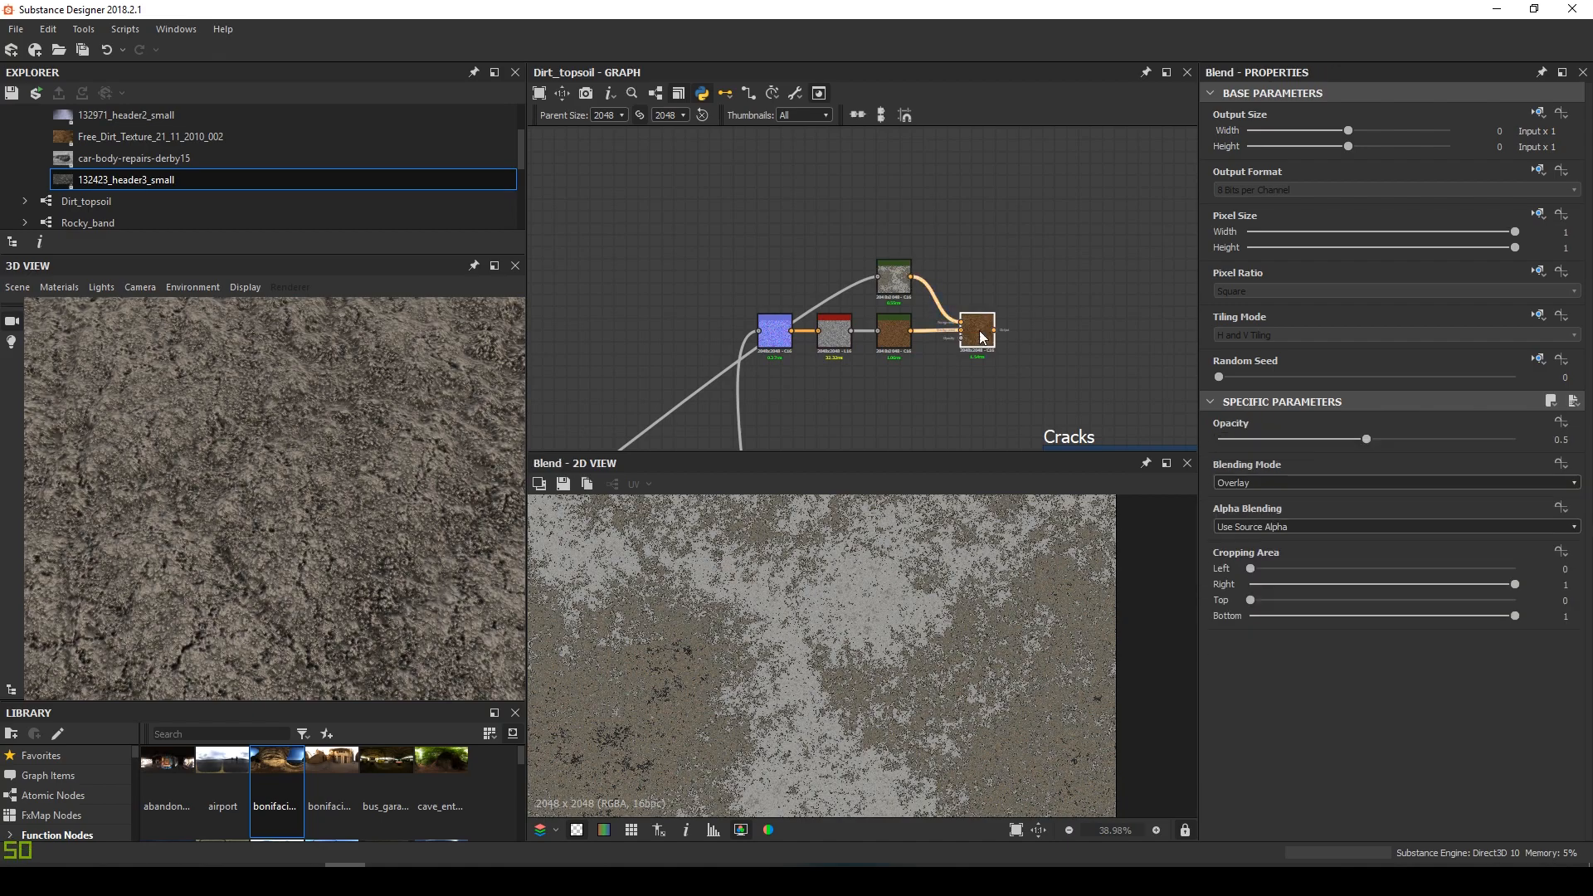
{"action": "double_click", "coordinate": [885, 282]}
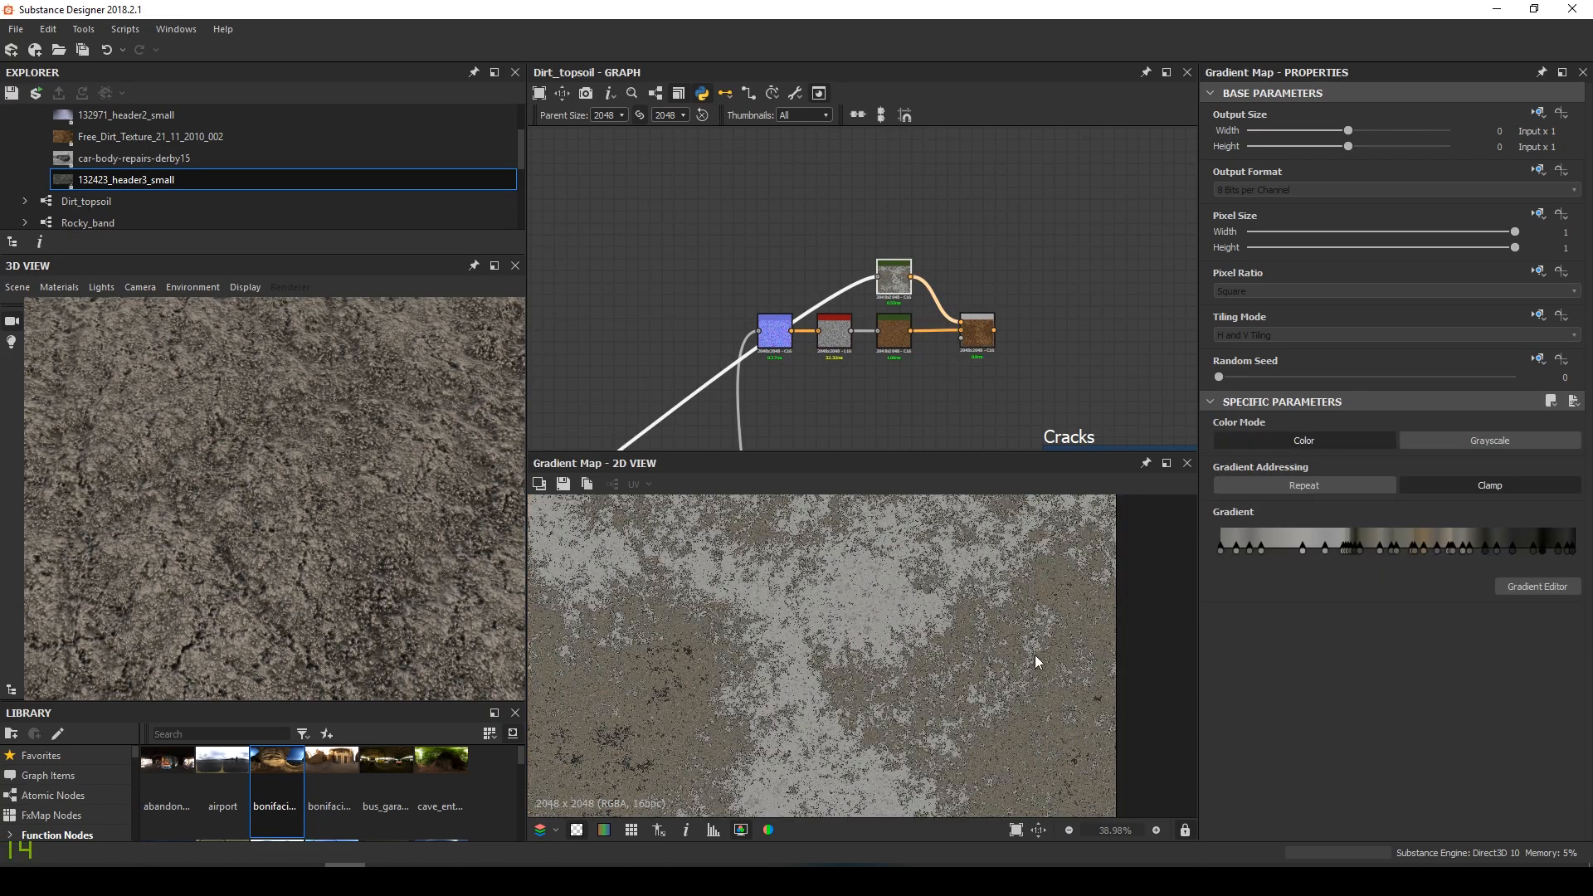
Resample the copy's gradient from a new area of the rock photo and check the Blend
{"action": "double_click", "coordinate": [141, 183]}
{"action": "scroll", "coordinate": [865, 687], "scroll_direction": "up", "scroll_amount": 10}
{"action": "middle_click_drag", "start_coordinate": [852, 631], "coordinate": [714, 618]}
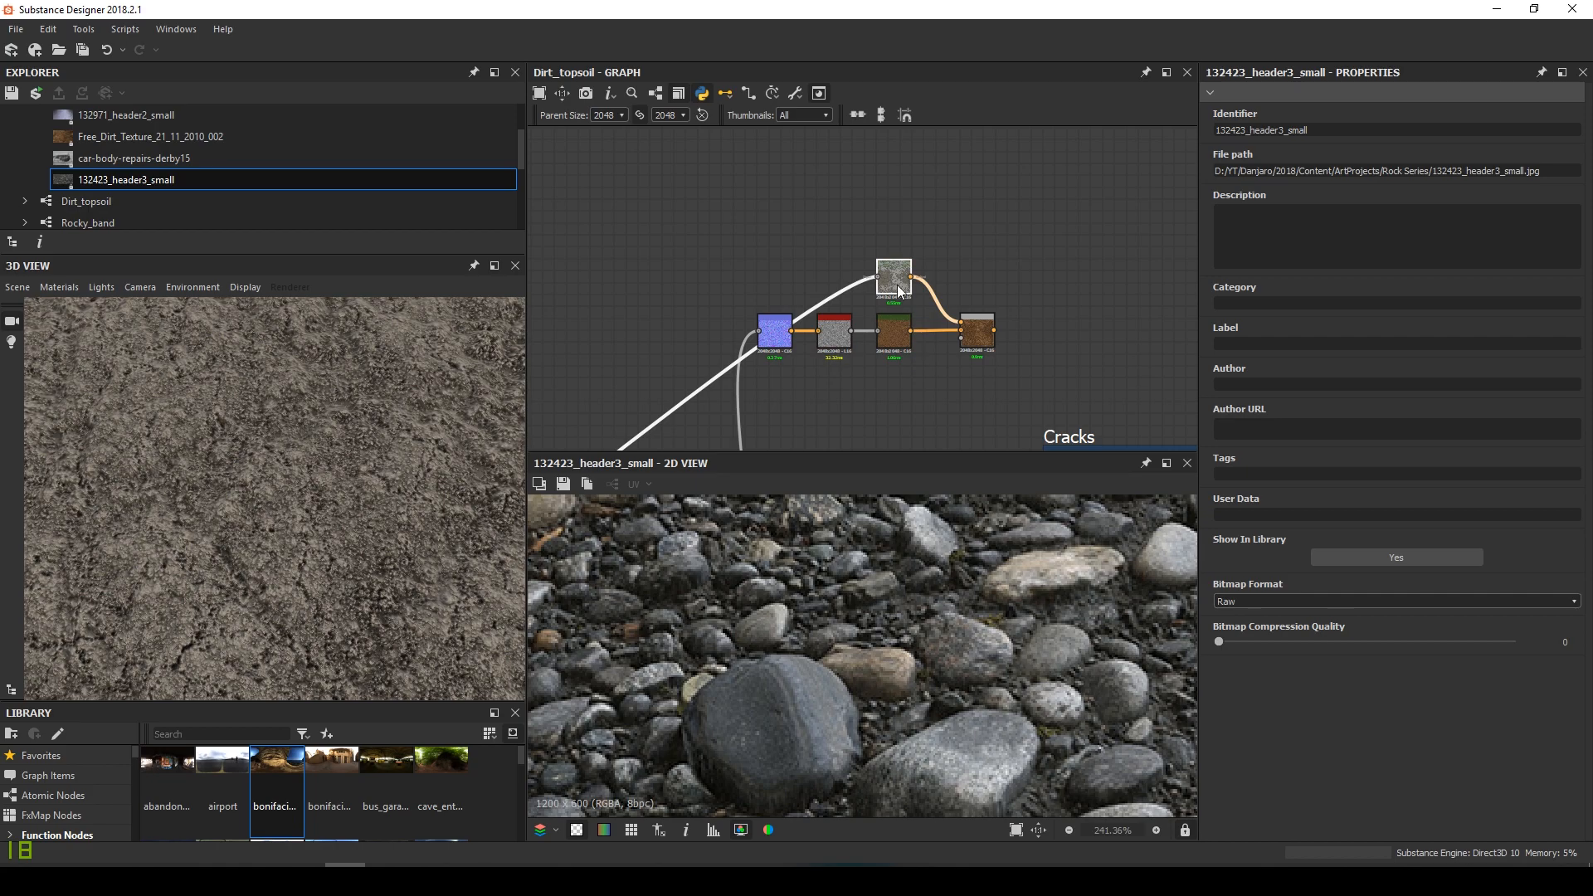
{"action": "left_click", "coordinate": [894, 277]}
{"action": "left_click", "coordinate": [1536, 586]}
{"action": "left_click_drag", "start_coordinate": [844, 688], "coordinate": [698, 641]}
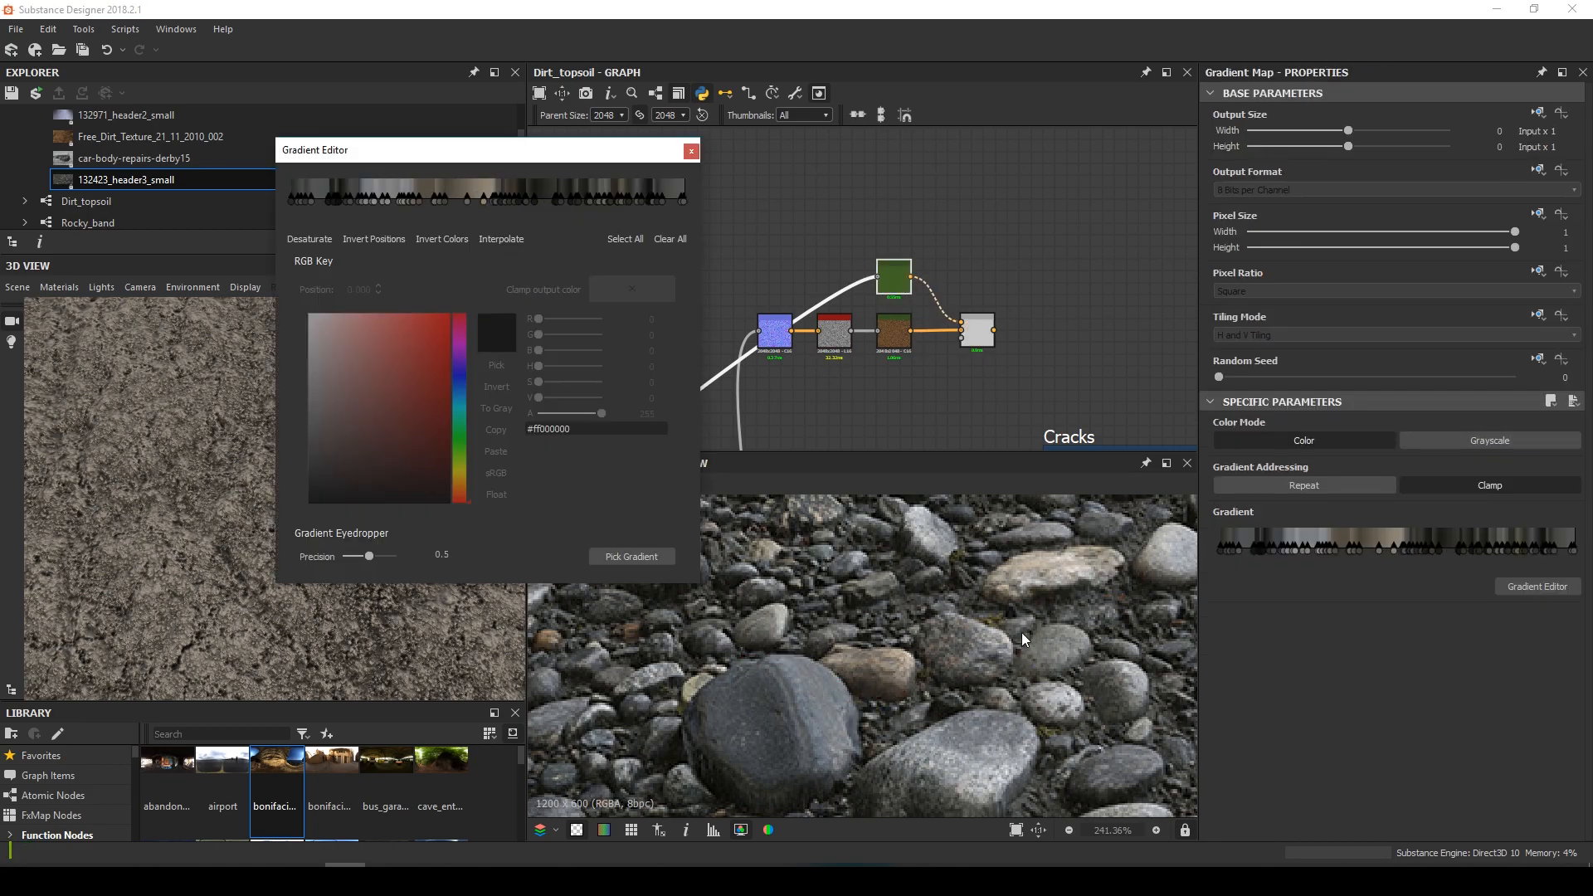
{"action": "left_click", "coordinate": [692, 151]}
{"action": "double_click", "coordinate": [895, 277]}
{"action": "scroll", "coordinate": [923, 647], "scroll_direction": "down", "scroll_amount": 10}
{"action": "double_click", "coordinate": [977, 330]}
{"action": "scroll", "coordinate": [782, 708], "scroll_direction": "up", "scroll_amount": 3}
{"action": "middle_click_drag", "start_coordinate": [954, 296], "coordinate": [868, 311]}
Pick a darker gradient from another area of the rocks for the copied Gradient Map
{"action": "scroll", "coordinate": [868, 311], "scroll_direction": "up", "scroll_amount": 6}
{"action": "double_click", "coordinate": [690, 253]}
{"action": "left_click_drag", "start_coordinate": [332, 482], "coordinate": [274, 398]}
{"action": "double_click", "coordinate": [158, 181]}
{"action": "scroll", "coordinate": [1001, 713], "scroll_direction": "up", "scroll_amount": 10}
{"action": "middle_click_drag", "start_coordinate": [1001, 713], "coordinate": [997, 641]}
{"action": "left_click", "coordinate": [688, 265]}
{"action": "left_click", "coordinate": [1537, 587]}
{"action": "left_click", "coordinate": [632, 555]}
{"action": "left_click_drag", "start_coordinate": [651, 655], "coordinate": [962, 686]}
{"action": "left_click", "coordinate": [692, 151]}
{"action": "double_click", "coordinate": [710, 245]}
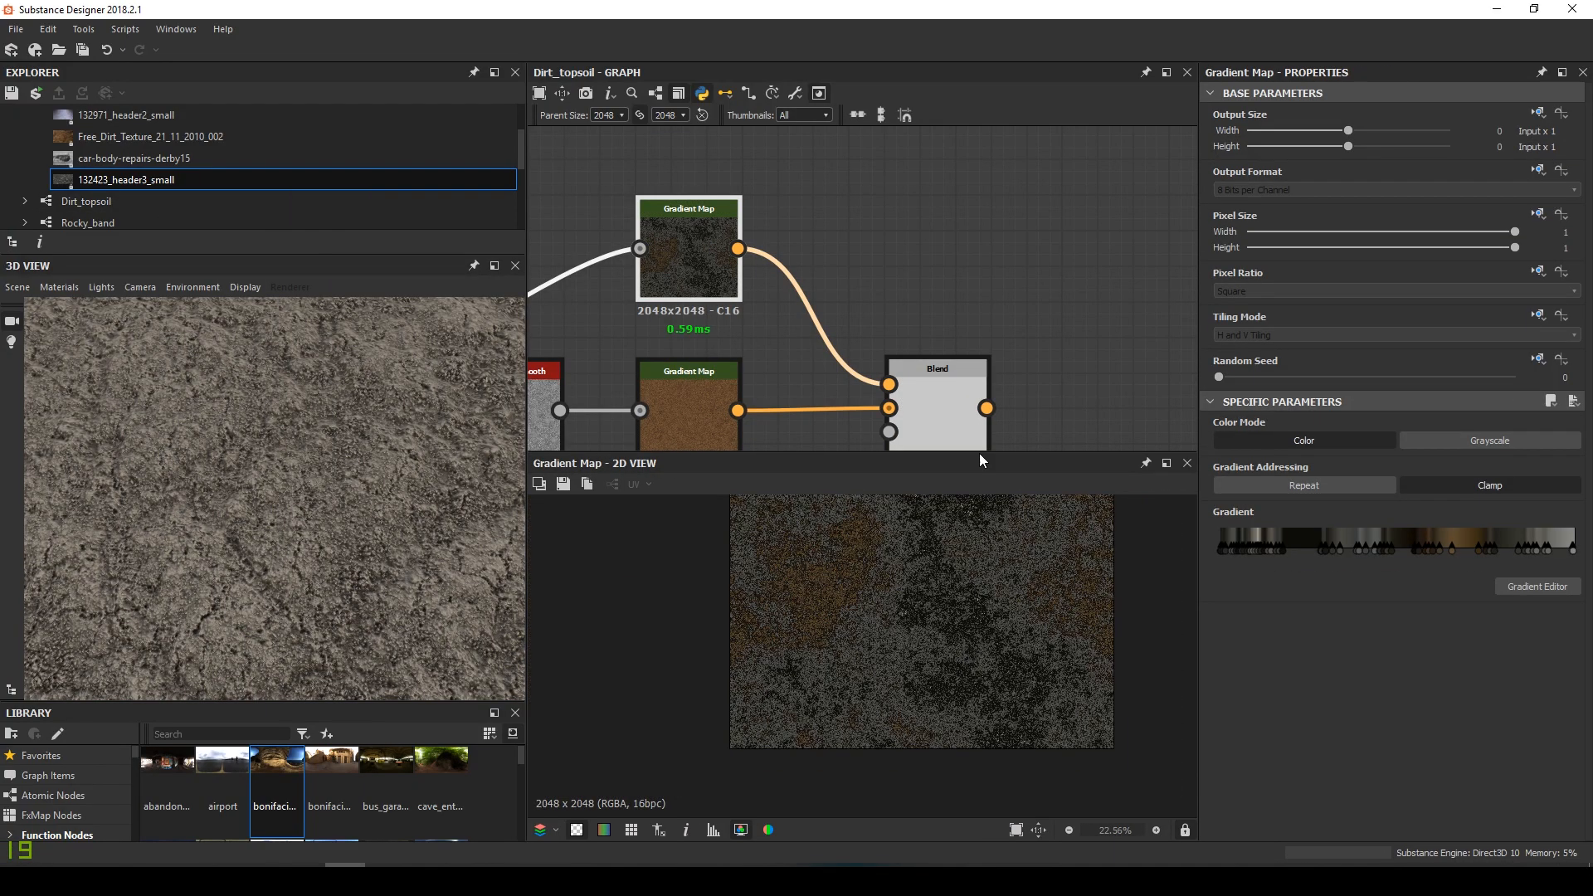
View the Blend result, trying opacity 0.94 then 0.76 in a tilted 3D preview
{"action": "double_click", "coordinate": [938, 415]}
{"action": "left_click", "coordinate": [1497, 440]}
{"action": "left_click_drag", "start_coordinate": [1496, 439], "coordinate": [1443, 440]}
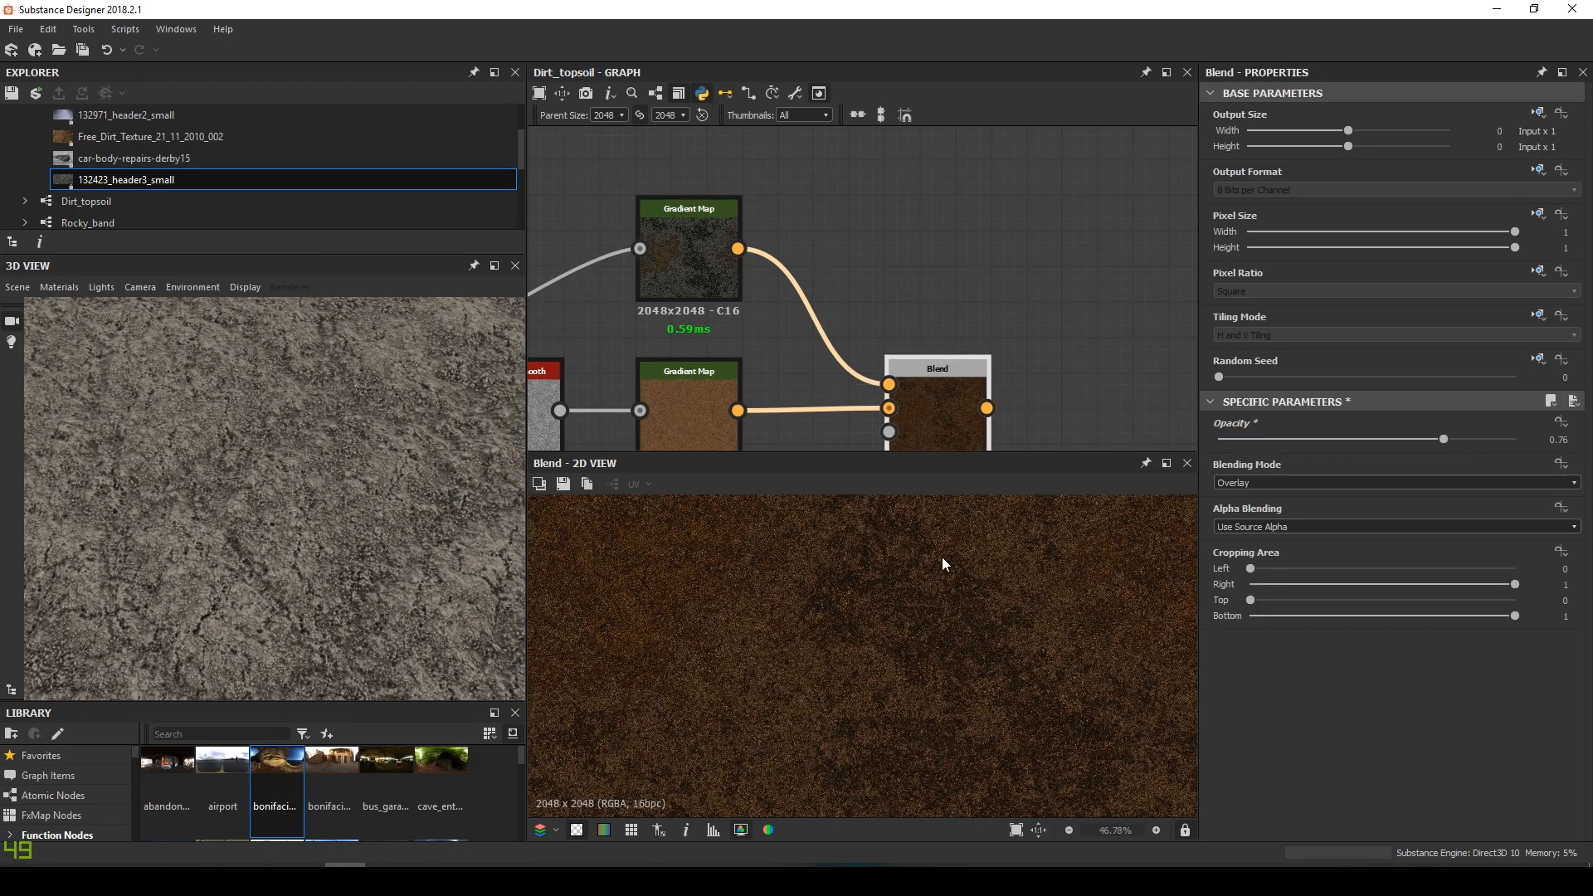
{"action": "scroll", "coordinate": [929, 778], "scroll_direction": "down", "scroll_amount": 1}
{"action": "scroll", "coordinate": [842, 257], "scroll_direction": "down", "scroll_amount": 5}
{"action": "left_click_drag", "start_coordinate": [298, 516], "coordinate": [352, 545]}
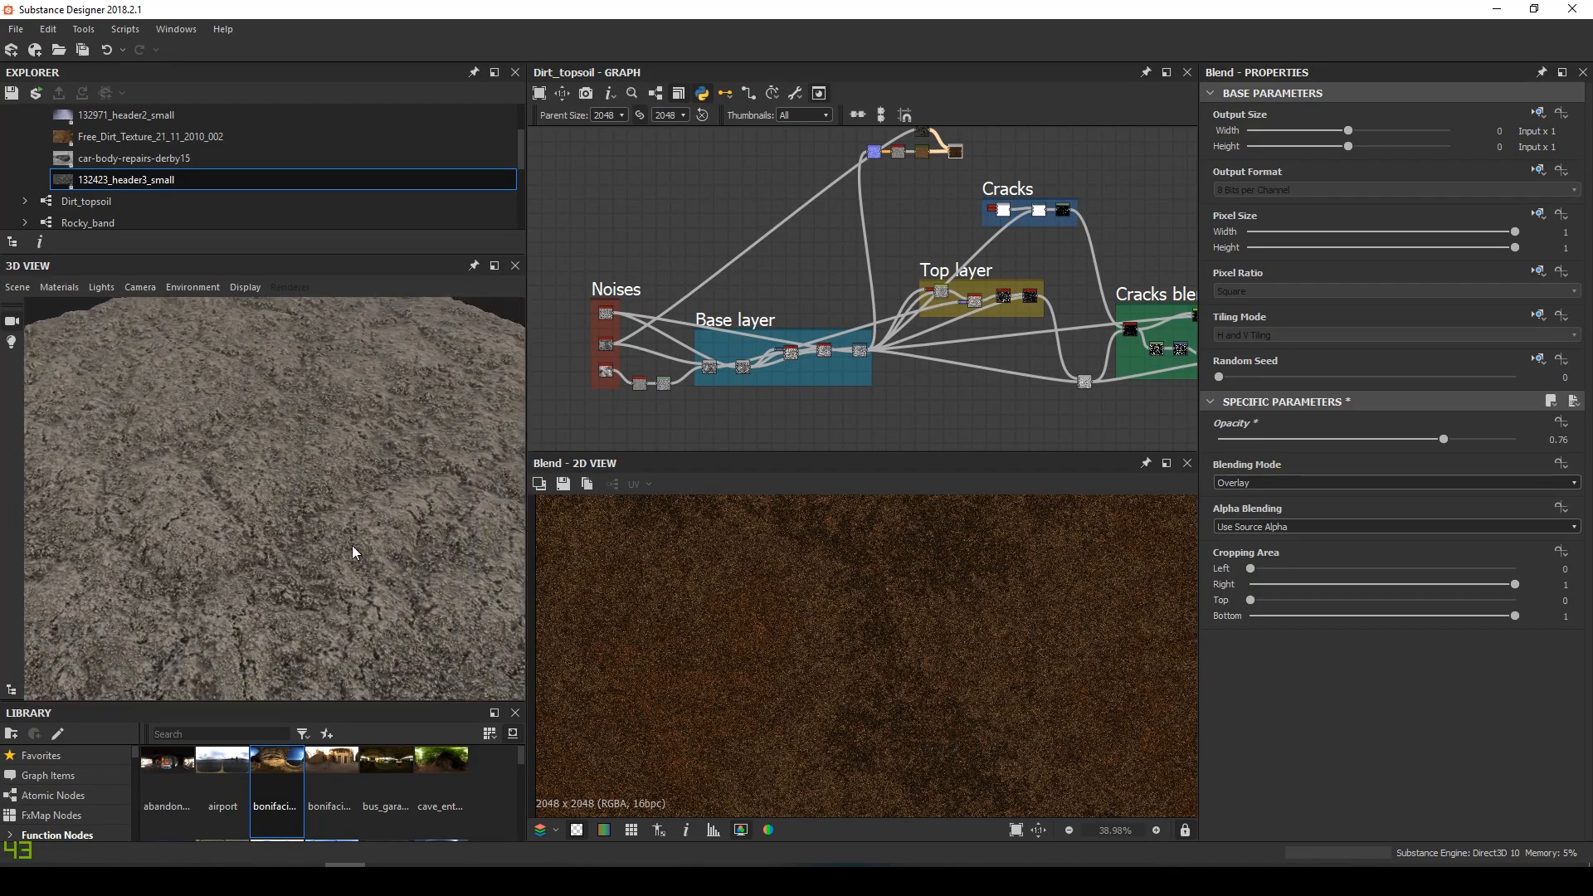
Settle the Blend's Overlay opacity at 0.51 after trying 0.6
{"action": "scroll", "coordinate": [908, 312], "scroll_direction": "up", "scroll_amount": 5}
{"action": "middle_click_drag", "start_coordinate": [723, 197], "coordinate": [792, 221]}
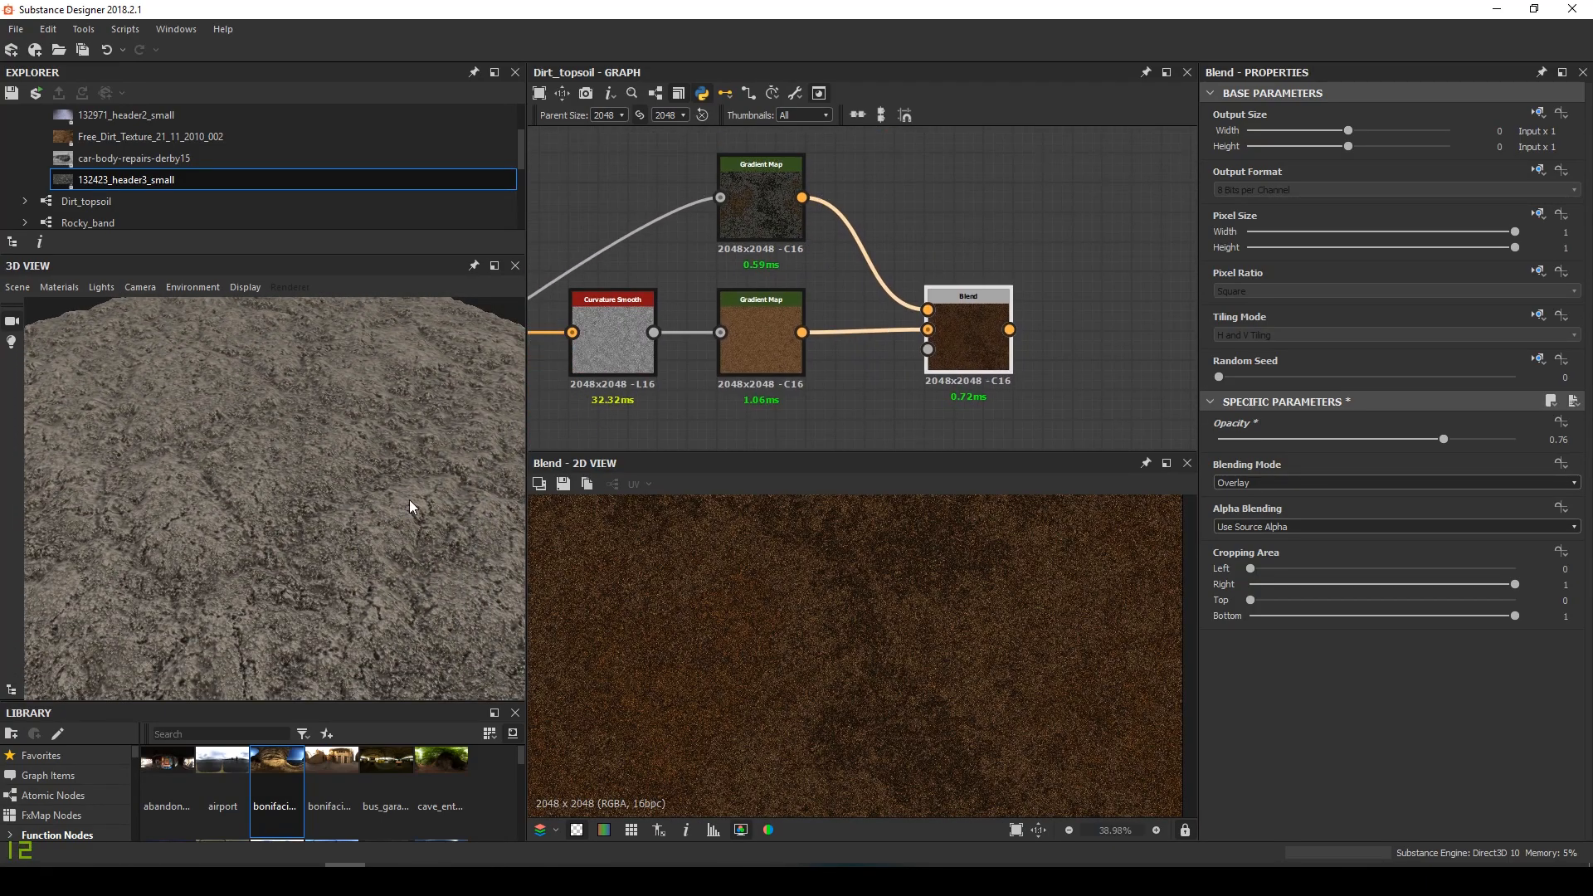
{"action": "mouse_move", "coordinate": [881, 367]}
{"action": "middle_mouse_down"}
{"action": "mouse_move", "coordinate": [918, 358]}
{"action": "mouse_move", "coordinate": [861, 360]}
{"action": "middle_mouse_up"}
{"action": "left_click", "coordinate": [1395, 439]}
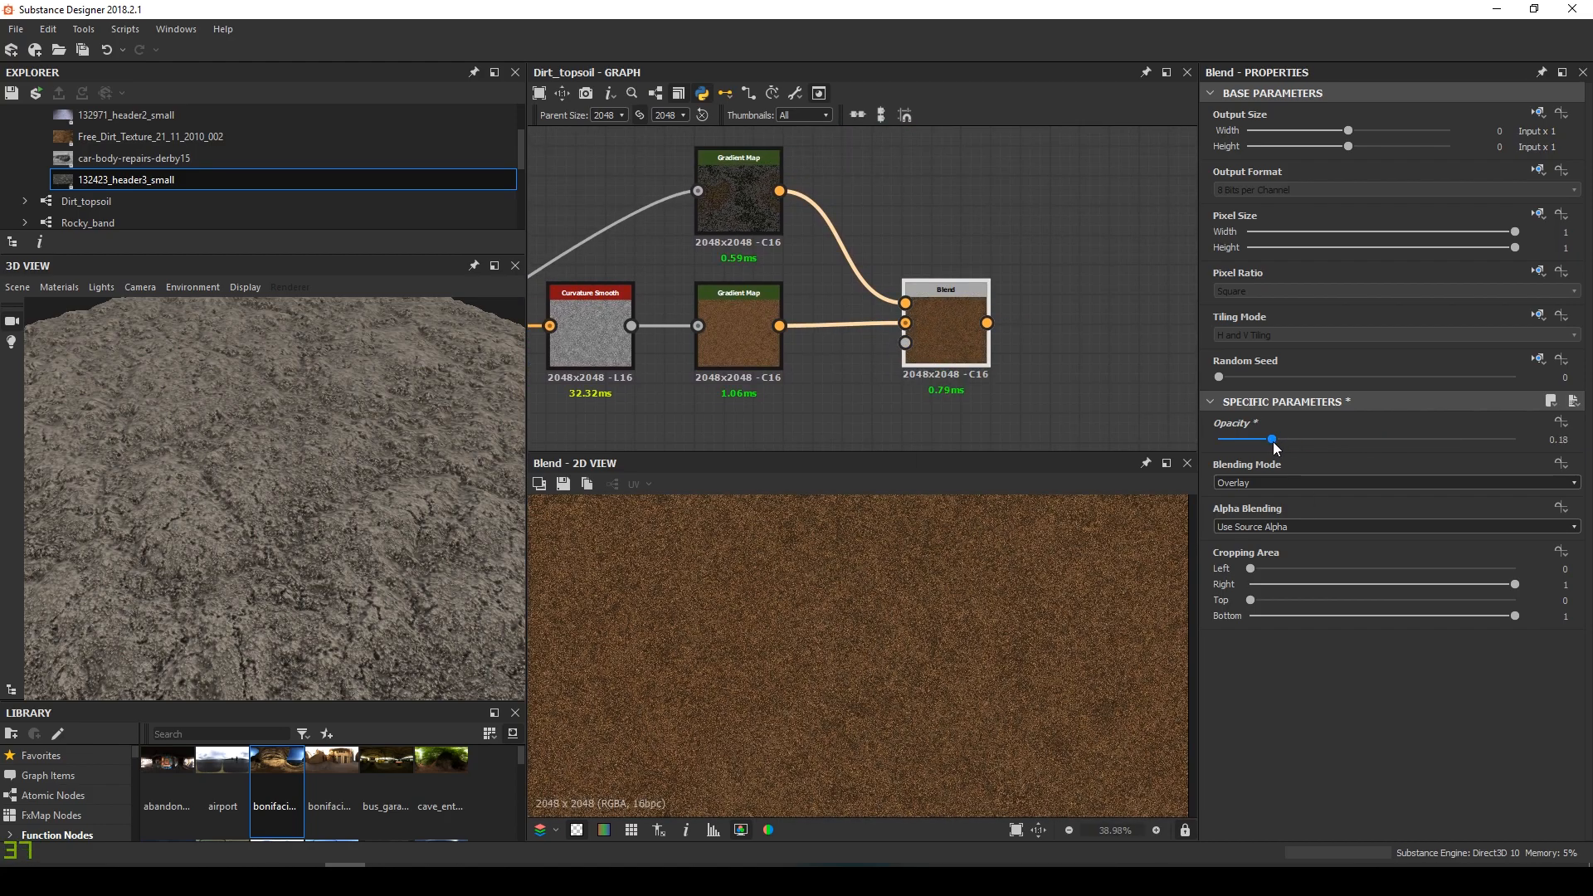
{"action": "left_click", "coordinate": [1378, 440]}
{"action": "left_click", "coordinate": [1370, 449]}
Duplicate the five brown colour-chain nodes and place the copy above the original
{"action": "scroll", "coordinate": [848, 353], "scroll_direction": "down", "scroll_amount": 5}
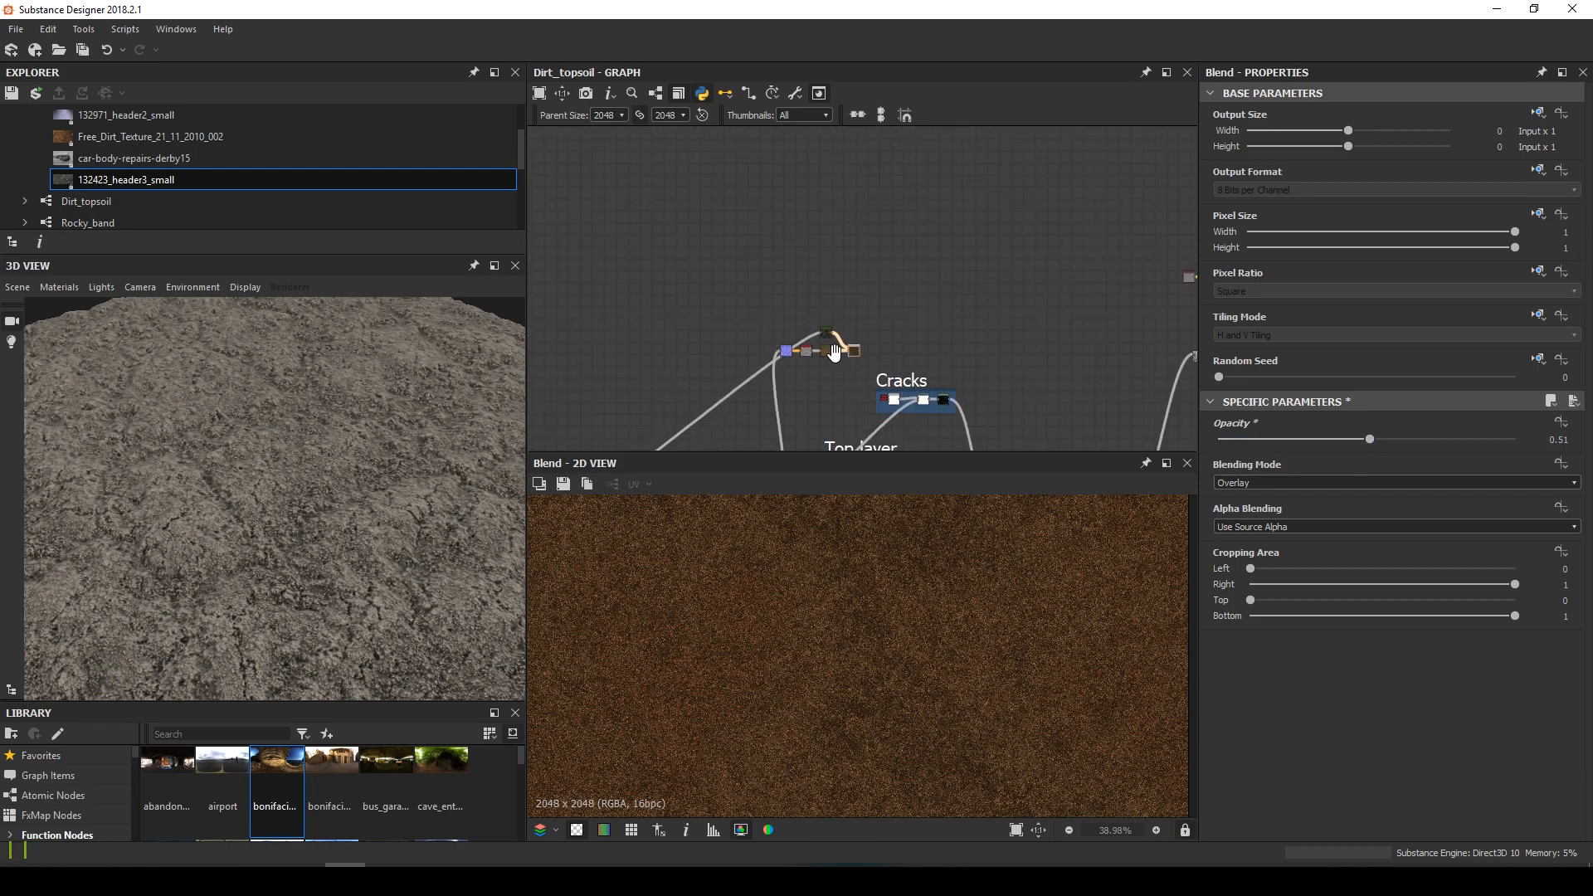
{"action": "scroll", "coordinate": [899, 294], "scroll_direction": "up", "scroll_amount": 3}
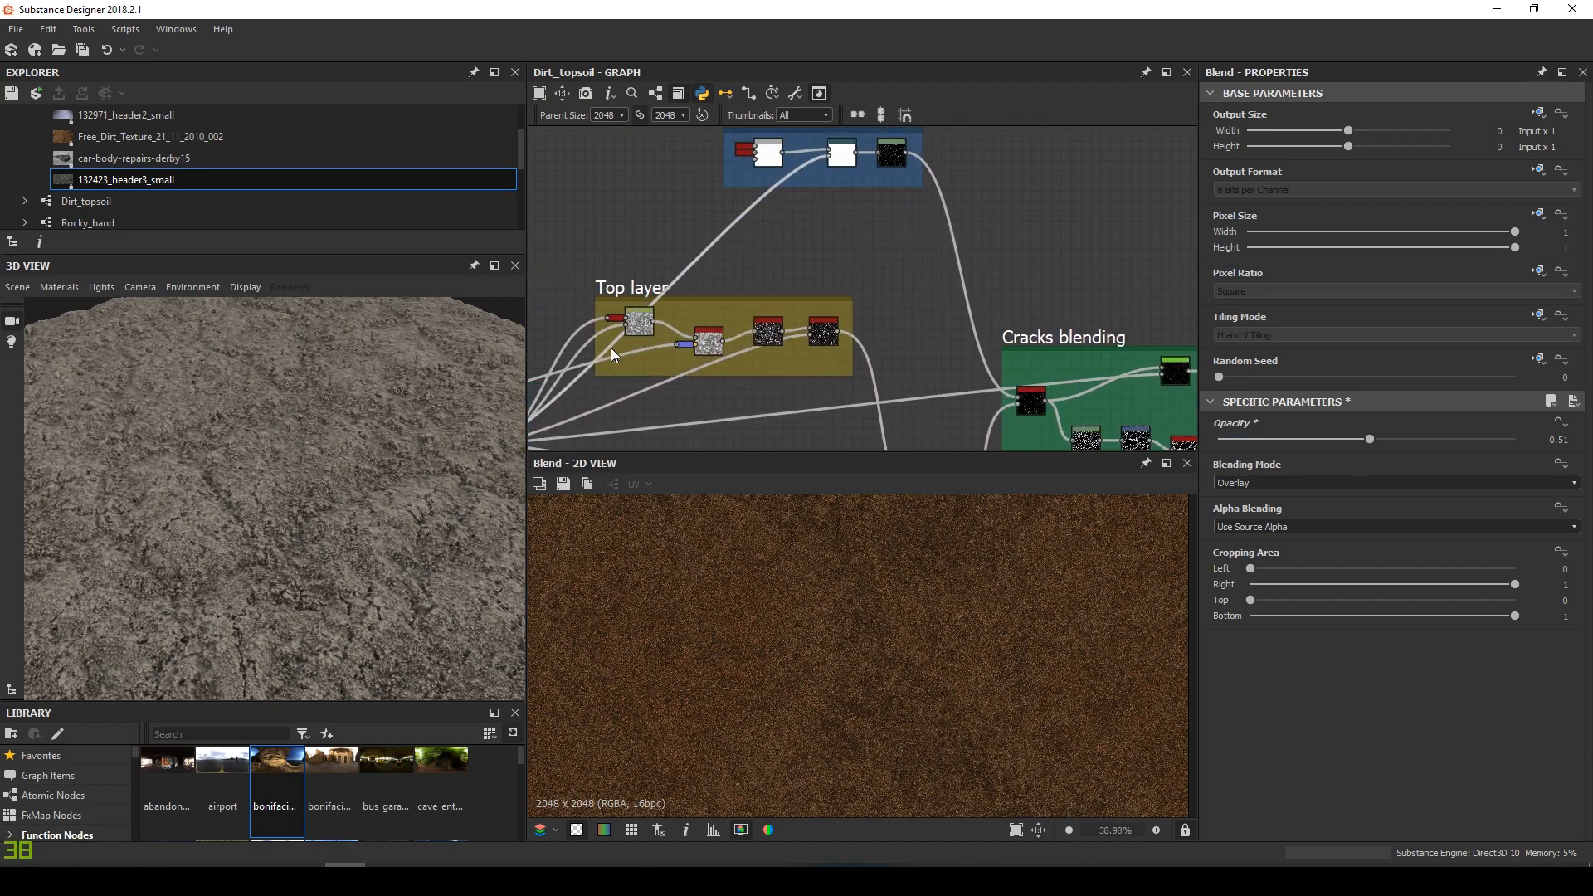
{"action": "left_click", "coordinate": [646, 327]}
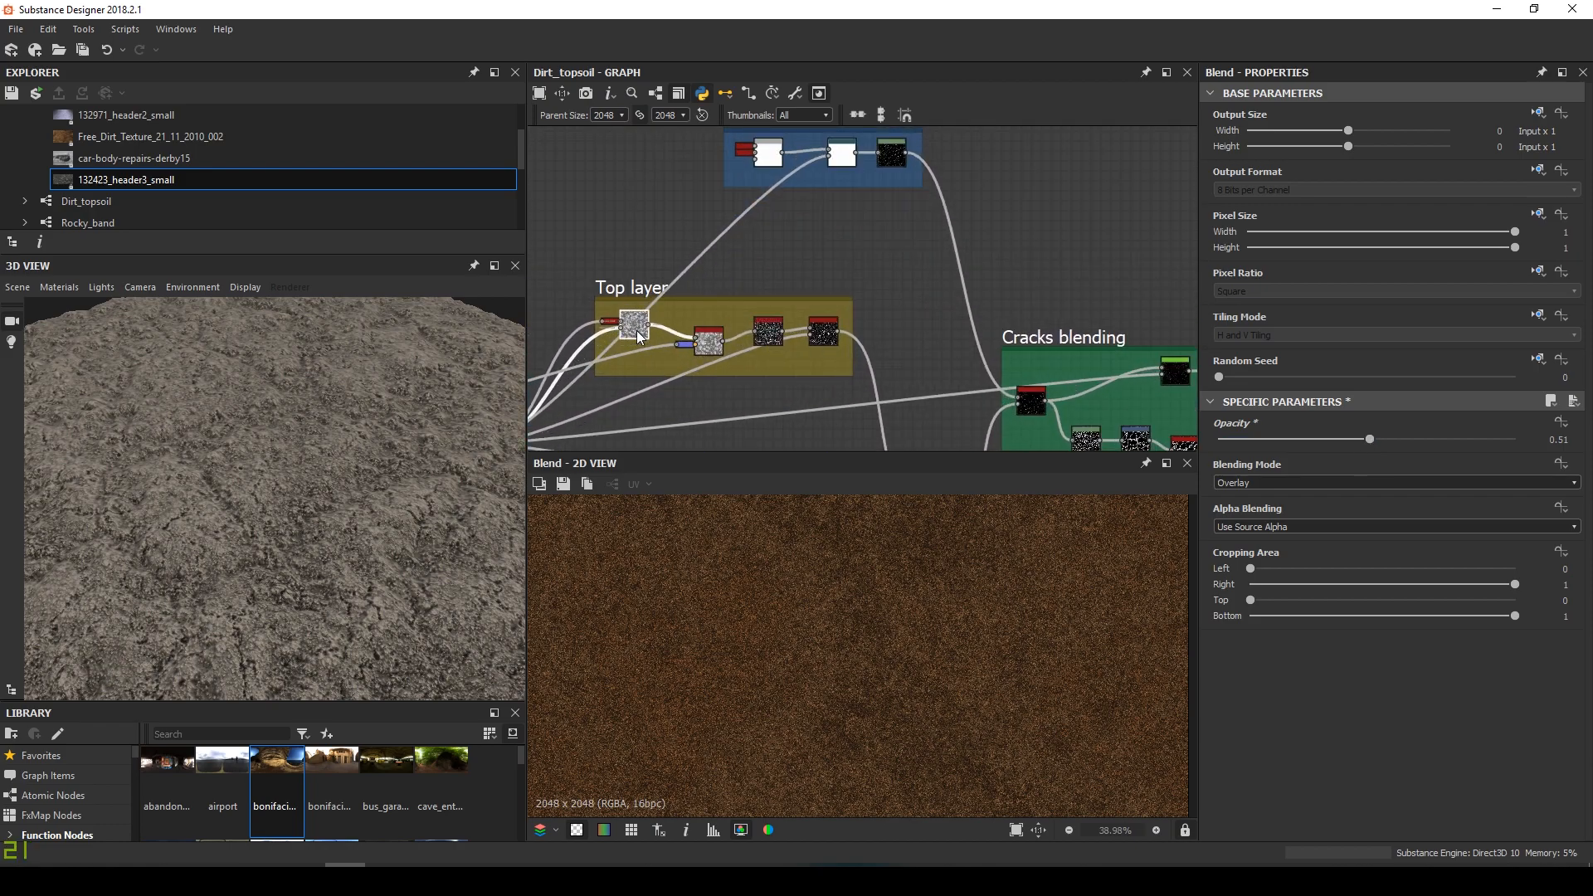
{"action": "middle_click_drag", "start_coordinate": [655, 305], "coordinate": [811, 569]}
{"action": "left_click_drag", "start_coordinate": [620, 334], "coordinate": [881, 225]}
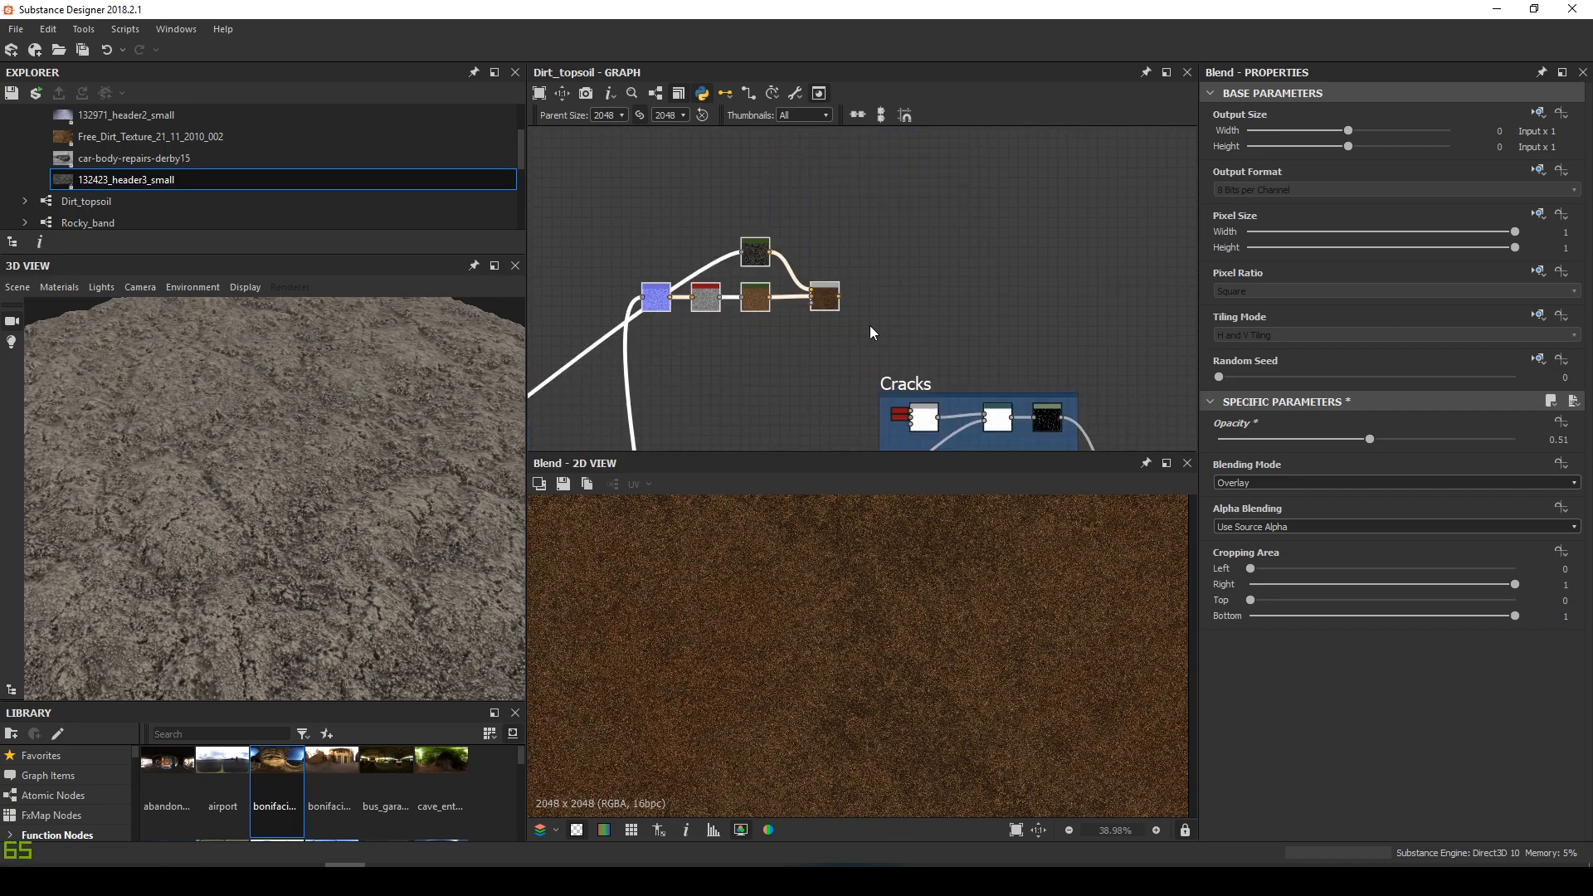
{"action": "key", "text": "ctrl+c"}
{"action": "key", "text": "ctrl+v"}
{"action": "double_click", "coordinate": [876, 312]}
{"action": "left_click_drag", "start_coordinate": [875, 311], "coordinate": [756, 204]}
{"action": "scroll", "coordinate": [759, 212], "scroll_direction": "down", "scroll_amount": 2}
{"action": "middle_click_drag", "start_coordinate": [854, 392], "coordinate": [766, 391]}
{"action": "scroll", "coordinate": [615, 178], "scroll_direction": "up", "scroll_amount": 1}
{"action": "left_click_drag", "start_coordinate": [742, 212], "coordinate": [941, 224]}
Wire the Top layer output into the duplicated Normal node and preview the copied chain
{"action": "middle_click_drag", "start_coordinate": [863, 415], "coordinate": [877, 263]}
{"action": "left_click", "coordinate": [869, 334]}
{"action": "middle_click_drag", "start_coordinate": [838, 166], "coordinate": [832, 329]}
{"action": "scroll", "coordinate": [832, 166], "scroll_direction": "up", "scroll_amount": 2}
{"action": "left_click", "coordinate": [805, 331]}
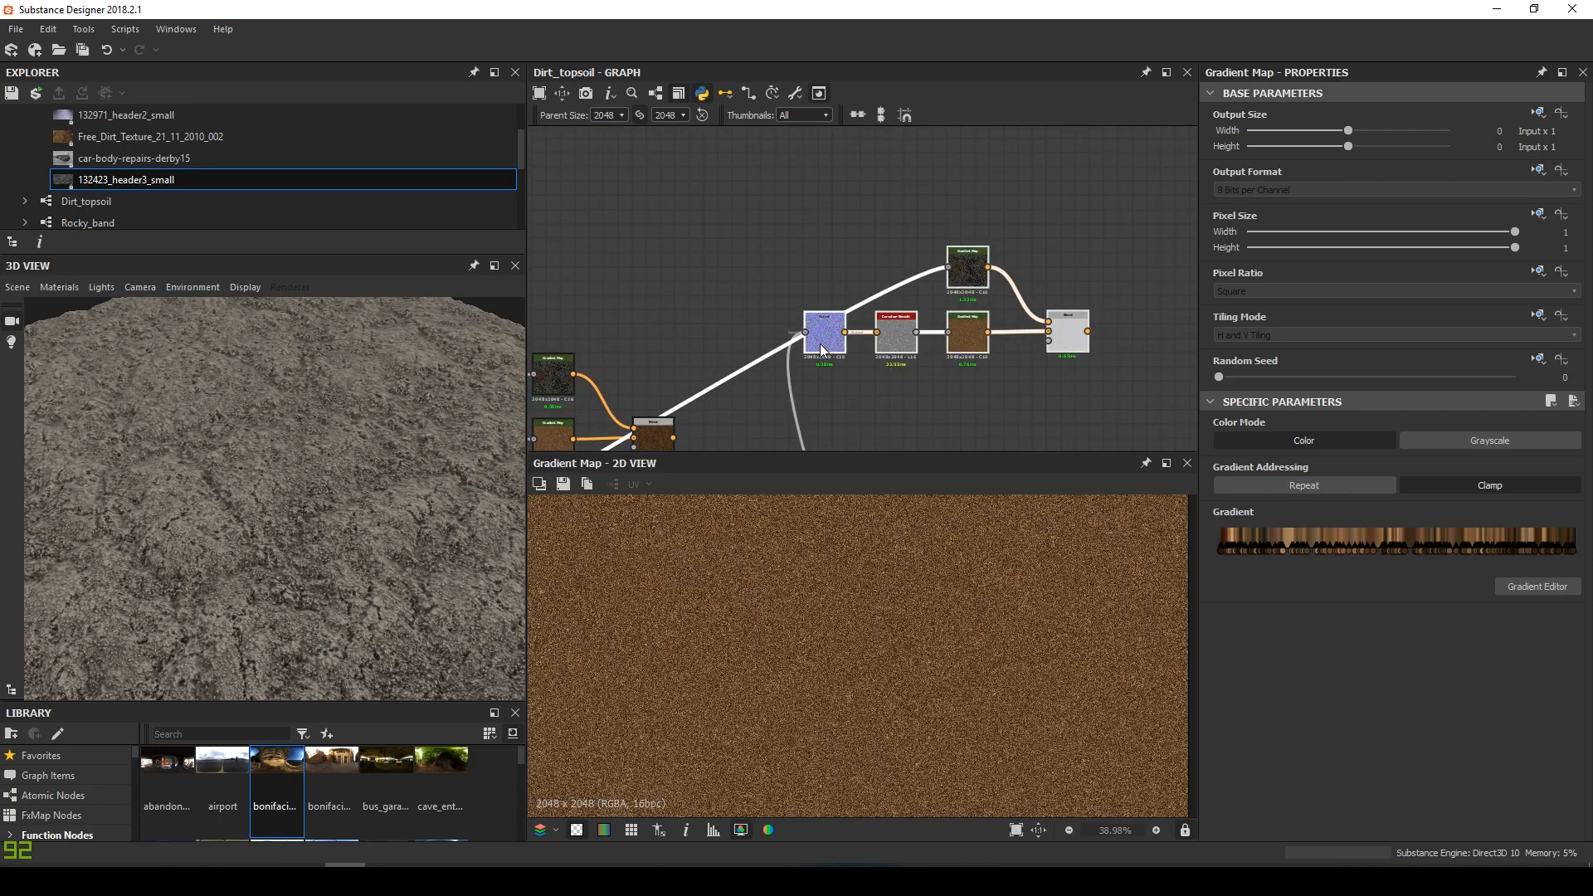
{"action": "double_click", "coordinate": [1066, 335]}
{"action": "middle_click_drag", "start_coordinate": [1054, 357], "coordinate": [915, 311]}
{"action": "scroll", "coordinate": [883, 627], "scroll_direction": "down", "scroll_amount": 3}
{"action": "scroll", "coordinate": [903, 357], "scroll_direction": "up", "scroll_amount": 1}
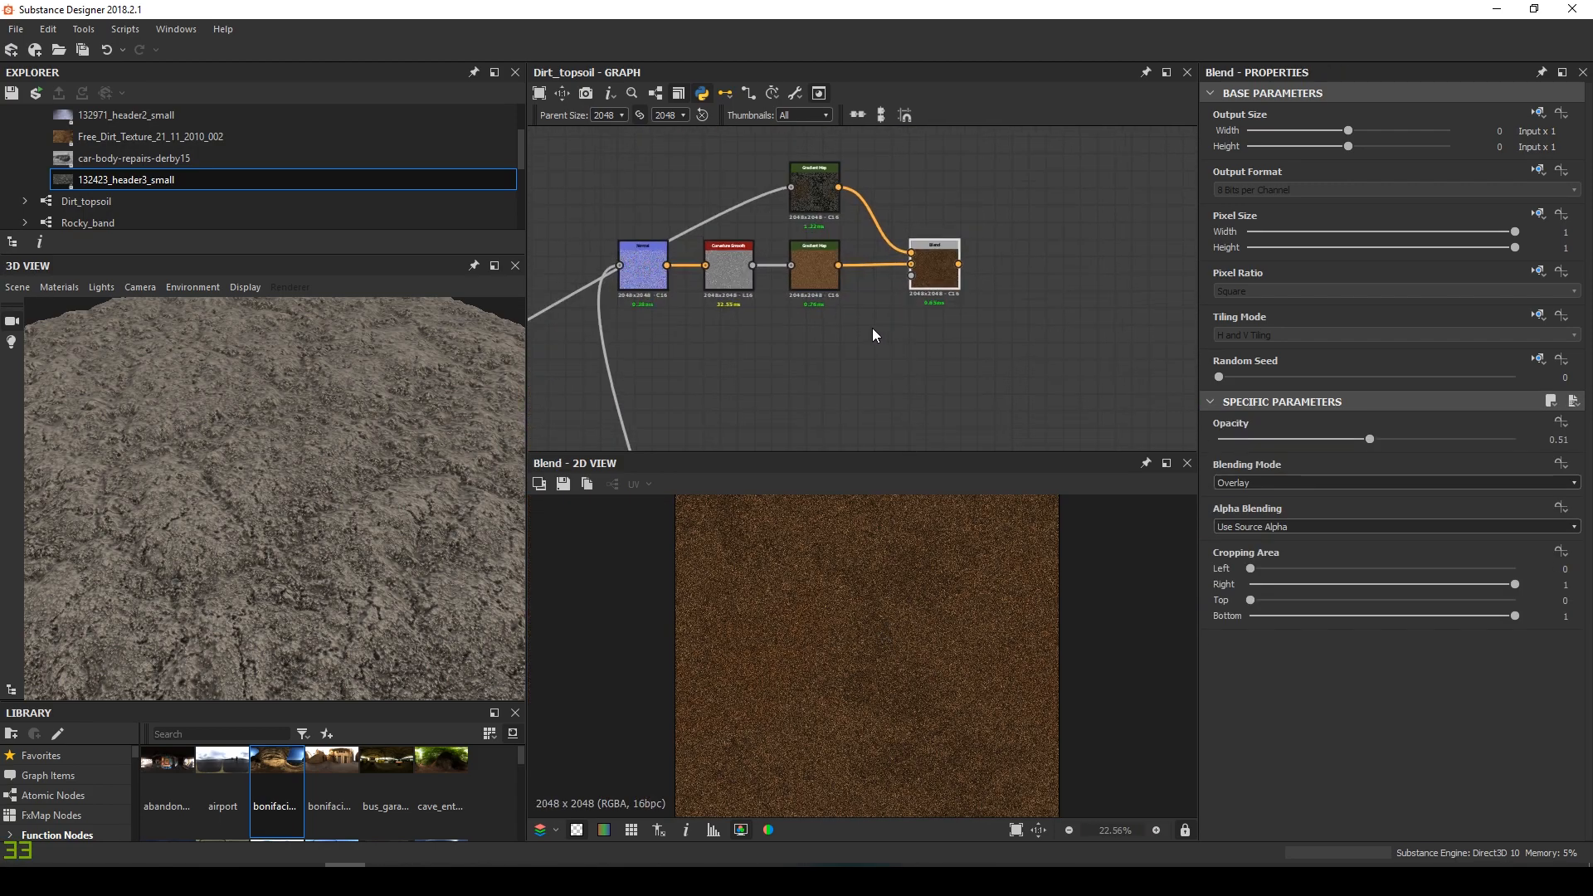
{"action": "middle_click_drag", "start_coordinate": [849, 235], "coordinate": [852, 318]}
{"action": "scroll", "coordinate": [853, 317], "scroll_direction": "up", "scroll_amount": 2}
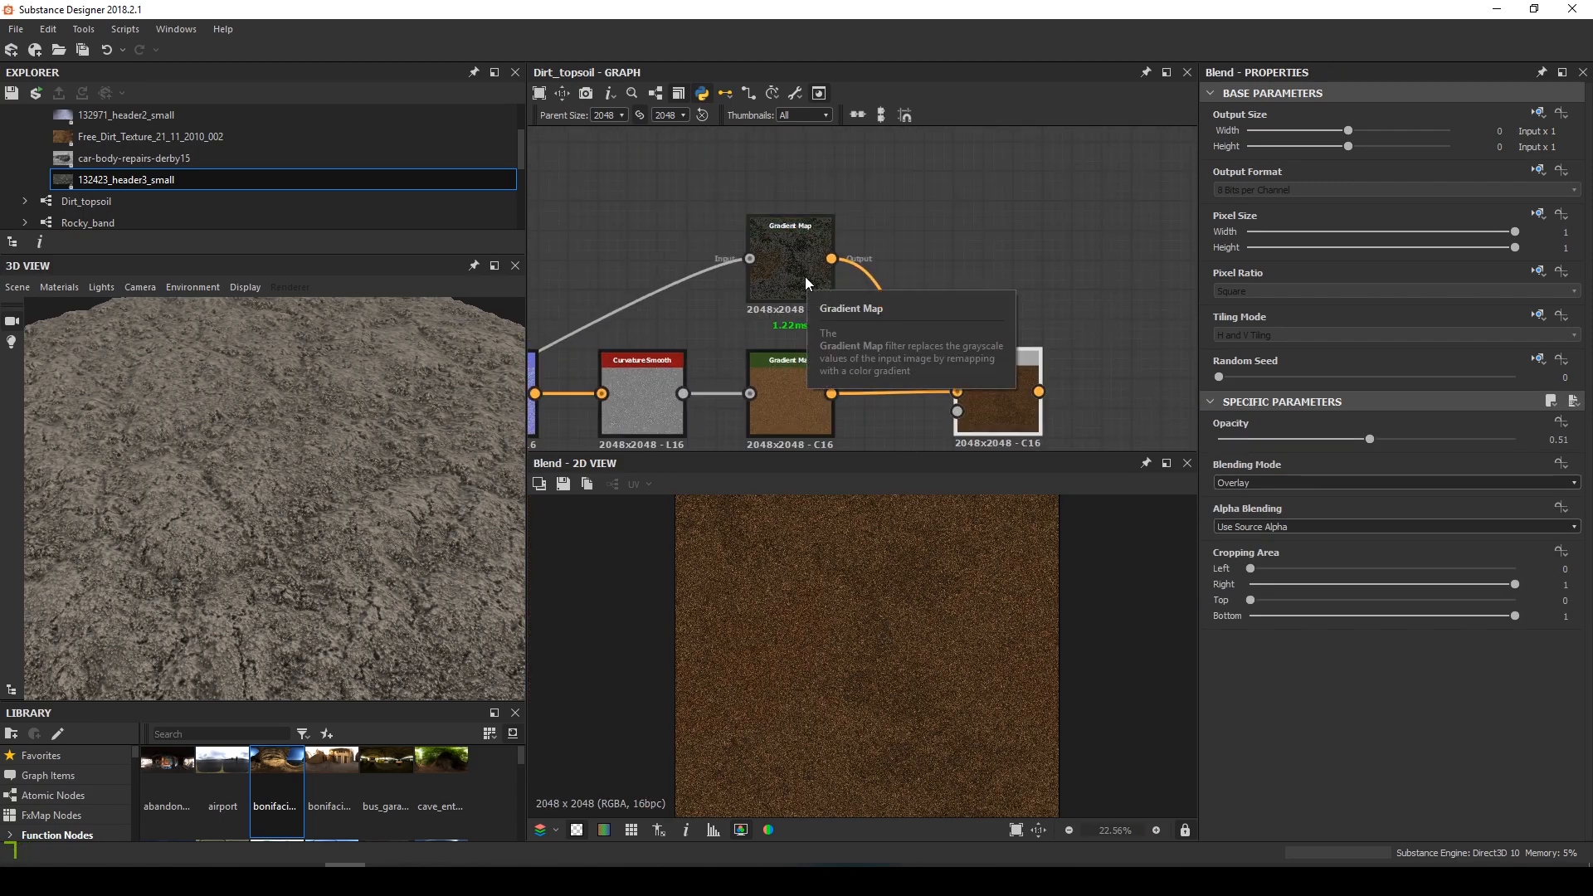
Re-pick the top Gradient Map's gradient from the 132423_header3_small rock photo
{"action": "double_click", "coordinate": [792, 396]}
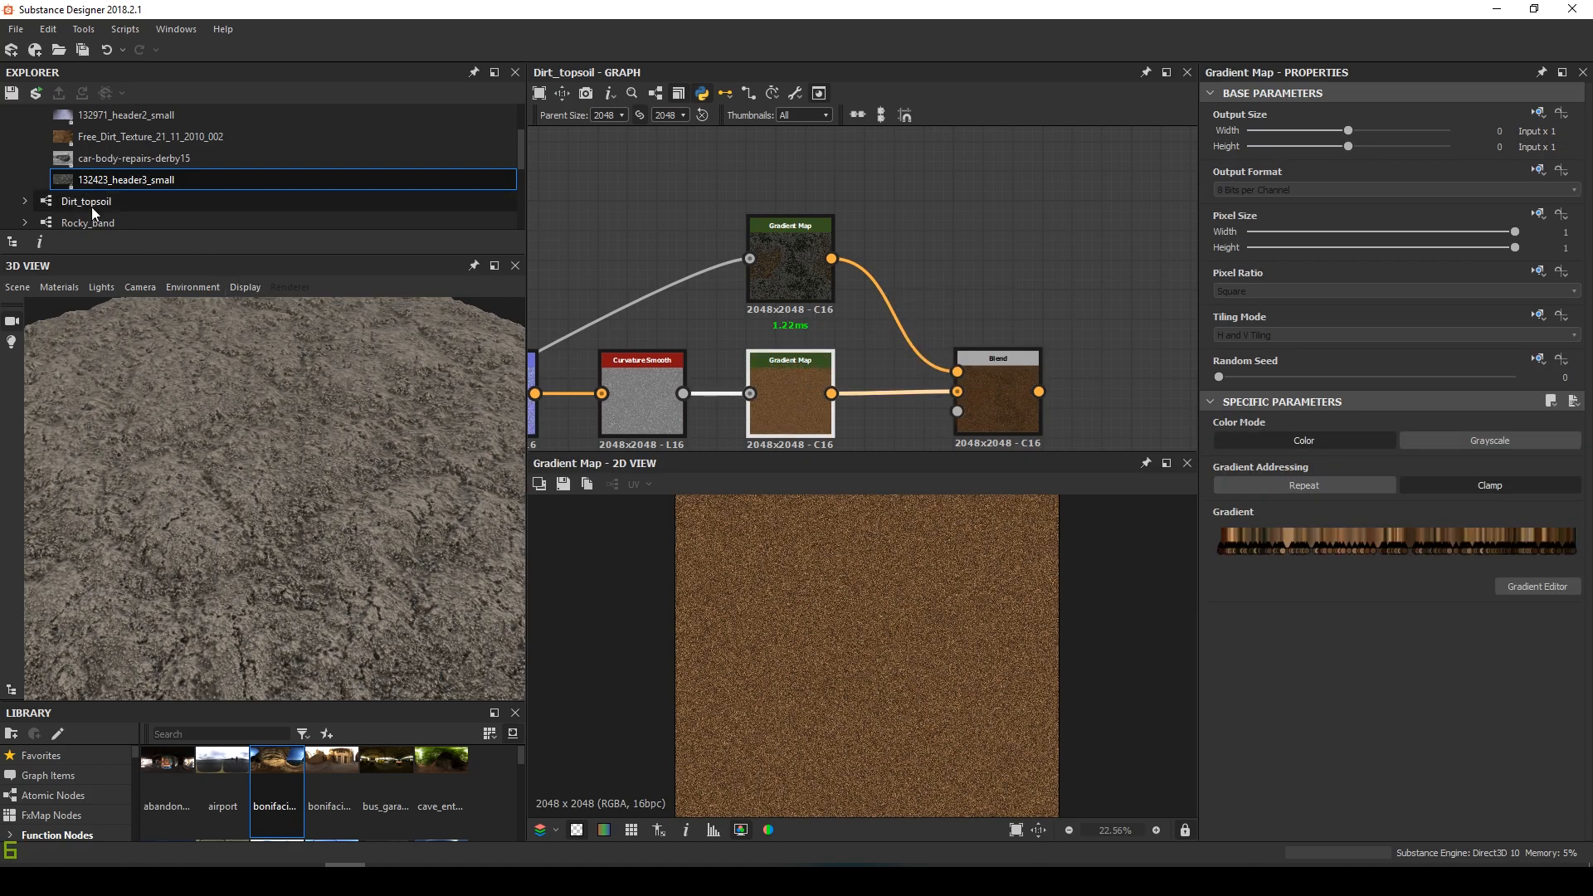
{"action": "left_click", "coordinate": [113, 134]}
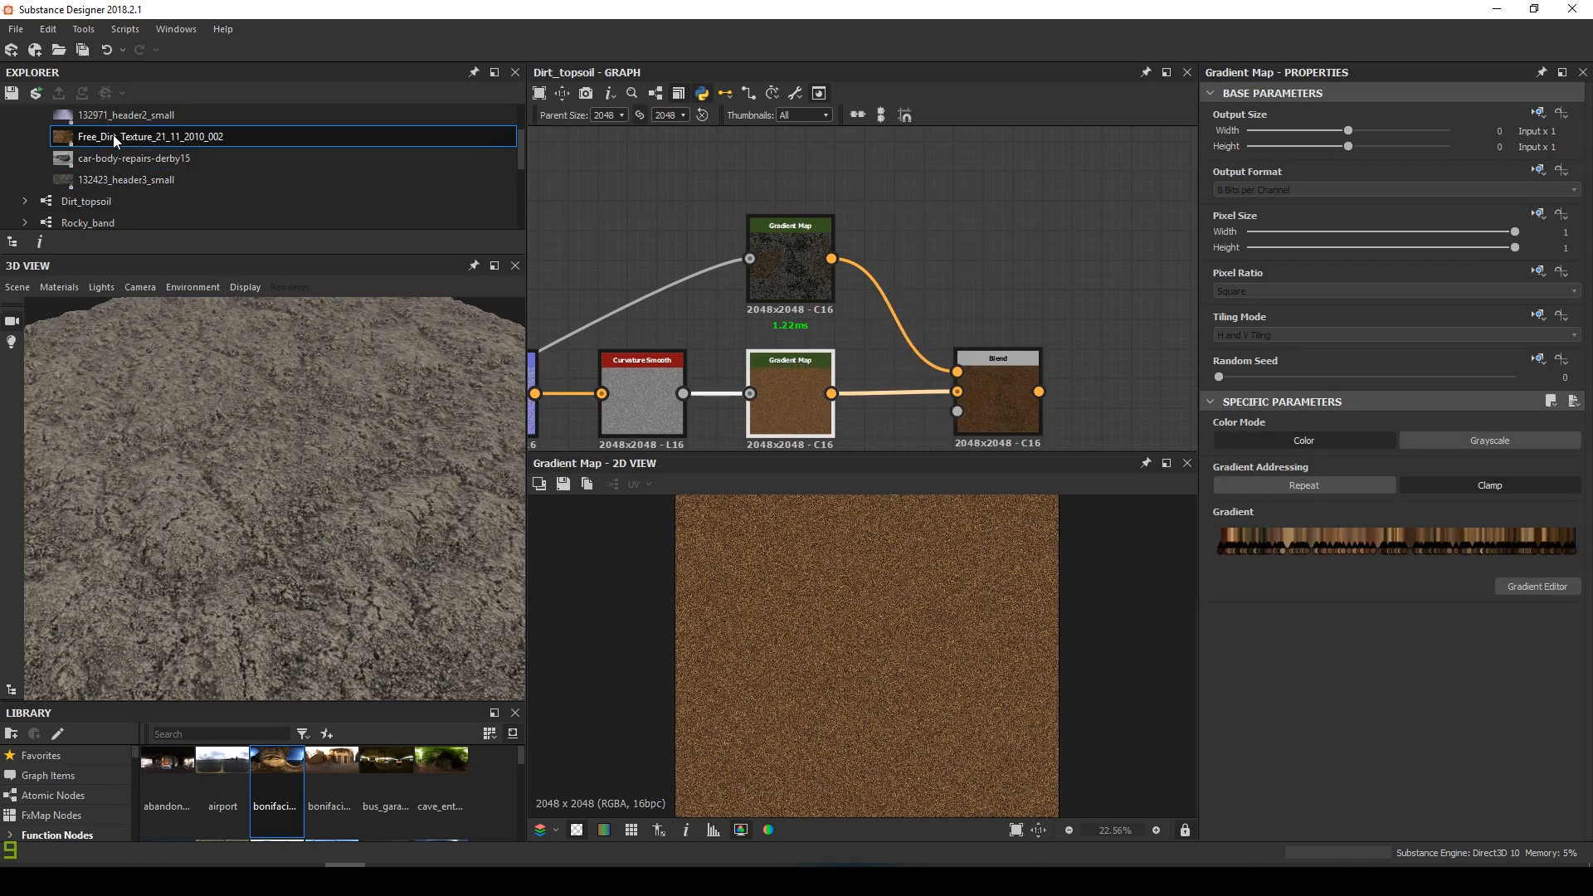
{"action": "double_click", "coordinate": [116, 142]}
{"action": "double_click", "coordinate": [788, 266]}
{"action": "double_click", "coordinate": [991, 388]}
{"action": "double_click", "coordinate": [792, 270]}
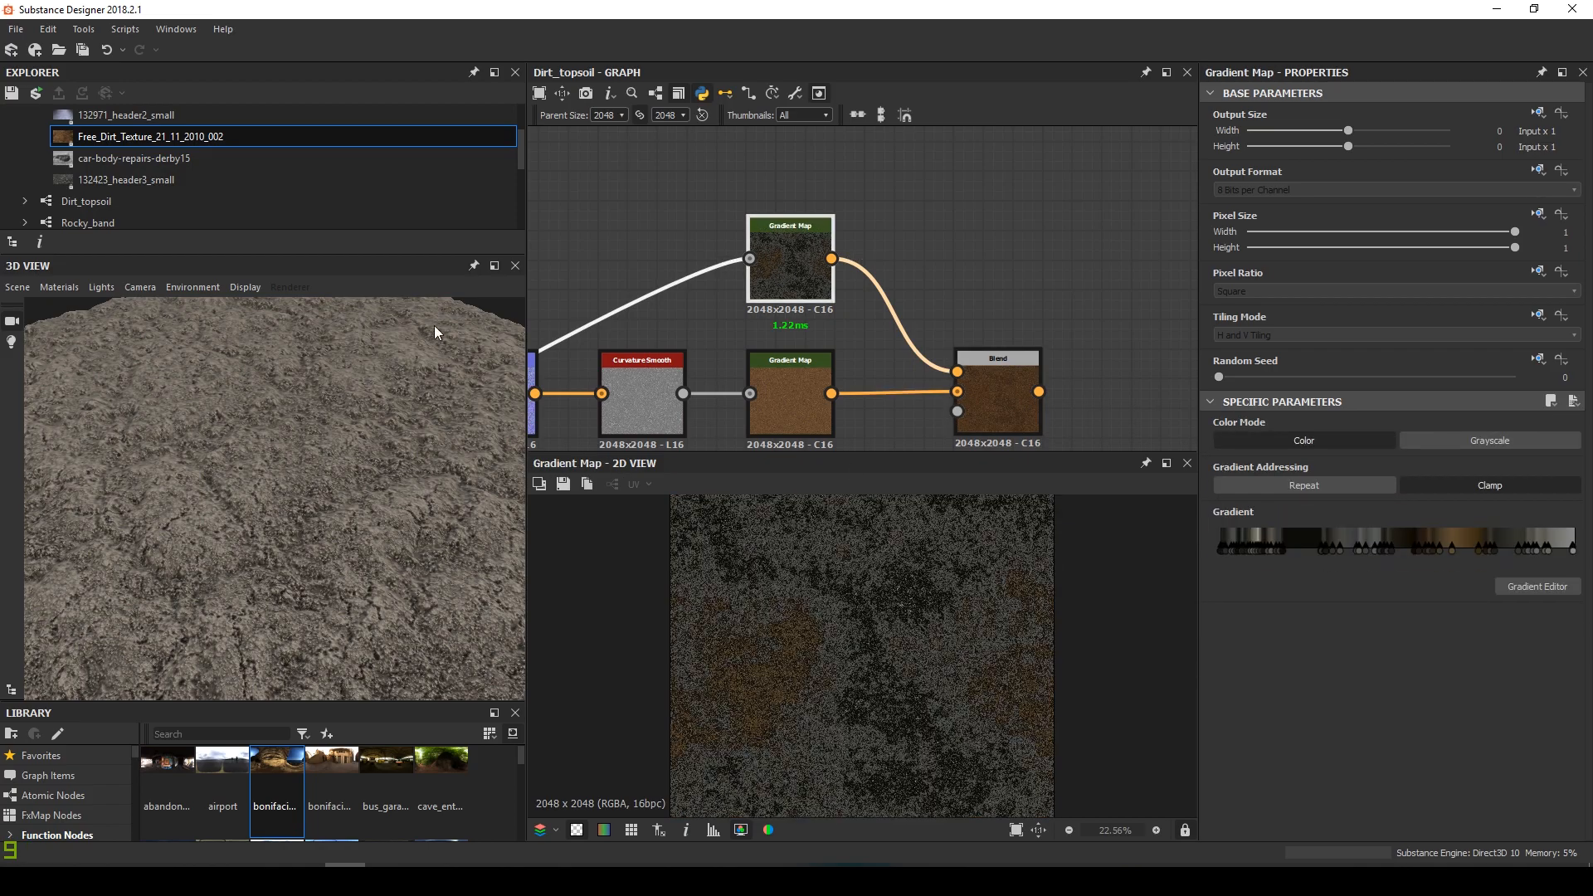
{"action": "left_click", "coordinate": [155, 180]}
{"action": "double_click", "coordinate": [155, 180]}
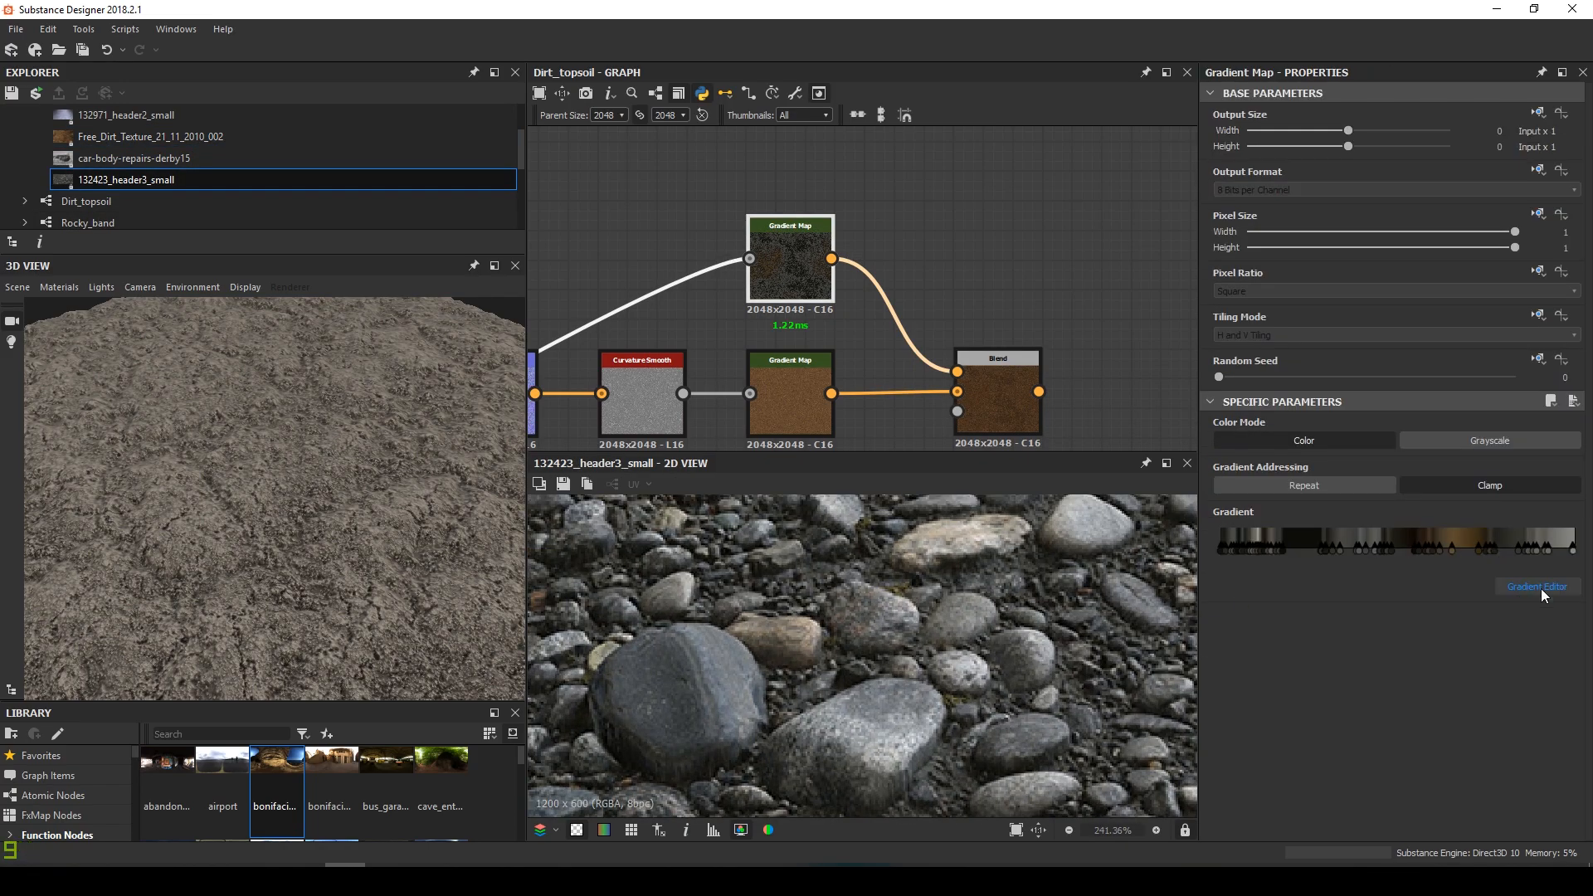
{"action": "left_click", "coordinate": [1541, 590]}
{"action": "left_click", "coordinate": [619, 560]}
{"action": "left_click_drag", "start_coordinate": [784, 655], "coordinate": [1097, 550]}
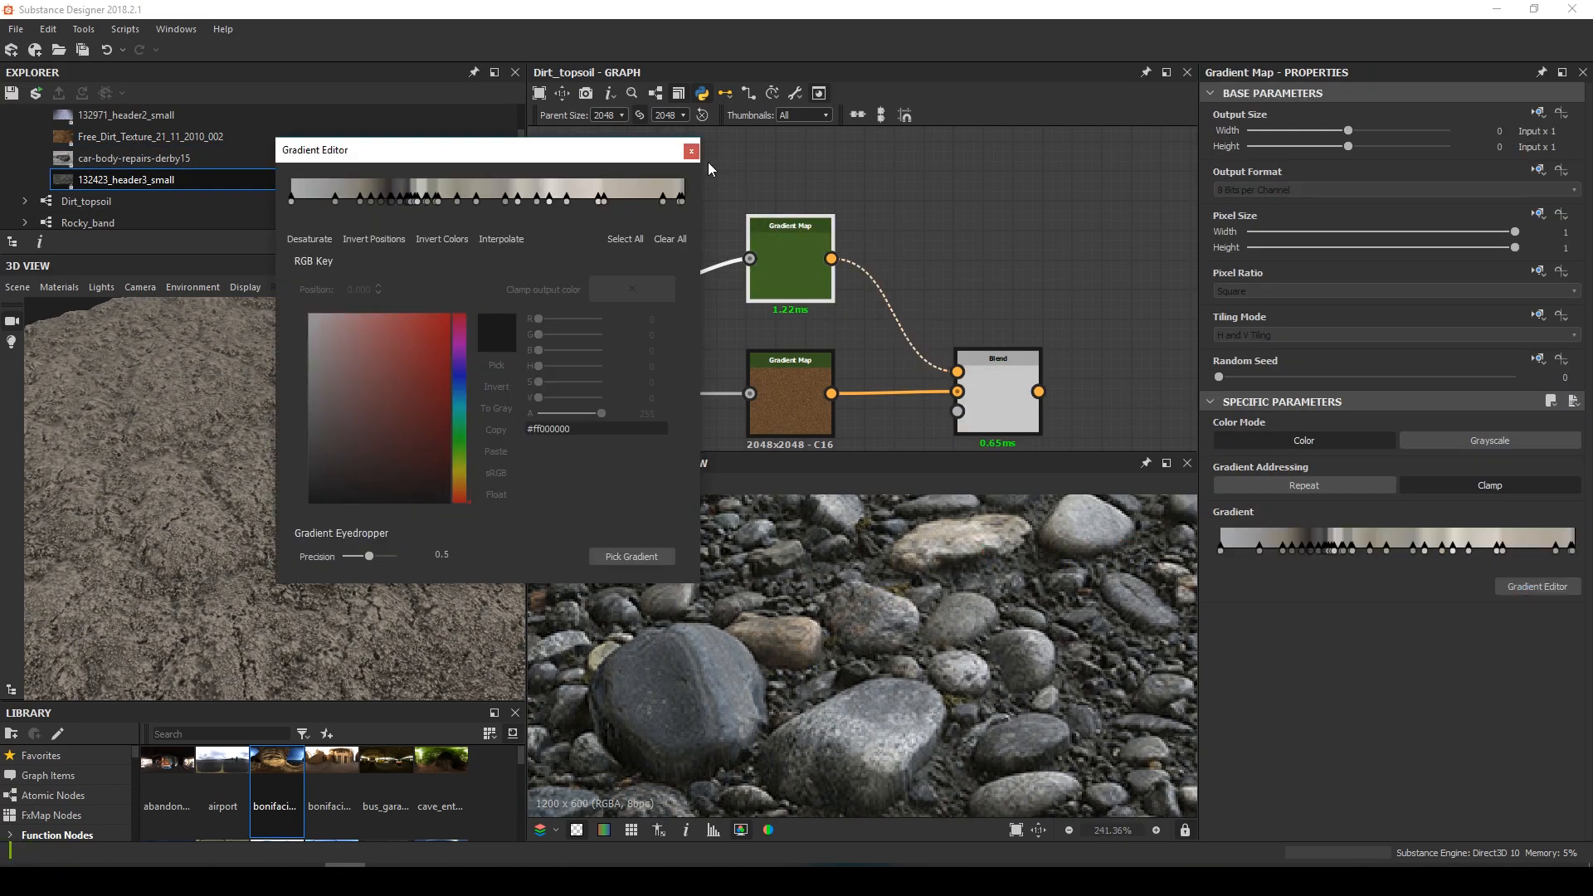
{"action": "left_click", "coordinate": [691, 151]}
Lower the duplicated Blend node's opacity
{"action": "left_click", "coordinate": [1004, 397]}
{"action": "double_click", "coordinate": [1007, 403]}
{"action": "left_click_drag", "start_coordinate": [1515, 440], "coordinate": [1362, 440]}
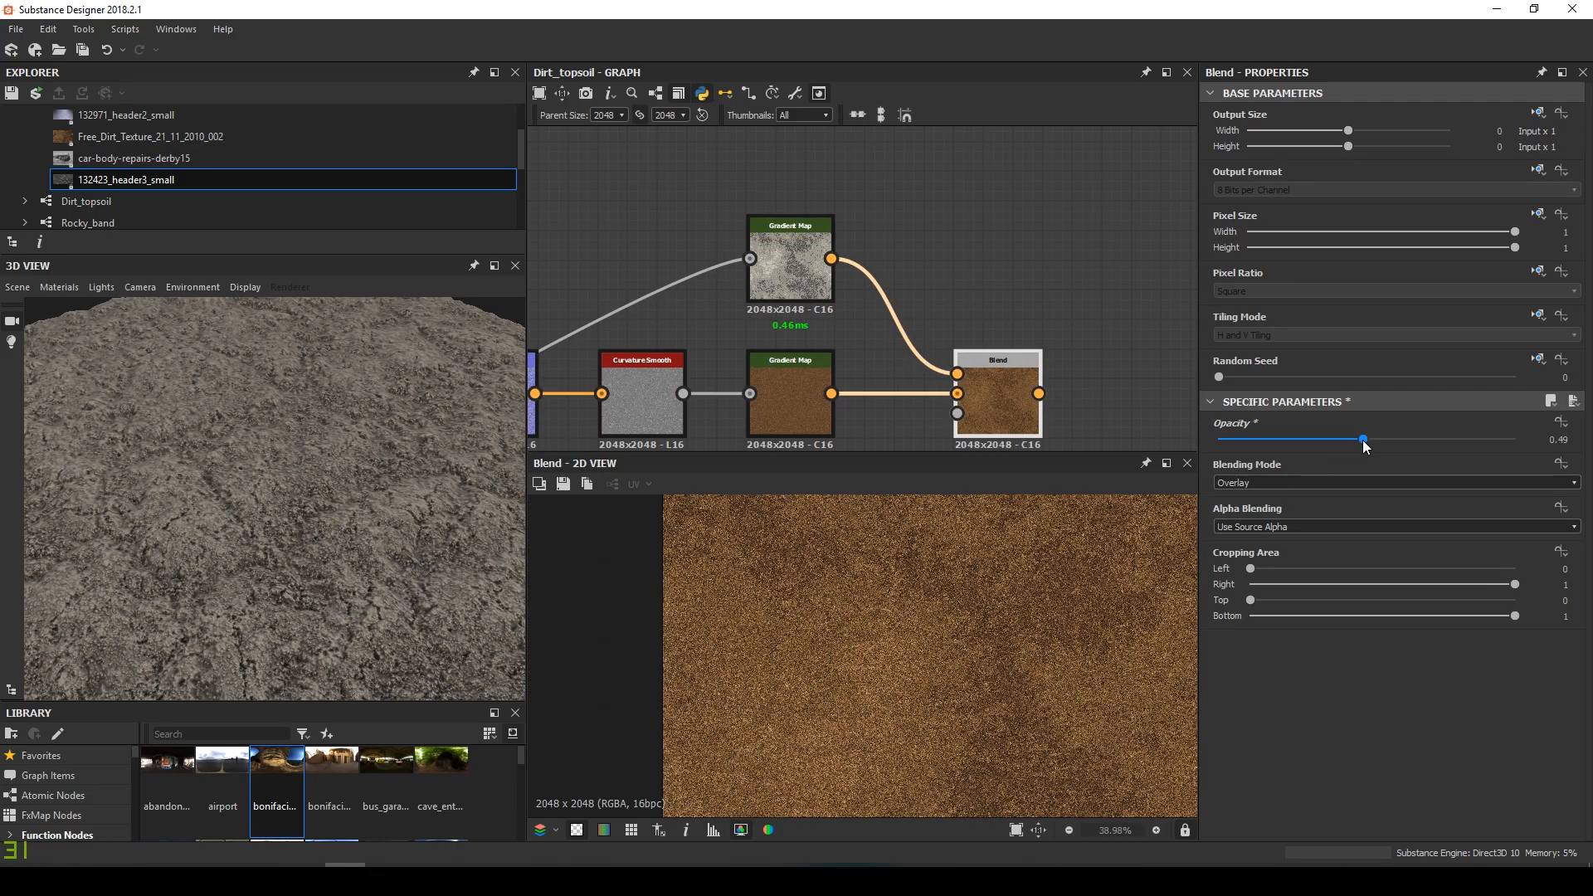
{"action": "scroll", "coordinate": [771, 644], "scroll_direction": "up", "scroll_amount": 4}
{"action": "scroll", "coordinate": [850, 353], "scroll_direction": "down", "scroll_amount": 3}
Re-pick the lower Gradient Map's gradient in paler tones sampled from the 3D preview
{"action": "middle_click_drag", "start_coordinate": [846, 356], "coordinate": [937, 239]}
{"action": "left_click_drag", "start_coordinate": [736, 264], "coordinate": [823, 304]}
{"action": "double_click", "coordinate": [753, 297]}
{"action": "scroll", "coordinate": [828, 684], "scroll_direction": "up", "scroll_amount": 5}
{"action": "double_click", "coordinate": [821, 286]}
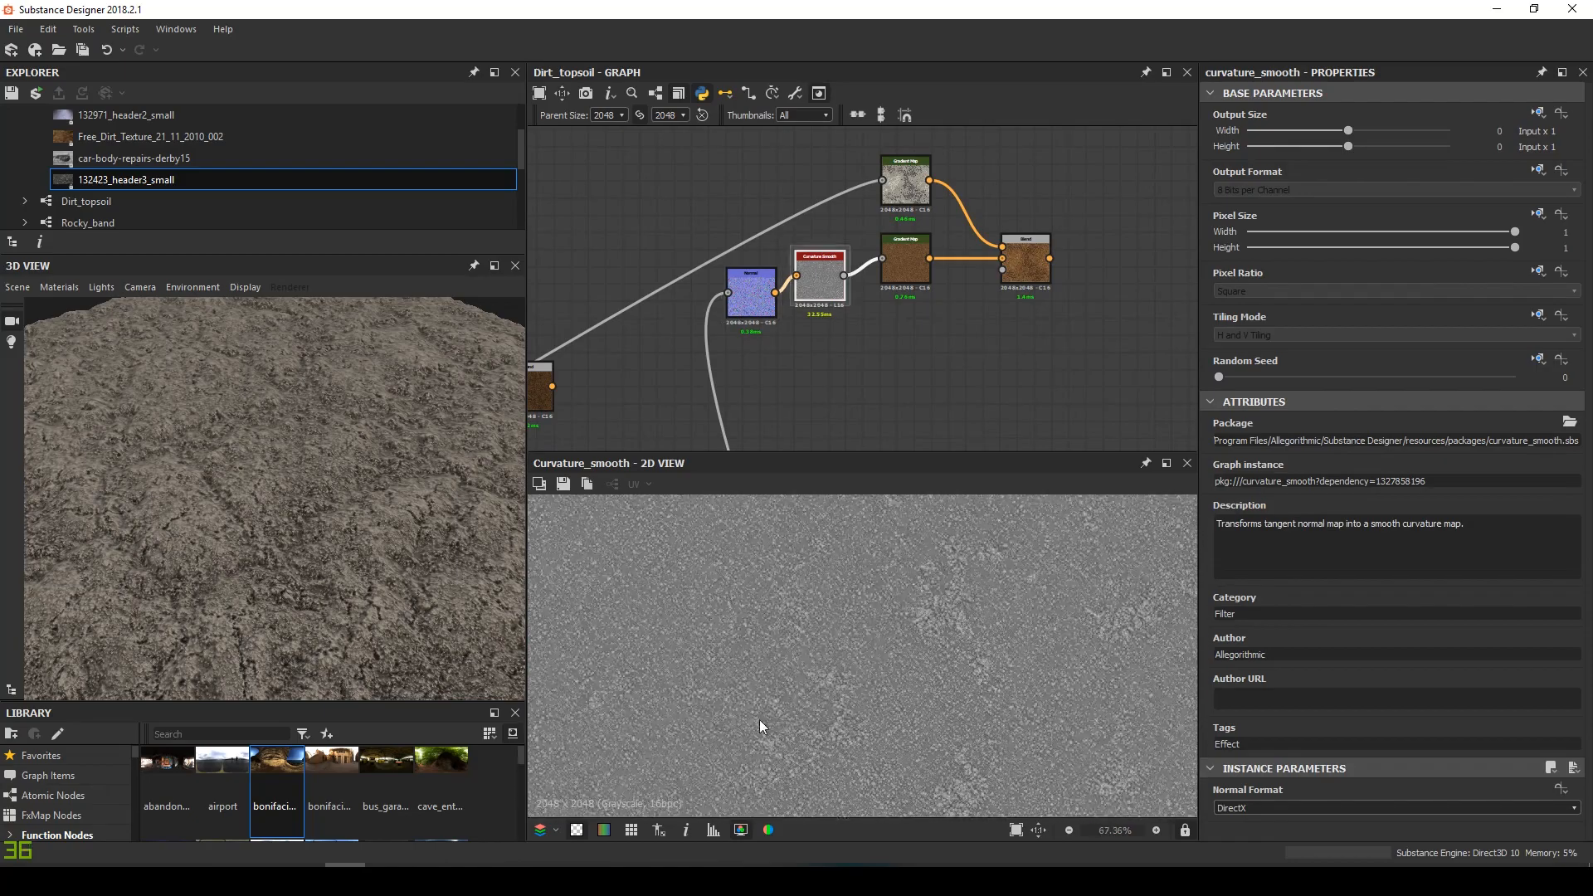
{"action": "left_click_drag", "start_coordinate": [905, 259], "coordinate": [905, 276]}
{"action": "double_click", "coordinate": [905, 276]}
{"action": "left_click", "coordinate": [1537, 586]}
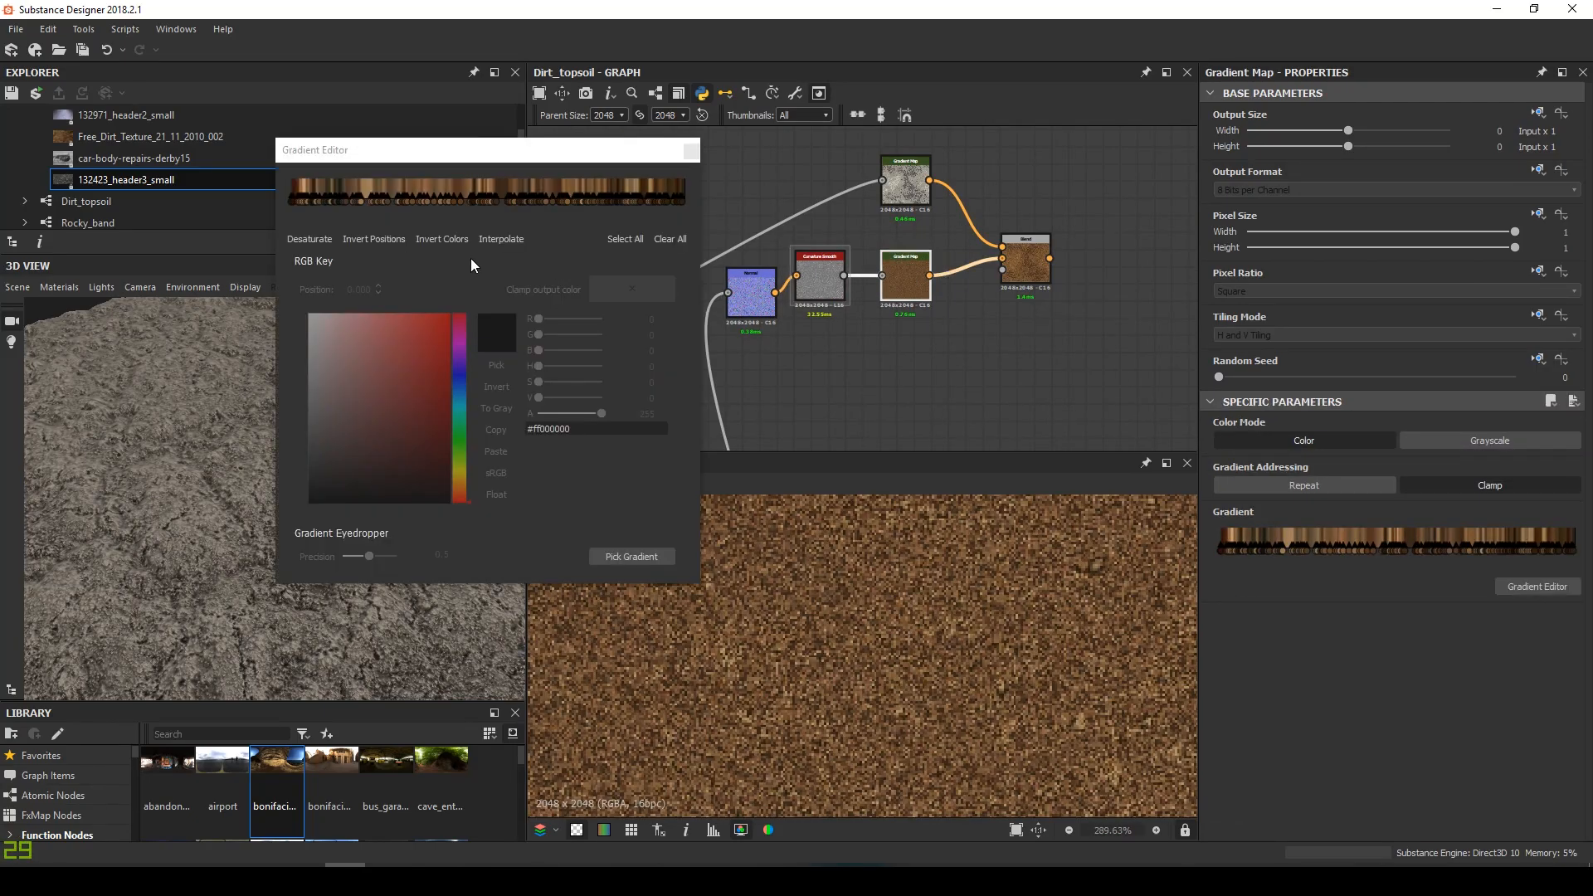
{"action": "left_click", "coordinate": [647, 553]}
{"action": "left_click_drag", "start_coordinate": [272, 530], "coordinate": [208, 559]}
Add a new Blend node to the right of the two colour chains
{"action": "left_click", "coordinate": [691, 151]}
{"action": "double_click", "coordinate": [1027, 262]}
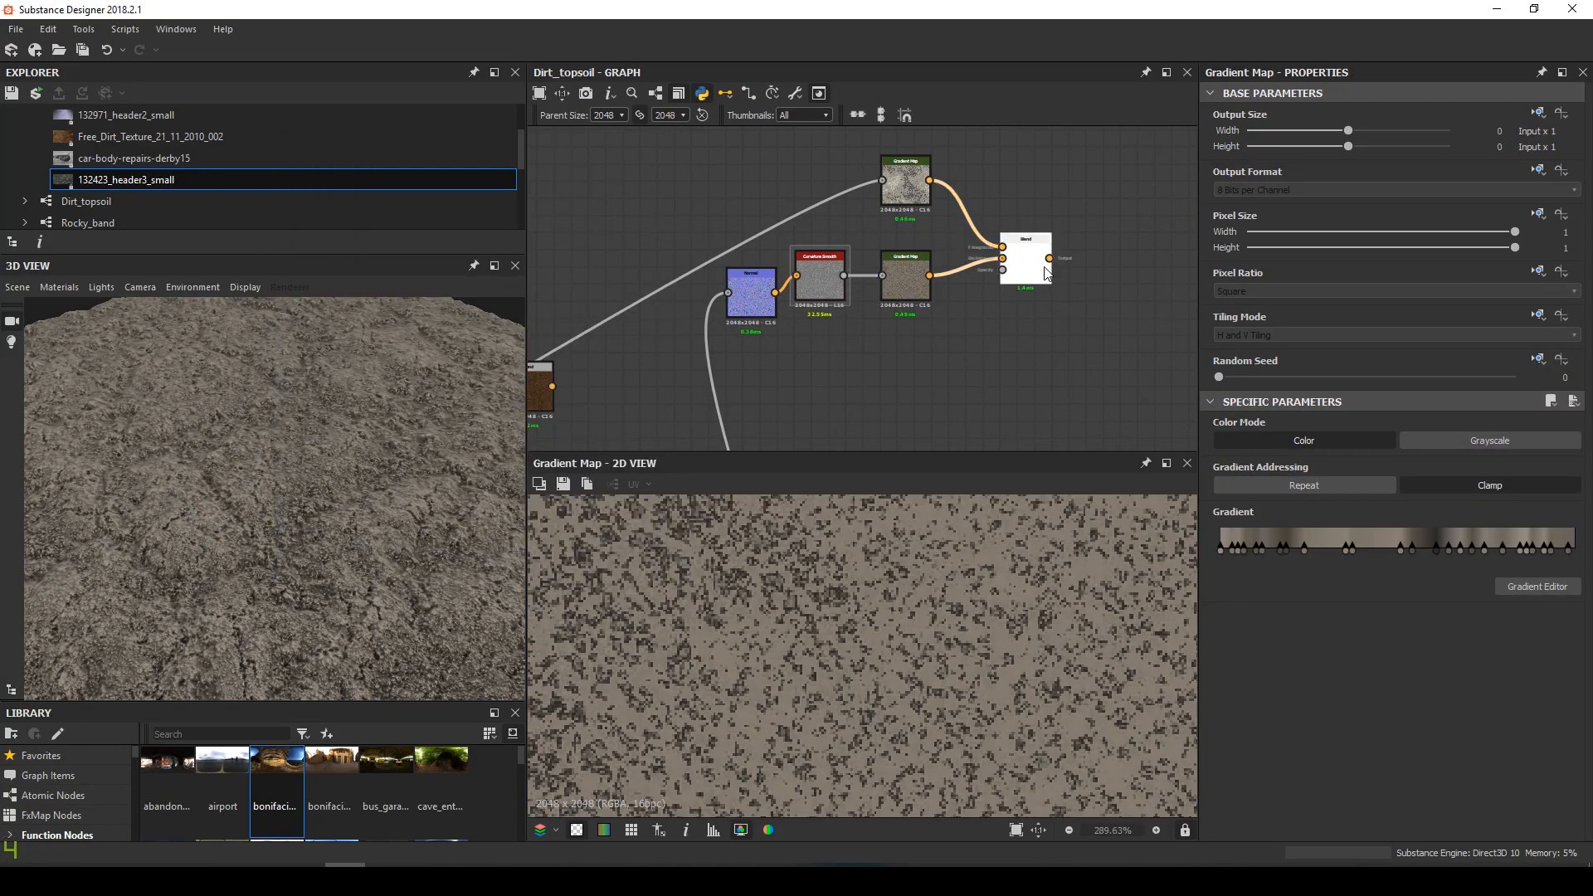
{"action": "scroll", "coordinate": [834, 639], "scroll_direction": "down", "scroll_amount": 8}
{"action": "scroll", "coordinate": [834, 635], "scroll_direction": "down", "scroll_amount": 1}
{"action": "middle_click_drag", "start_coordinate": [1024, 258], "coordinate": [724, 227]}
{"action": "scroll", "coordinate": [736, 253], "scroll_direction": "down", "scroll_amount": 4}
{"action": "left_click", "coordinate": [772, 320]}
{"action": "key", "text": "space"}
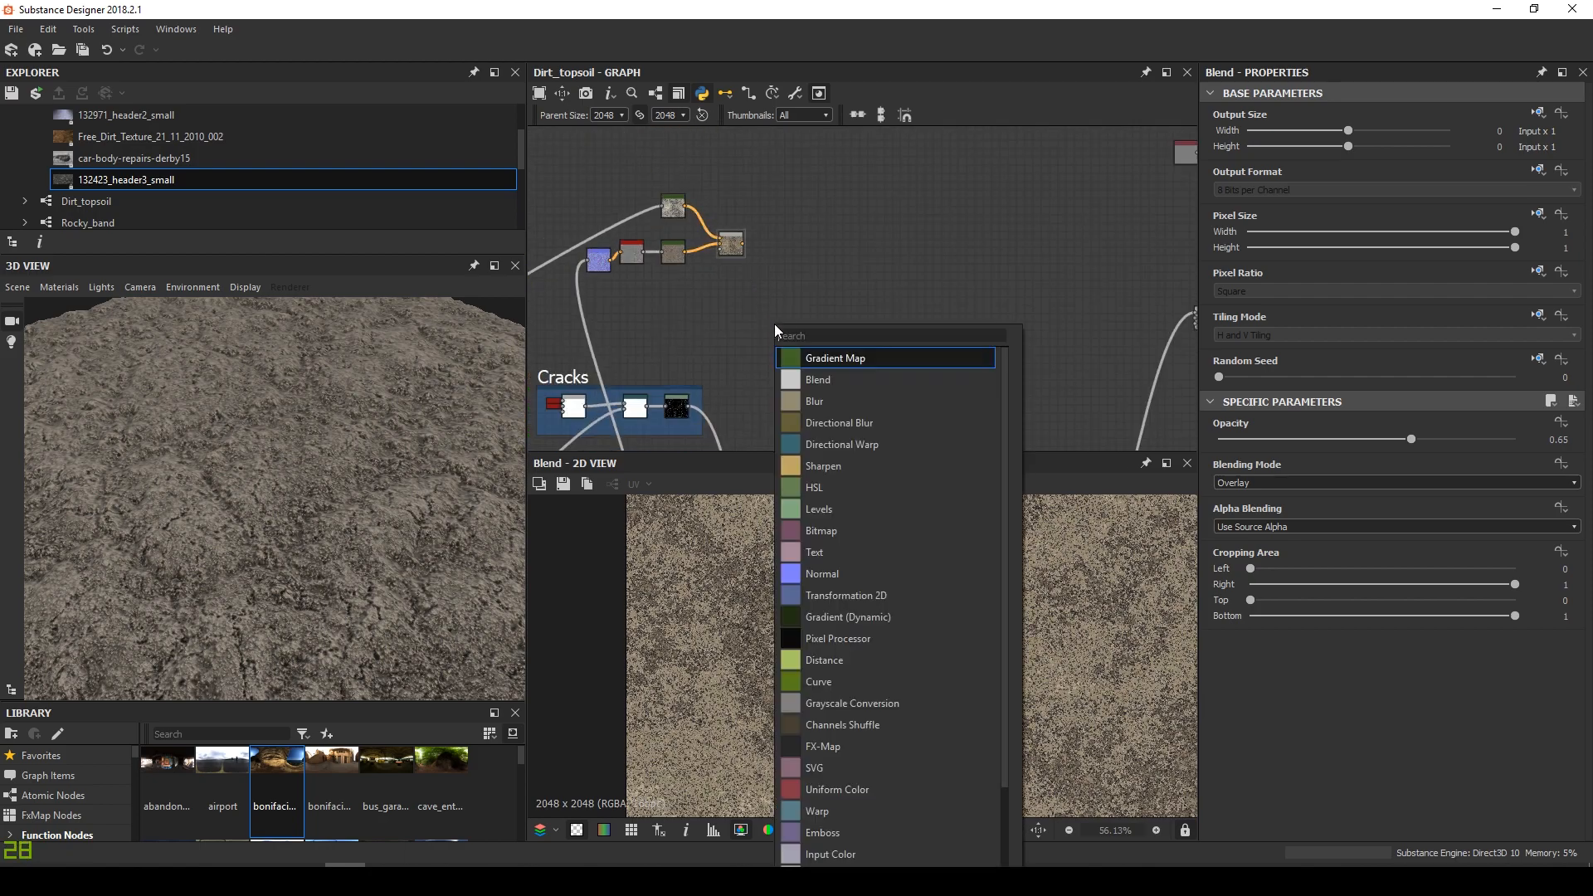
{"action": "left_click", "coordinate": [833, 380]}
{"action": "double_click", "coordinate": [780, 312]}
{"action": "left_click_drag", "start_coordinate": [780, 313], "coordinate": [794, 298]}
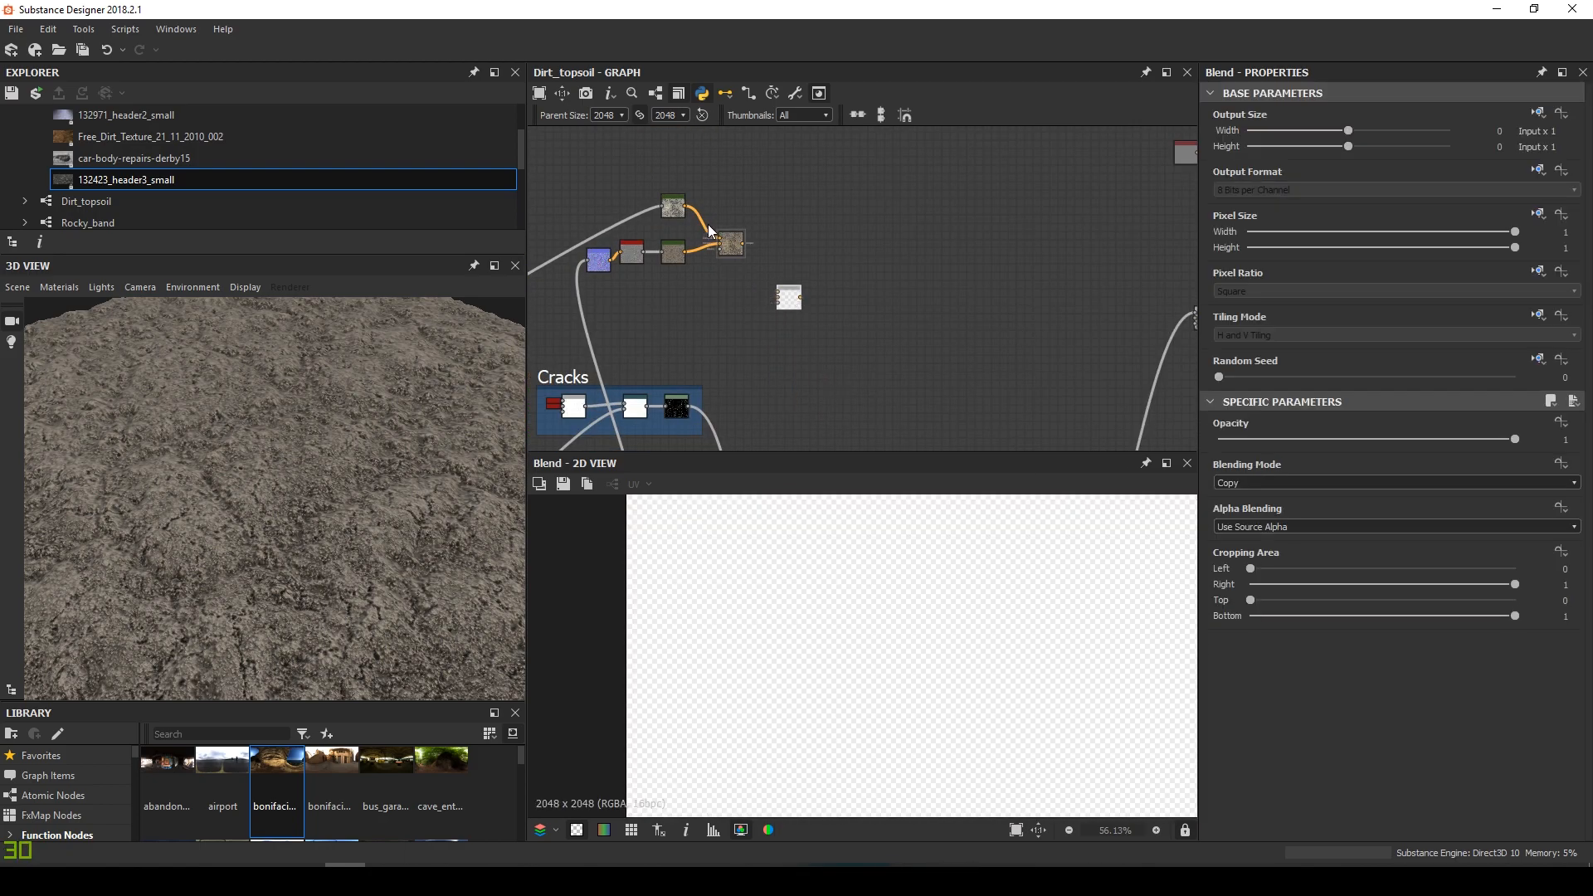
{"action": "scroll", "coordinate": [729, 239], "scroll_direction": "up", "scroll_amount": 4}
Connect the pale chain to the new Blend's Foreground and the brown chain to Background
{"action": "left_click_drag", "start_coordinate": [882, 376], "coordinate": [884, 377]}
{"action": "scroll", "coordinate": [817, 378], "scroll_direction": "down", "scroll_amount": 5}
{"action": "middle_click_drag", "start_coordinate": [761, 364], "coordinate": [889, 325]}
{"action": "scroll", "coordinate": [700, 358], "scroll_direction": "up", "scroll_amount": 1}
{"action": "left_click_drag", "start_coordinate": [671, 355], "coordinate": [1006, 353]}
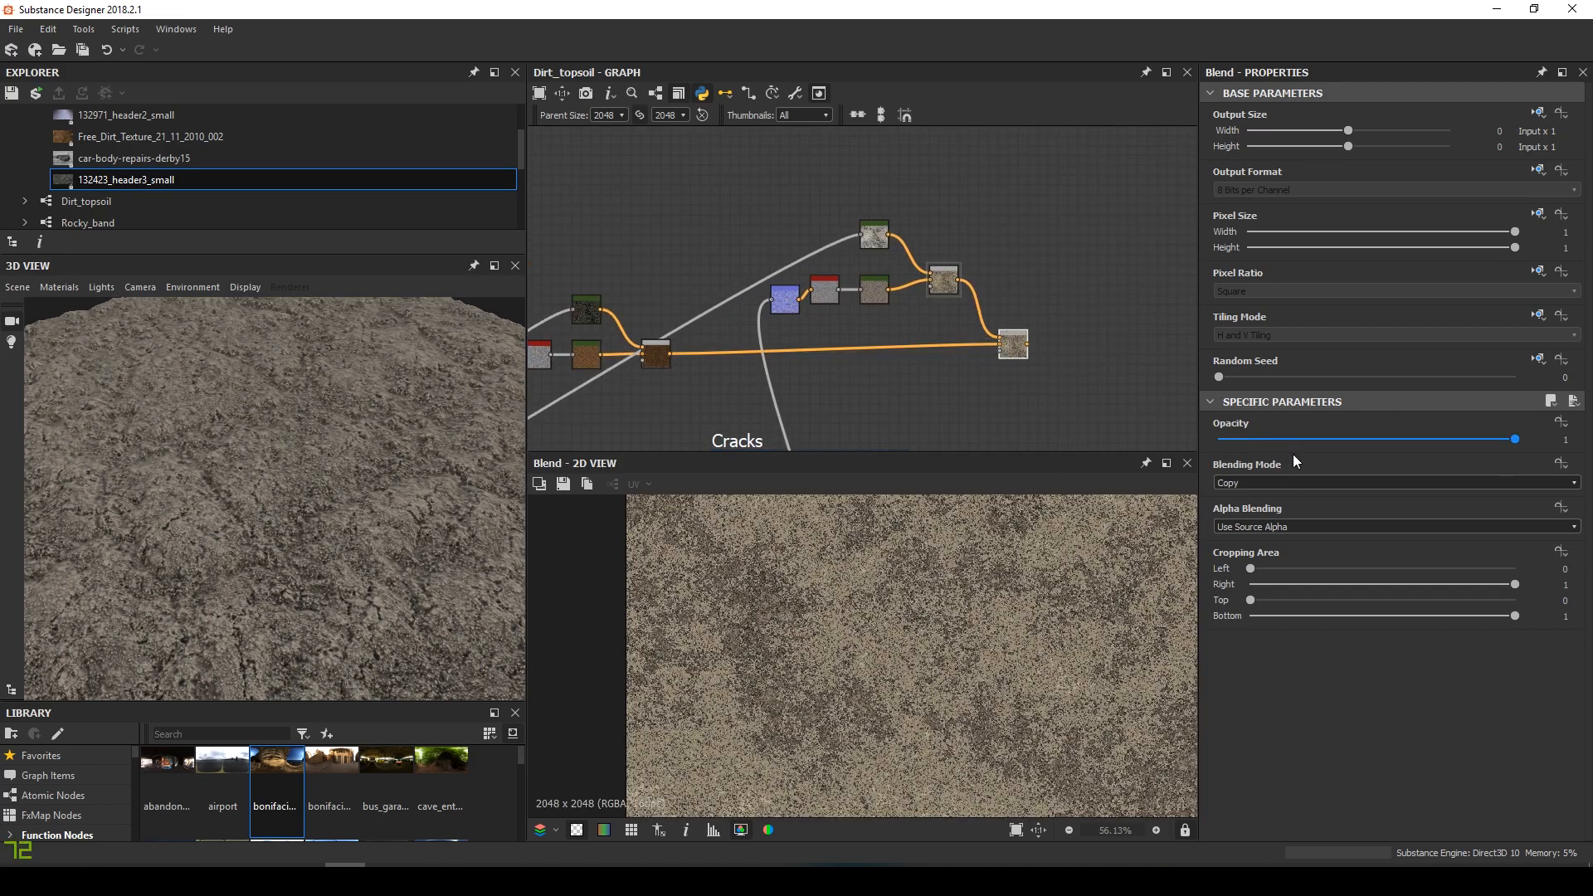
Set the new Blend to Add (Linear Dodge) with 0.6 opacity
{"action": "left_click", "coordinate": [1291, 483]}
{"action": "left_click", "coordinate": [1272, 507]}
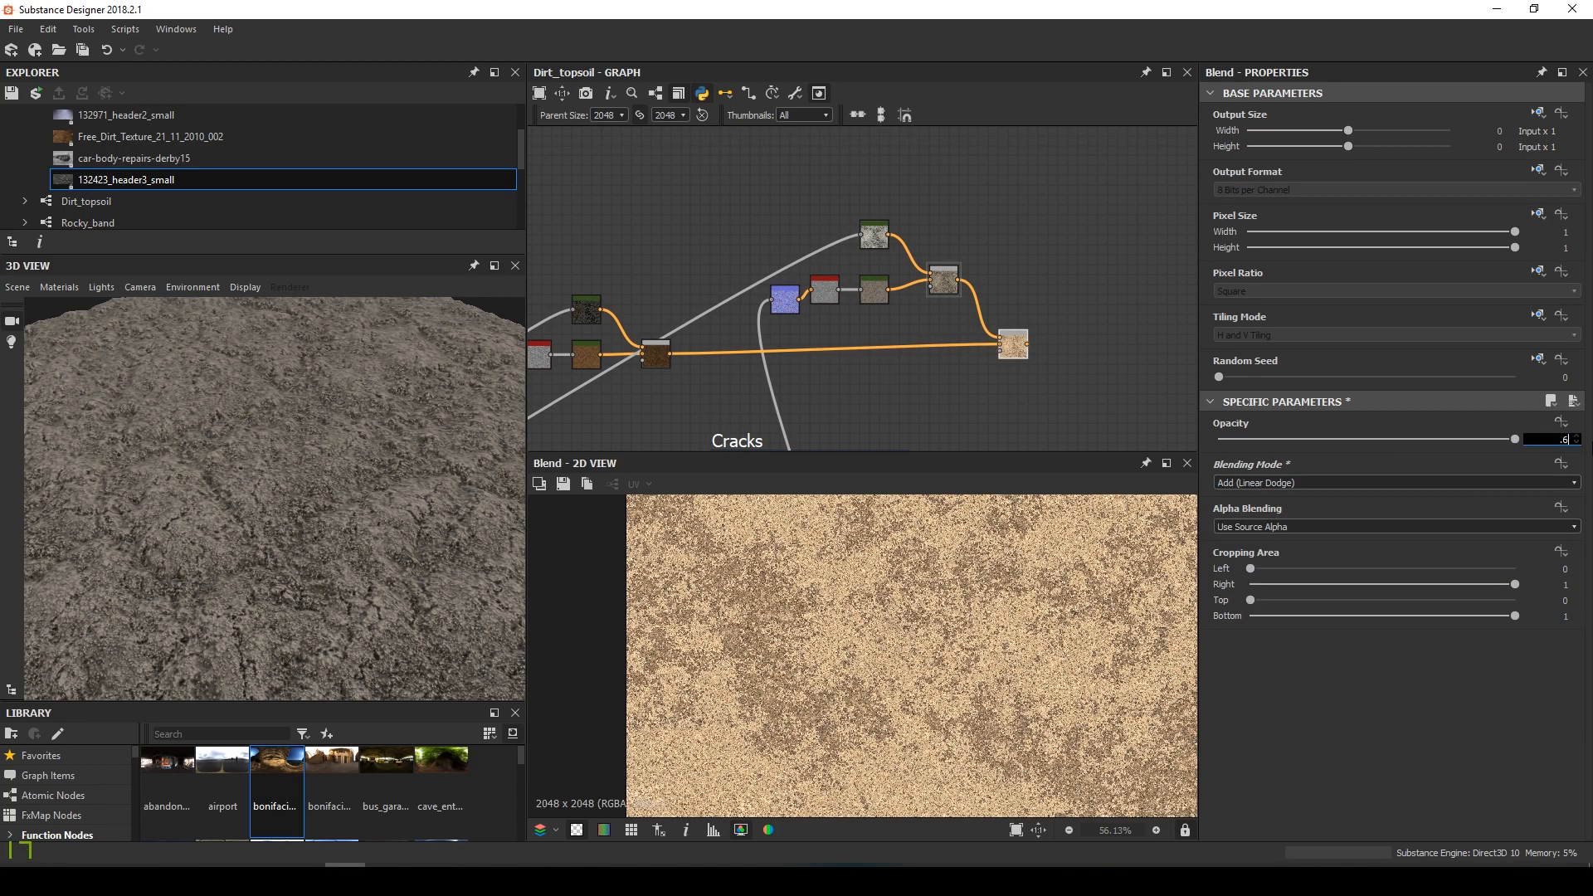
{"action": "type", "text": ".6"}
{"action": "key", "text": "Return"}
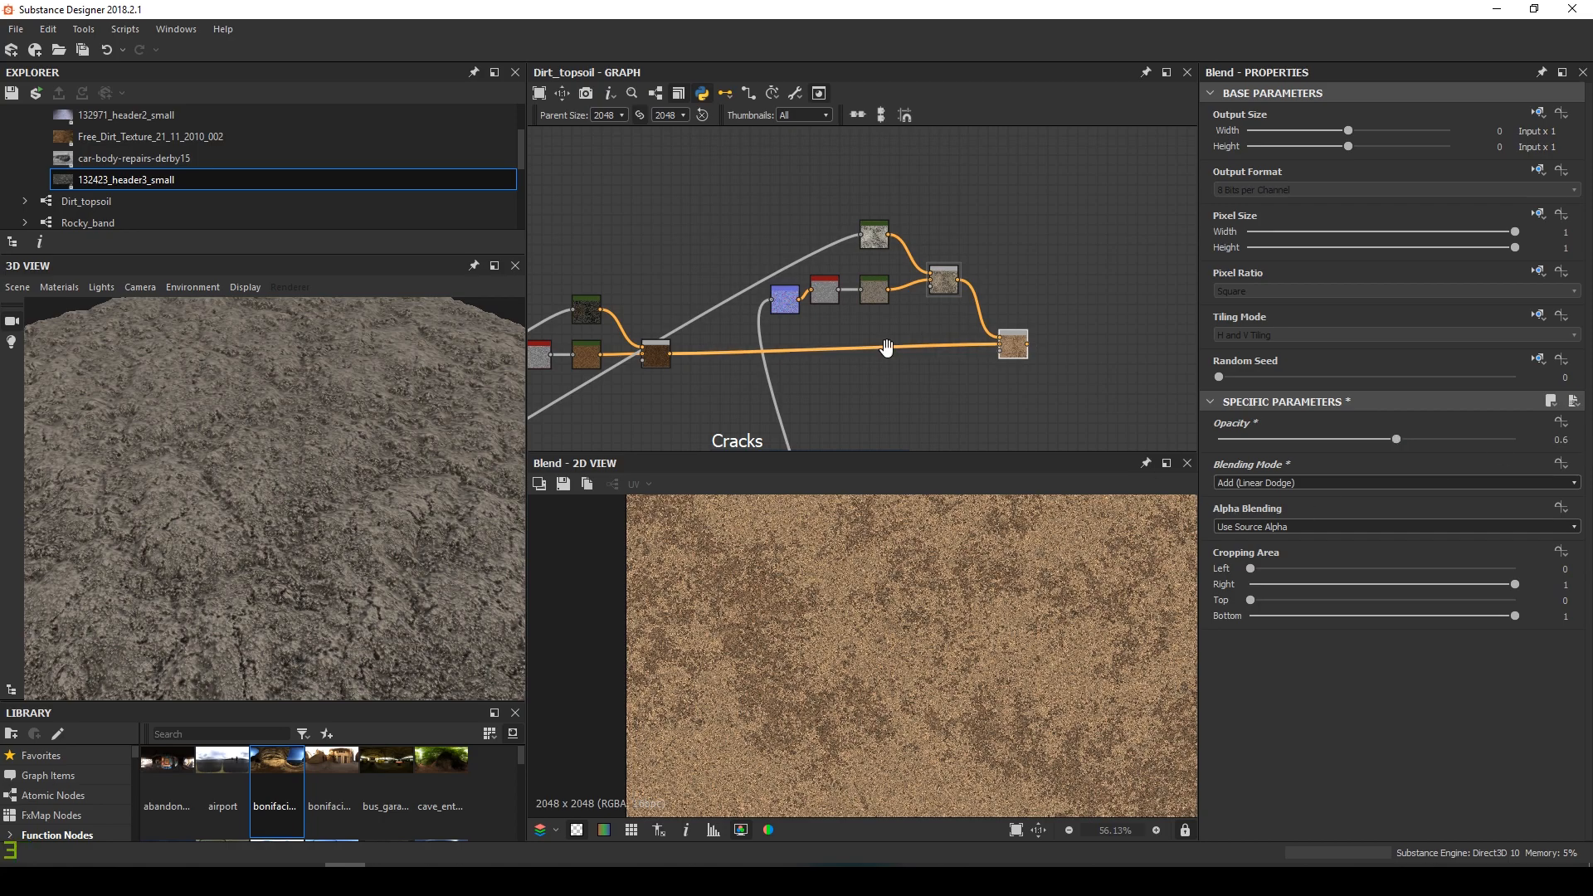
Nudge the blue Normal node in the Cracks frame and centre on Slope Blur Grayscale
{"action": "middle_click_drag", "start_coordinate": [887, 349], "coordinate": [882, 310]}
{"action": "left_click_drag", "start_coordinate": [782, 269], "coordinate": [778, 260]}
{"action": "left_click_drag", "start_coordinate": [856, 312], "coordinate": [858, 251], "text": "alt"}
{"action": "scroll", "coordinate": [858, 277], "scroll_direction": "down", "scroll_amount": 5}
{"action": "scroll", "coordinate": [849, 324], "scroll_direction": "up", "scroll_amount": 6}
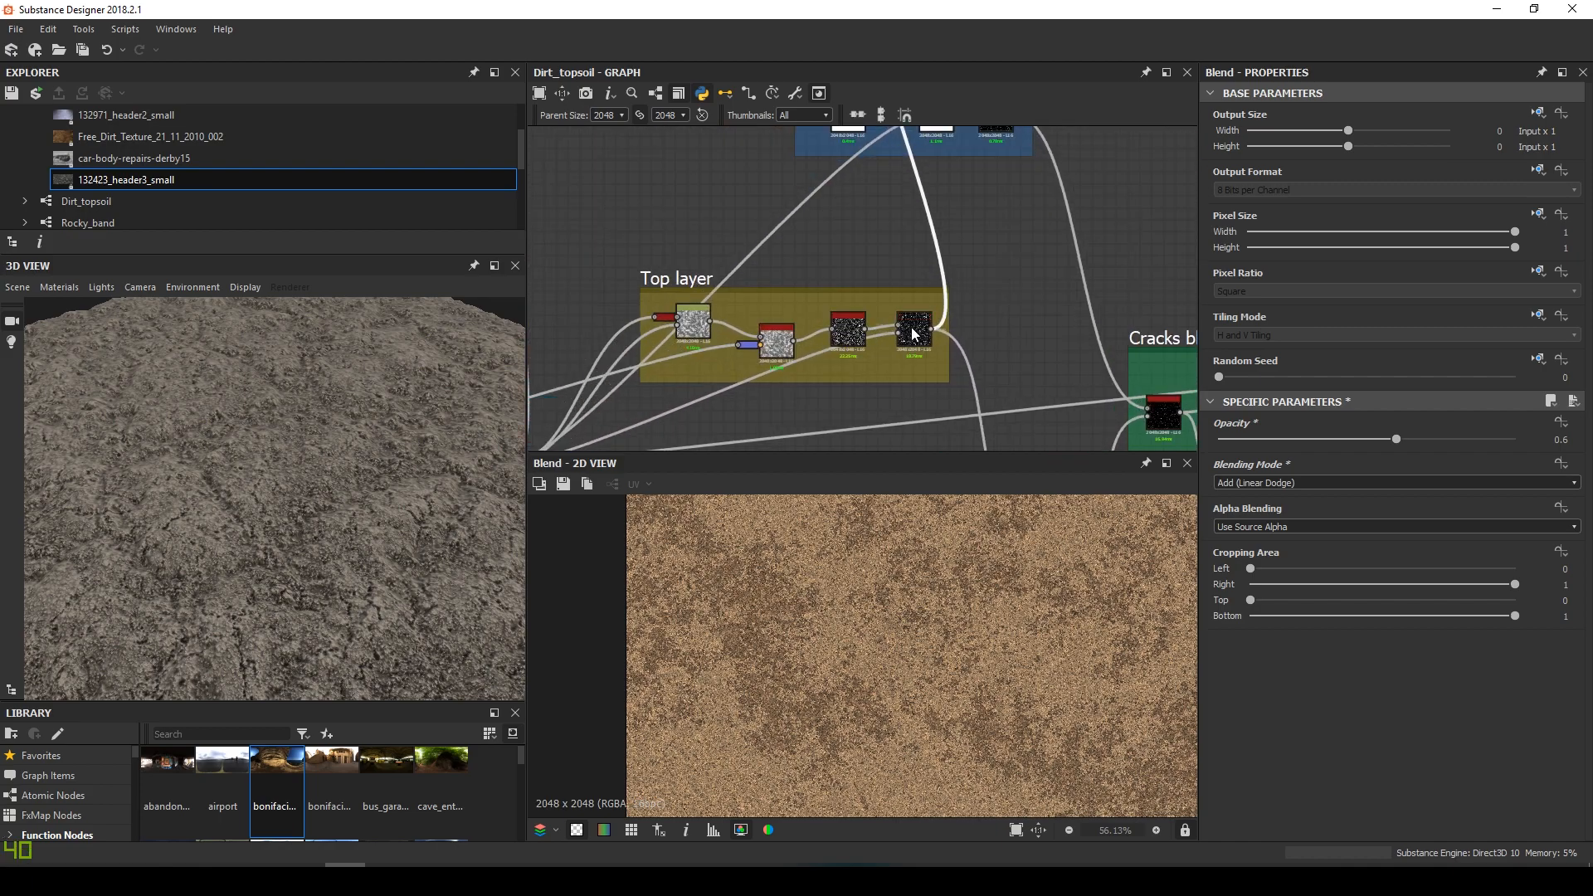
{"action": "middle_click_drag", "start_coordinate": [1051, 291], "coordinate": [879, 353]}
{"action": "left_click", "coordinate": [816, 348]}
{"action": "scroll", "coordinate": [798, 364], "scroll_direction": "up", "scroll_amount": 6}
{"action": "middle_click_drag", "start_coordinate": [788, 372], "coordinate": [855, 278]}
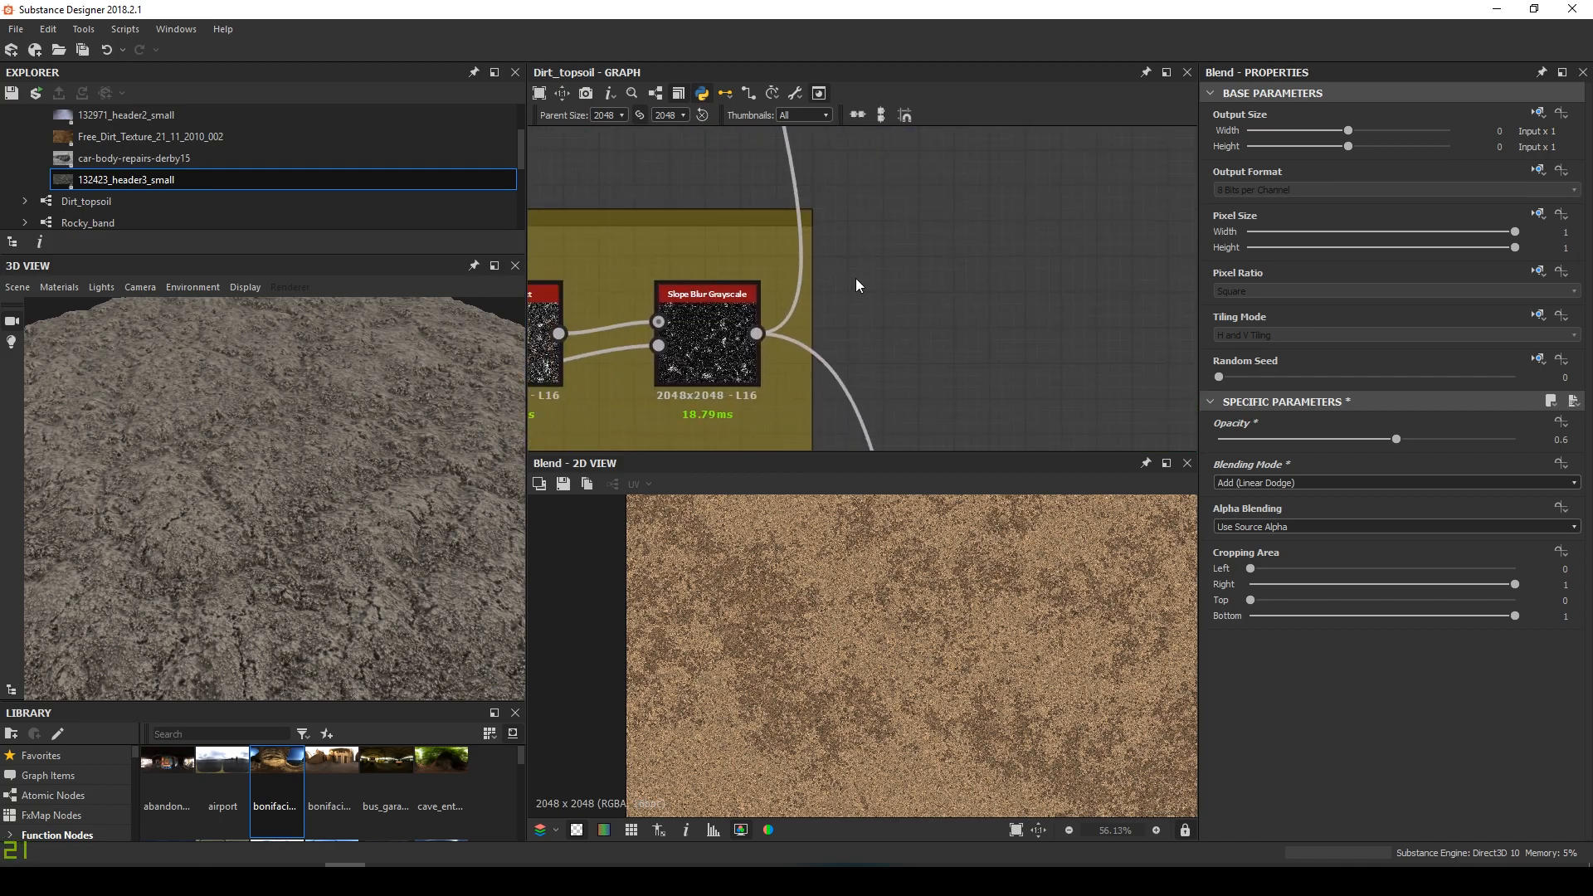
Add a Histogram Scan node near the new Blend and raise its position to about 0.95
{"action": "key", "text": "space"}
{"action": "type", "text": "his"}
{"action": "key", "text": "Down"}
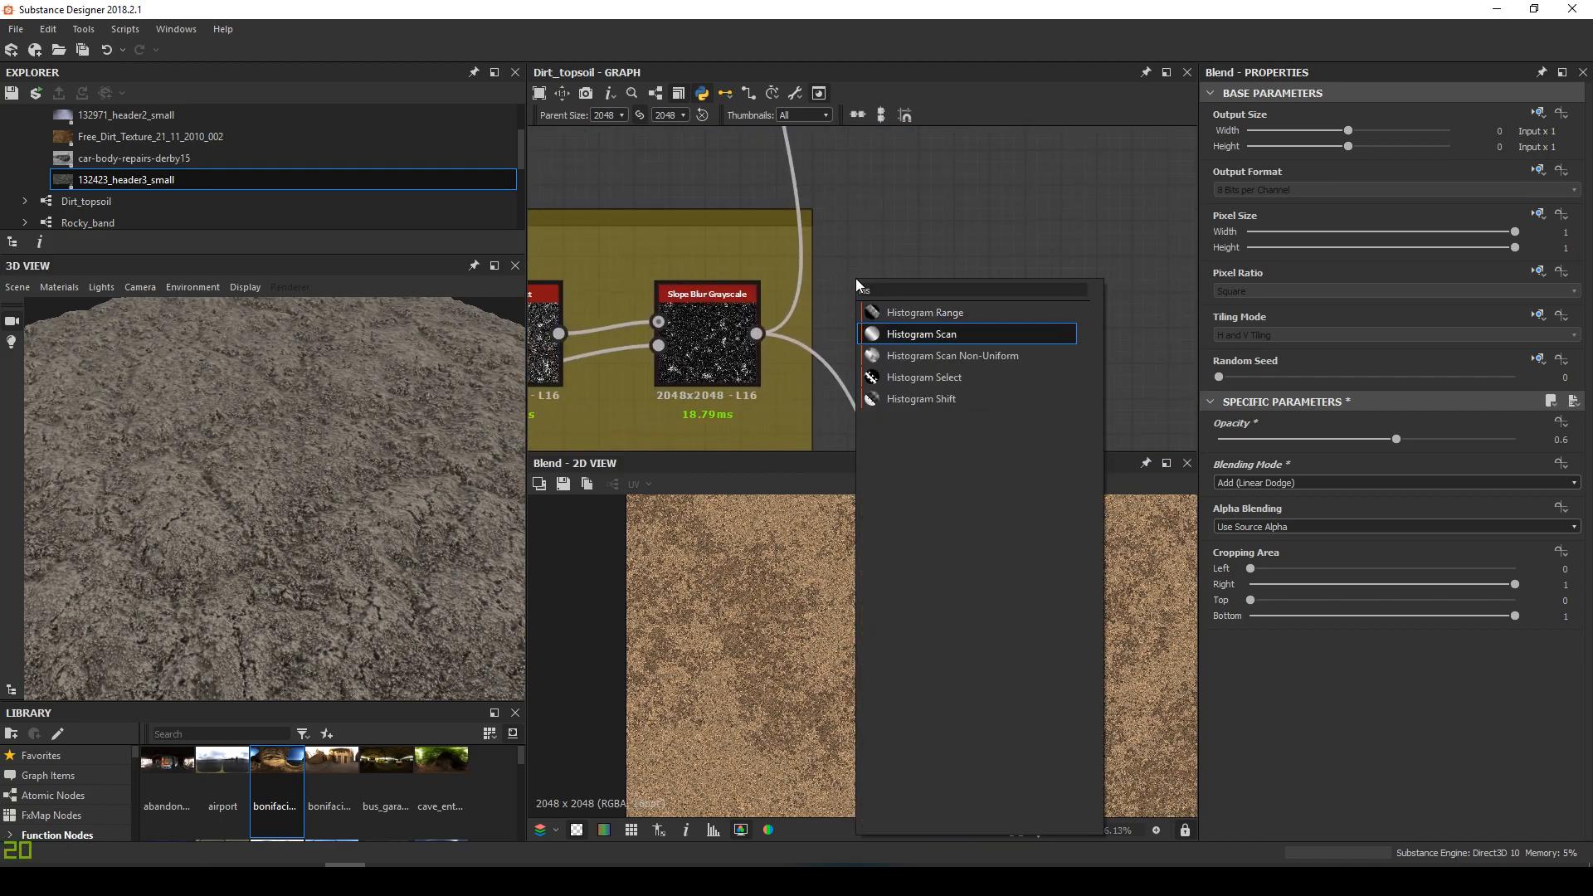
{"action": "key", "text": "Return"}
{"action": "left_click_drag", "start_coordinate": [866, 263], "coordinate": [911, 251]}
{"action": "scroll", "coordinate": [897, 266], "scroll_direction": "down", "scroll_amount": 6}
{"action": "middle_click_drag", "start_coordinate": [911, 241], "coordinate": [868, 439]}
{"action": "left_click_drag", "start_coordinate": [869, 439], "coordinate": [859, 187]}
{"action": "middle_click_drag", "start_coordinate": [860, 186], "coordinate": [849, 396]}
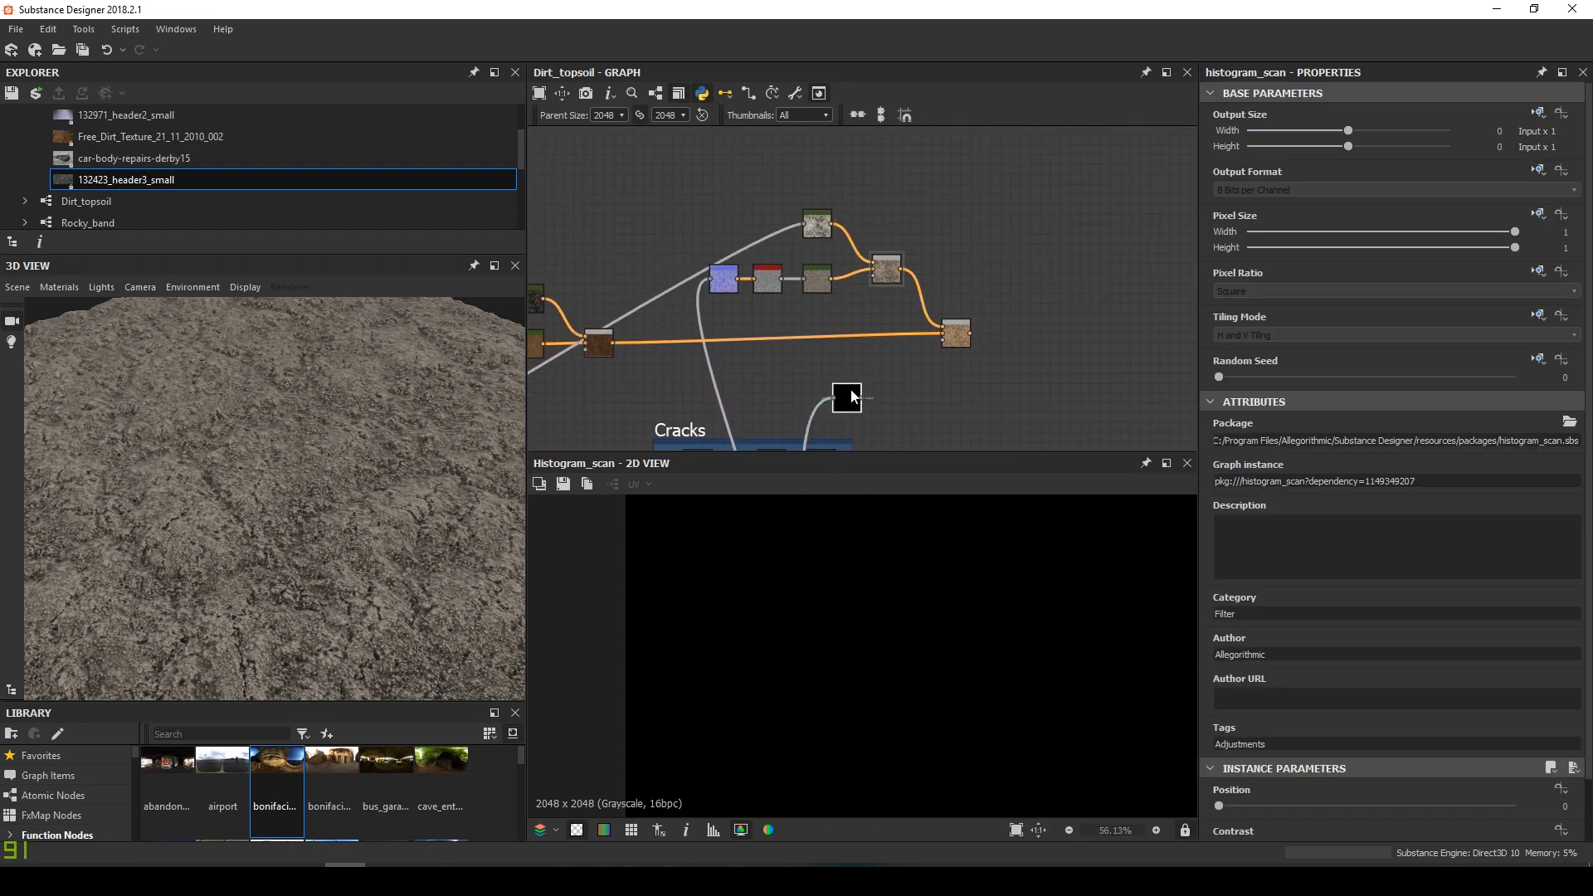
{"action": "left_click_drag", "start_coordinate": [1338, 819], "coordinate": [1500, 818]}
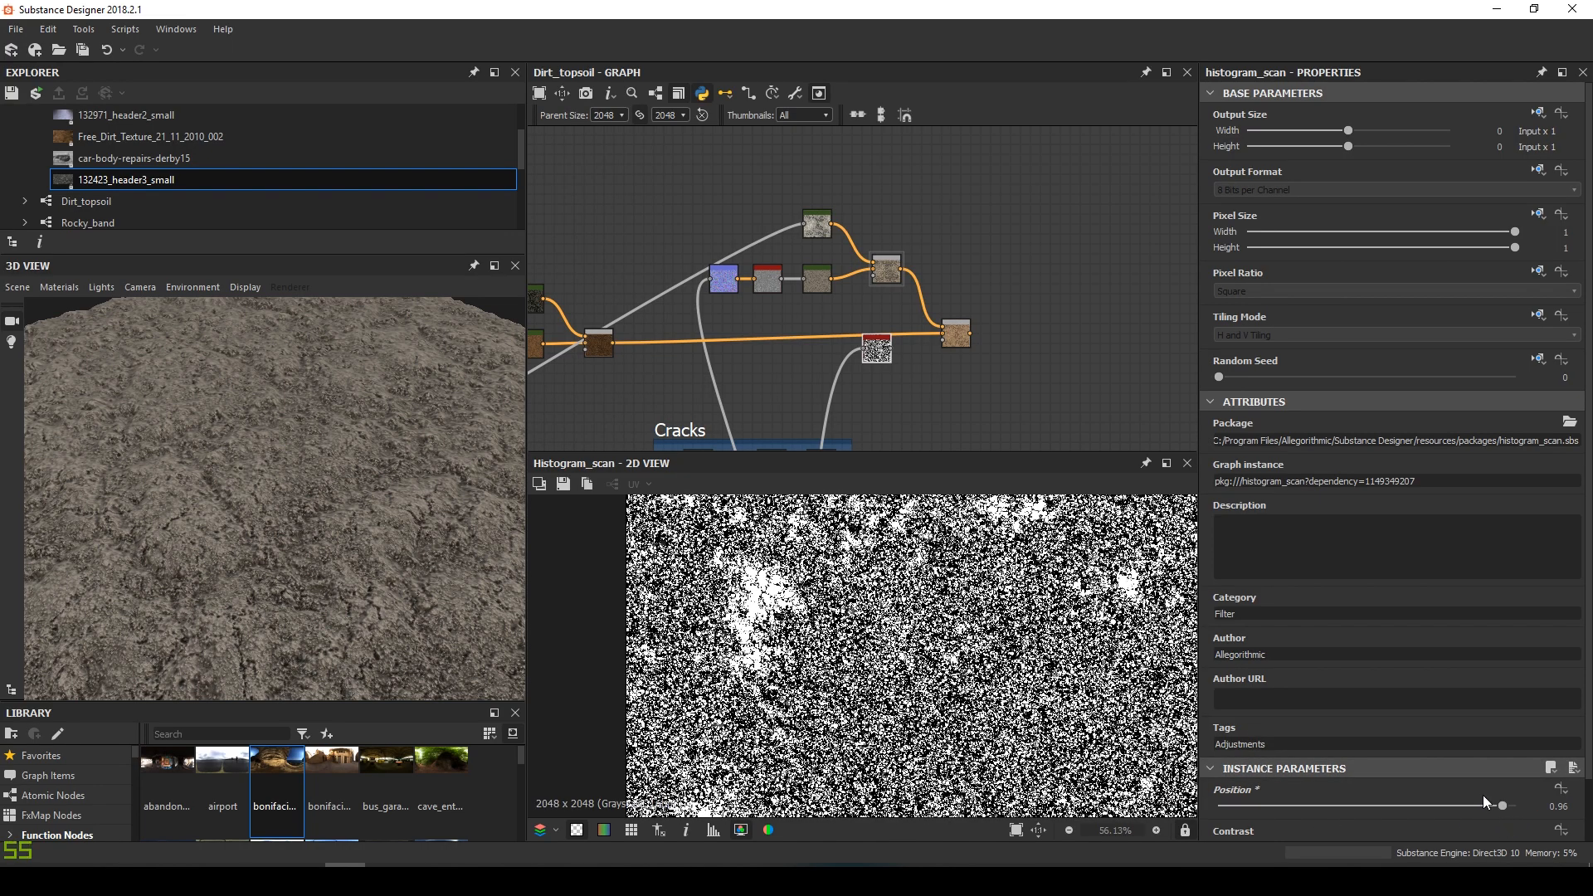
{"action": "scroll", "coordinate": [929, 357], "scroll_direction": "up", "scroll_amount": 5}
Link the combining Blend's output to the albedo output and check it on the torus
{"action": "left_click", "coordinate": [1005, 294]}
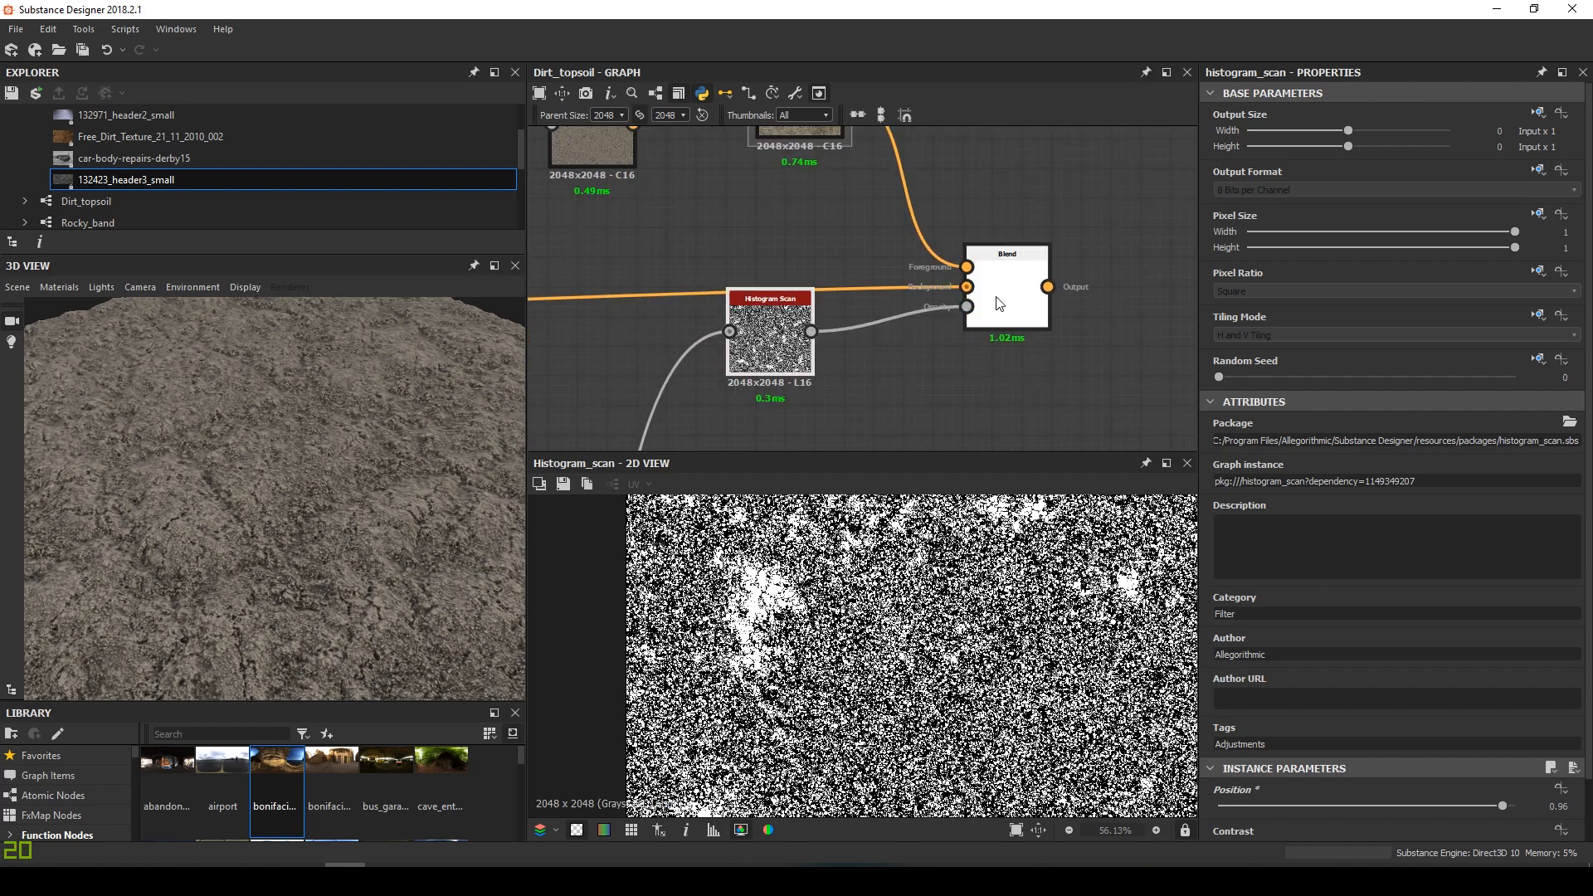
{"action": "middle_click_drag", "start_coordinate": [918, 630], "coordinate": [811, 630]}
{"action": "scroll", "coordinate": [811, 631], "scroll_direction": "up", "scroll_amount": 3}
{"action": "scroll", "coordinate": [1045, 284], "scroll_direction": "down", "scroll_amount": 4}
{"action": "middle_click_drag", "start_coordinate": [1046, 284], "coordinate": [735, 299]}
{"action": "scroll", "coordinate": [829, 286], "scroll_direction": "down", "scroll_amount": 4}
{"action": "left_click_drag", "start_coordinate": [735, 298], "coordinate": [1120, 211]}
{"action": "scroll", "coordinate": [922, 269], "scroll_direction": "up", "scroll_amount": 4}
{"action": "left_click_drag", "start_coordinate": [348, 382], "coordinate": [270, 418]}
{"action": "scroll", "coordinate": [288, 480], "scroll_direction": "up", "scroll_amount": 3}
{"action": "scroll", "coordinate": [753, 255], "scroll_direction": "down", "scroll_amount": 4}
{"action": "scroll", "coordinate": [872, 325], "scroll_direction": "up", "scroll_amount": 5}
{"action": "scroll", "coordinate": [907, 655], "scroll_direction": "down", "scroll_amount": 2}
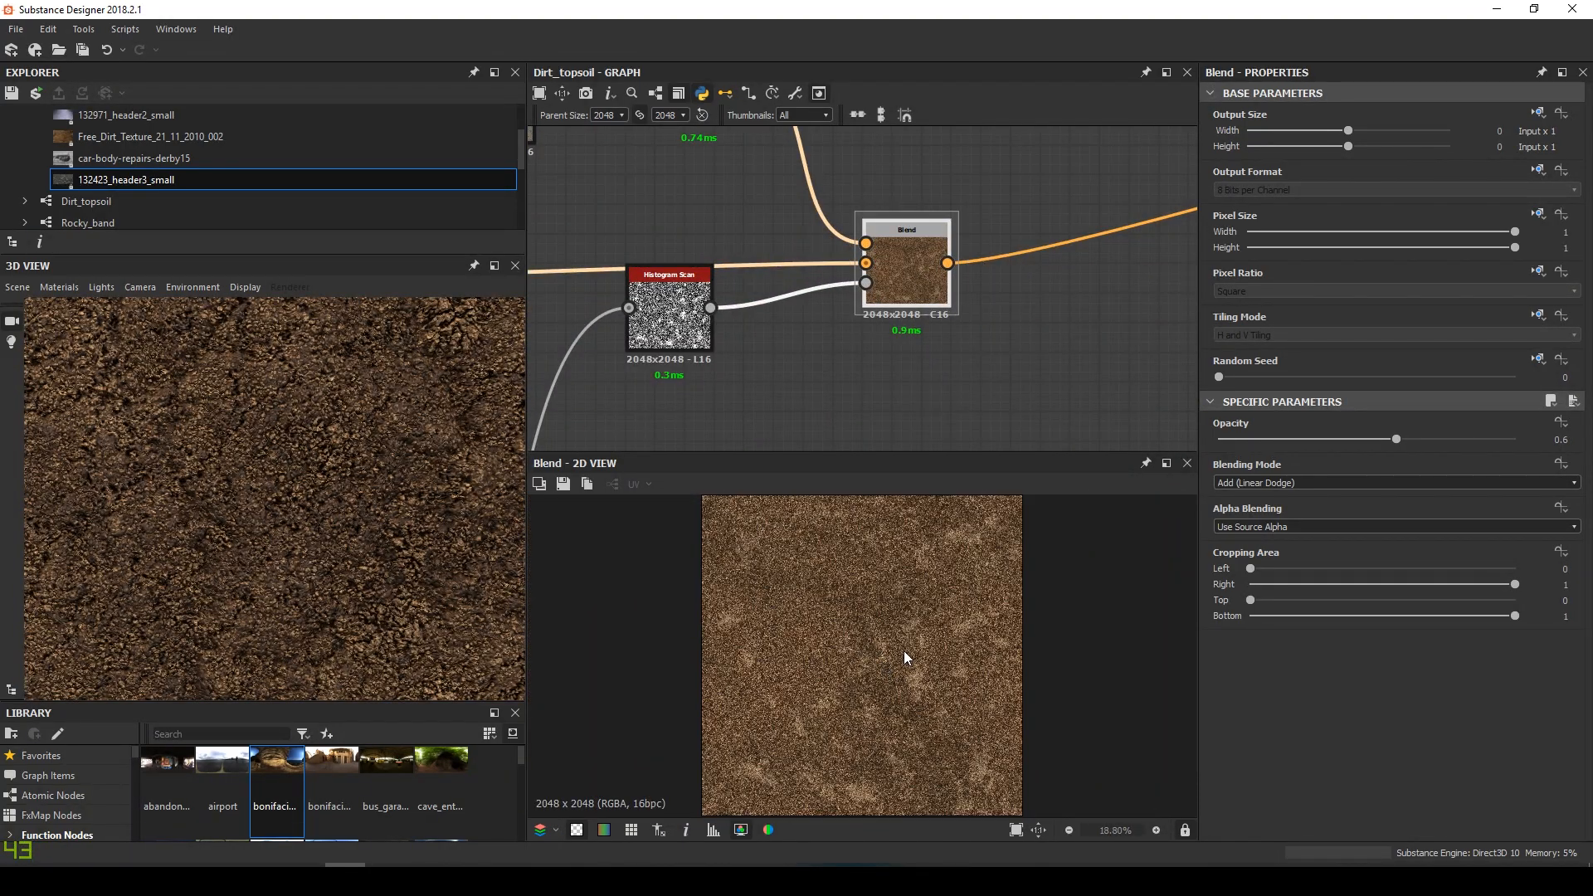
{"action": "scroll", "coordinate": [732, 291], "scroll_direction": "down", "scroll_amount": 3}
{"action": "middle_click_drag", "start_coordinate": [732, 291], "coordinate": [897, 294]}
Lower the left-side Blend's opacity and set the Add blend's opacity to 0.68
{"action": "left_click", "coordinate": [864, 319]}
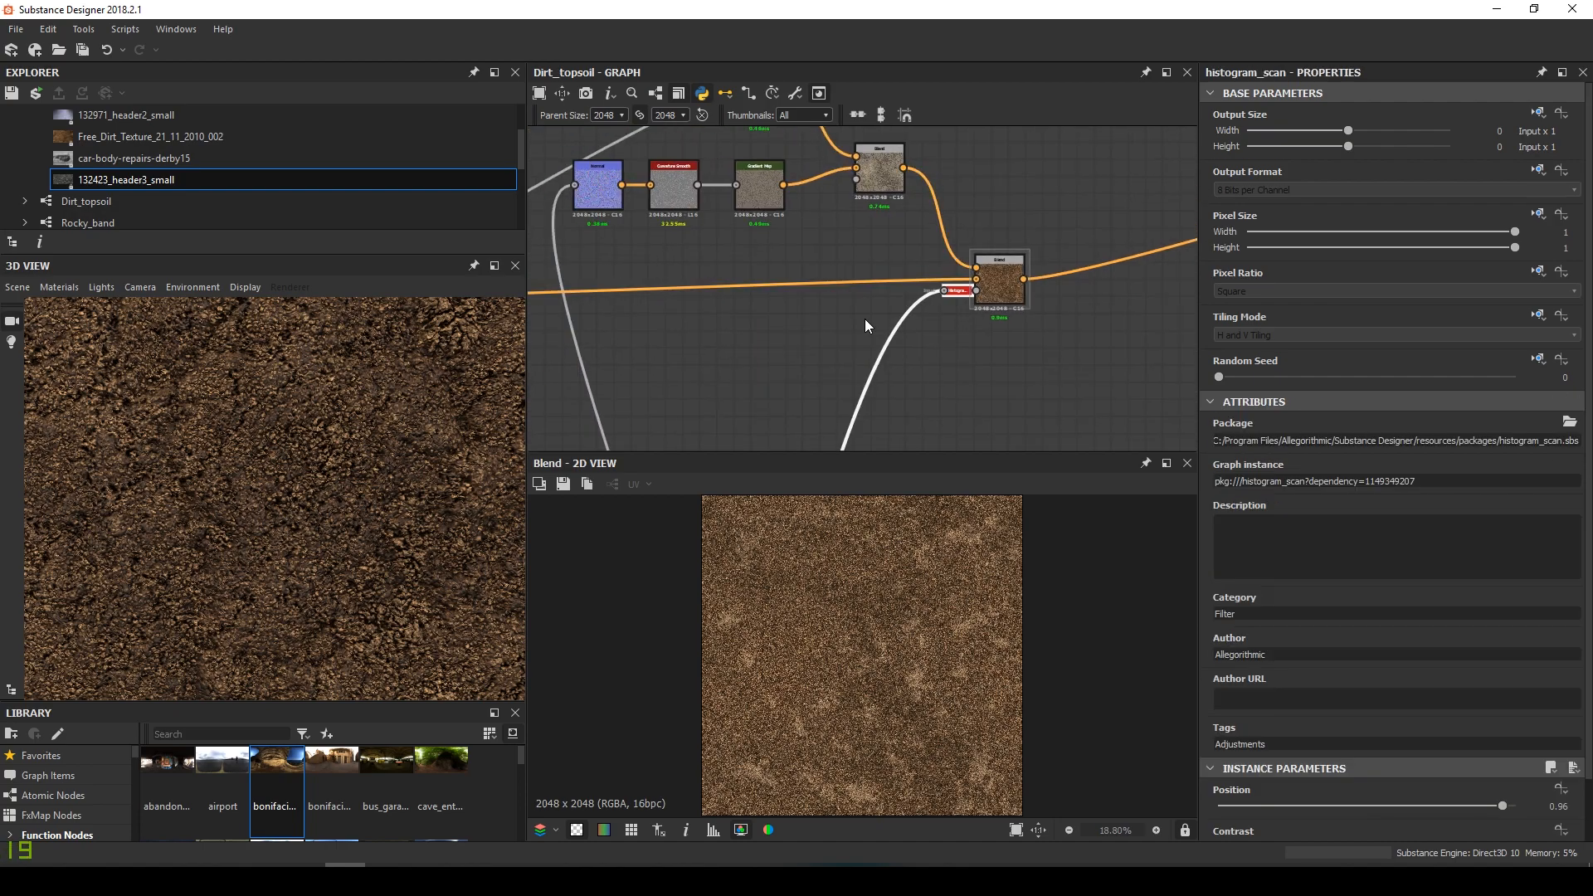
{"action": "middle_click_drag", "start_coordinate": [547, 330], "coordinate": [705, 330]}
{"action": "scroll", "coordinate": [662, 287], "scroll_direction": "up", "scroll_amount": 2}
{"action": "double_click", "coordinate": [662, 287]}
{"action": "scroll", "coordinate": [931, 277], "scroll_direction": "down", "scroll_amount": 4}
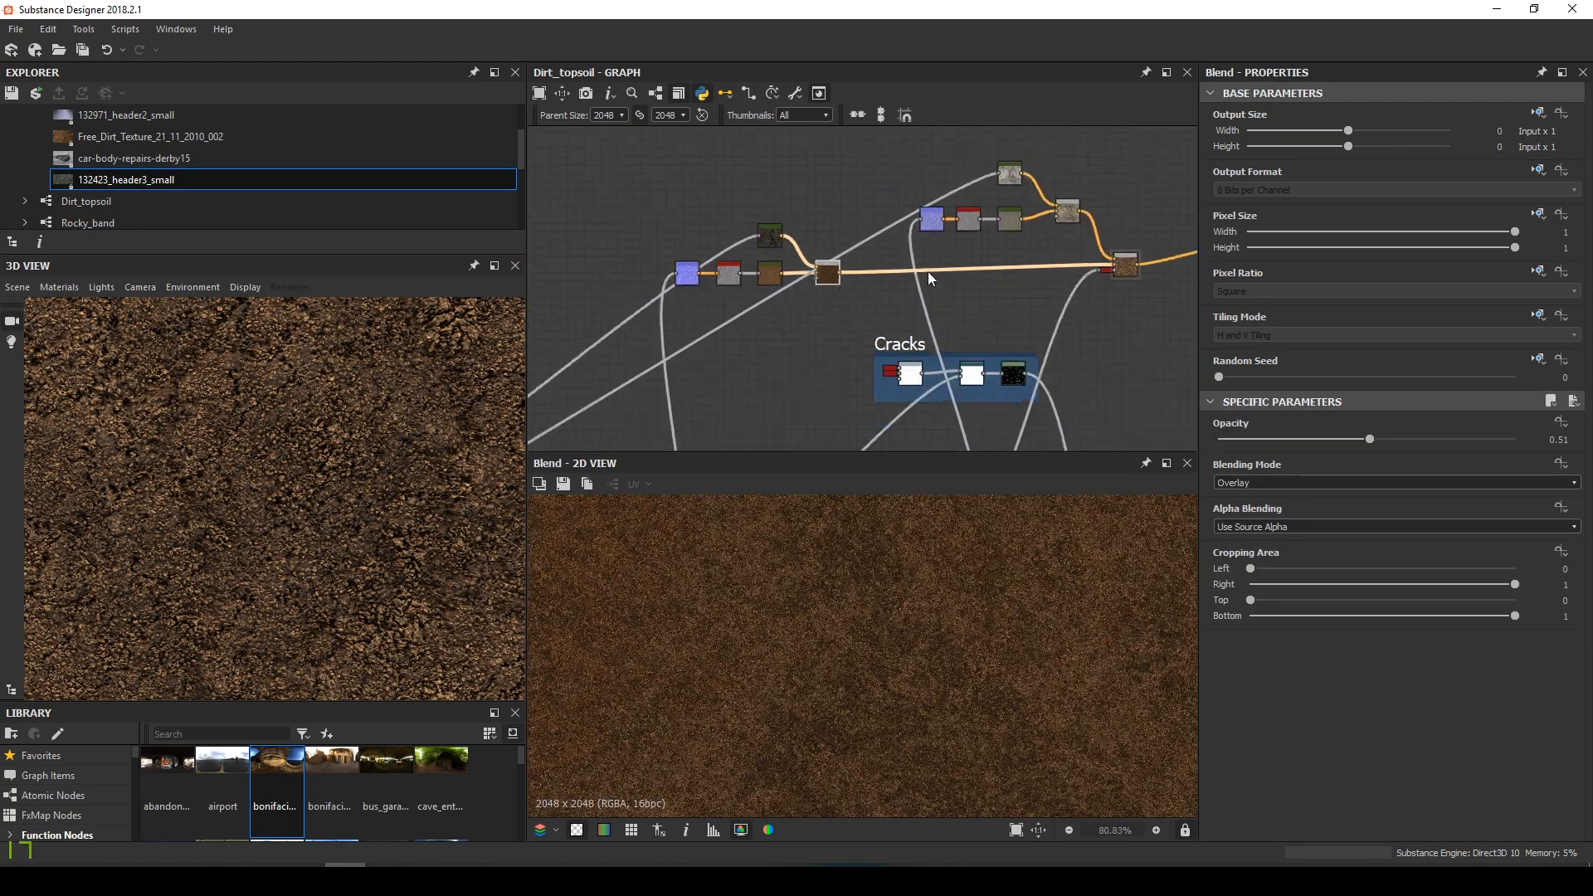
{"action": "middle_click_drag", "start_coordinate": [1162, 270], "coordinate": [813, 340]}
{"action": "scroll", "coordinate": [815, 342], "scroll_direction": "up", "scroll_amount": 4}
{"action": "double_click", "coordinate": [815, 344]}
{"action": "mouse_move", "coordinate": [1393, 438]}
{"action": "left_mouse_down"}
{"action": "mouse_move", "coordinate": [1316, 436]}
{"action": "mouse_move", "coordinate": [1431, 445]}
{"action": "mouse_move", "coordinate": [1417, 450]}
{"action": "left_mouse_up"}
Raise the Histogram Scan position to 0.98 and inspect the torus from several angles
{"action": "scroll", "coordinate": [366, 534], "scroll_direction": "up", "scroll_amount": 4}
{"action": "left_click_drag", "start_coordinate": [365, 533], "coordinate": [390, 473]}
{"action": "scroll", "coordinate": [780, 342], "scroll_direction": "up", "scroll_amount": 2}
{"action": "left_click", "coordinate": [740, 336]}
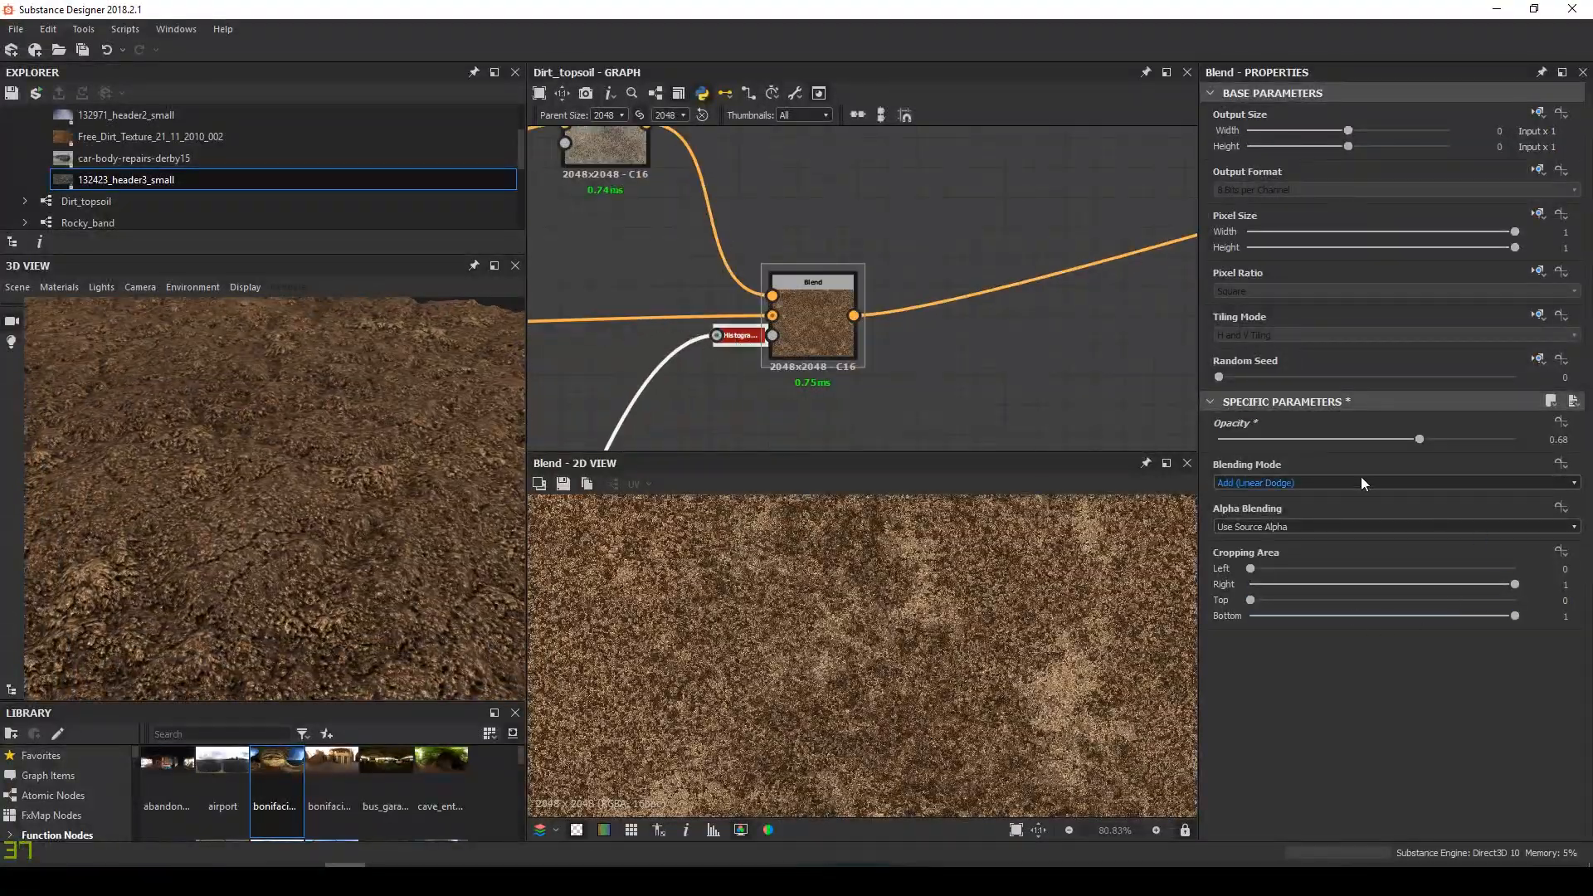
{"action": "left_click", "coordinate": [745, 338]}
{"action": "left_click_drag", "start_coordinate": [1445, 807], "coordinate": [1508, 814]}
{"action": "scroll", "coordinate": [270, 398], "scroll_direction": "down", "scroll_amount": 3}
{"action": "left_click_drag", "start_coordinate": [270, 398], "coordinate": [263, 465]}
{"action": "scroll", "coordinate": [280, 493], "scroll_direction": "up", "scroll_amount": 4}
{"action": "scroll", "coordinate": [887, 304], "scroll_direction": "down", "scroll_amount": 2}
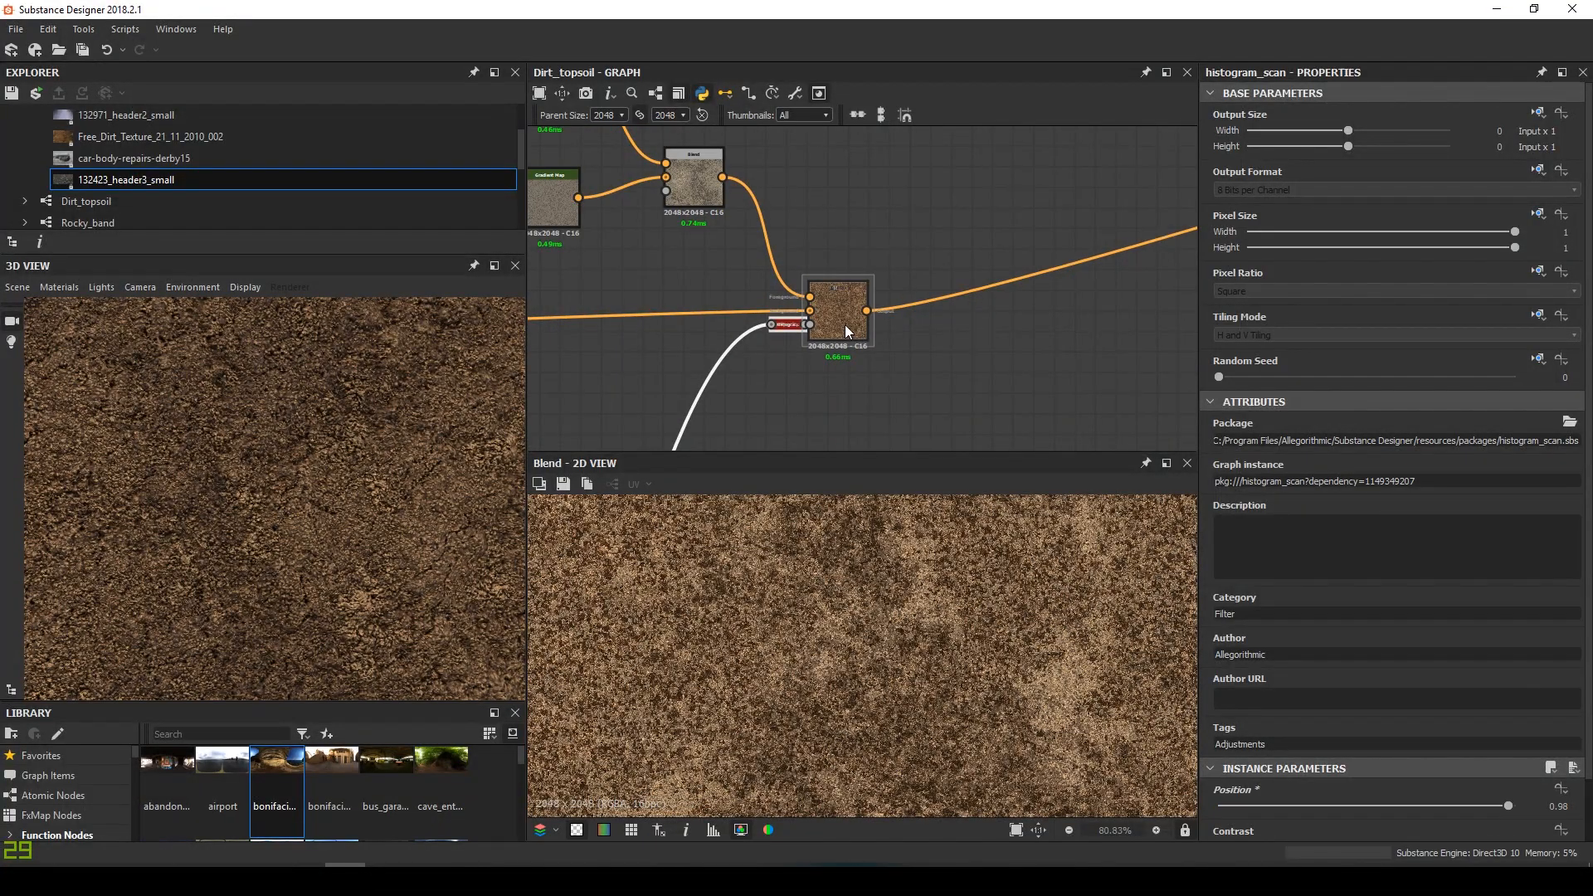
Insert a new Blend node after the existing Blend using the 'blend' node search
{"action": "left_click", "coordinate": [845, 326]}
{"action": "key", "text": "space"}
{"action": "type", "text": "blend"}
{"action": "key", "text": "Return"}
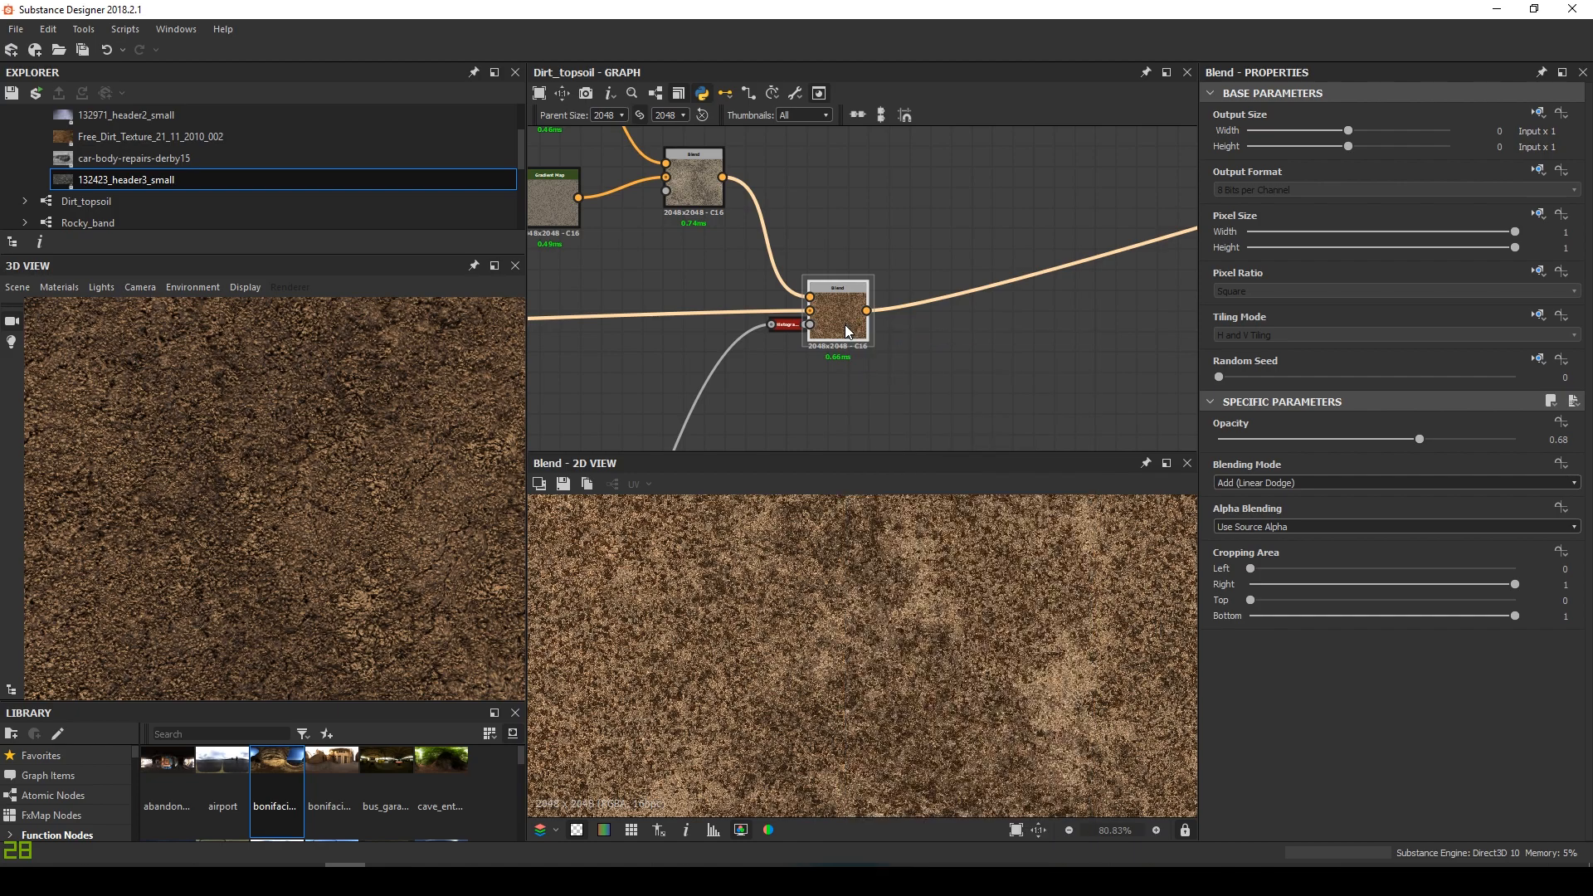
{"action": "left_click", "coordinate": [1269, 482]}
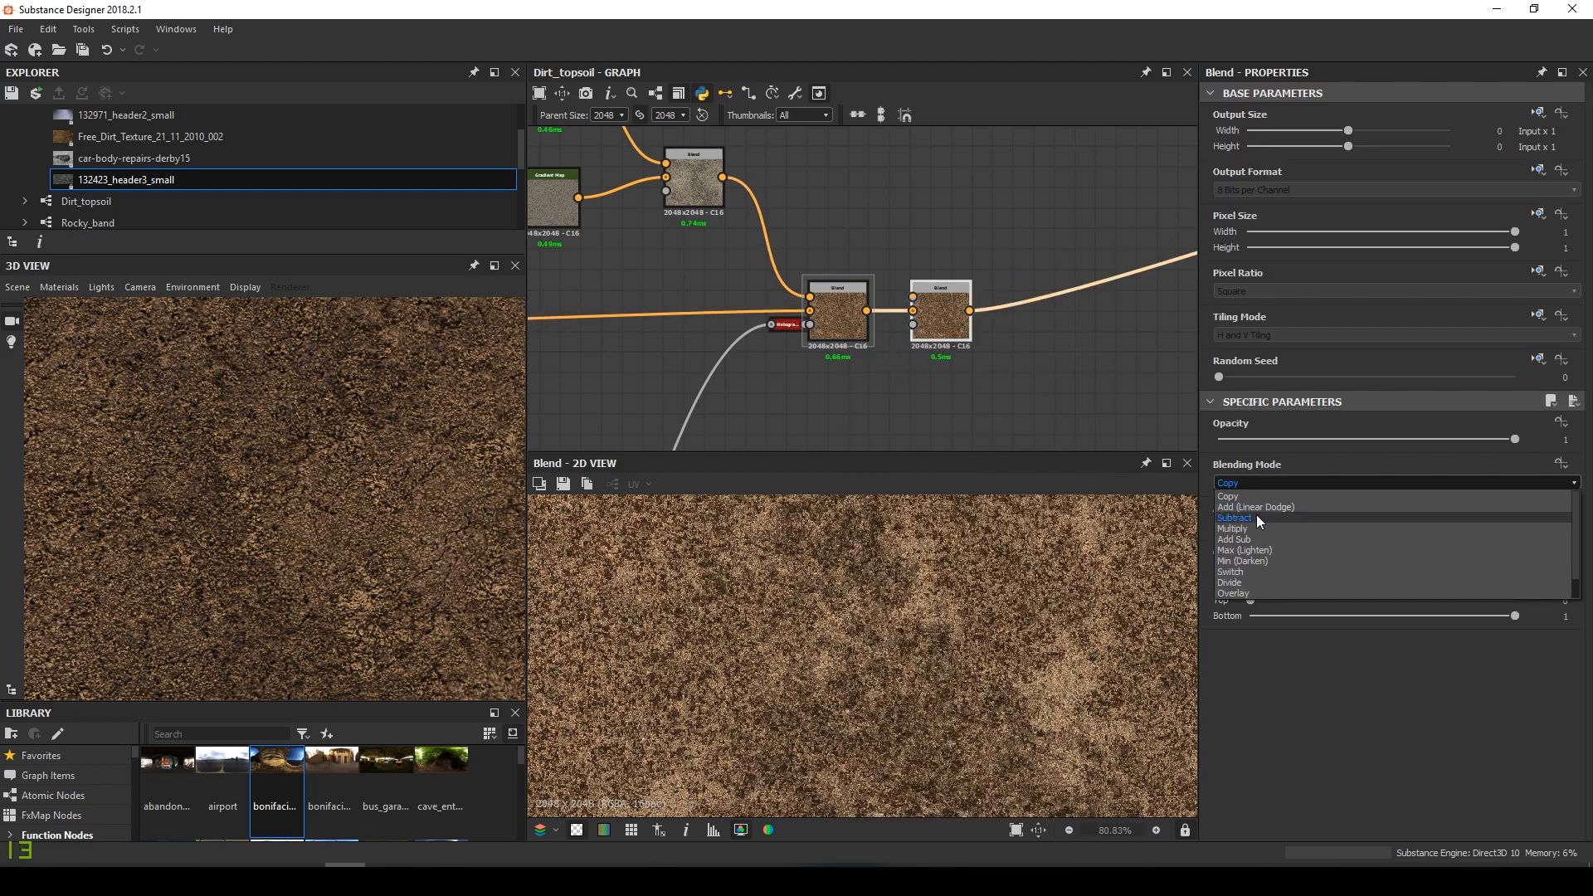
Switch the new Blend to Subtract mode and shift it further right
{"action": "left_click", "coordinate": [1256, 517]}
{"action": "left_click_drag", "start_coordinate": [968, 335], "coordinate": [1001, 326]}
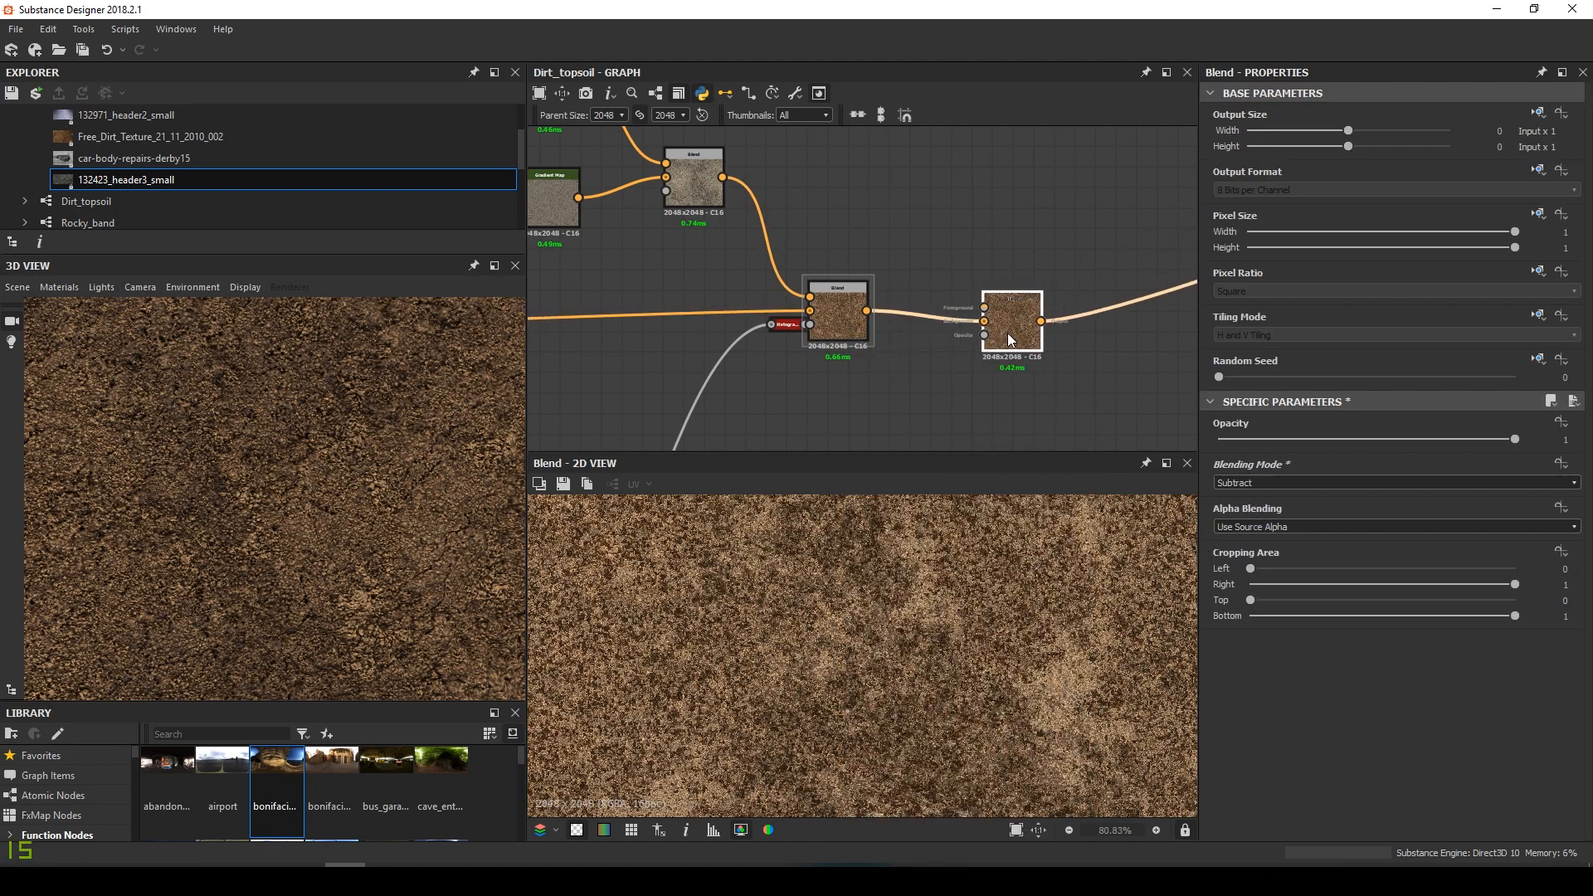
{"action": "scroll", "coordinate": [937, 326], "scroll_direction": "down", "scroll_amount": 5}
{"action": "middle_click_drag", "start_coordinate": [907, 344], "coordinate": [817, 297]}
{"action": "scroll", "coordinate": [906, 166], "scroll_direction": "down", "scroll_amount": 1}
{"action": "scroll", "coordinate": [834, 271], "scroll_direction": "up", "scroll_amount": 7}
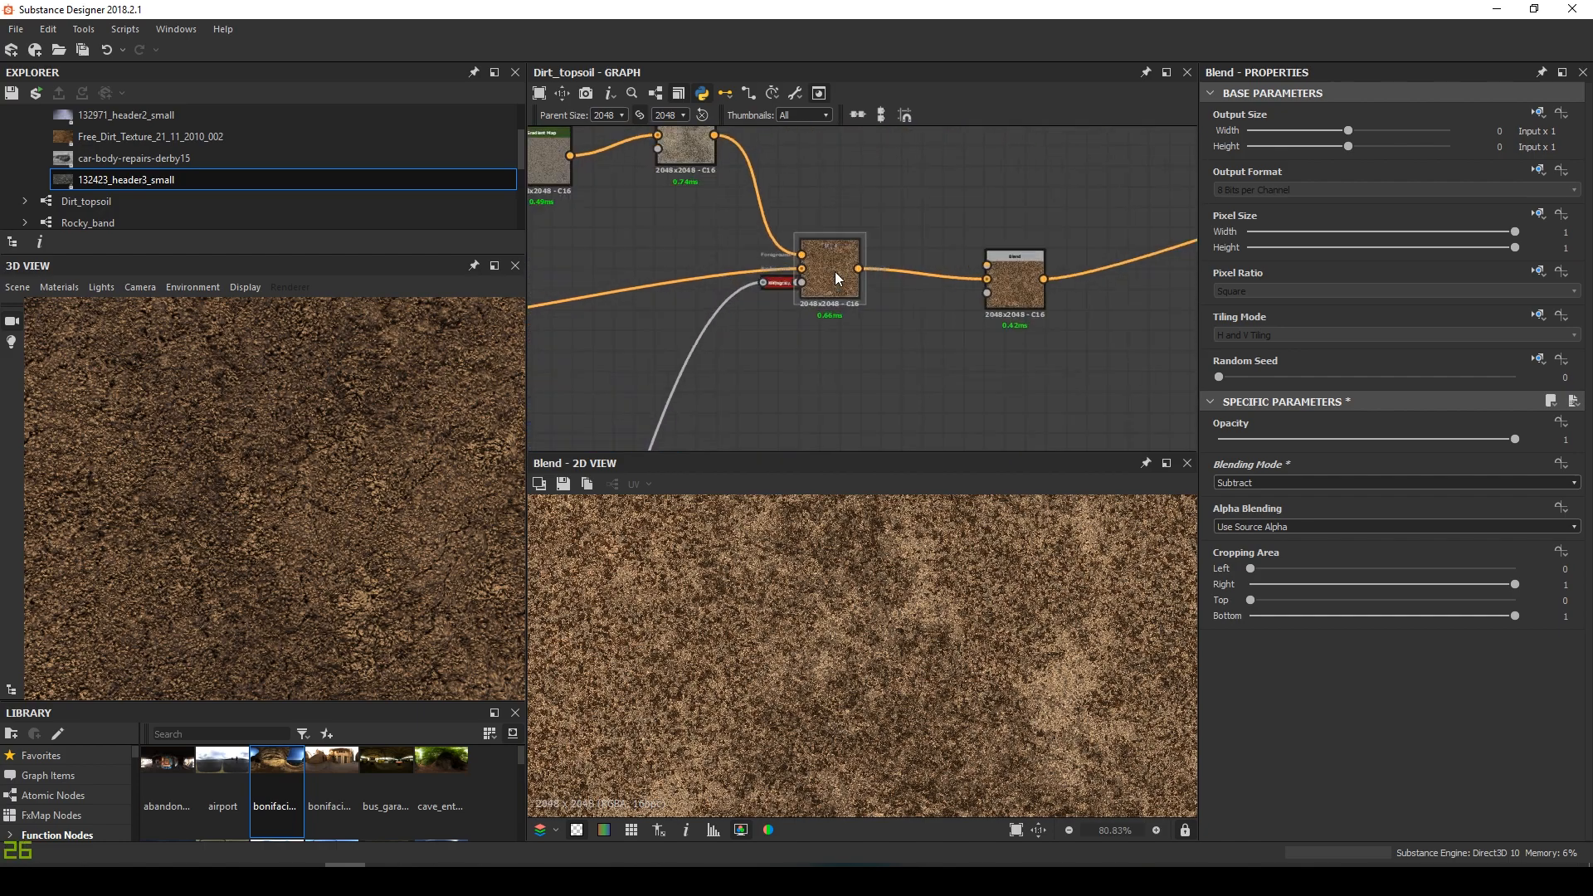
Connect Histogram Scan to the Blend's mask and relink another texture into its foreground
{"action": "left_click", "coordinate": [764, 284]}
{"action": "key", "text": "d"}
{"action": "left_click_drag", "start_coordinate": [1065, 317], "coordinate": [1068, 309]}
{"action": "scroll", "coordinate": [1027, 304], "scroll_direction": "down", "scroll_amount": 2}
{"action": "middle_click_drag", "start_coordinate": [962, 229], "coordinate": [777, 285]}
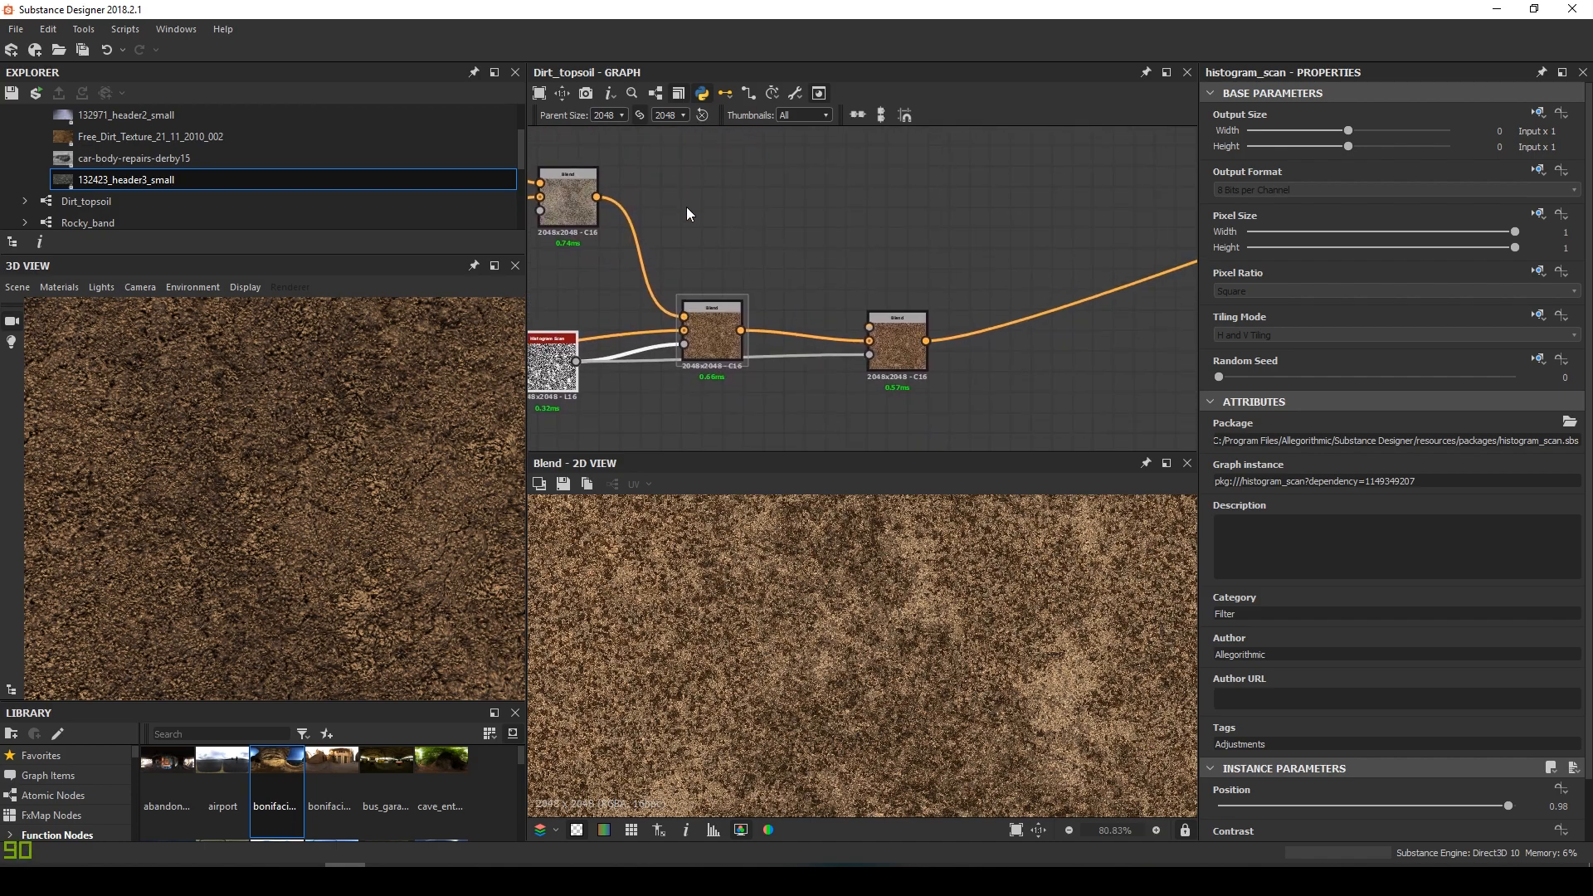
{"action": "scroll", "coordinate": [686, 206], "scroll_direction": "down", "scroll_amount": 4}
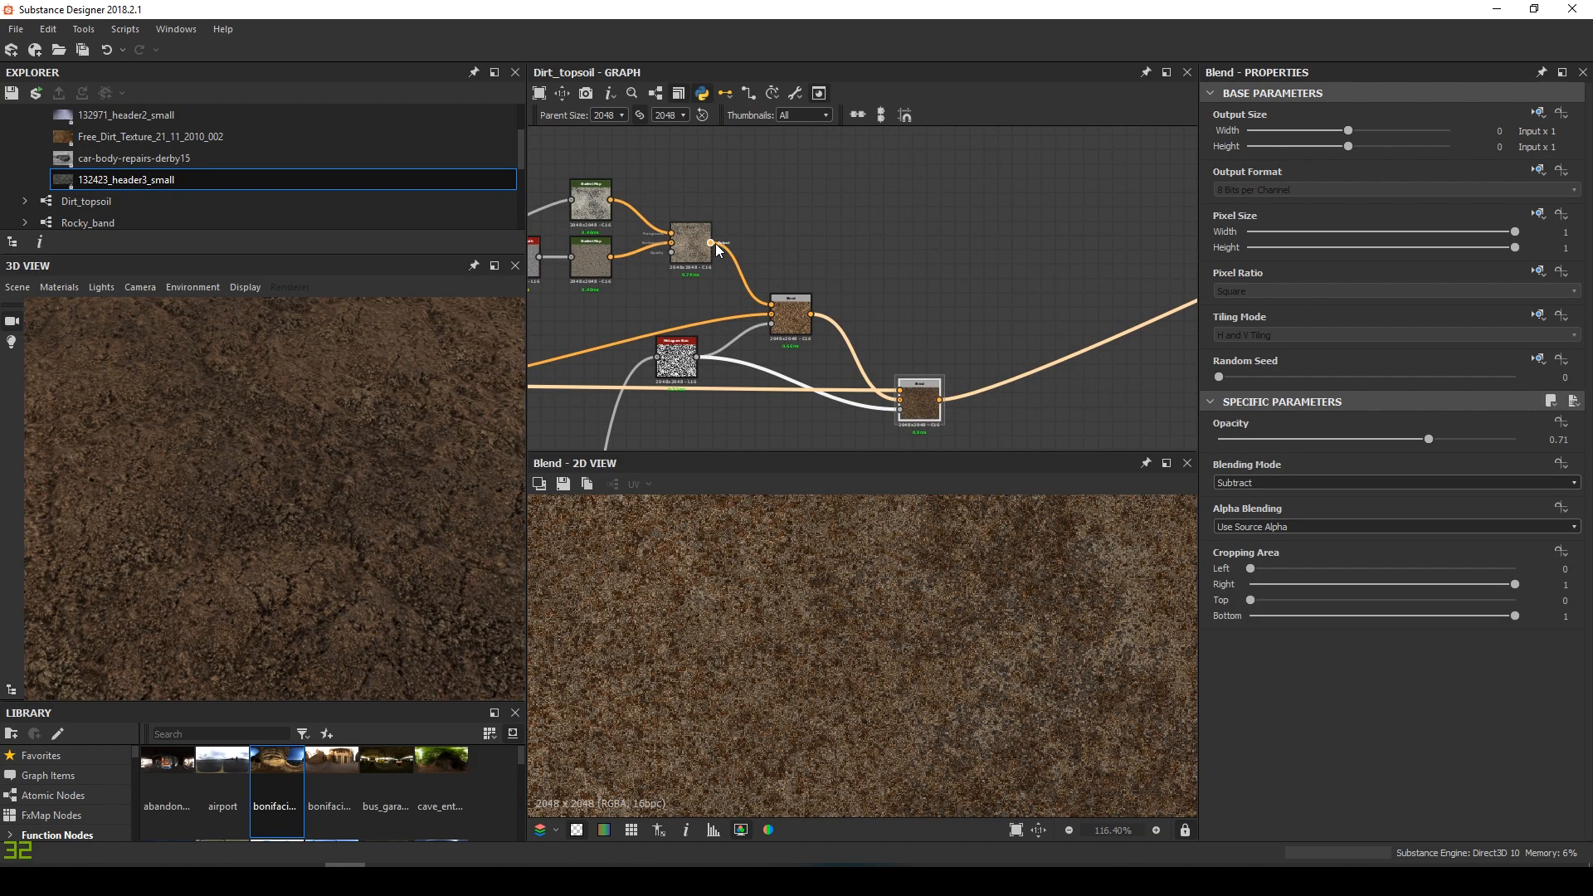
{"action": "left_click_drag", "start_coordinate": [921, 384], "coordinate": [934, 365]}
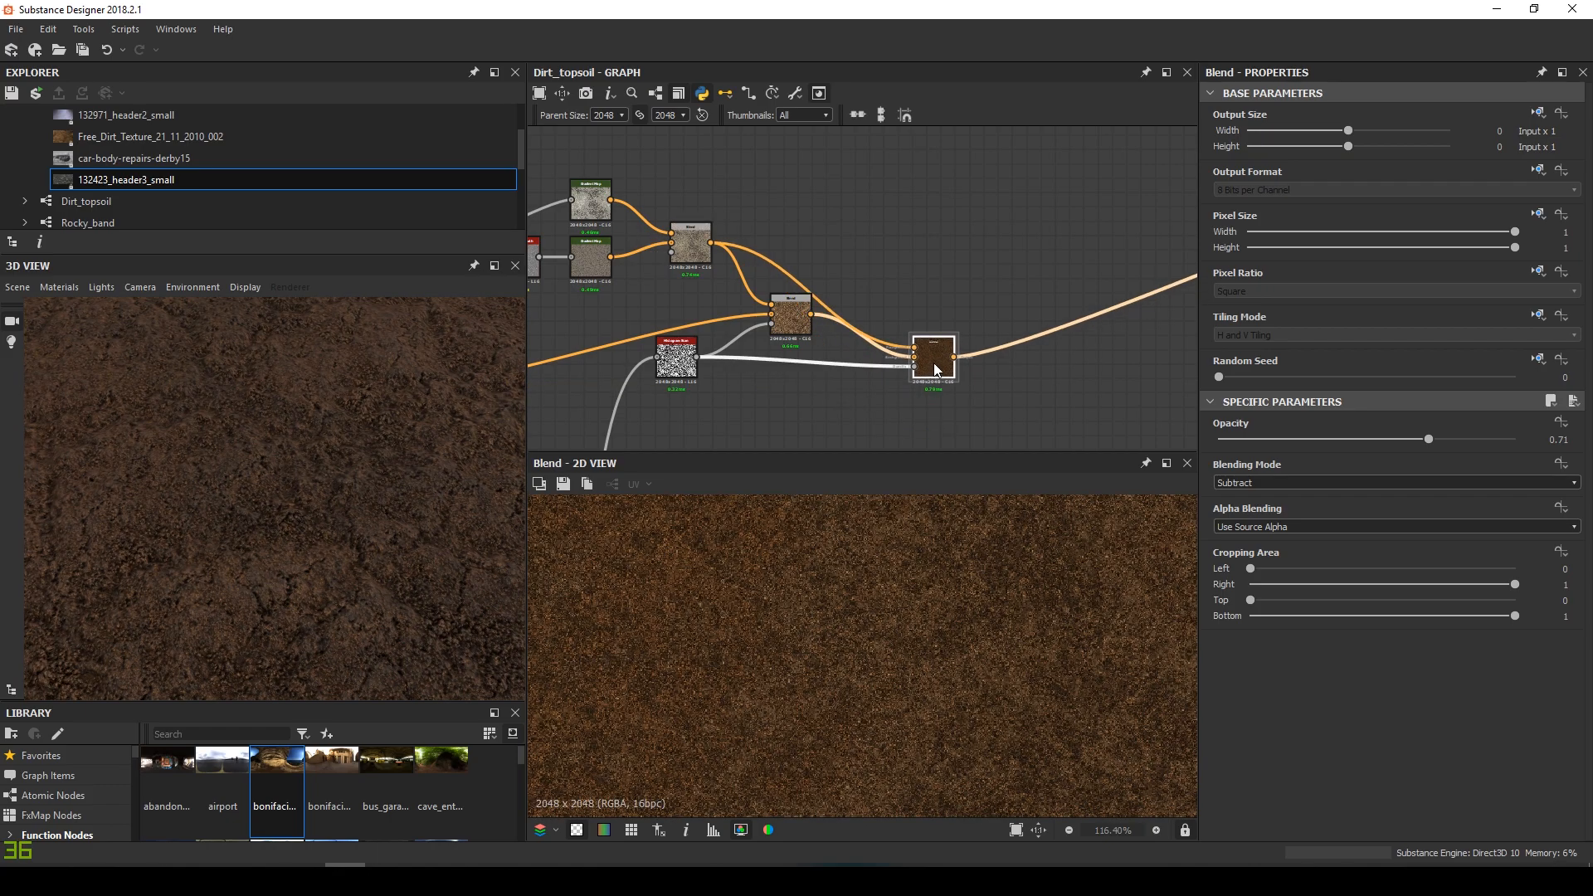
Tune the Blend opacity between 0.46 and 0.65, settling at 0.58
{"action": "scroll", "coordinate": [946, 658], "scroll_direction": "down", "scroll_amount": 3}
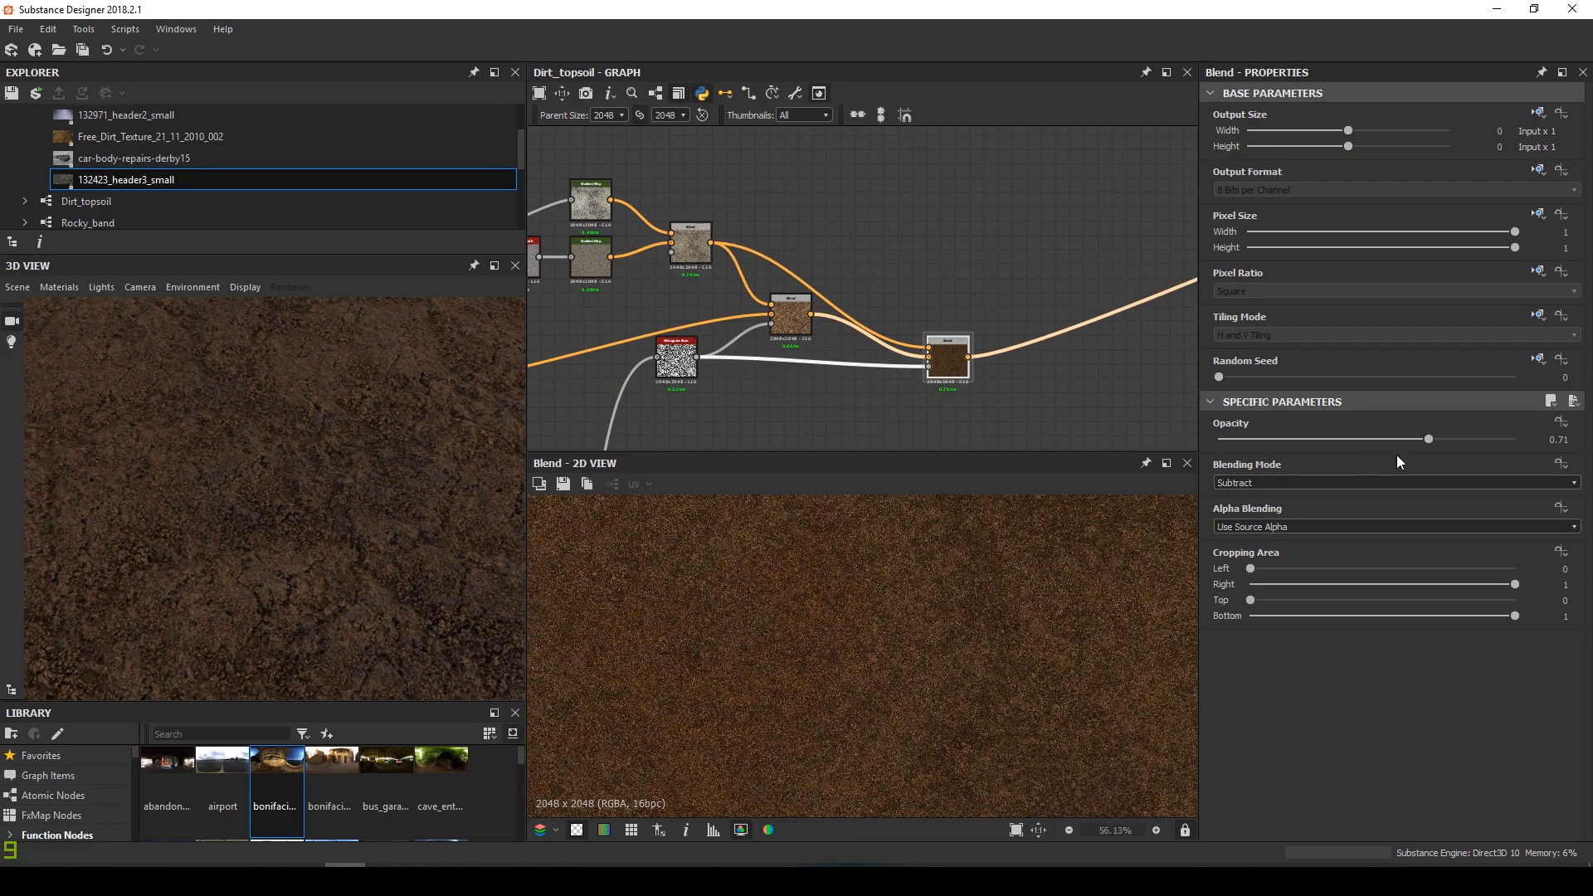
{"action": "left_click_drag", "start_coordinate": [1383, 435], "coordinate": [1353, 435]}
{"action": "scroll", "coordinate": [389, 562], "scroll_direction": "down", "scroll_amount": 5}
{"action": "left_click_drag", "start_coordinate": [266, 440], "coordinate": [467, 481]}
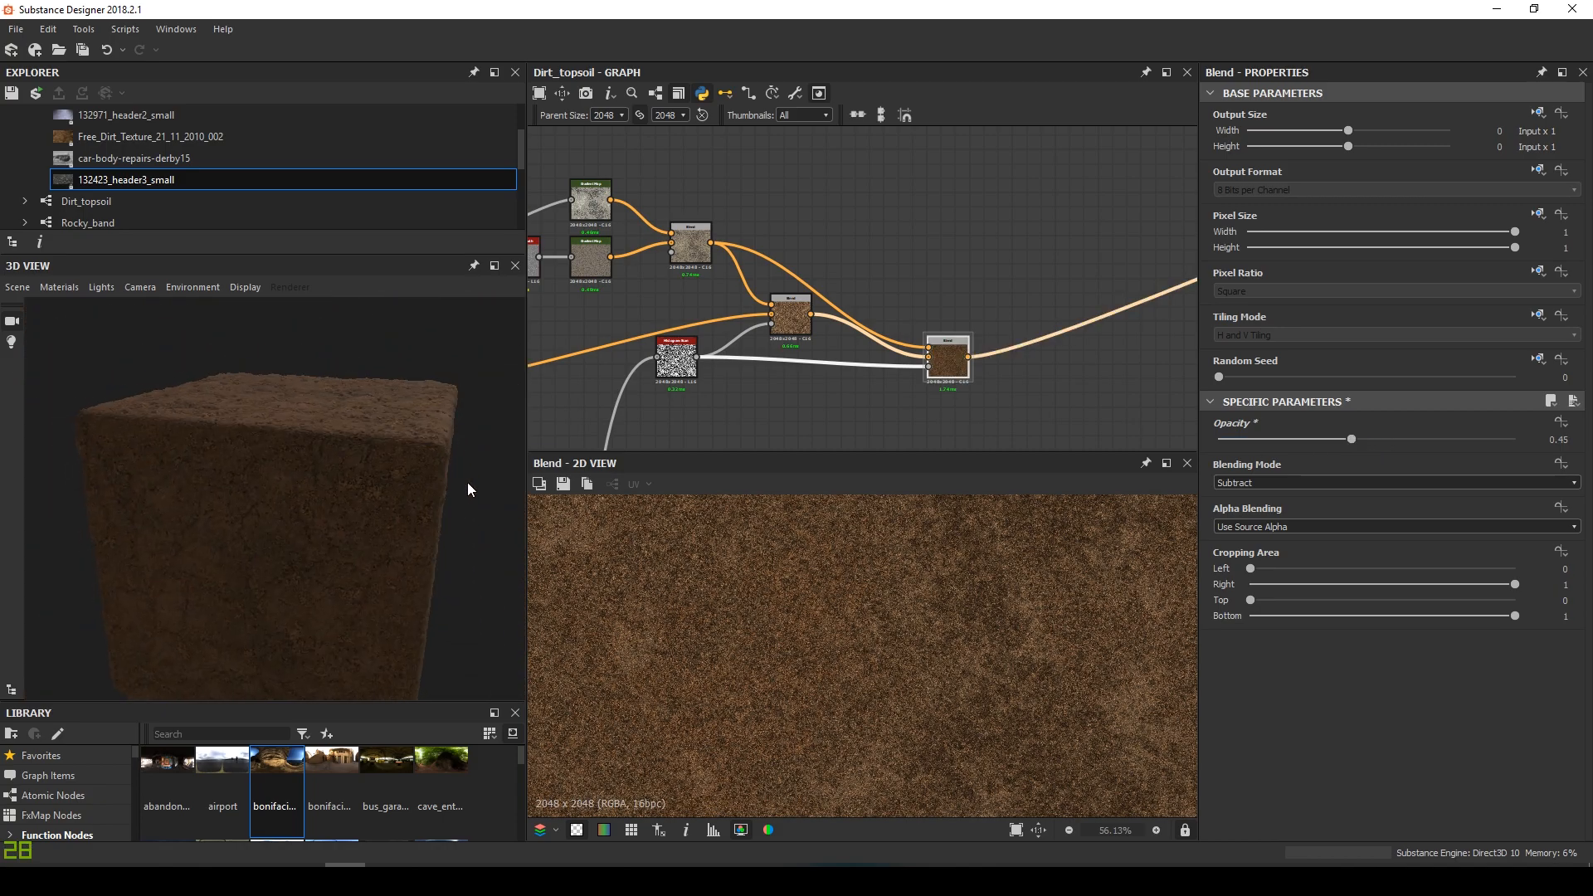
{"action": "scroll", "coordinate": [342, 479], "scroll_direction": "up", "scroll_amount": 5}
{"action": "left_click_drag", "start_coordinate": [341, 480], "coordinate": [342, 542]}
{"action": "left_click_drag", "start_coordinate": [1402, 441], "coordinate": [1411, 440]}
{"action": "left_click_drag", "start_coordinate": [324, 477], "coordinate": [372, 519]}
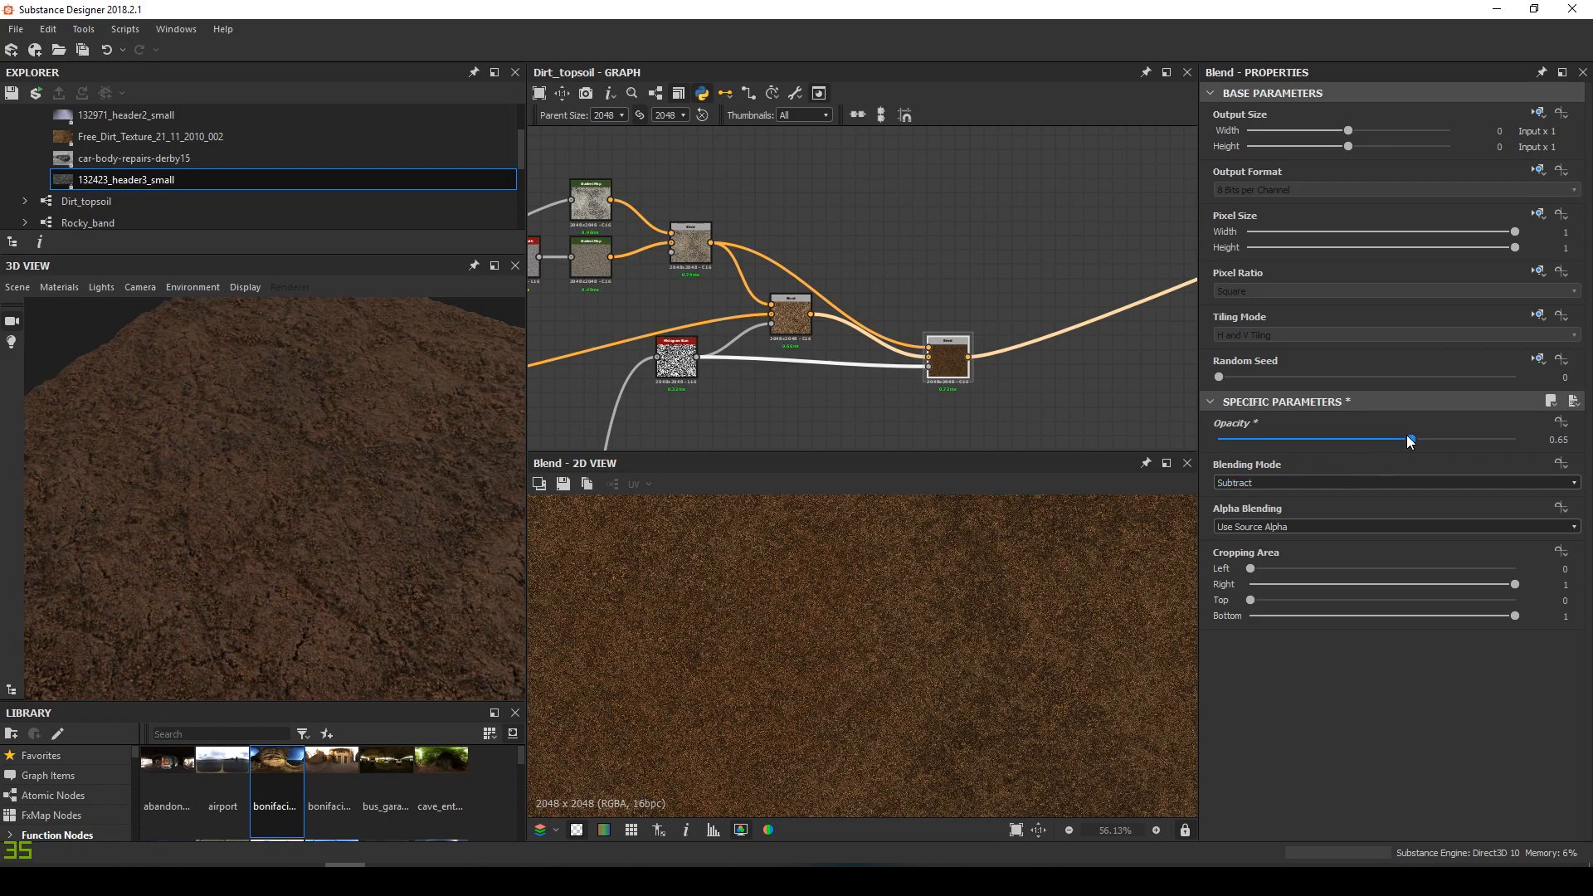
{"action": "left_click_drag", "start_coordinate": [1390, 440], "coordinate": [1389, 440]}
{"action": "middle_click_drag", "start_coordinate": [952, 363], "coordinate": [792, 362]}
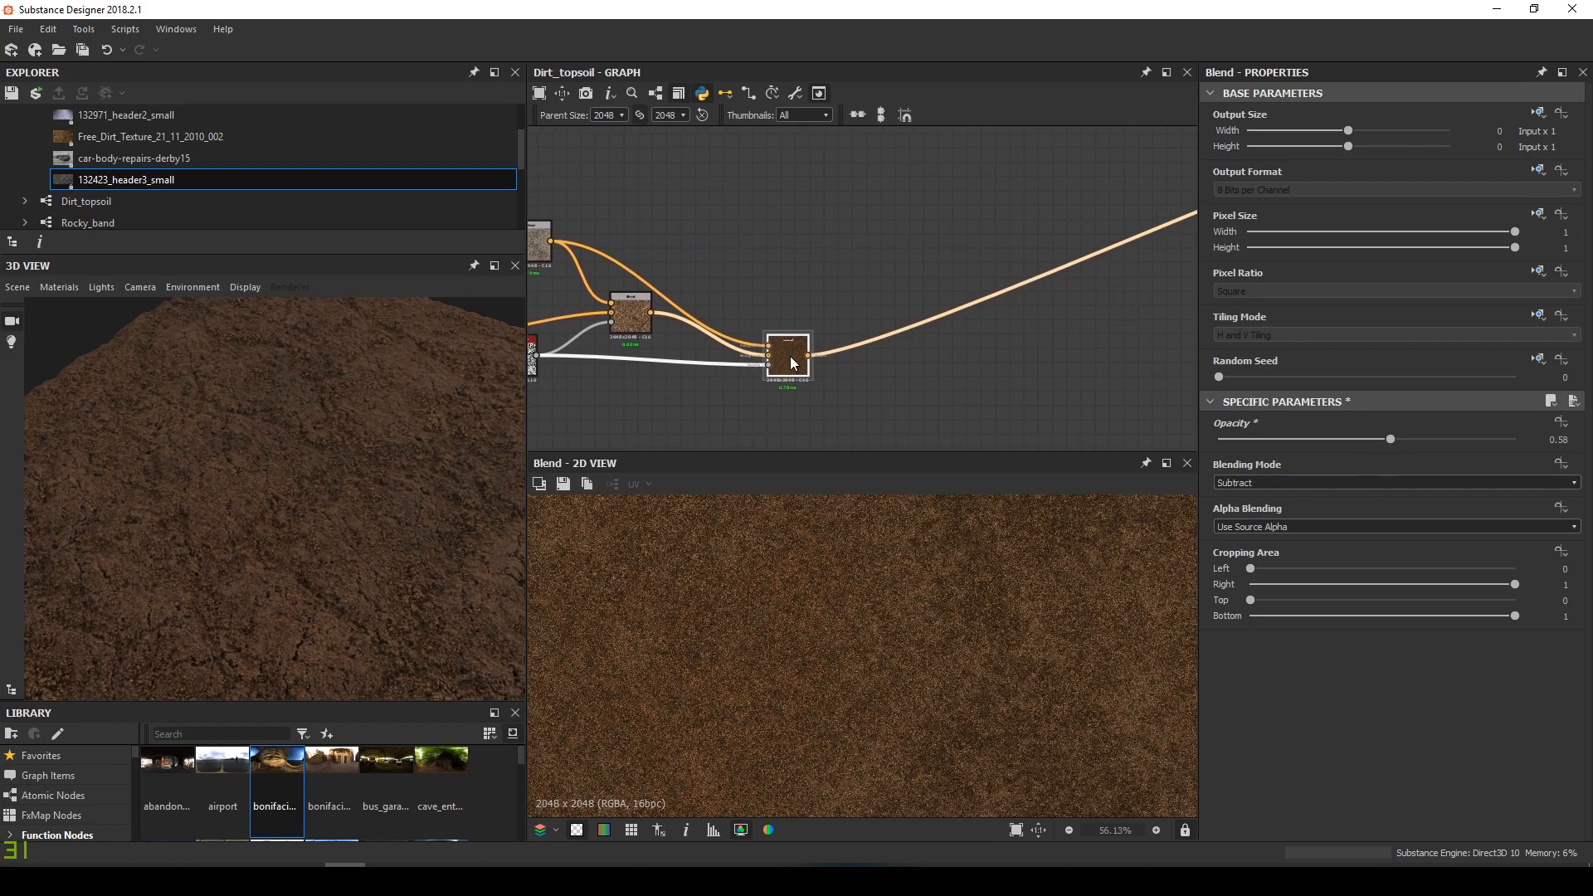
Insert a Levels node after the Blend, lowering its white point and shifting the midtones
{"action": "key", "text": "space"}
{"action": "type", "text": "lev"}
{"action": "key", "text": "Return"}
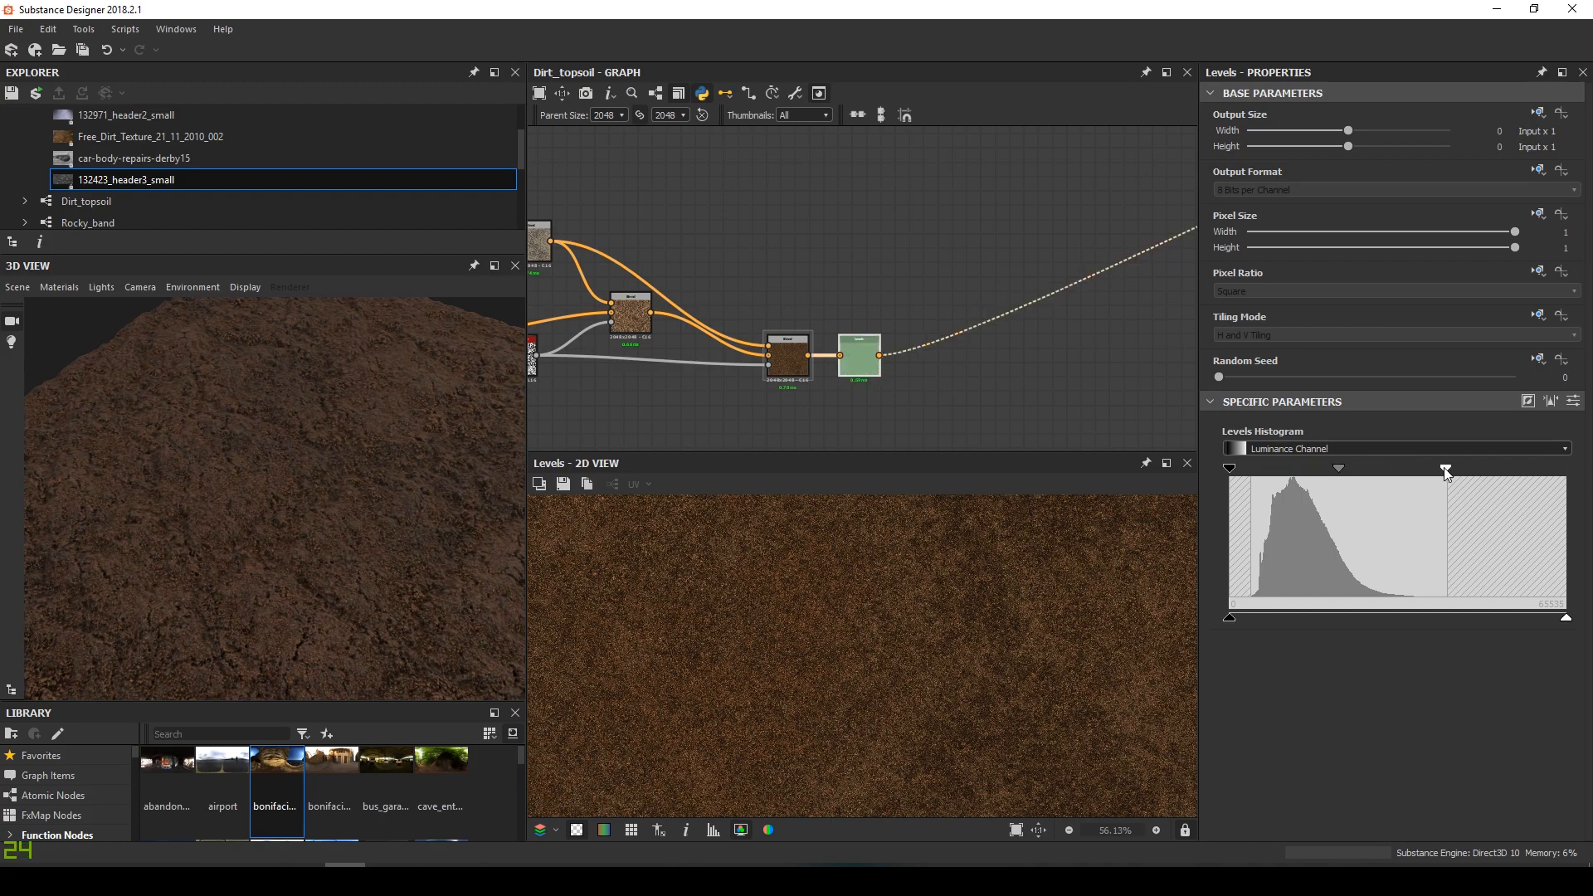
{"action": "left_click_drag", "start_coordinate": [1447, 470], "coordinate": [1440, 470]}
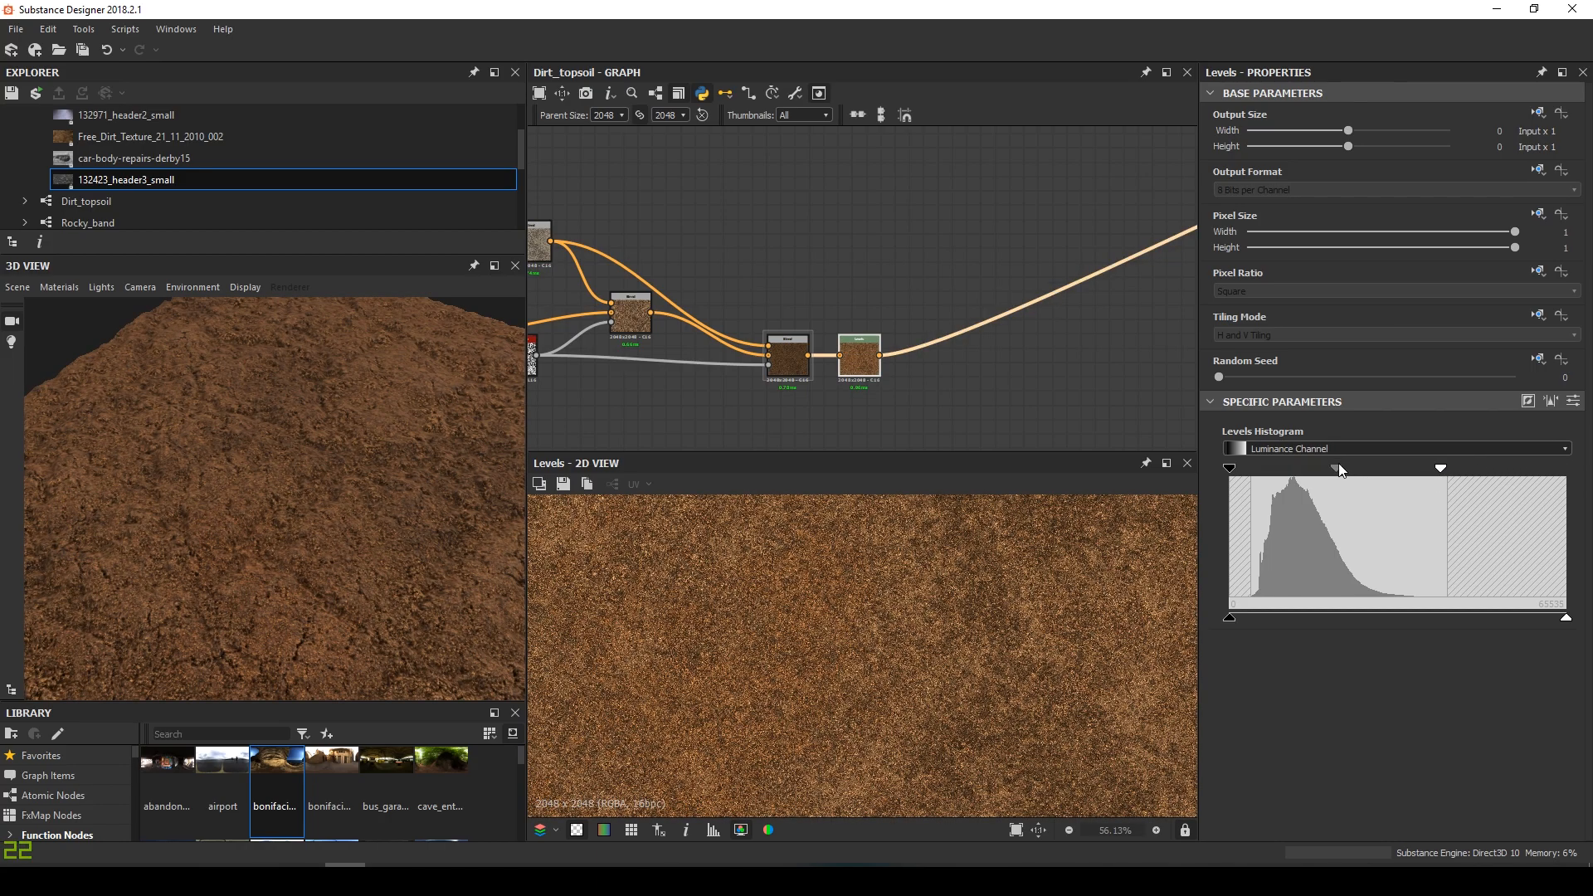
{"action": "left_click_drag", "start_coordinate": [1336, 468], "coordinate": [1341, 468]}
{"action": "left_click_drag", "start_coordinate": [459, 434], "coordinate": [457, 508]}
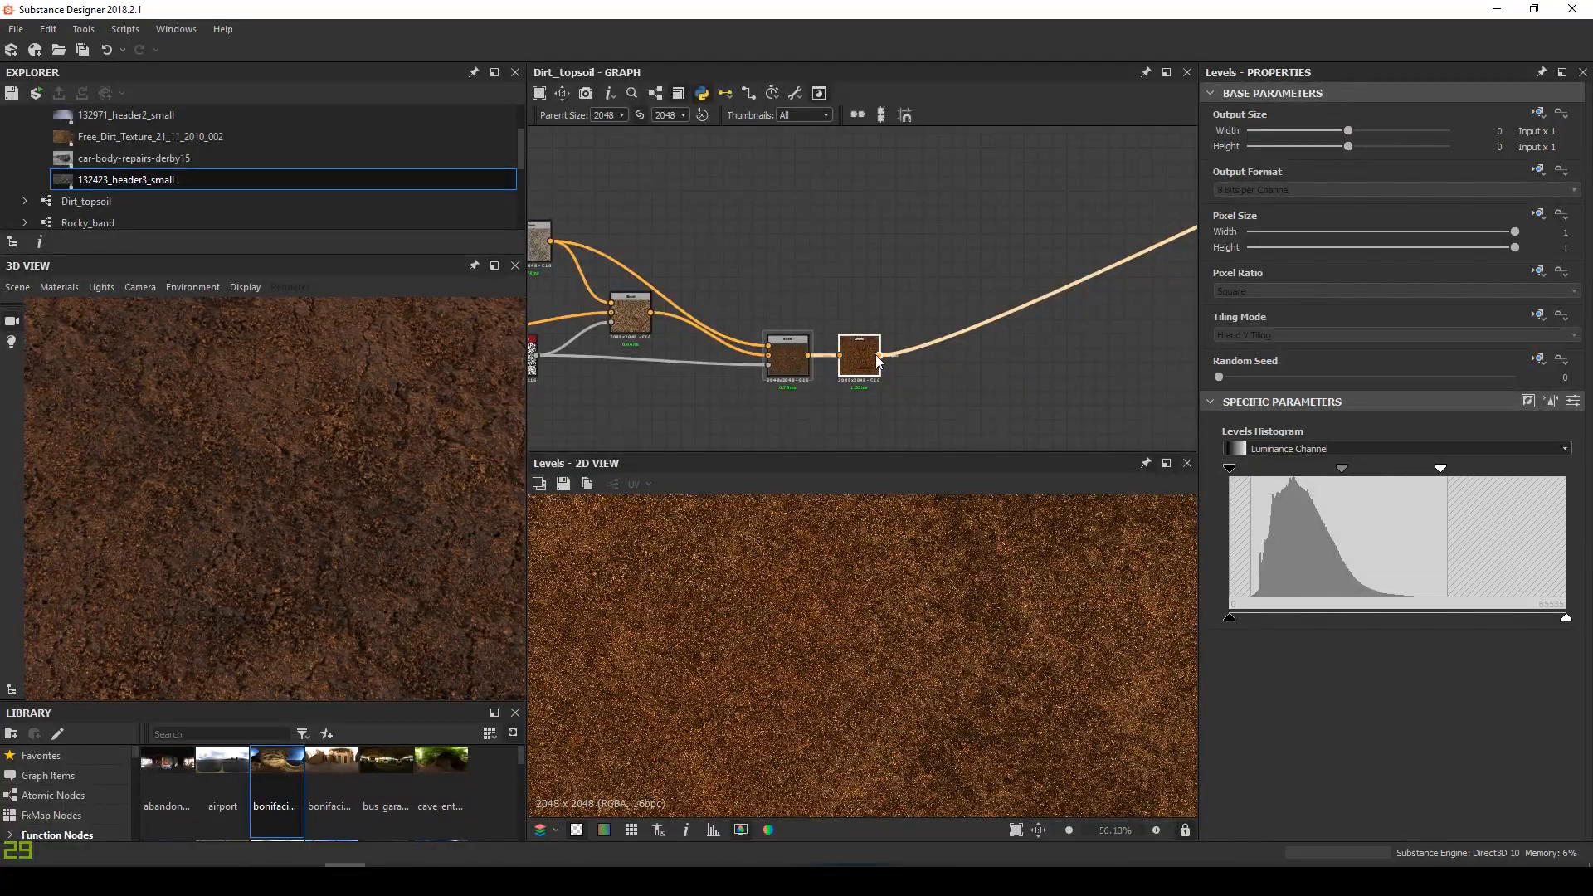
Add an HSL node after Levels with lightness 0.52 and saturation 0.49
{"action": "key", "text": "space"}
{"action": "type", "text": "hsl"}
{"action": "key", "text": "Return"}
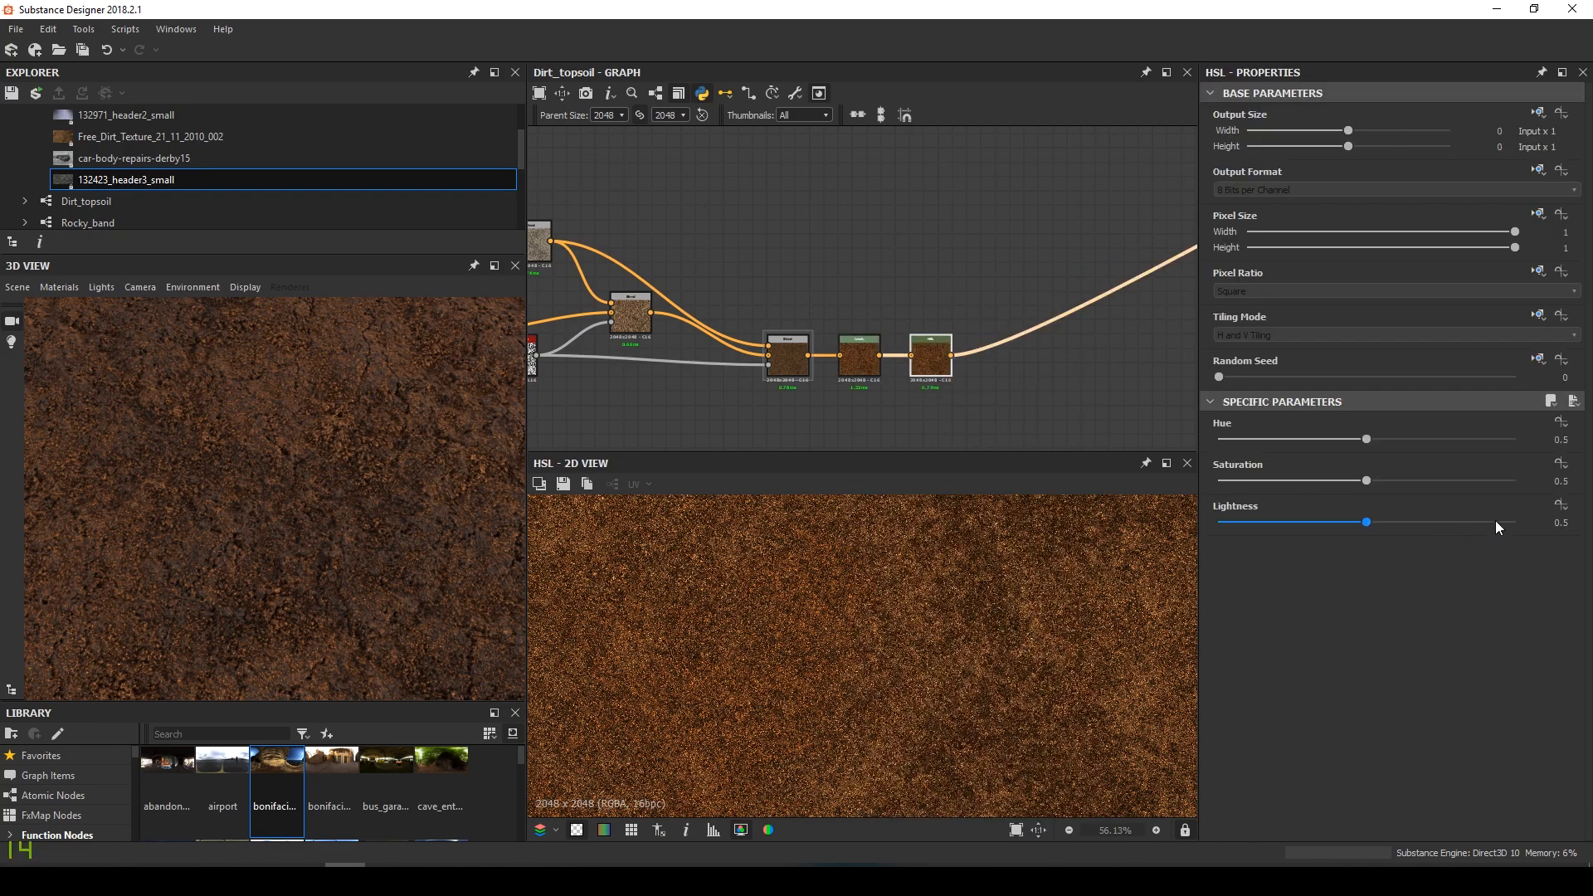
{"action": "type", "text": "0.52"}
{"action": "key", "text": "Return"}
{"action": "left_click_drag", "start_coordinate": [319, 540], "coordinate": [357, 551]}
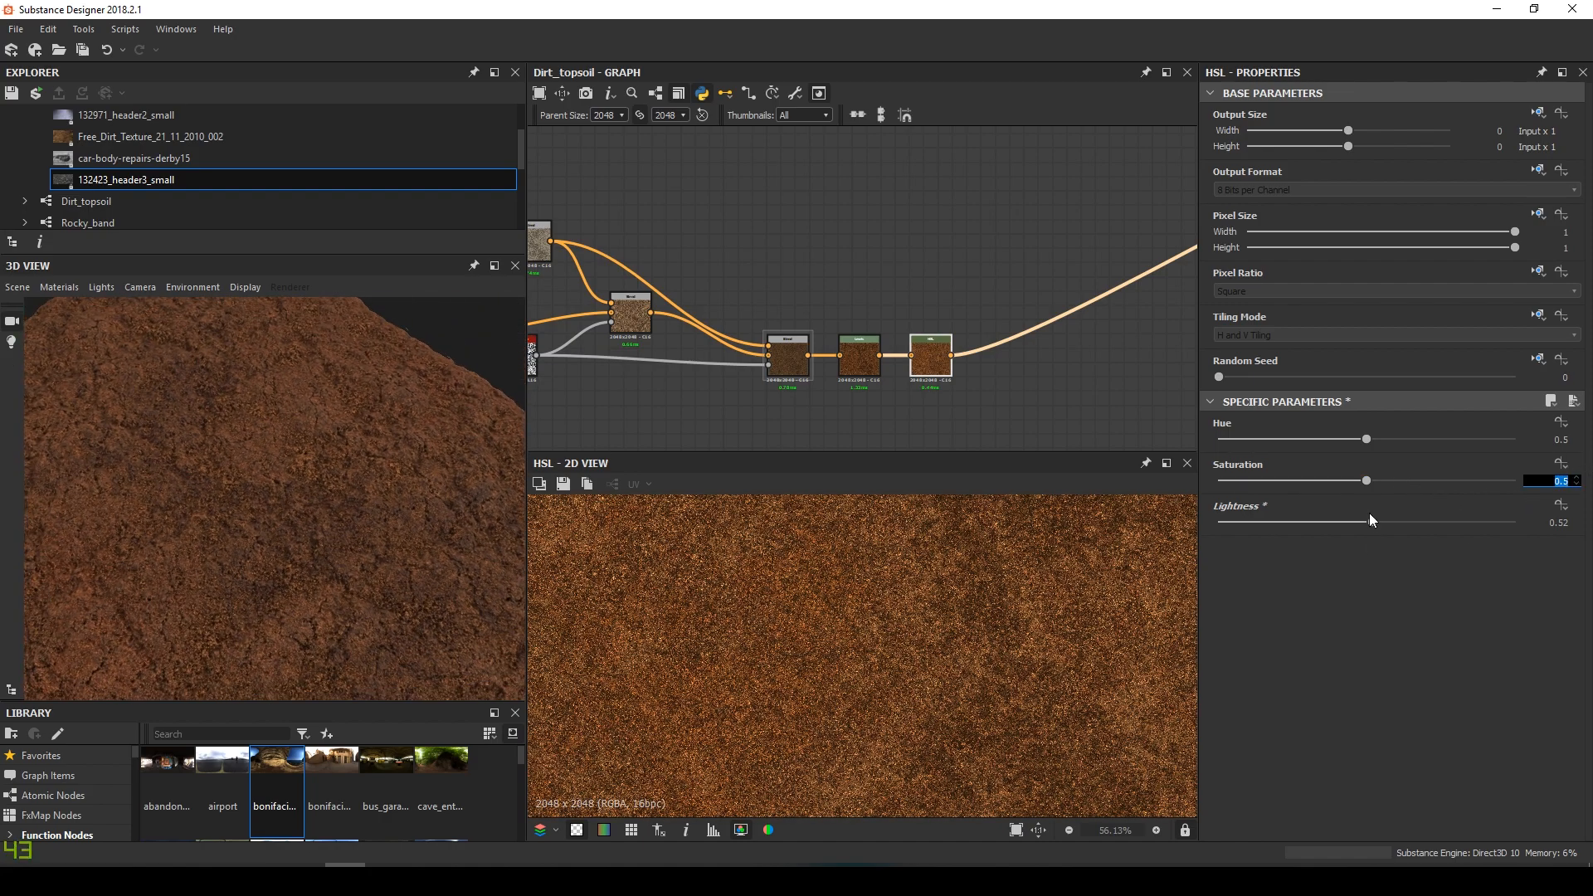
{"action": "type", "text": ".49"}
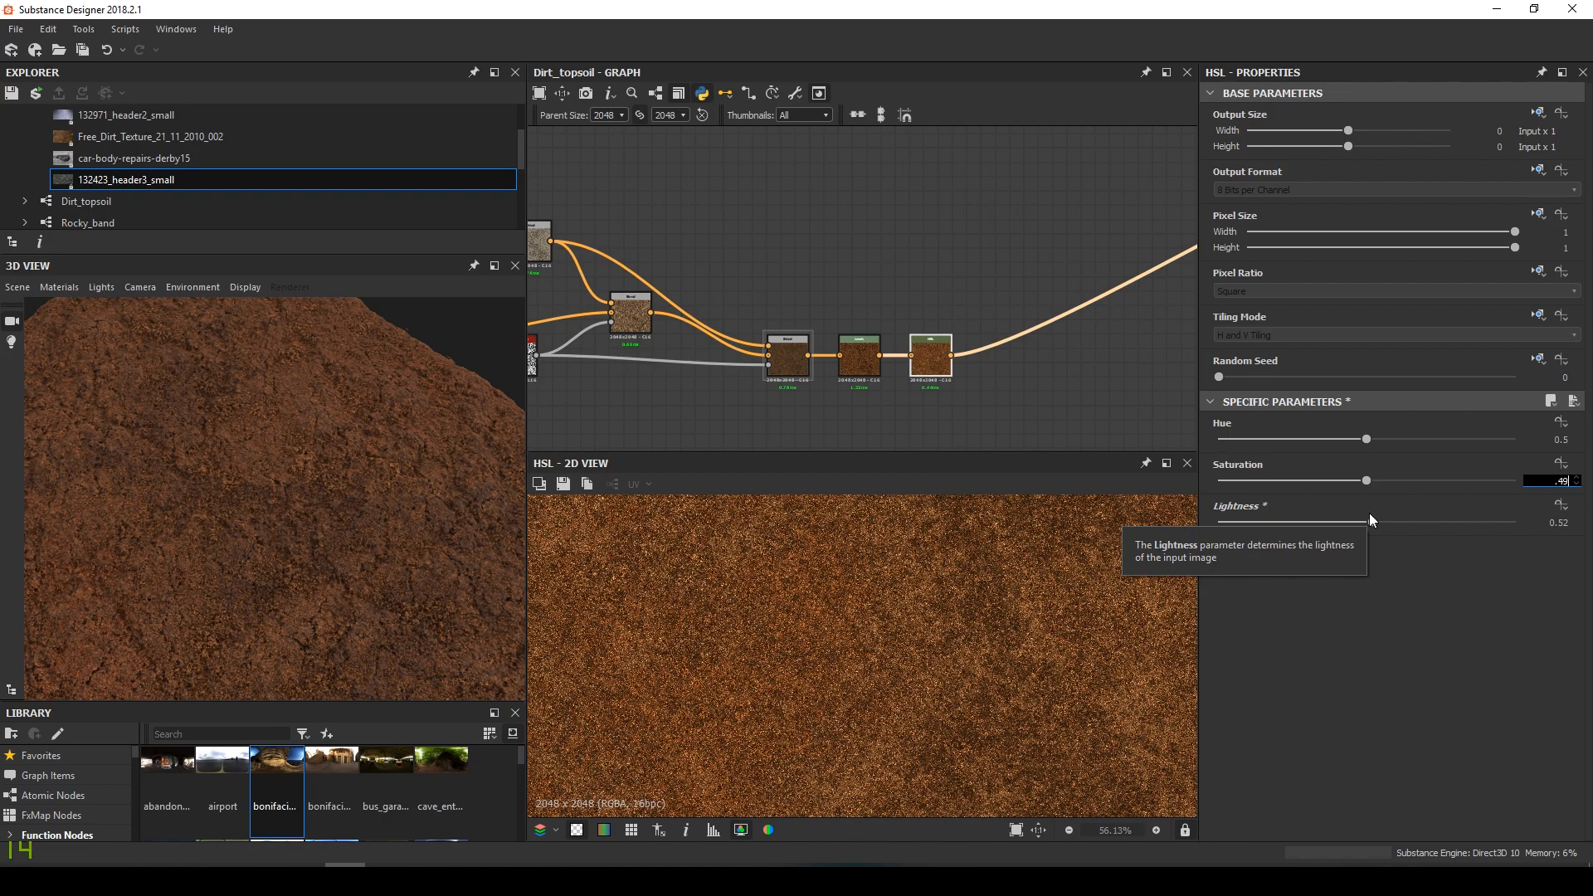
{"action": "key", "text": "Return"}
{"action": "mouse_move", "coordinate": [389, 565]}
{"action": "left_mouse_down"}
{"action": "mouse_move", "coordinate": [348, 591]}
{"action": "mouse_move", "coordinate": [420, 540]}
{"action": "mouse_move", "coordinate": [238, 569]}
{"action": "mouse_move", "coordinate": [206, 478]}
{"action": "mouse_move", "coordinate": [296, 506]}
{"action": "mouse_move", "coordinate": [317, 474]}
{"action": "mouse_move", "coordinate": [373, 551]}
{"action": "left_mouse_up"}
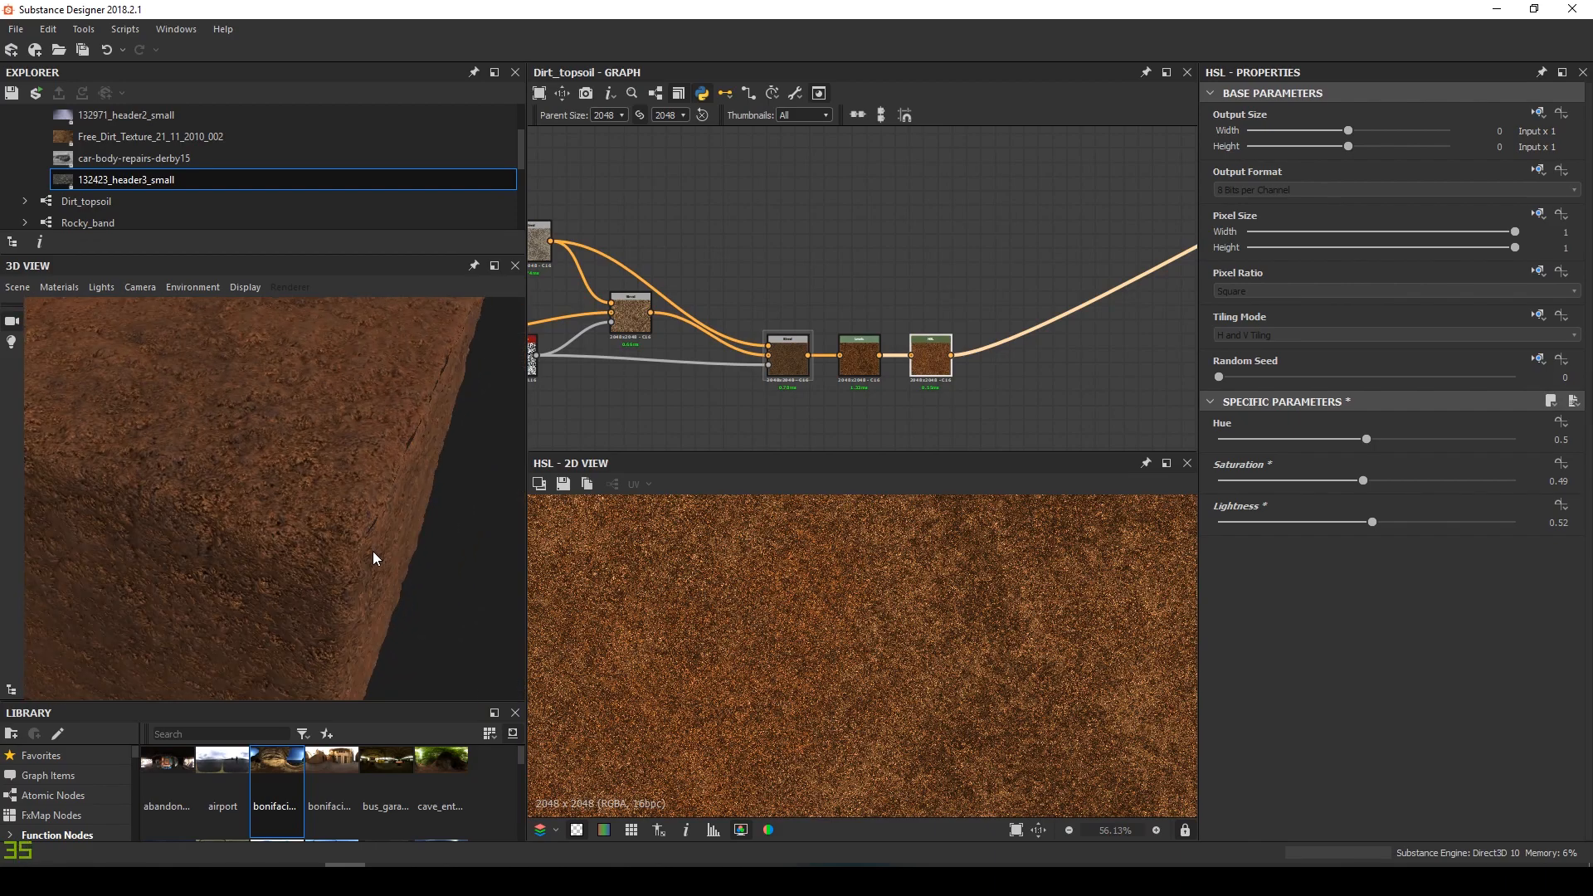
Switch the 3D preview mesh to a torus
{"action": "left_click", "coordinate": [17, 287]}
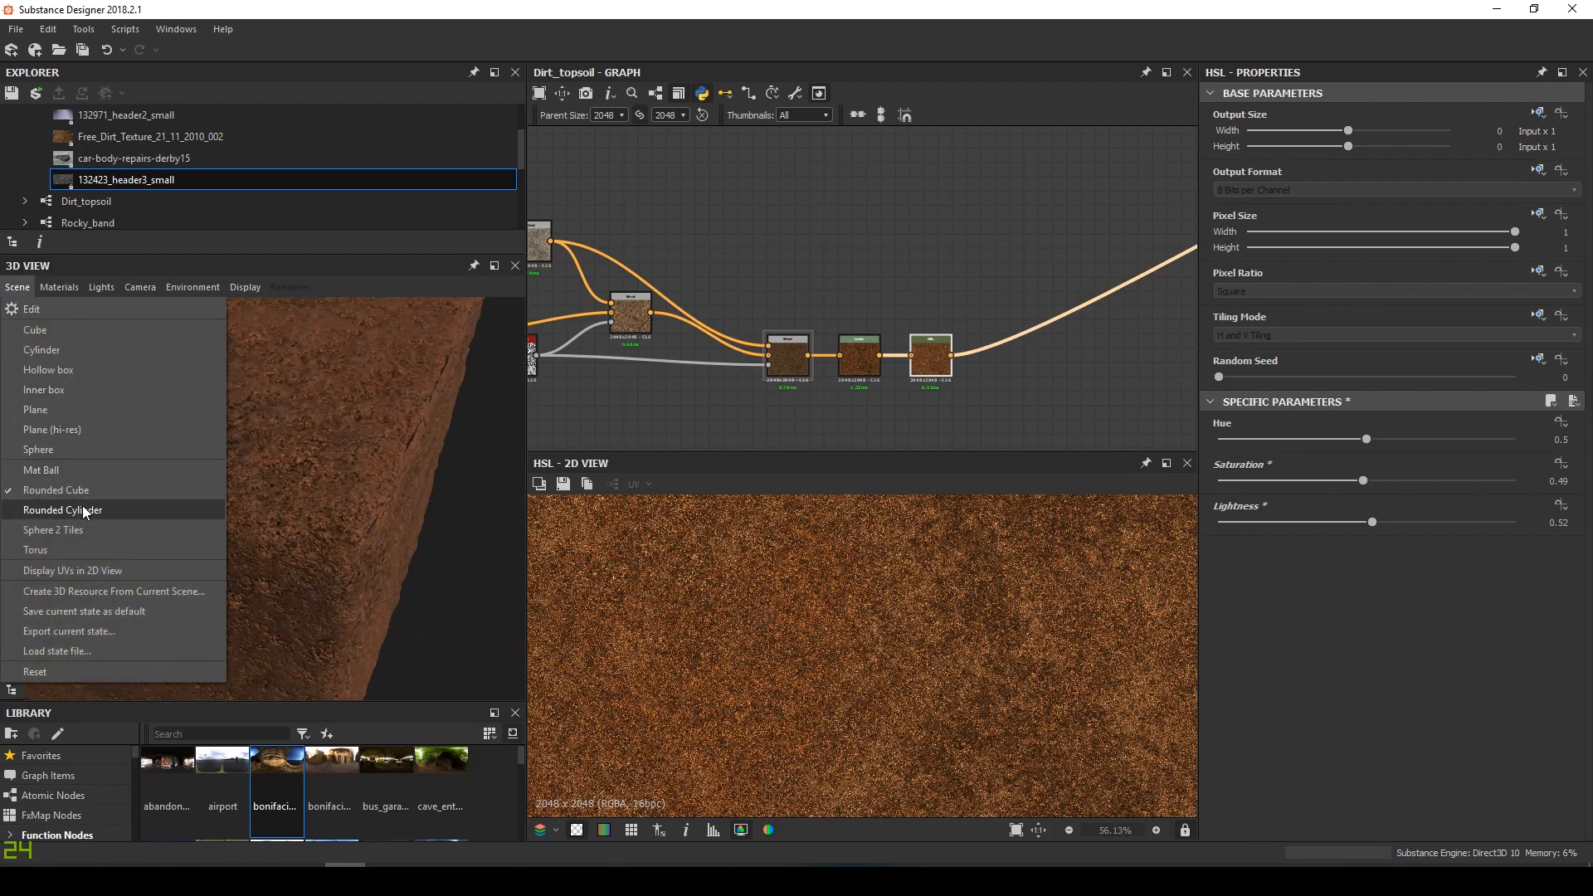
{"action": "left_click", "coordinate": [71, 547]}
{"action": "left_click_drag", "start_coordinate": [221, 521], "coordinate": [431, 529]}
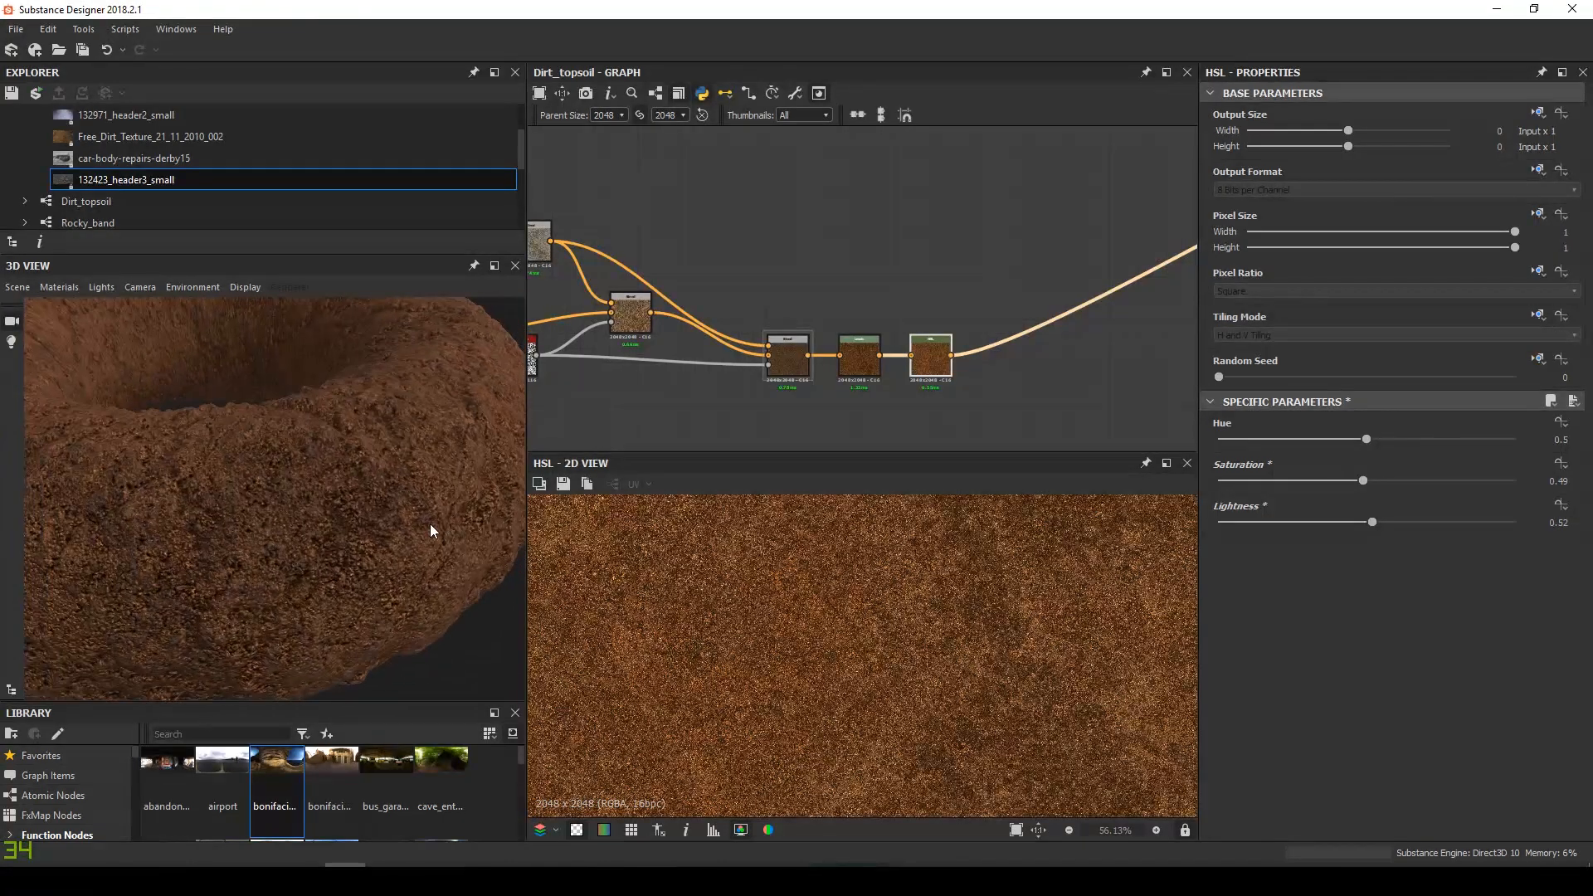
Set the preview material's height displacement scale to 2
{"action": "left_click", "coordinate": [61, 286]}
{"action": "mouse_move", "coordinate": [121, 307]}
{"action": "left_click", "coordinate": [174, 312]}
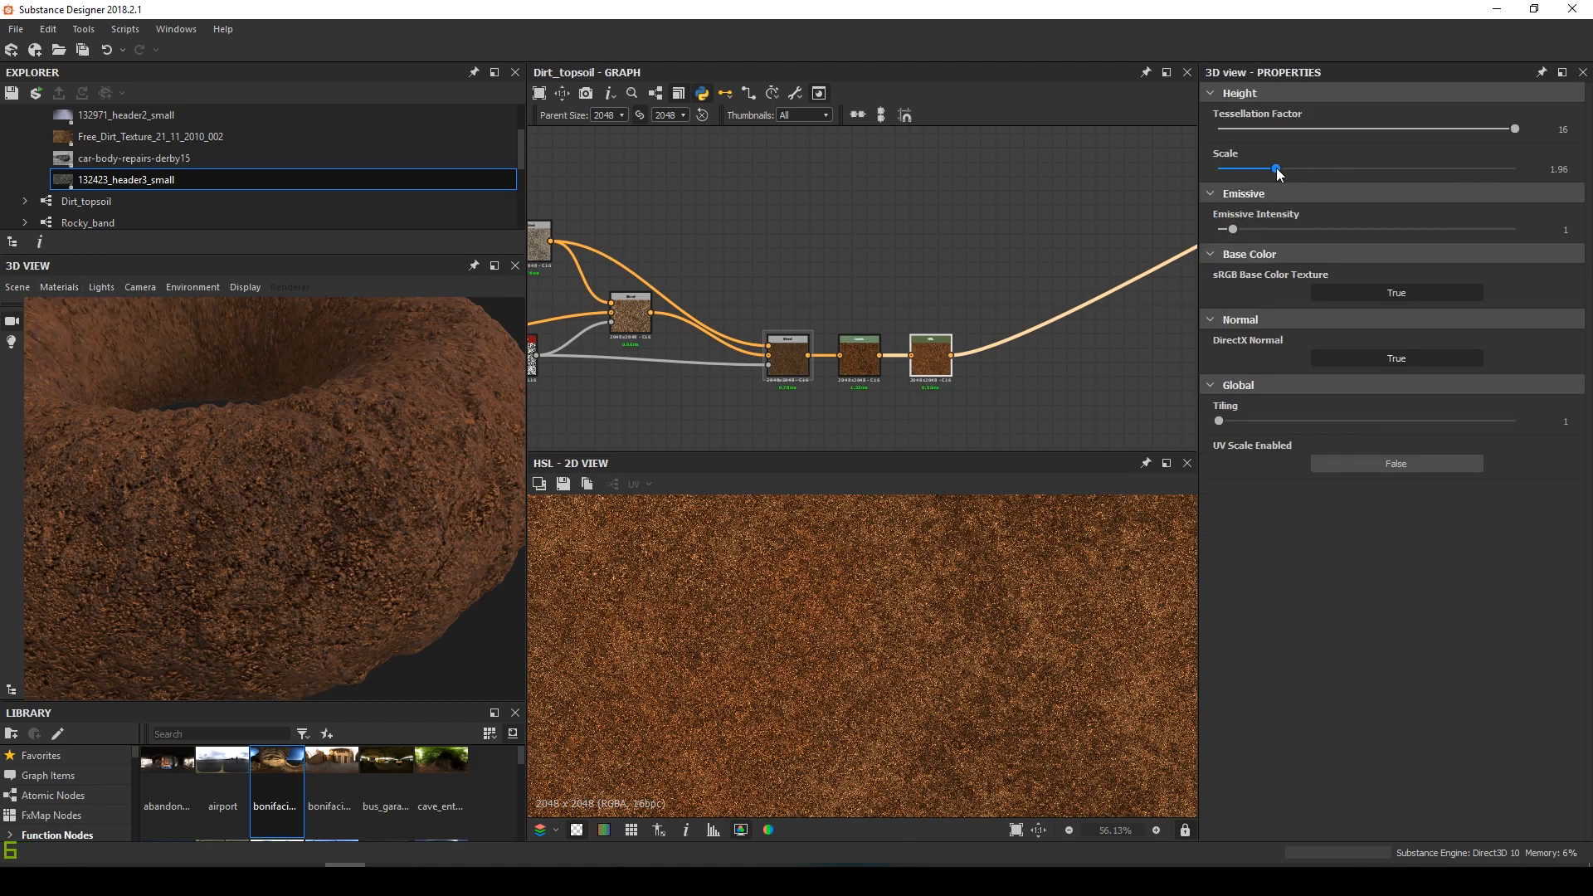
{"action": "left_click_drag", "start_coordinate": [1243, 177], "coordinate": [1332, 188]}
{"action": "type", "text": "2"}
{"action": "key", "text": "Return"}
Lower the HSL node's saturation to 0.44
{"action": "scroll", "coordinate": [451, 509], "scroll_direction": "down", "scroll_amount": 3}
{"action": "scroll", "coordinate": [905, 417], "scroll_direction": "up", "scroll_amount": 4}
{"action": "left_click", "coordinate": [950, 309]}
{"action": "left_click_drag", "start_coordinate": [1361, 481], "coordinate": [1349, 481]}
{"action": "scroll", "coordinate": [288, 523], "scroll_direction": "up", "scroll_amount": 5}
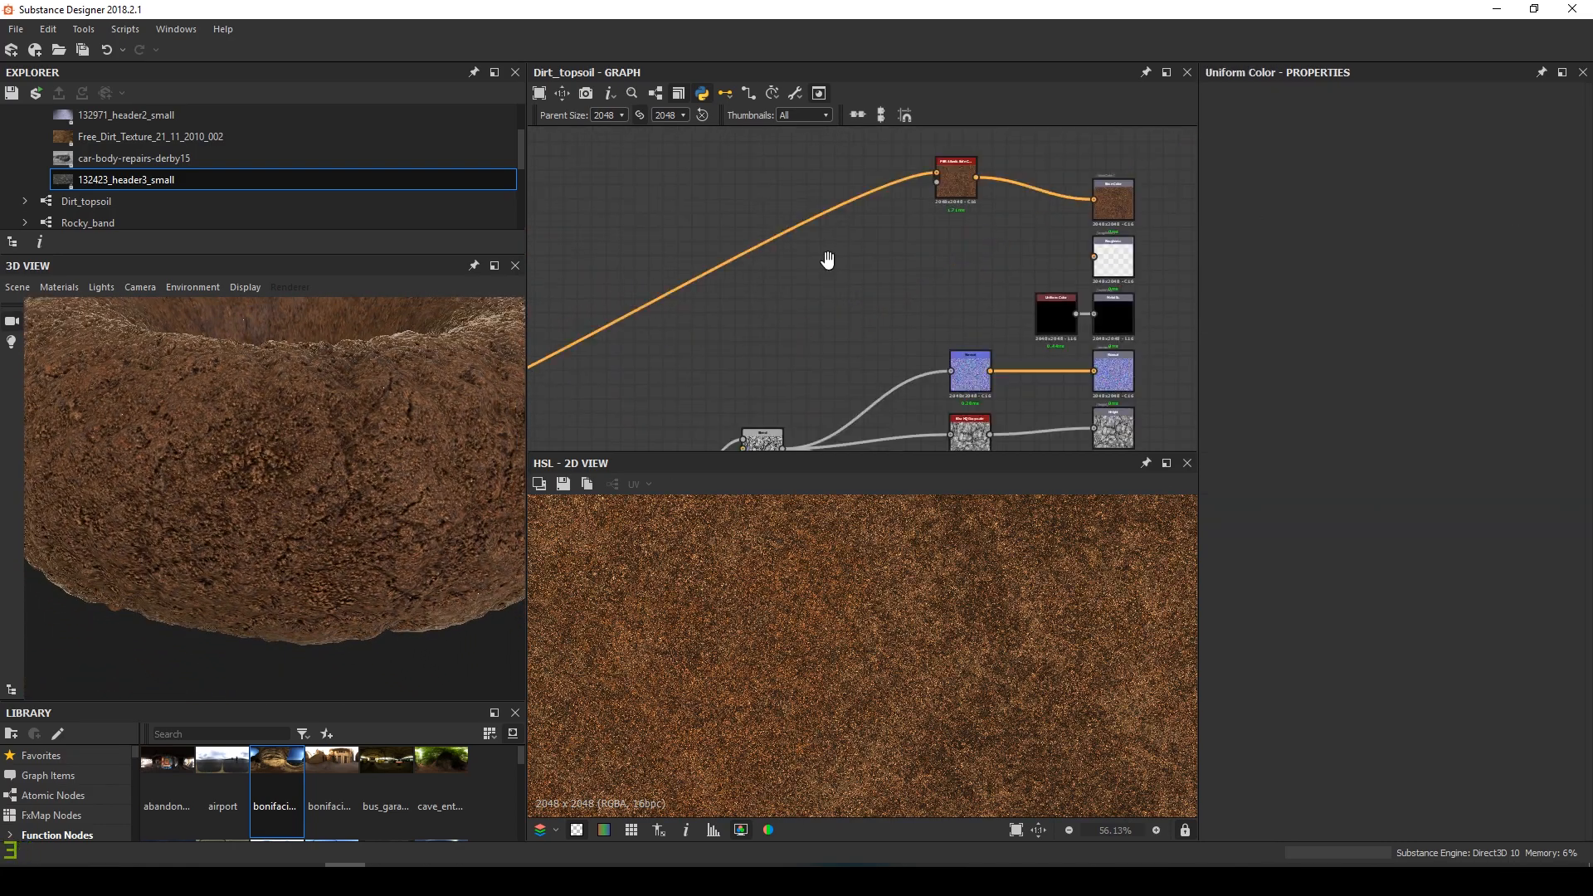
Add an Invert Grayscale node followed by a Histogram Range node
{"action": "key", "text": "space"}
{"action": "type", "text": "inv"}
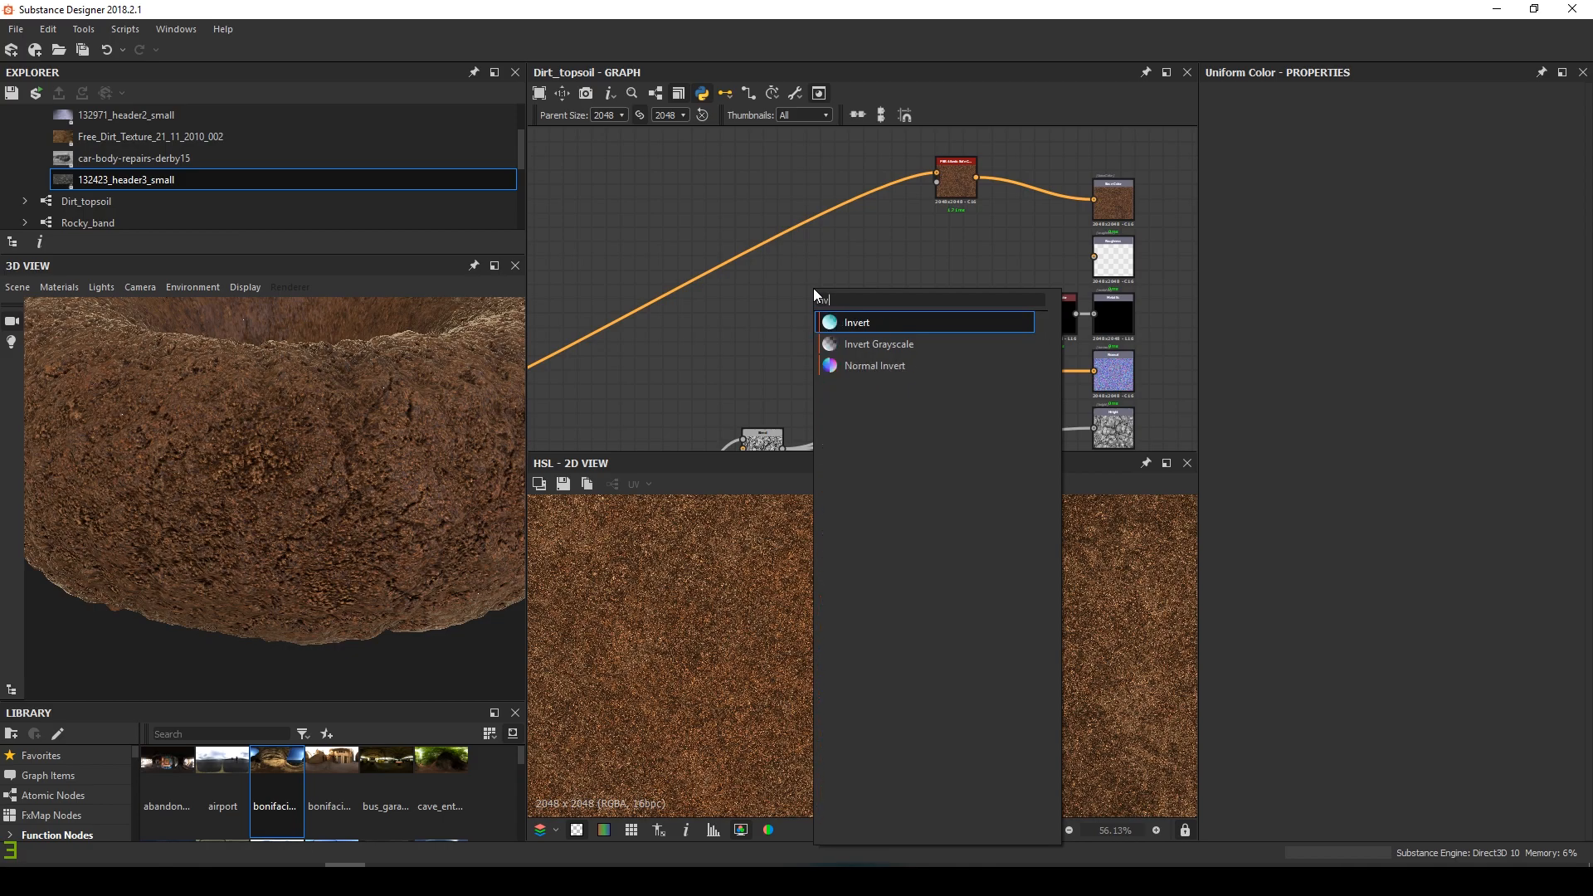
{"action": "key", "text": "Down"}
{"action": "key", "text": "Return"}
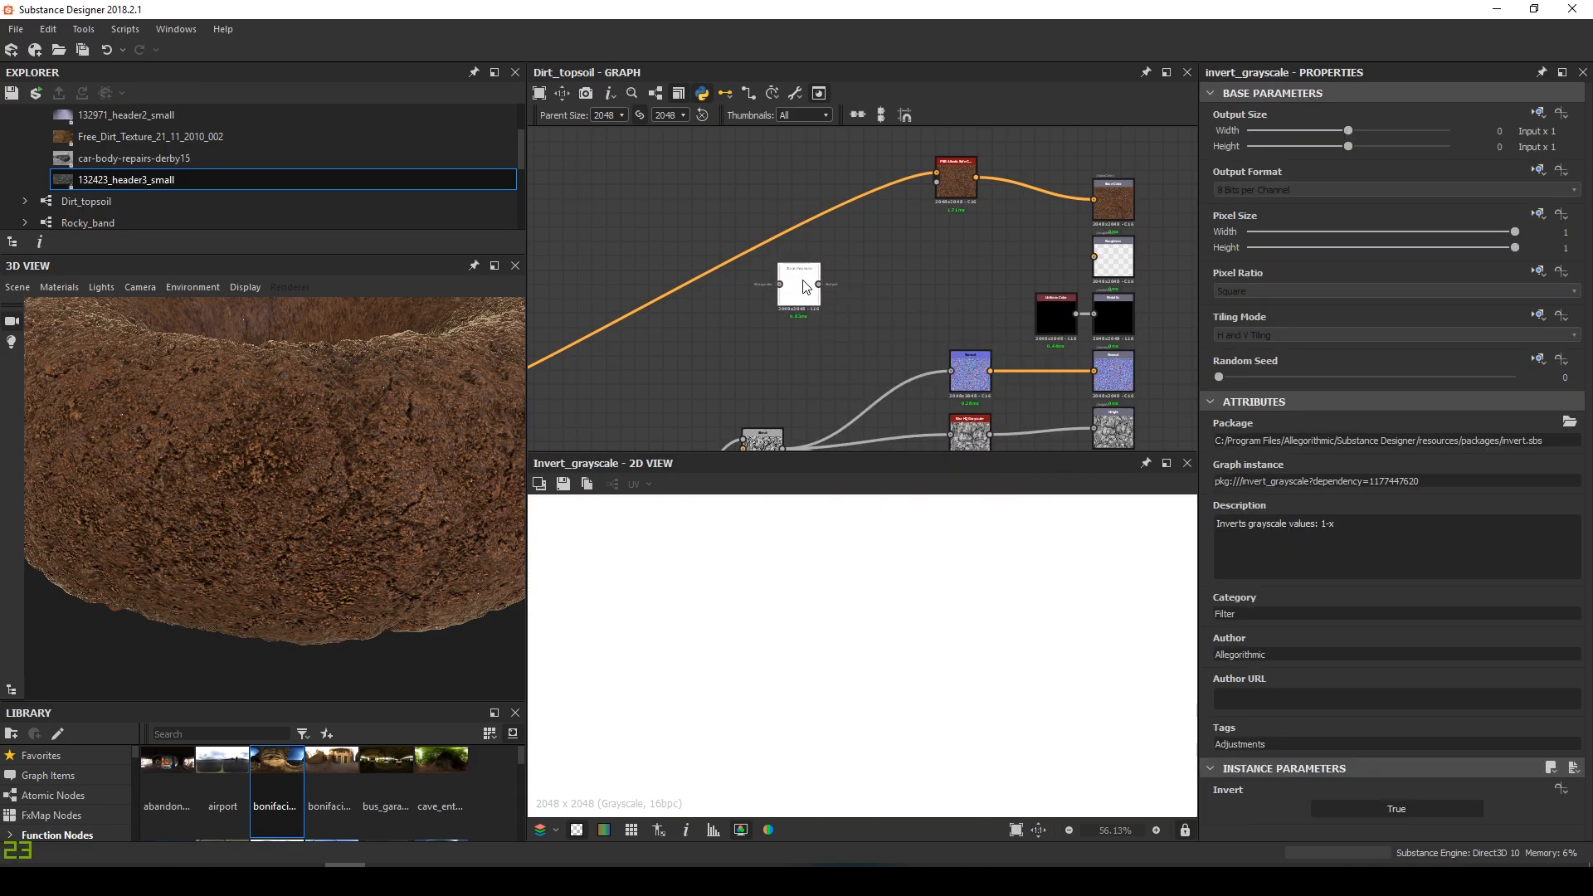
{"action": "key", "text": "space"}
{"action": "type", "text": "his"}
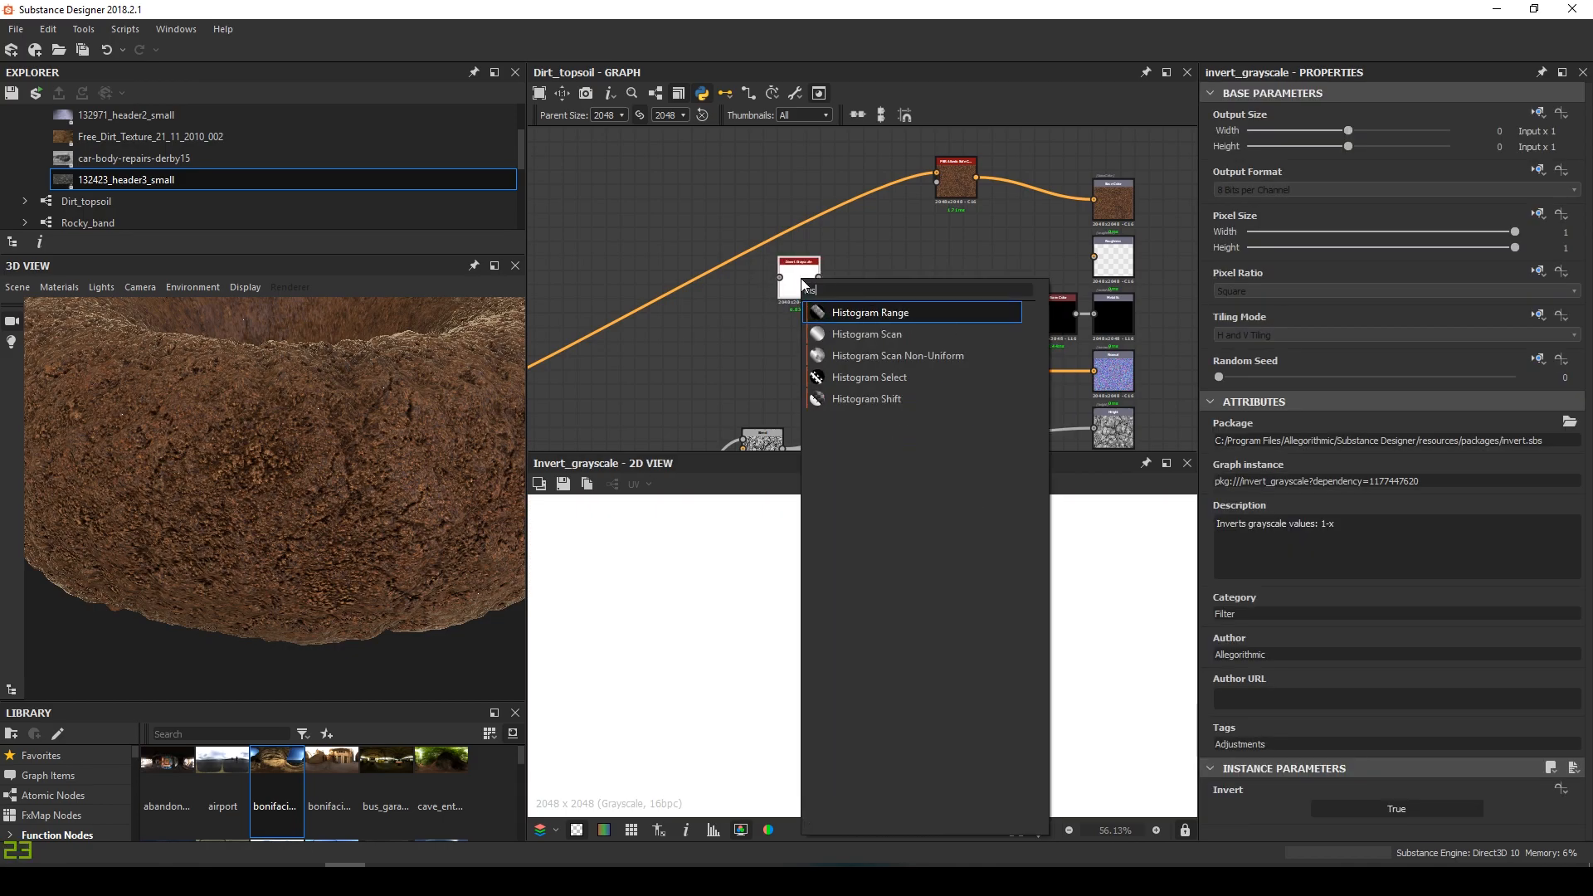
{"action": "key", "text": "Return"}
Feed the Cracks blending output into Invert Grayscale and preview the inverted cracks
{"action": "scroll", "coordinate": [840, 277], "scroll_direction": "down", "scroll_amount": 6}
{"action": "middle_click_drag", "start_coordinate": [789, 310], "coordinate": [850, 208]}
{"action": "scroll", "coordinate": [876, 295], "scroll_direction": "up", "scroll_amount": 2}
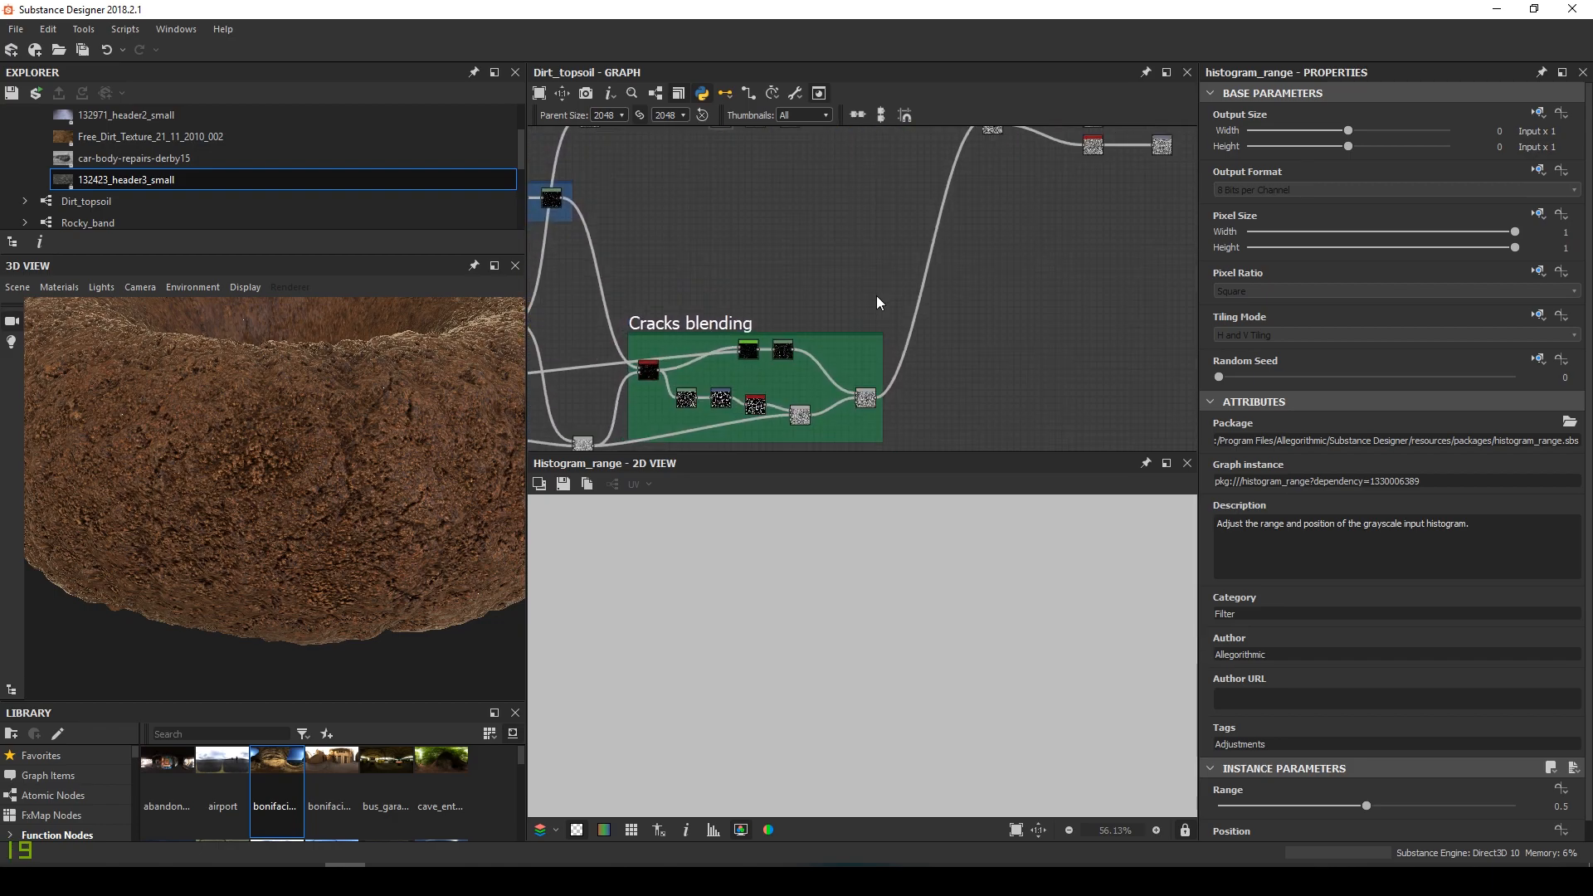
{"action": "double_click", "coordinate": [865, 400]}
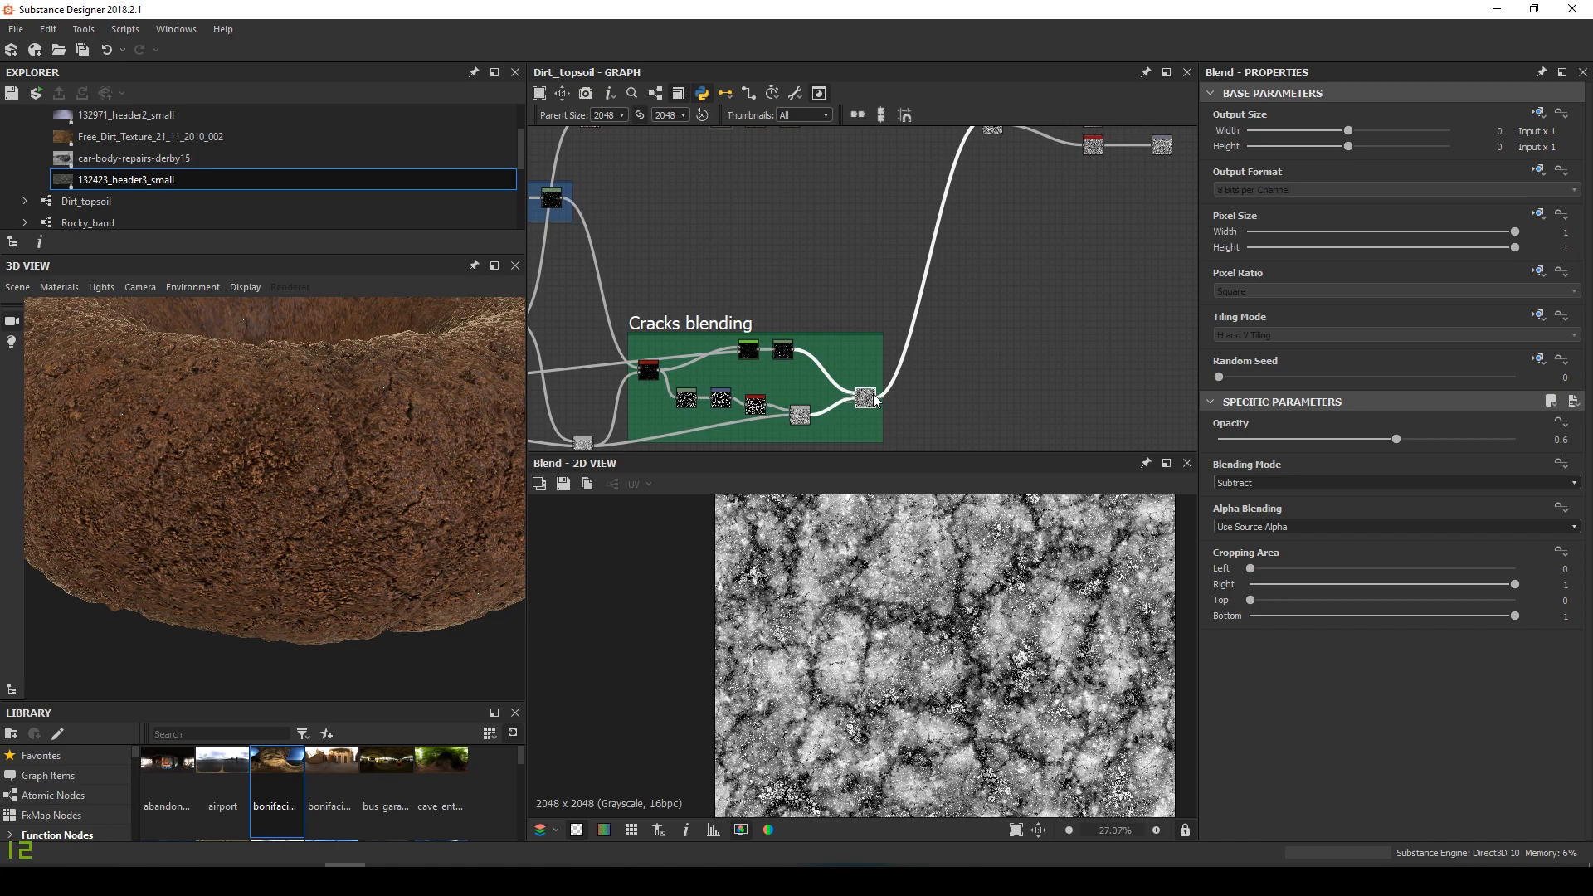
{"action": "left_click", "coordinate": [877, 399]}
{"action": "middle_click_drag", "start_coordinate": [890, 224], "coordinate": [835, 422]}
{"action": "scroll", "coordinate": [947, 243], "scroll_direction": "up", "scroll_amount": 2}
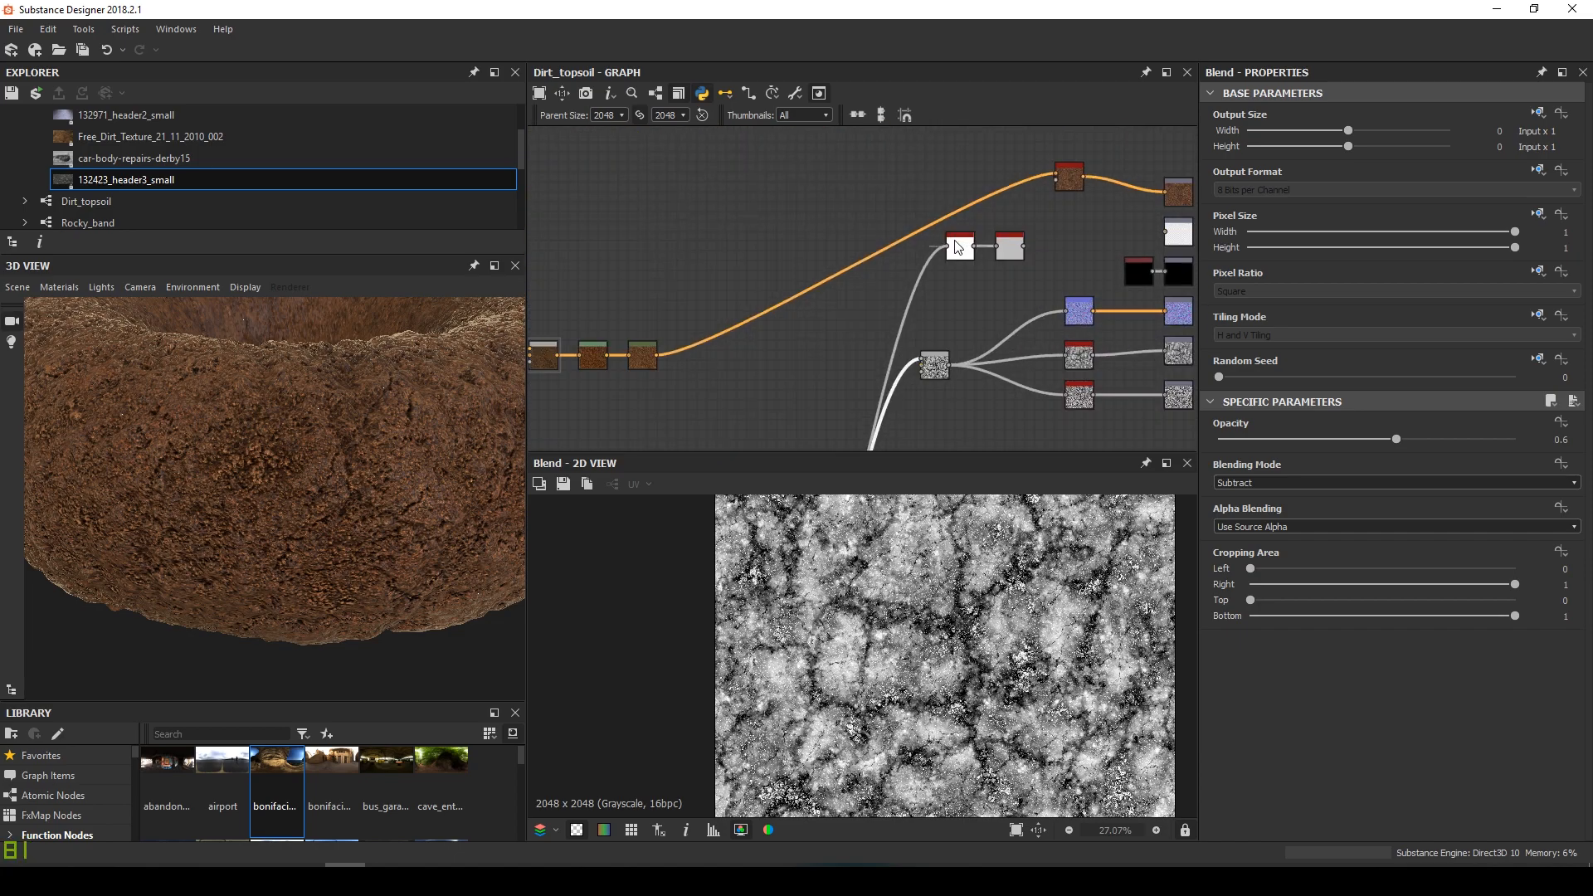
{"action": "double_click", "coordinate": [963, 252]}
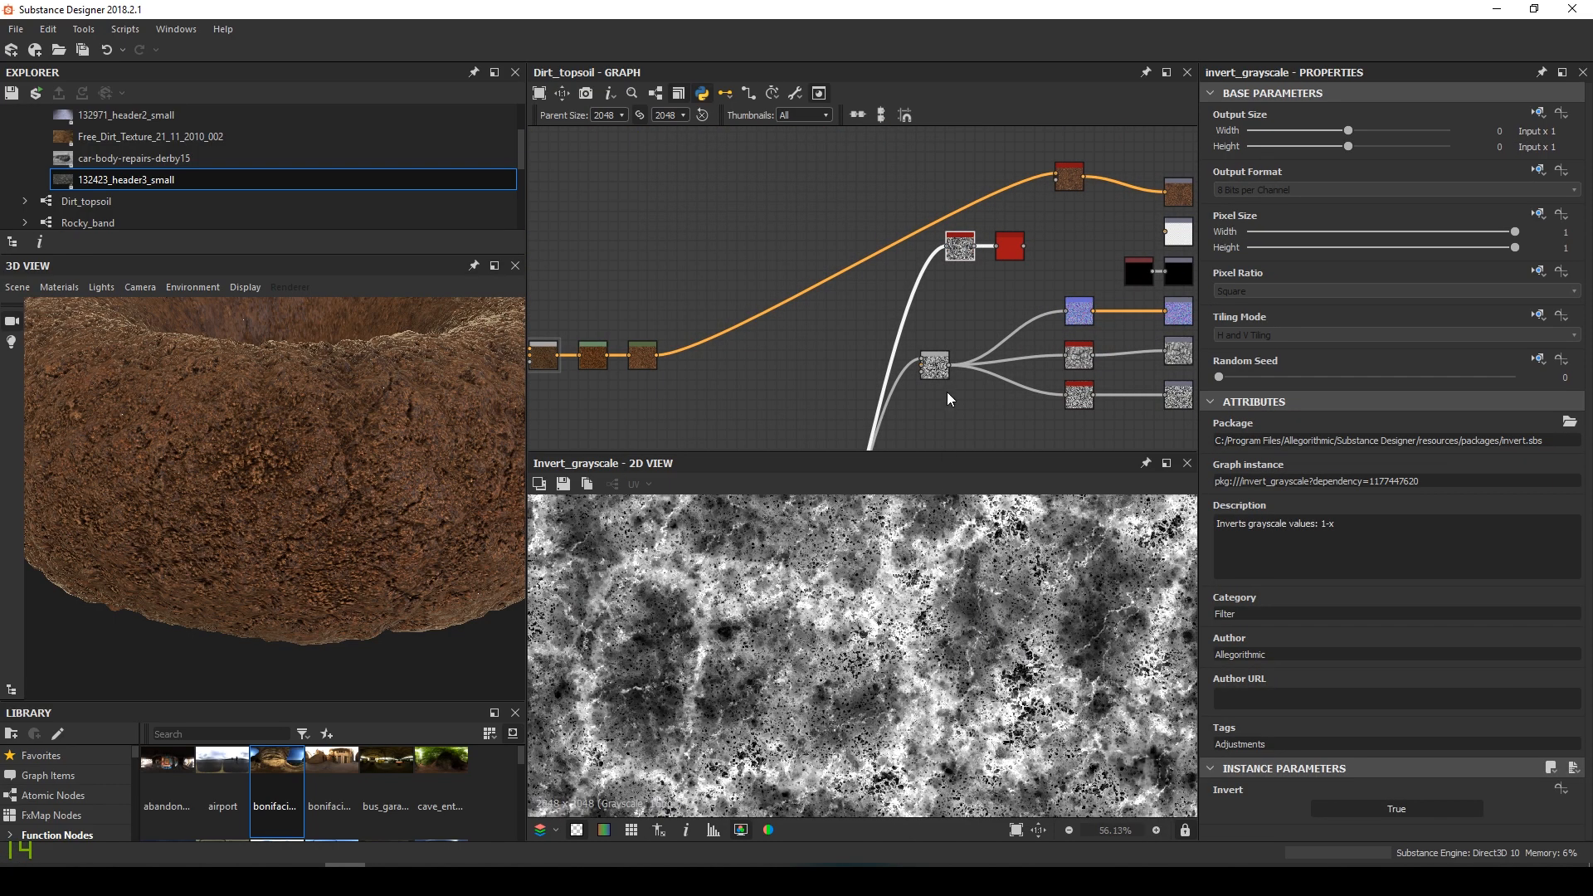
Preview the Histogram Range result and connect it to the roughness output
{"action": "middle_click_drag", "start_coordinate": [947, 418], "coordinate": [781, 289]}
{"action": "scroll", "coordinate": [880, 244], "scroll_direction": "up", "scroll_amount": 2}
{"action": "double_click", "coordinate": [877, 246]}
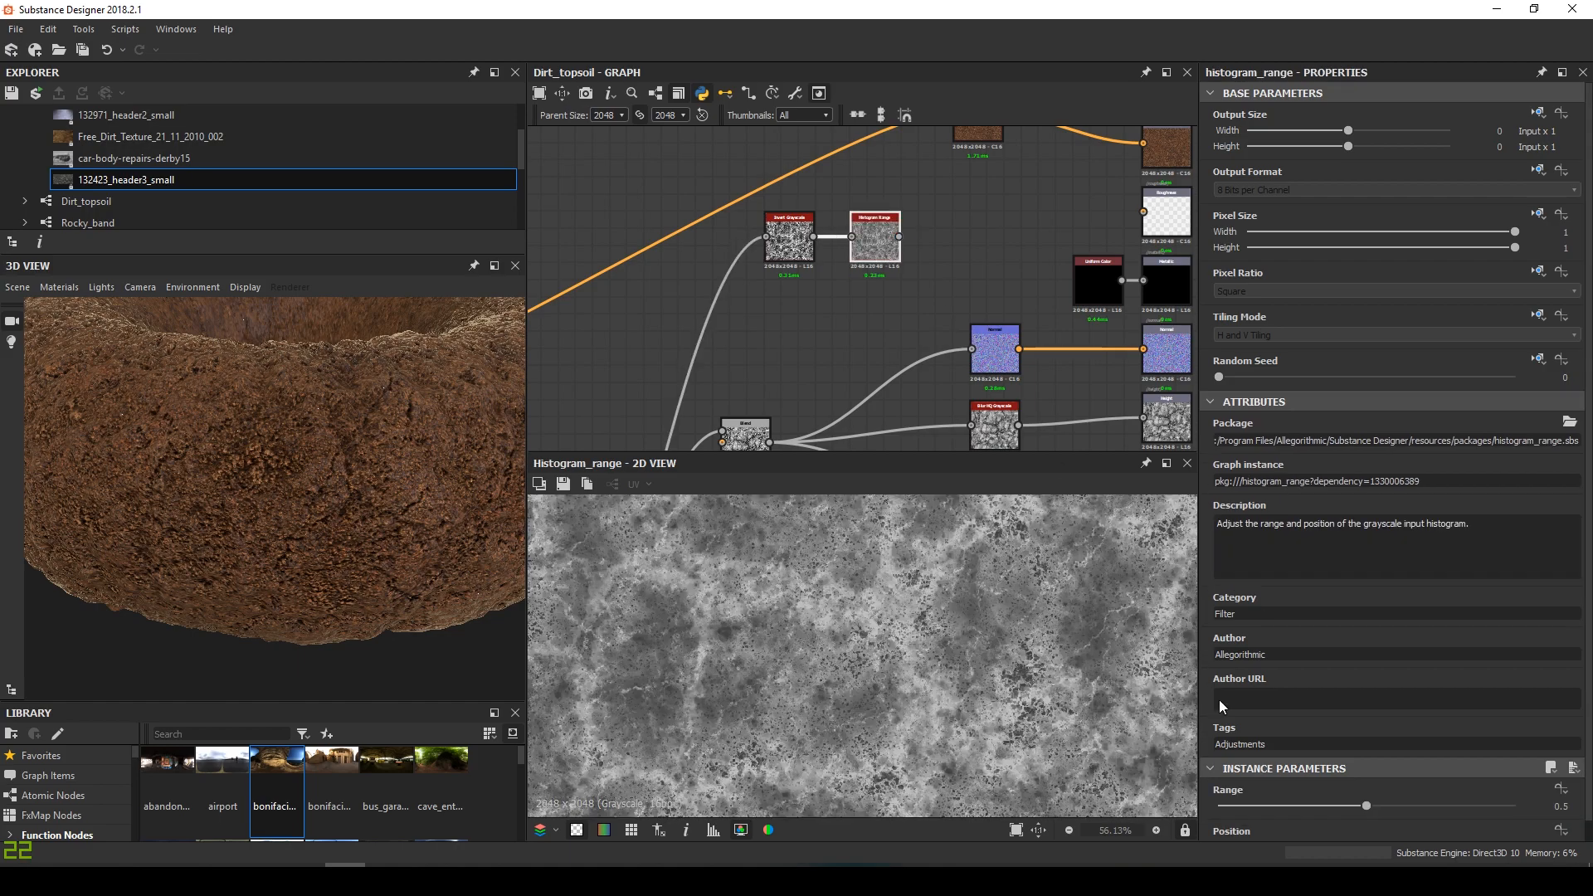
{"action": "scroll", "coordinate": [1281, 754], "scroll_direction": "down", "scroll_amount": 1}
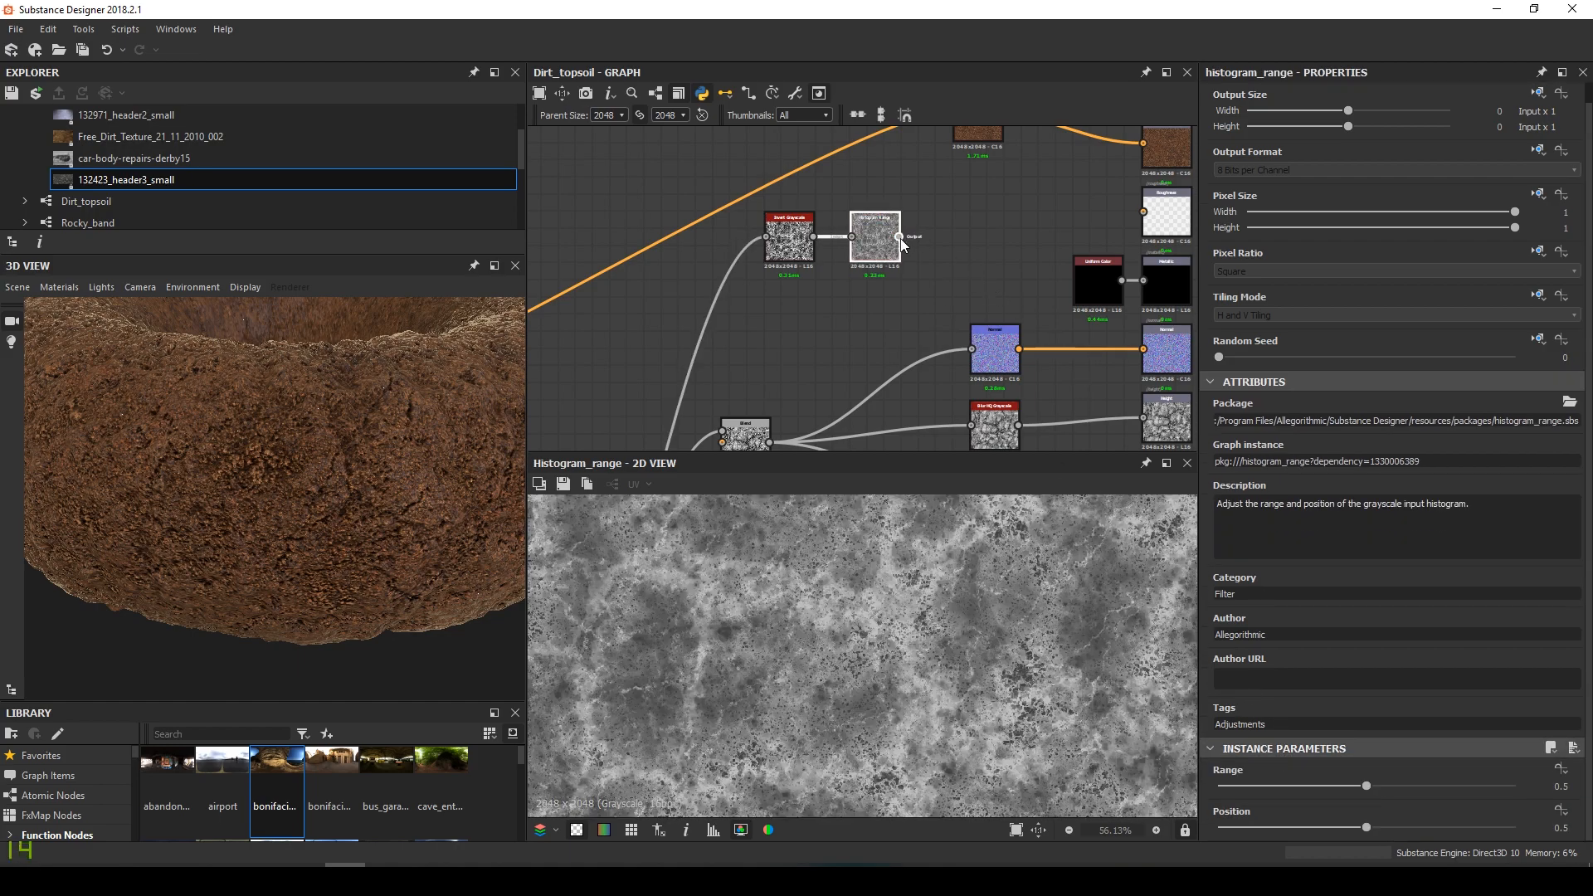
{"action": "left_click_drag", "start_coordinate": [1150, 221], "coordinate": [1150, 221]}
{"action": "scroll", "coordinate": [321, 433], "scroll_direction": "down", "scroll_amount": 3}
Check the roughness on the torus, then switch the preview mesh to a sphere
{"action": "left_click_drag", "start_coordinate": [321, 433], "coordinate": [320, 506]}
{"action": "scroll", "coordinate": [393, 473], "scroll_direction": "up", "scroll_amount": 3}
{"action": "scroll", "coordinate": [337, 475], "scroll_direction": "up", "scroll_amount": 4}
{"action": "scroll", "coordinate": [432, 481], "scroll_direction": "down", "scroll_amount": 4}
{"action": "scroll", "coordinate": [451, 471], "scroll_direction": "up", "scroll_amount": 5}
{"action": "scroll", "coordinate": [402, 478], "scroll_direction": "up", "scroll_amount": 3}
{"action": "scroll", "coordinate": [399, 481], "scroll_direction": "down", "scroll_amount": 2}
{"action": "left_click", "coordinate": [17, 287]}
{"action": "left_click", "coordinate": [117, 529]}
Narrow the Histogram Range to 0.27 at position 0.5
{"action": "scroll", "coordinate": [352, 520], "scroll_direction": "up", "scroll_amount": 4}
{"action": "scroll", "coordinate": [343, 519], "scroll_direction": "down", "scroll_amount": 3}
{"action": "left_click_drag", "start_coordinate": [1365, 786], "coordinate": [1304, 780]}
{"action": "scroll", "coordinate": [598, 585], "scroll_direction": "down", "scroll_amount": 3}
{"action": "scroll", "coordinate": [400, 534], "scroll_direction": "down", "scroll_amount": 1}
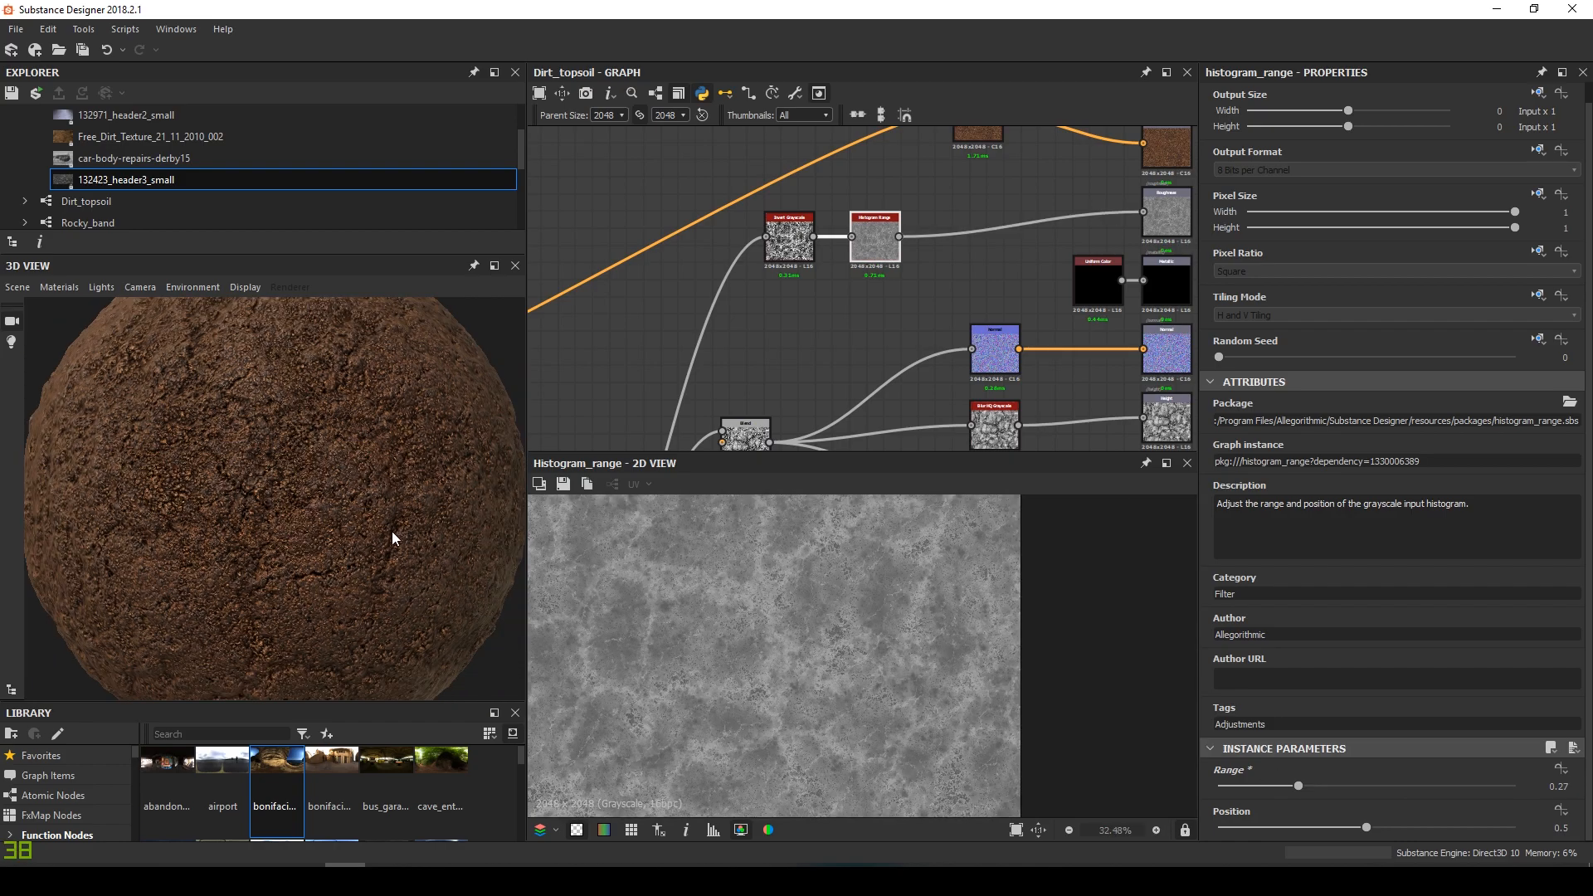
{"action": "scroll", "coordinate": [464, 584], "scroll_direction": "up", "scroll_amount": 2}
{"action": "scroll", "coordinate": [415, 551], "scroll_direction": "down", "scroll_amount": 4}
{"action": "left_click_drag", "start_coordinate": [371, 520], "coordinate": [302, 515]}
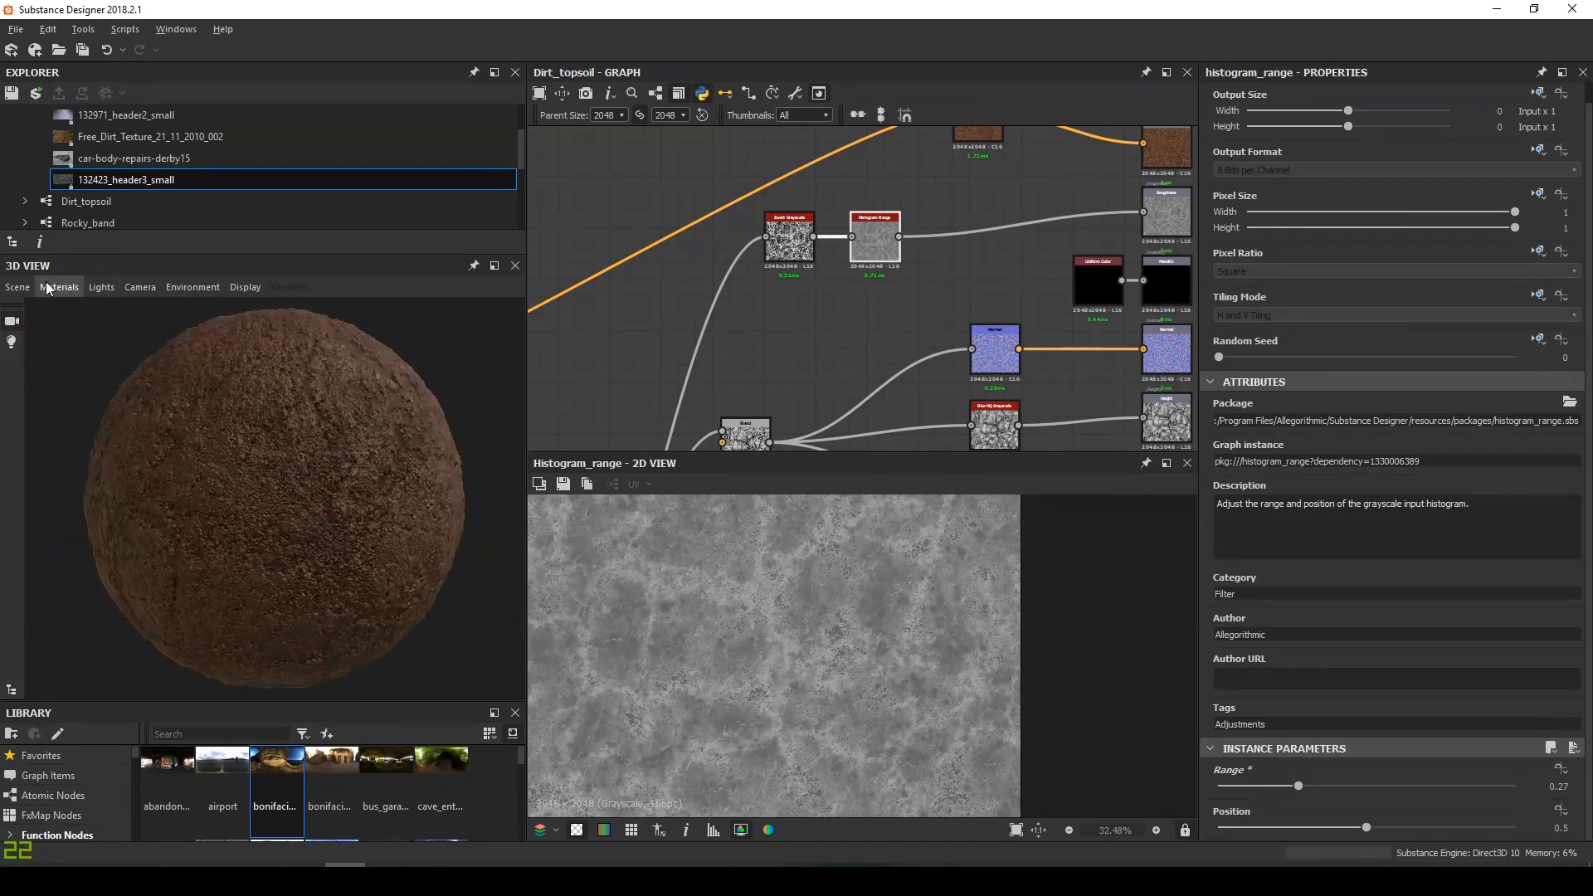
Preview the dirt material on a rounded cube and orbit to inspect its faces
{"action": "left_click", "coordinate": [20, 287]}
{"action": "left_click", "coordinate": [90, 491]}
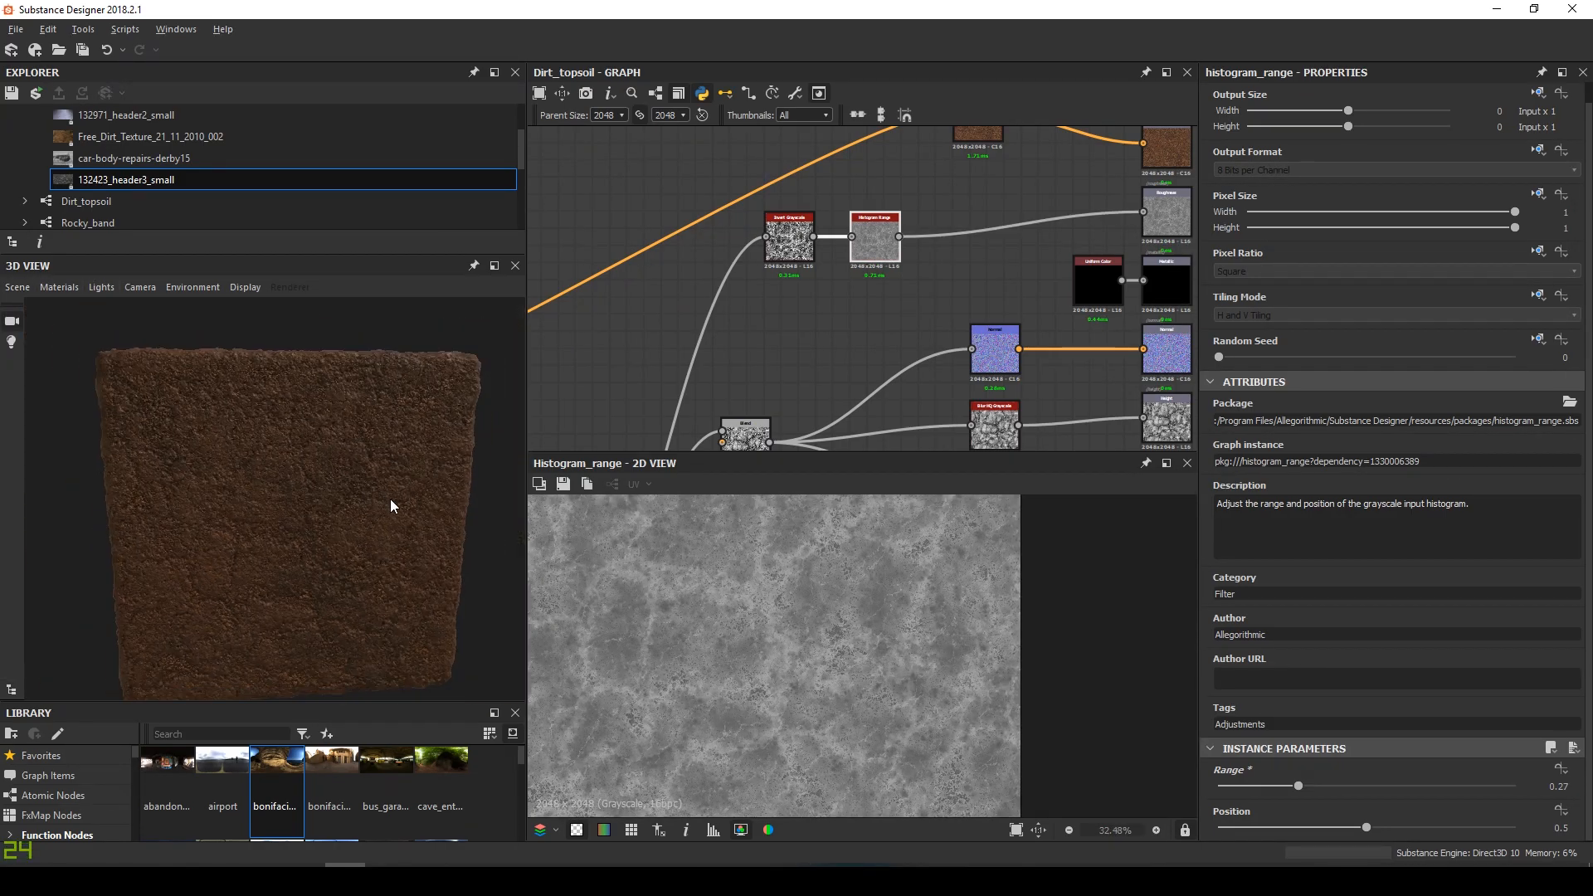
{"action": "left_click_drag", "start_coordinate": [386, 495], "coordinate": [204, 528]}
{"action": "scroll", "coordinate": [287, 479], "scroll_direction": "up", "scroll_amount": 3}
{"action": "left_click_drag", "start_coordinate": [287, 476], "coordinate": [320, 531]}
Nudge the Levels node's midtone handle slightly left to brighten the dirt
{"action": "scroll", "coordinate": [675, 312], "scroll_direction": "down", "scroll_amount": 4}
{"action": "scroll", "coordinate": [985, 316], "scroll_direction": "up", "scroll_amount": 6}
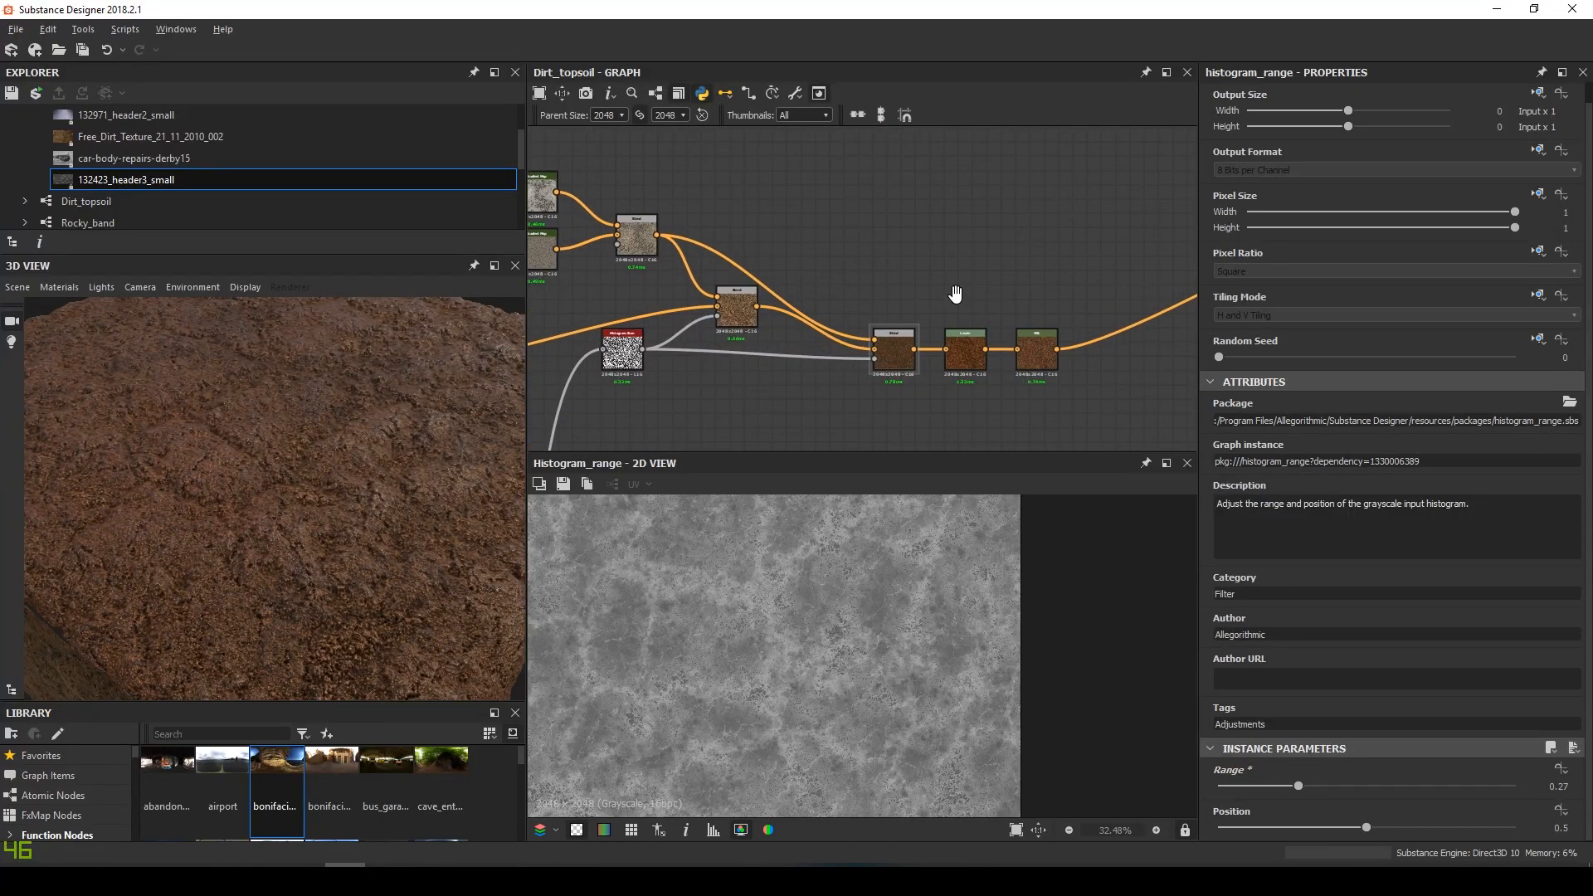
{"action": "left_click", "coordinate": [873, 346]}
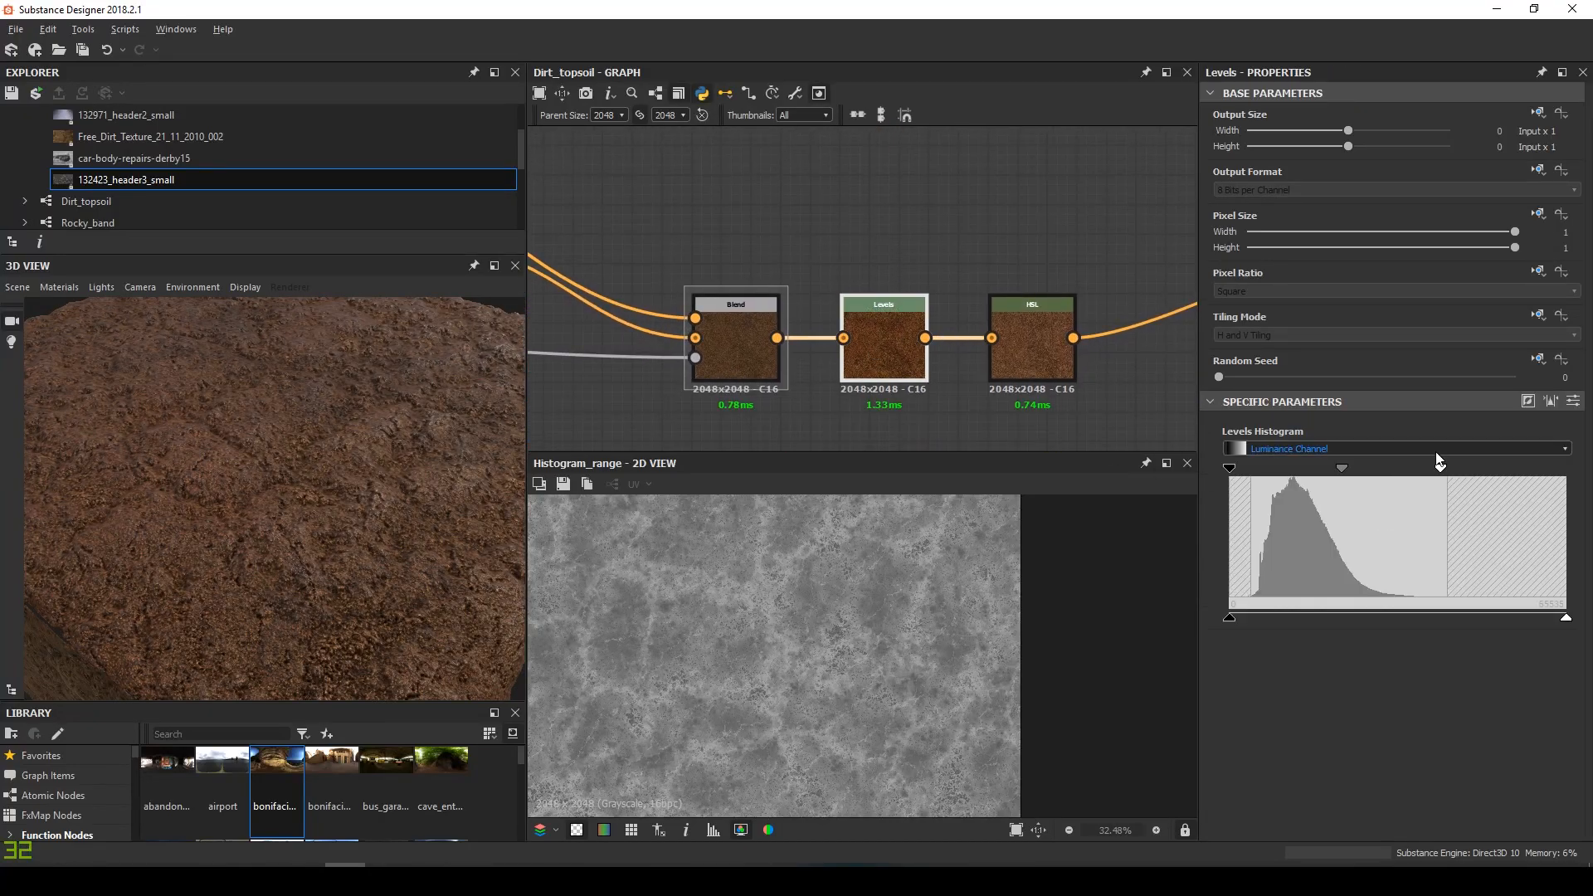
{"action": "left_click_drag", "start_coordinate": [1342, 469], "coordinate": [1339, 471]}
{"action": "left_click_drag", "start_coordinate": [408, 535], "coordinate": [452, 491]}
{"action": "scroll", "coordinate": [395, 546], "scroll_direction": "down", "scroll_amount": 3}
{"action": "scroll", "coordinate": [381, 530], "scroll_direction": "up", "scroll_amount": 3}
Pull in the Levels highlights to brighten the dirt further
{"action": "left_click_drag", "start_coordinate": [1442, 470], "coordinate": [1412, 473]}
{"action": "left_click_drag", "start_coordinate": [63, 423], "coordinate": [328, 539]}
{"action": "left_click_drag", "start_coordinate": [1330, 470], "coordinate": [1324, 471]}
Bring the Cracks blending frame into view and open its Subtract Blend node
{"action": "scroll", "coordinate": [759, 291], "scroll_direction": "down", "scroll_amount": 6}
{"action": "middle_click_drag", "start_coordinate": [739, 324], "coordinate": [796, 137]}
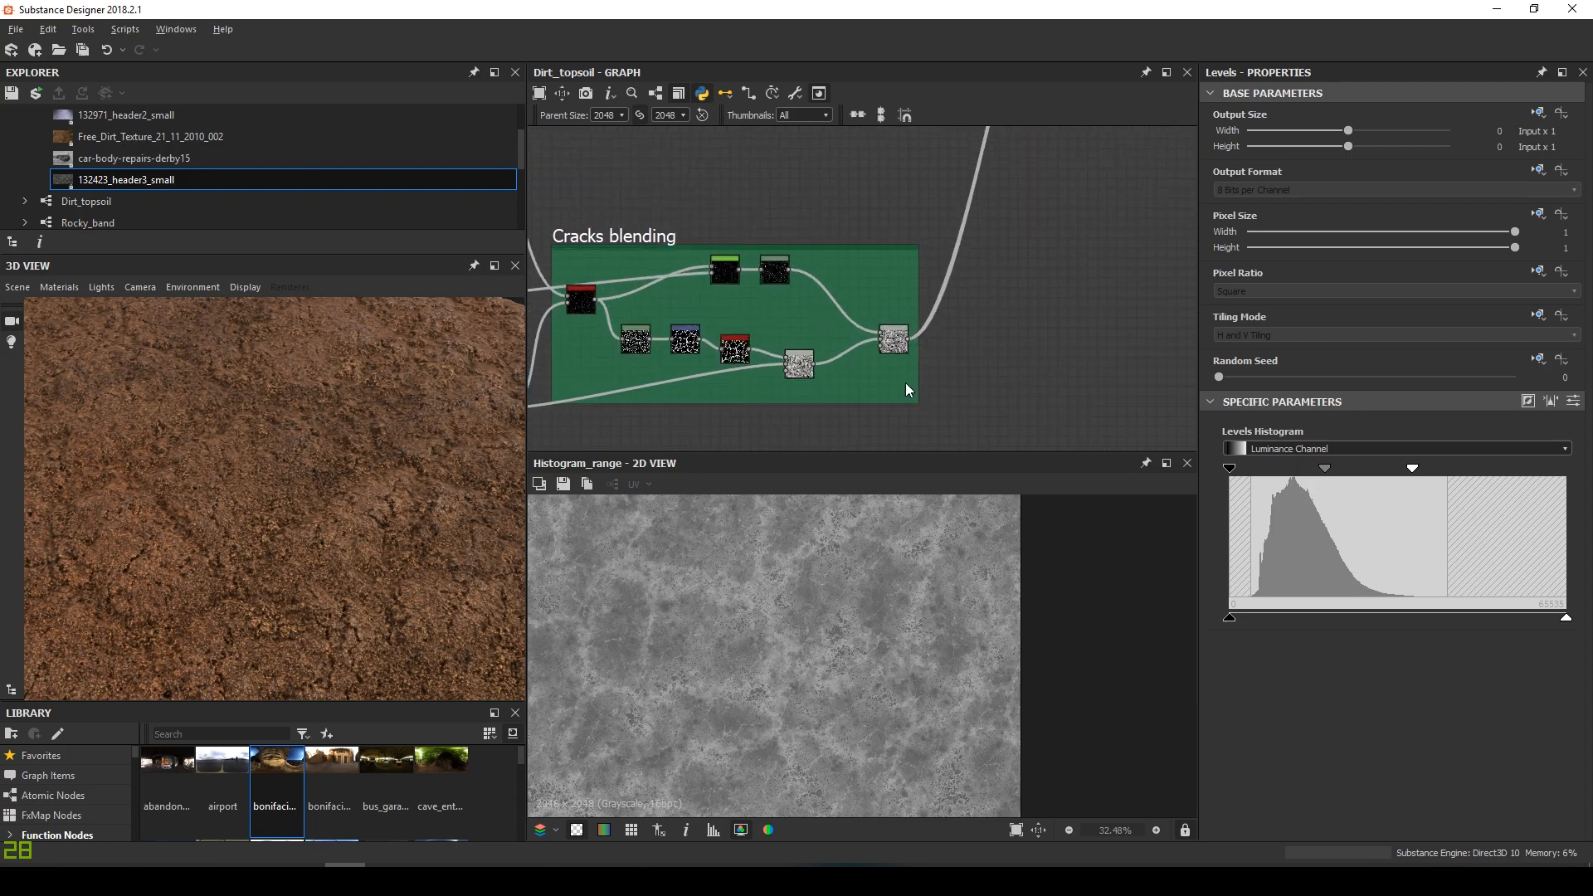
{"action": "scroll", "coordinate": [906, 386], "scroll_direction": "up", "scroll_amount": 1}
{"action": "middle_click_drag", "start_coordinate": [814, 332], "coordinate": [913, 302]}
{"action": "scroll", "coordinate": [743, 322], "scroll_direction": "up", "scroll_amount": 2}
{"action": "mouse_move", "coordinate": [843, 340]}
{"action": "middle_mouse_down"}
{"action": "mouse_move", "coordinate": [915, 354]}
{"action": "mouse_move", "coordinate": [859, 318]}
{"action": "middle_mouse_up"}
{"action": "scroll", "coordinate": [948, 341], "scroll_direction": "down", "scroll_amount": 4}
{"action": "double_click", "coordinate": [1018, 336]}
{"action": "scroll", "coordinate": [301, 489], "scroll_direction": "down", "scroll_amount": 4}
{"action": "mouse_move", "coordinate": [301, 489]}
{"action": "left_mouse_down"}
{"action": "mouse_move", "coordinate": [336, 486]}
{"action": "mouse_move", "coordinate": [305, 491]}
{"action": "left_mouse_up"}
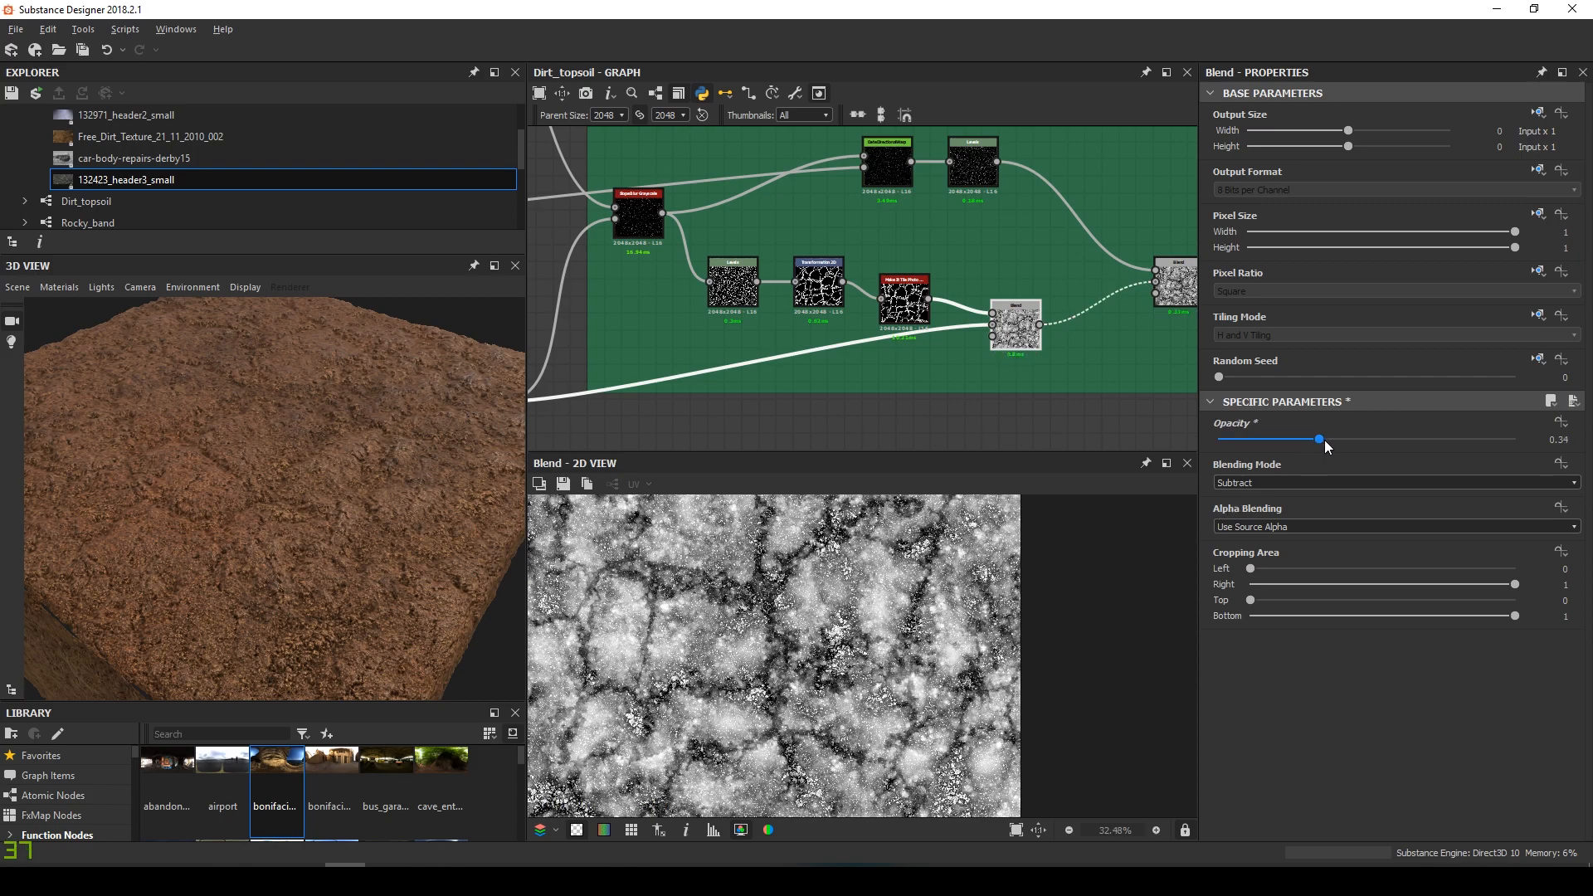
Set the crack Blend opacity to 0.55
{"action": "mouse_move", "coordinate": [1352, 440]}
{"action": "left_mouse_down"}
{"action": "mouse_move", "coordinate": [1307, 440]}
{"action": "mouse_move", "coordinate": [1360, 453]}
{"action": "mouse_move", "coordinate": [1334, 447]}
{"action": "left_mouse_up"}
{"action": "left_click", "coordinate": [1574, 438]}
{"action": "type", "text": "0.55"}
{"action": "key", "text": "Return"}
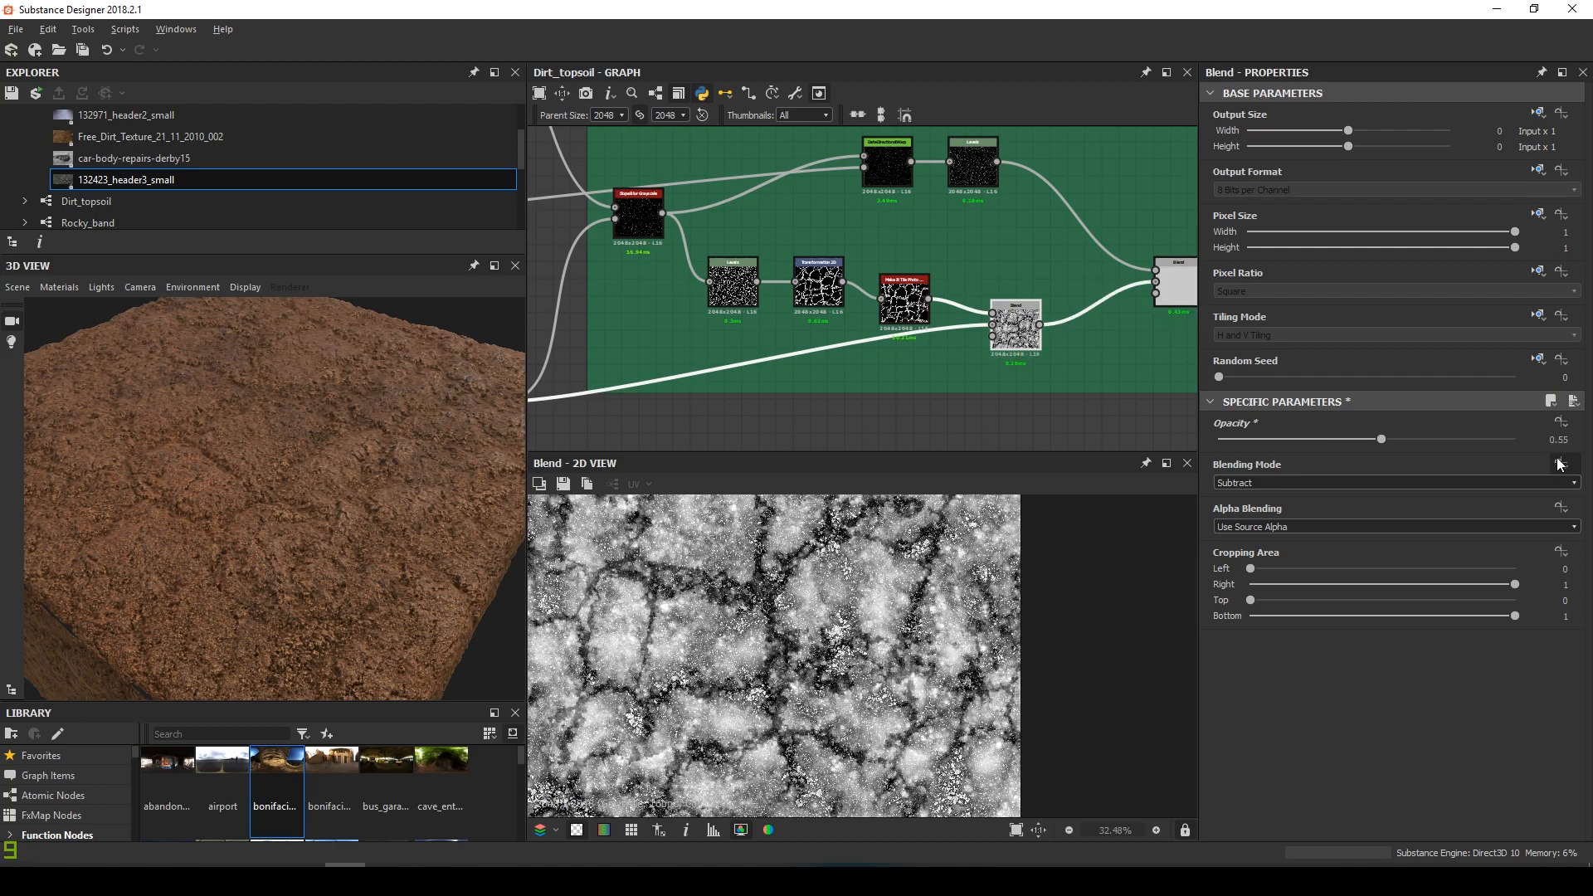
Scale the crack pattern up 2x in the Transformation 2D node
{"action": "scroll", "coordinate": [378, 551], "scroll_direction": "up", "scroll_amount": 4}
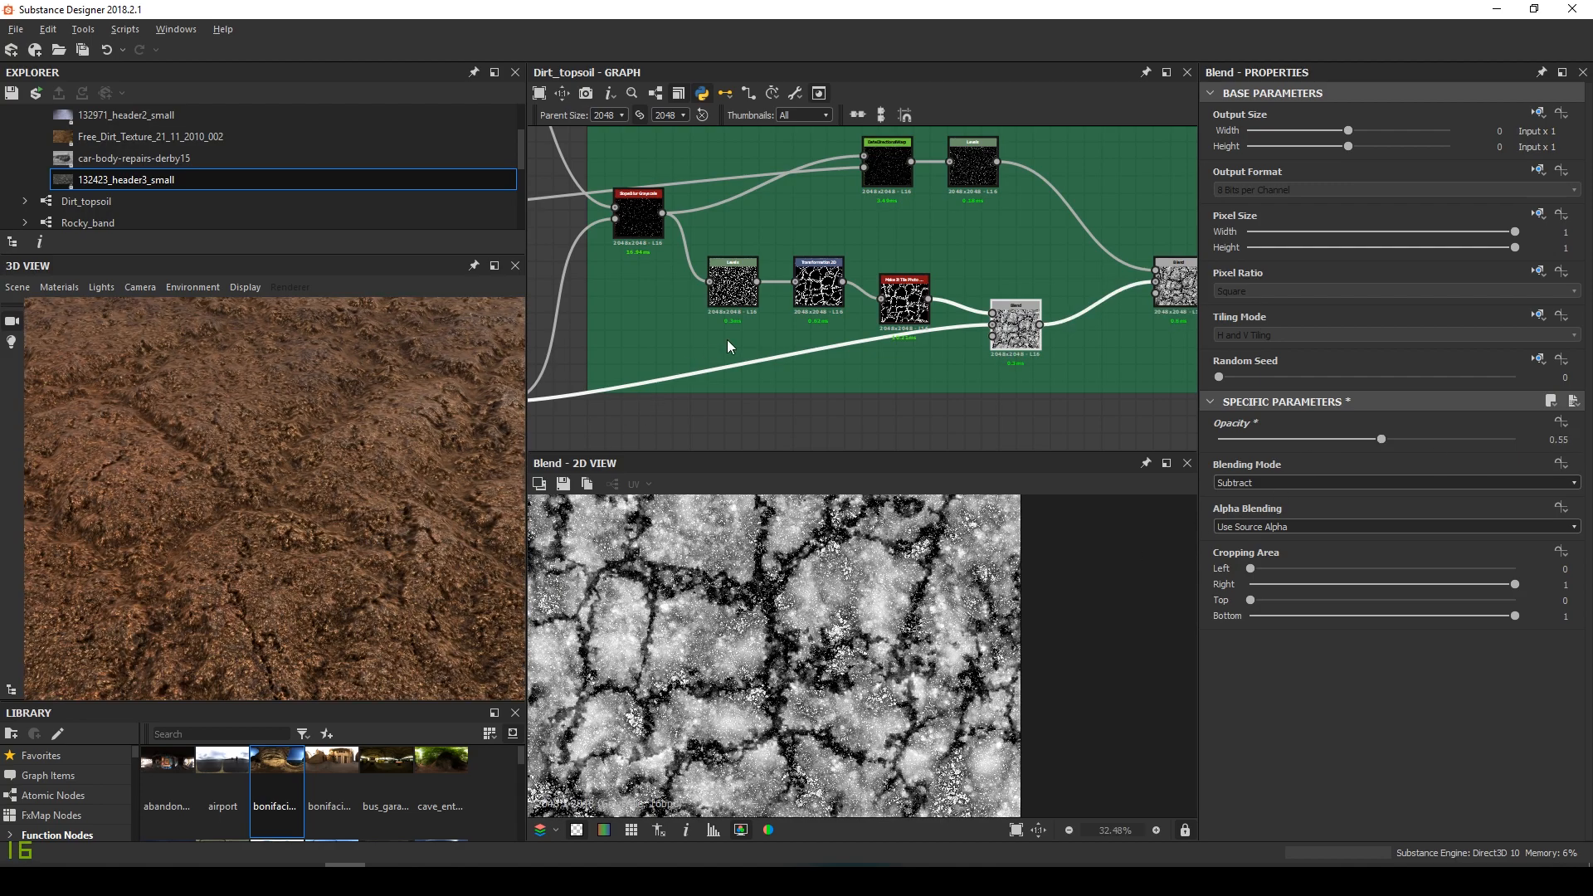
{"action": "left_click", "coordinate": [813, 284]}
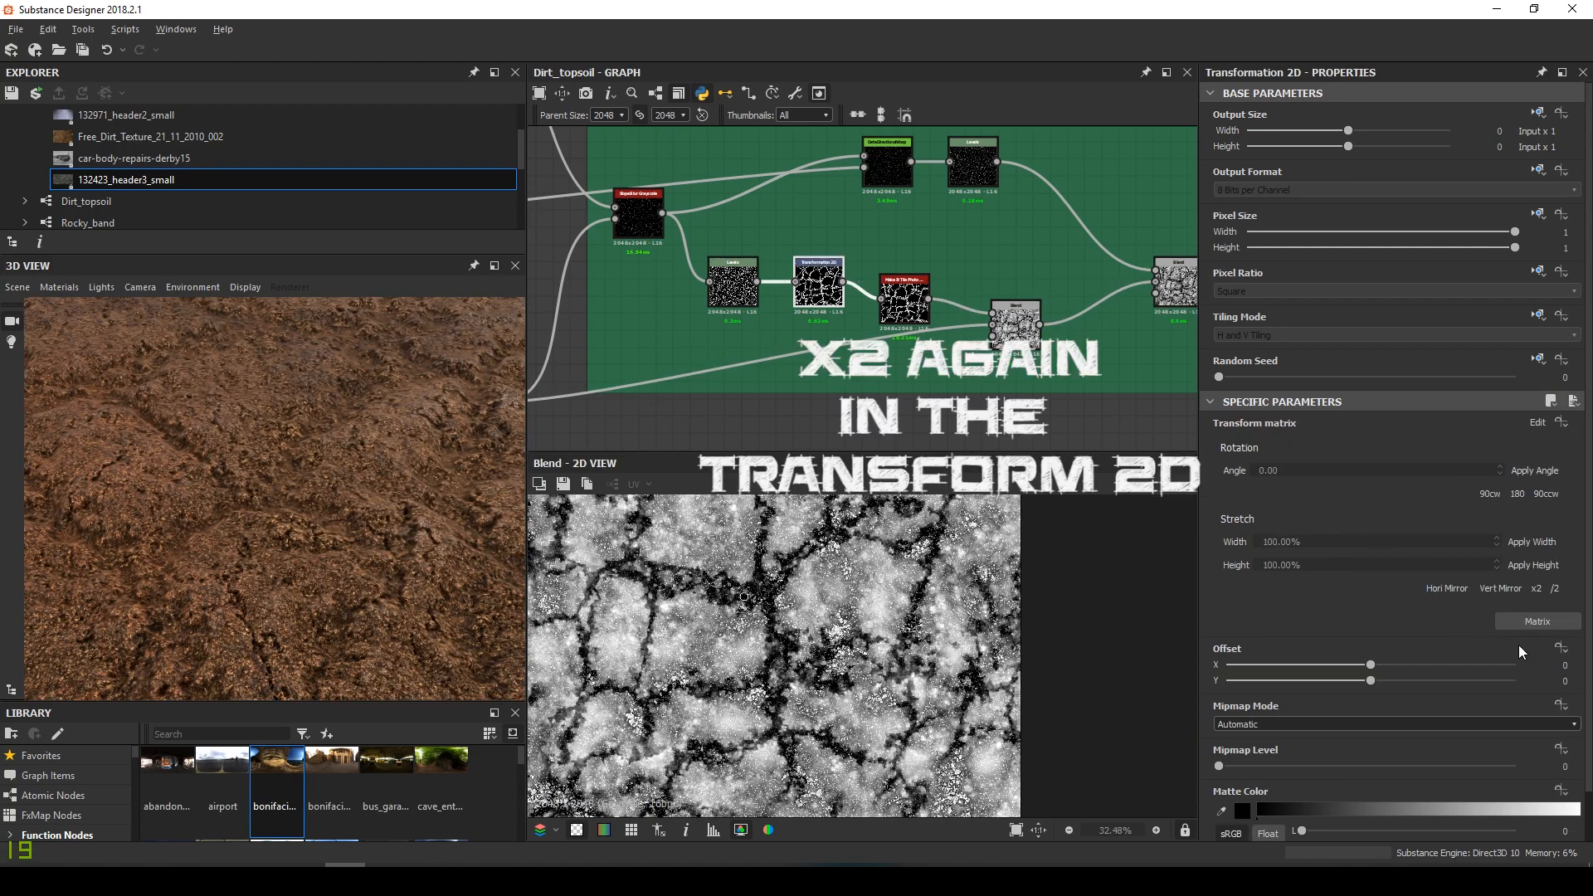
{"action": "left_click", "coordinate": [1536, 589]}
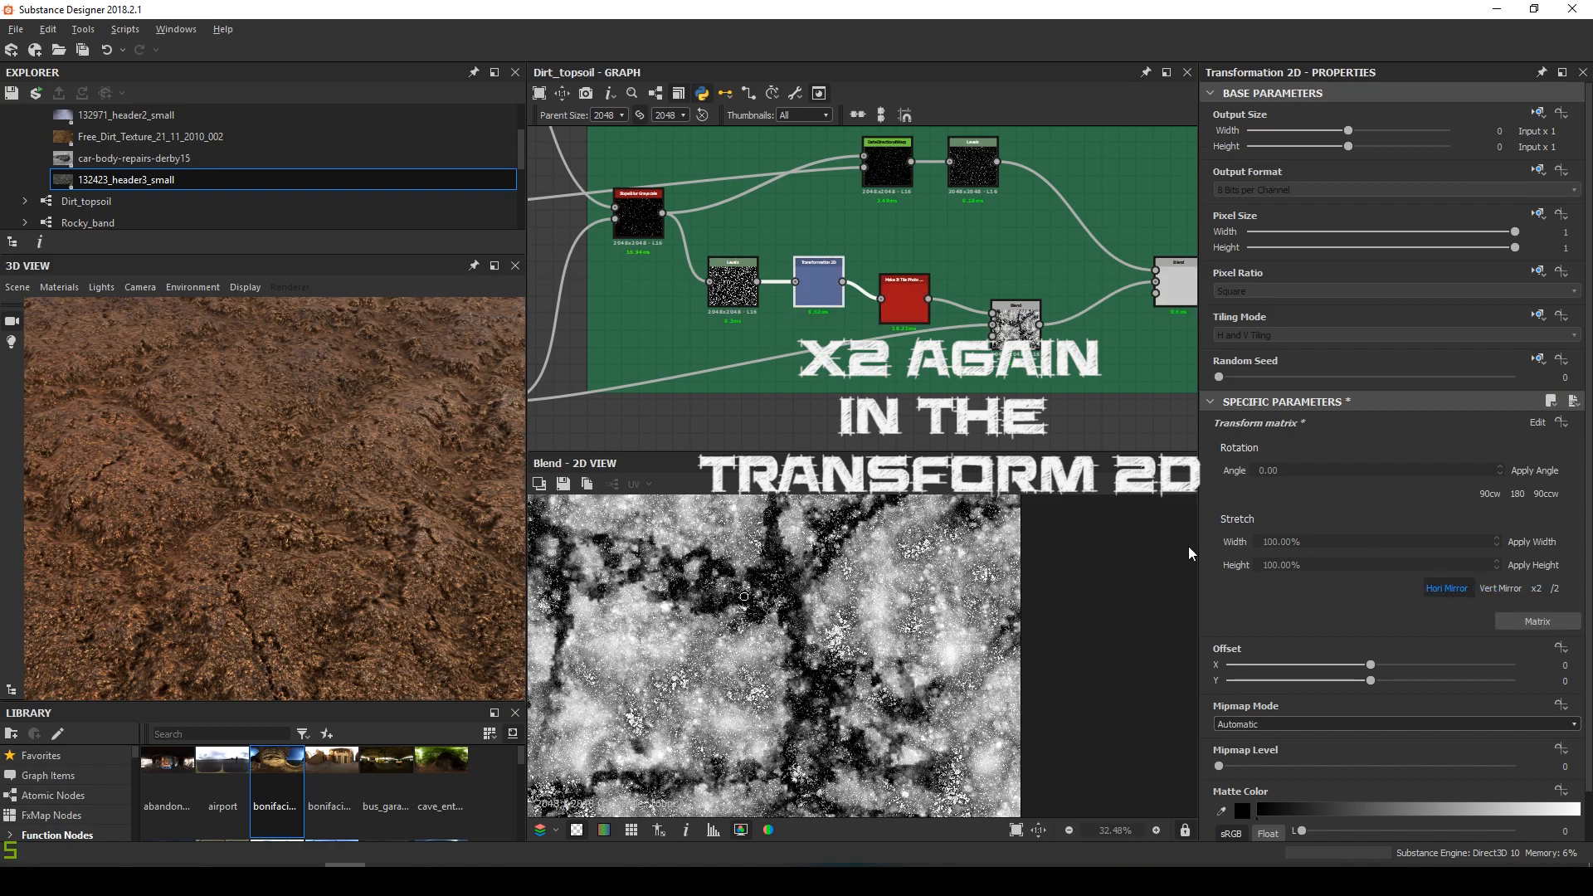
{"action": "scroll", "coordinate": [317, 545], "scroll_direction": "down", "scroll_amount": 4}
{"action": "left_click_drag", "start_coordinate": [322, 545], "coordinate": [452, 585]}
Lower the HSL saturation to 0.44
{"action": "scroll", "coordinate": [917, 303], "scroll_direction": "down", "scroll_amount": 5}
{"action": "middle_click_drag", "start_coordinate": [954, 269], "coordinate": [789, 423]}
{"action": "scroll", "coordinate": [859, 215], "scroll_direction": "up", "scroll_amount": 4}
{"action": "middle_click_drag", "start_coordinate": [859, 215], "coordinate": [918, 318]}
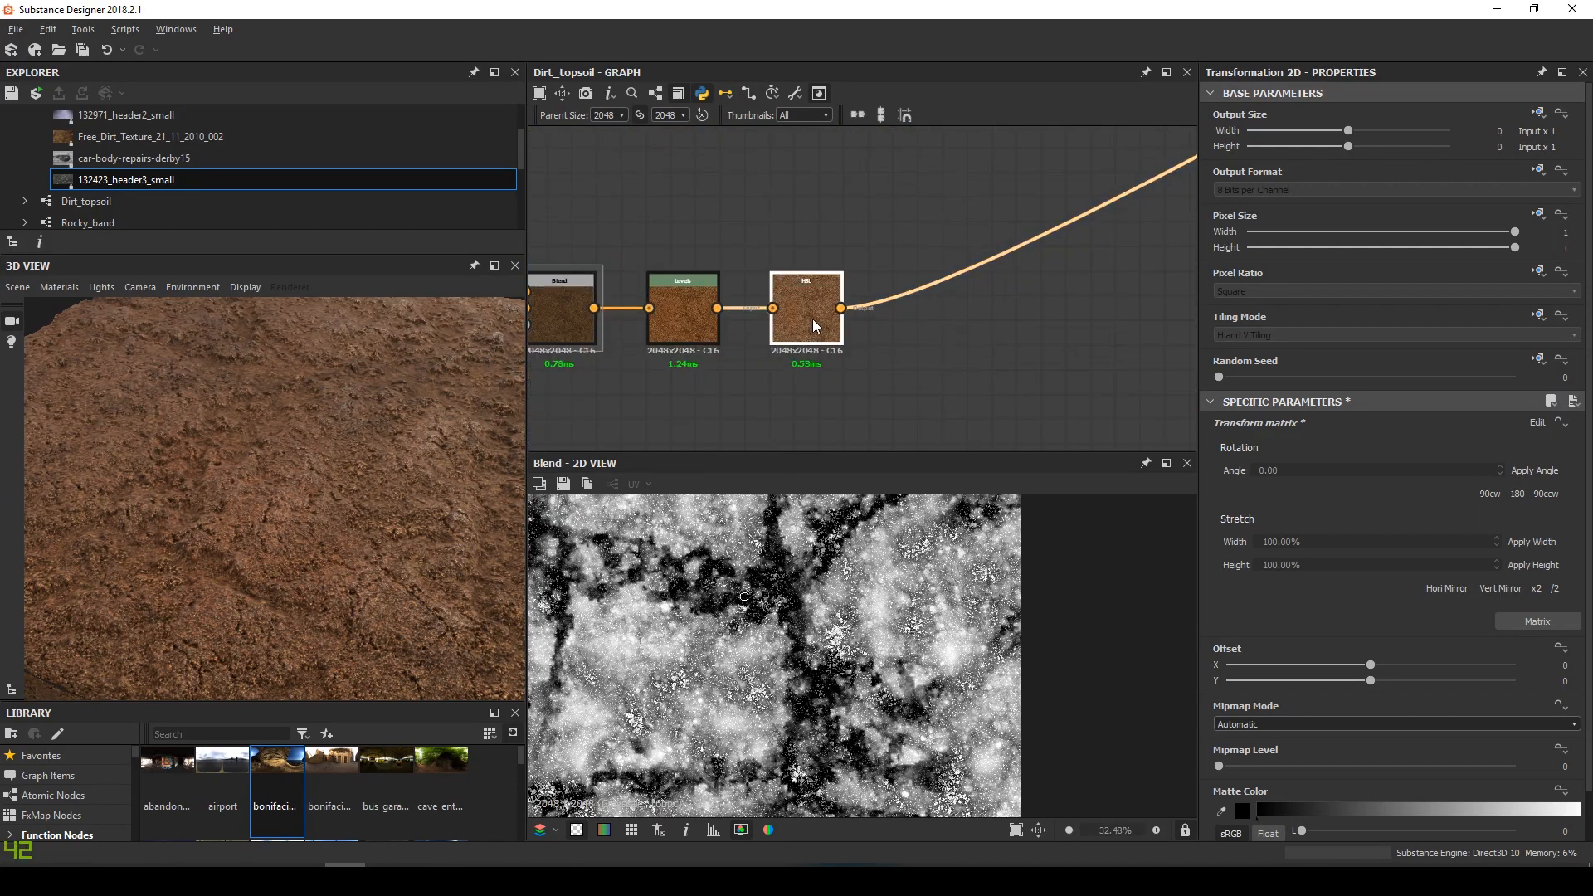
{"action": "double_click", "coordinate": [813, 325]}
{"action": "mouse_move", "coordinate": [1366, 481]}
{"action": "left_mouse_down"}
{"action": "mouse_move", "coordinate": [1345, 481]}
{"action": "mouse_move", "coordinate": [1362, 479]}
{"action": "left_mouse_up"}
Adjust the Levels white point and fine-tune the midtones
{"action": "left_click_drag", "start_coordinate": [156, 492], "coordinate": [306, 527]}
{"action": "double_click", "coordinate": [683, 315]}
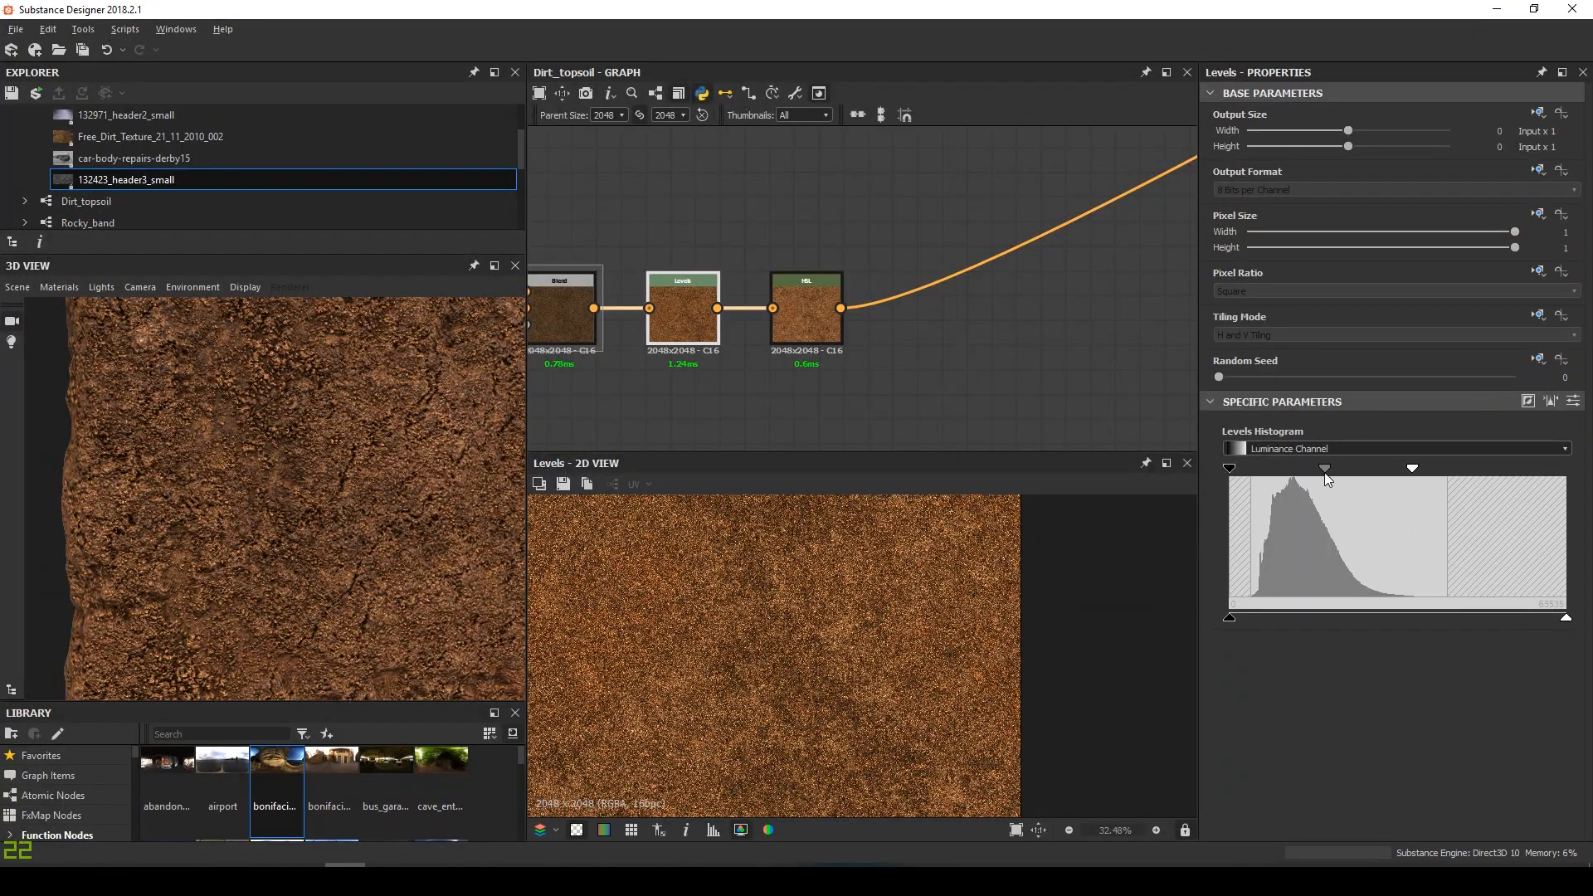
{"action": "left_click_drag", "start_coordinate": [1421, 469], "coordinate": [1418, 471]}
{"action": "left_click_drag", "start_coordinate": [373, 448], "coordinate": [300, 498]}
{"action": "left_click_drag", "start_coordinate": [1330, 469], "coordinate": [1327, 471]}
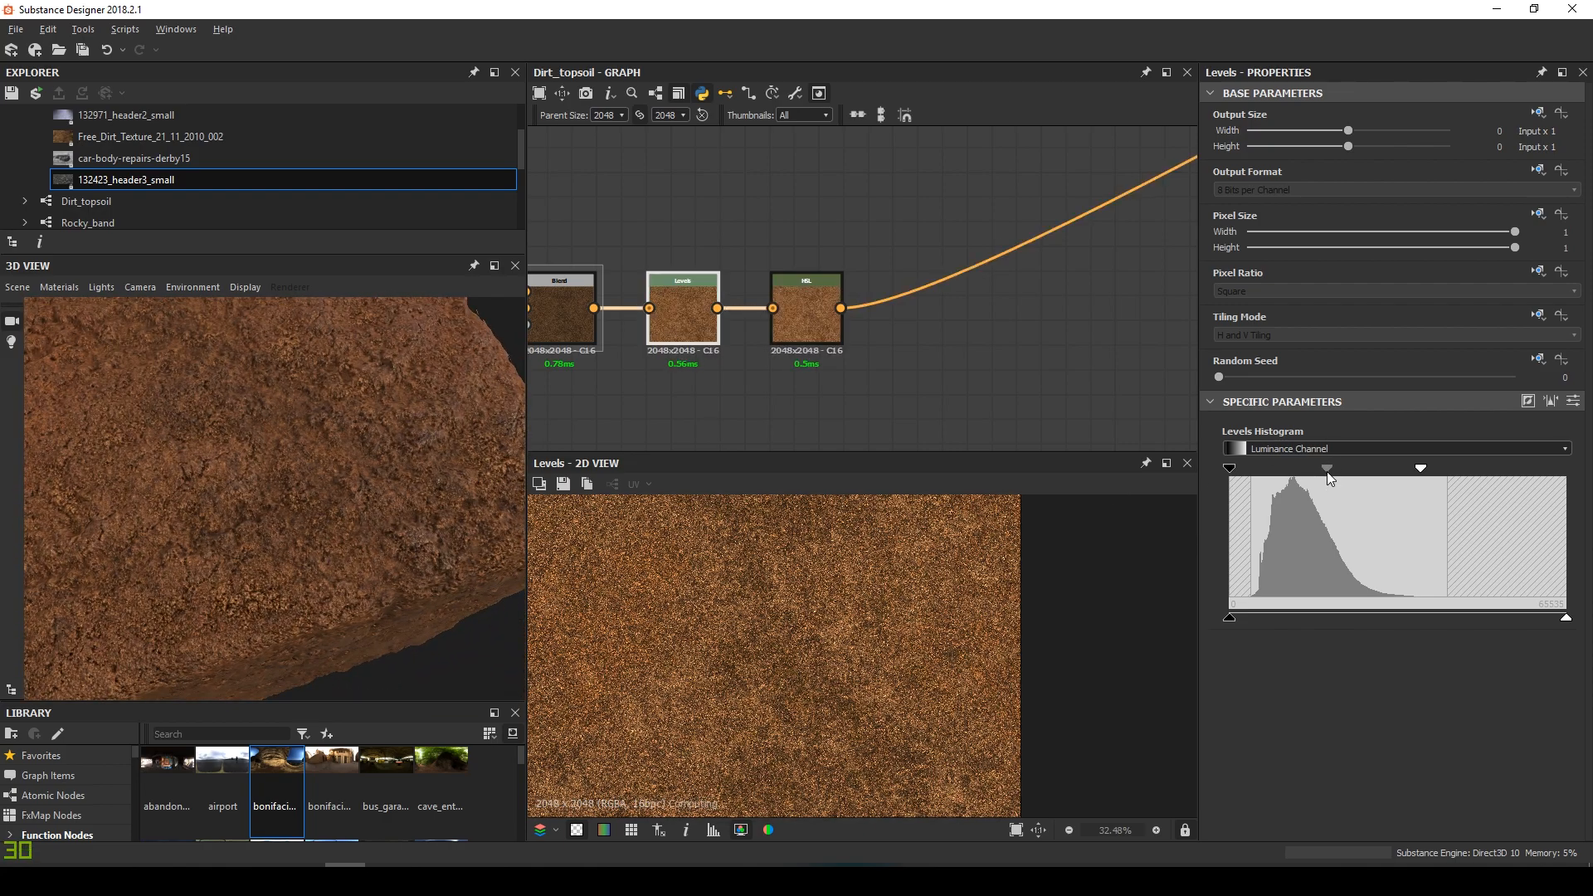
{"action": "left_click_drag", "start_coordinate": [431, 473], "coordinate": [330, 550]}
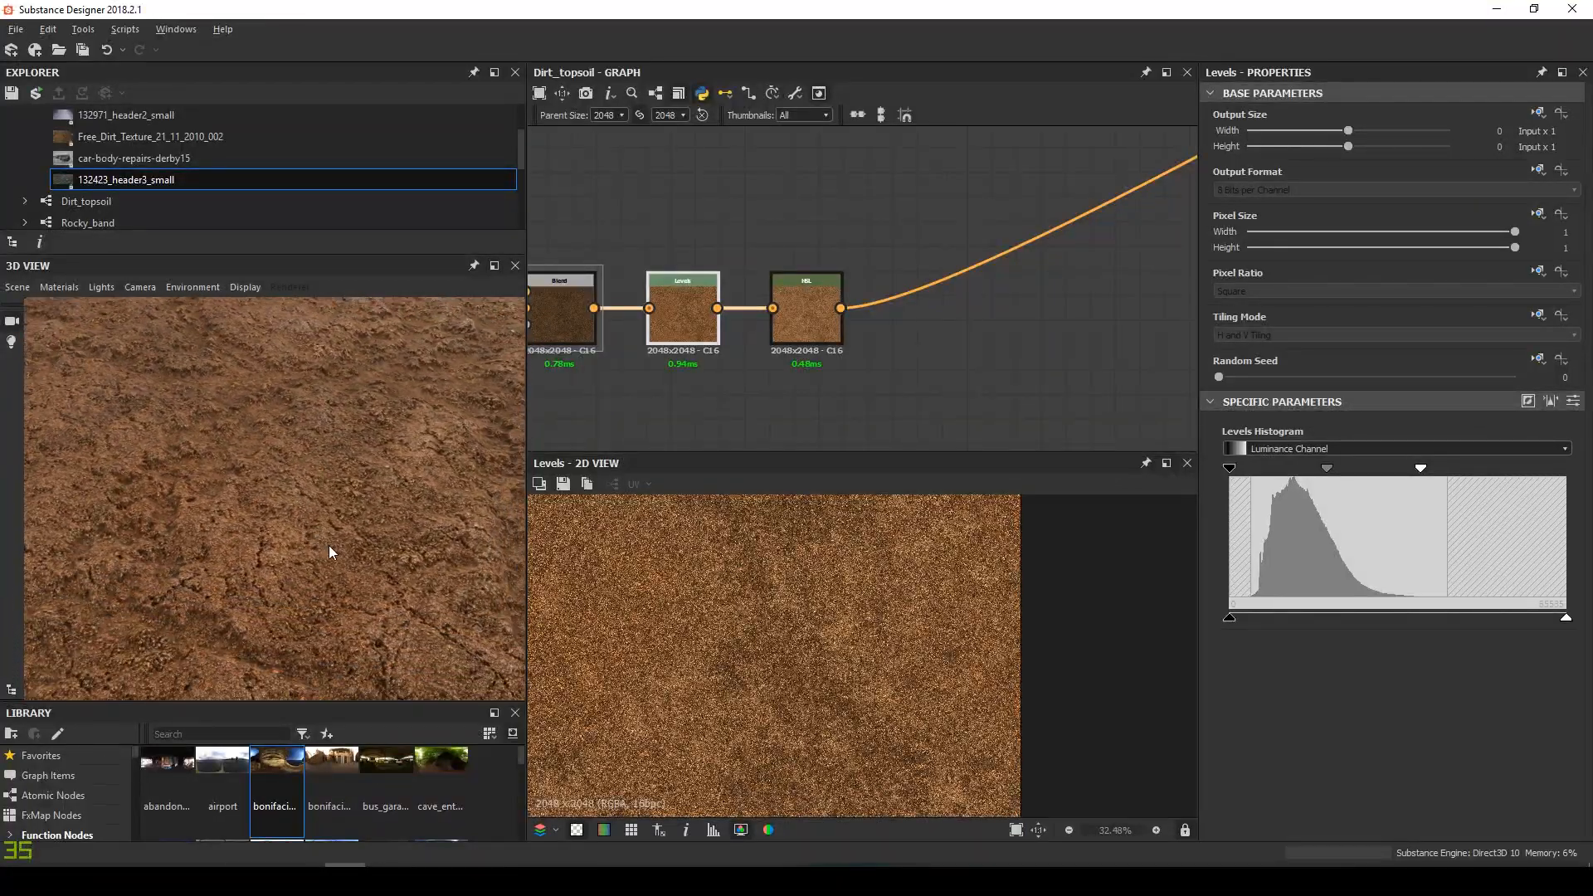
{"action": "left_click_drag", "start_coordinate": [1330, 471], "coordinate": [1332, 471]}
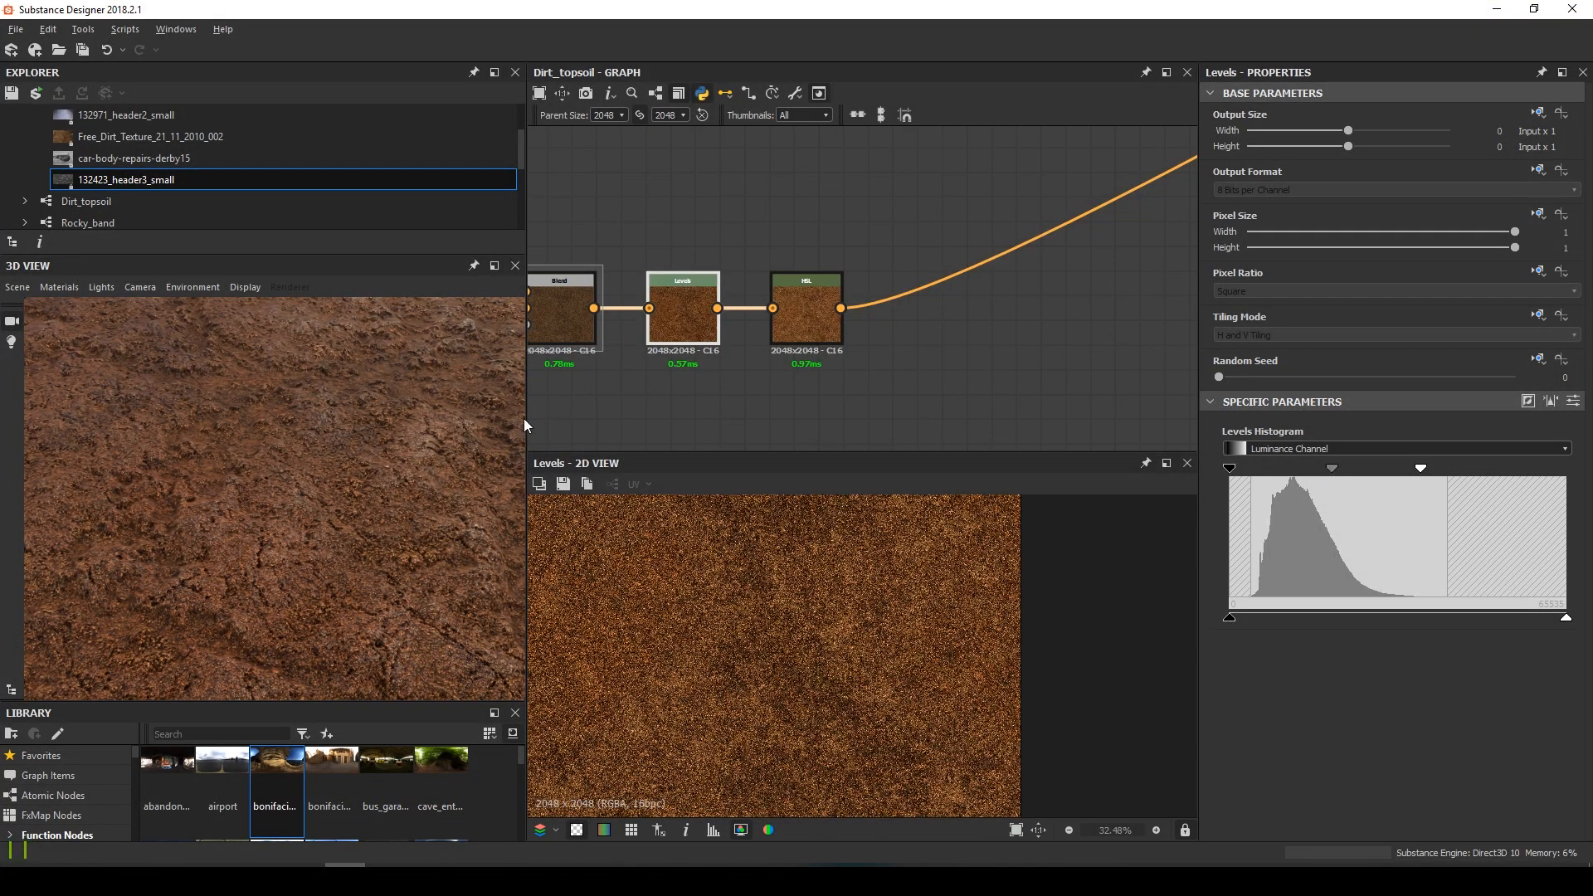
Raise the HSL lightness to 0.56
{"action": "scroll", "coordinate": [366, 511], "scroll_direction": "down", "scroll_amount": 5}
{"action": "scroll", "coordinate": [324, 512], "scroll_direction": "up", "scroll_amount": 4}
{"action": "left_click", "coordinate": [814, 313]}
{"action": "left_click_drag", "start_coordinate": [1372, 523], "coordinate": [1351, 483]}
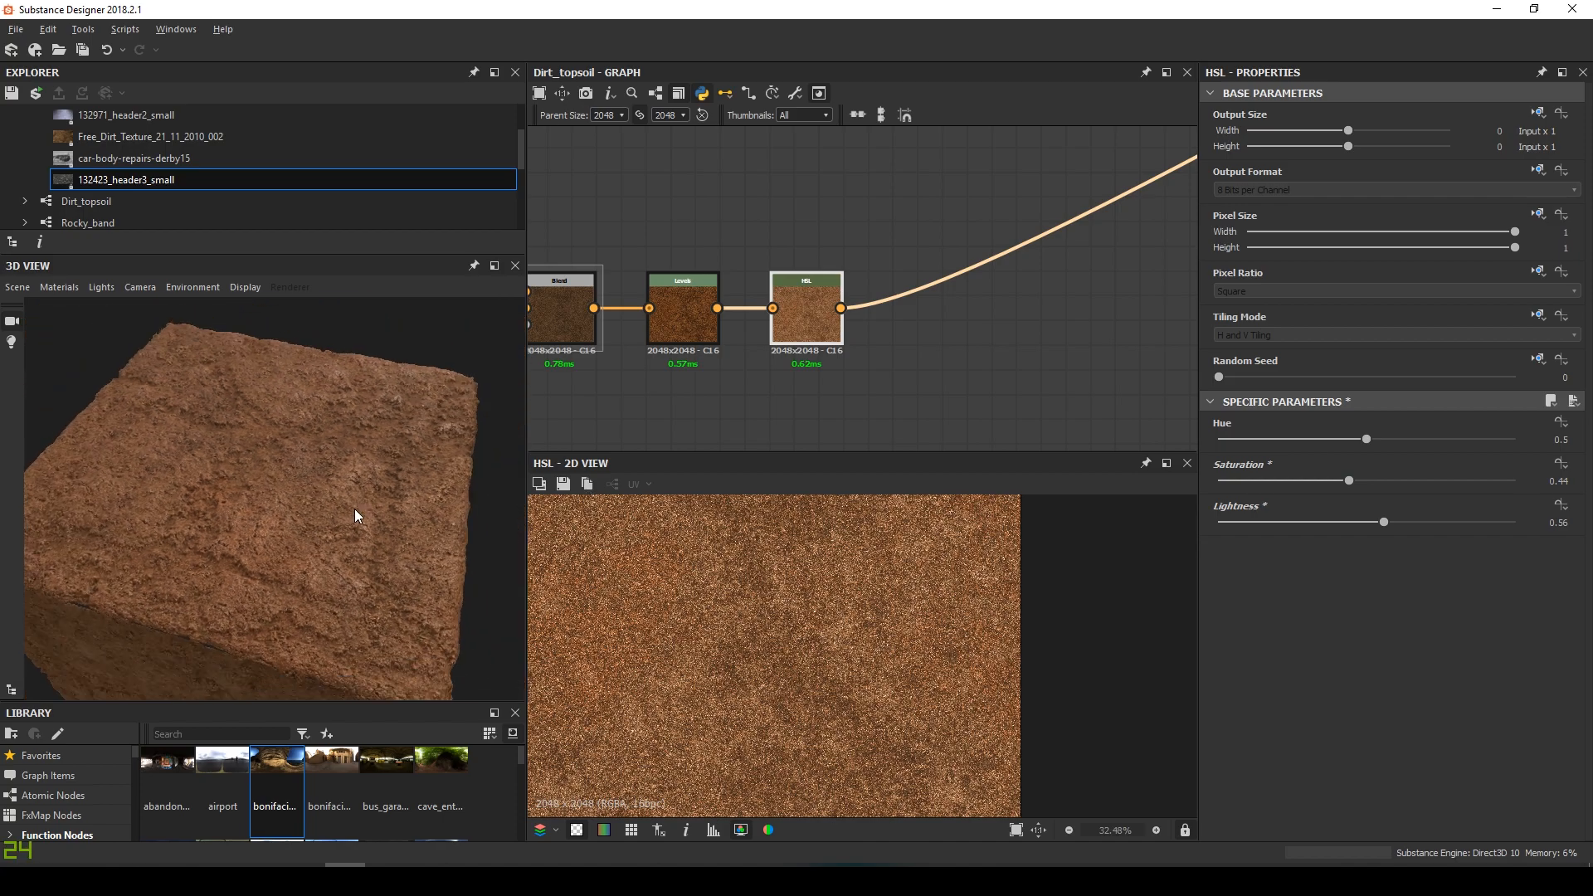
Set the additive dirt Blend node's opacity to 0.8
{"action": "scroll", "coordinate": [856, 305], "scroll_direction": "up", "scroll_amount": 4}
{"action": "double_click", "coordinate": [889, 272]}
{"action": "mouse_move", "coordinate": [1451, 440]}
{"action": "left_mouse_down"}
{"action": "mouse_move", "coordinate": [1470, 440]}
{"action": "mouse_move", "coordinate": [1456, 440]}
{"action": "left_mouse_up"}
{"action": "scroll", "coordinate": [749, 301], "scroll_direction": "down", "scroll_amount": 4}
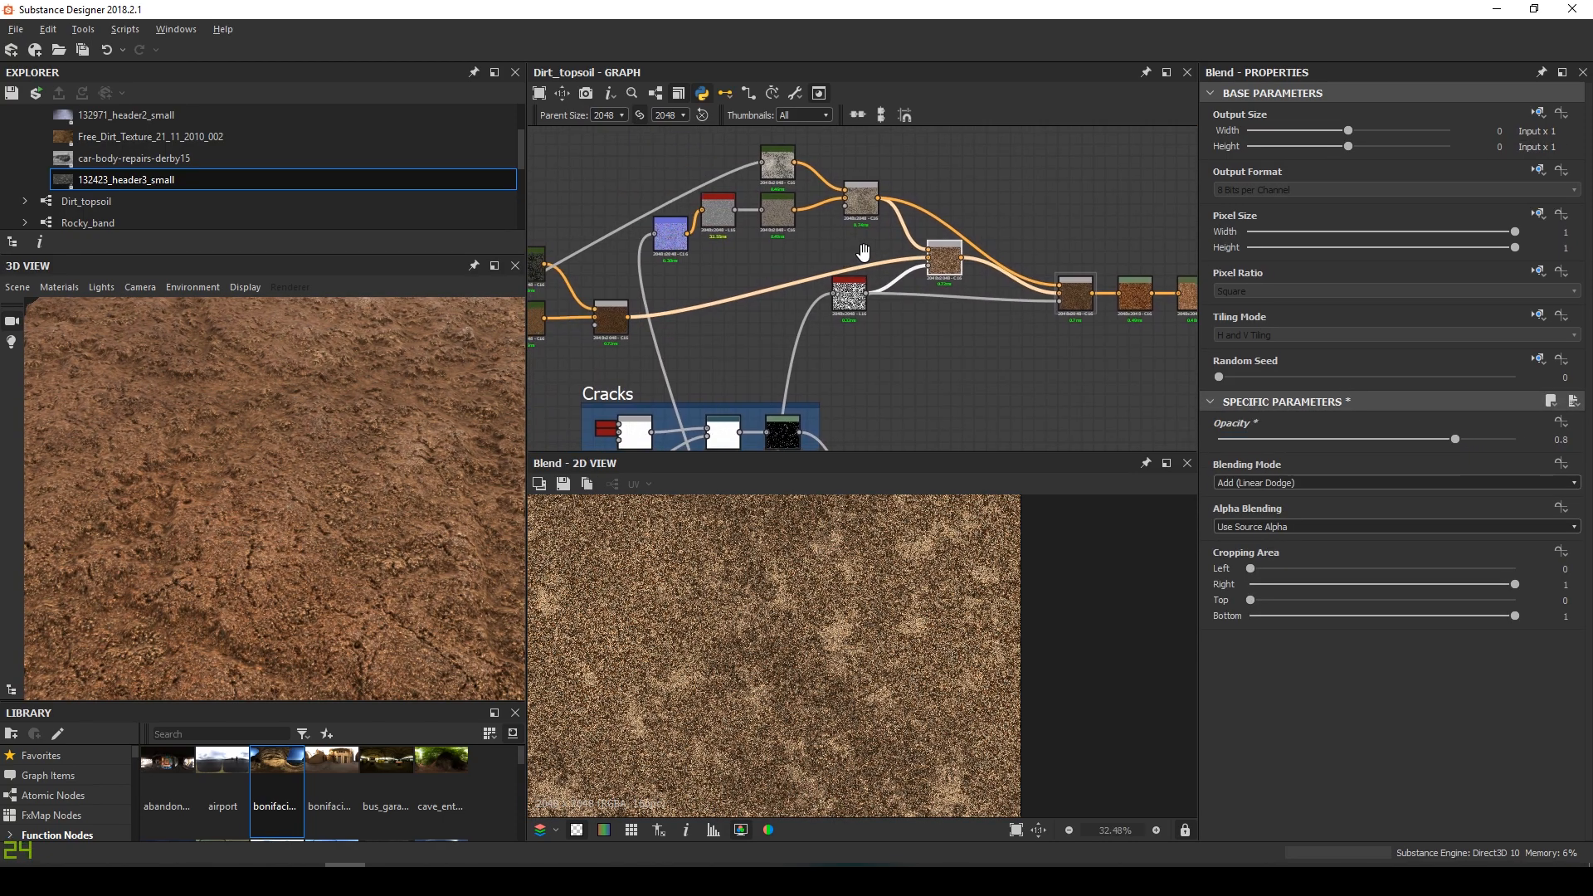
Add a Levels node and wire it into the final Blend
{"action": "double_click", "coordinate": [670, 317]}
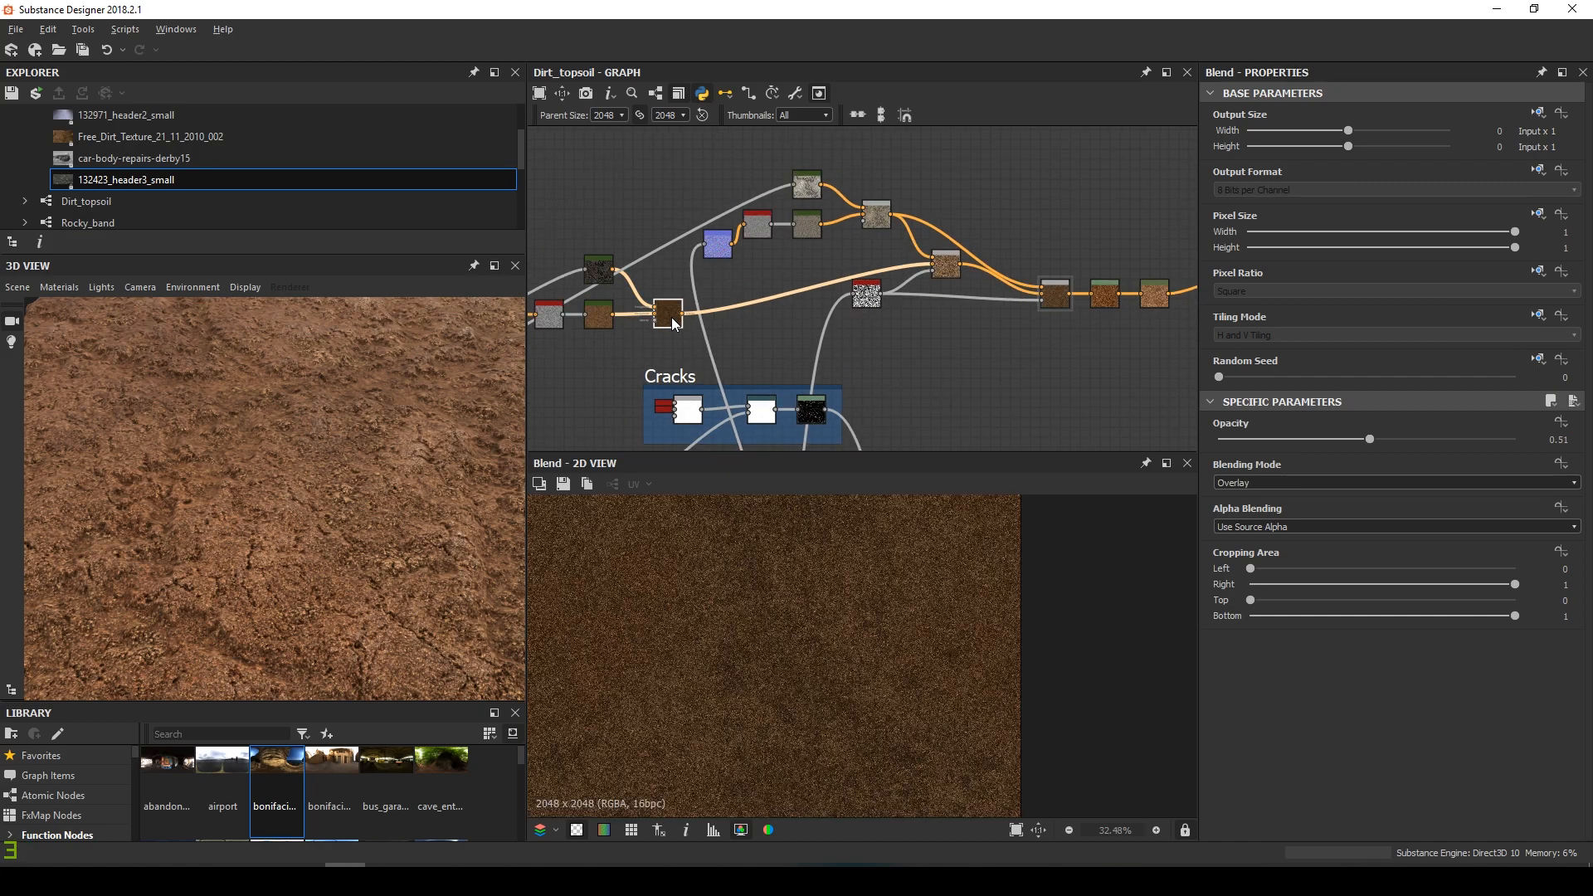
{"action": "middle_click_drag", "start_coordinate": [948, 308], "coordinate": [920, 281]}
{"action": "scroll", "coordinate": [1062, 289], "scroll_direction": "up", "scroll_amount": 3}
{"action": "middle_click_drag", "start_coordinate": [1063, 289], "coordinate": [921, 333]}
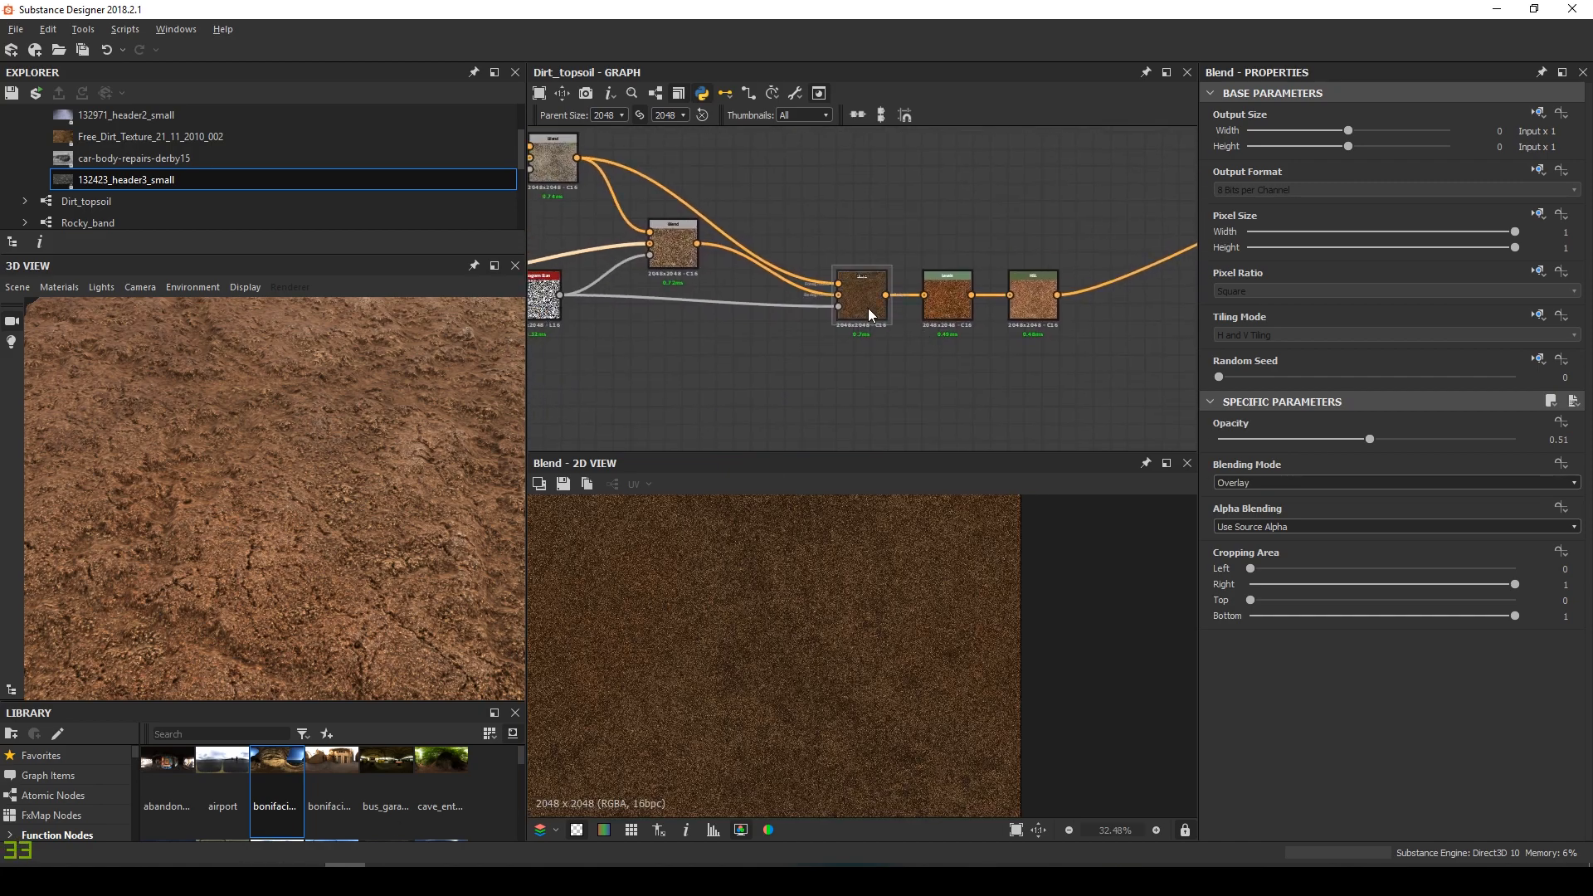
{"action": "middle_click_drag", "start_coordinate": [676, 258], "coordinate": [704, 298]}
{"action": "left_click", "coordinate": [724, 215]}
{"action": "key", "text": "space"}
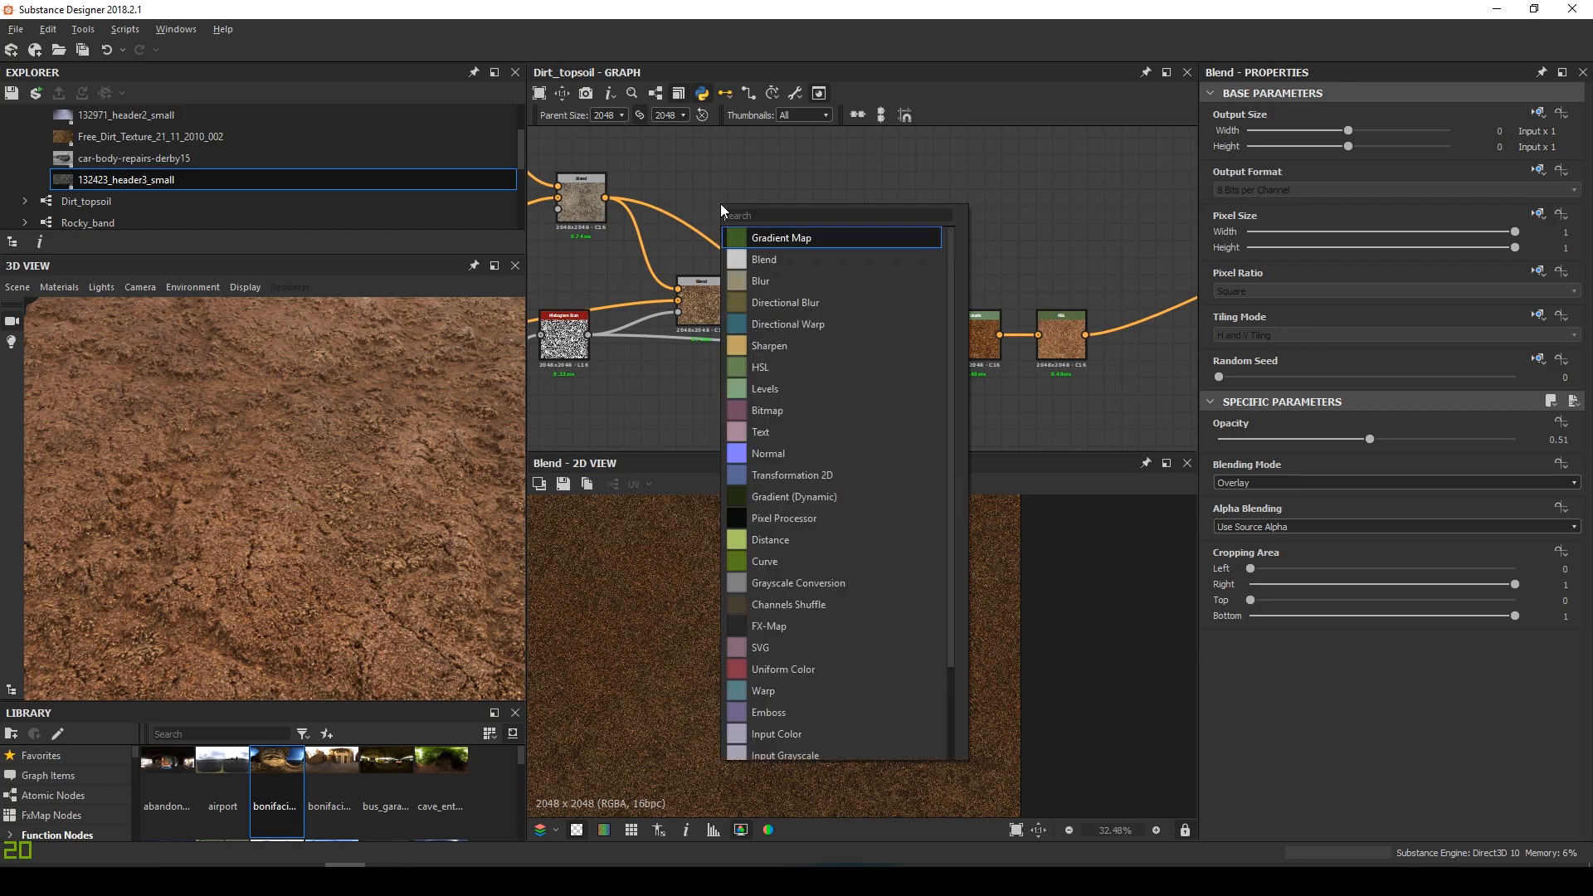
{"action": "key", "text": "Escape"}
{"action": "key", "text": "Return"}
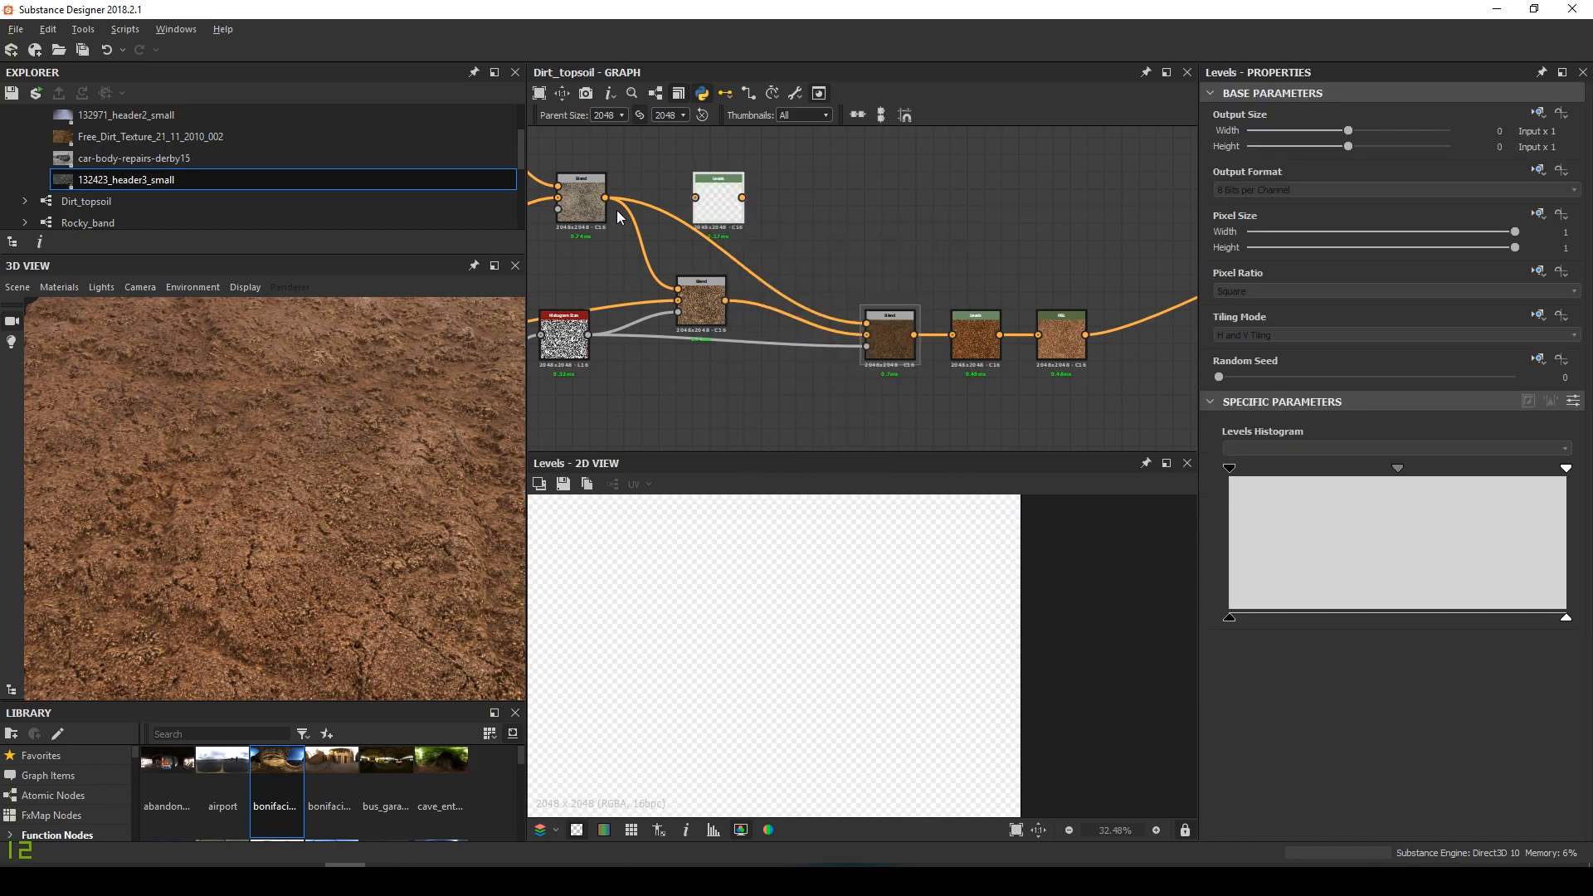
{"action": "left_click_drag", "start_coordinate": [606, 198], "coordinate": [713, 193]}
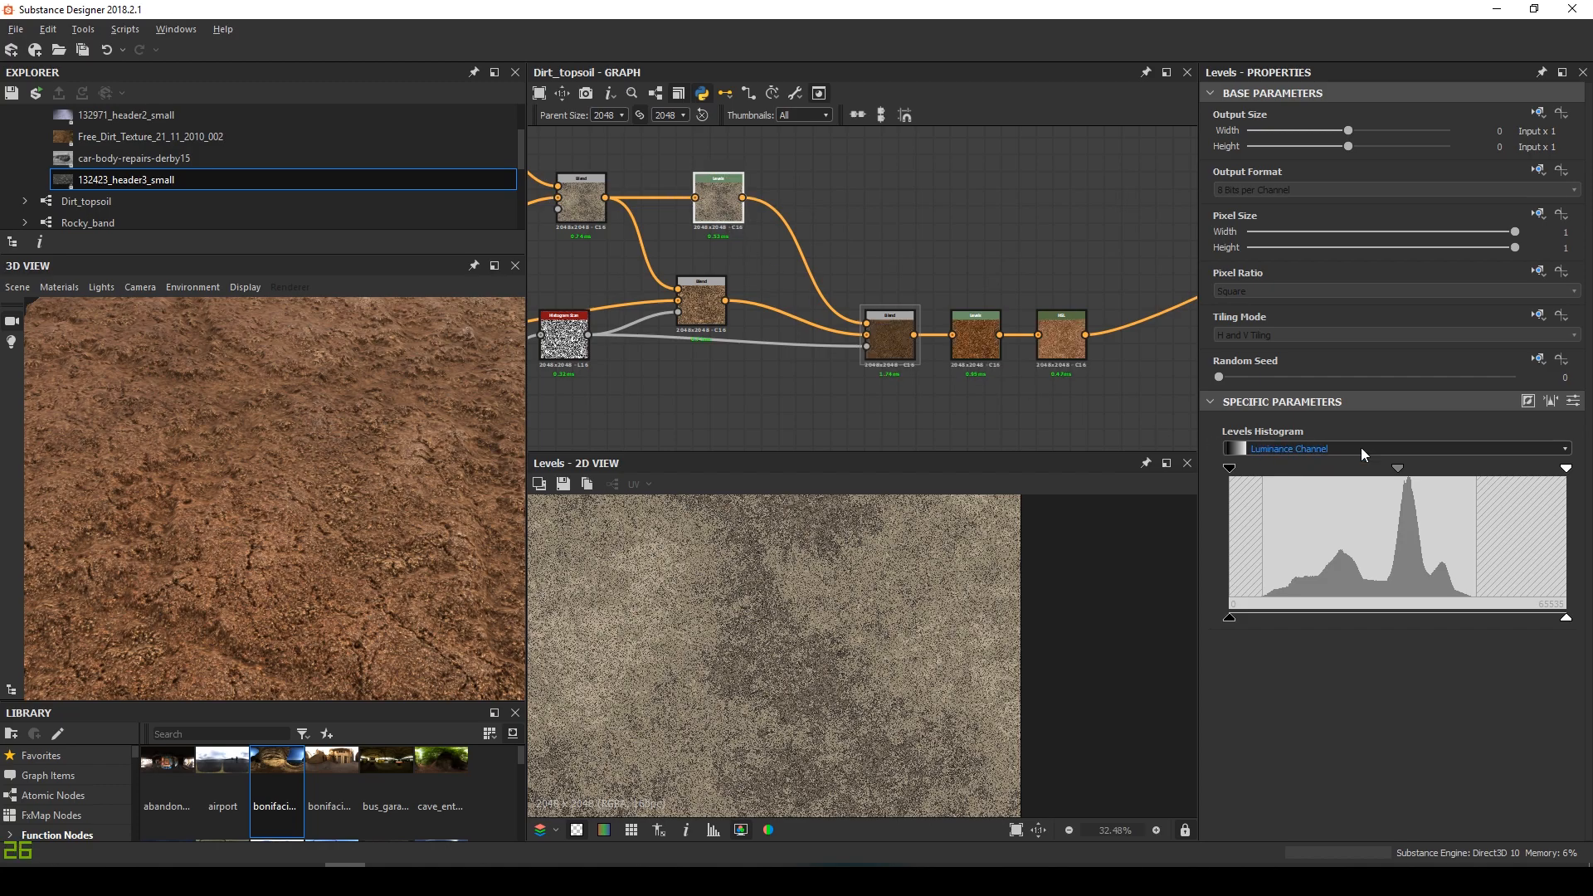
Pull in the new Levels highlights and darken its midtones slightly
{"action": "left_click_drag", "start_coordinate": [1392, 471], "coordinate": [1406, 471]}
{"action": "left_click_drag", "start_coordinate": [374, 514], "coordinate": [569, 530]}
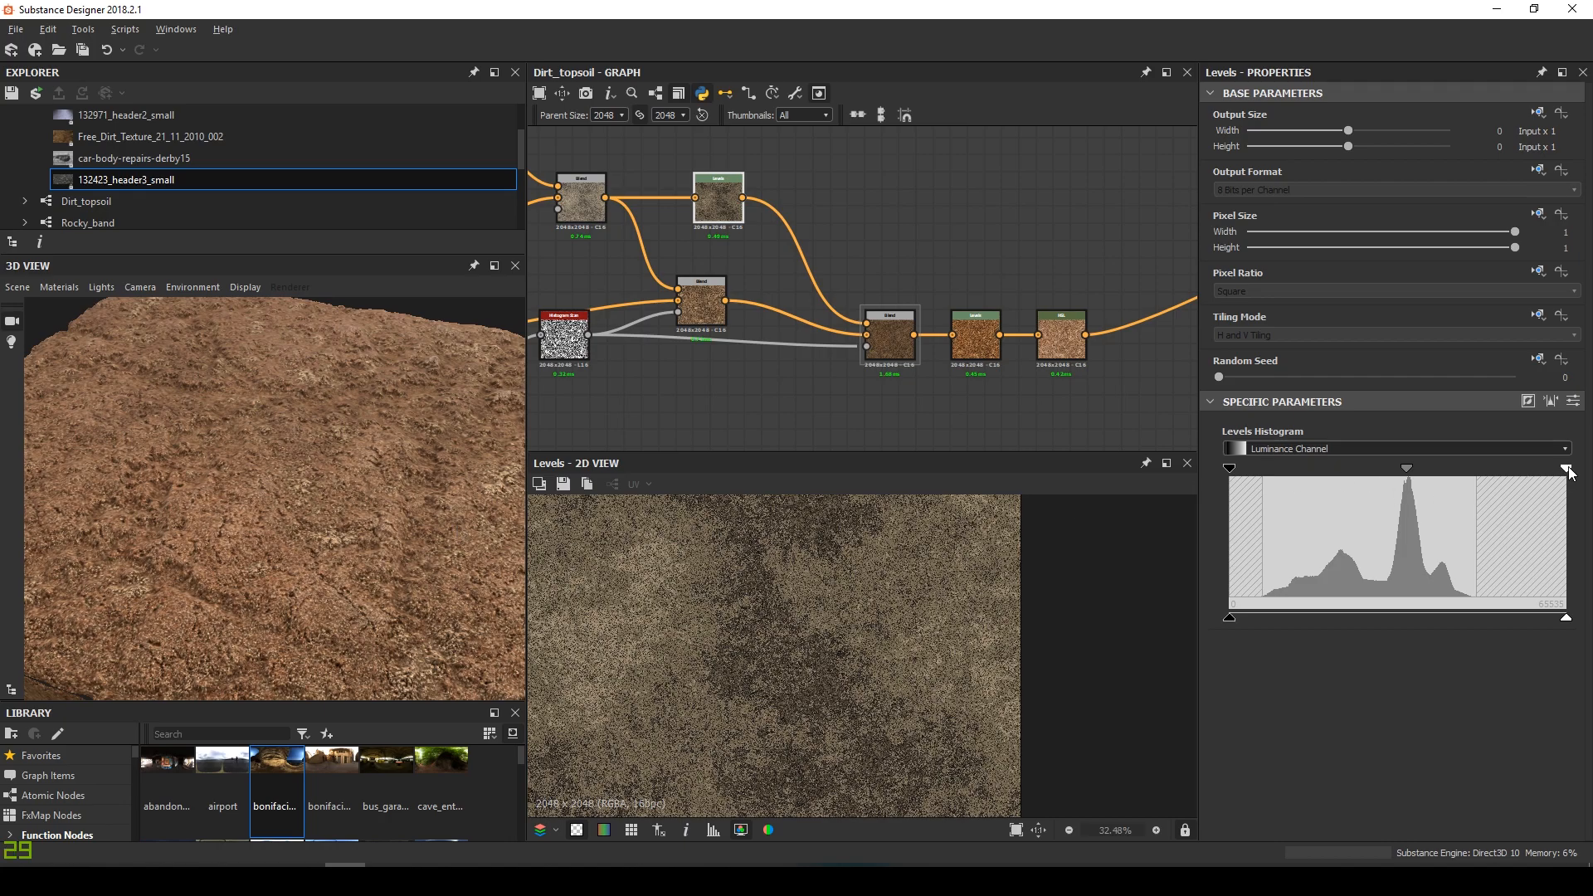
{"action": "left_click_drag", "start_coordinate": [1478, 469], "coordinate": [1472, 470]}
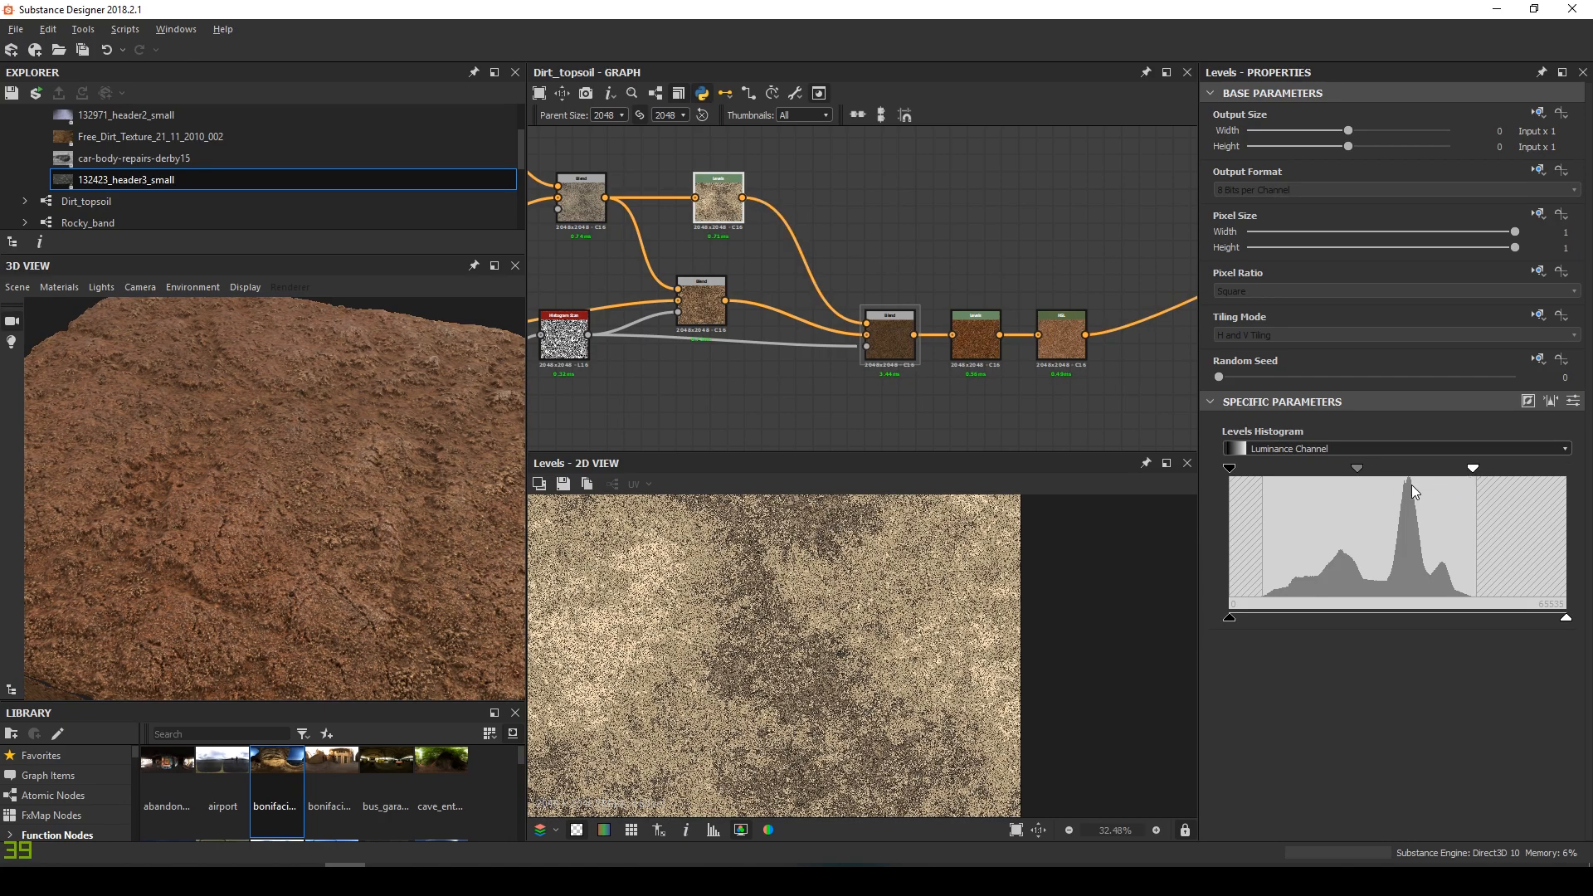
{"action": "left_click_drag", "start_coordinate": [1357, 468], "coordinate": [1371, 470]}
{"action": "left_click_drag", "start_coordinate": [280, 563], "coordinate": [465, 465]}
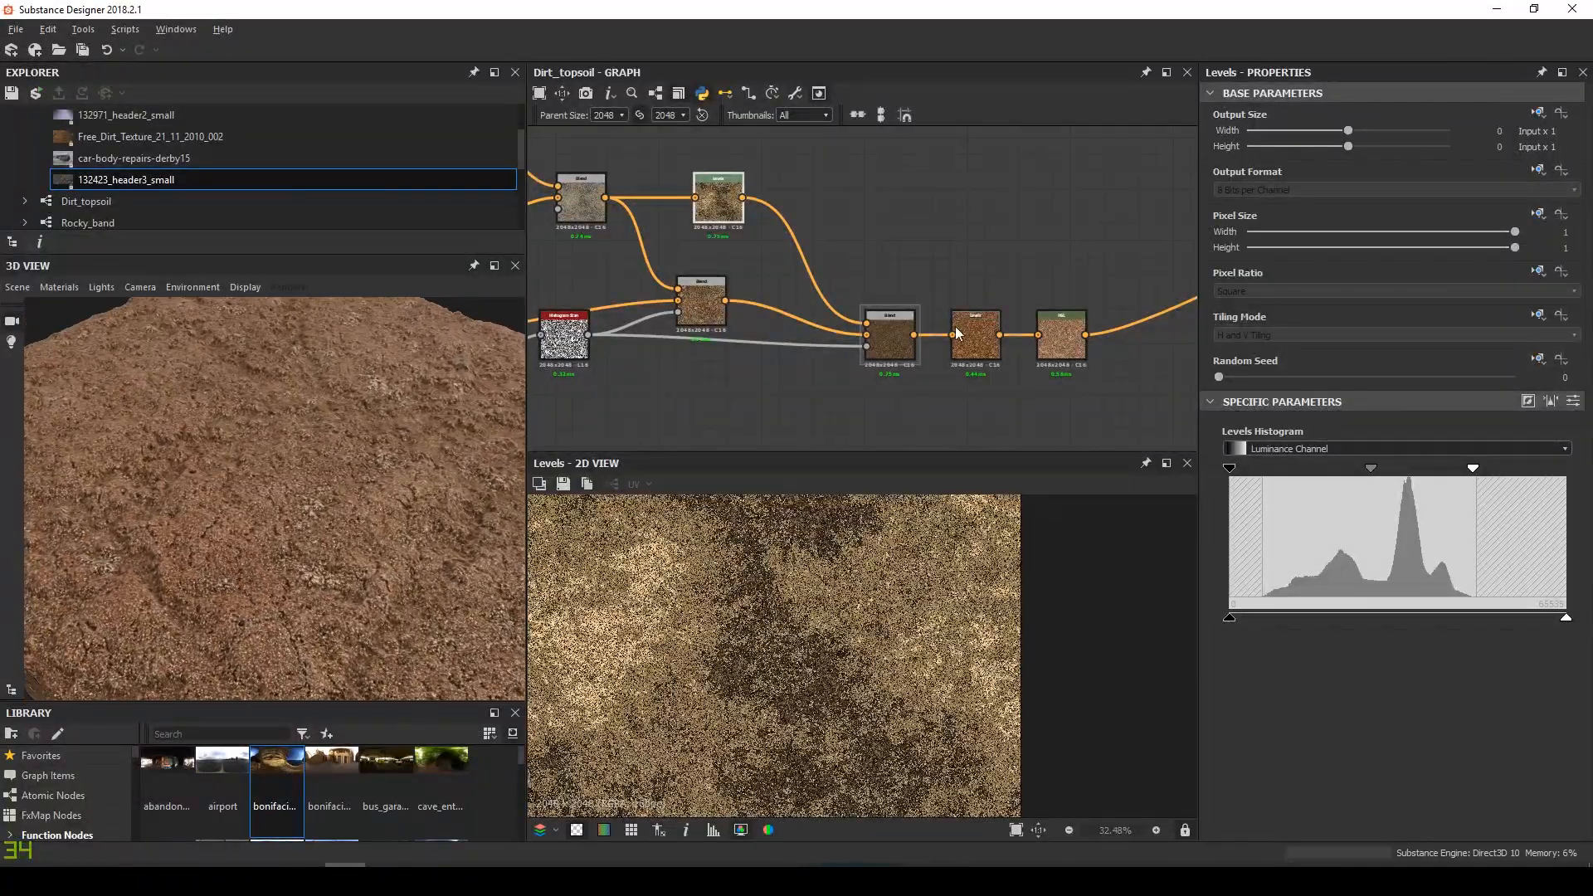
Darken the midtones of the Levels node after the blend slightly
{"action": "double_click", "coordinate": [969, 347]}
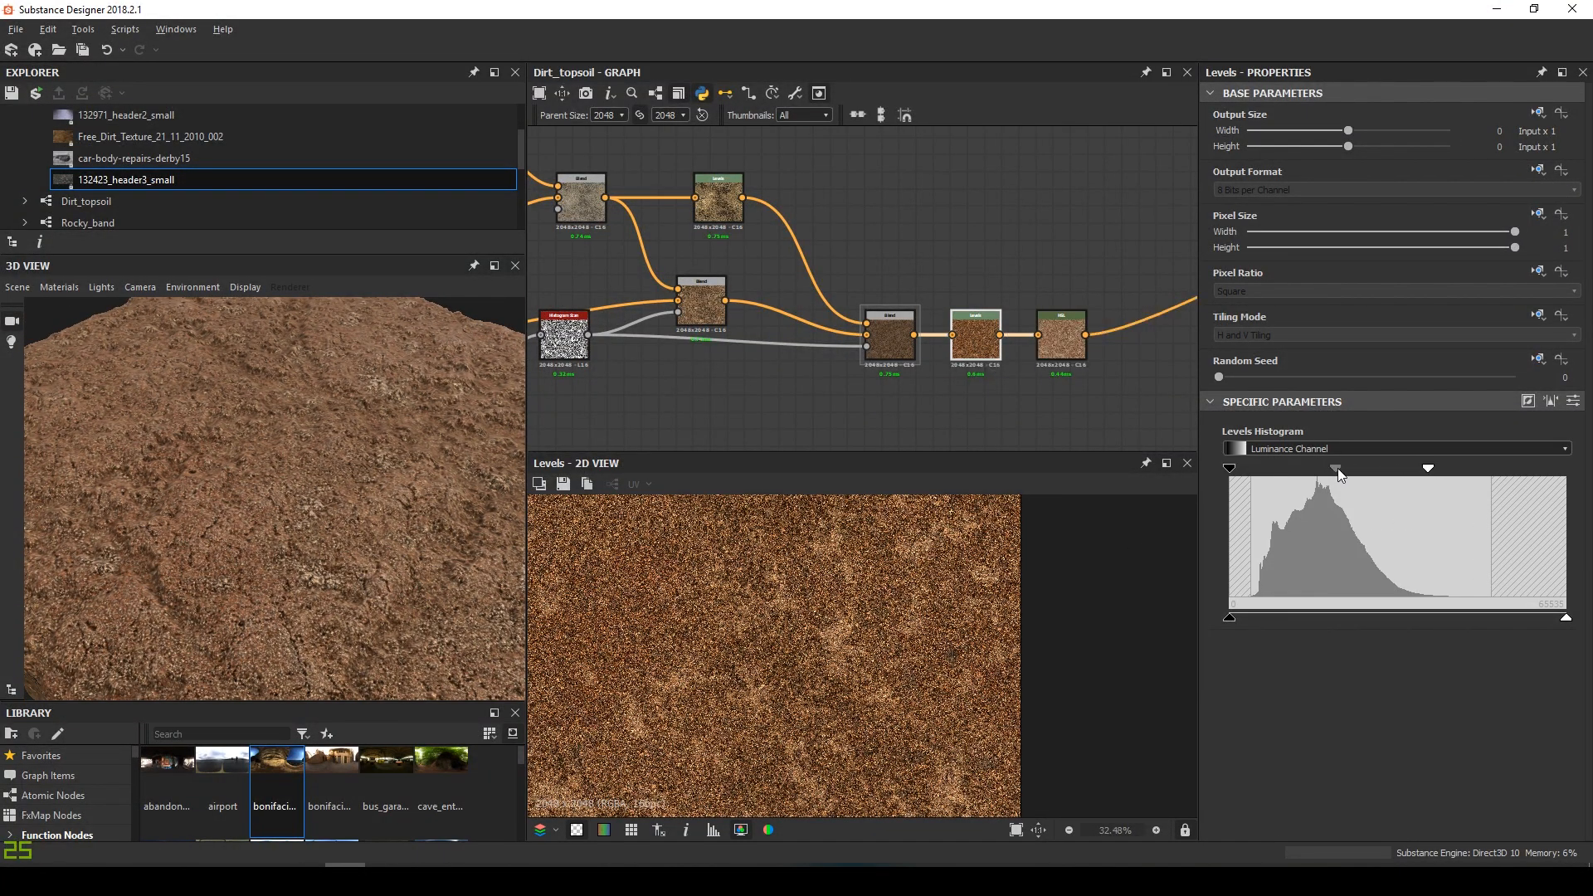
{"action": "left_click_drag", "start_coordinate": [1337, 470], "coordinate": [1341, 470]}
{"action": "left_click_drag", "start_coordinate": [414, 475], "coordinate": [434, 510]}
Set the HSL node's saturation to 0.47 and lightness to 0.51
{"action": "left_click", "coordinate": [1061, 331]}
{"action": "left_click_drag", "start_coordinate": [1379, 525], "coordinate": [1372, 525]}
{"action": "mouse_move", "coordinate": [448, 510]}
{"action": "left_mouse_down"}
{"action": "mouse_move", "coordinate": [160, 451]}
{"action": "mouse_move", "coordinate": [504, 521]}
{"action": "mouse_move", "coordinate": [429, 533]}
{"action": "left_mouse_up"}
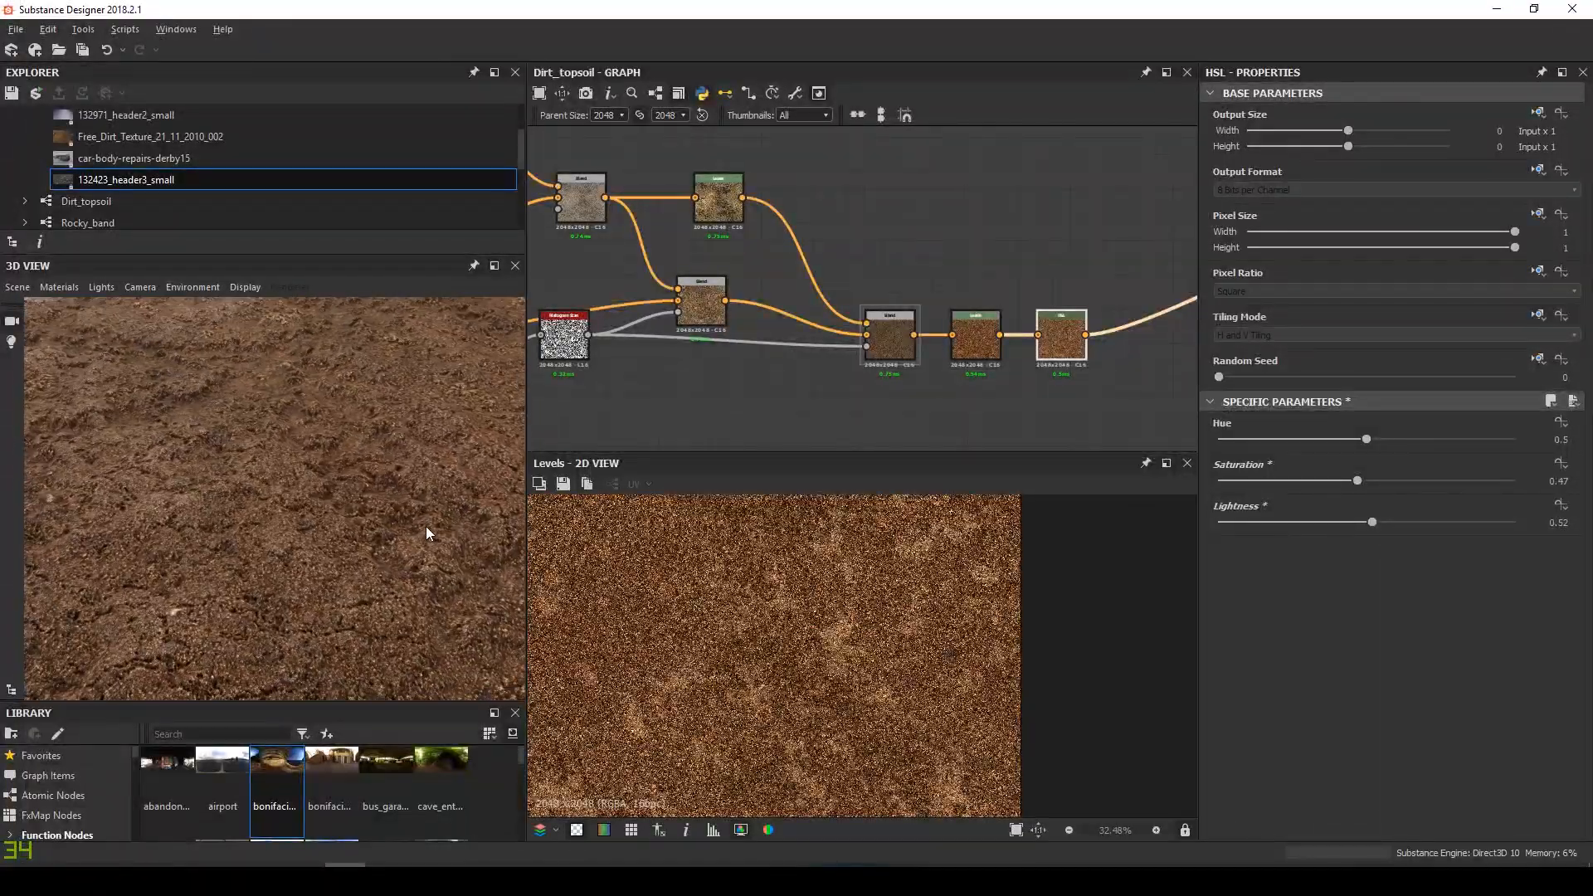
{"action": "left_click_drag", "start_coordinate": [1369, 524], "coordinate": [1365, 524]}
{"action": "left_click_drag", "start_coordinate": [431, 499], "coordinate": [382, 547]}
{"action": "left_click_drag", "start_coordinate": [1357, 484], "coordinate": [1357, 485]}
{"action": "left_click_drag", "start_coordinate": [1367, 522], "coordinate": [1370, 523]}
{"action": "left_click_drag", "start_coordinate": [415, 510], "coordinate": [375, 517]}
Readjust the base Levels midtones and push its white point out to tone down brightness
{"action": "left_click", "coordinate": [718, 199]}
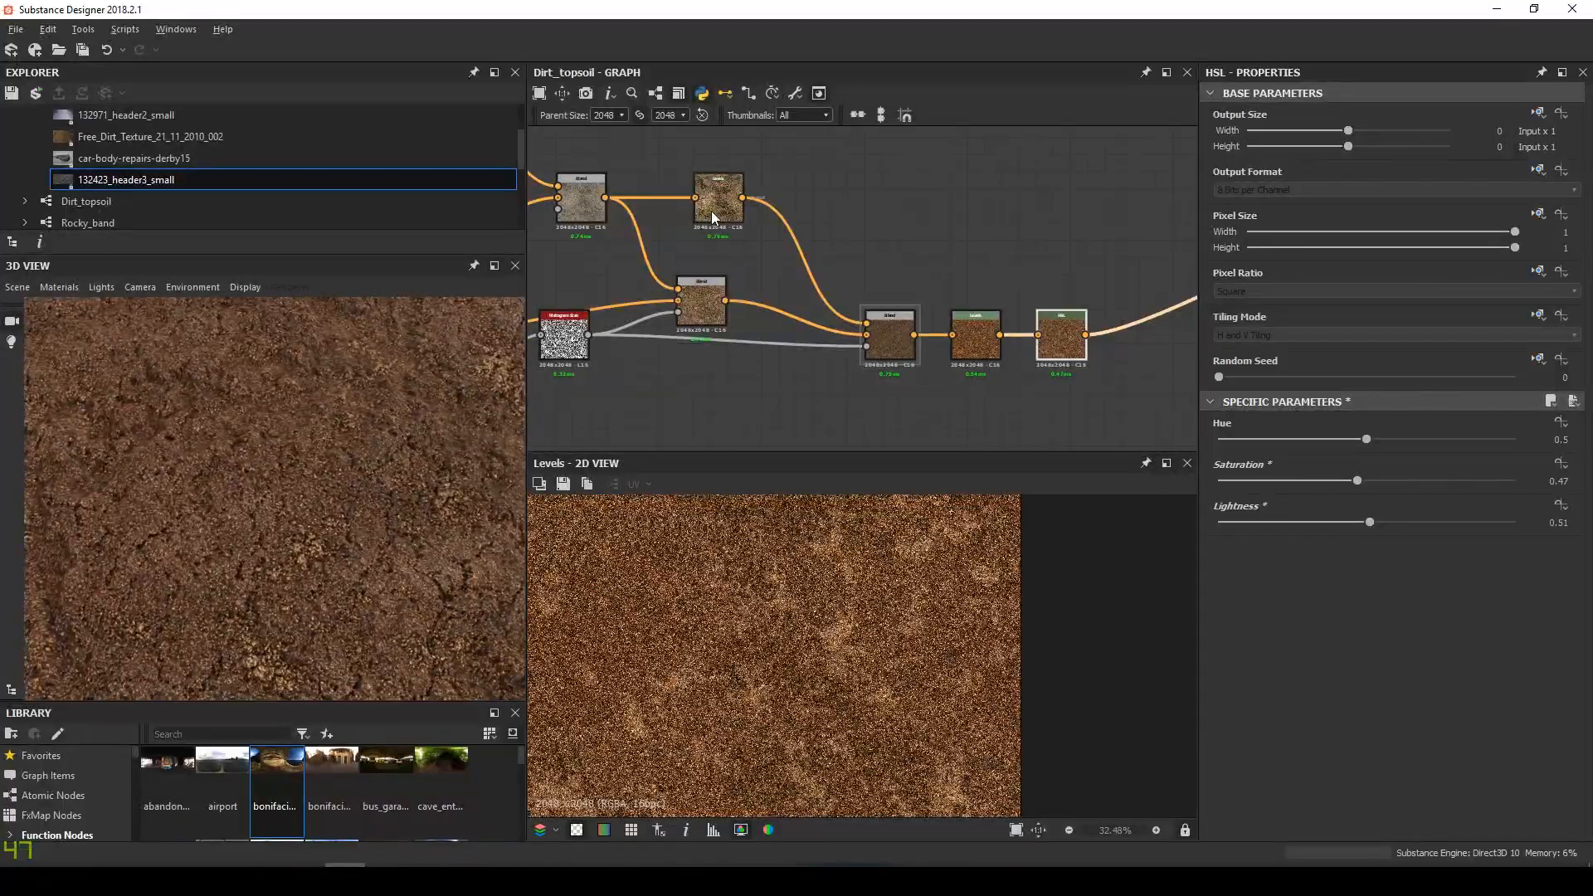
{"action": "left_click_drag", "start_coordinate": [1365, 468], "coordinate": [1381, 468]}
{"action": "mouse_move", "coordinate": [352, 487]}
{"action": "left_mouse_down"}
{"action": "mouse_move", "coordinate": [309, 501]}
{"action": "mouse_move", "coordinate": [345, 515]}
{"action": "left_mouse_up"}
{"action": "left_click_drag", "start_coordinate": [1382, 469], "coordinate": [1363, 469]}
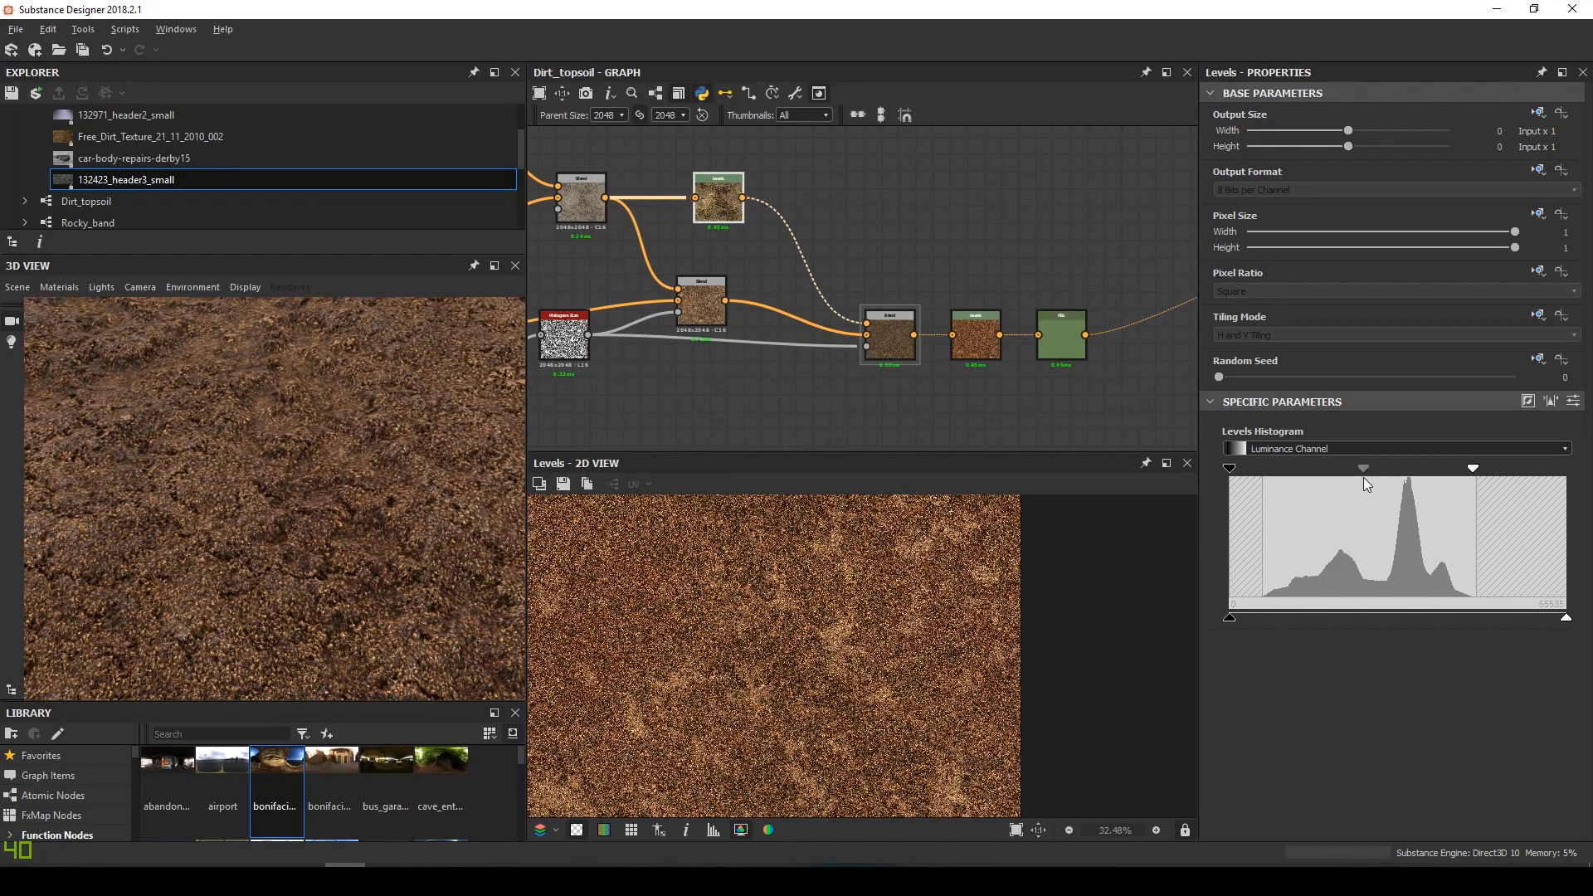
{"action": "mouse_move", "coordinate": [1503, 470]}
{"action": "left_mouse_down"}
{"action": "mouse_move", "coordinate": [1536, 472]}
{"action": "mouse_move", "coordinate": [1473, 478]}
{"action": "mouse_move", "coordinate": [1515, 479]}
{"action": "mouse_move", "coordinate": [1489, 470]}
{"action": "left_mouse_up"}
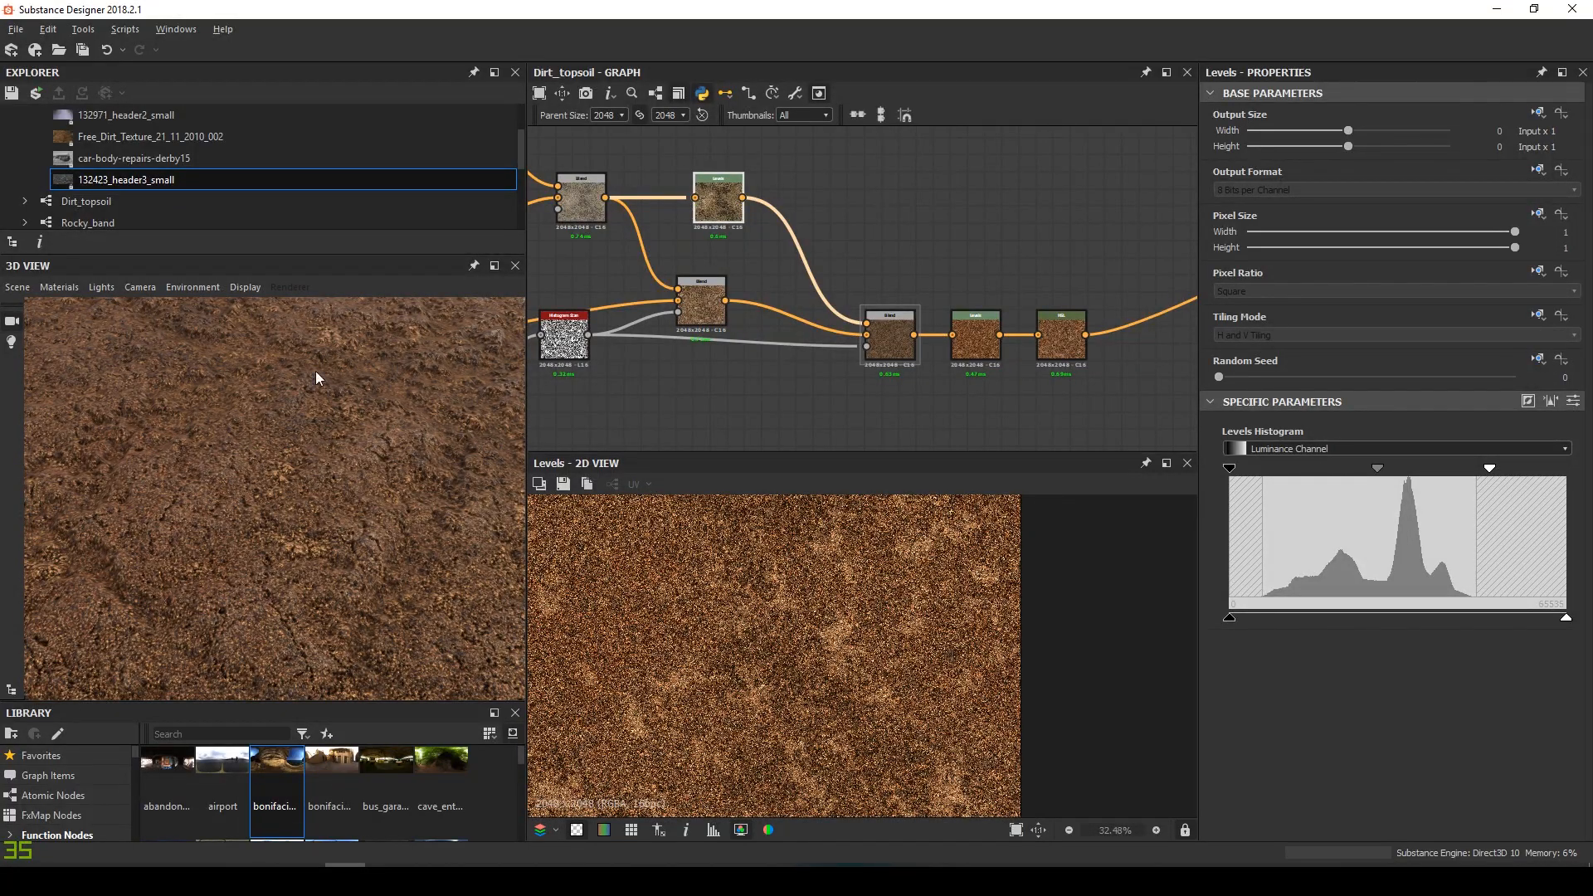
{"action": "scroll", "coordinate": [371, 470], "scroll_direction": "down", "scroll_amount": 5}
{"action": "left_click_drag", "start_coordinate": [371, 470], "coordinate": [323, 431]}
Switch the 3D preview mesh back to a sphere
{"action": "left_click", "coordinate": [17, 287]}
{"action": "left_click", "coordinate": [68, 524]}
{"action": "left_click_drag", "start_coordinate": [251, 535], "coordinate": [430, 592]}
{"action": "scroll", "coordinate": [310, 496], "scroll_direction": "up", "scroll_amount": 3}
Try studio environments on the 3D preview and settle on studio_05 lighting
{"action": "scroll", "coordinate": [430, 593], "scroll_direction": "down", "scroll_amount": 4}
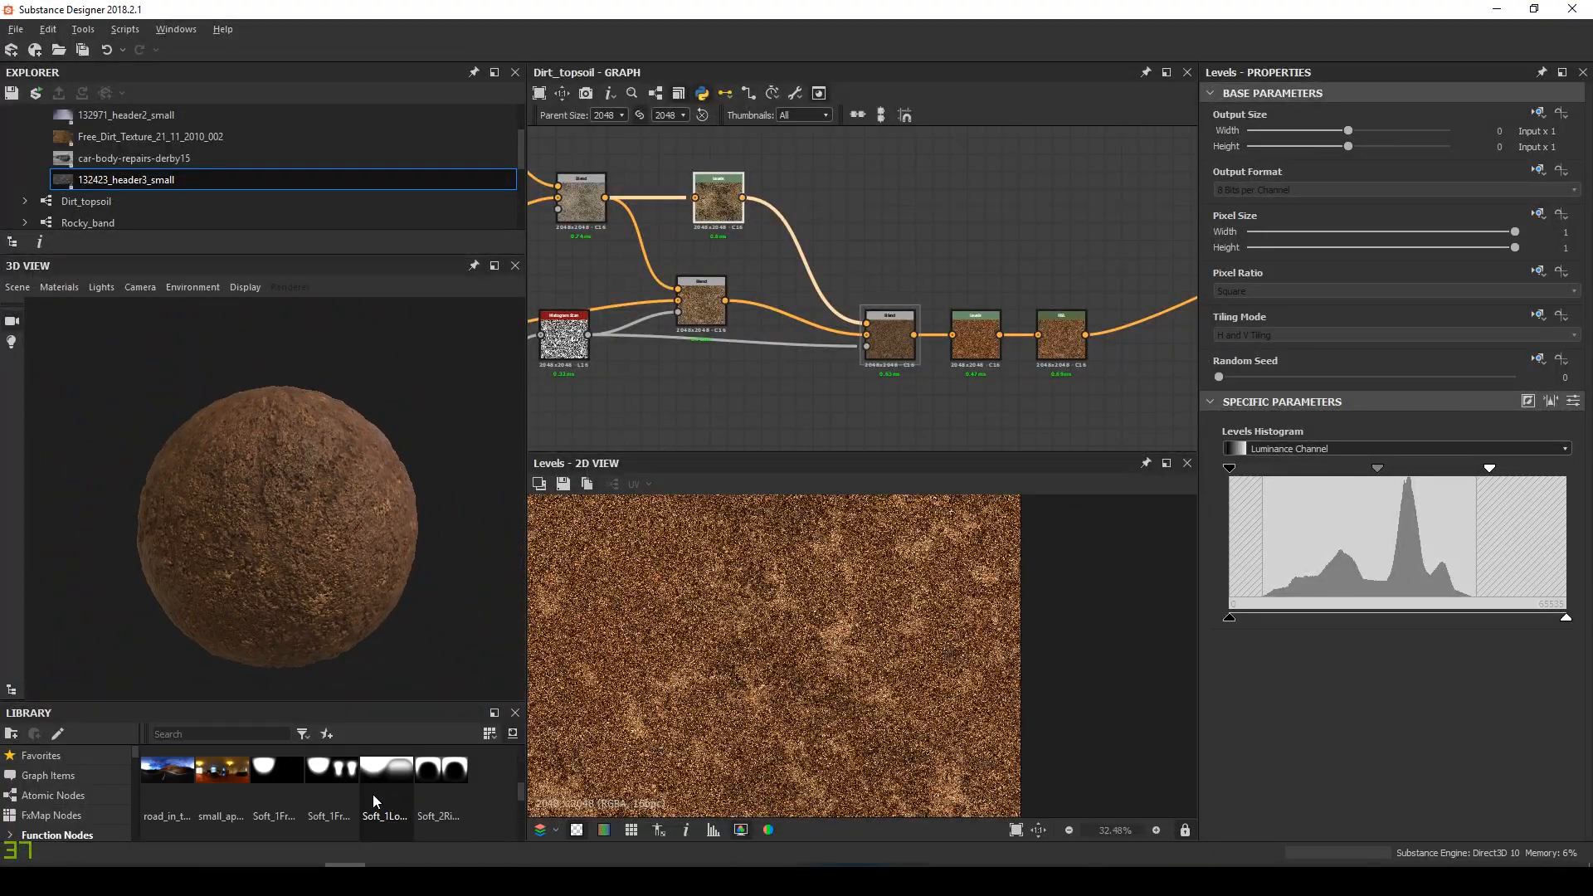
{"action": "scroll", "coordinate": [372, 470], "scroll_direction": "up", "scroll_amount": 4}
{"action": "left_click_drag", "start_coordinate": [372, 471], "coordinate": [207, 528]}
{"action": "left_click_drag", "start_coordinate": [386, 772], "coordinate": [282, 535]}
{"action": "left_click_drag", "start_coordinate": [323, 778], "coordinate": [425, 579]}
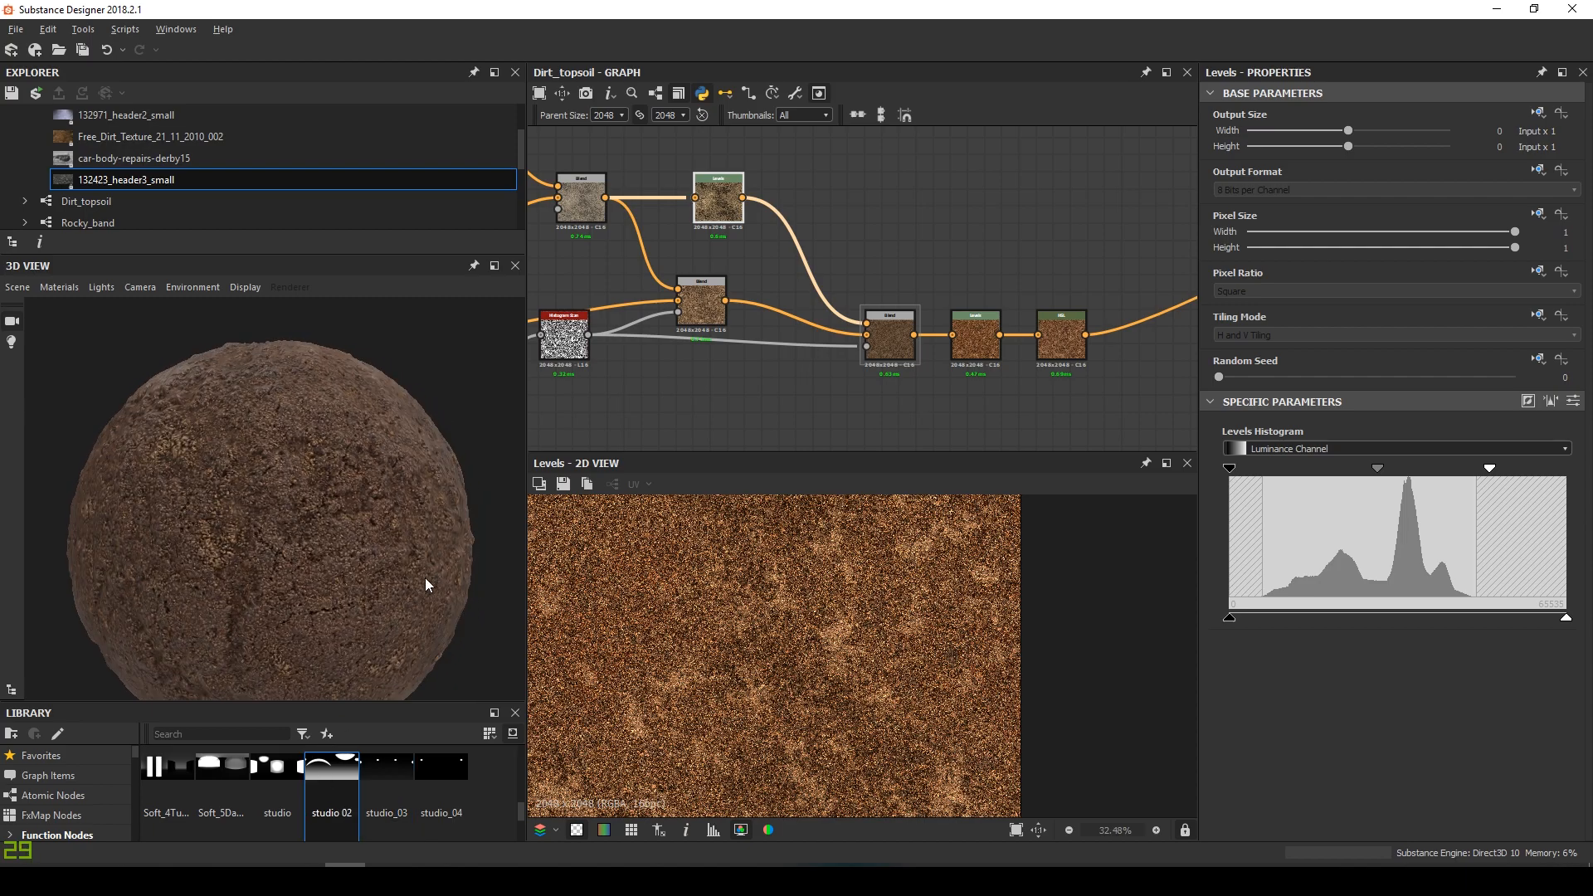
{"action": "left_click_drag", "start_coordinate": [169, 780], "coordinate": [282, 553]}
{"action": "scroll", "coordinate": [340, 524], "scroll_direction": "up", "scroll_amount": 1}
{"action": "scroll", "coordinate": [178, 526], "scroll_direction": "up", "scroll_amount": 3}
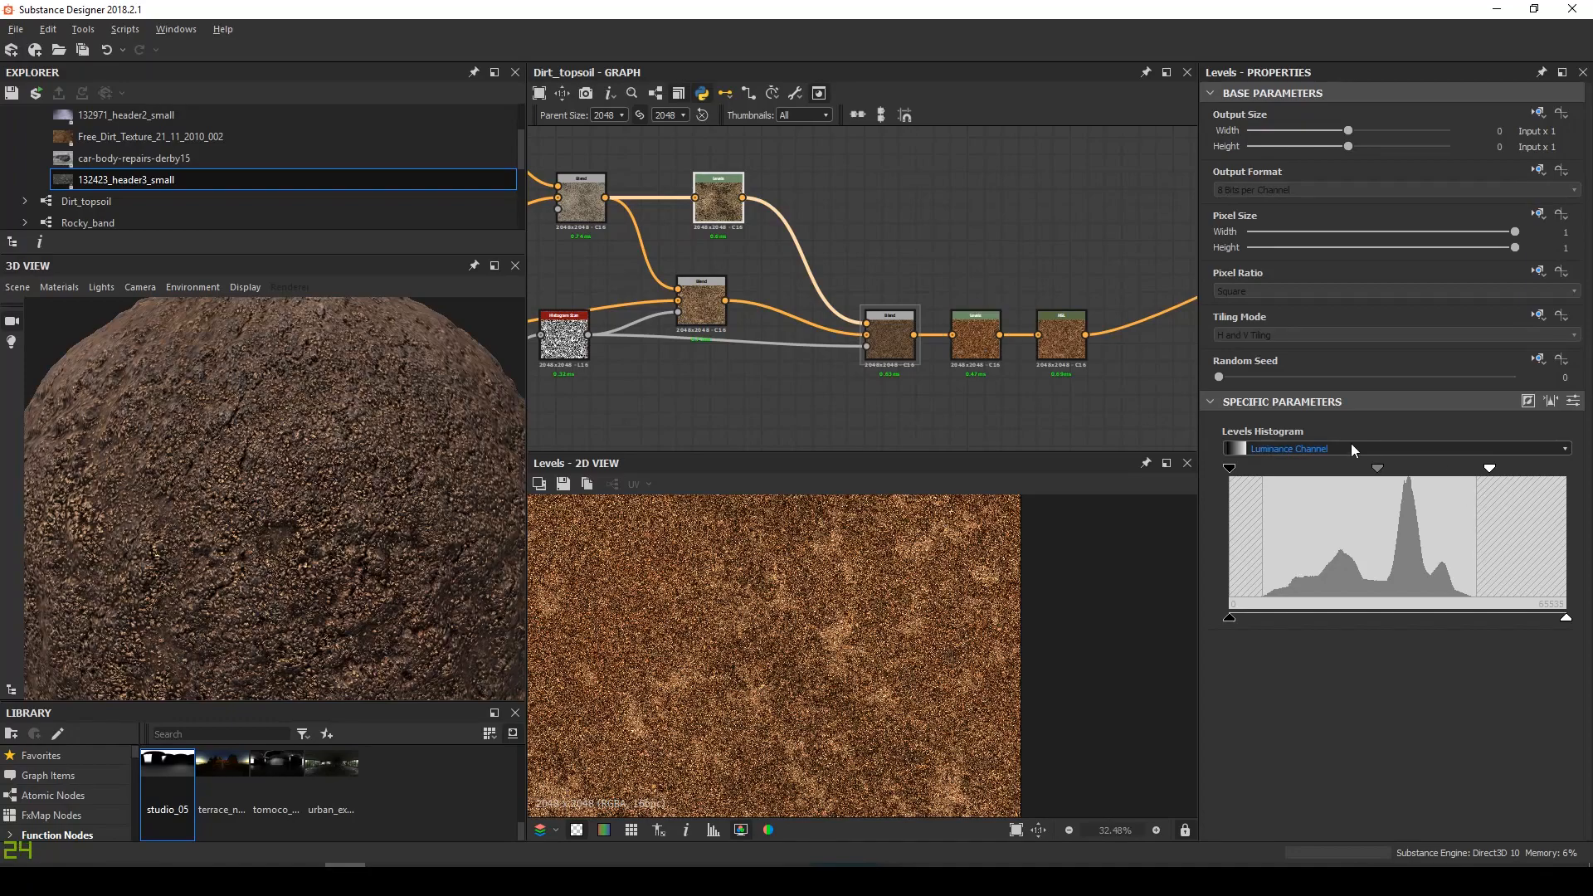
Switch the 3D preview mesh to a rounded cube
{"action": "mouse_move", "coordinate": [1371, 470]}
{"action": "left_mouse_down"}
{"action": "mouse_move", "coordinate": [1387, 471]}
{"action": "mouse_move", "coordinate": [1363, 482]}
{"action": "left_mouse_up"}
{"action": "left_click", "coordinate": [1061, 336]}
{"action": "scroll", "coordinate": [316, 540], "scroll_direction": "down", "scroll_amount": 1}
{"action": "left_click_drag", "start_coordinate": [316, 540], "coordinate": [345, 490]}
{"action": "scroll", "coordinate": [345, 490], "scroll_direction": "up", "scroll_amount": 1}
{"action": "left_click", "coordinate": [17, 288]}
{"action": "left_click", "coordinate": [90, 490]}
{"action": "scroll", "coordinate": [357, 515], "scroll_direction": "up", "scroll_amount": 5}
{"action": "scroll", "coordinate": [394, 577], "scroll_direction": "down", "scroll_amount": 4}
{"action": "left_click_drag", "start_coordinate": [394, 577], "coordinate": [407, 500]}
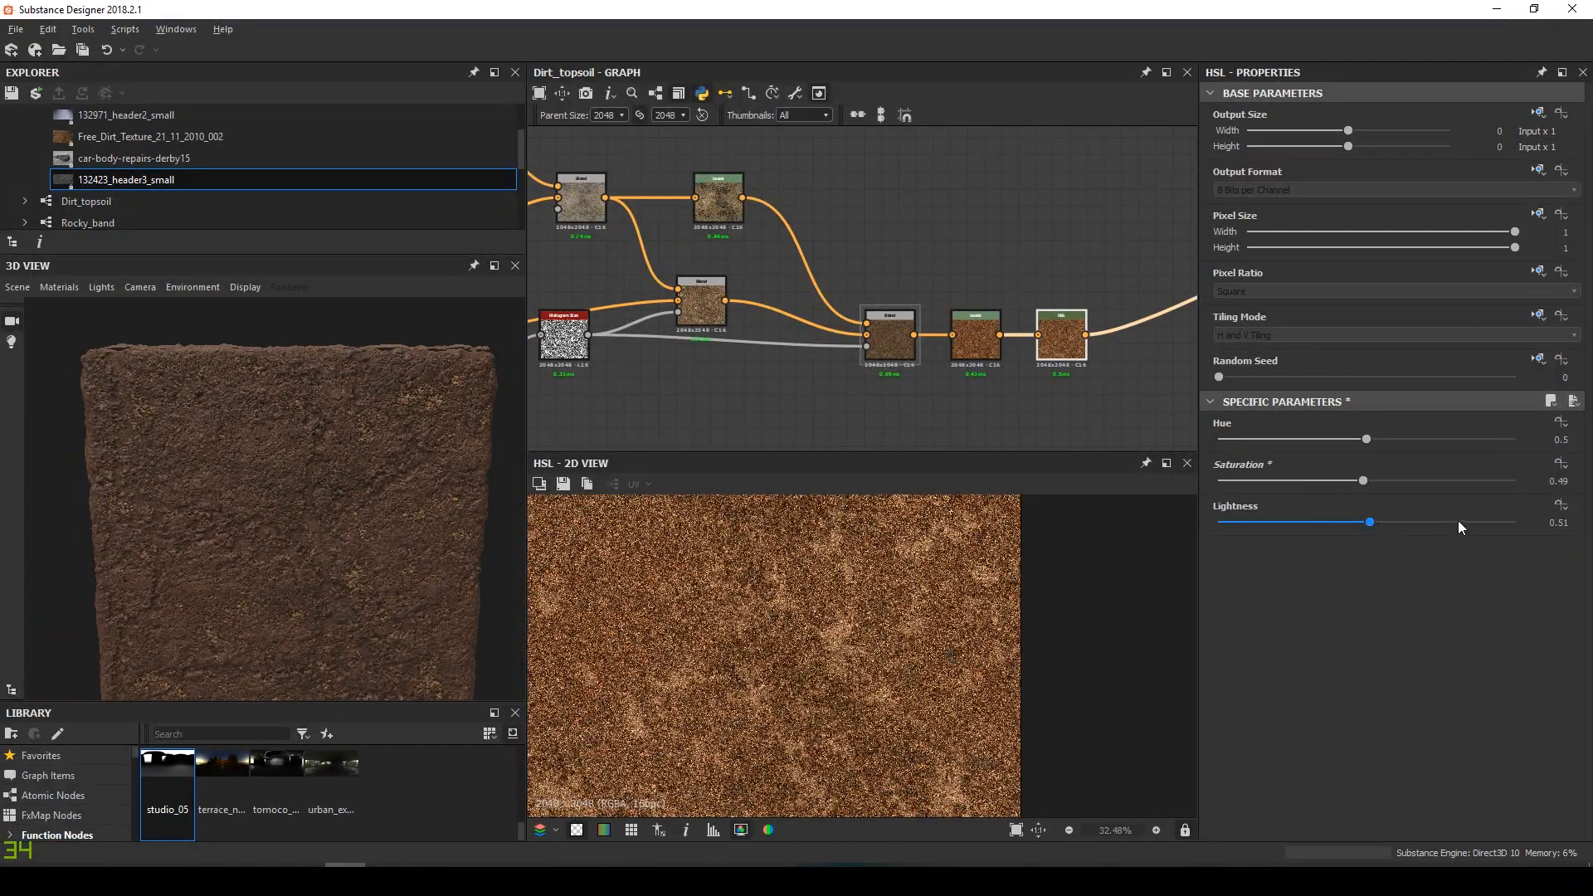
Nudge the HSL saturation to 0.49 and lightness to 0.54
{"action": "left_click", "coordinate": [1378, 522]}
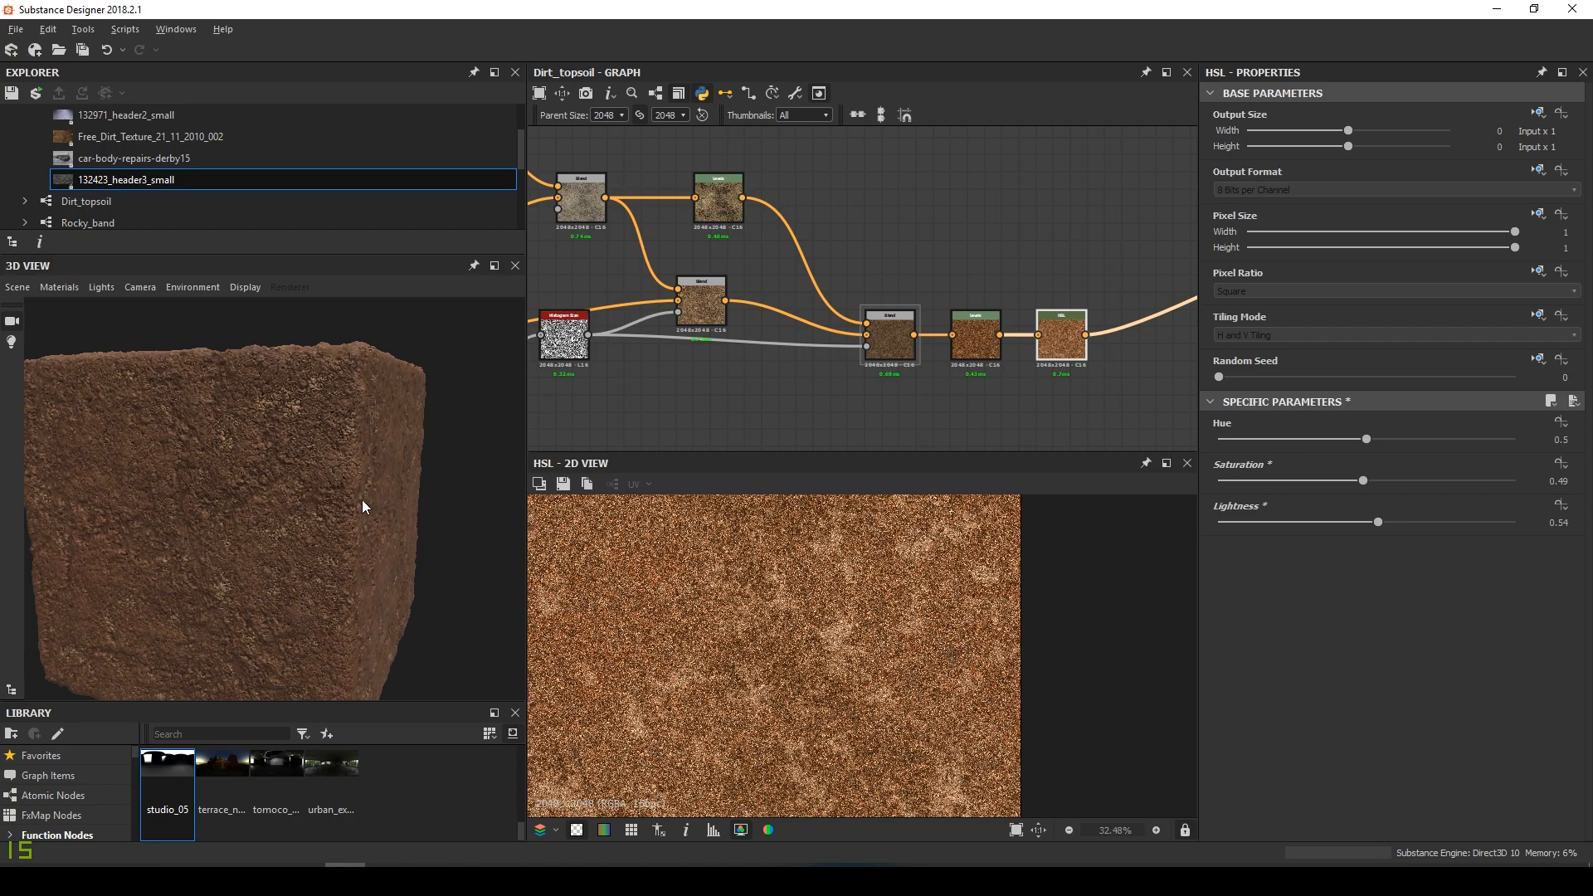
{"action": "scroll", "coordinate": [286, 502], "scroll_direction": "up", "scroll_amount": 3}
{"action": "left_click_drag", "start_coordinate": [286, 501], "coordinate": [357, 473]}
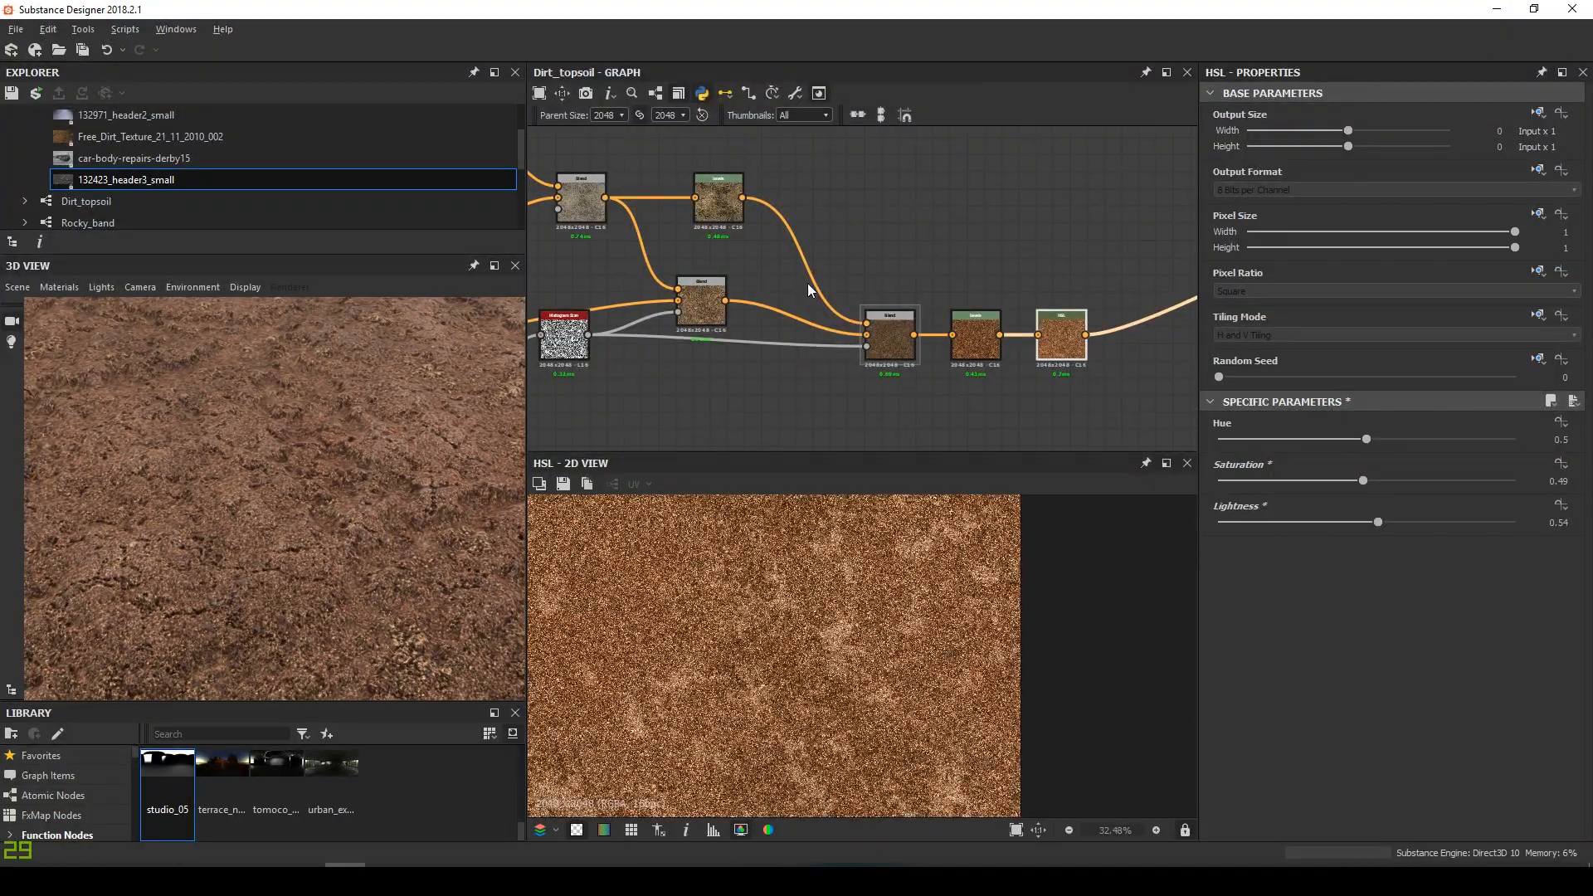
{"action": "middle_click_drag", "start_coordinate": [557, 351], "coordinate": [859, 322]}
{"action": "scroll", "coordinate": [859, 322], "scroll_direction": "down", "scroll_amount": 6}
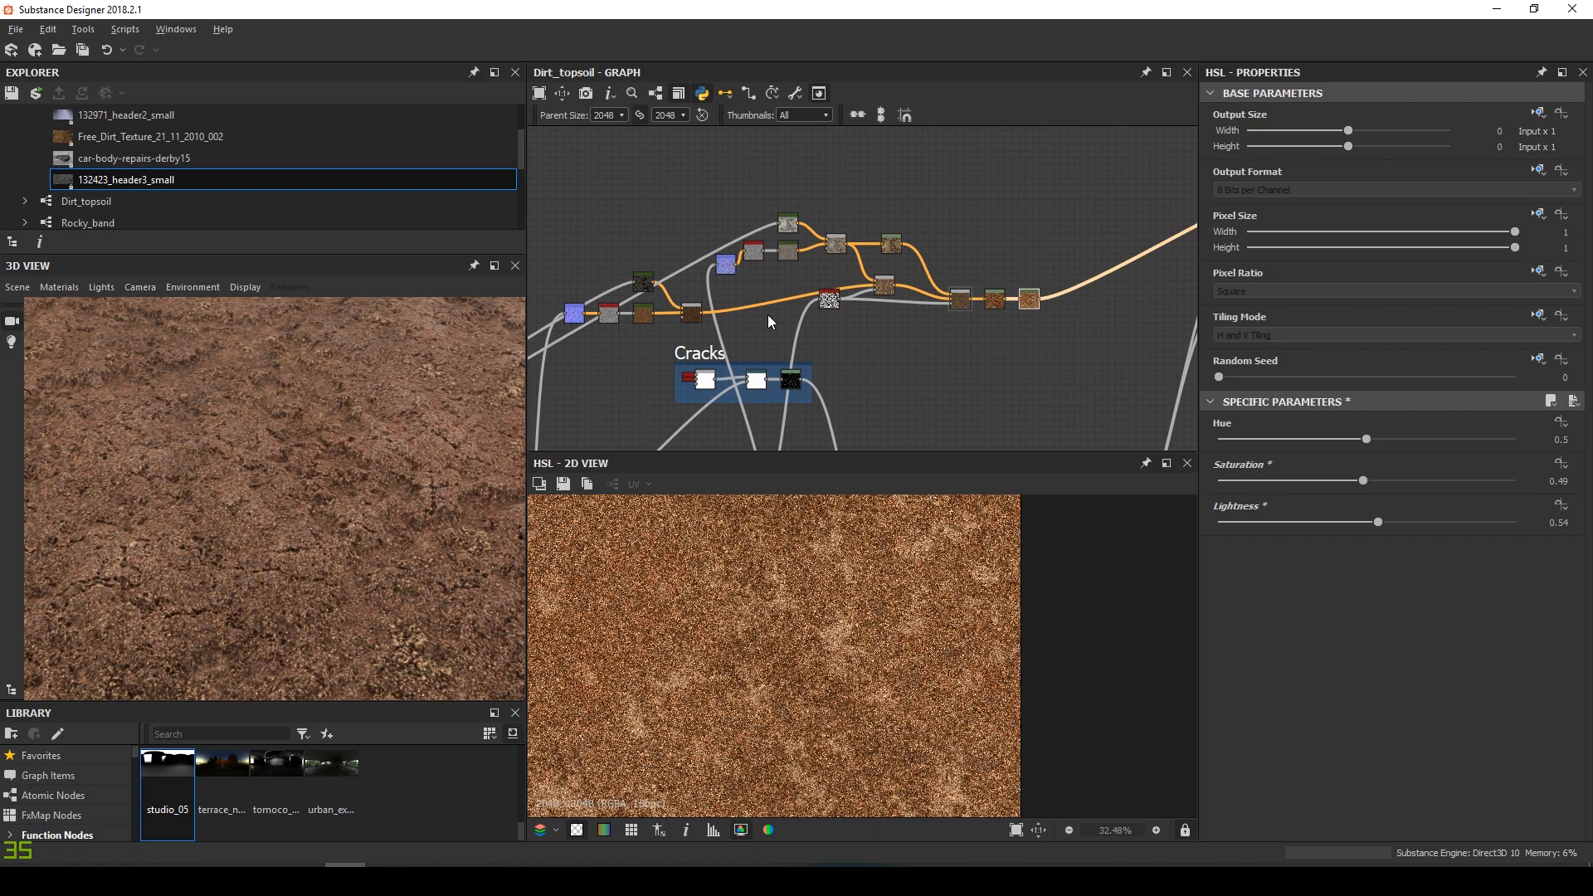
Wrap the selected colour nodes in a new frame titled Color
{"action": "left_click", "coordinate": [928, 299]}
{"action": "right_click", "coordinate": [965, 274]}
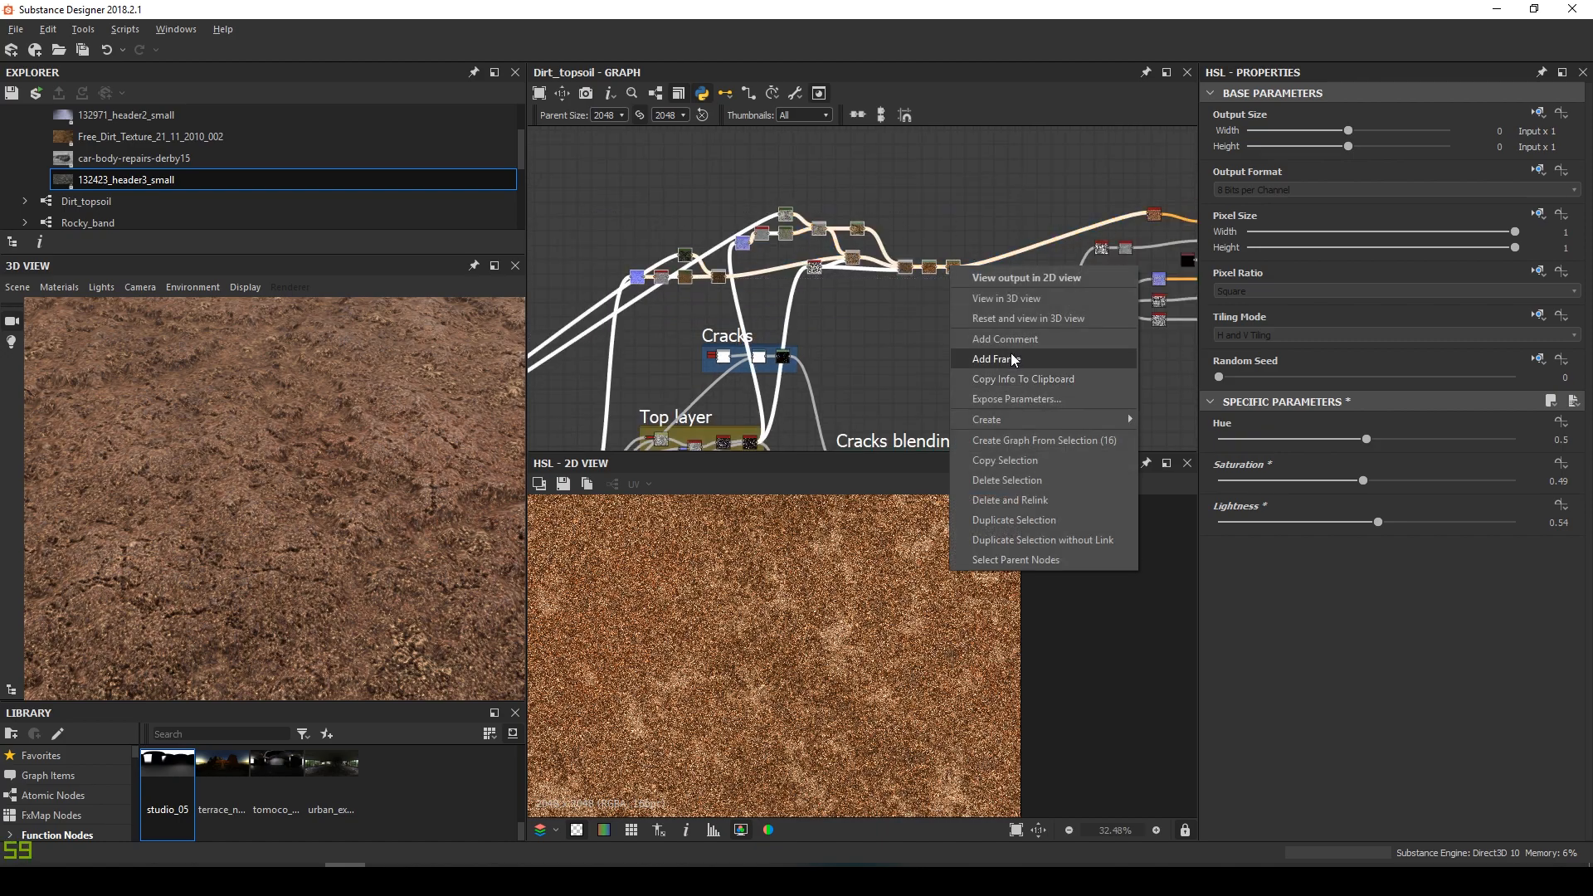
{"action": "left_click", "coordinate": [1019, 371]}
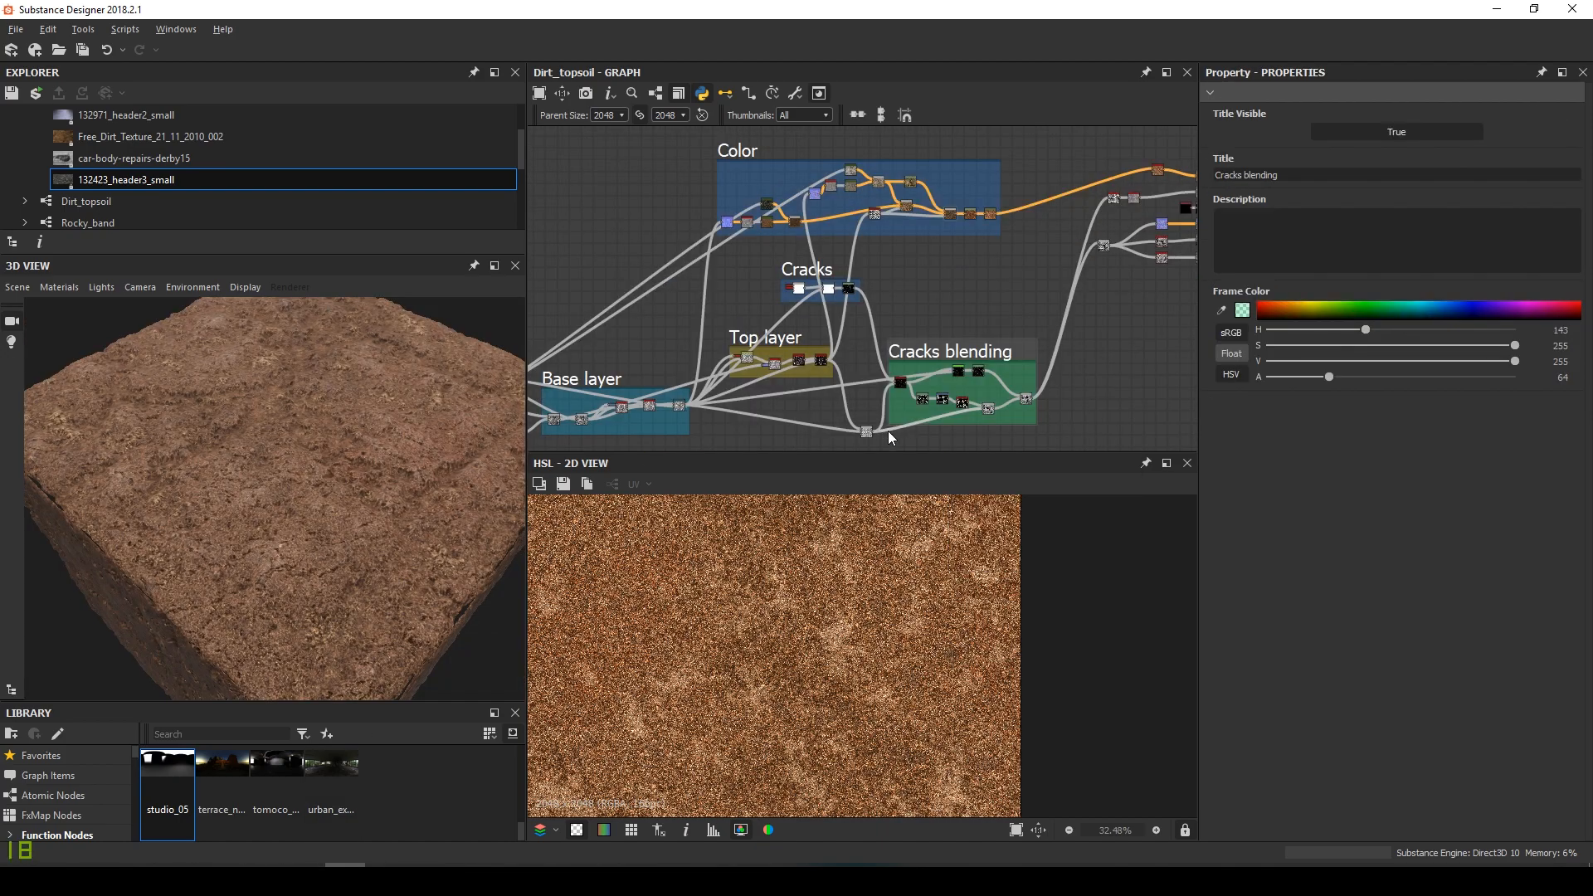
{"action": "left_click", "coordinate": [886, 425]}
Pan the graph past the Noises frame over to the output nodes
{"action": "middle_click_drag", "start_coordinate": [809, 389], "coordinate": [884, 366]}
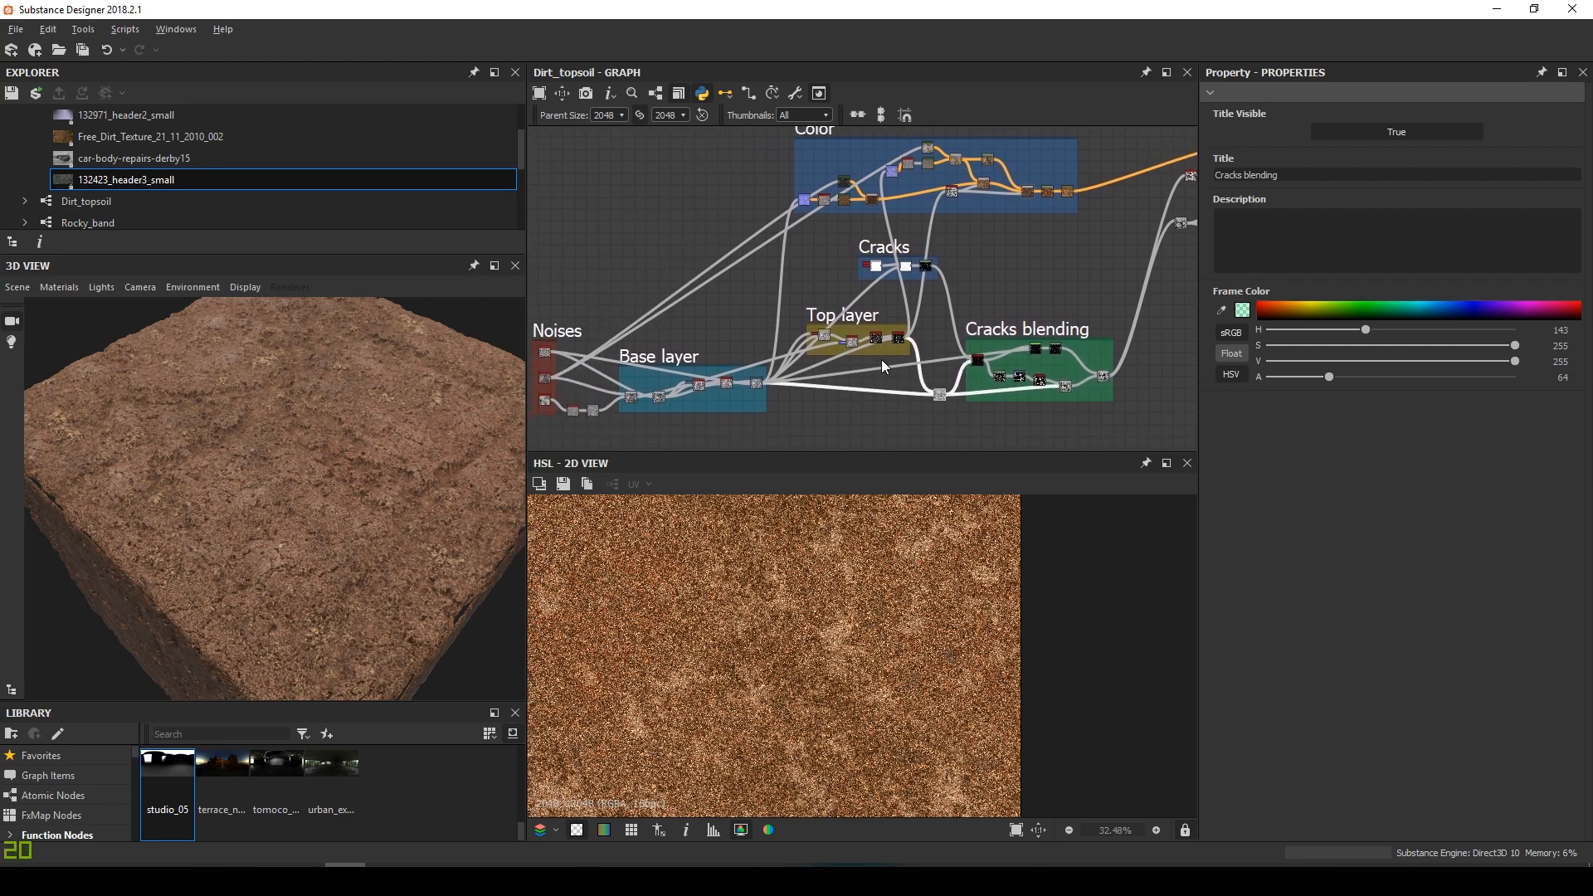
{"action": "scroll", "coordinate": [659, 348], "scroll_direction": "up", "scroll_amount": 8}
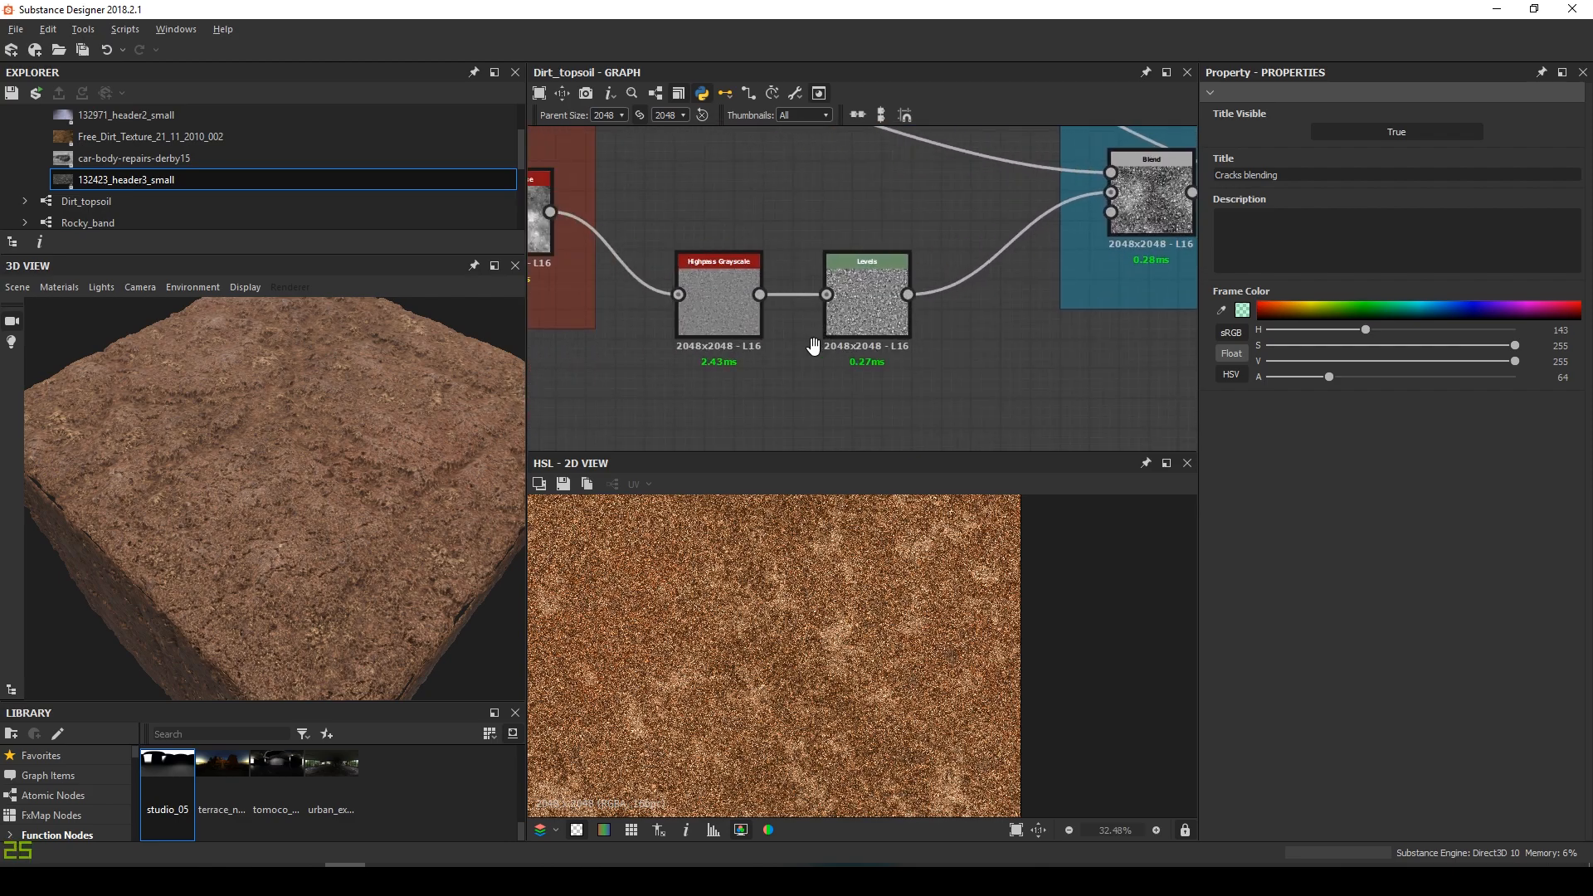
{"action": "middle_click_drag", "start_coordinate": [633, 274], "coordinate": [745, 321]}
{"action": "scroll", "coordinate": [912, 259], "scroll_direction": "down", "scroll_amount": 6}
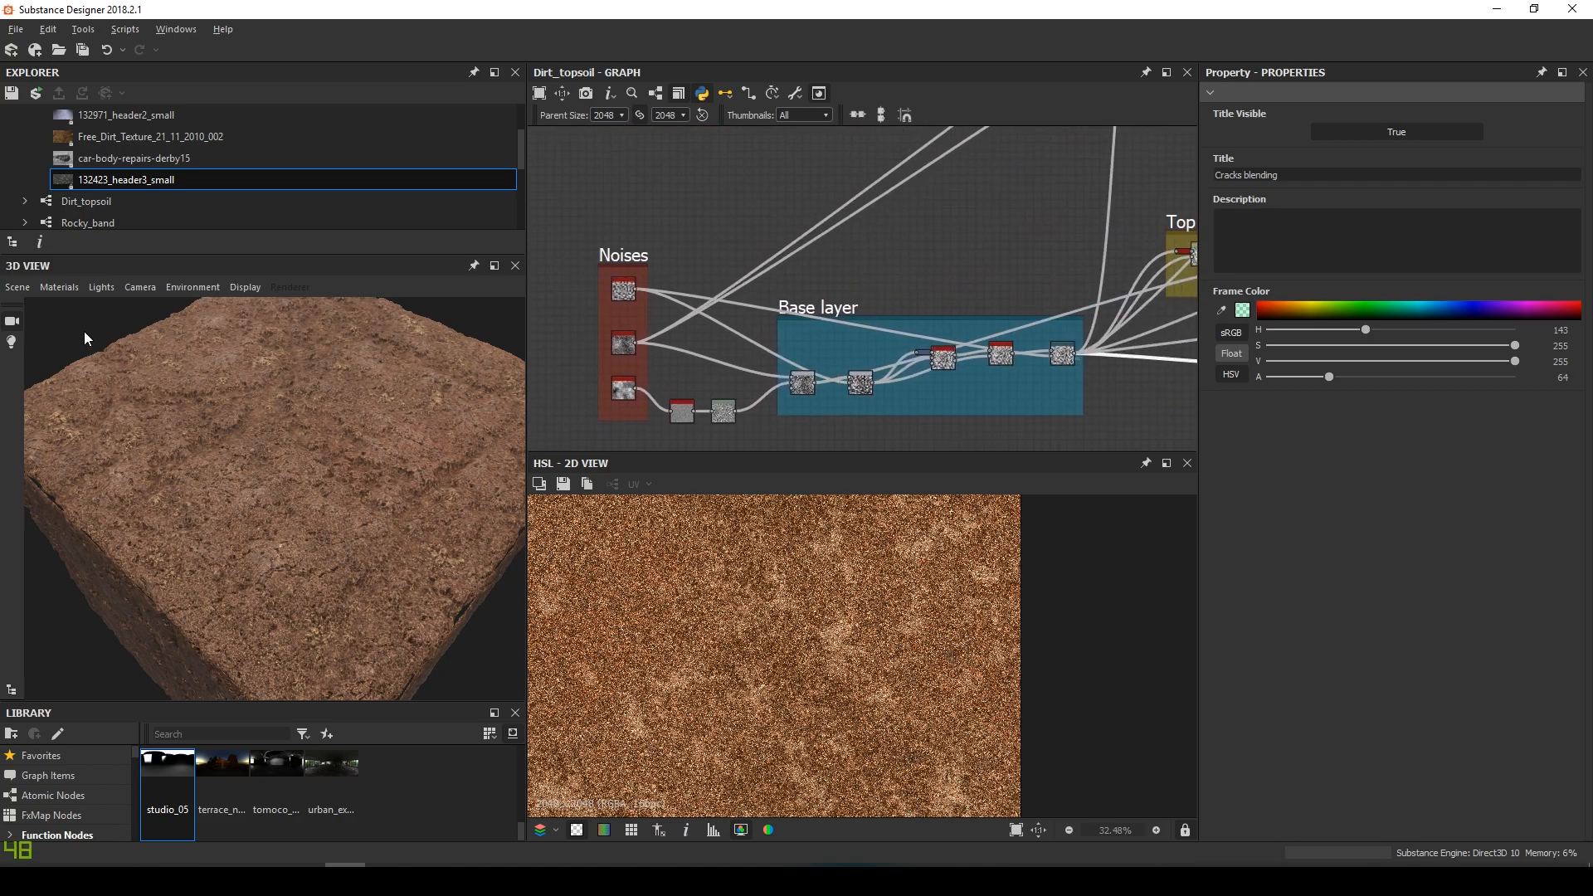
{"action": "scroll", "coordinate": [958, 222], "scroll_direction": "down", "scroll_amount": 4}
{"action": "middle_click_drag", "start_coordinate": [954, 254], "coordinate": [498, 437]}
{"action": "middle_click_drag", "start_coordinate": [909, 264], "coordinate": [796, 287]}
View the basecolor, roughness and normal output maps in turn in the 2D View
{"action": "scroll", "coordinate": [927, 266], "scroll_direction": "up", "scroll_amount": 5}
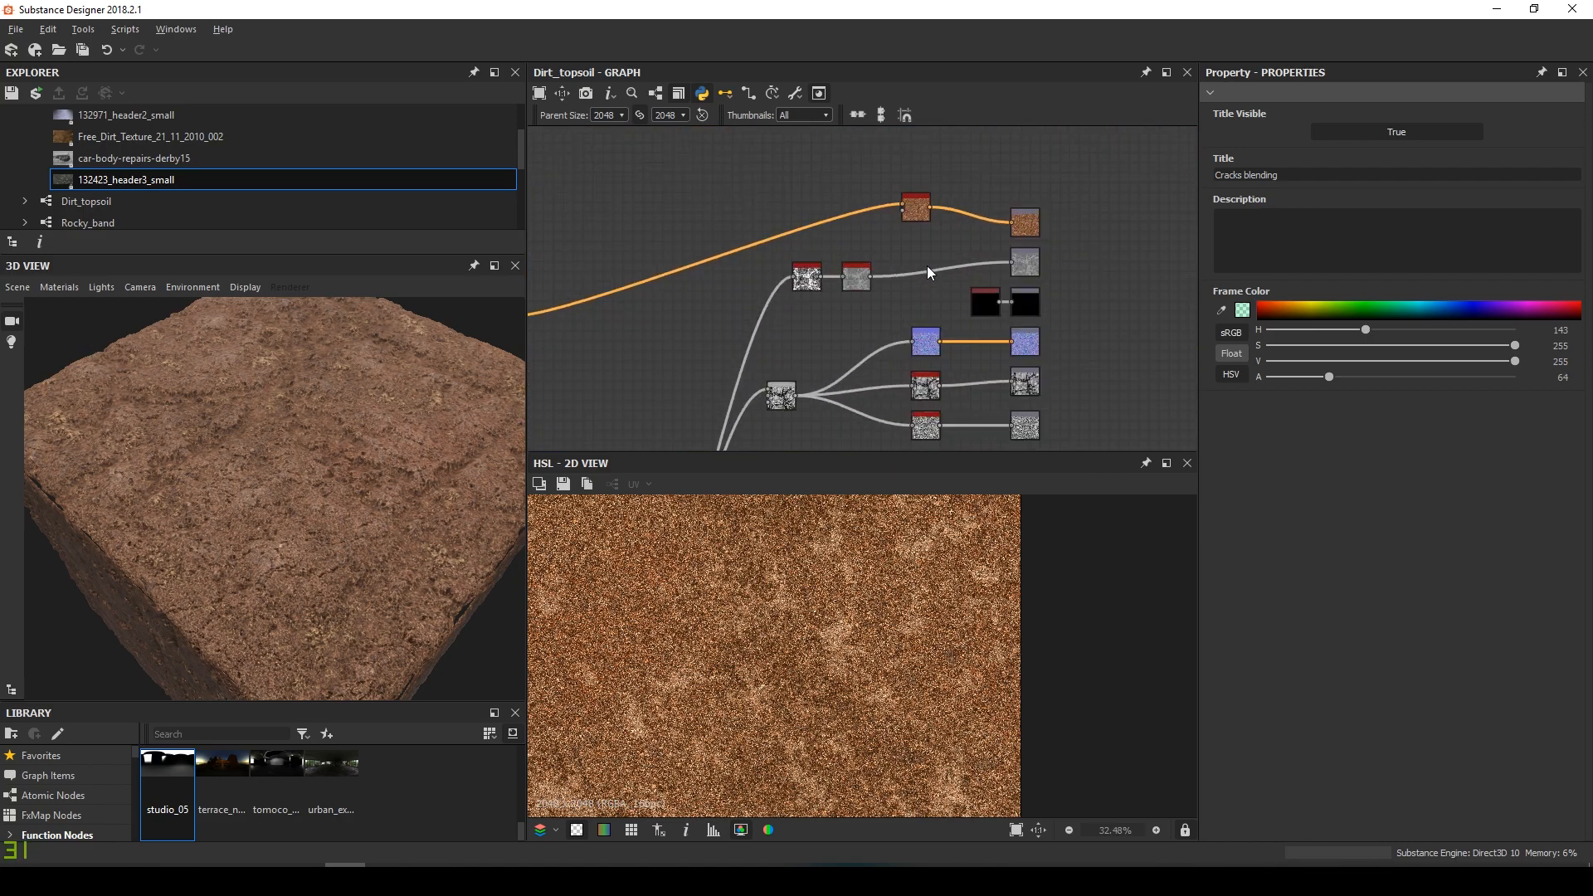
{"action": "double_click", "coordinate": [1021, 229]}
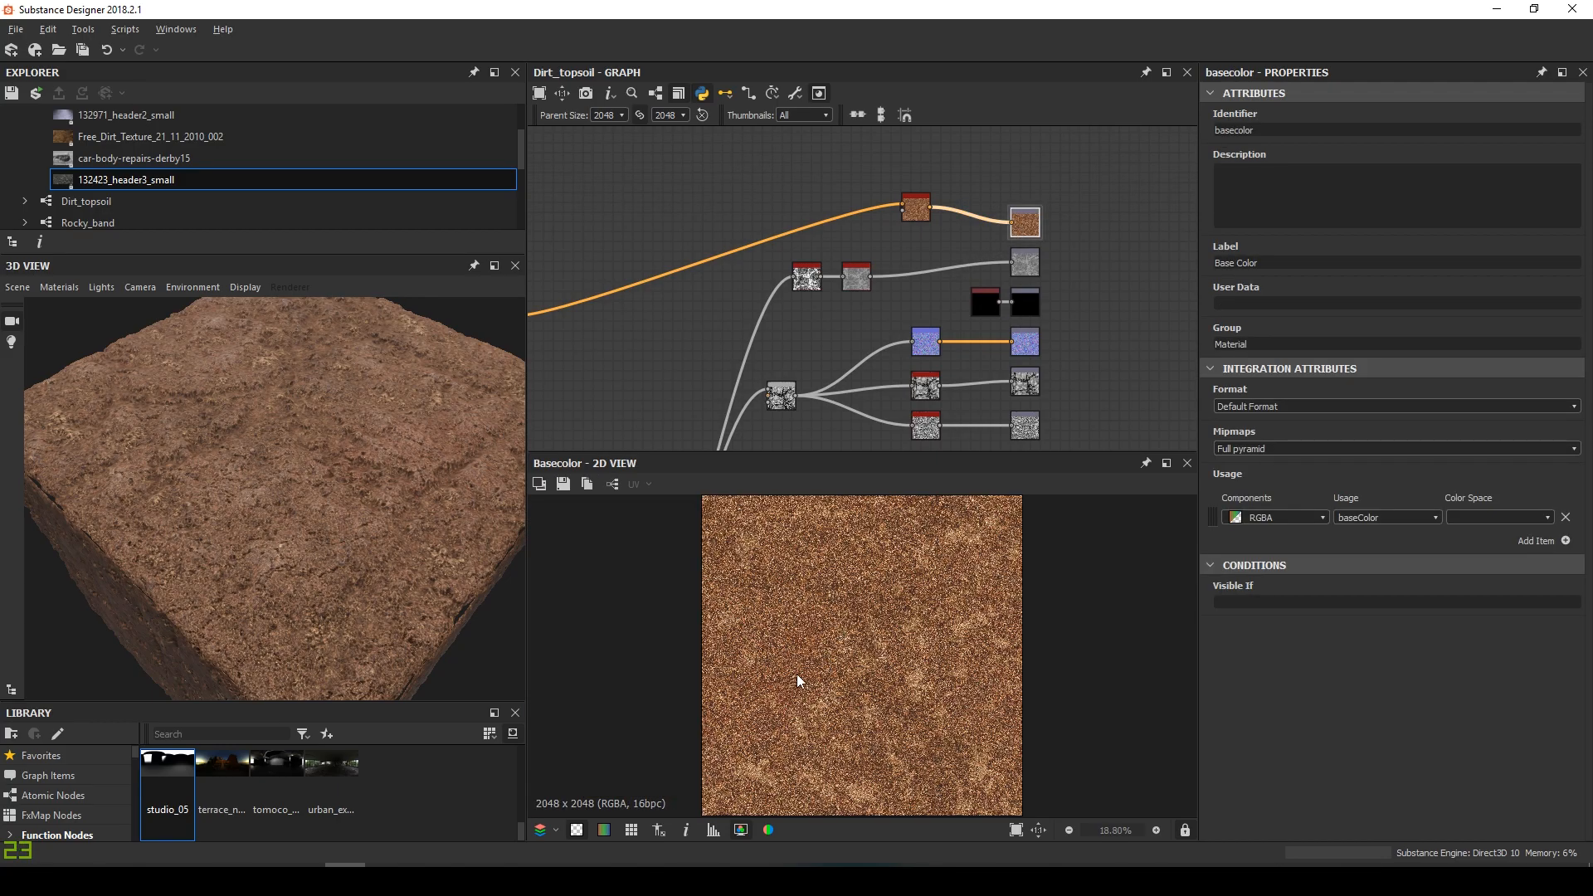
{"action": "scroll", "coordinate": [719, 698], "scroll_direction": "up", "scroll_amount": 8}
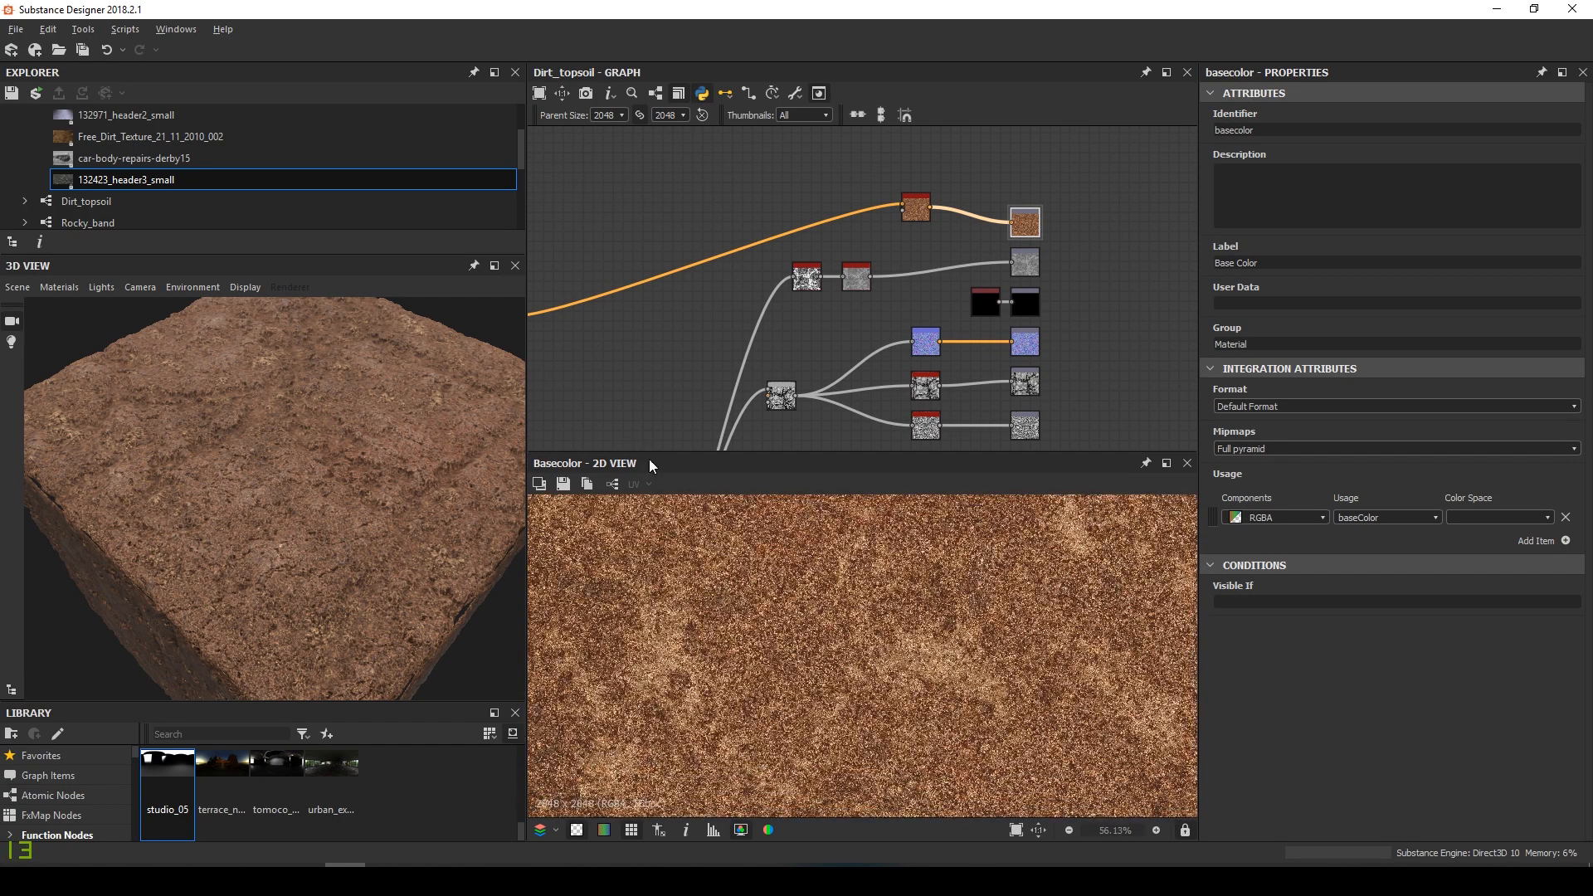
{"action": "scroll", "coordinate": [821, 675], "scroll_direction": "up", "scroll_amount": 4}
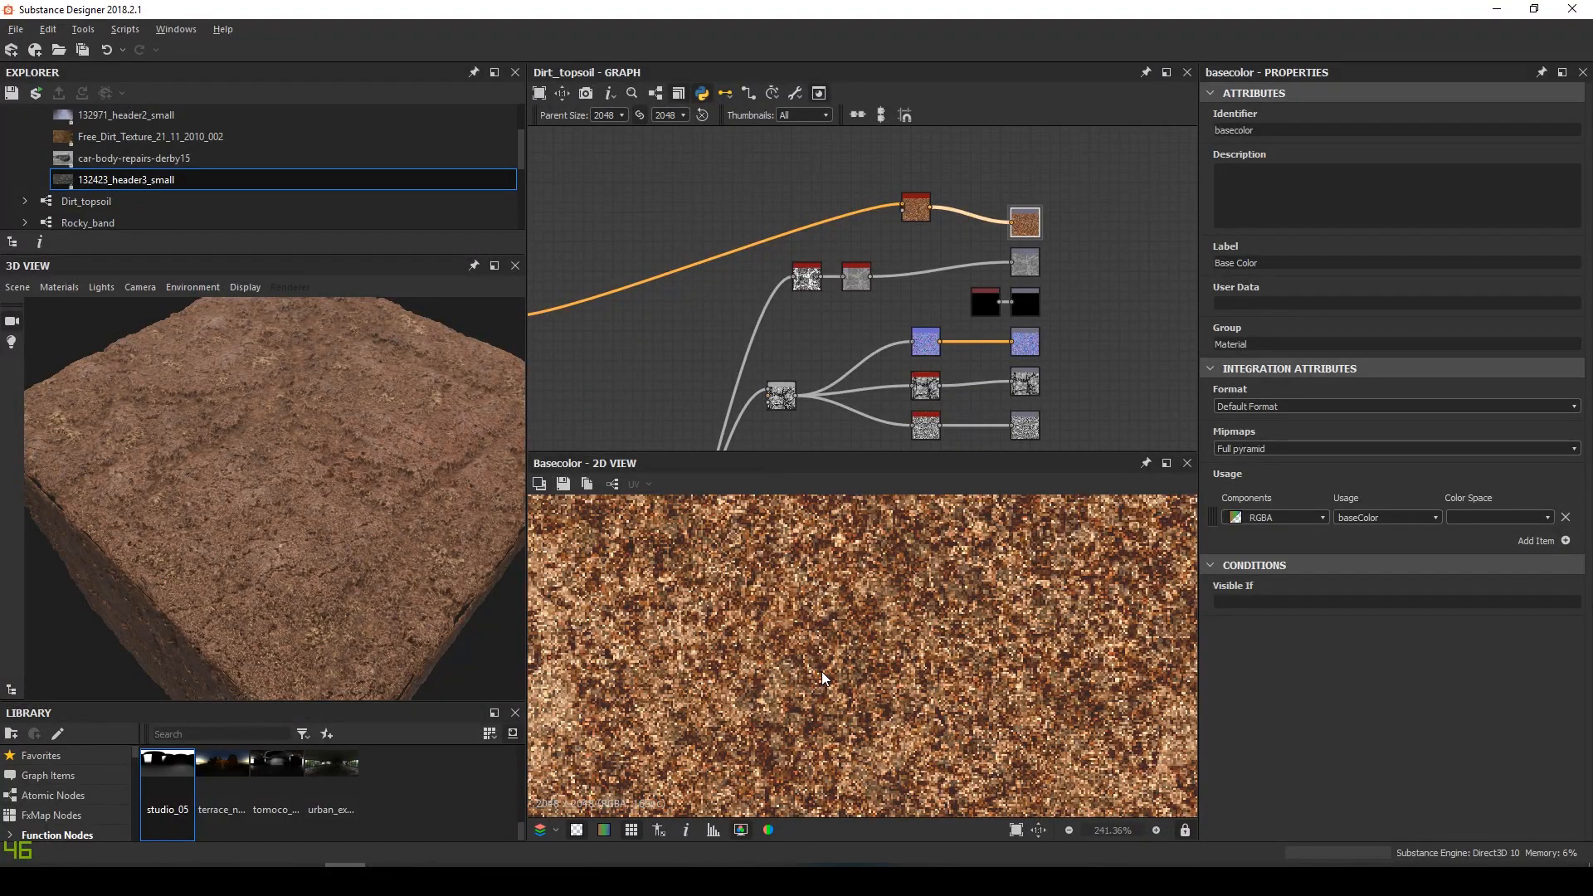
{"action": "scroll", "coordinate": [867, 605], "scroll_direction": "down", "scroll_amount": 3}
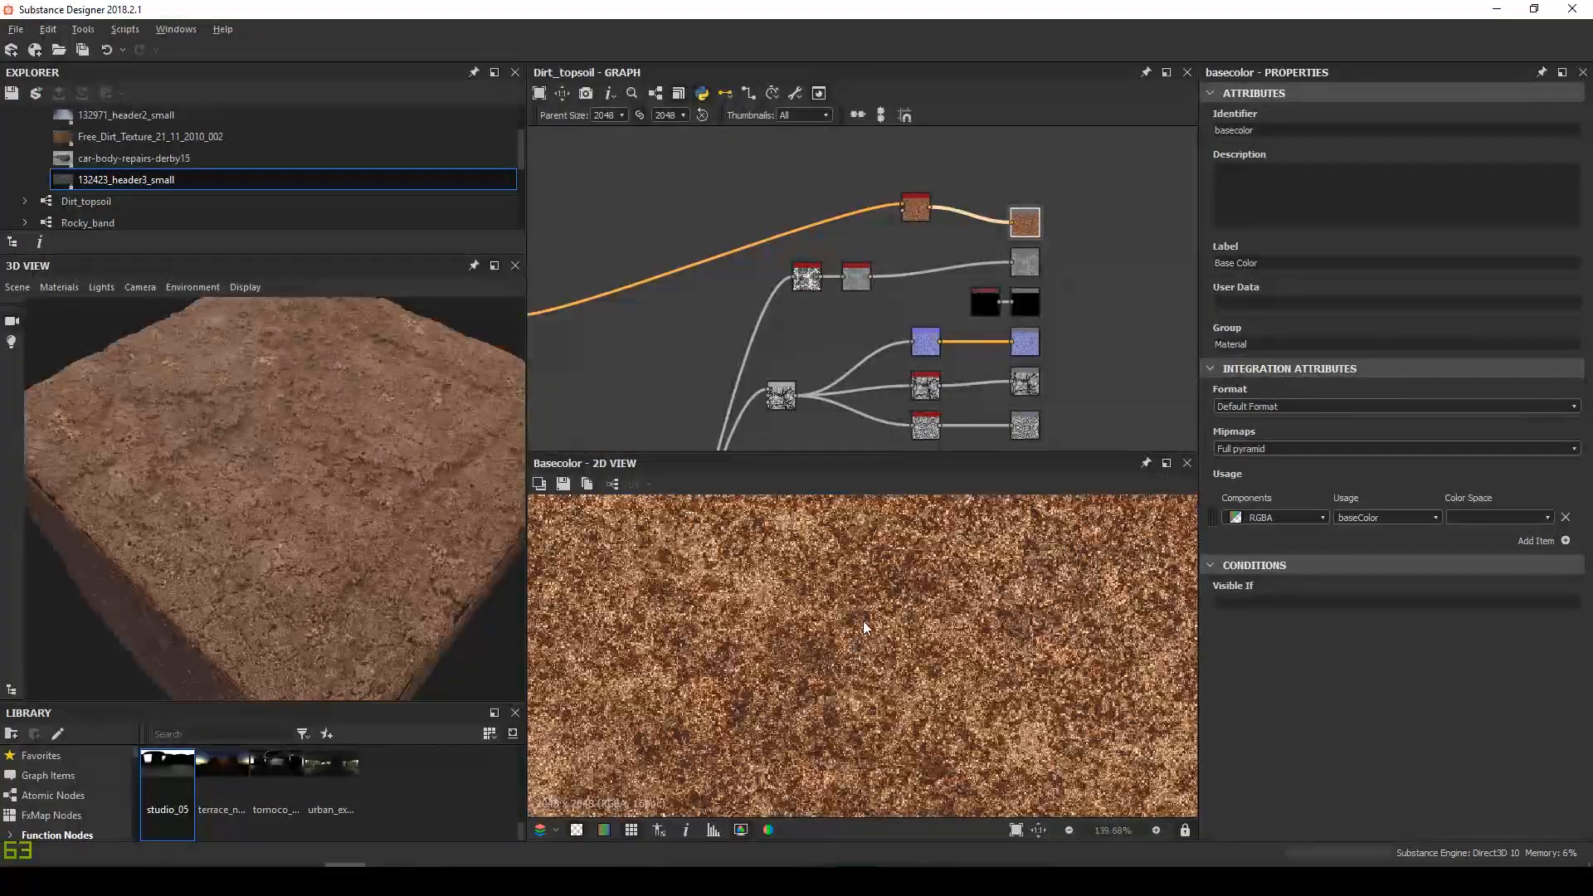
{"action": "double_click", "coordinate": [1027, 264]}
{"action": "scroll", "coordinate": [669, 614], "scroll_direction": "up", "scroll_amount": 4}
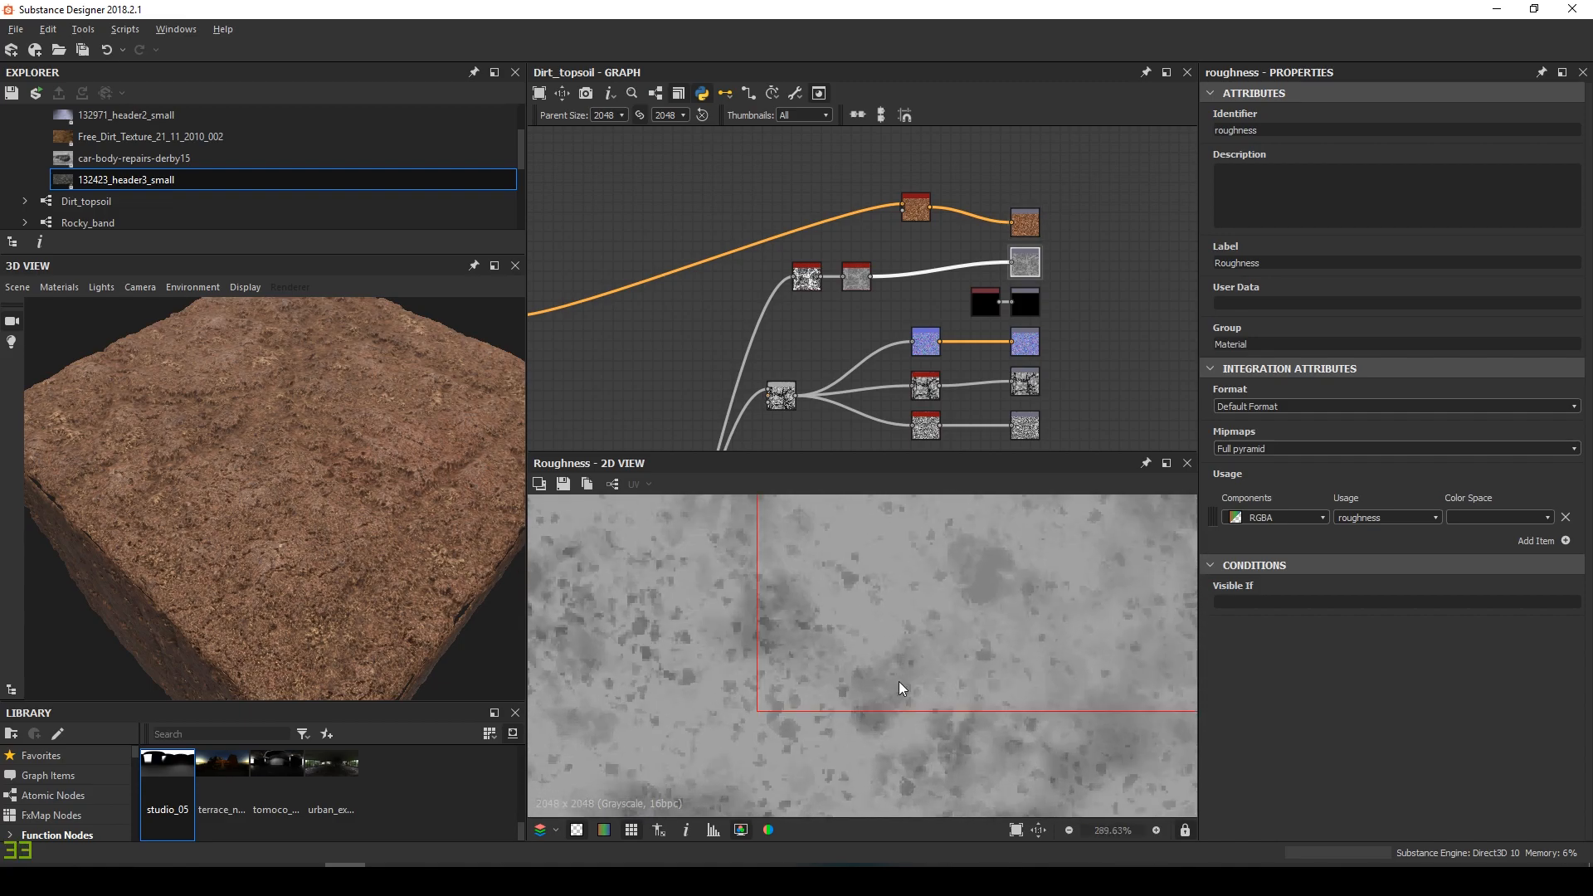
{"action": "double_click", "coordinate": [1033, 337]}
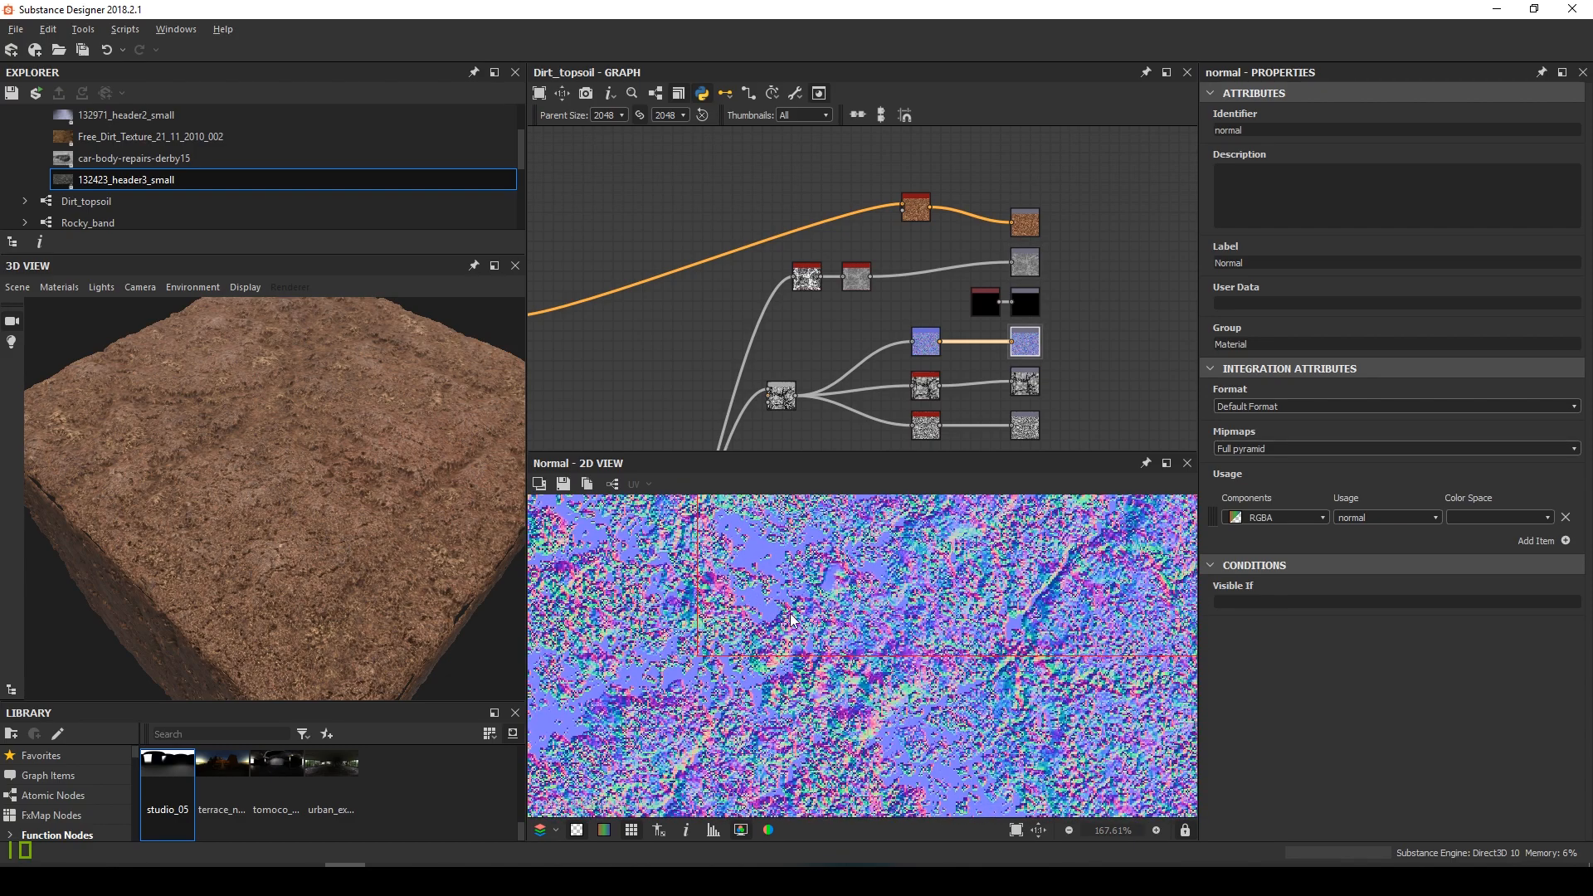
Show the HSL node's result in the 2D view
{"action": "scroll", "coordinate": [873, 662], "scroll_direction": "up", "scroll_amount": 2}
{"action": "scroll", "coordinate": [785, 301], "scroll_direction": "down", "scroll_amount": 6}
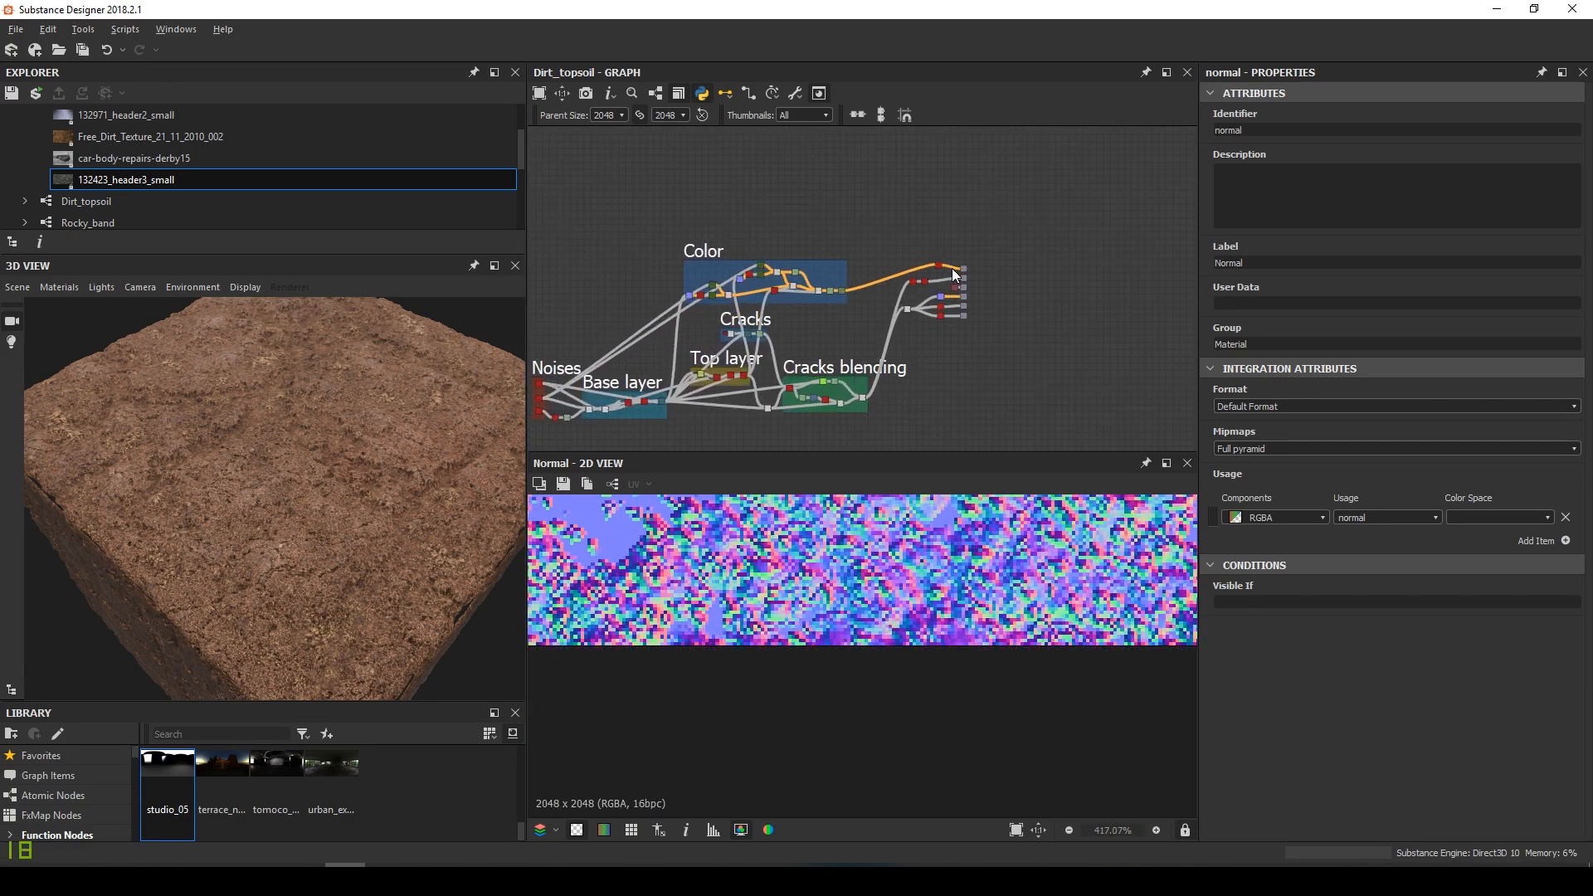
{"action": "left_click", "coordinate": [974, 269]}
{"action": "scroll", "coordinate": [974, 269], "scroll_direction": "up", "scroll_amount": 2}
{"action": "double_click", "coordinate": [788, 301]}
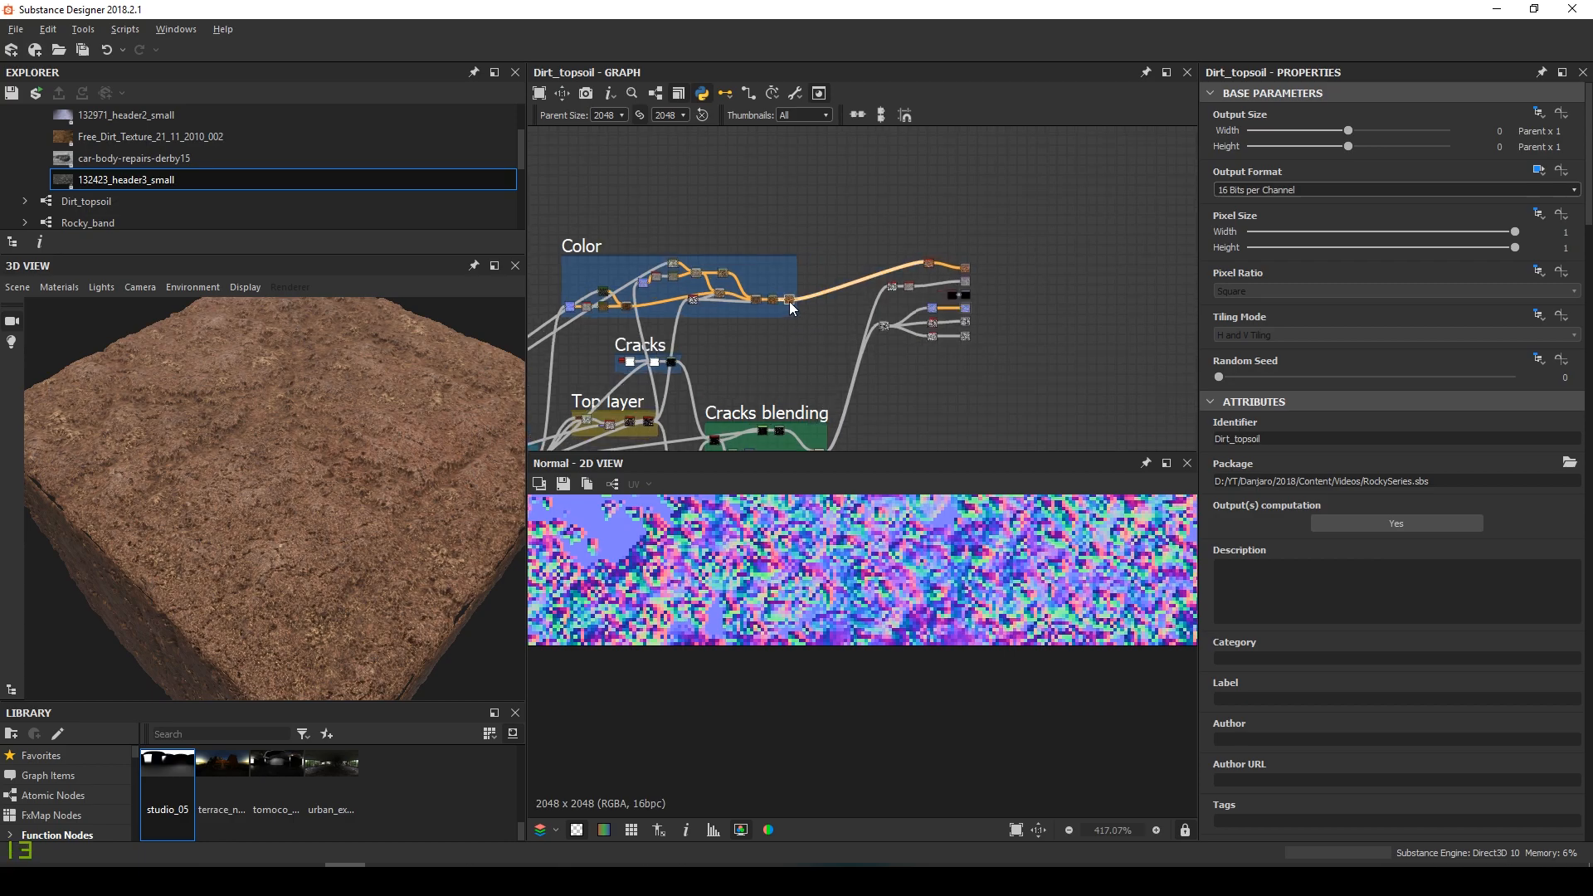
{"action": "scroll", "coordinate": [851, 551], "scroll_direction": "down", "scroll_amount": 5}
{"action": "scroll", "coordinate": [850, 552], "scroll_direction": "down", "scroll_amount": 3}
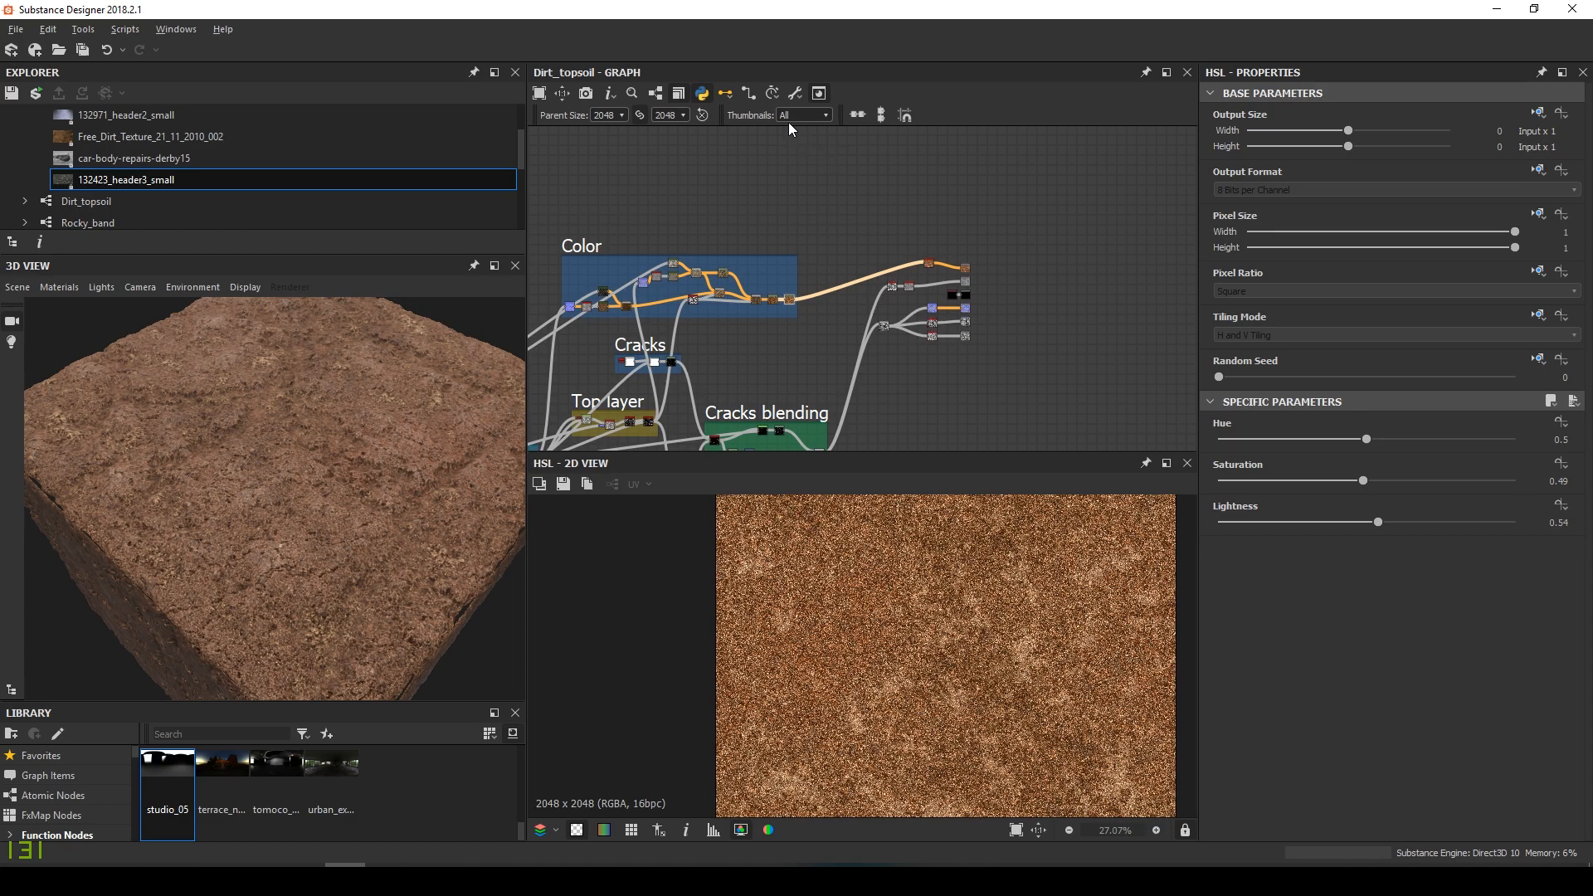
Set the graph's Parent Size to 1024, then 512, then back to 2048
{"action": "left_click", "coordinate": [620, 115]}
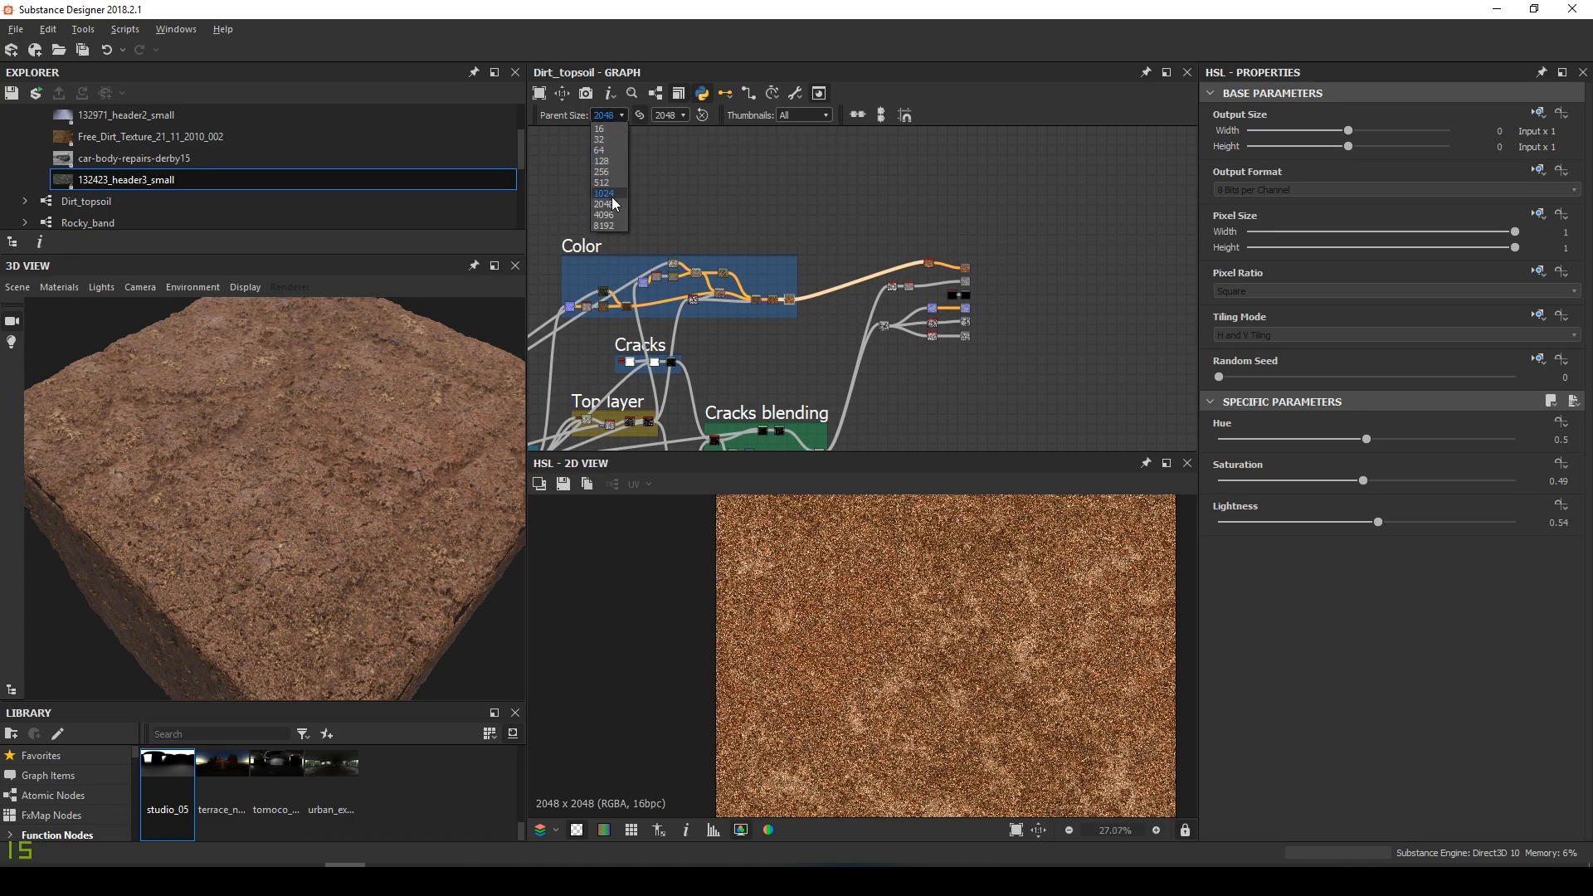
{"action": "left_click", "coordinate": [610, 195]}
{"action": "scroll", "coordinate": [344, 563], "scroll_direction": "up", "scroll_amount": 4}
{"action": "left_click_drag", "start_coordinate": [343, 562], "coordinate": [345, 518]}
{"action": "scroll", "coordinate": [341, 537], "scroll_direction": "down", "scroll_amount": 4}
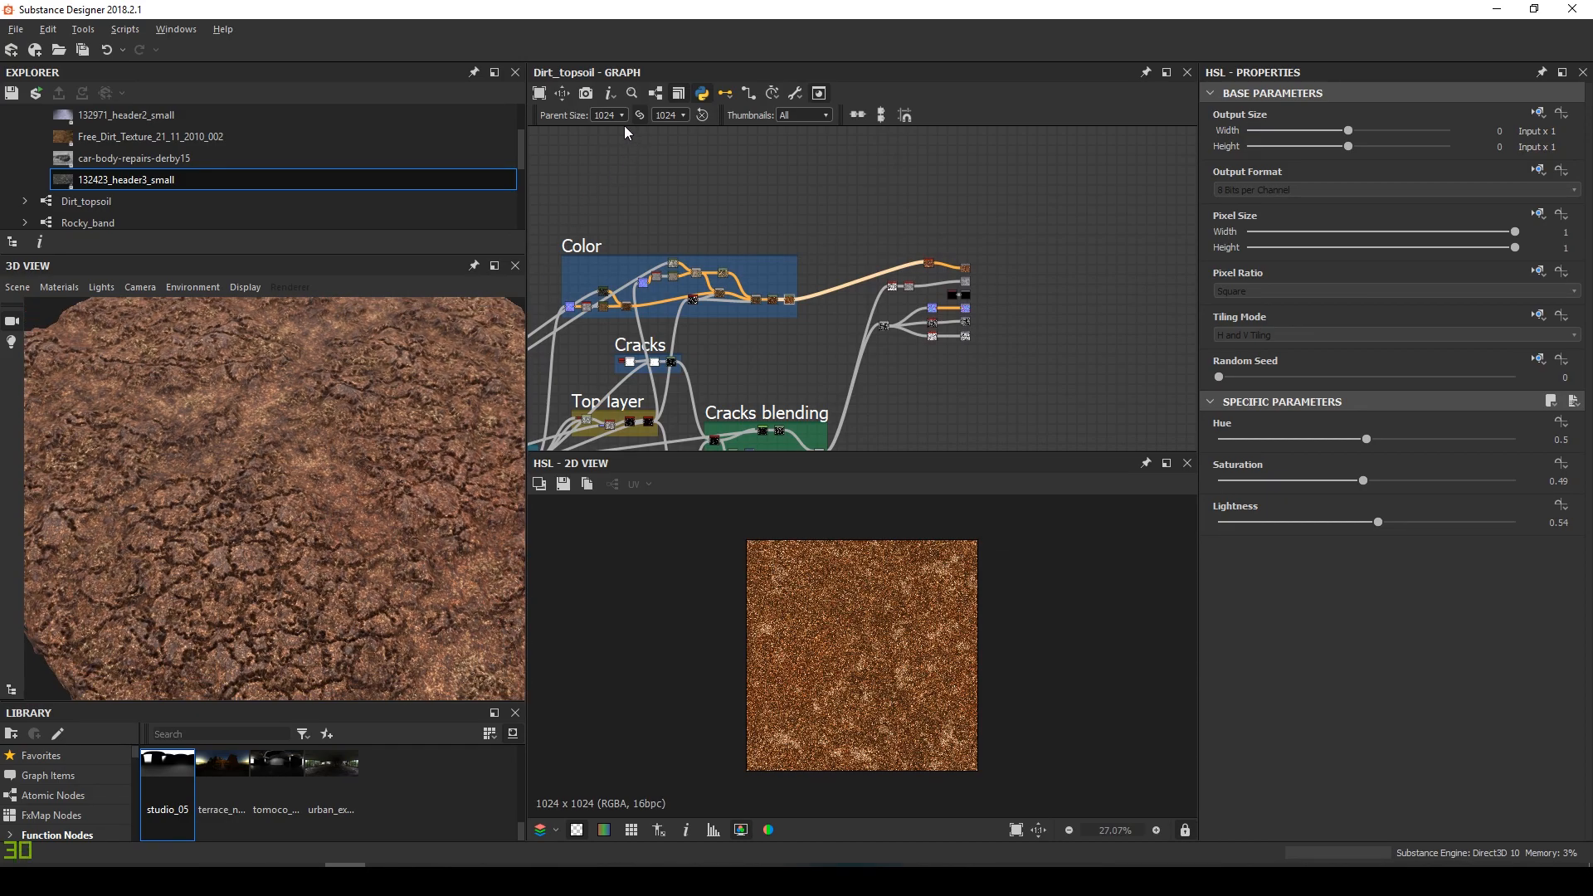
{"action": "left_click", "coordinate": [615, 179]}
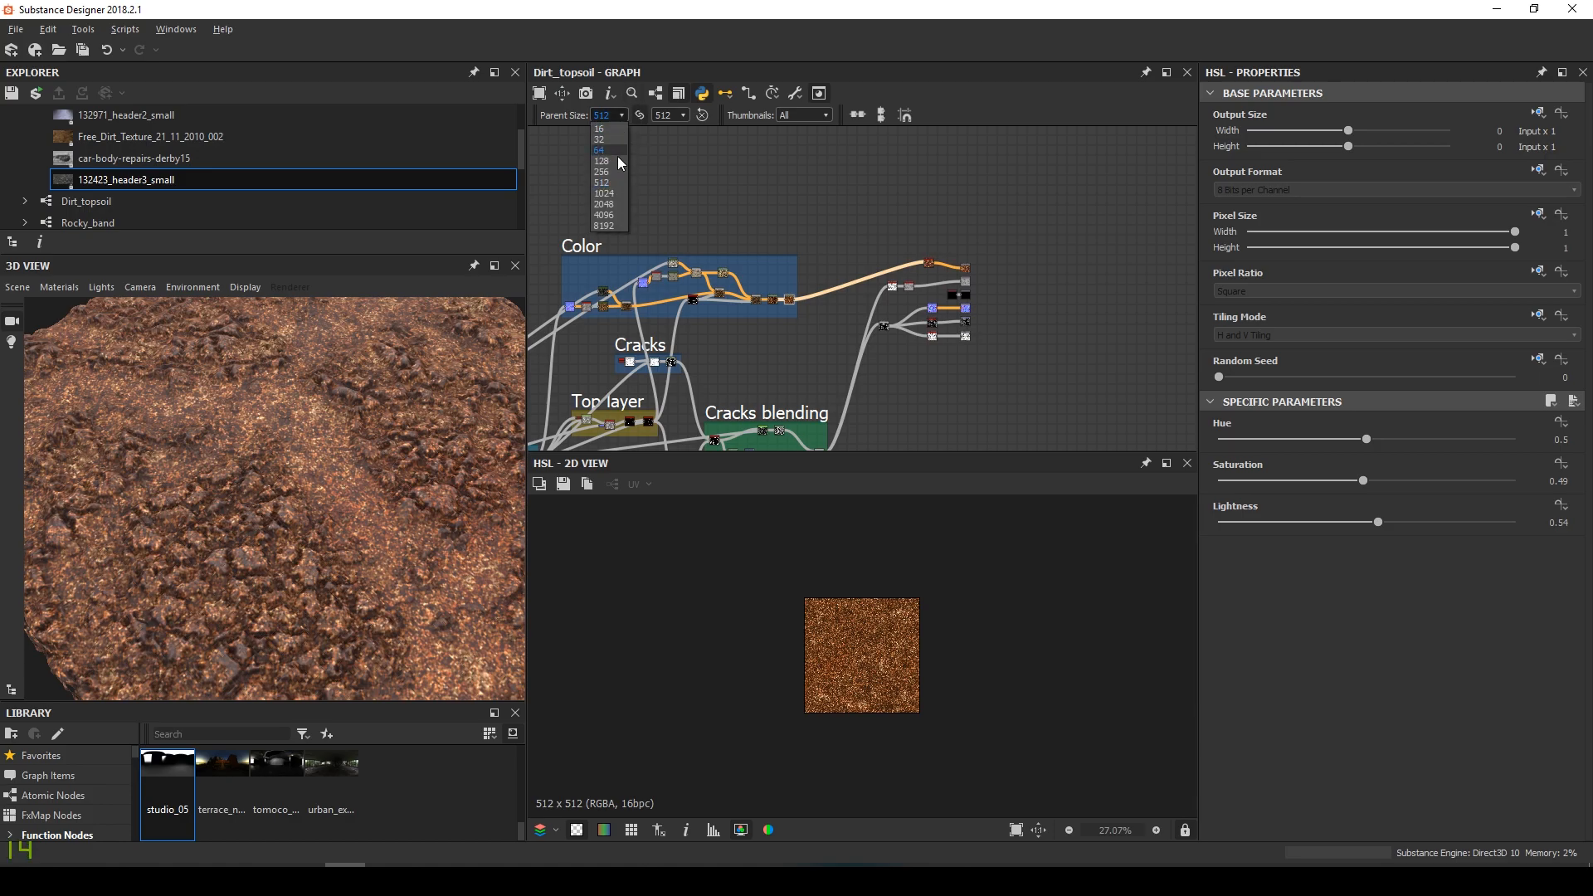
{"action": "left_click", "coordinate": [609, 206]}
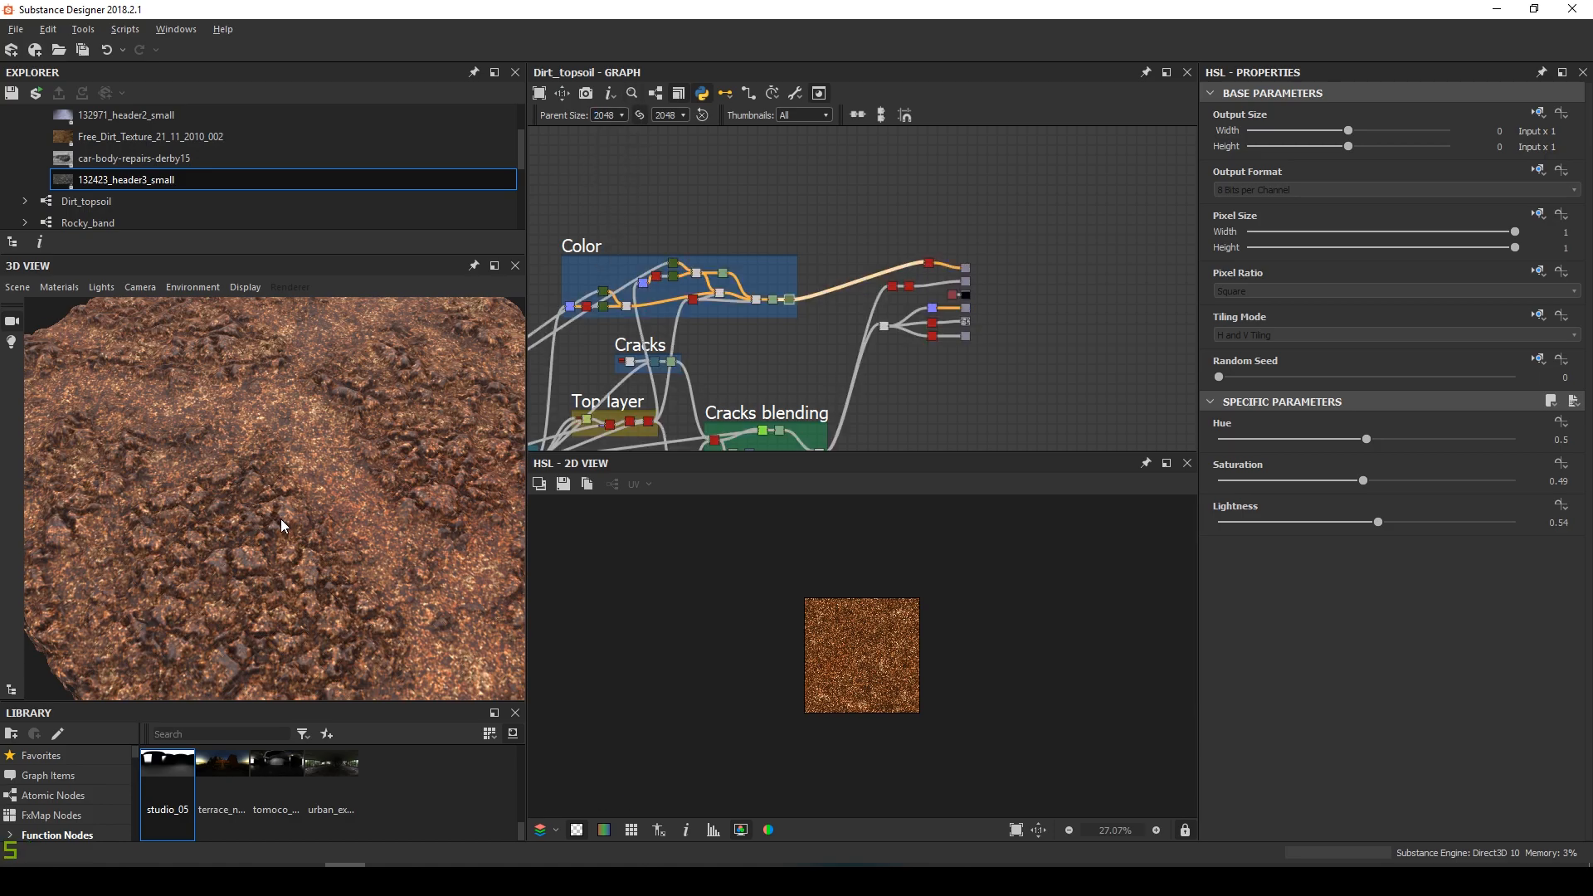
{"action": "middle_click_drag", "start_coordinate": [674, 346], "coordinate": [771, 283]}
Pan across the Base layer, Top layer and Cracks blending frames to the Color frame
{"action": "scroll", "coordinate": [771, 283], "scroll_direction": "up", "scroll_amount": 1}
{"action": "left_click_drag", "start_coordinate": [252, 533], "coordinate": [232, 524]}
{"action": "middle_click_drag", "start_coordinate": [713, 339], "coordinate": [790, 295]}
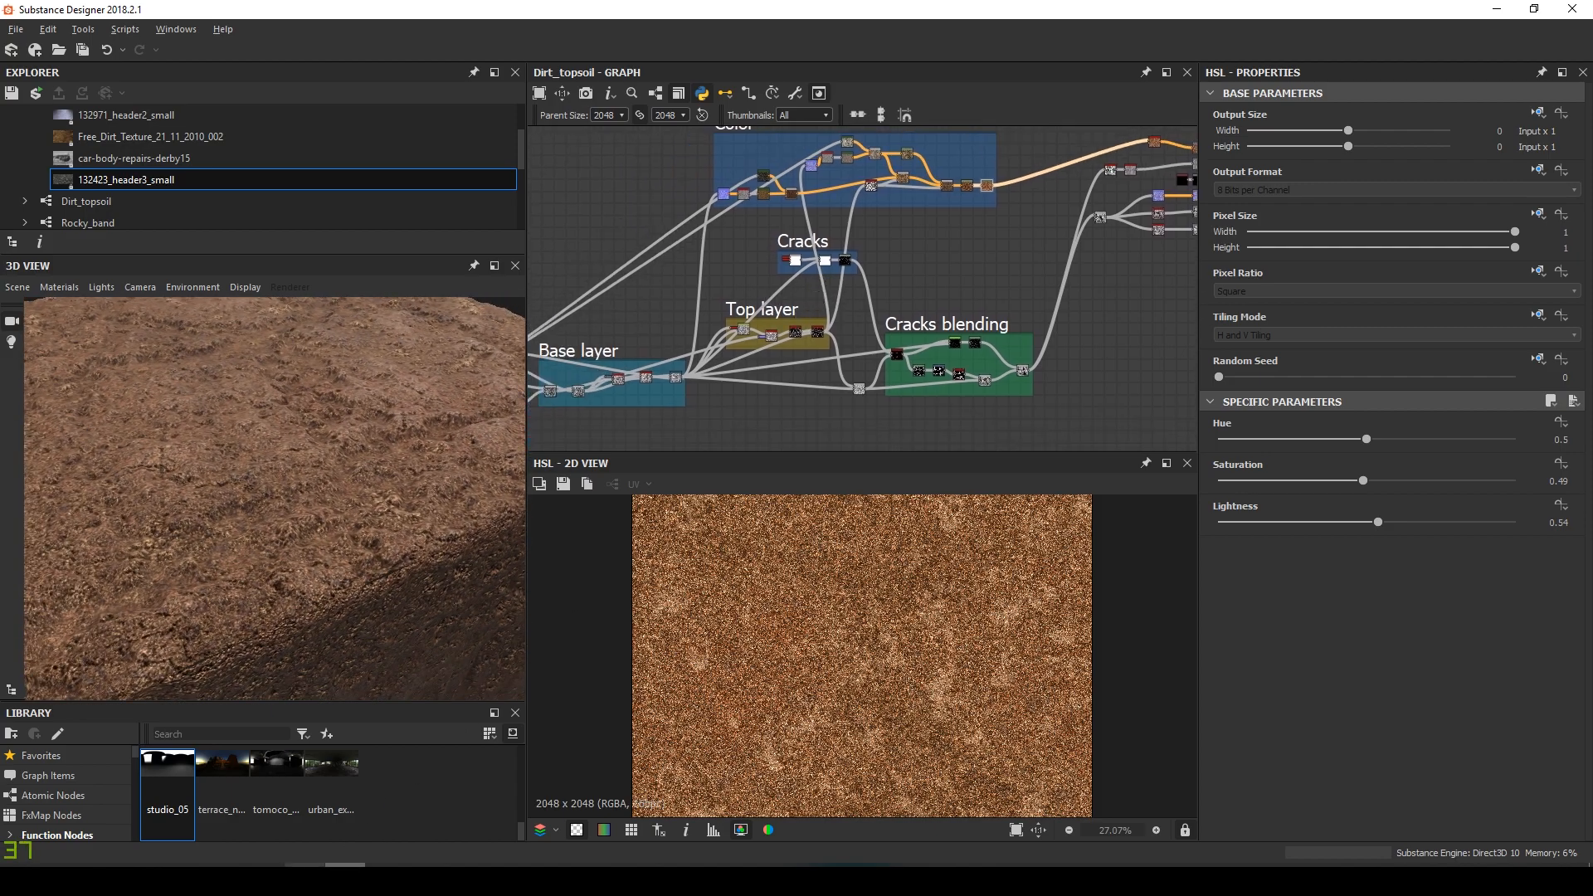
{"action": "middle_click_drag", "start_coordinate": [602, 391], "coordinate": [829, 347]}
{"action": "scroll", "coordinate": [829, 346], "scroll_direction": "up", "scroll_amount": 6}
{"action": "middle_click_drag", "start_coordinate": [937, 332], "coordinate": [764, 342]}
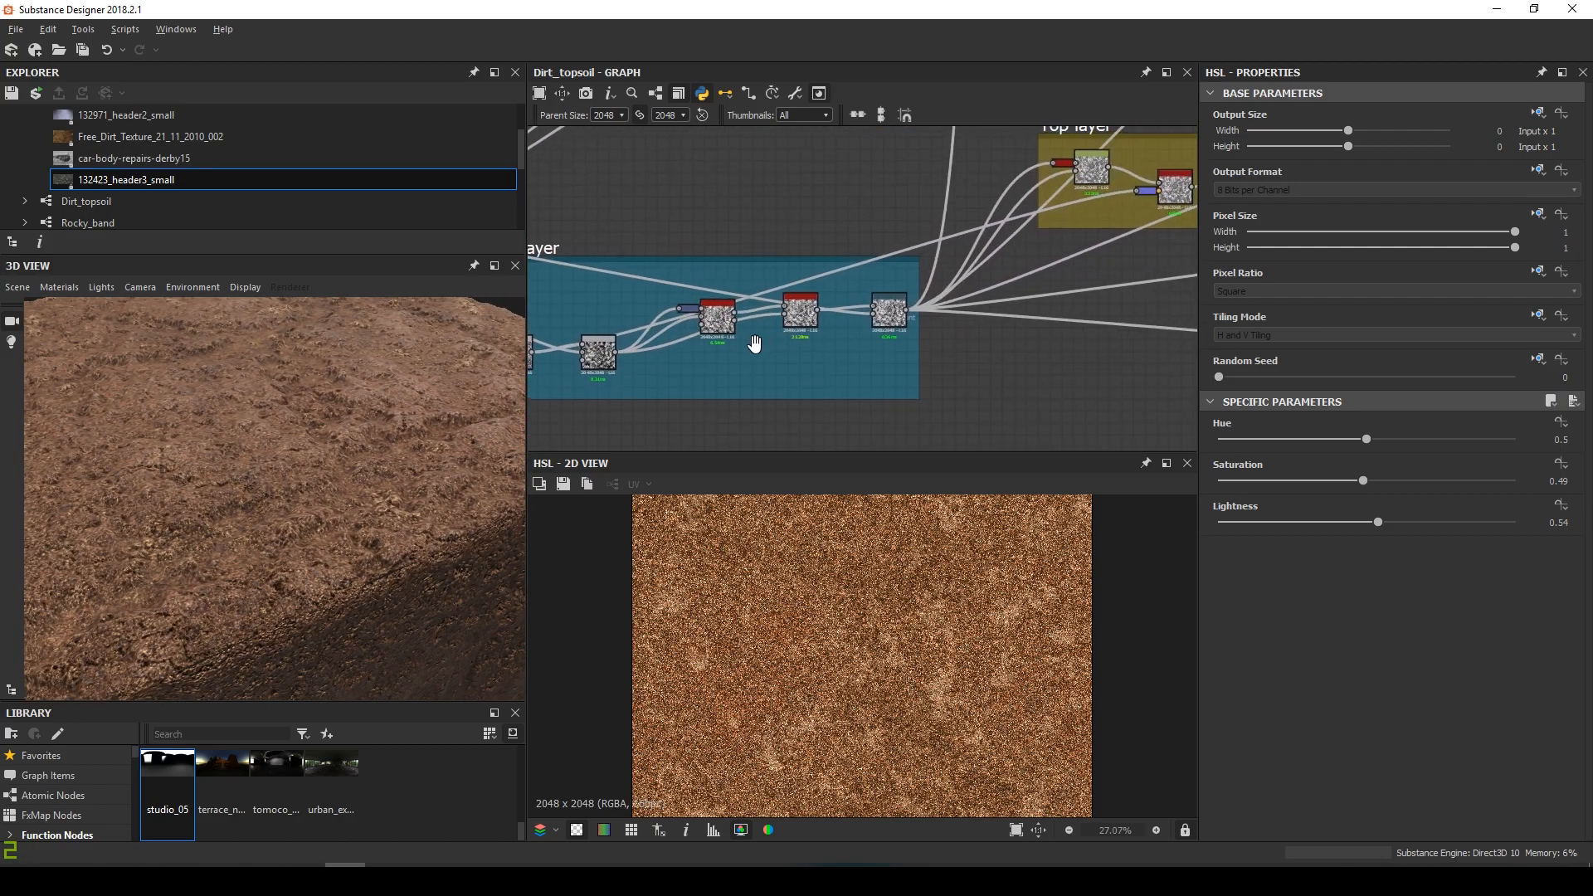
{"action": "middle_click_drag", "start_coordinate": [978, 307], "coordinate": [696, 393]}
{"action": "scroll", "coordinate": [872, 296], "scroll_direction": "up", "scroll_amount": 2}
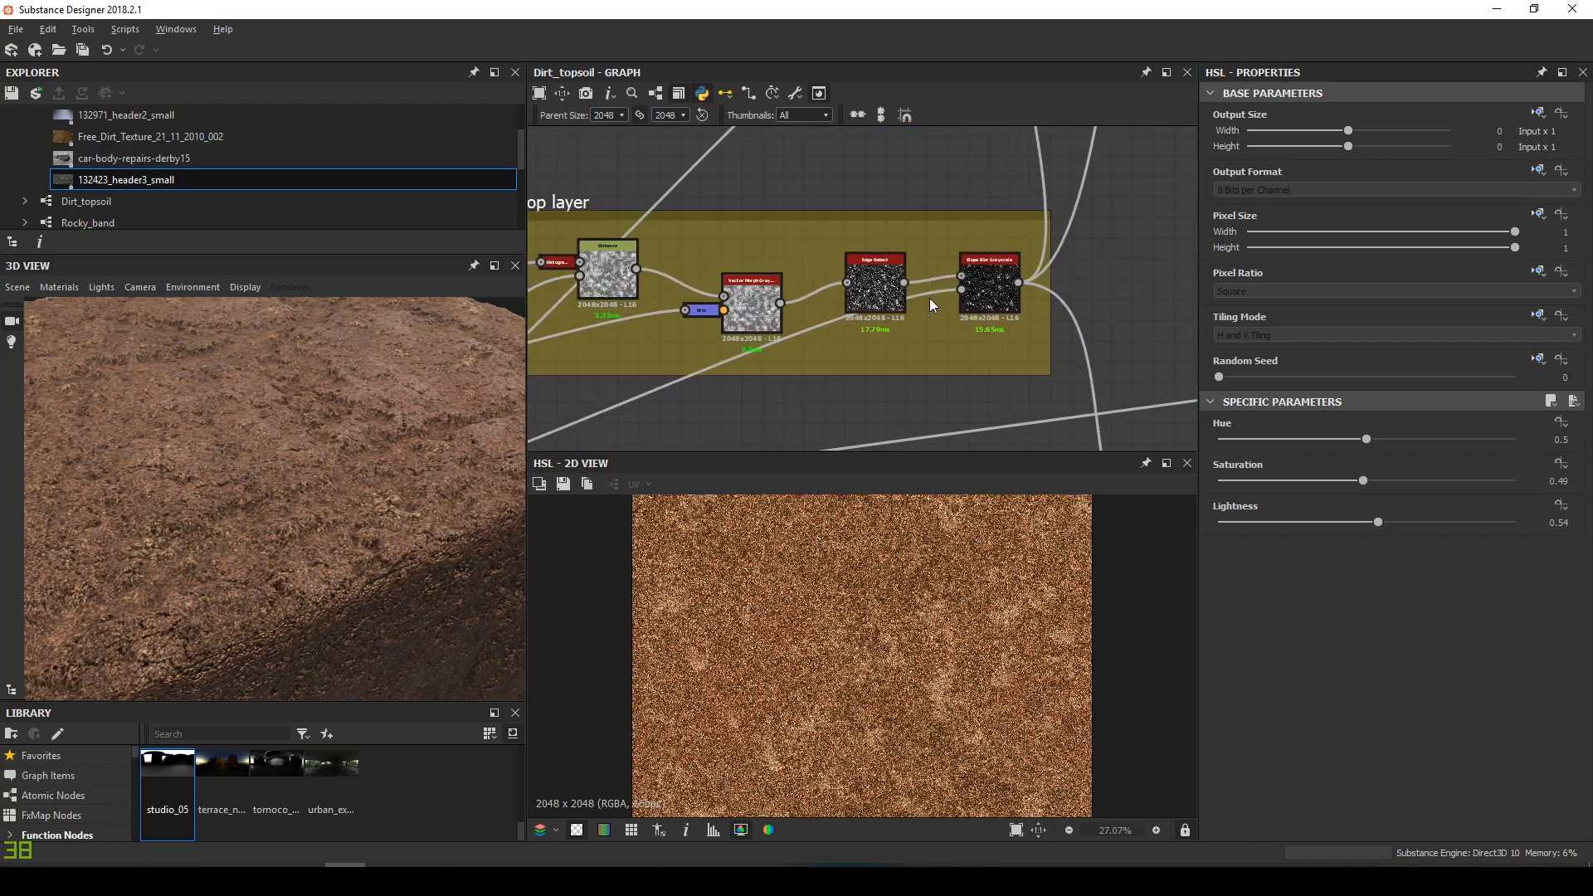
{"action": "scroll", "coordinate": [929, 297], "scroll_direction": "down", "scroll_amount": 4}
{"action": "middle_click_drag", "start_coordinate": [930, 297], "coordinate": [649, 248]}
{"action": "scroll", "coordinate": [928, 341], "scroll_direction": "up", "scroll_amount": 4}
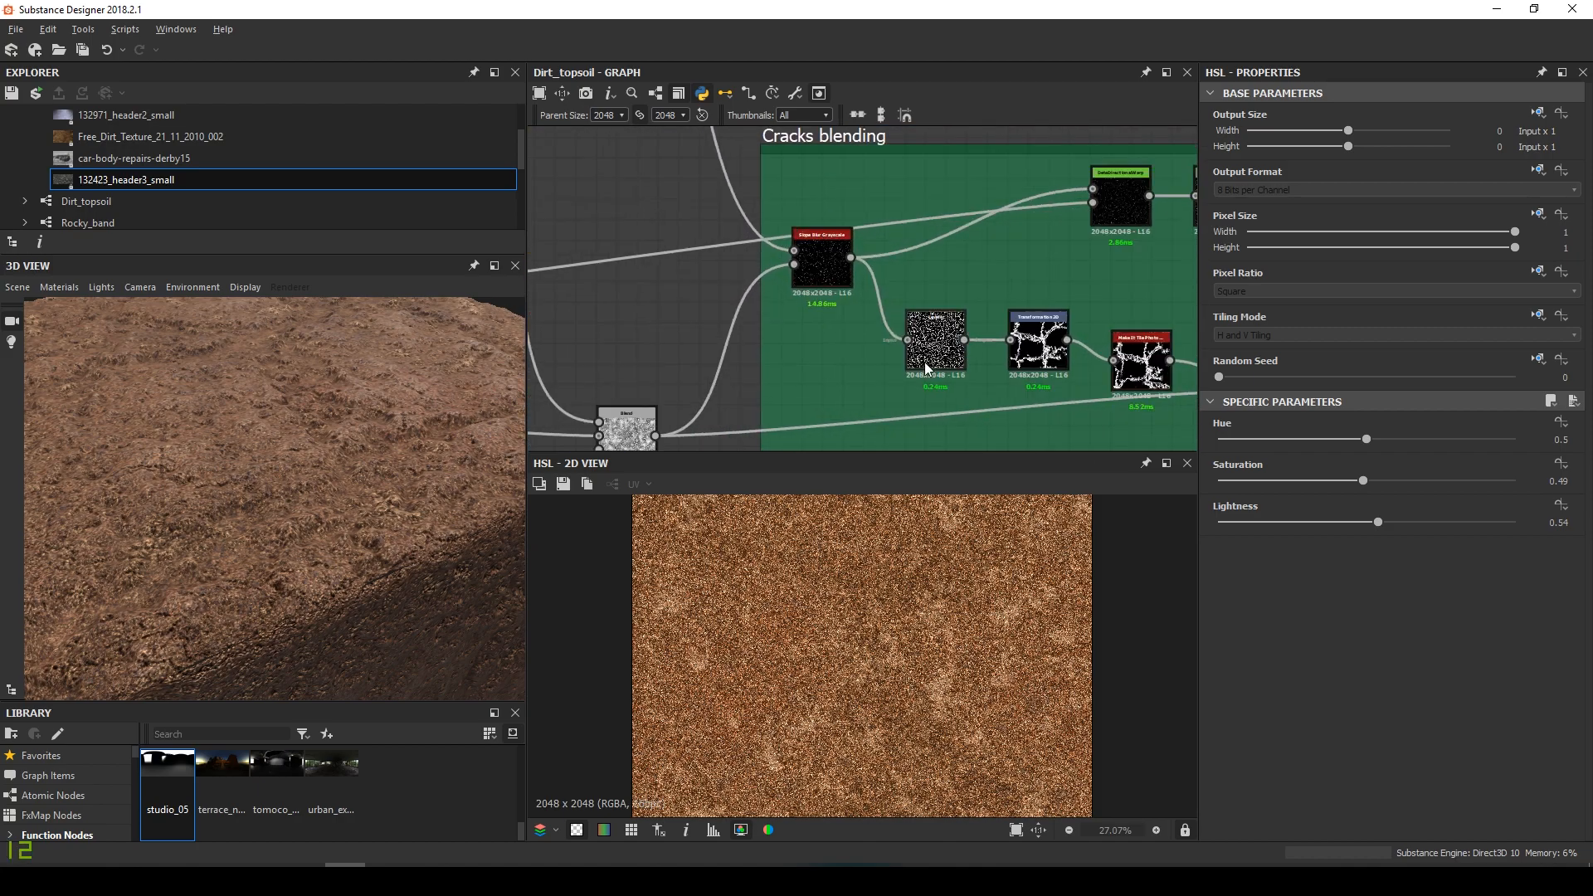
{"action": "middle_click_drag", "start_coordinate": [924, 363], "coordinate": [611, 336]}
{"action": "middle_click_drag", "start_coordinate": [807, 274], "coordinate": [784, 310]}
{"action": "scroll", "coordinate": [798, 236], "scroll_direction": "up", "scroll_amount": 3}
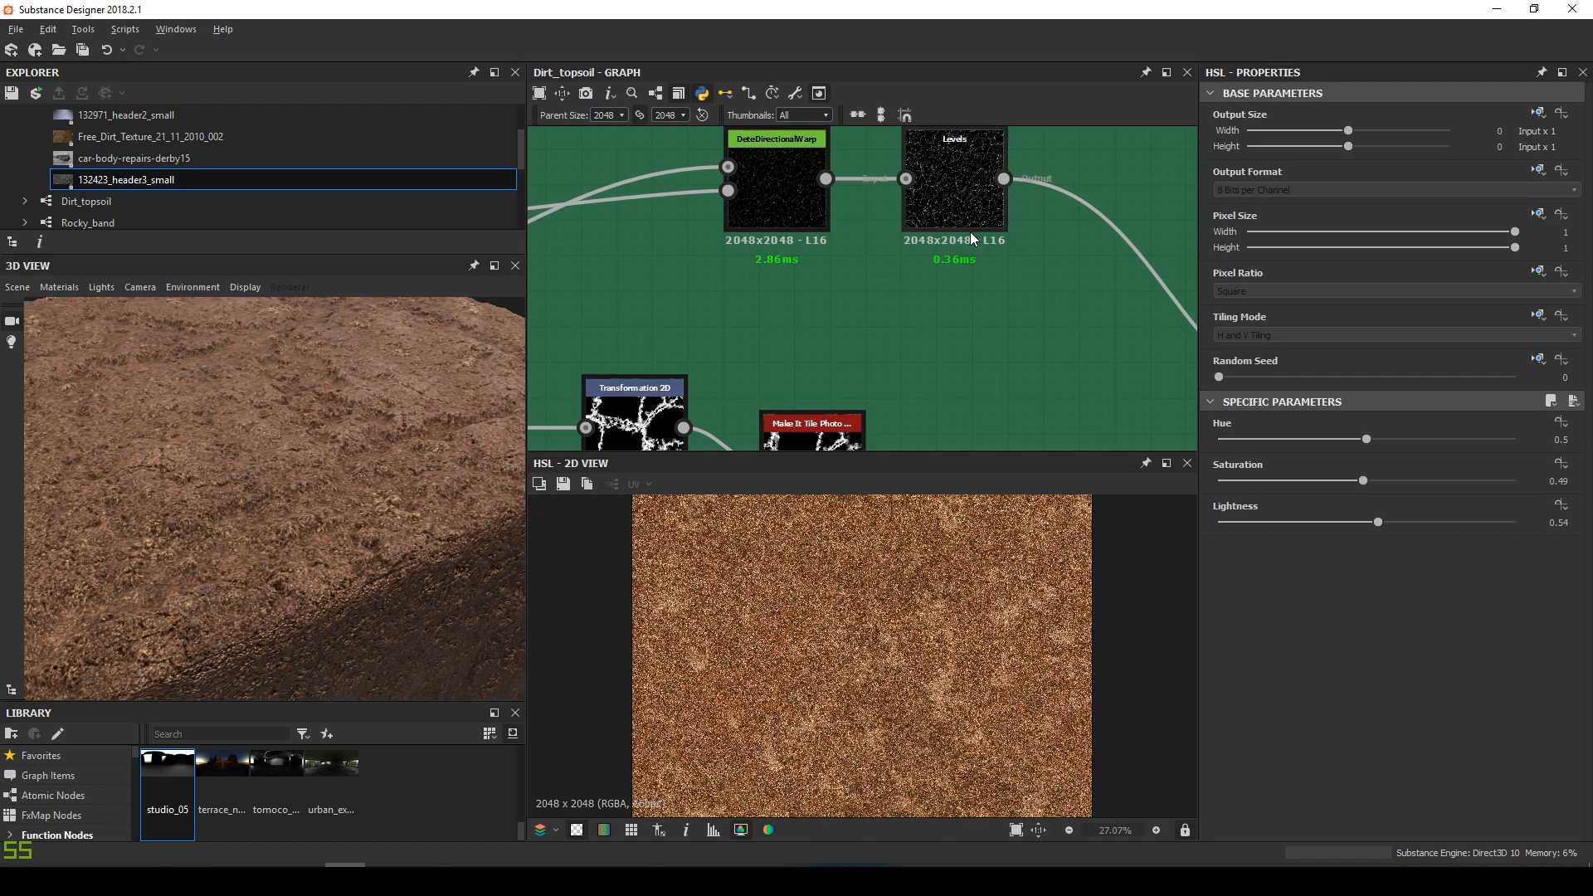
{"action": "scroll", "coordinate": [970, 239], "scroll_direction": "down", "scroll_amount": 4}
{"action": "middle_click_drag", "start_coordinate": [977, 271], "coordinate": [987, 331]}
{"action": "scroll", "coordinate": [987, 330], "scroll_direction": "down", "scroll_amount": 1}
{"action": "scroll", "coordinate": [974, 291], "scroll_direction": "down", "scroll_amount": 4}
{"action": "middle_click_drag", "start_coordinate": [939, 231], "coordinate": [1011, 374]}
{"action": "scroll", "coordinate": [755, 301], "scroll_direction": "up", "scroll_amount": 4}
{"action": "scroll", "coordinate": [868, 248], "scroll_direction": "down", "scroll_amount": 6}
{"action": "middle_click_drag", "start_coordinate": [922, 195], "coordinate": [883, 291]}
{"action": "scroll", "coordinate": [912, 275], "scroll_direction": "up", "scroll_amount": 2}
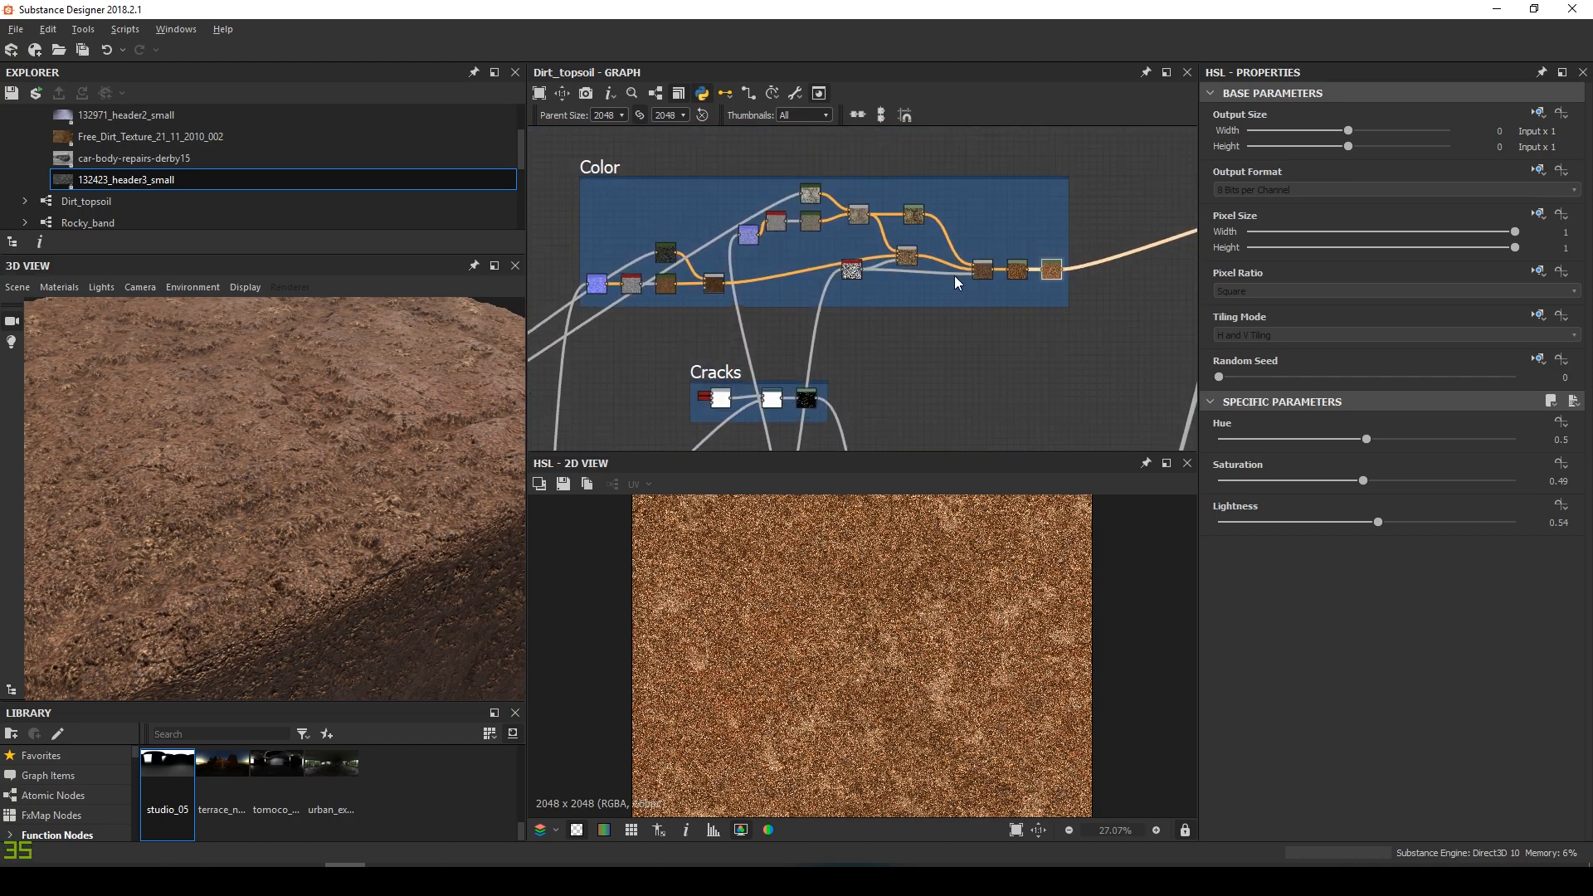
{"action": "scroll", "coordinate": [755, 247], "scroll_direction": "up", "scroll_amount": 3}
Inspect the Color frame's gradient map and Levels node settings
{"action": "left_click", "coordinate": [740, 232]}
{"action": "scroll", "coordinate": [810, 253], "scroll_direction": "up", "scroll_amount": 1}
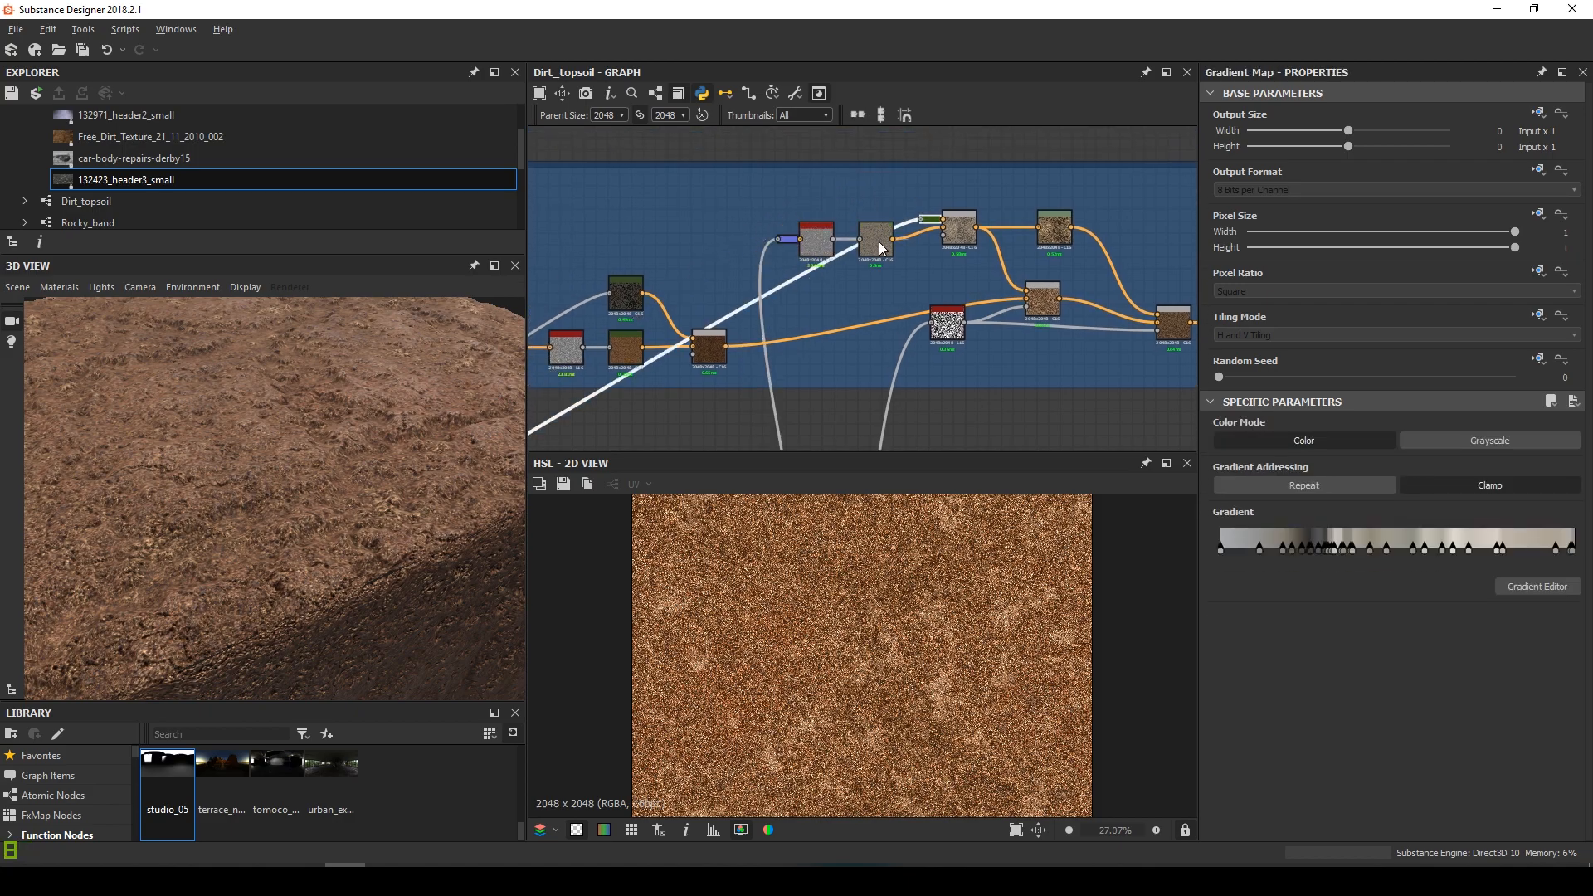
{"action": "middle_click_drag", "start_coordinate": [881, 243], "coordinate": [919, 248]}
{"action": "middle_click_drag", "start_coordinate": [999, 280], "coordinate": [575, 287]}
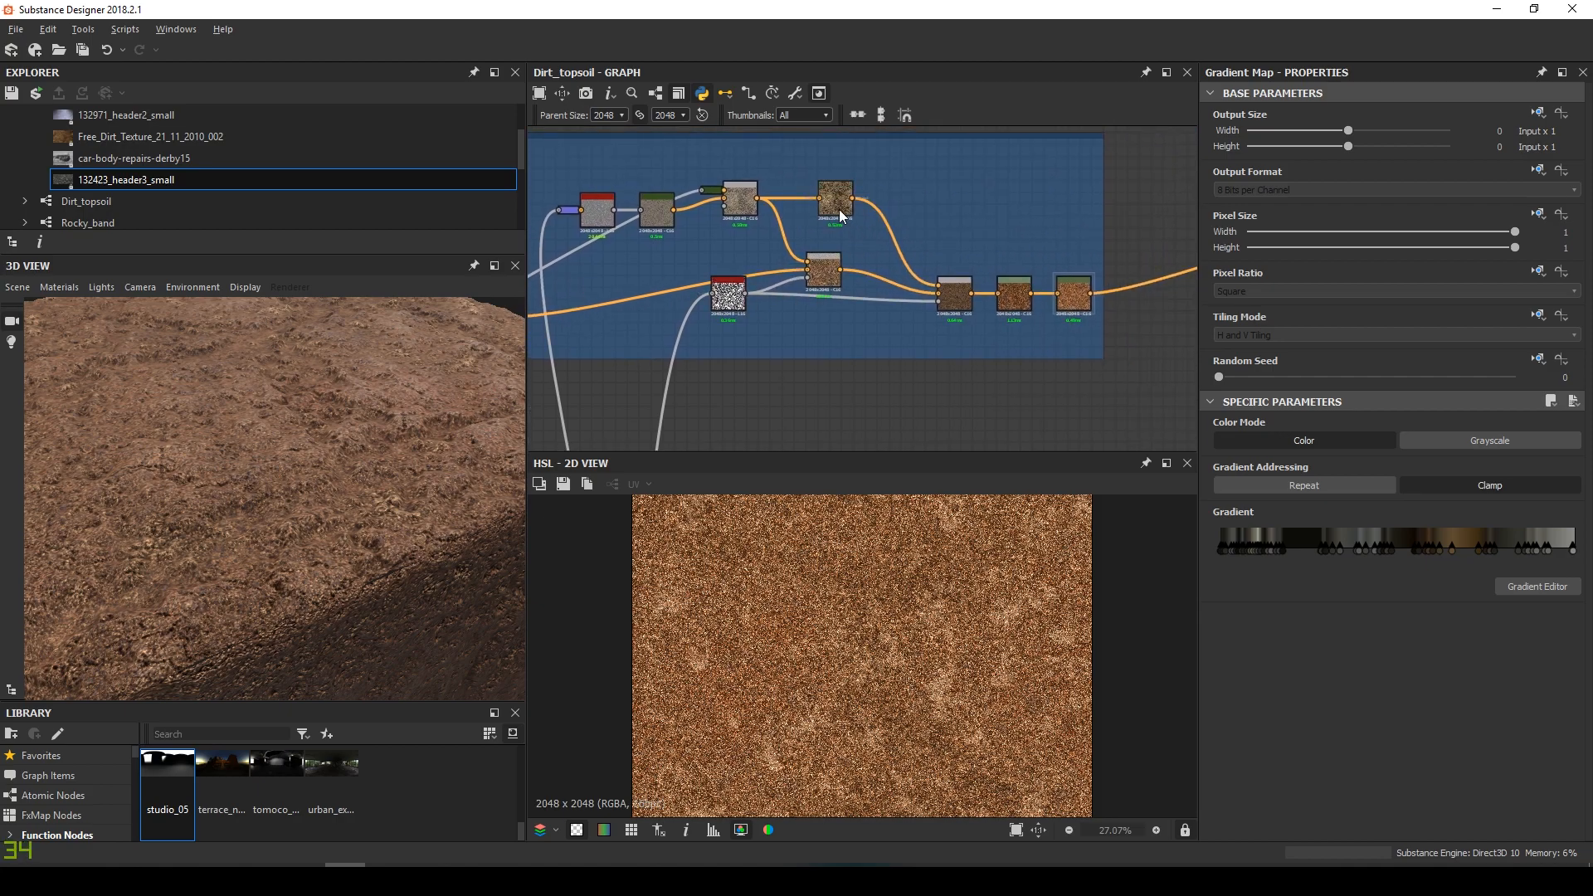
{"action": "left_click", "coordinate": [1009, 299]}
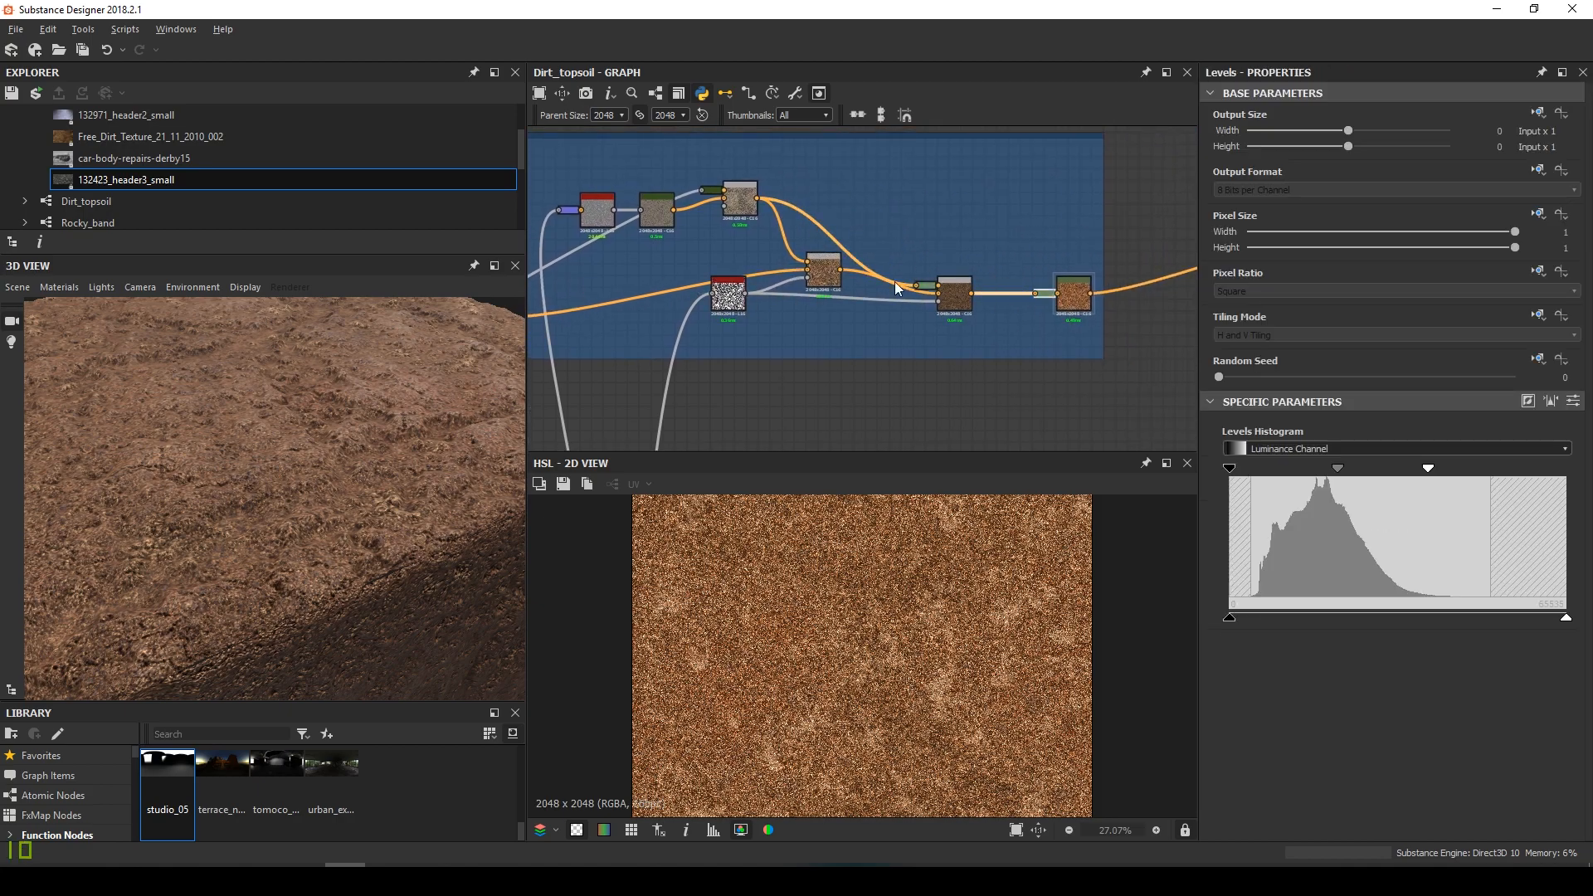
{"action": "scroll", "coordinate": [913, 284], "scroll_direction": "down", "scroll_amount": 2}
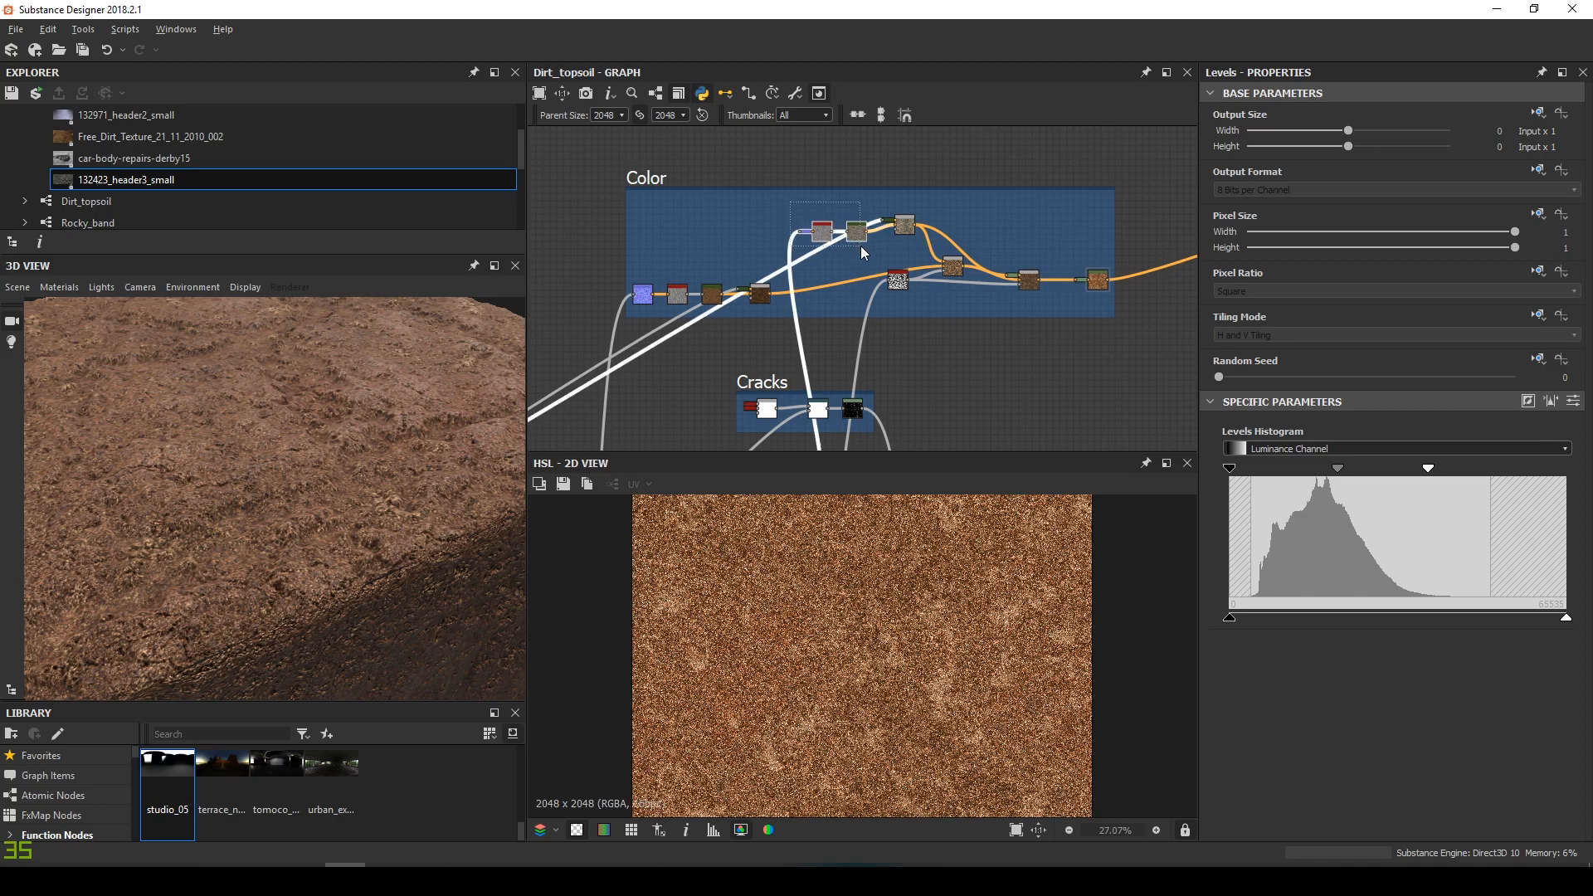
Align the grey node and the four leftmost Color frame nodes into a clean row
{"action": "left_click_drag", "start_coordinate": [859, 241], "coordinate": [859, 247]}
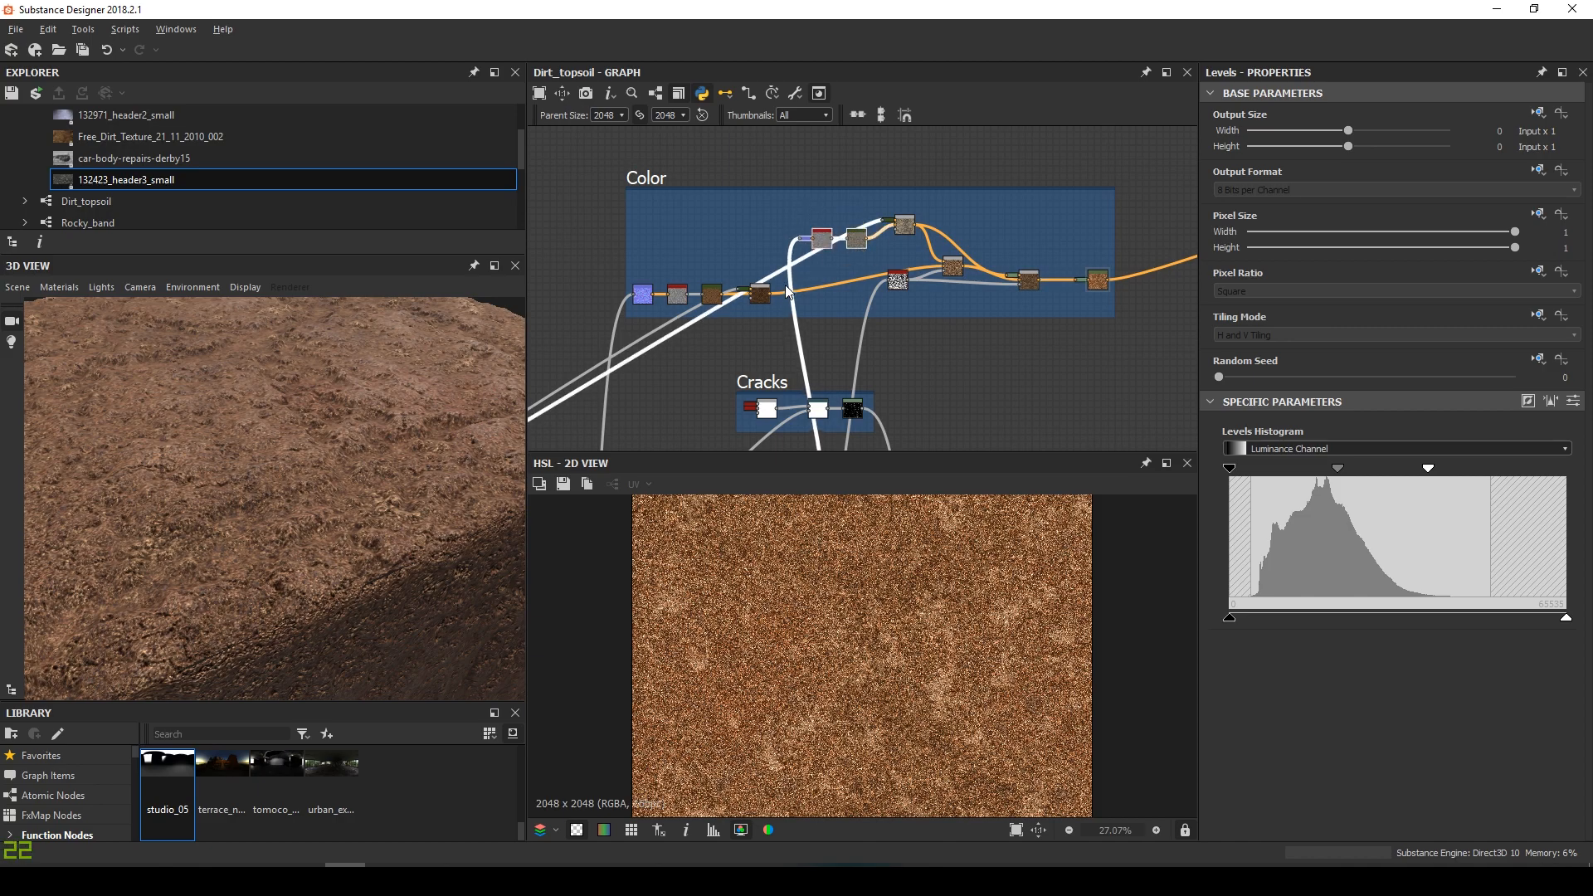
{"action": "middle_click_drag", "start_coordinate": [788, 287], "coordinate": [824, 262]}
{"action": "left_click_drag", "start_coordinate": [810, 267], "coordinate": [807, 253]}
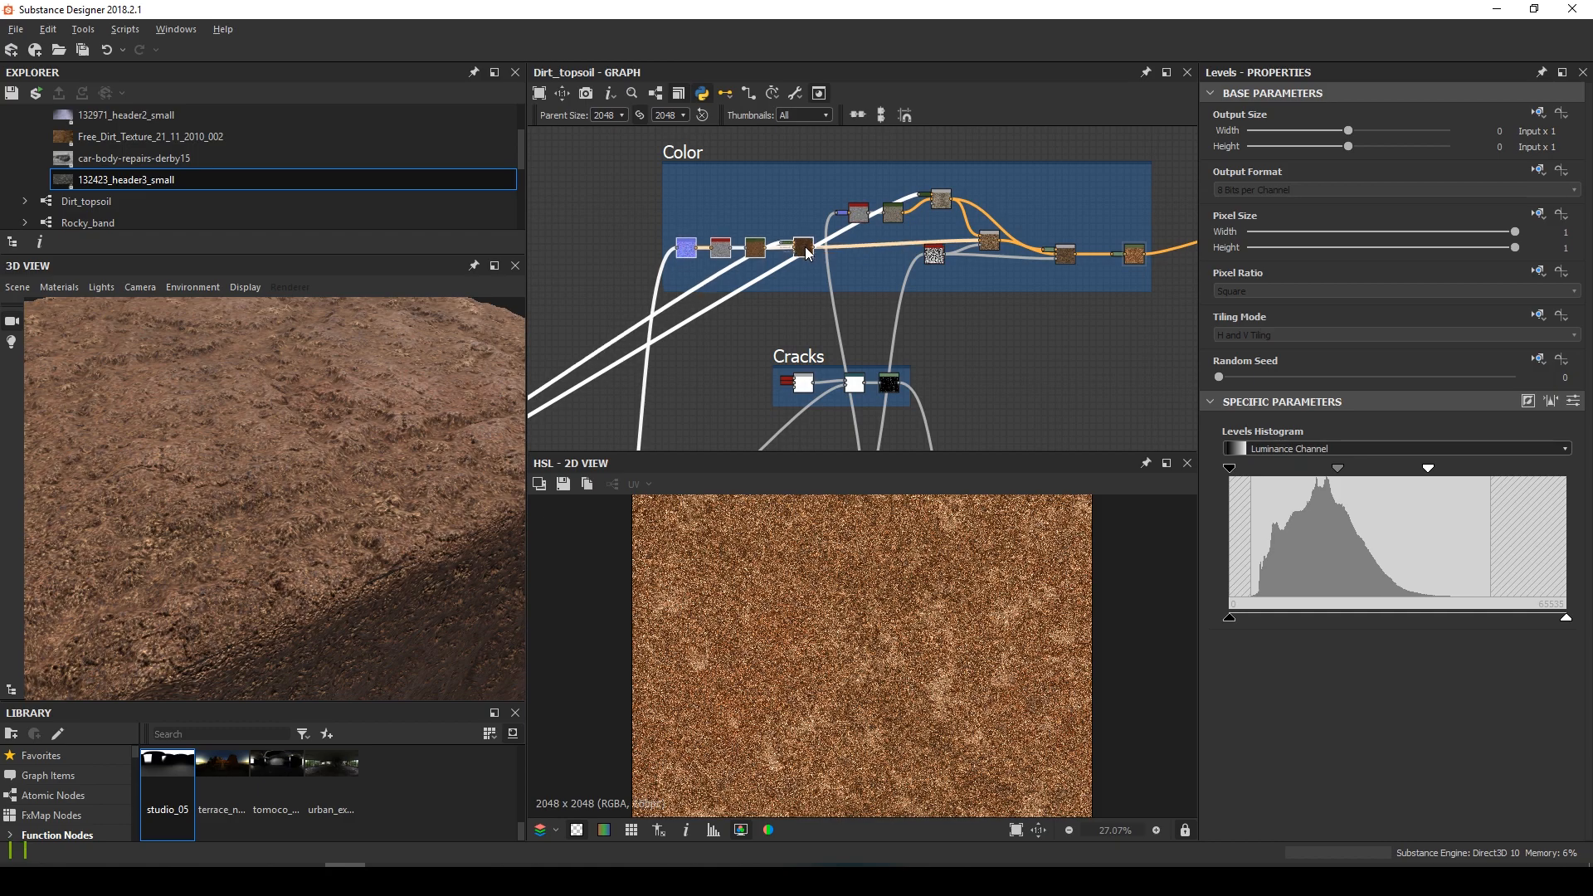
Add comments reading 'Top layer color pass' and 'Base layer color pass' to the Color frame's chains
{"action": "left_click", "coordinate": [927, 288]}
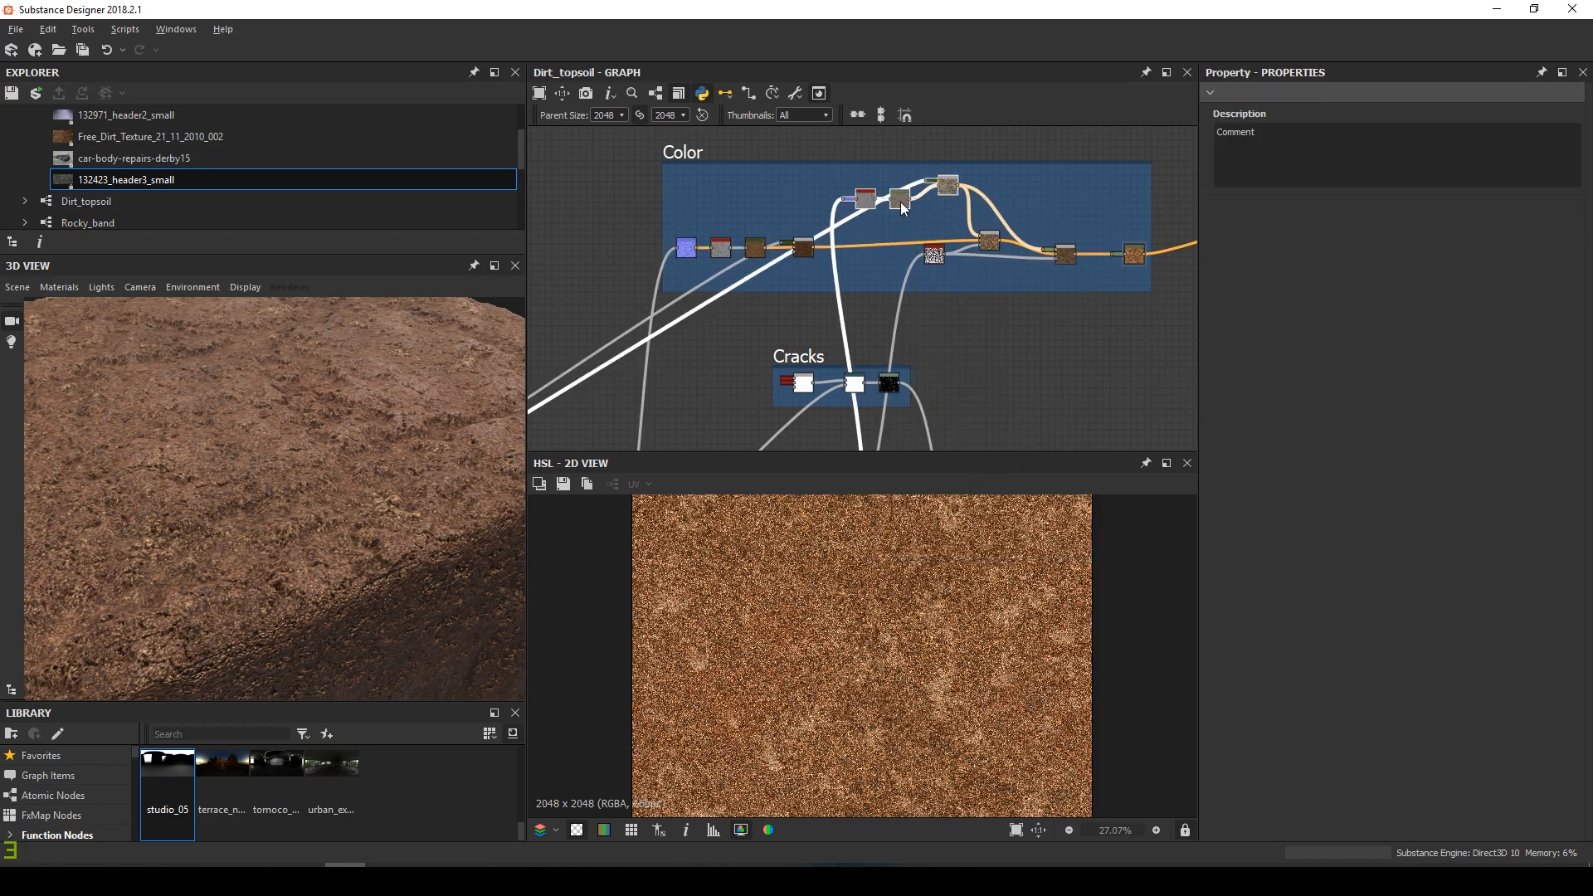
{"action": "scroll", "coordinate": [844, 345], "scroll_direction": "up", "scroll_amount": 5}
{"action": "type", "text": "Top layer color pass"}
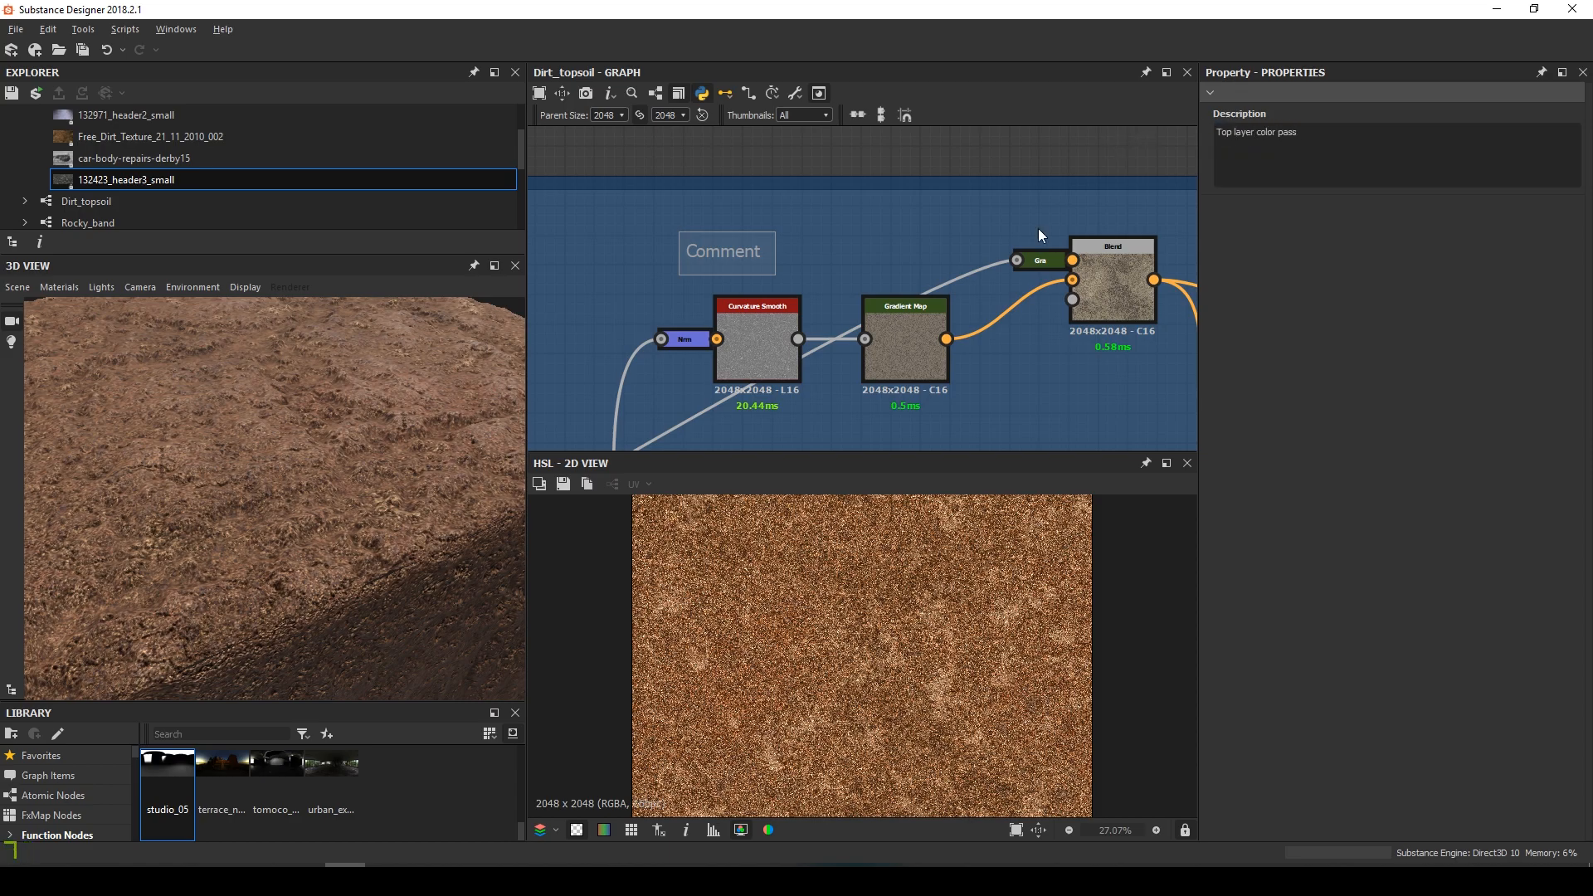
{"action": "scroll", "coordinate": [833, 265], "scroll_direction": "down", "scroll_amount": 3}
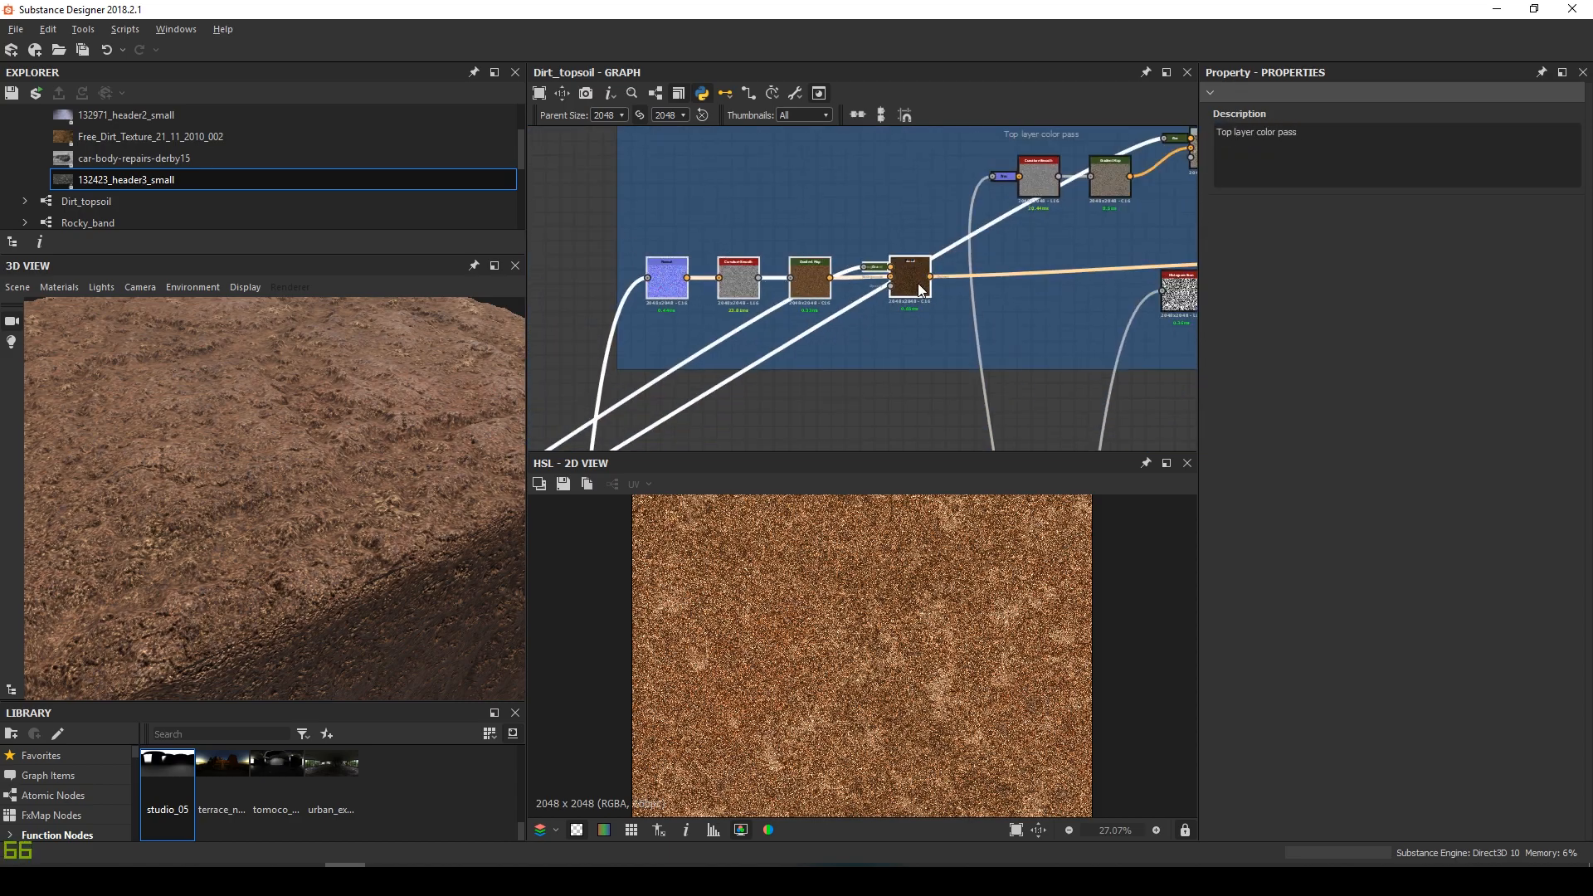
{"action": "type", "text": "Base layer color pass"}
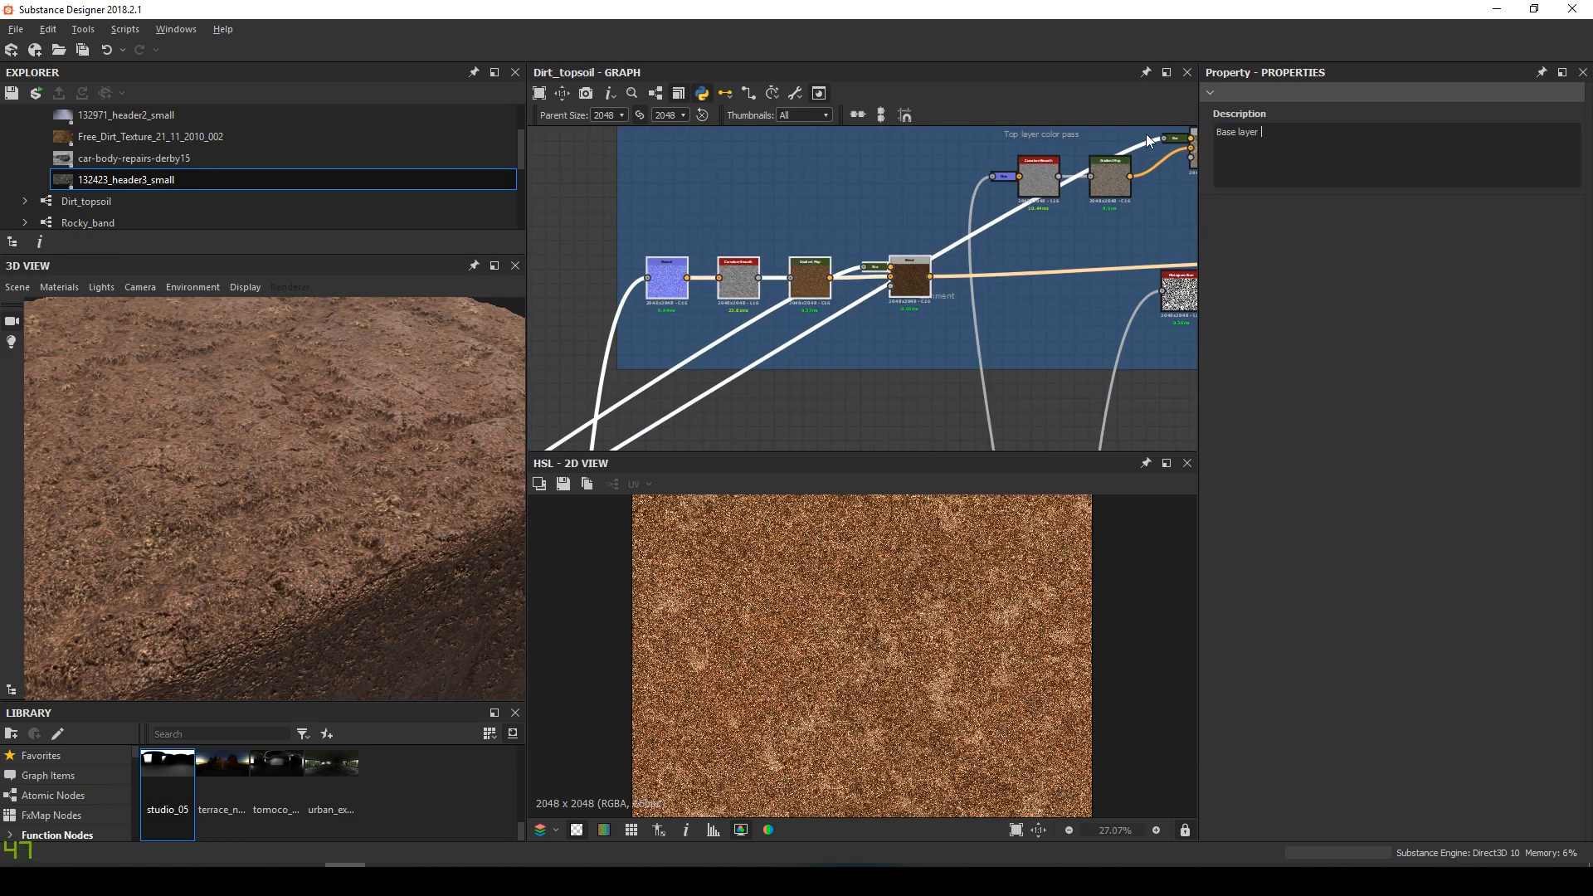
Move the Base layer comment above its nodes, then pan toward the Base layer frame
{"action": "left_click_drag", "start_coordinate": [946, 295], "coordinate": [681, 235]}
{"action": "scroll", "coordinate": [896, 357], "scroll_direction": "down", "scroll_amount": 2}
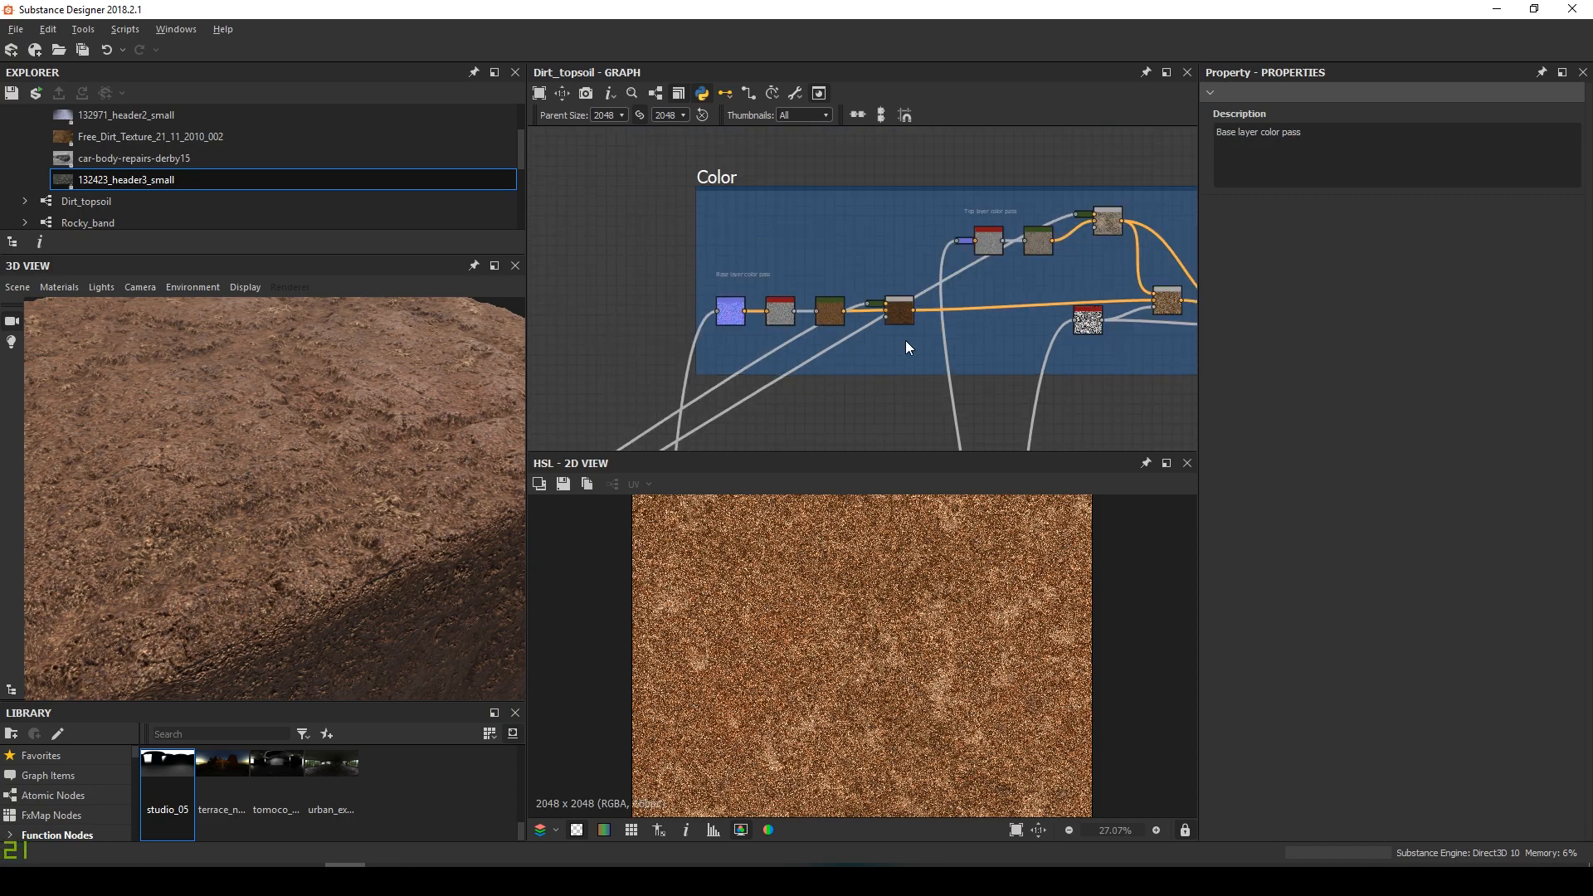
{"action": "middle_click_drag", "start_coordinate": [1182, 322], "coordinate": [864, 308]}
{"action": "scroll", "coordinate": [871, 307], "scroll_direction": "up", "scroll_amount": 1}
{"action": "scroll", "coordinate": [857, 318], "scroll_direction": "down", "scroll_amount": 3}
{"action": "left_click_drag", "start_coordinate": [448, 506], "coordinate": [274, 356]}
{"action": "scroll", "coordinate": [786, 312], "scroll_direction": "down", "scroll_amount": 3}
{"action": "scroll", "coordinate": [710, 357], "scroll_direction": "up", "scroll_amount": 4}
{"action": "middle_click_drag", "start_coordinate": [710, 357], "coordinate": [984, 256]}
Move the Levels and highpass nodes beside the Base layer frame
{"action": "scroll", "coordinate": [774, 378], "scroll_direction": "up", "scroll_amount": 3}
{"action": "middle_click_drag", "start_coordinate": [775, 378], "coordinate": [896, 327]}
{"action": "scroll", "coordinate": [809, 347], "scroll_direction": "up", "scroll_amount": 4}
{"action": "scroll", "coordinate": [783, 316], "scroll_direction": "down", "scroll_amount": 6}
{"action": "scroll", "coordinate": [784, 316], "scroll_direction": "up", "scroll_amount": 4}
{"action": "middle_click_drag", "start_coordinate": [576, 342], "coordinate": [791, 318]}
{"action": "left_click", "coordinate": [791, 318]}
{"action": "key", "text": "d"}
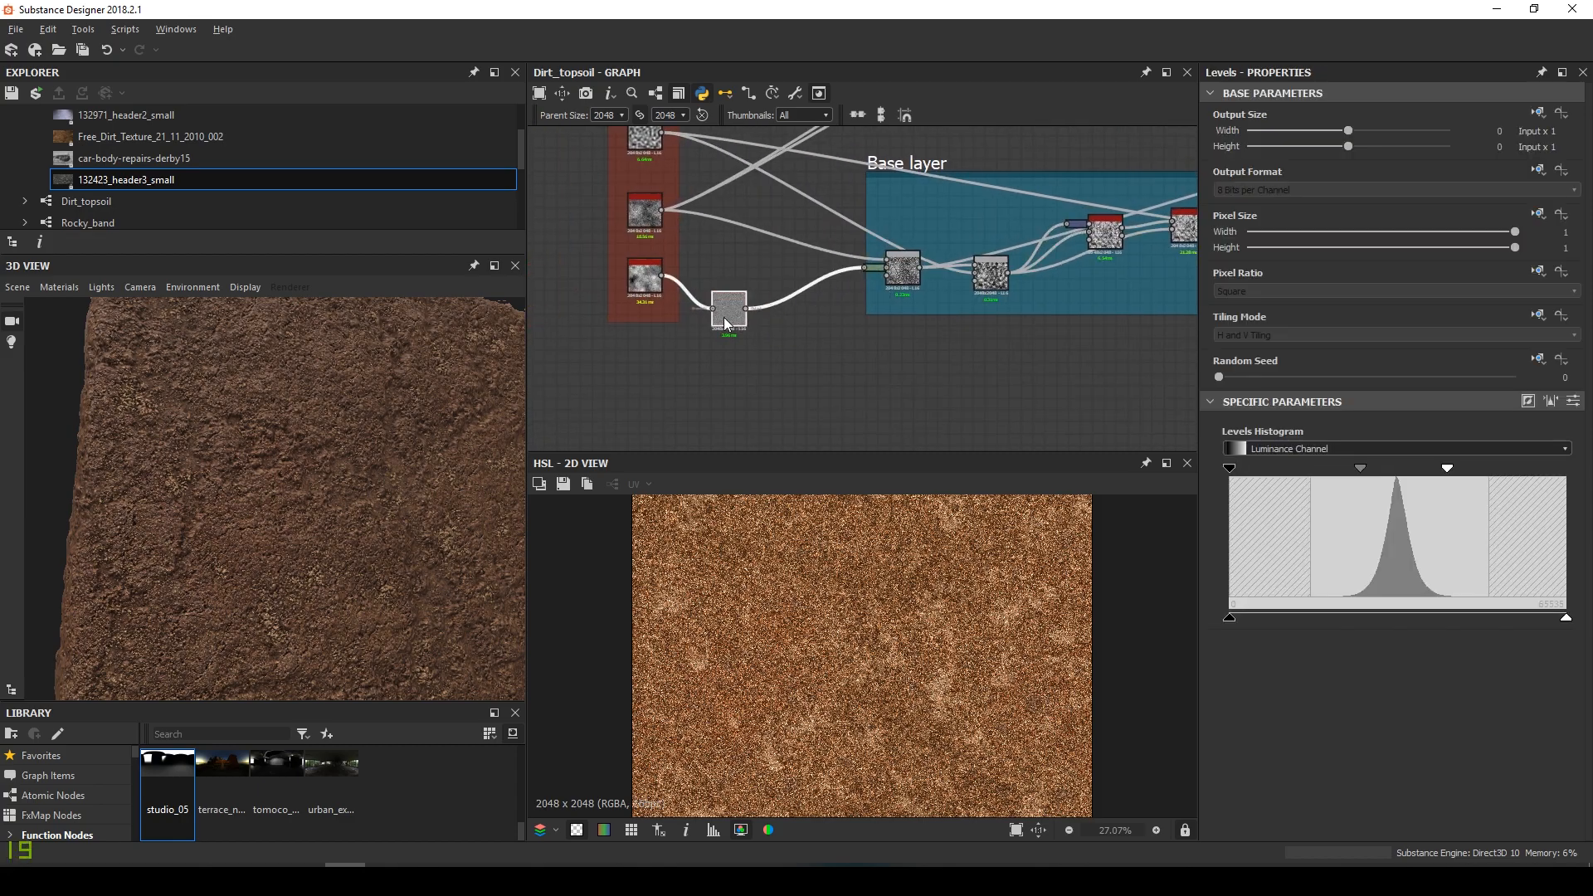
{"action": "left_click", "coordinate": [726, 322]}
{"action": "key", "text": "d"}
{"action": "middle_click_drag", "start_coordinate": [1033, 290], "coordinate": [798, 302]}
{"action": "left_click_drag", "start_coordinate": [798, 302], "coordinate": [675, 291]}
Preview the Top layer Normal node's normal map in the 2D view
{"action": "scroll", "coordinate": [868, 237], "scroll_direction": "down", "scroll_amount": 3}
{"action": "scroll", "coordinate": [871, 235], "scroll_direction": "down", "scroll_amount": 2}
{"action": "middle_click_drag", "start_coordinate": [1111, 145], "coordinate": [850, 263]}
{"action": "middle_click_drag", "start_coordinate": [771, 377], "coordinate": [813, 285]}
{"action": "scroll", "coordinate": [778, 307], "scroll_direction": "up", "scroll_amount": 8}
{"action": "scroll", "coordinate": [757, 295], "scroll_direction": "up", "scroll_amount": 1}
{"action": "double_click", "coordinate": [759, 272]}
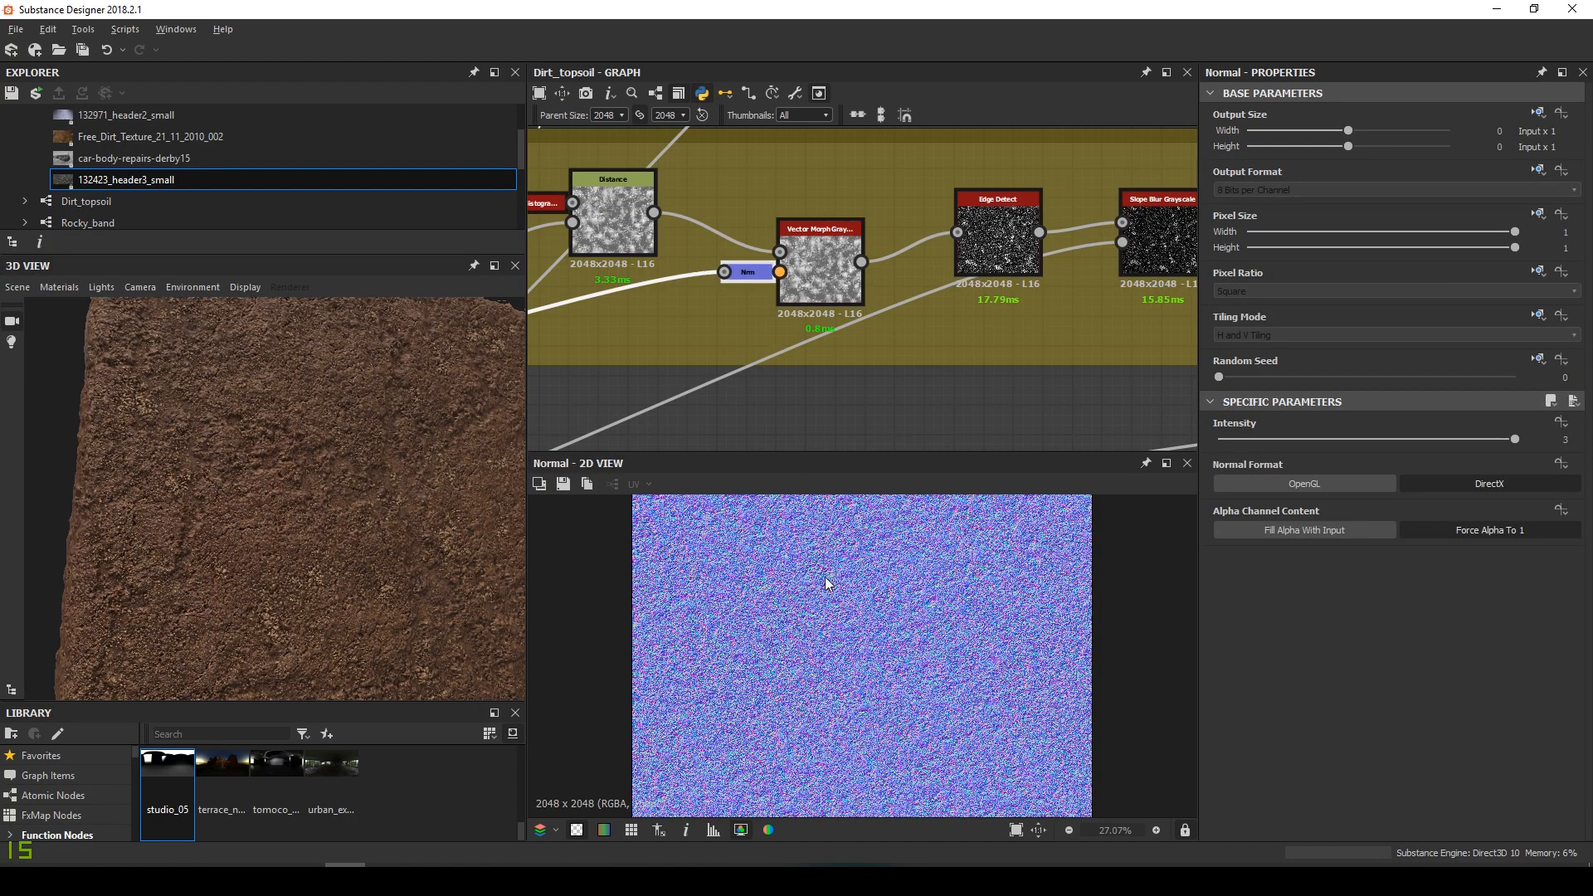
{"action": "scroll", "coordinate": [754, 264], "scroll_direction": "up", "scroll_amount": 4}
{"action": "scroll", "coordinate": [834, 277], "scroll_direction": "down", "scroll_amount": 3}
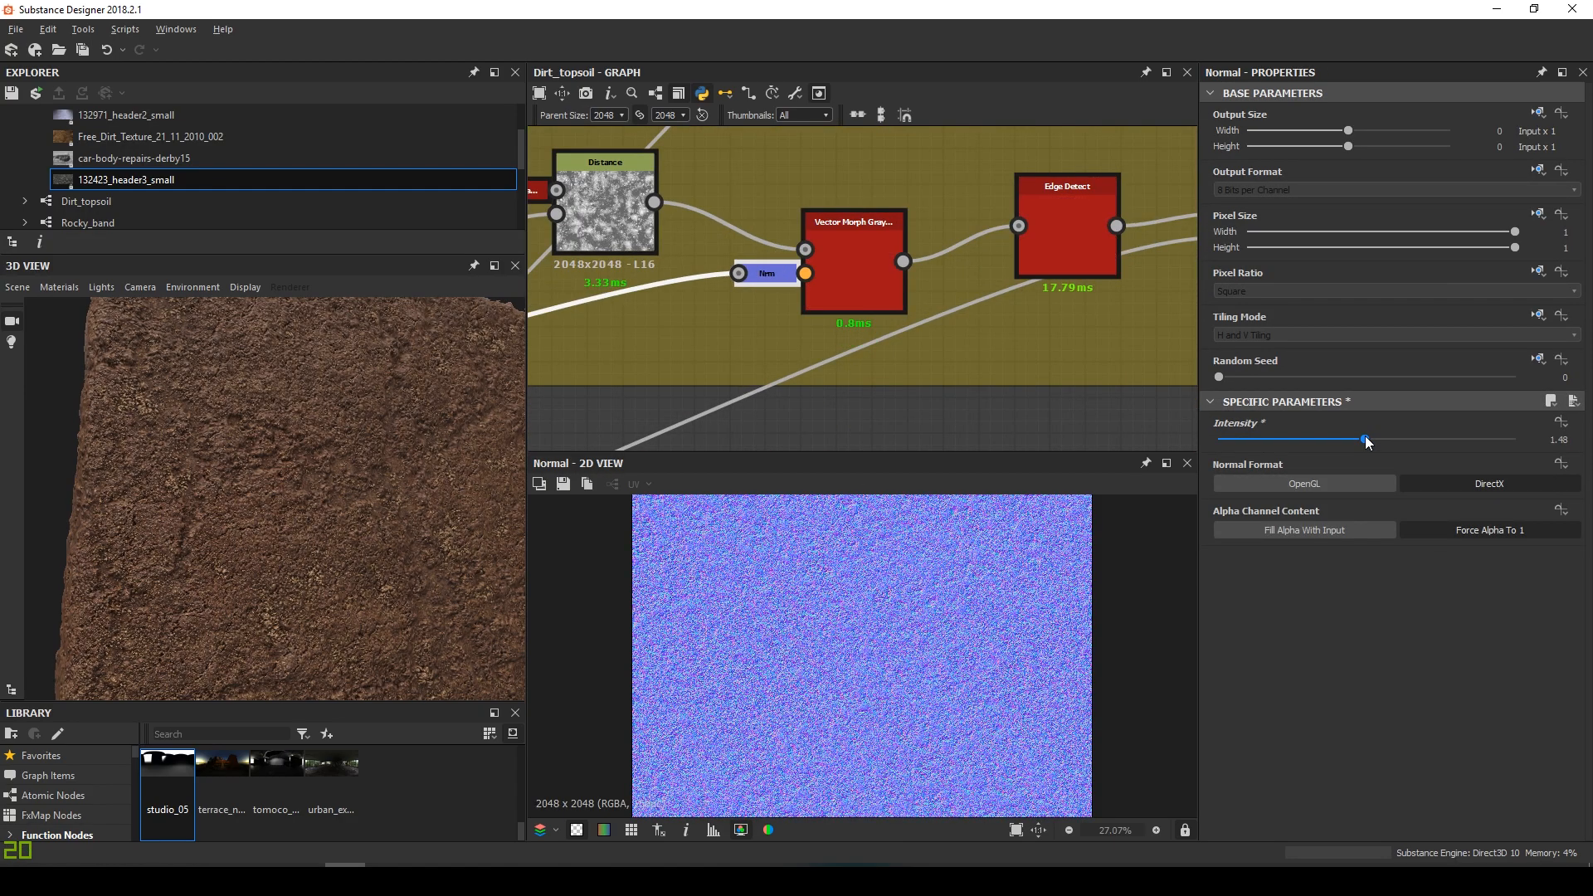
Compare normal strengths in the 3D preview and settle on Normal intensity 3
{"action": "left_click_drag", "start_coordinate": [315, 465], "coordinate": [437, 495]}
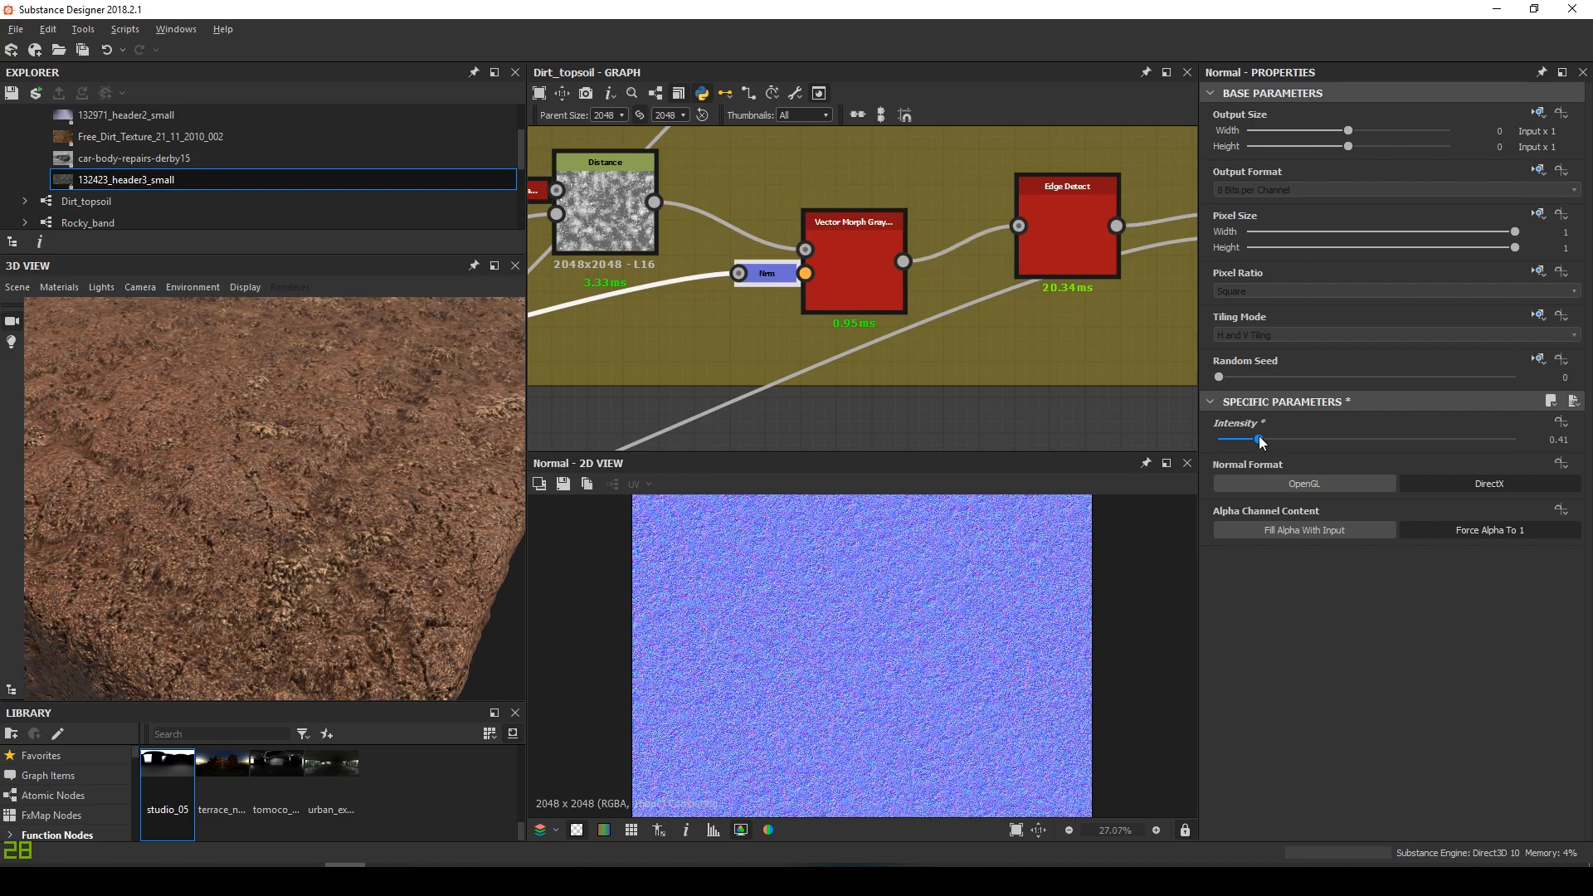
{"action": "left_click_drag", "start_coordinate": [445, 437], "coordinate": [365, 502]}
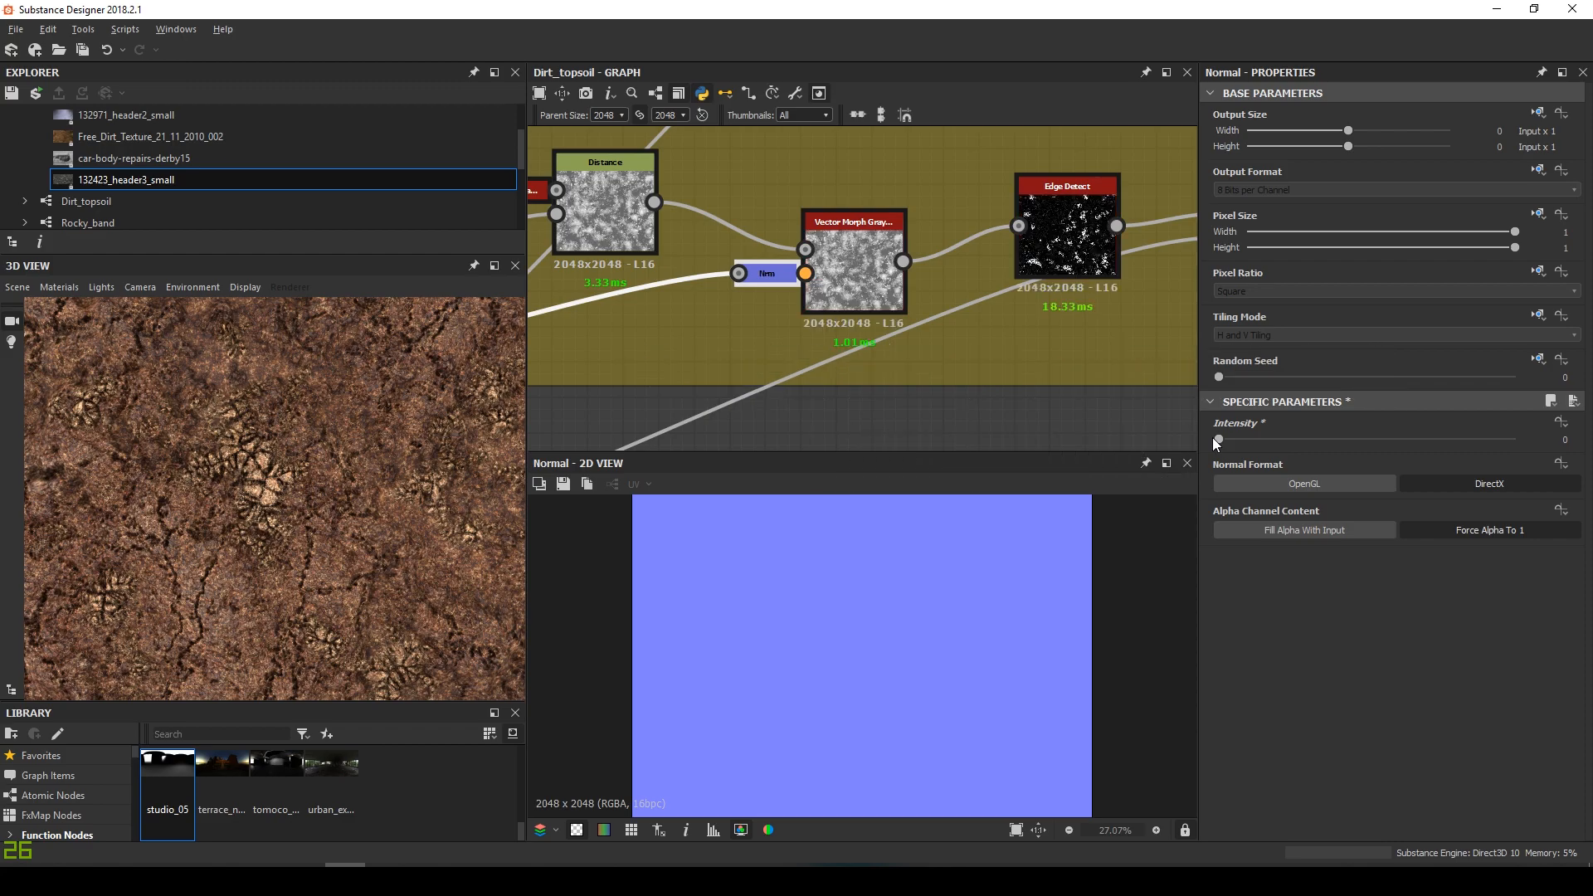
{"action": "left_click_drag", "start_coordinate": [345, 531], "coordinate": [411, 490]}
{"action": "mouse_move", "coordinate": [326, 529]}
{"action": "left_mouse_down"}
{"action": "mouse_move", "coordinate": [287, 525]}
{"action": "mouse_move", "coordinate": [261, 566]}
{"action": "mouse_move", "coordinate": [317, 478]}
{"action": "mouse_move", "coordinate": [332, 520]}
{"action": "left_mouse_up"}
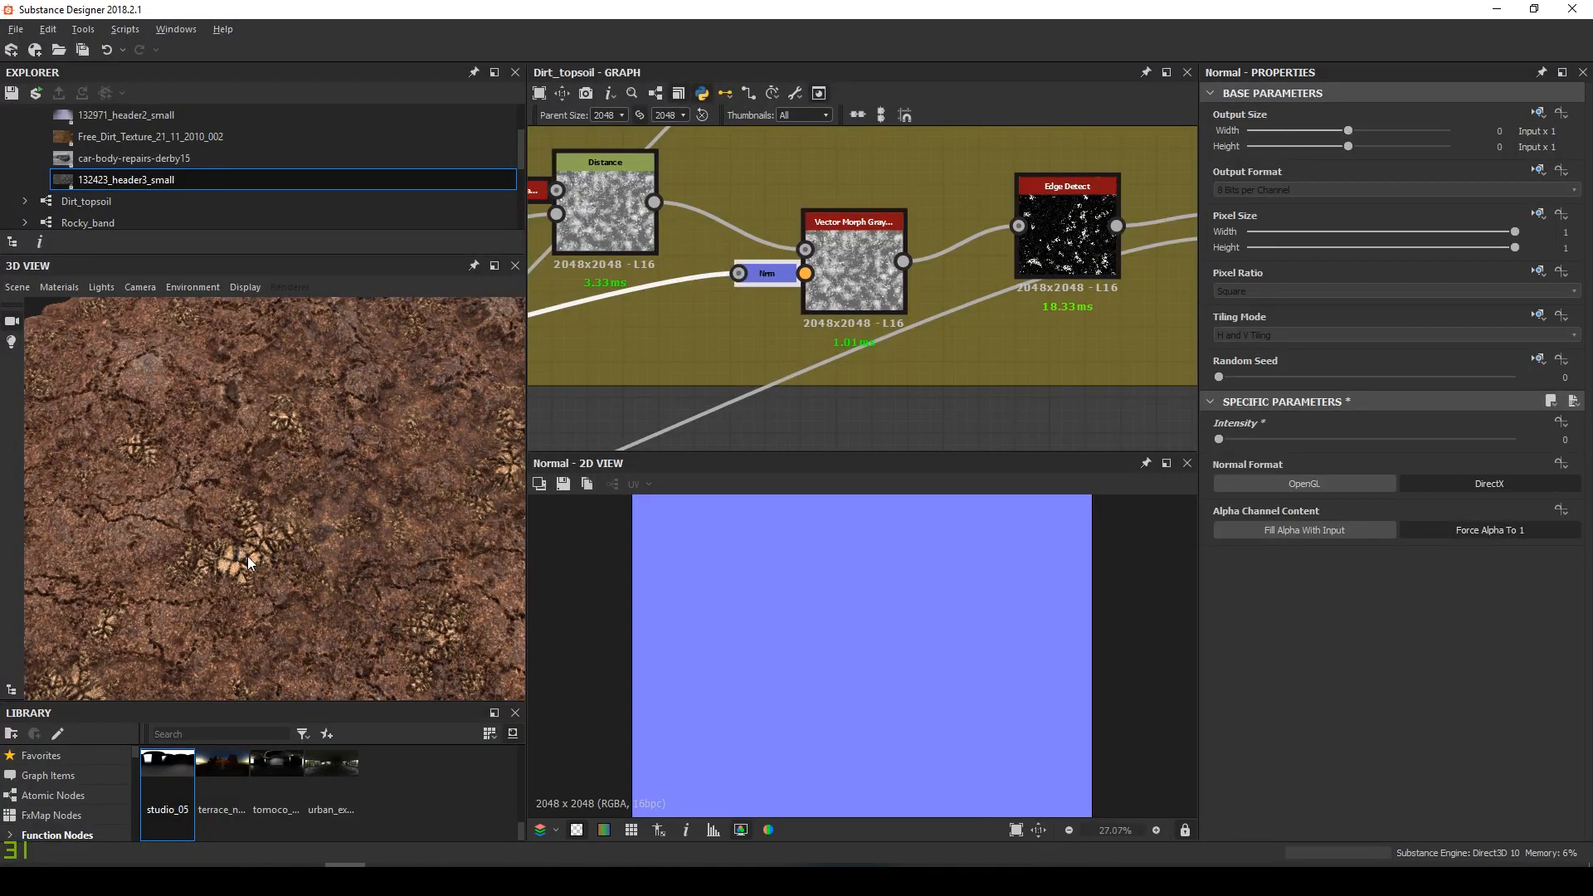
{"action": "type", "text": "3"}
{"action": "key", "text": "Return"}
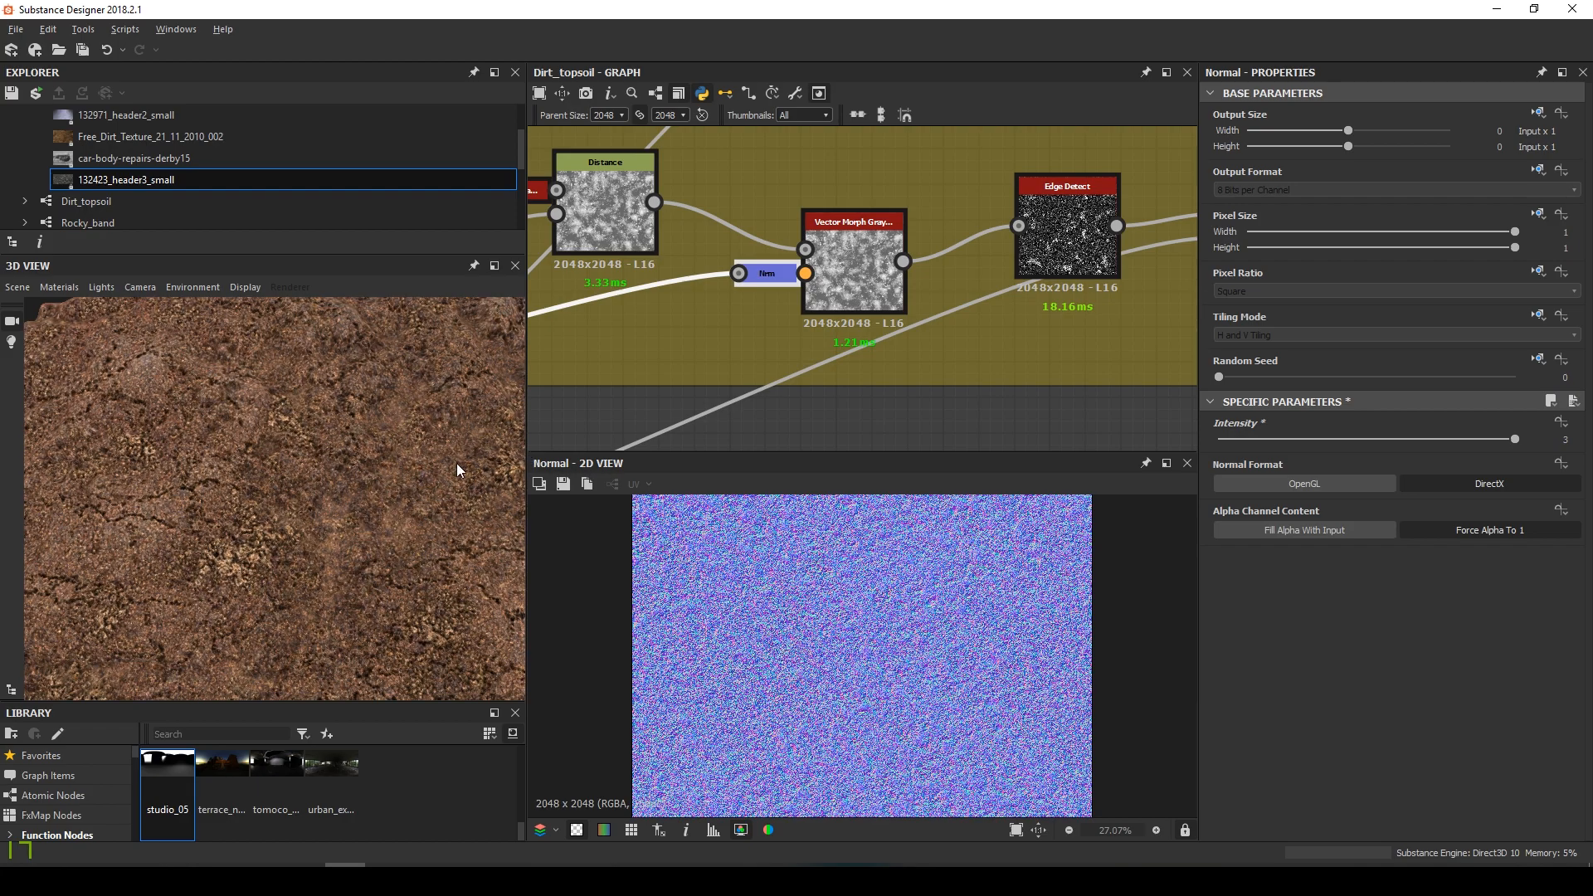
{"action": "mouse_move", "coordinate": [361, 568]}
{"action": "left_mouse_down"}
{"action": "mouse_move", "coordinate": [373, 474]}
{"action": "mouse_move", "coordinate": [380, 491]}
{"action": "mouse_move", "coordinate": [280, 516]}
{"action": "mouse_move", "coordinate": [356, 506]}
{"action": "mouse_move", "coordinate": [299, 492]}
{"action": "mouse_move", "coordinate": [312, 486]}
{"action": "mouse_move", "coordinate": [265, 432]}
{"action": "mouse_move", "coordinate": [149, 446]}
{"action": "mouse_move", "coordinate": [301, 464]}
{"action": "mouse_move", "coordinate": [286, 467]}
{"action": "mouse_move", "coordinate": [296, 580]}
{"action": "mouse_move", "coordinate": [346, 609]}
{"action": "mouse_move", "coordinate": [430, 594]}
{"action": "mouse_move", "coordinate": [356, 561]}
{"action": "mouse_move", "coordinate": [394, 528]}
{"action": "mouse_move", "coordinate": [376, 550]}
{"action": "mouse_move", "coordinate": [449, 525]}
{"action": "mouse_move", "coordinate": [326, 506]}
{"action": "mouse_move", "coordinate": [402, 490]}
{"action": "mouse_move", "coordinate": [218, 522]}
{"action": "mouse_move", "coordinate": [208, 509]}
{"action": "mouse_move", "coordinate": [285, 569]}
{"action": "mouse_move", "coordinate": [280, 587]}
{"action": "mouse_move", "coordinate": [287, 511]}
{"action": "mouse_move", "coordinate": [231, 524]}
{"action": "mouse_move", "coordinate": [324, 538]}
{"action": "mouse_move", "coordinate": [271, 553]}
{"action": "mouse_move", "coordinate": [362, 551]}
{"action": "mouse_move", "coordinate": [350, 556]}
{"action": "left_mouse_up"}
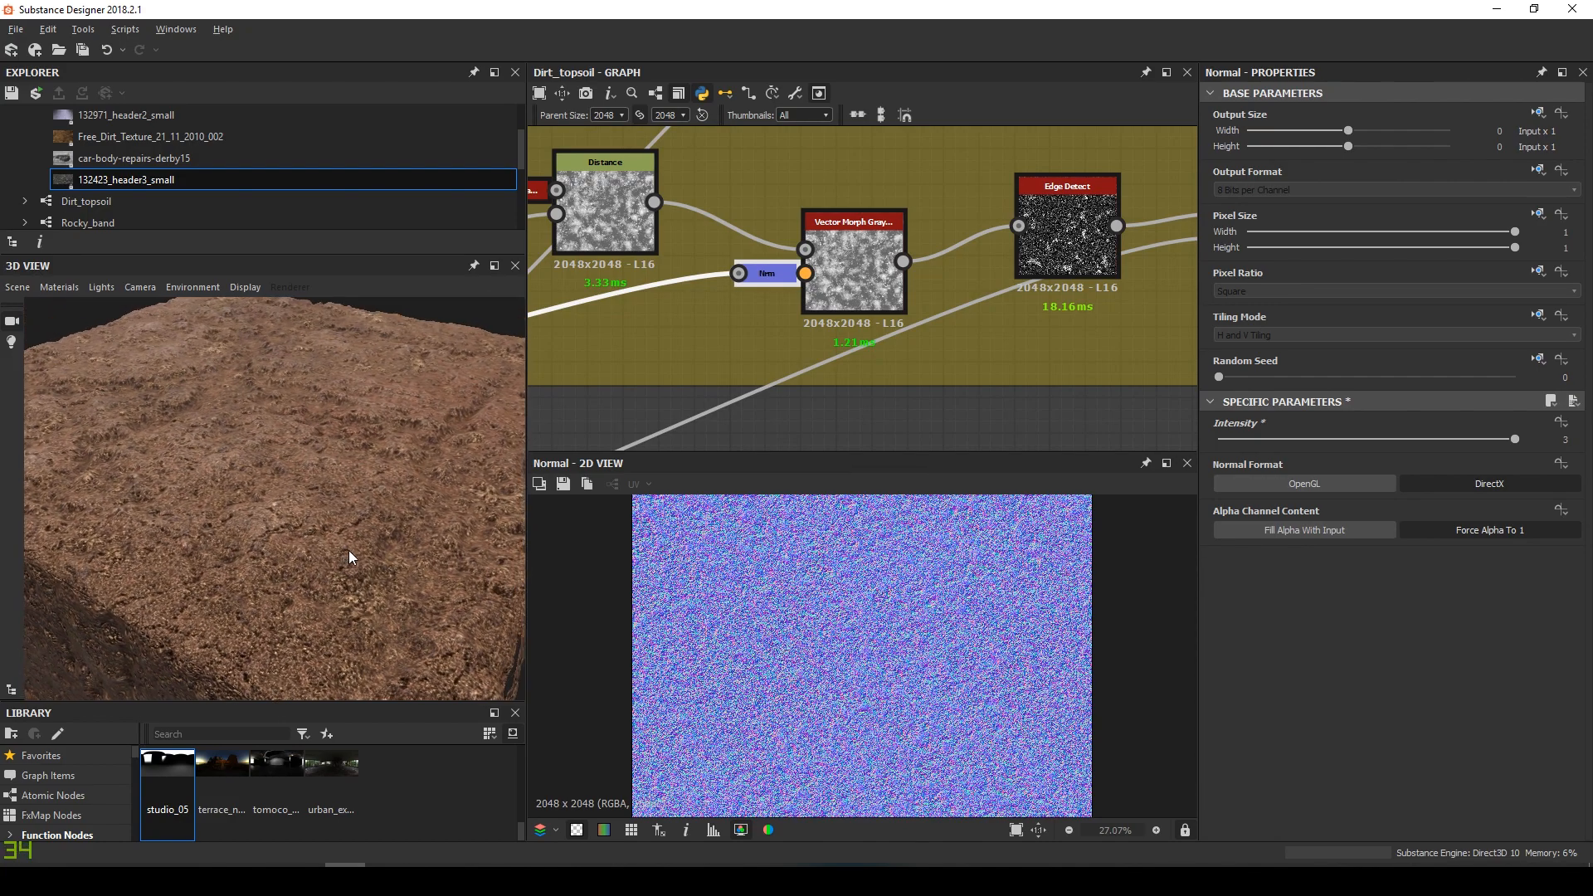
Switch the 3D preview to a sphere mesh and inspect the material enlarged
{"action": "left_click", "coordinate": [17, 287]}
{"action": "left_click", "coordinate": [75, 523]}
{"action": "left_click_drag", "start_coordinate": [300, 461], "coordinate": [272, 505]}
{"action": "left_click", "coordinate": [496, 266]}
{"action": "left_click_drag", "start_coordinate": [679, 473], "coordinate": [564, 477]}
{"action": "left_click", "coordinate": [1150, 136]}
{"action": "left_click_drag", "start_coordinate": [319, 508], "coordinate": [264, 518]}
{"action": "left_click_drag", "start_coordinate": [375, 496], "coordinate": [256, 518]}
Enlarge the 3D view again and orbit the sphere to examine the material
{"action": "left_click", "coordinate": [495, 266]}
{"action": "scroll", "coordinate": [679, 496], "scroll_direction": "down", "scroll_amount": 2}
{"action": "left_click_drag", "start_coordinate": [678, 497], "coordinate": [705, 440]}
{"action": "scroll", "coordinate": [794, 496], "scroll_direction": "down", "scroll_amount": 1}
{"action": "scroll", "coordinate": [810, 515], "scroll_direction": "down", "scroll_amount": 2}
{"action": "scroll", "coordinate": [720, 486], "scroll_direction": "up", "scroll_amount": 3}
{"action": "scroll", "coordinate": [719, 469], "scroll_direction": "down", "scroll_amount": 1}
{"action": "left_click", "coordinate": [1149, 136]}
Set the Cracks blending Blend node's opacity to 0.62
{"action": "scroll", "coordinate": [848, 256], "scroll_direction": "down", "scroll_amount": 3}
{"action": "middle_click_drag", "start_coordinate": [848, 255], "coordinate": [556, 232]}
{"action": "scroll", "coordinate": [939, 291], "scroll_direction": "up", "scroll_amount": 2}
{"action": "double_click", "coordinate": [1052, 324]}
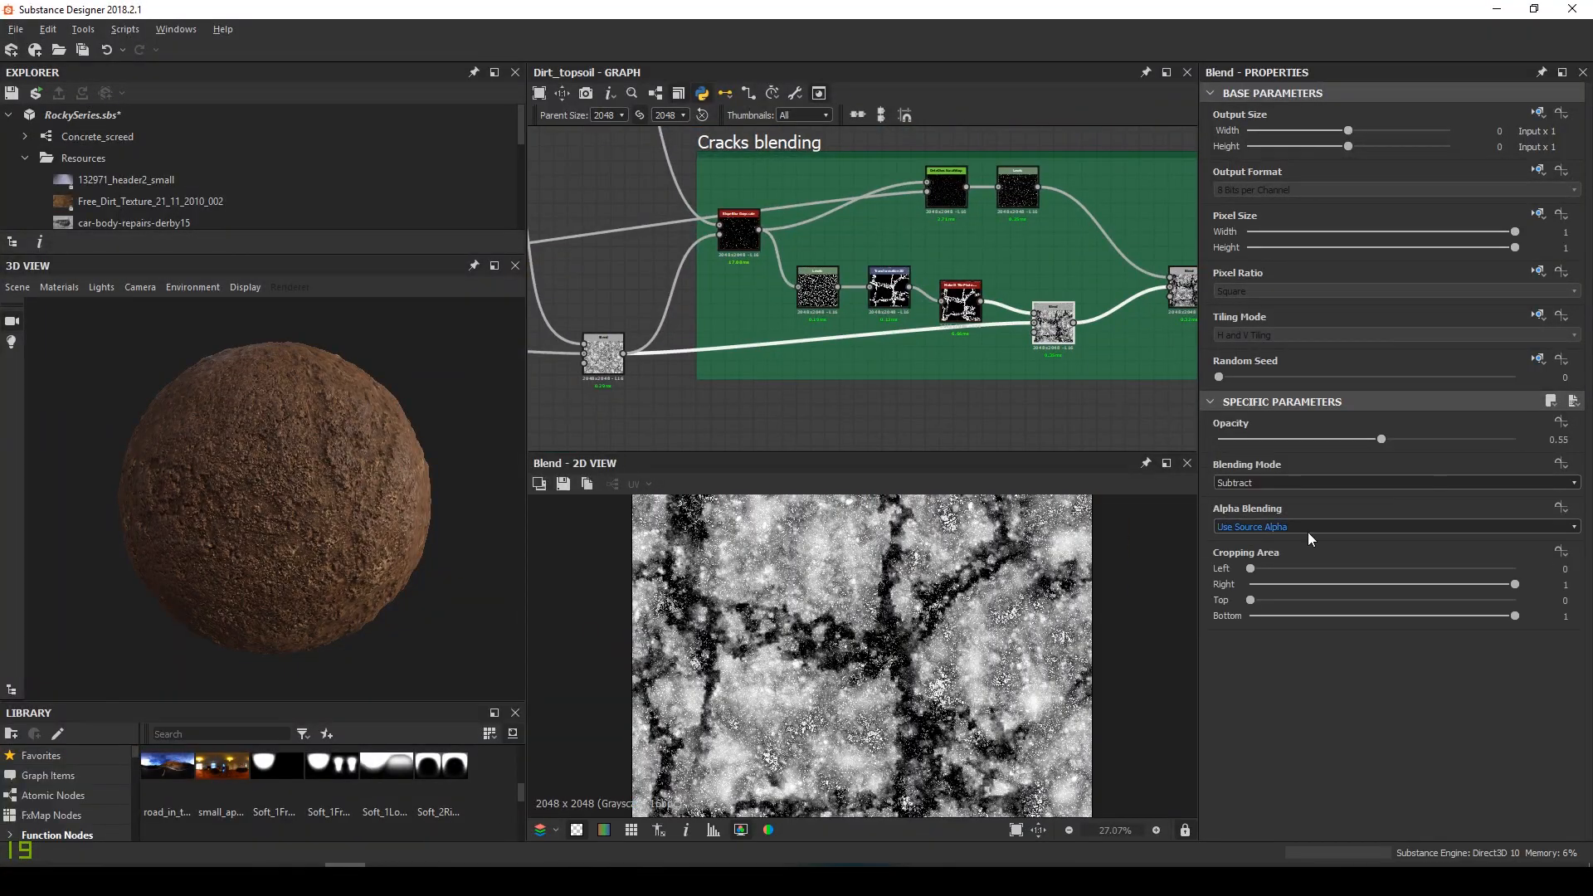
{"action": "left_click", "coordinate": [1402, 439]}
{"action": "scroll", "coordinate": [359, 526], "scroll_direction": "up", "scroll_amount": 4}
{"action": "left_click_drag", "start_coordinate": [360, 526], "coordinate": [418, 518]}
{"action": "scroll", "coordinate": [259, 529], "scroll_direction": "down", "scroll_amount": 3}
{"action": "scroll", "coordinate": [277, 521], "scroll_direction": "up", "scroll_amount": 2}
{"action": "scroll", "coordinate": [418, 518], "scroll_direction": "down", "scroll_amount": 3}
Preview the material on the Plane (hi-res) mesh at a low angle
{"action": "left_click", "coordinate": [18, 287]}
{"action": "left_click", "coordinate": [66, 430]}
{"action": "left_click_drag", "start_coordinate": [224, 572], "coordinate": [409, 541]}
{"action": "scroll", "coordinate": [409, 541], "scroll_direction": "up", "scroll_amount": 3}
{"action": "scroll", "coordinate": [979, 290], "scroll_direction": "down", "scroll_amount": 2}
Lower the Histogram Range node's range to 0.23 and inspect the dirt closely
{"action": "middle_click_drag", "start_coordinate": [1079, 282], "coordinate": [768, 241]}
{"action": "scroll", "coordinate": [814, 278], "scroll_direction": "up", "scroll_amount": 5}
{"action": "double_click", "coordinate": [823, 256]}
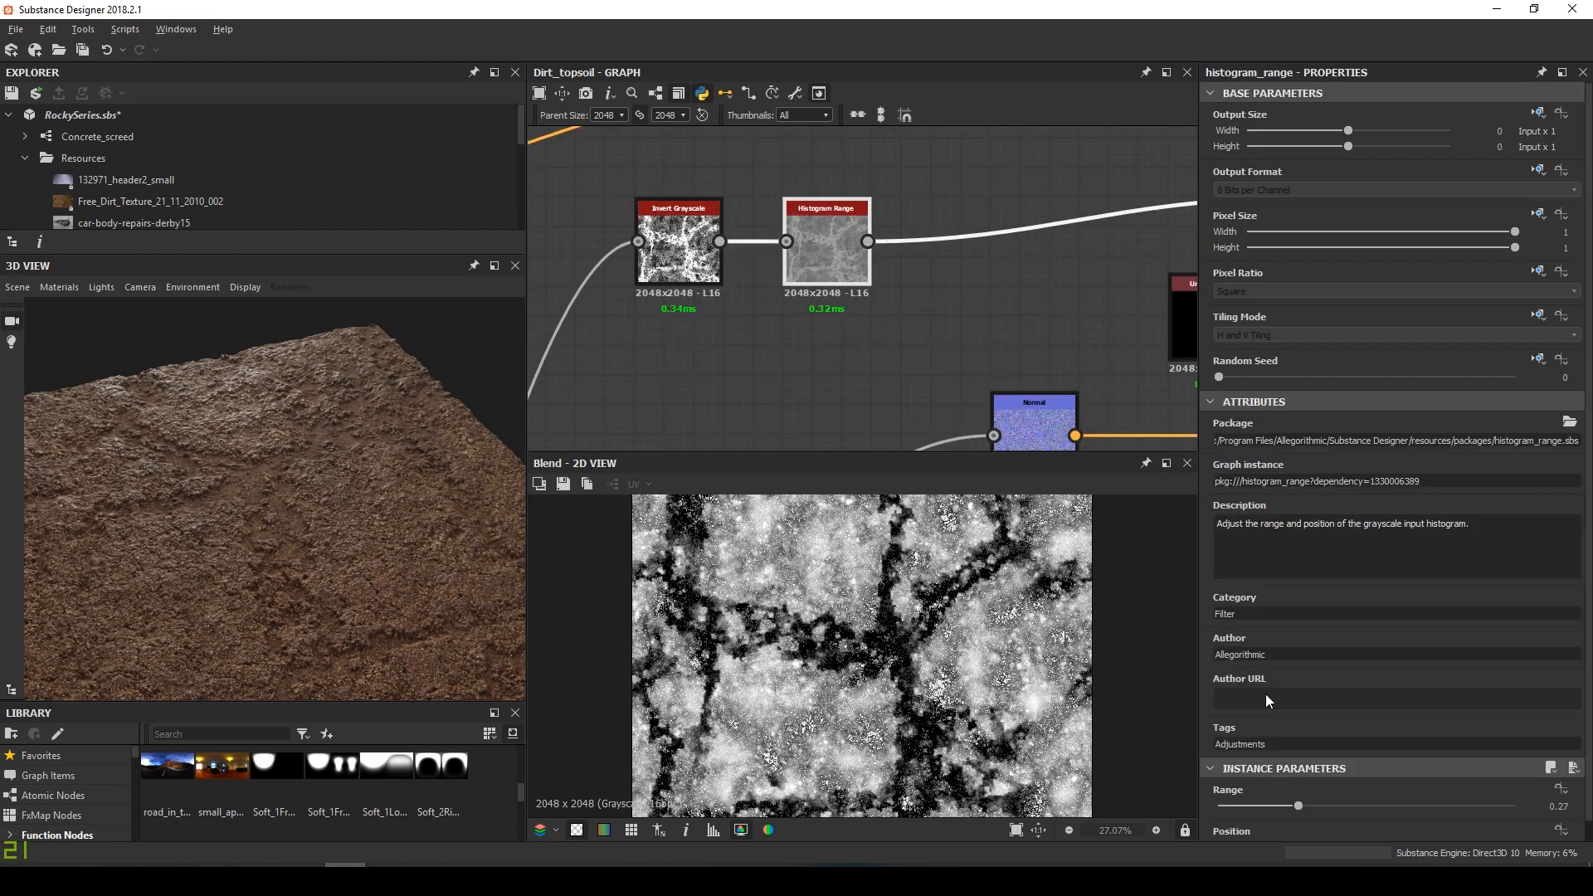
{"action": "left_click_drag", "start_coordinate": [299, 530], "coordinate": [401, 380]}
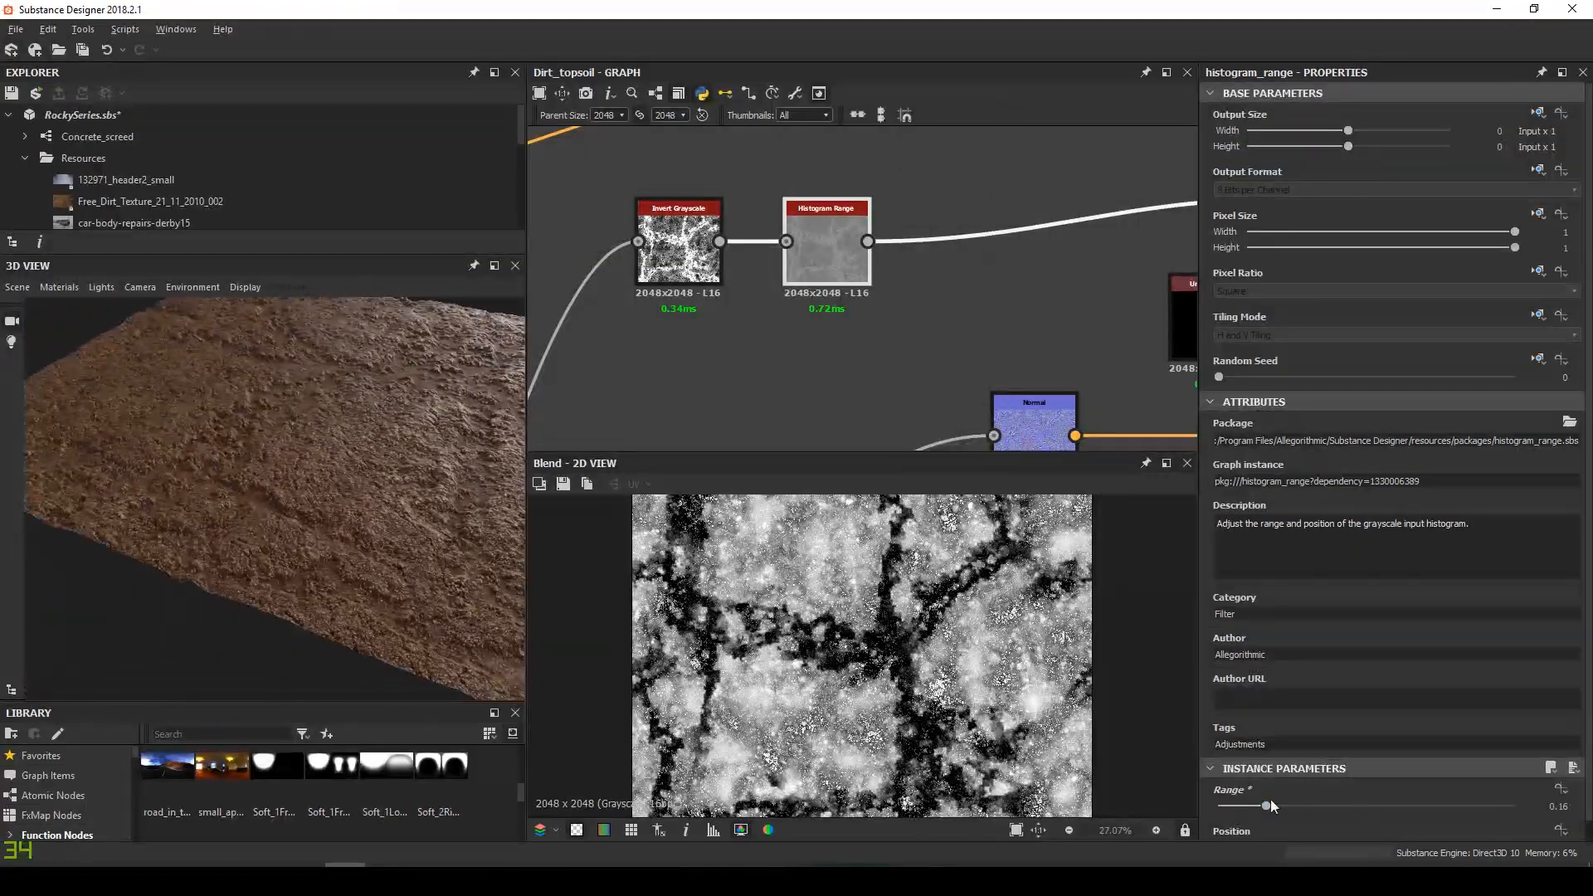
{"action": "left_click_drag", "start_coordinate": [317, 536], "coordinate": [527, 417]}
{"action": "scroll", "coordinate": [645, 367], "scroll_direction": "up", "scroll_amount": 8}
Set the Perlin noise scale to 24 and check the dirt in the enlarged 3D view
{"action": "double_click", "coordinate": [685, 343]}
{"action": "scroll", "coordinate": [868, 580], "scroll_direction": "down", "scroll_amount": 3}
{"action": "scroll", "coordinate": [879, 323], "scroll_direction": "down", "scroll_amount": 7}
{"action": "scroll", "coordinate": [794, 284], "scroll_direction": "up", "scroll_amount": 7}
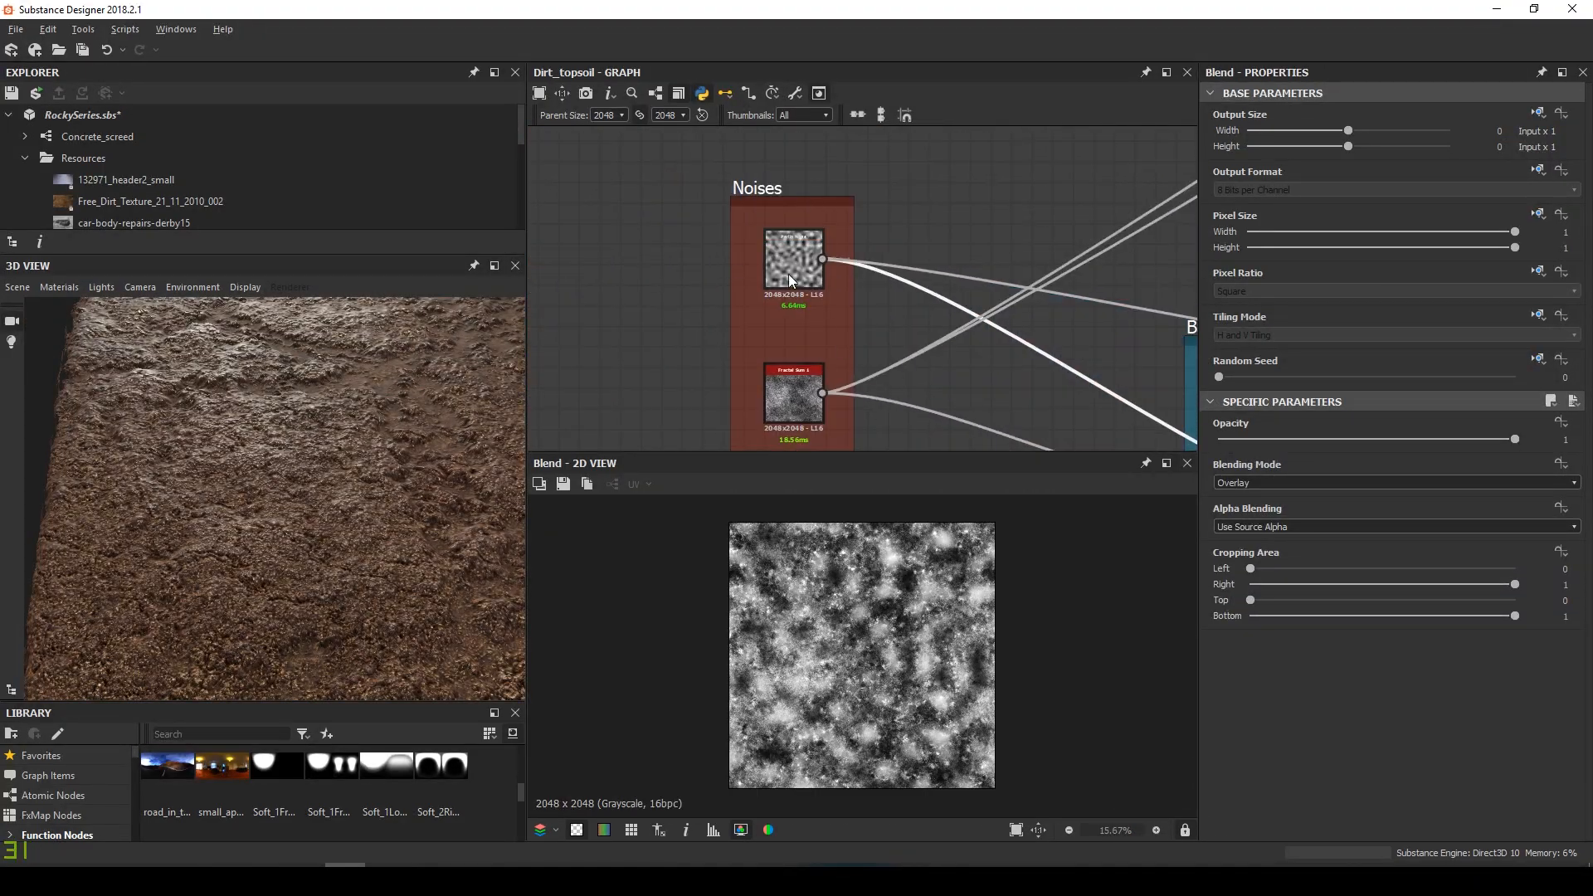
{"action": "left_click", "coordinate": [794, 284]}
{"action": "left_click", "coordinate": [1326, 806]}
{"action": "scroll", "coordinate": [310, 500], "scroll_direction": "down", "scroll_amount": 3}
{"action": "left_click_drag", "start_coordinate": [310, 499], "coordinate": [390, 448]}
{"action": "left_click", "coordinate": [495, 266]}
{"action": "mouse_move", "coordinate": [656, 438]}
{"action": "left_mouse_down"}
{"action": "mouse_move", "coordinate": [610, 515]}
{"action": "mouse_move", "coordinate": [699, 436]}
{"action": "mouse_move", "coordinate": [496, 411]}
{"action": "mouse_move", "coordinate": [626, 440]}
{"action": "mouse_move", "coordinate": [587, 466]}
{"action": "mouse_move", "coordinate": [631, 431]}
{"action": "left_mouse_up"}
{"action": "left_click", "coordinate": [1150, 136]}
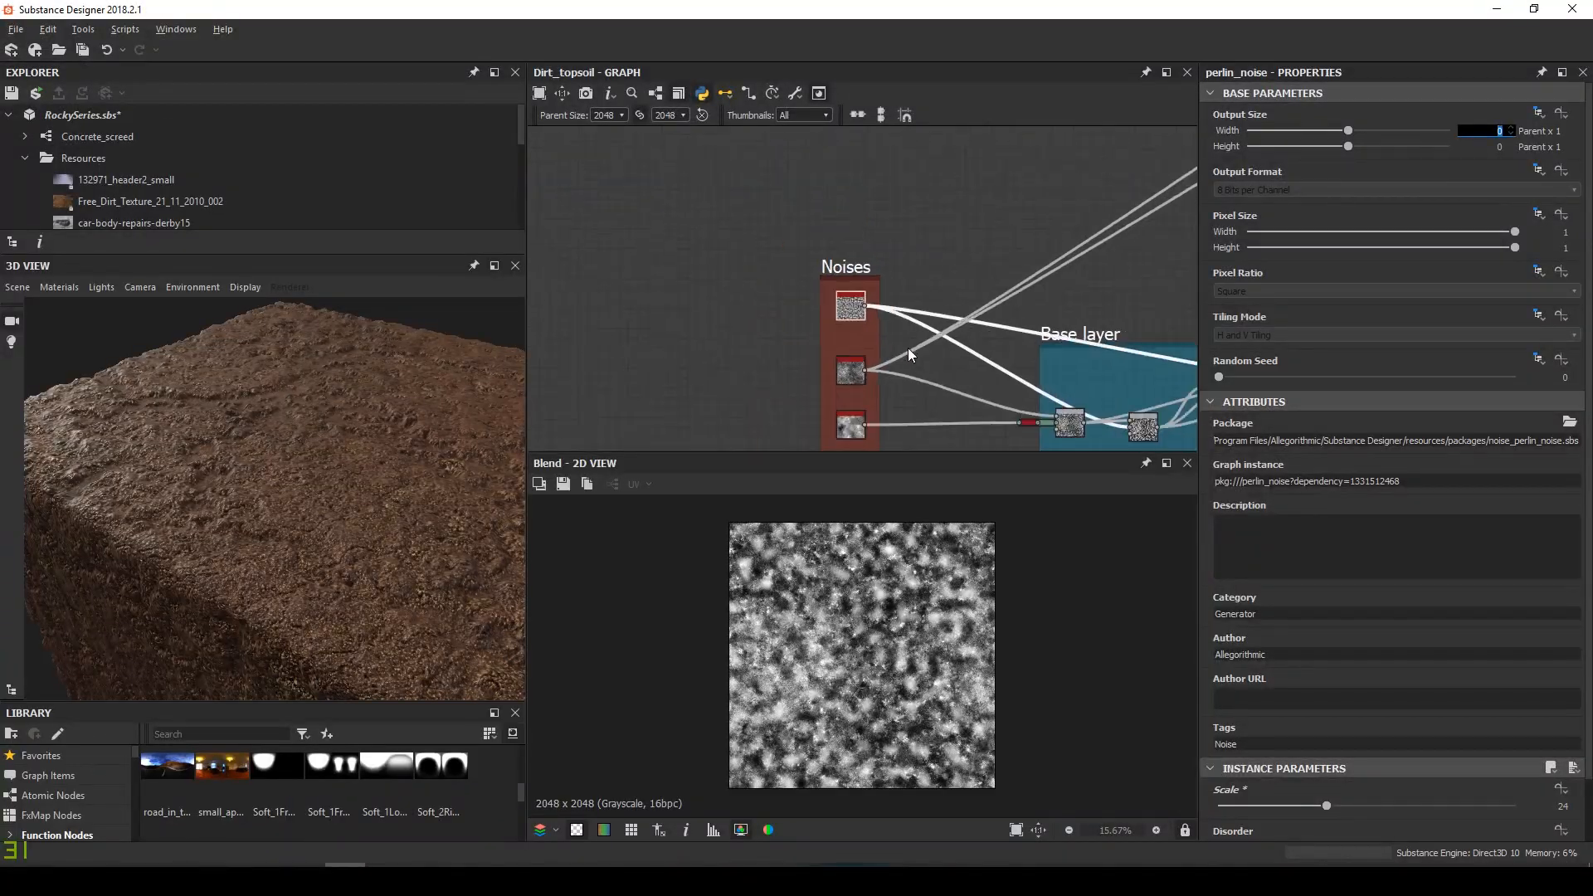
{"action": "scroll", "coordinate": [975, 296], "scroll_direction": "up", "scroll_amount": 8}
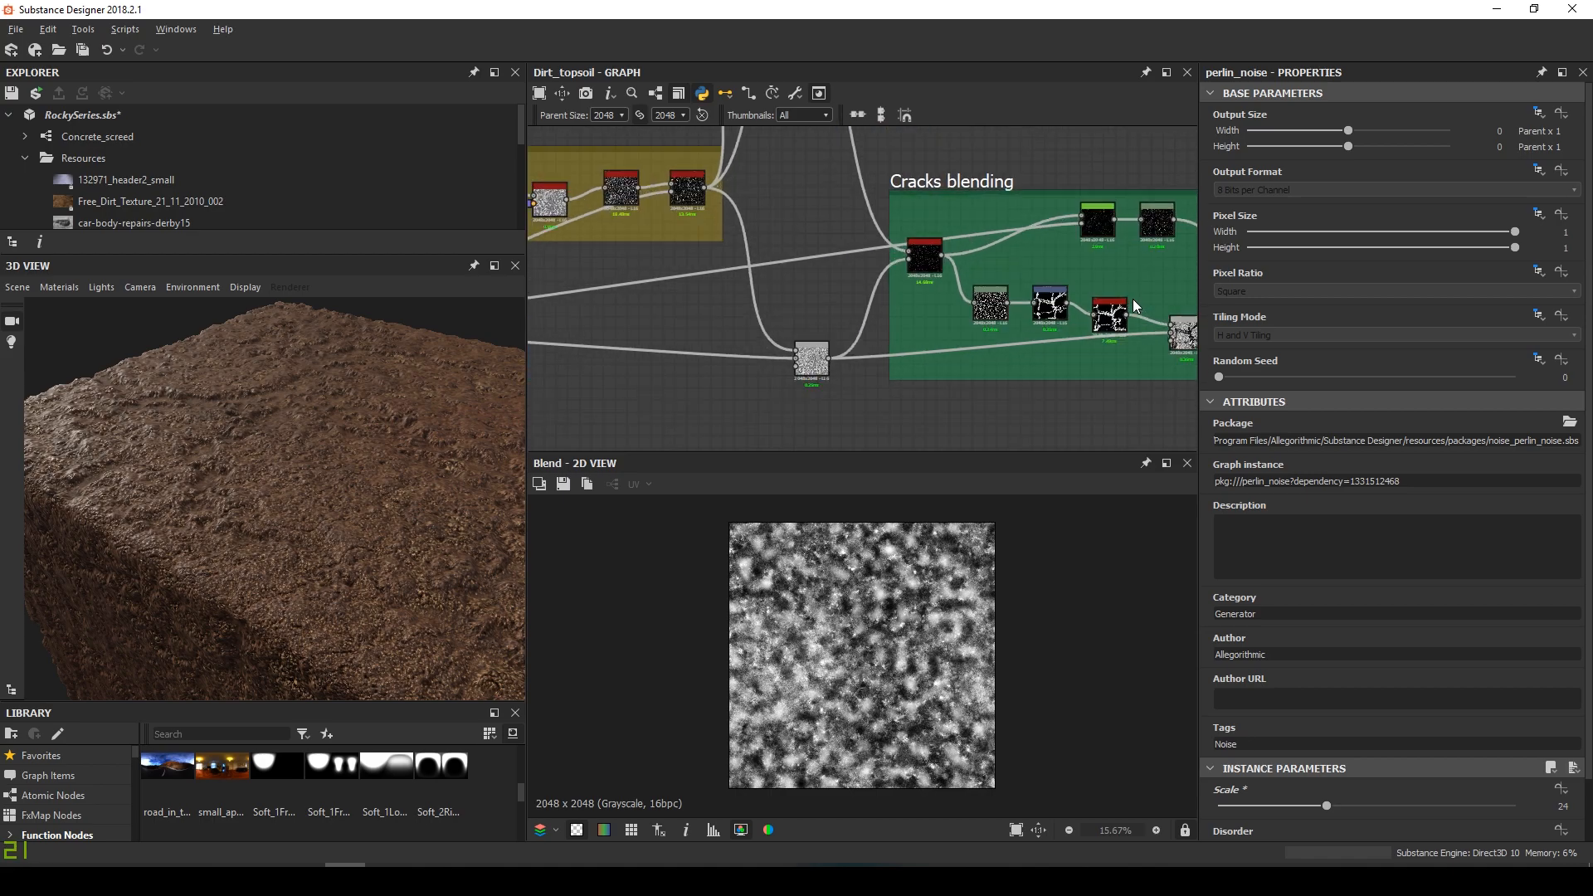
Make the cracks subtraction Blend fully opaque (opacity 1) and orbit to check it
{"action": "double_click", "coordinate": [1026, 309]}
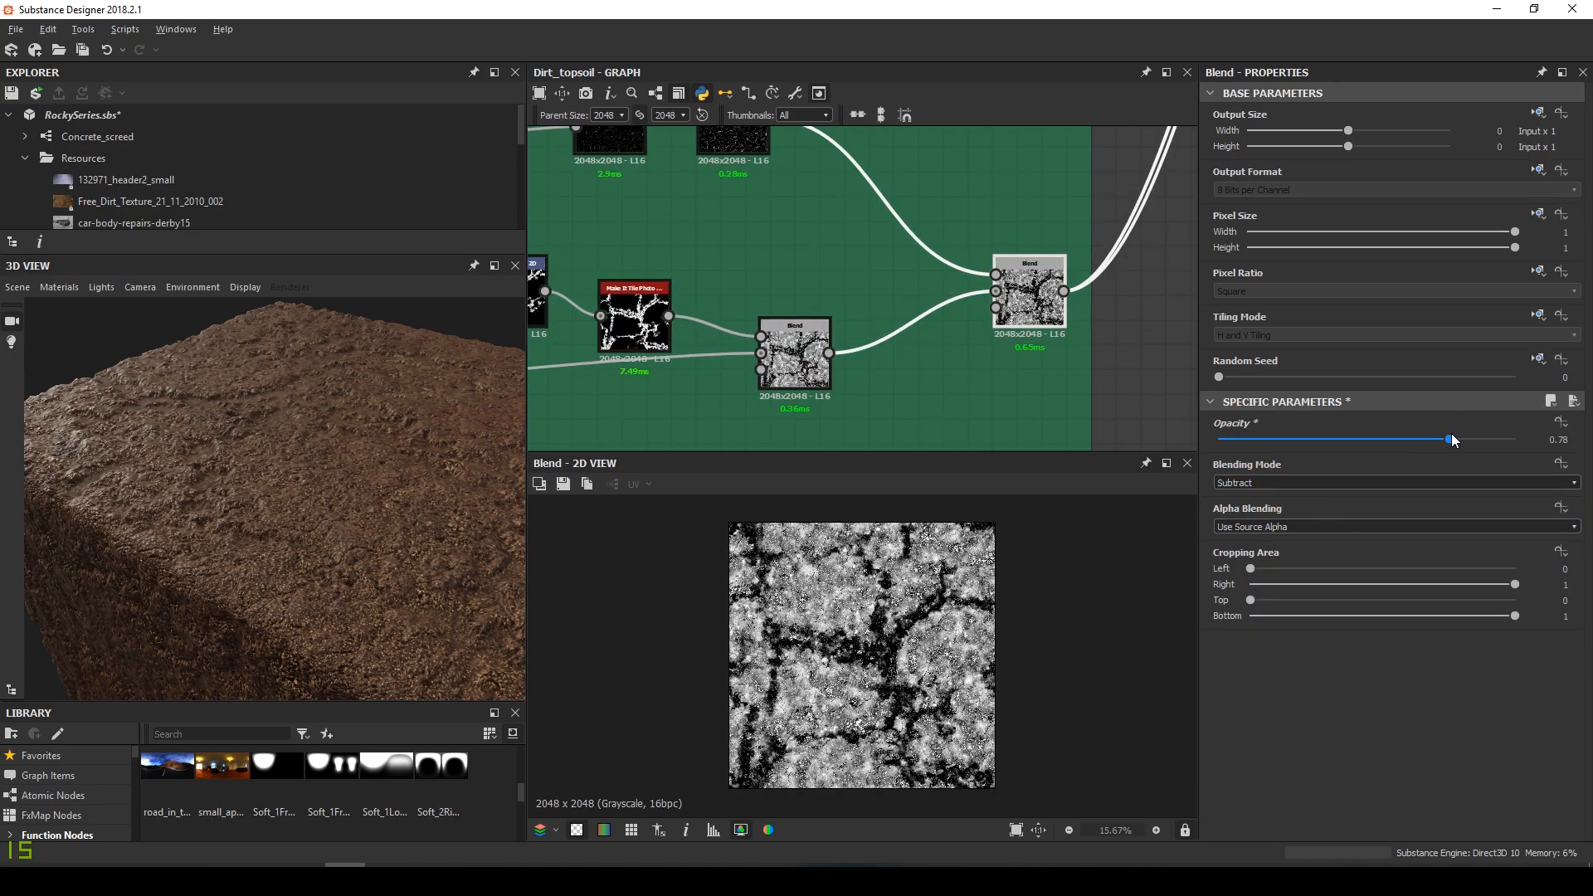
{"action": "left_click_drag", "start_coordinate": [365, 495], "coordinate": [322, 445]}
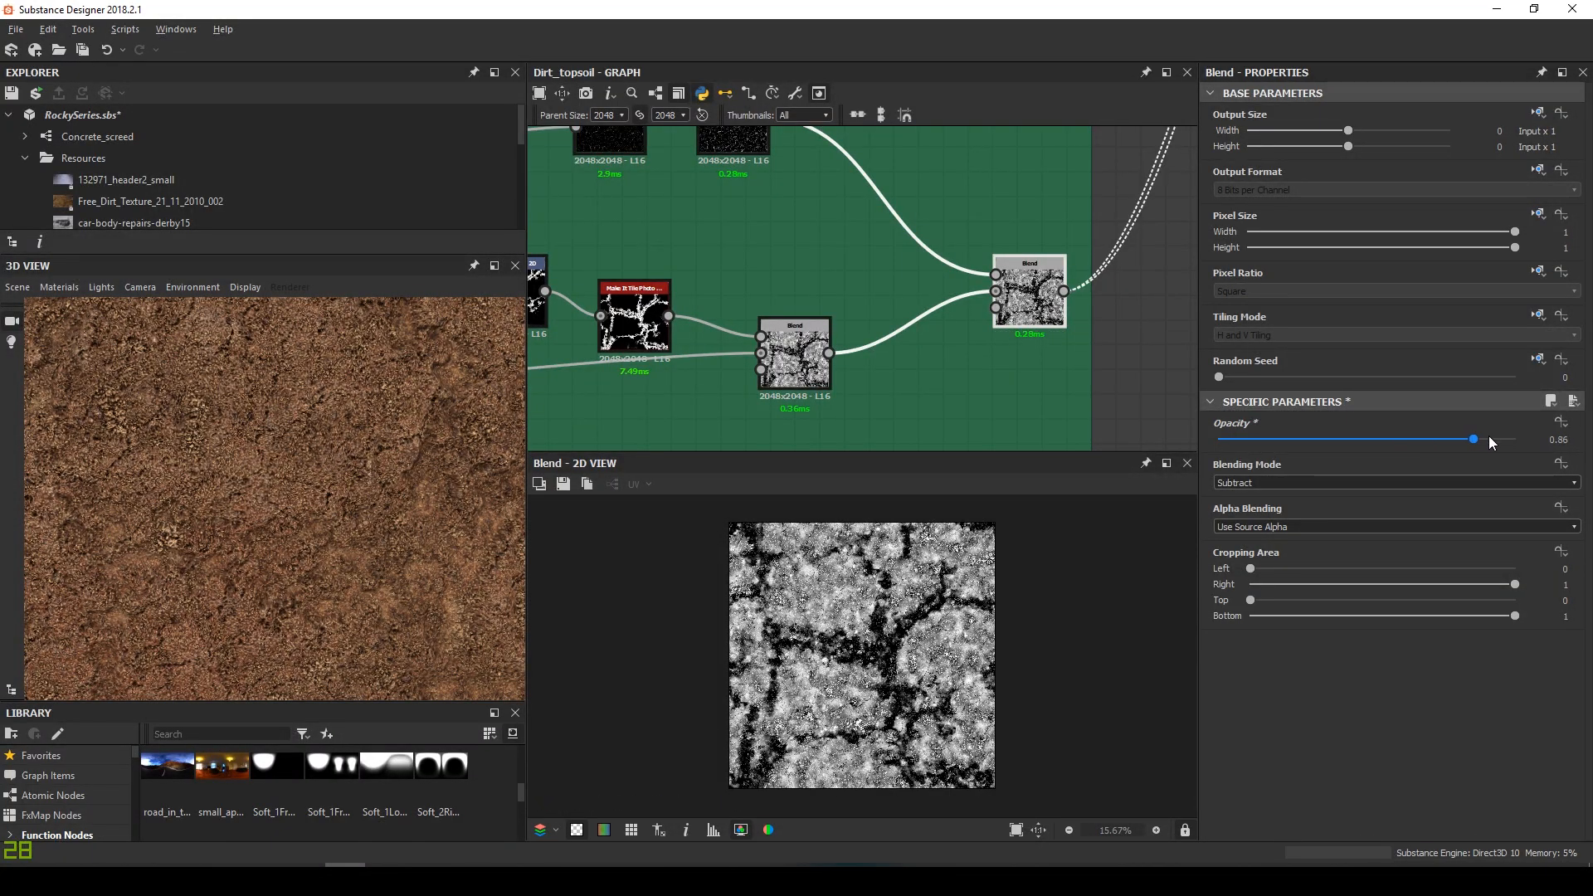
{"action": "left_click_drag", "start_coordinate": [348, 441], "coordinate": [371, 472]}
{"action": "scroll", "coordinate": [372, 471], "scroll_direction": "down", "scroll_amount": 3}
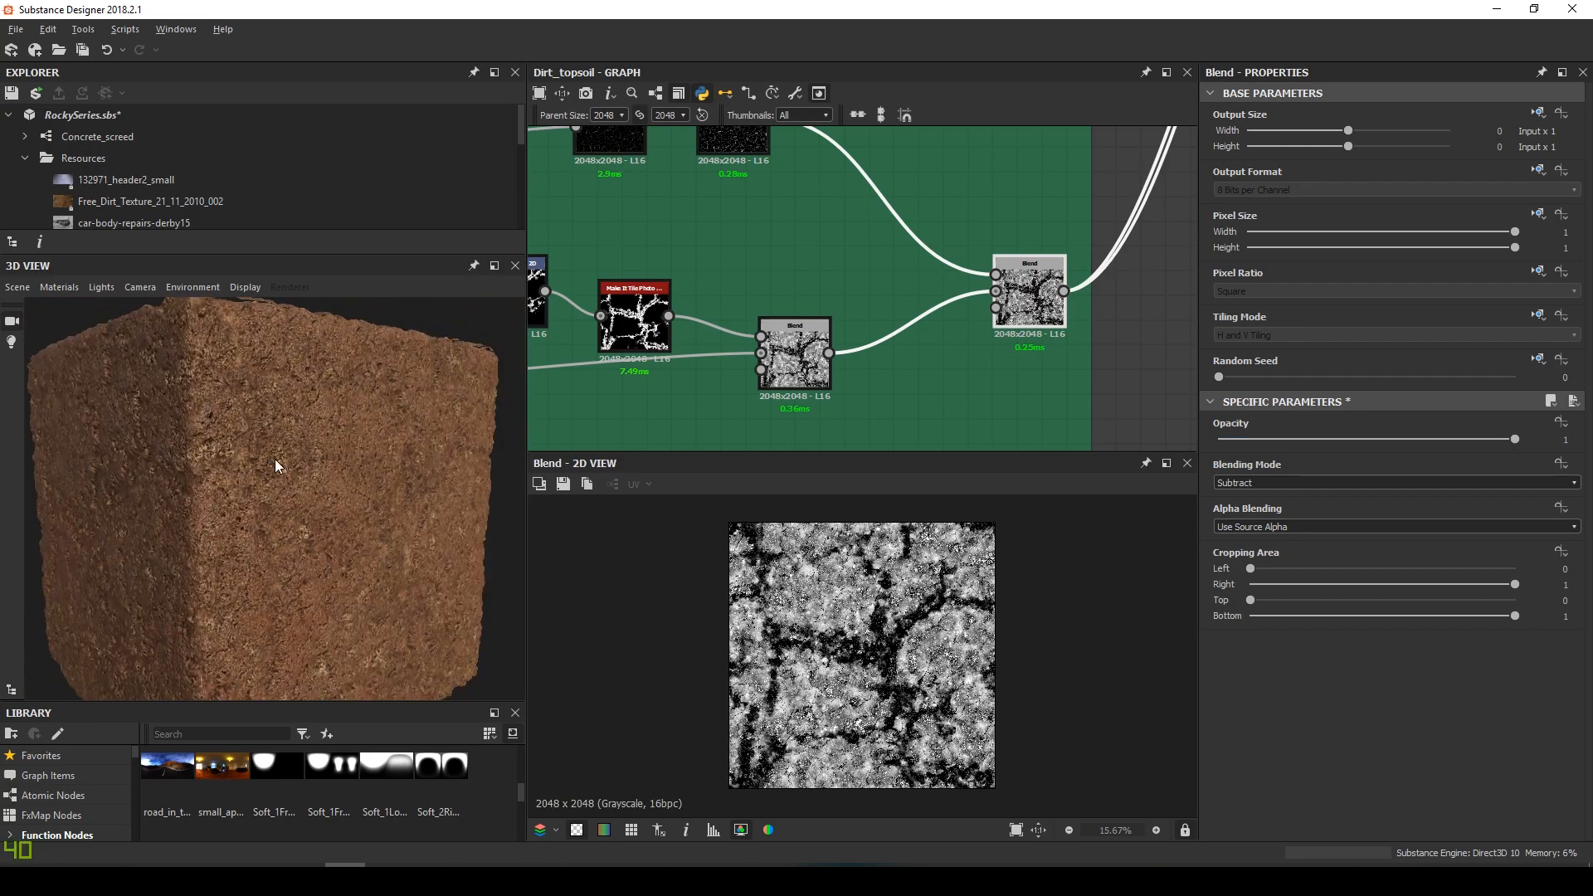
{"action": "scroll", "coordinate": [274, 456], "scroll_direction": "up", "scroll_amount": 8}
Preview the dirt on the torus mesh and orbit it to view the soil relief
{"action": "left_click", "coordinate": [9, 286]}
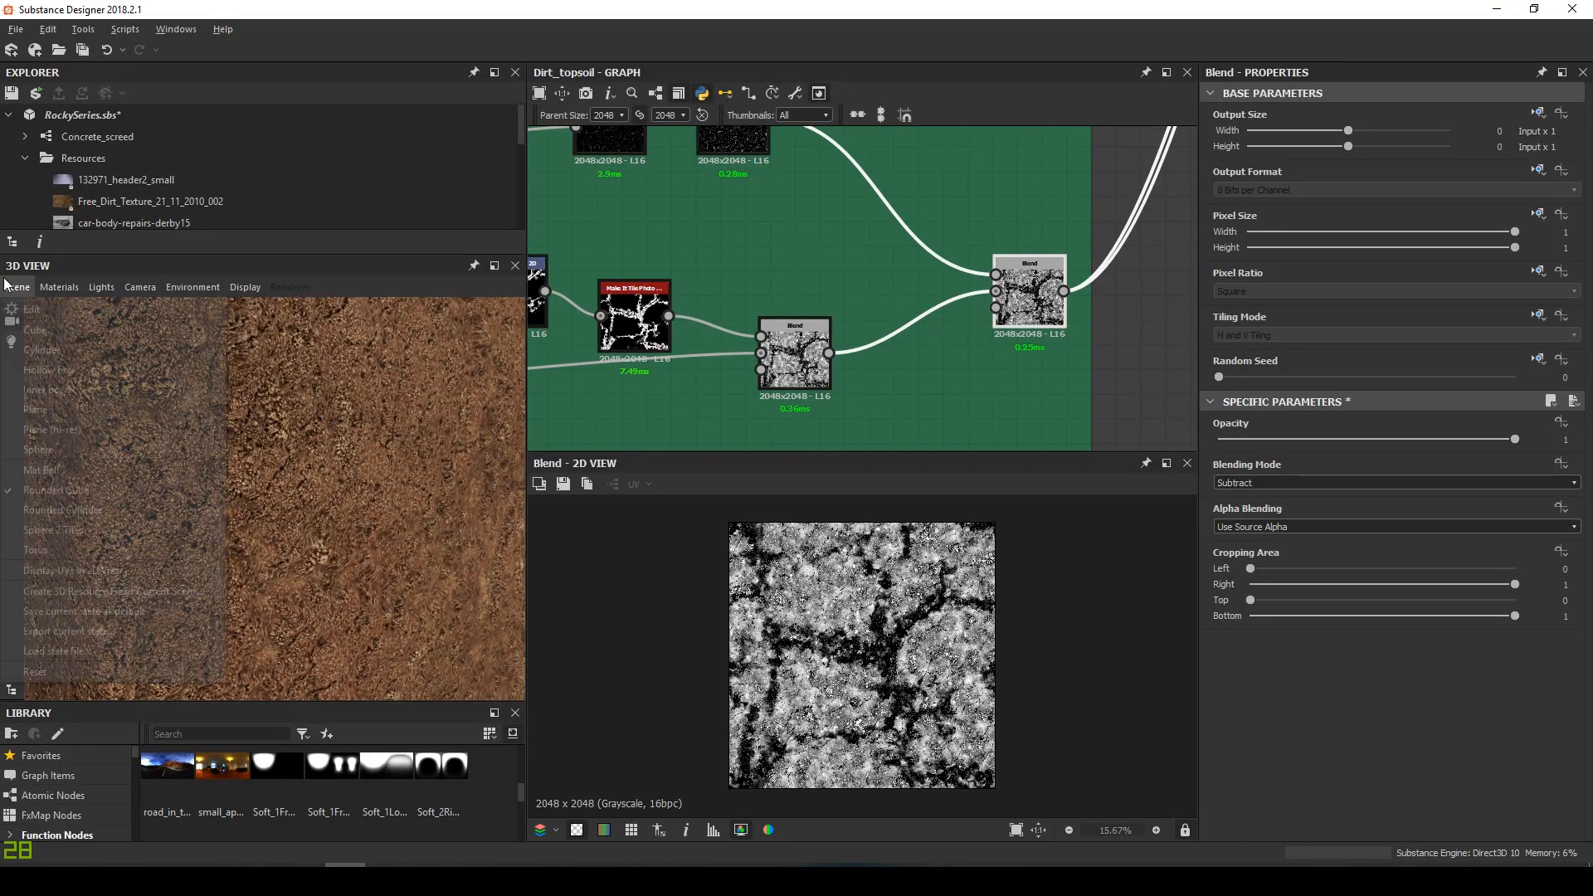
{"action": "left_click", "coordinate": [72, 510]}
{"action": "scroll", "coordinate": [321, 525], "scroll_direction": "up", "scroll_amount": 6}
{"action": "left_click_drag", "start_coordinate": [315, 532], "coordinate": [355, 501]}
{"action": "scroll", "coordinate": [348, 488], "scroll_direction": "down", "scroll_amount": 5}
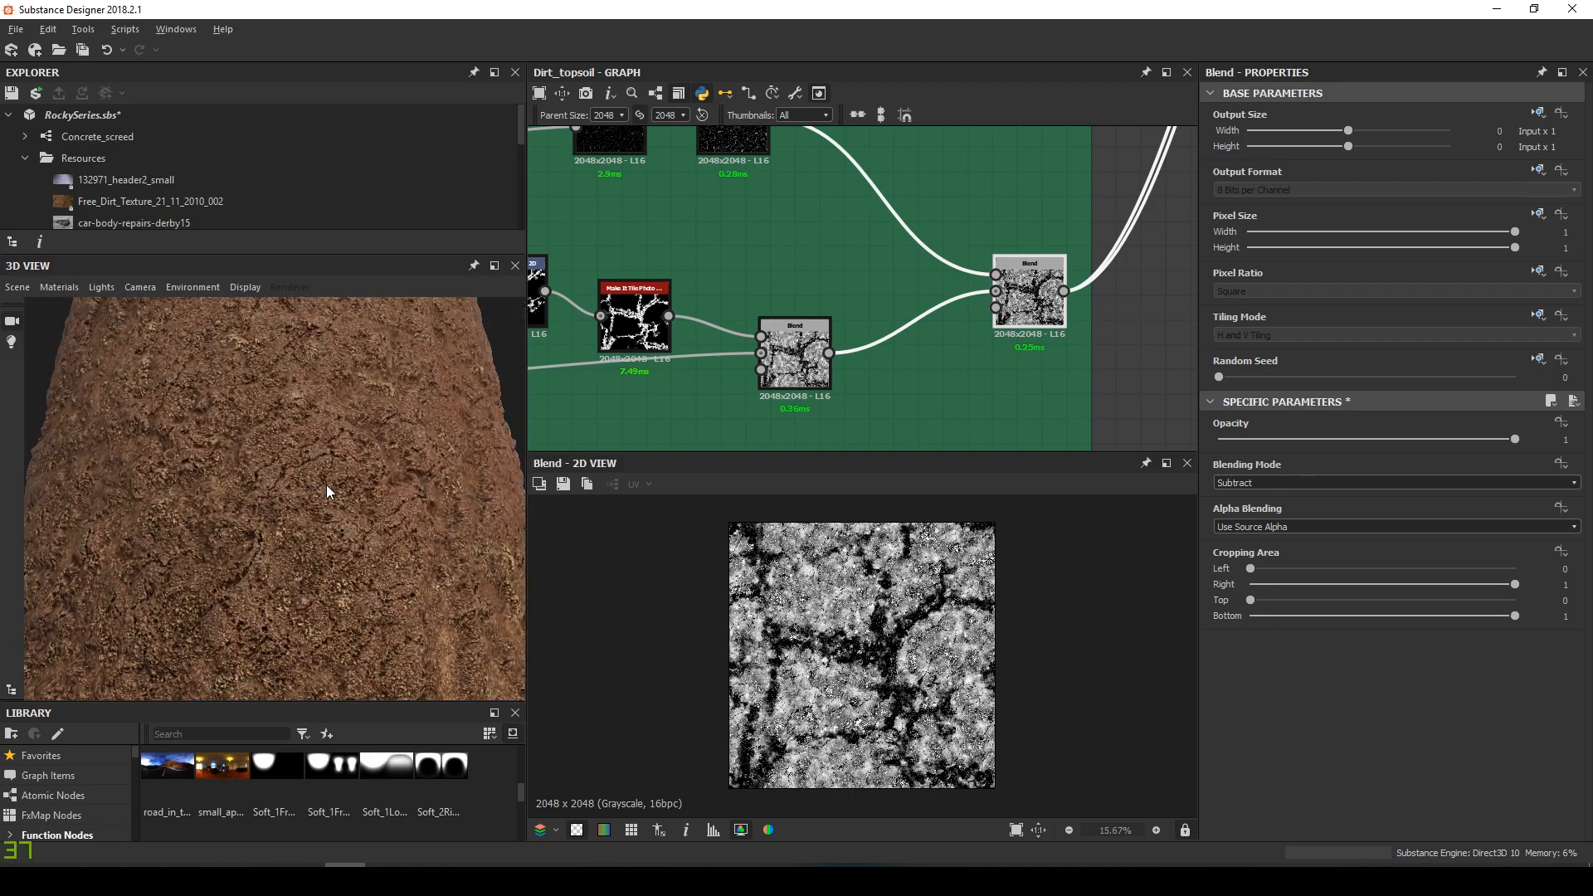
{"action": "left_click_drag", "start_coordinate": [353, 524], "coordinate": [240, 515]}
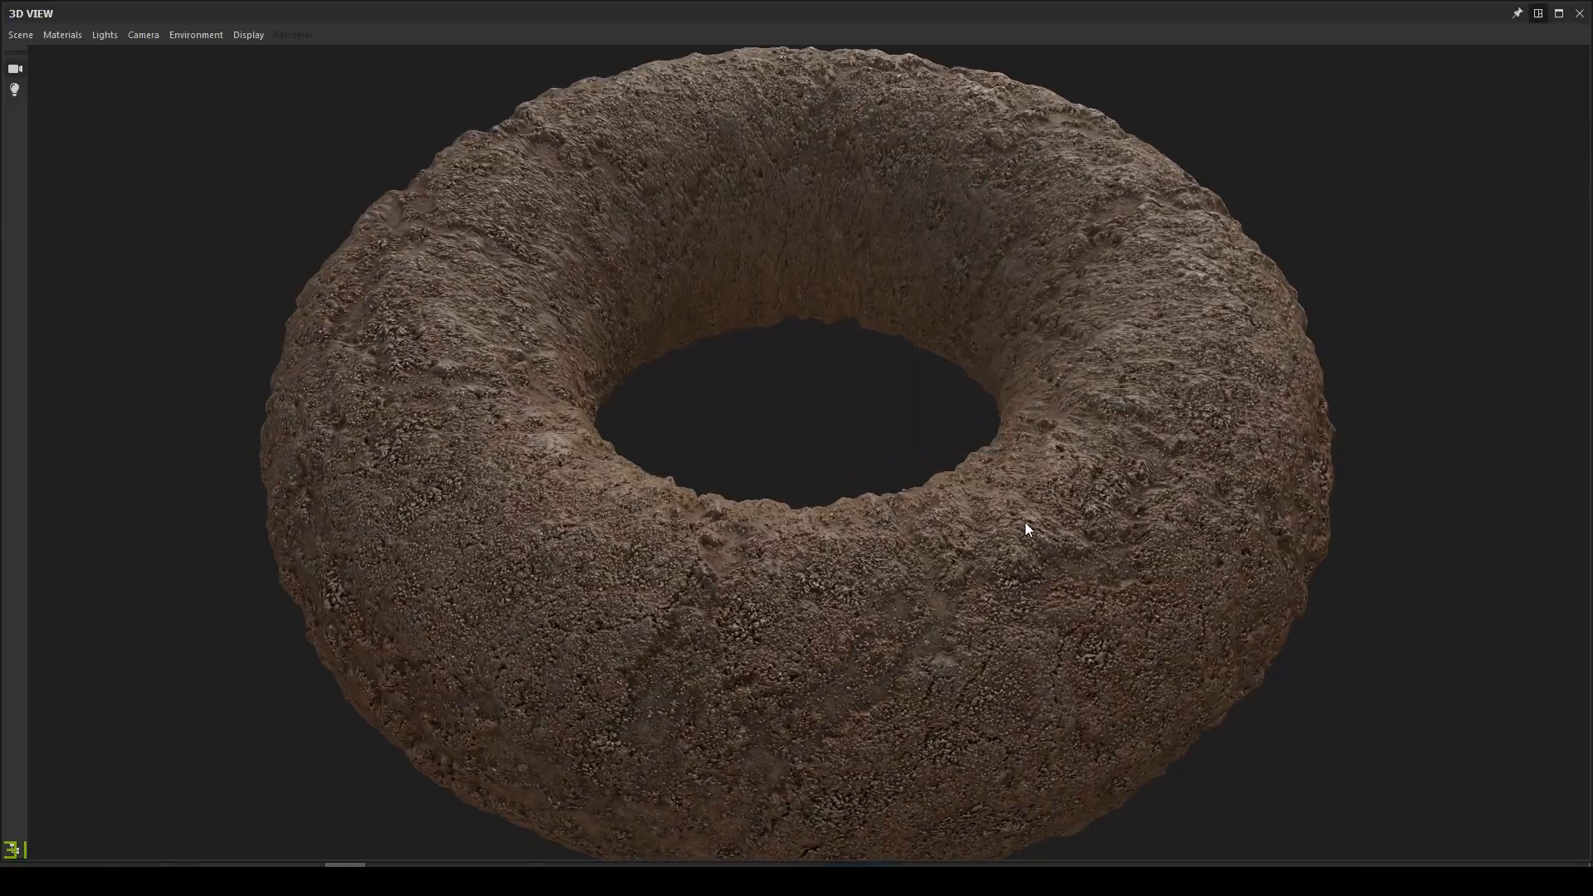
{"action": "left_click_drag", "start_coordinate": [1024, 521], "coordinate": [891, 453]}
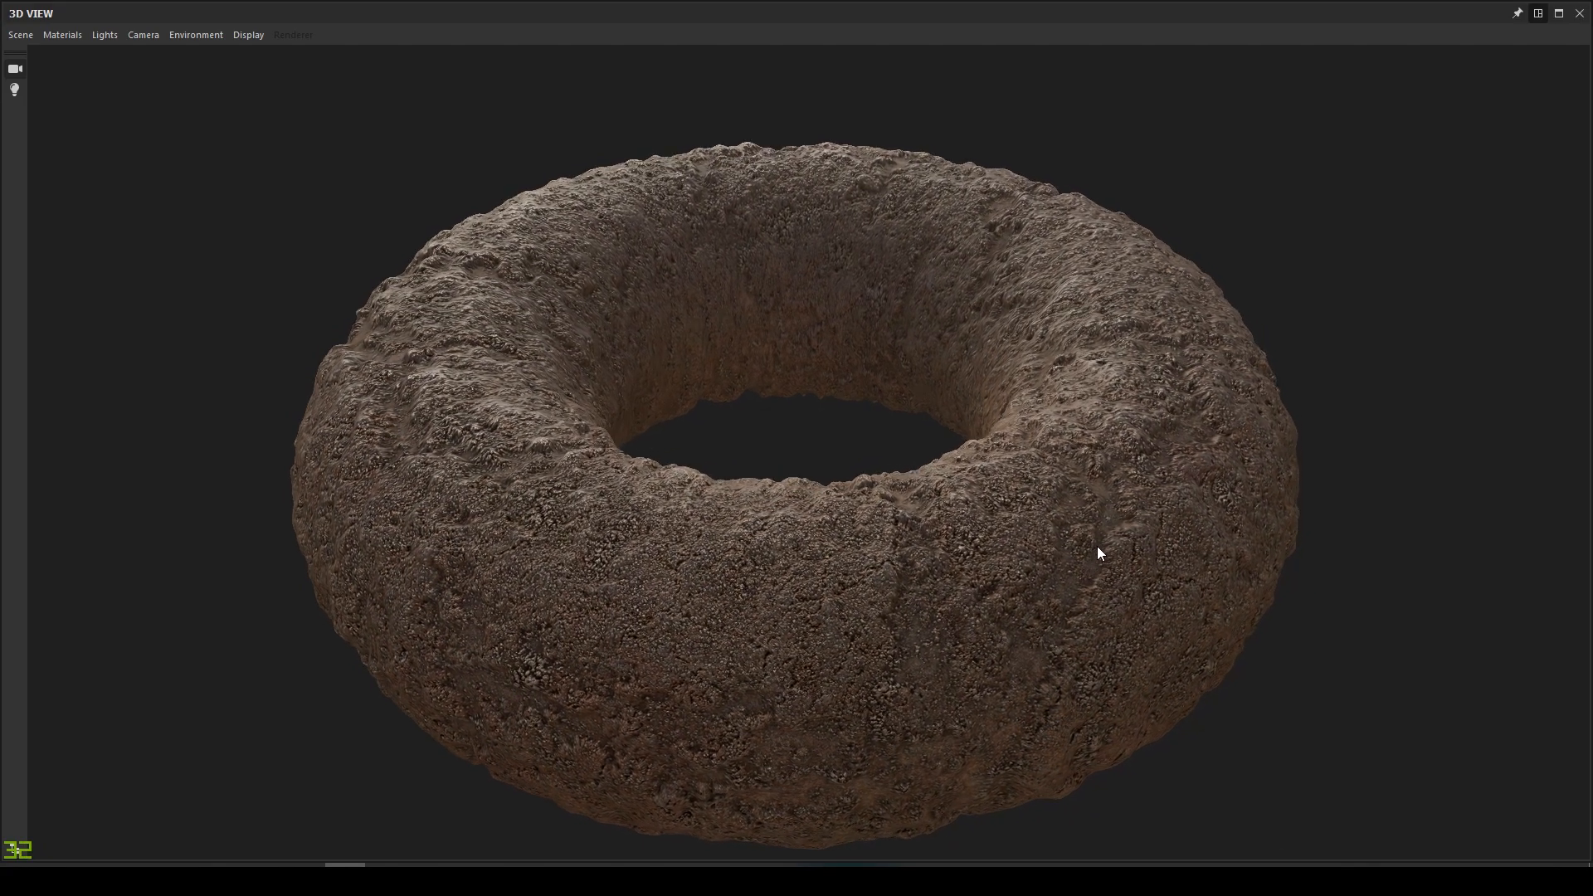
{"action": "scroll", "coordinate": [1084, 545], "scroll_direction": "up", "scroll_amount": 1}
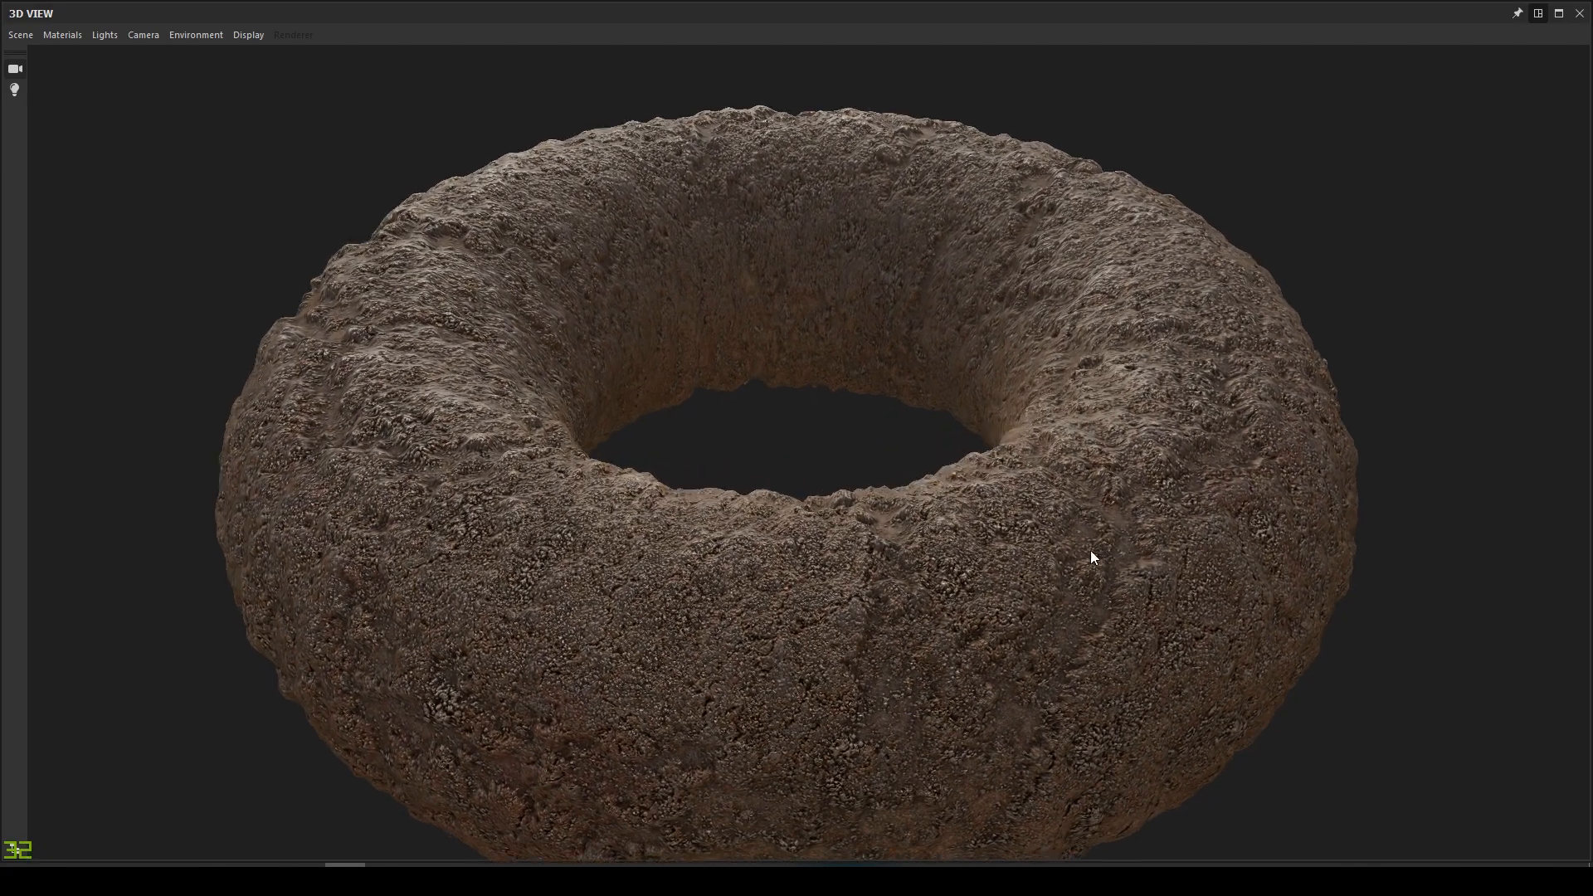